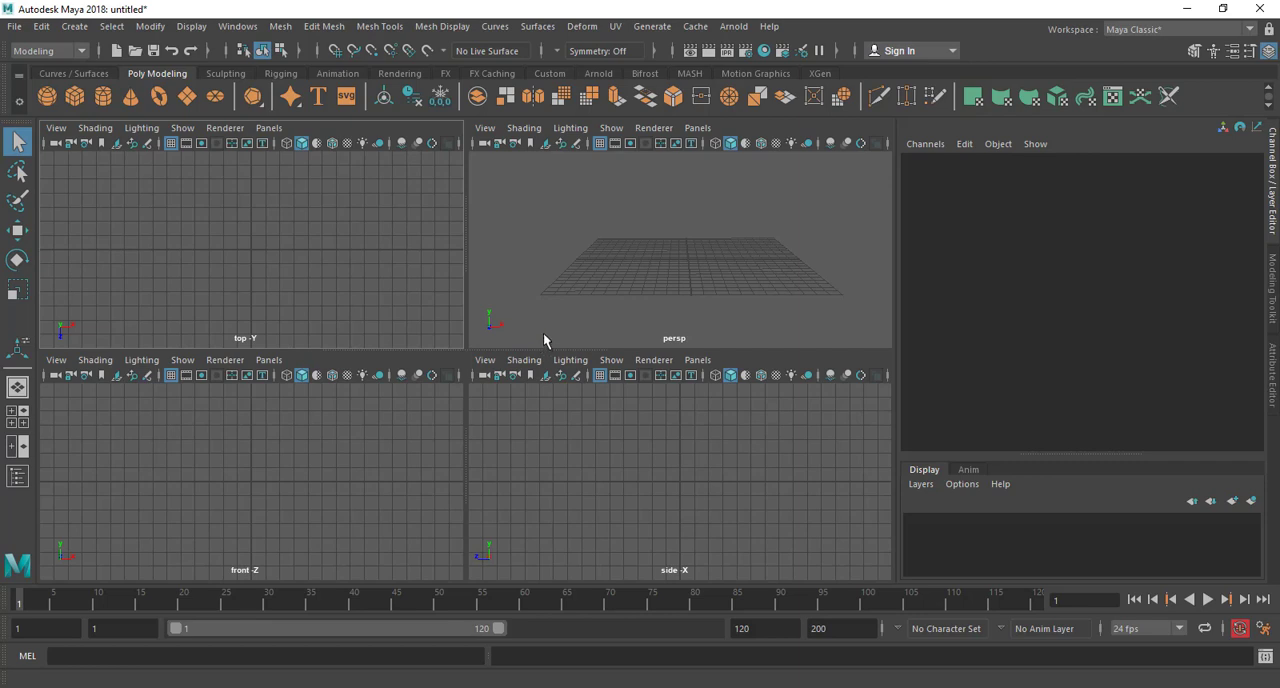
left_click(261, 555)
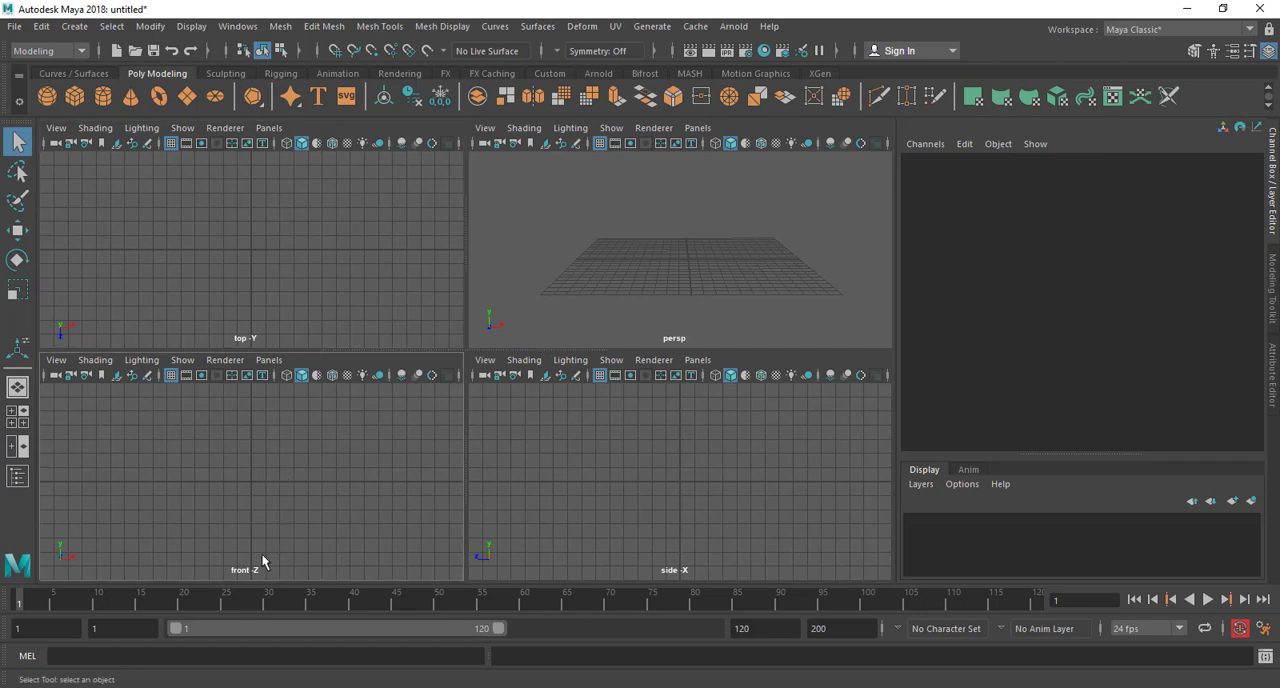
left_click(615, 511)
left_click(293, 305)
left_click(711, 265)
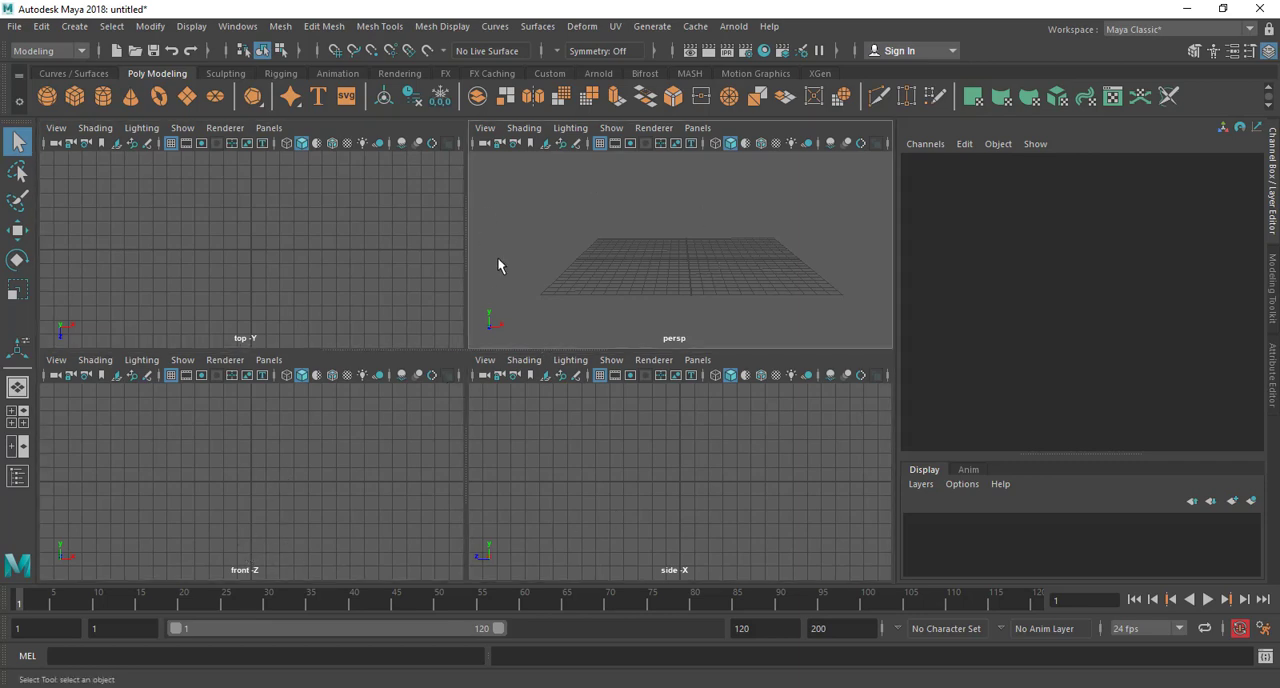
left_click(536, 482)
left_click(303, 498)
left_click(420, 290)
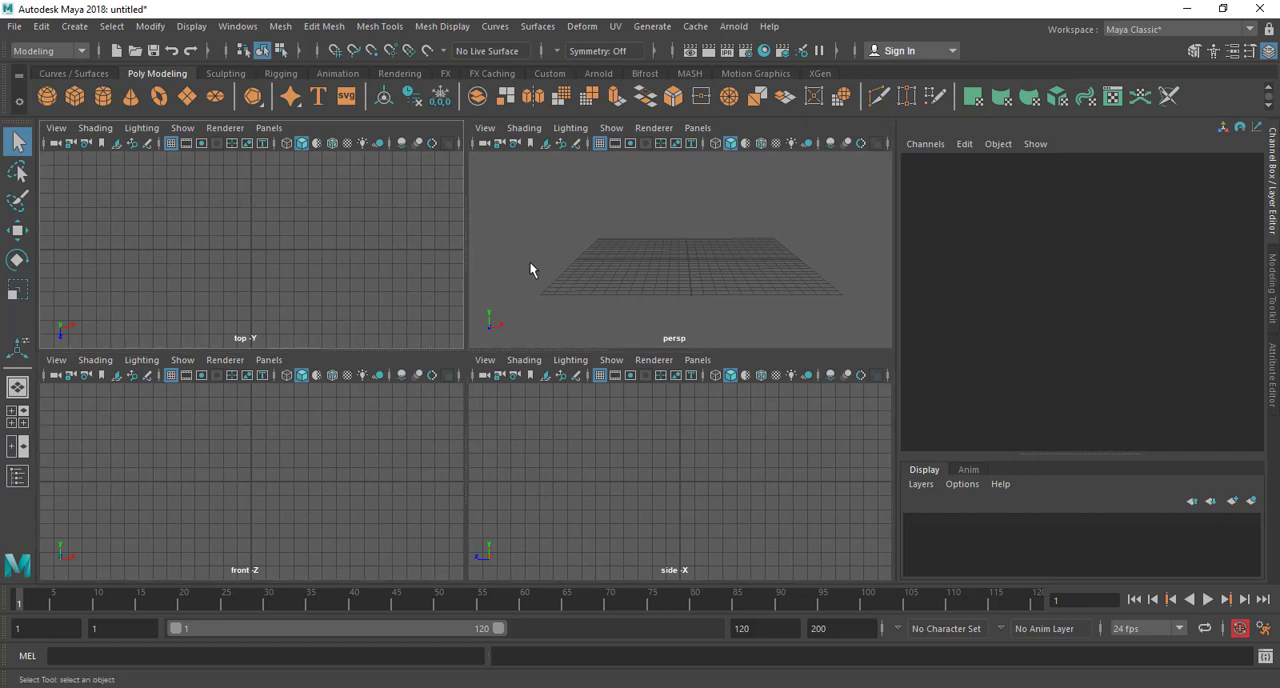
left_click(529, 263)
left_click(535, 443)
left_click(253, 546)
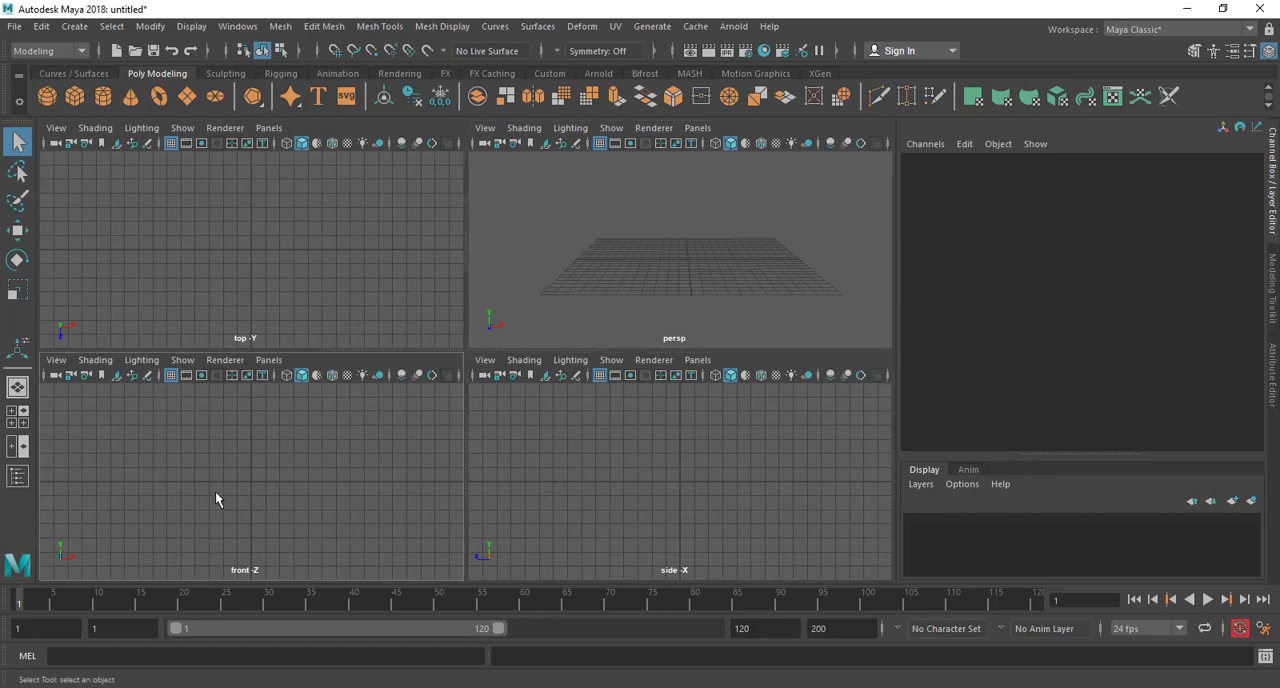
left_click(57, 362)
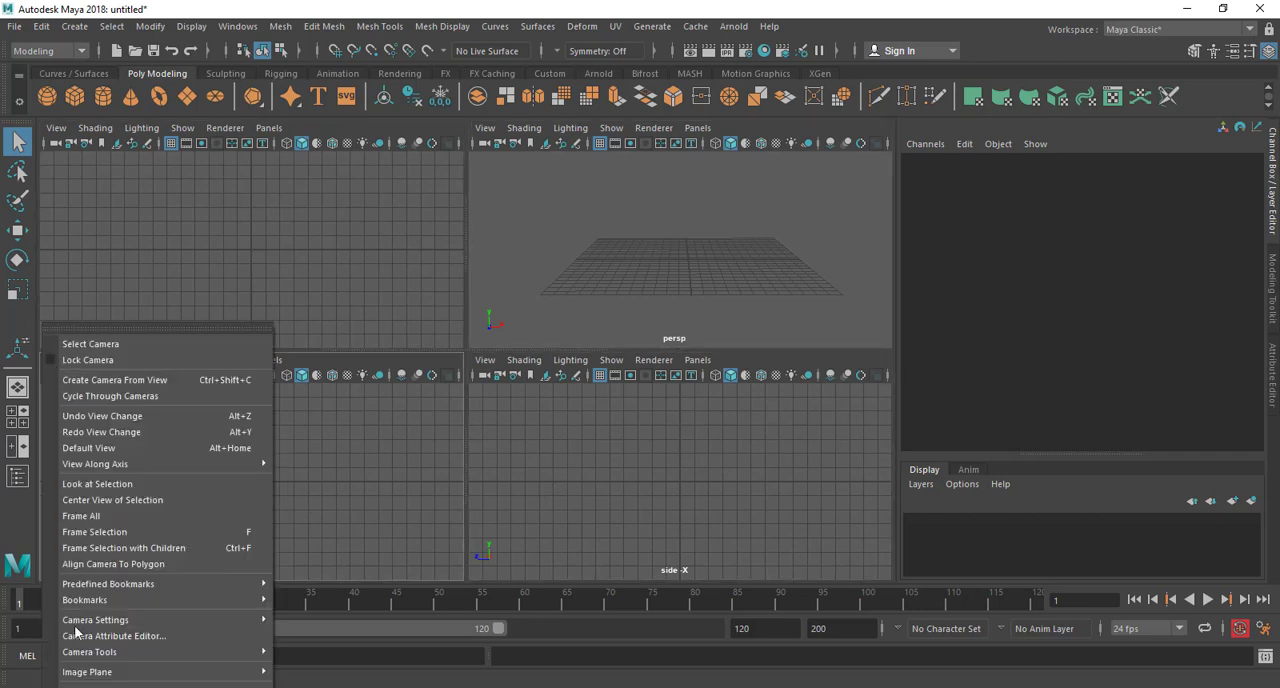
mouse_move(64, 672)
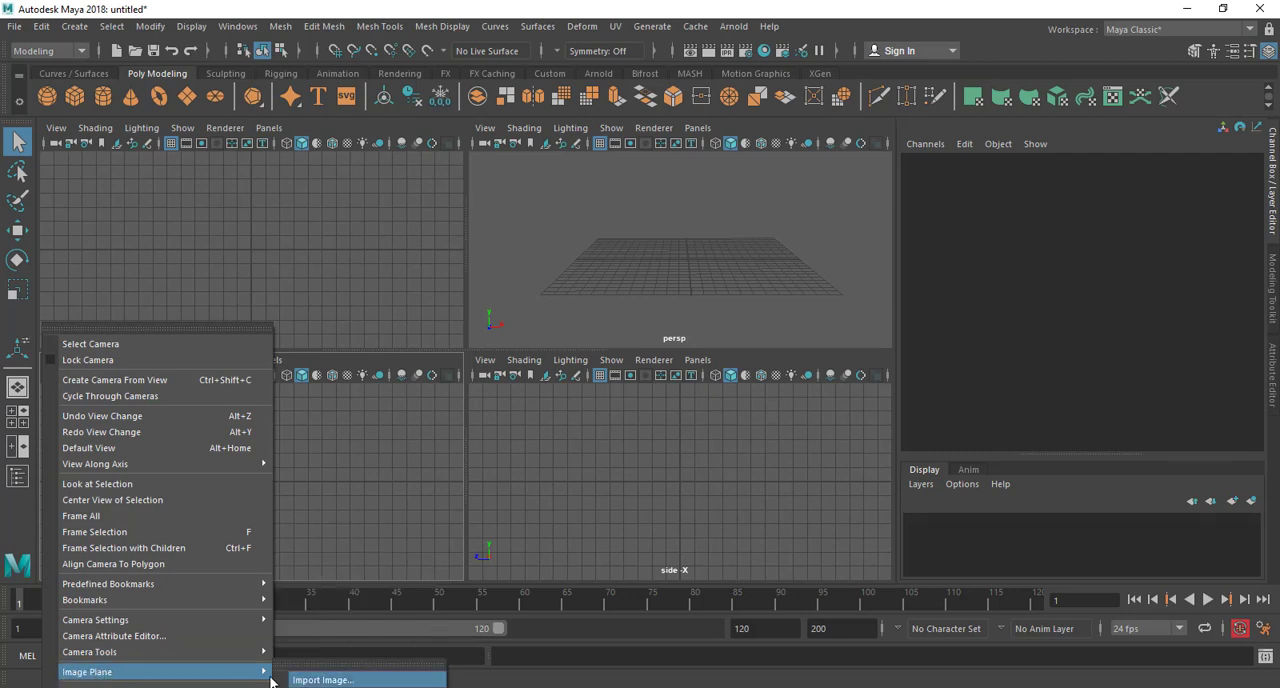
left_click(316, 484)
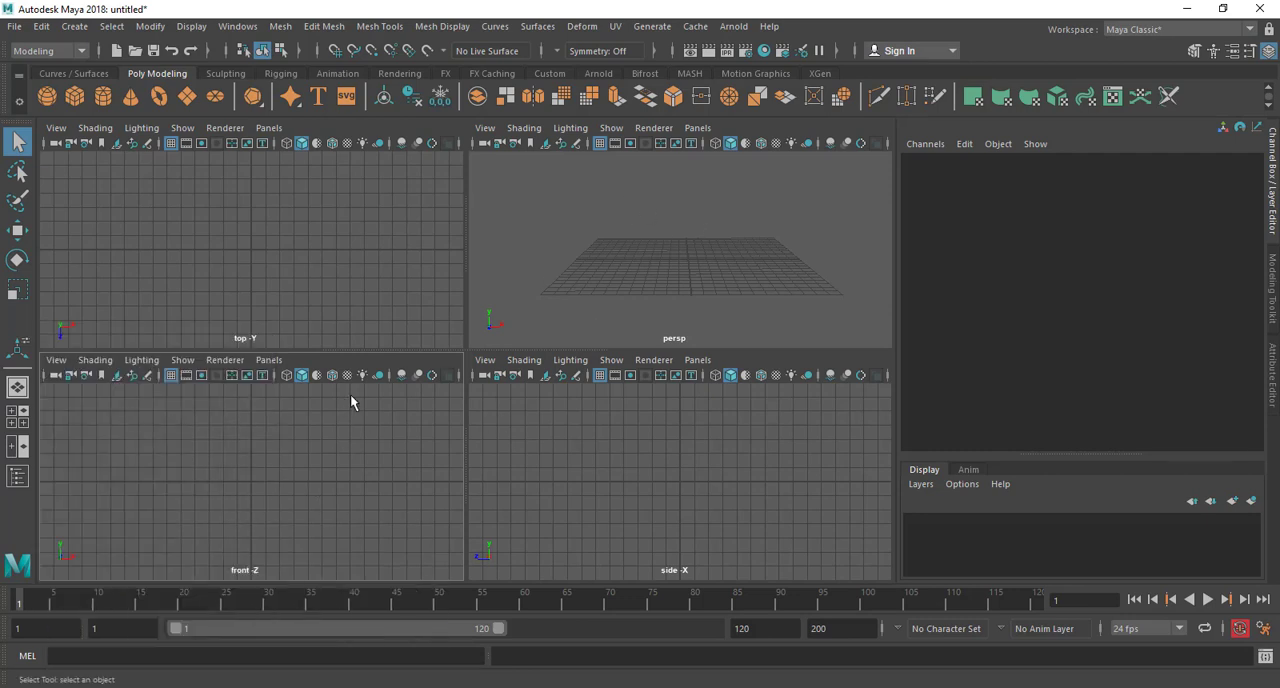
Import front.jpg from the Desktop's New folder as an image plane in the front view
left_click(56, 360)
mouse_move(121, 673)
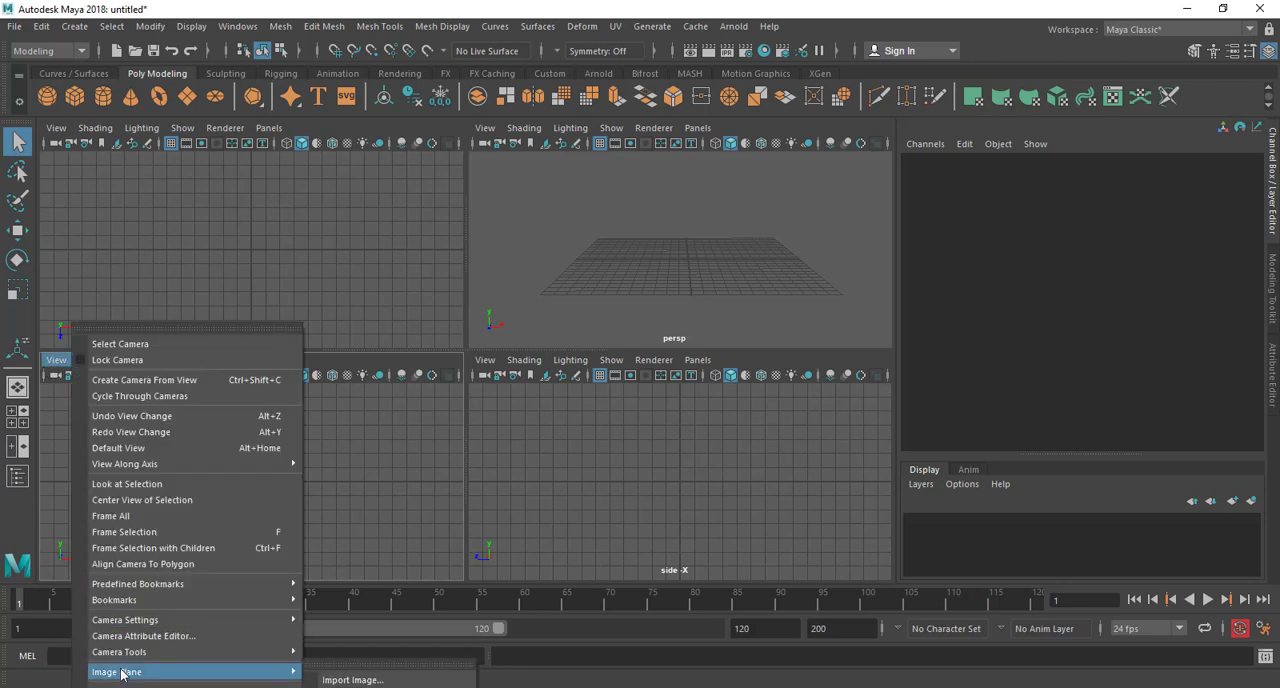
left_click(393, 680)
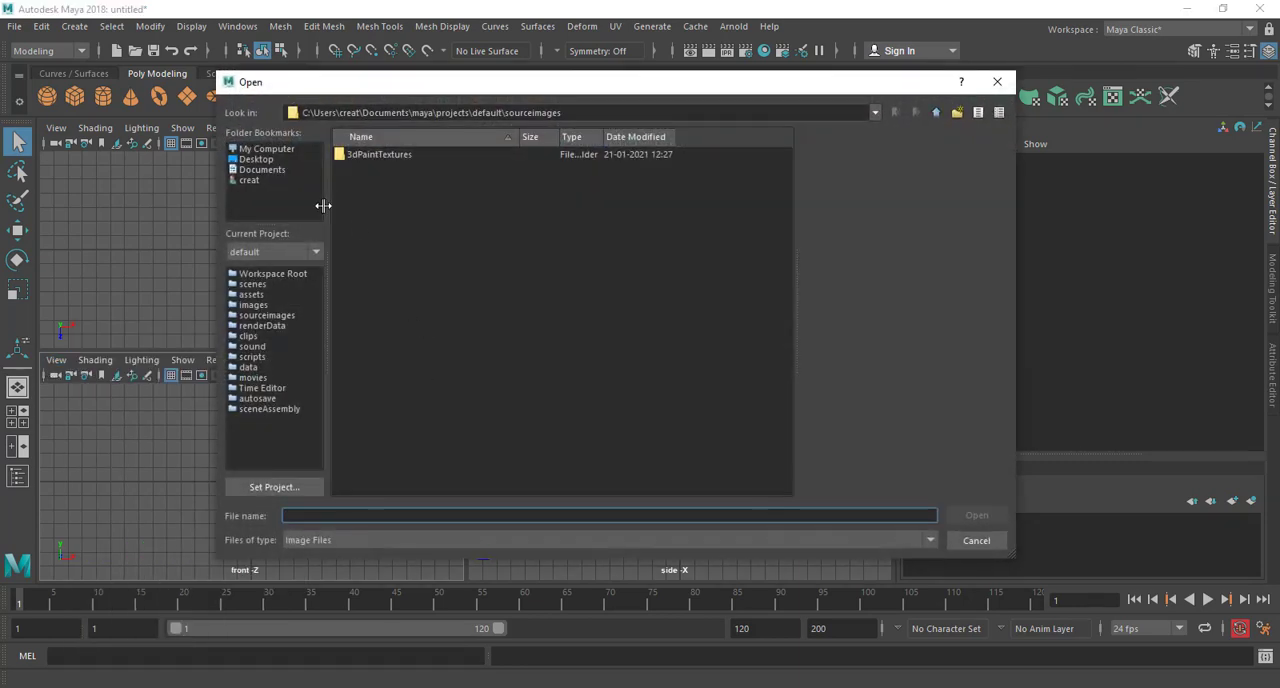
left_click(253, 160)
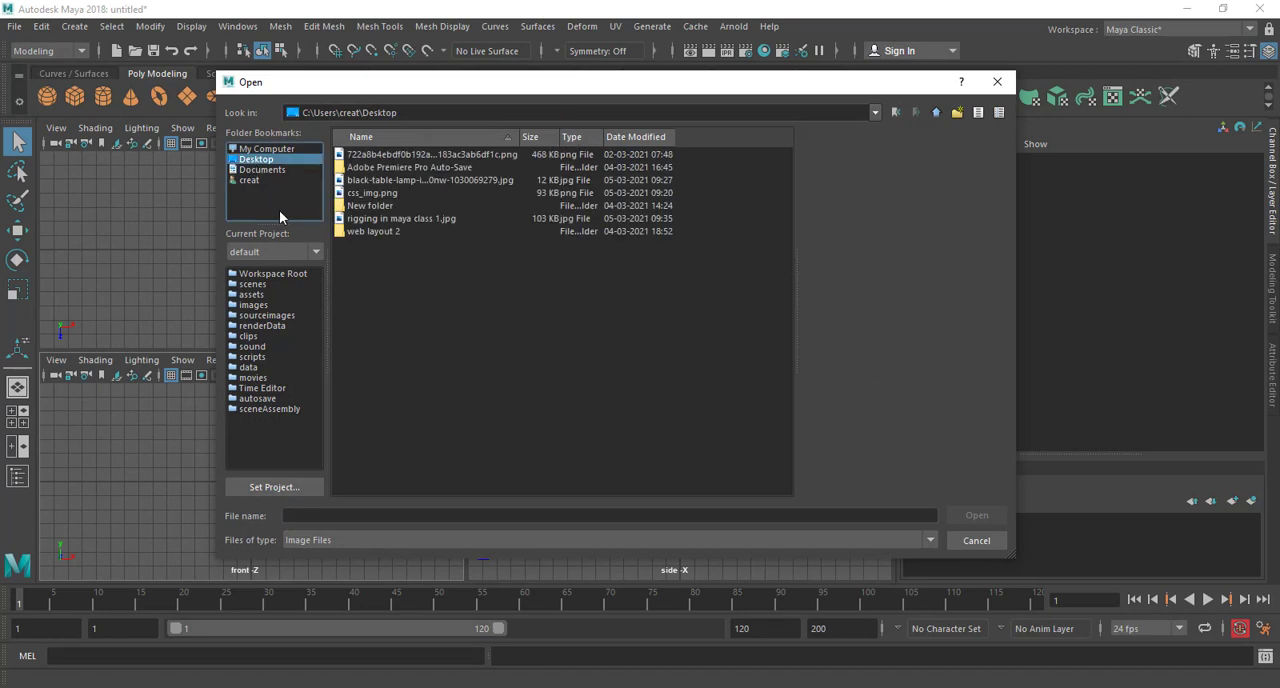
double_click(380, 206)
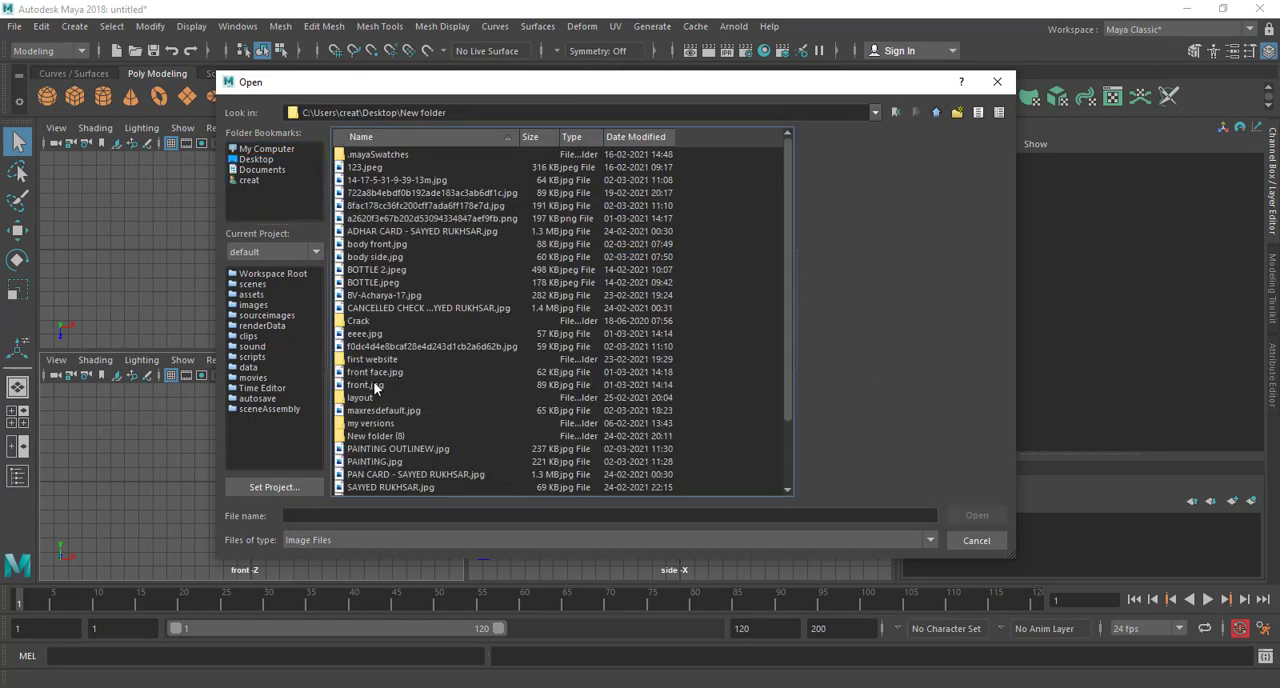
left_click(369, 386)
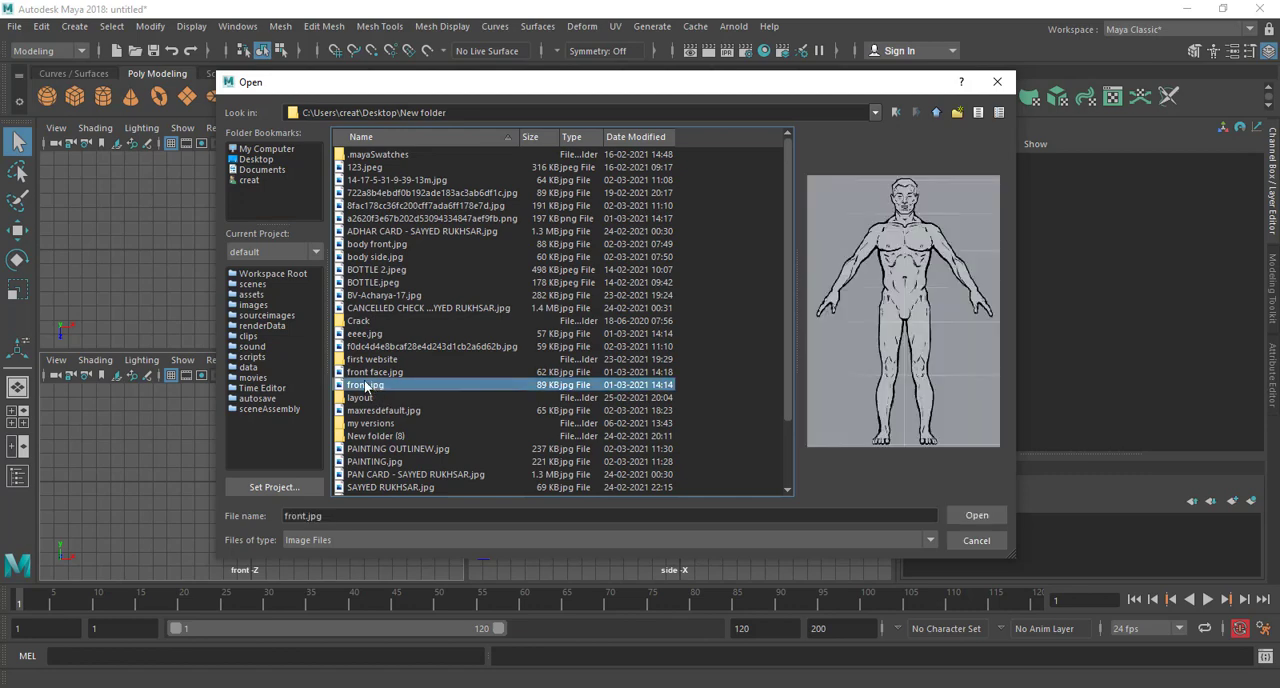
left_click(977, 516)
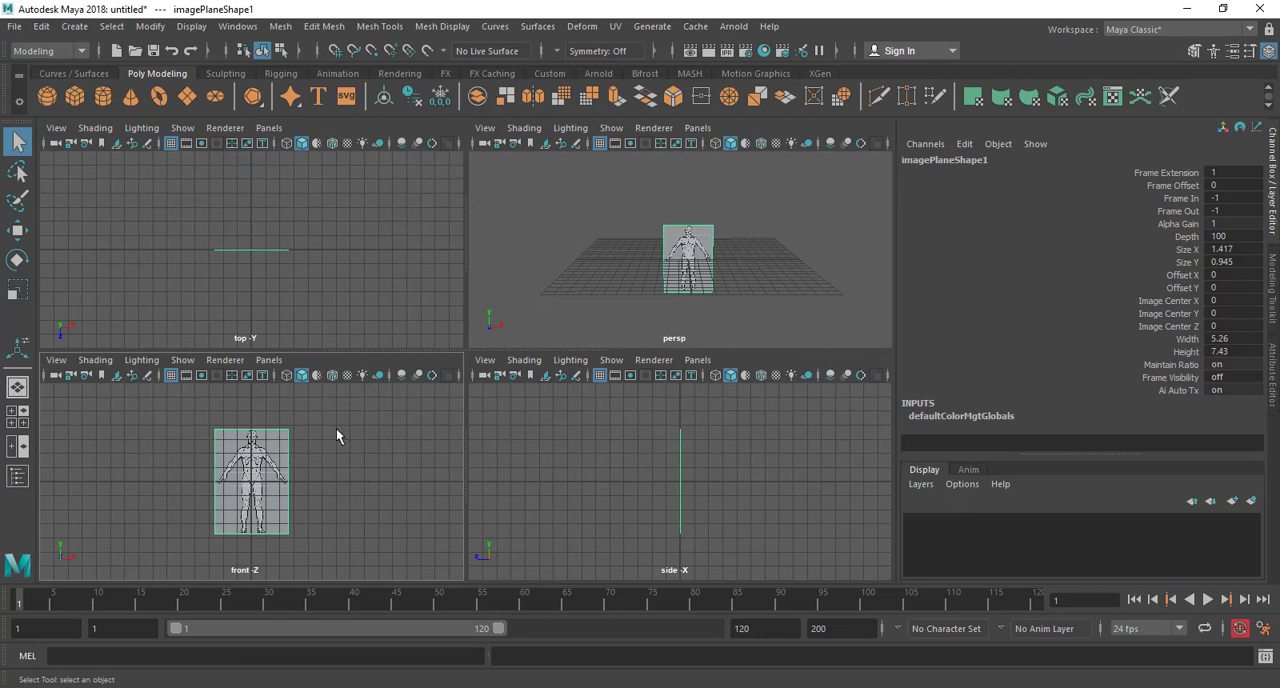
left_click(484, 359)
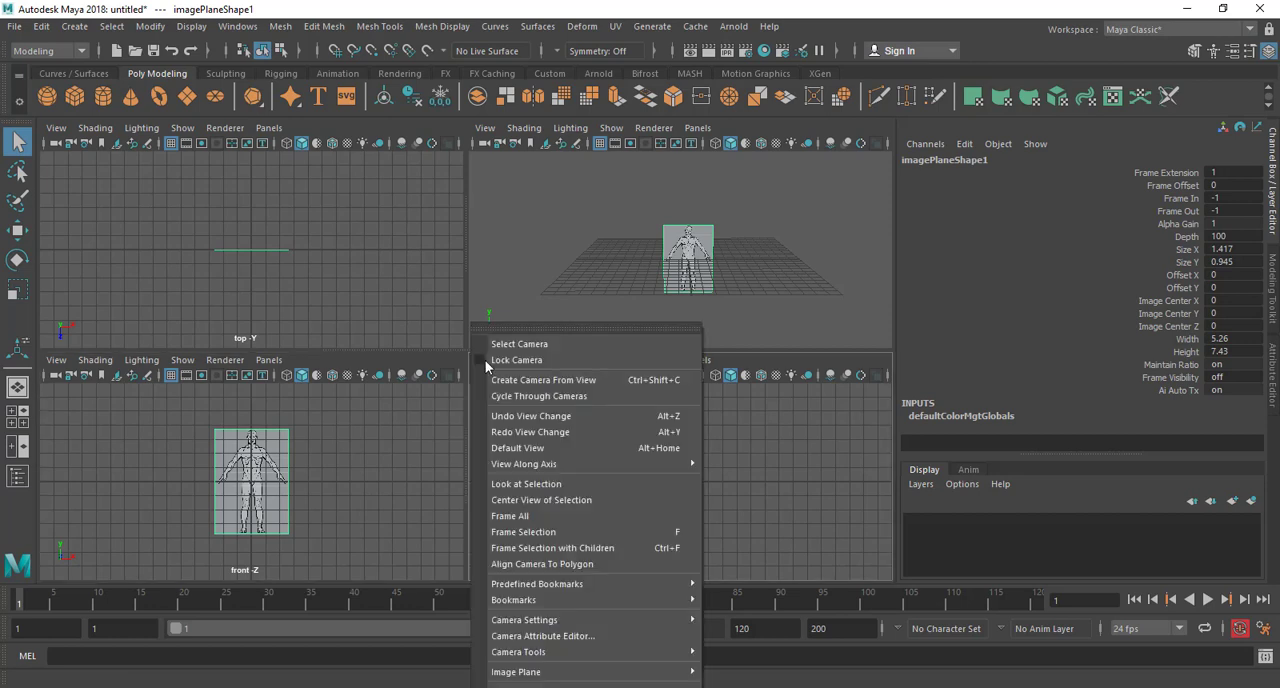
mouse_move(557, 675)
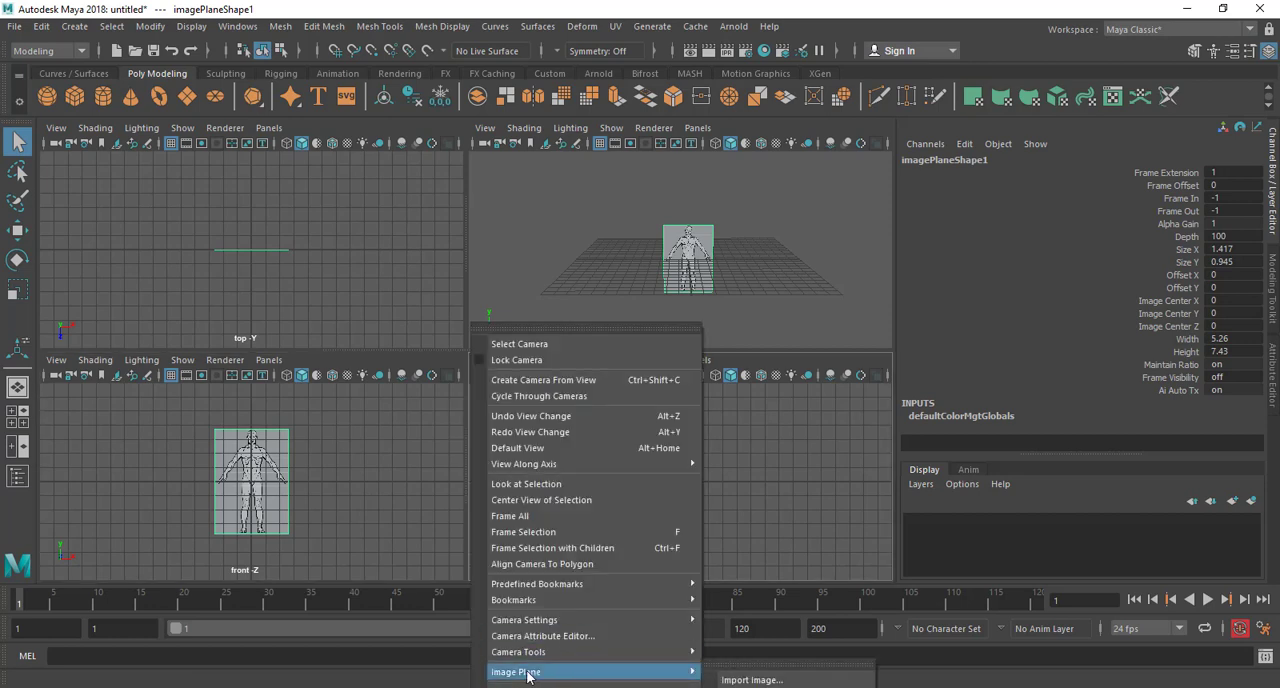
left_click(740, 531)
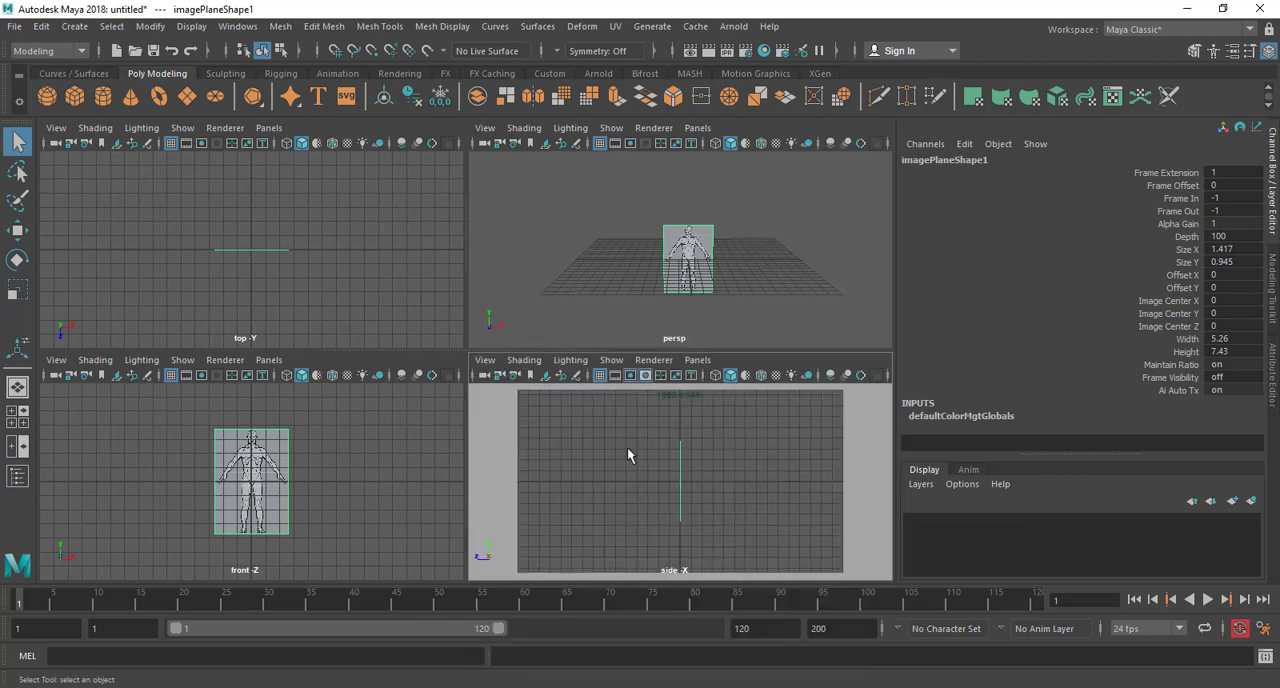
Start an image plane import for the side view and browse to New folder on the Desktop
left_click(484, 360)
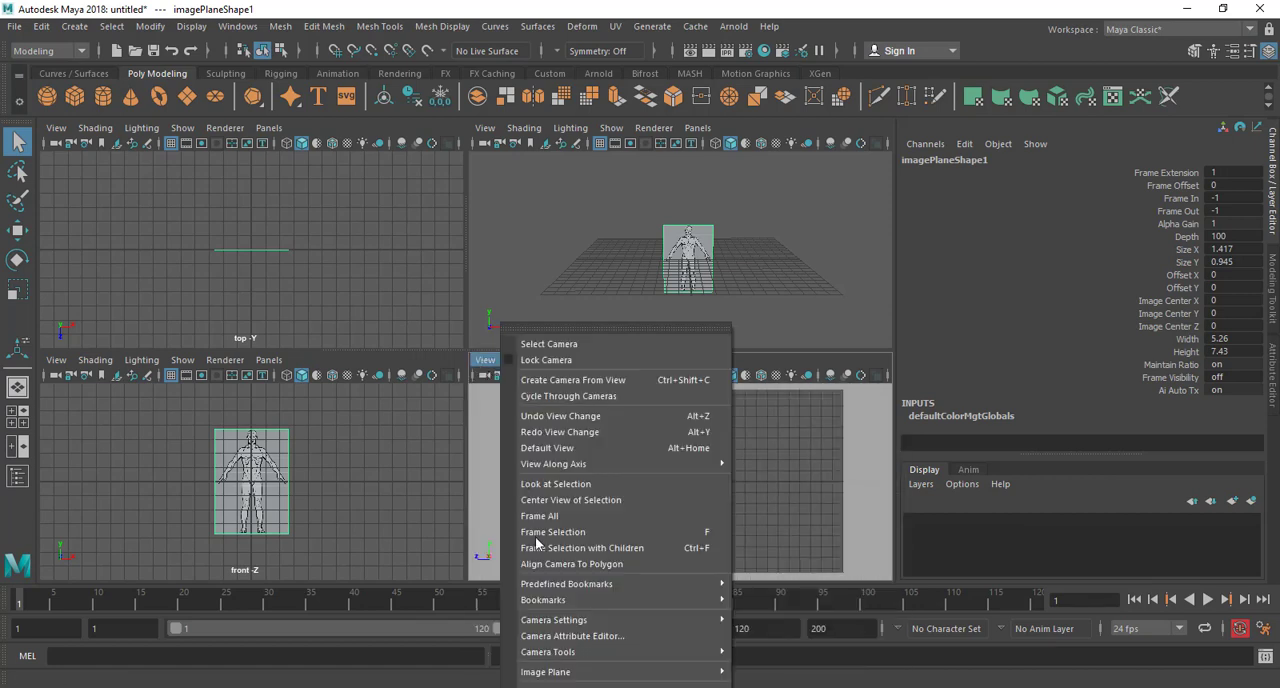
mouse_move(643, 672)
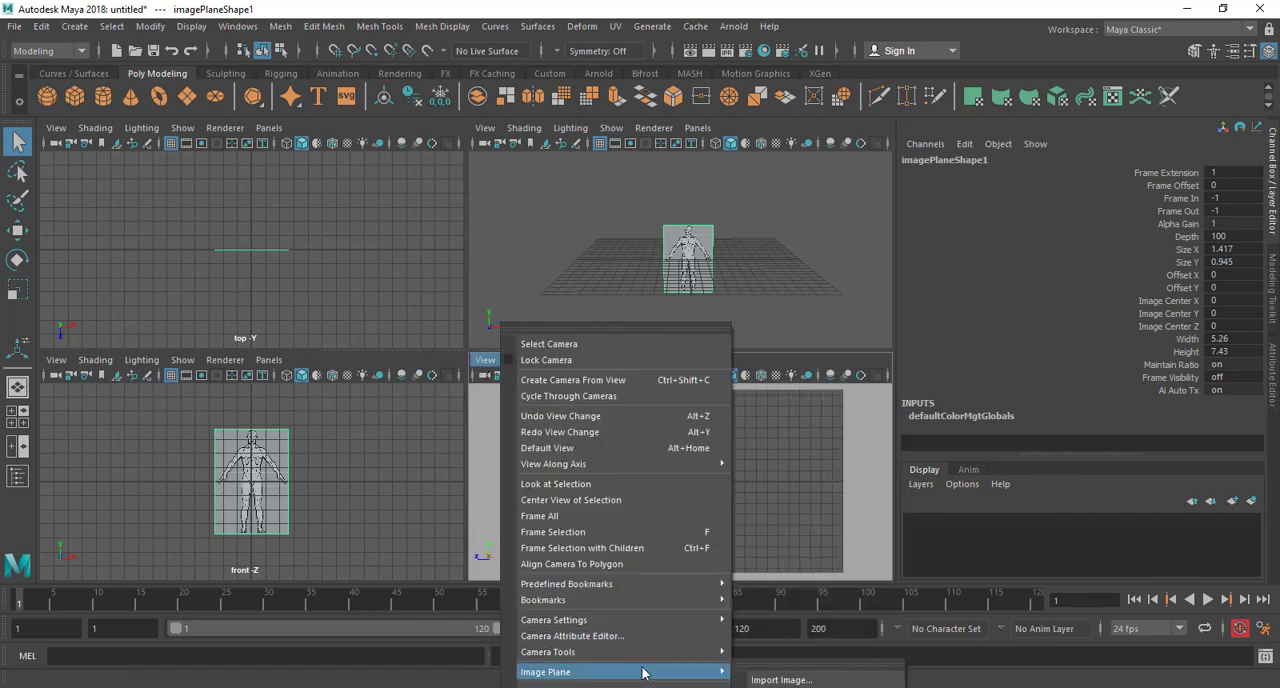
left_click(781, 680)
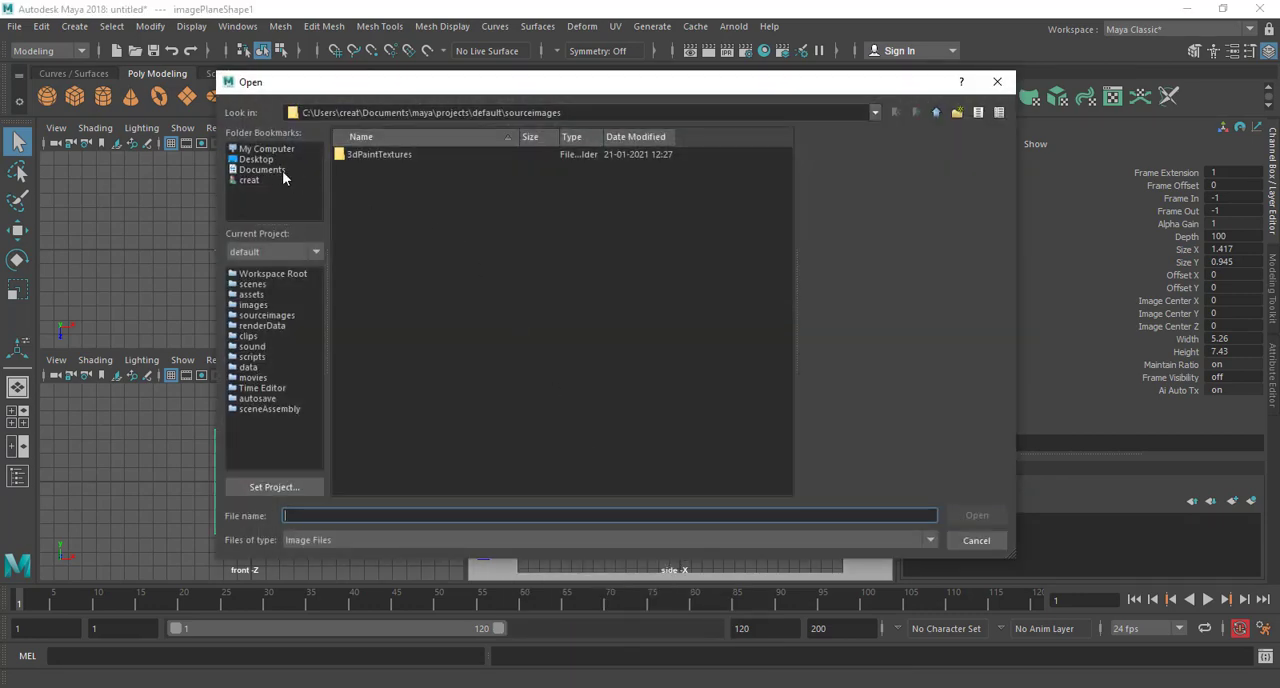
left_click(256, 160)
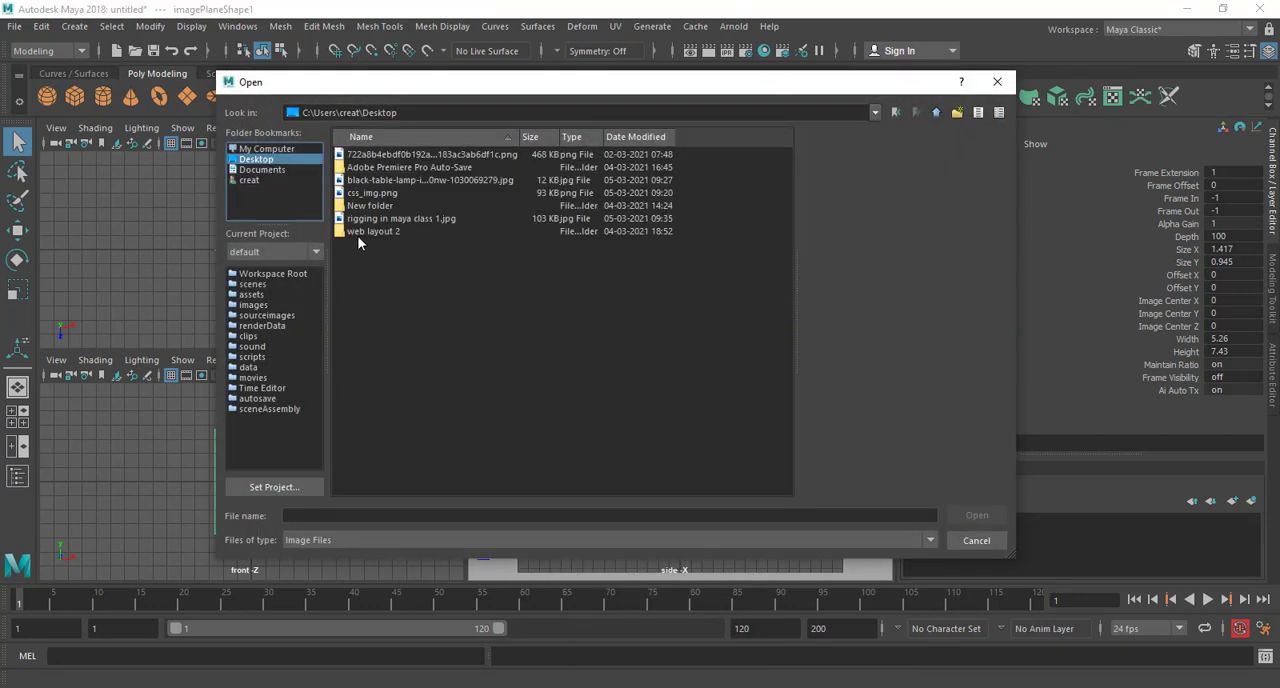
double_click(375, 207)
left_click(375, 207)
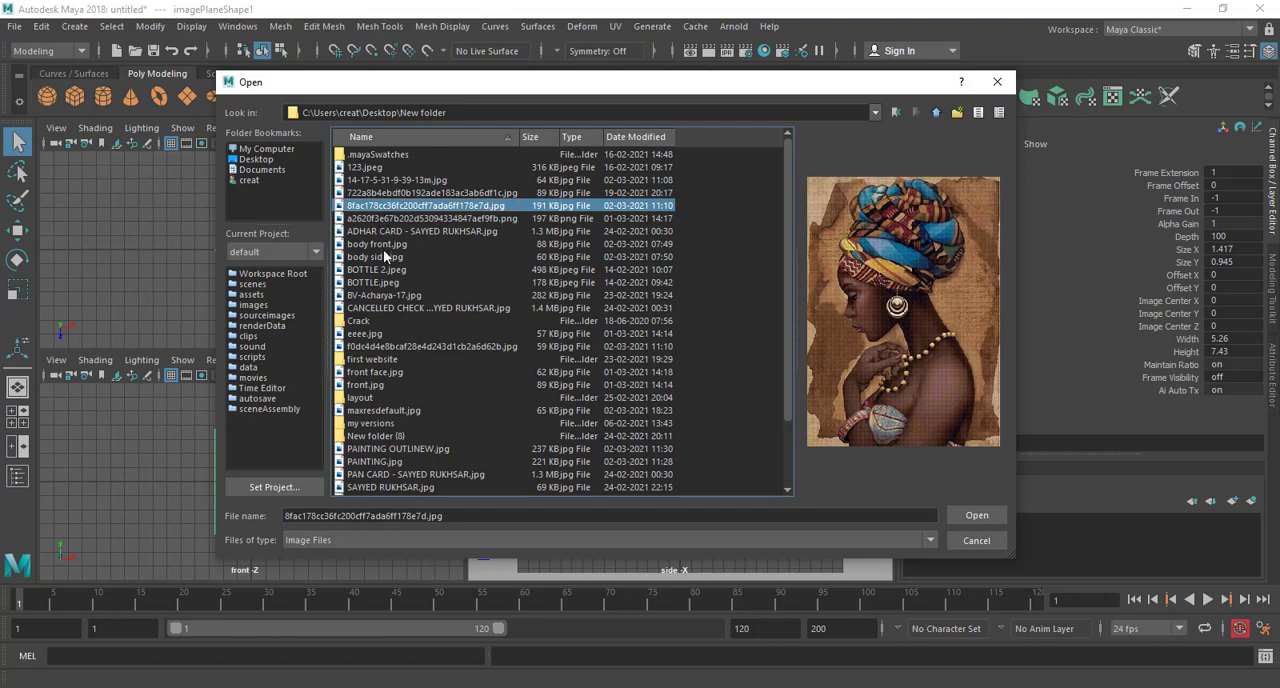
Find body side.jpg among the folder's images and load it as the side view's image plane
left_click(365, 372)
key("Down")
key("Down")
key("Down")
key("Down")
key("Down")
key("Down")
key("Down")
key("Down")
key("Down")
key("Down")
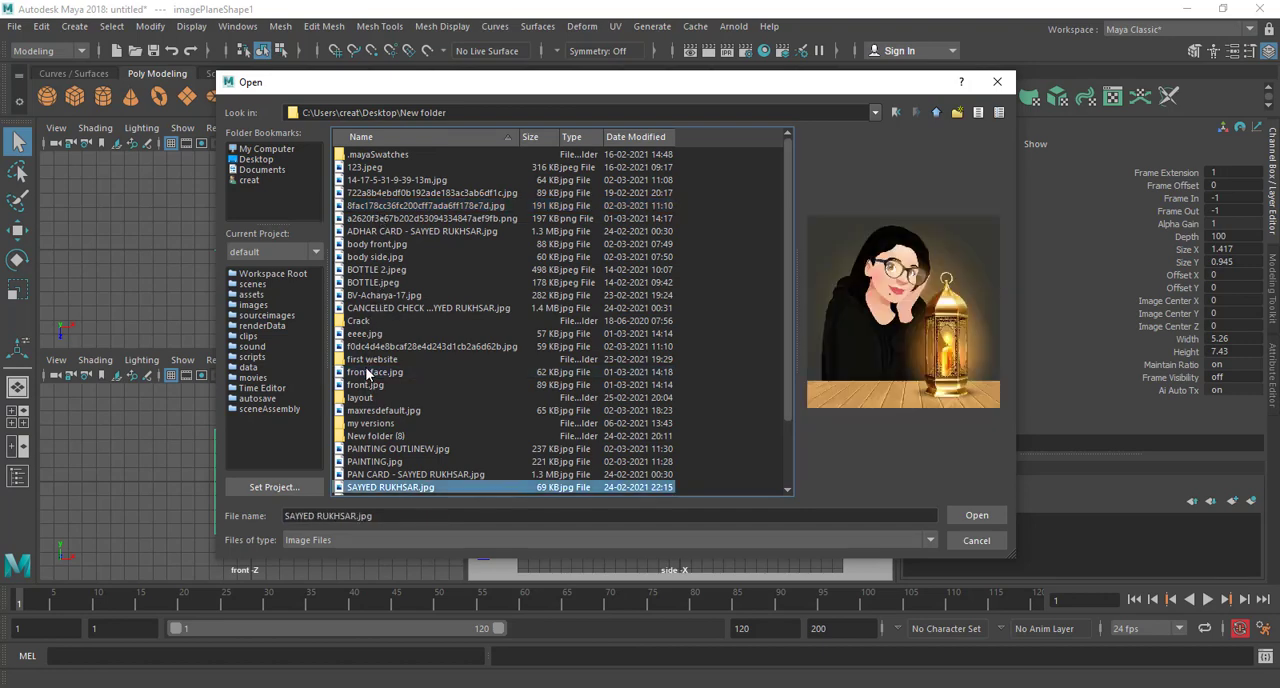
key("Down")
key("Down")
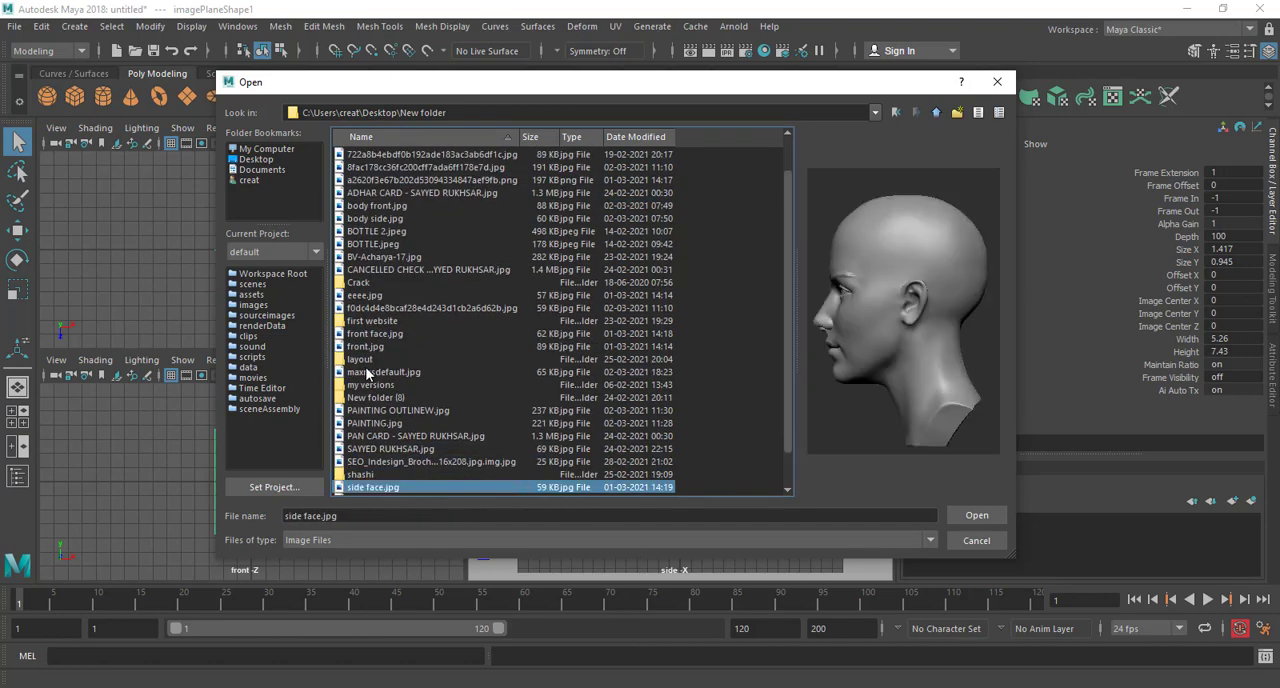
key("Up")
key("Up")
key("Up")
key("b")
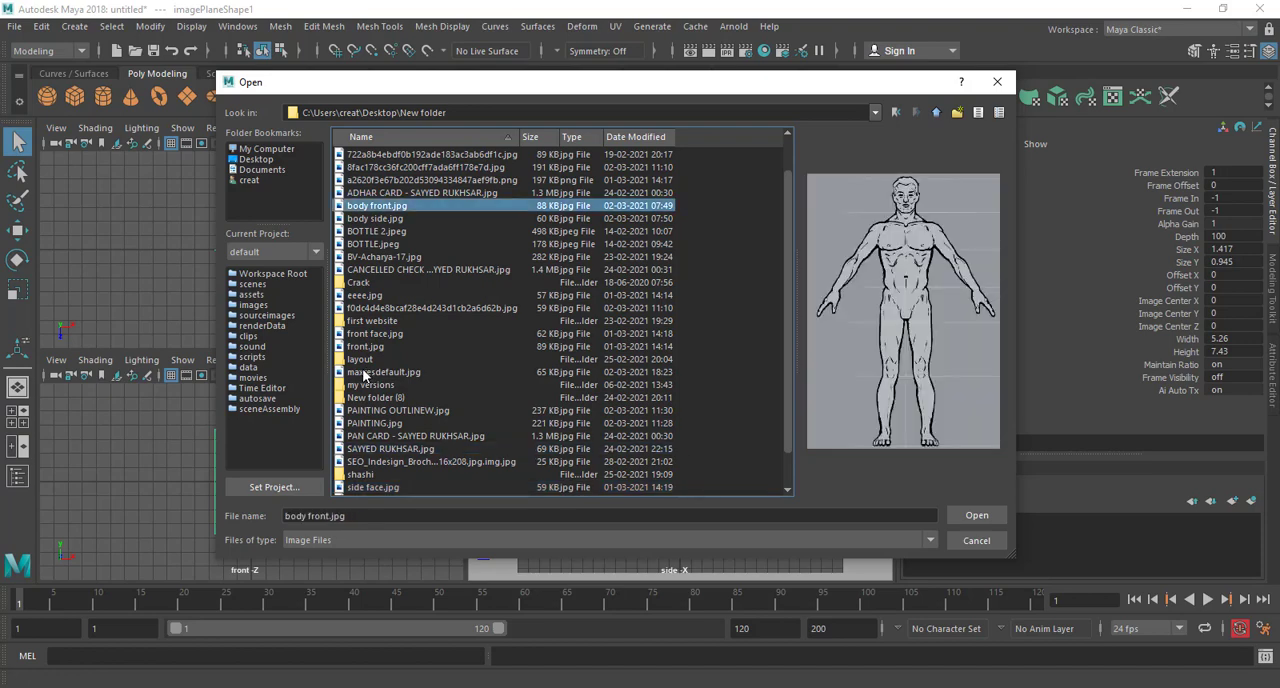
key("Down")
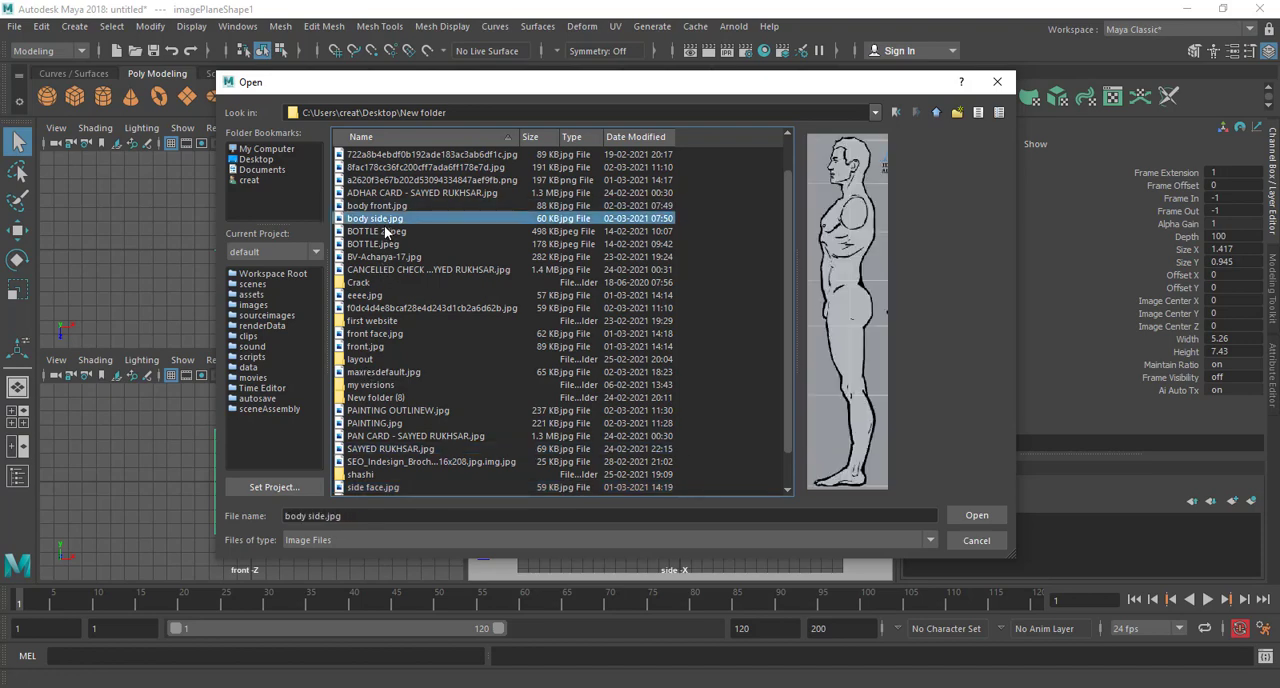
left_click(966, 515)
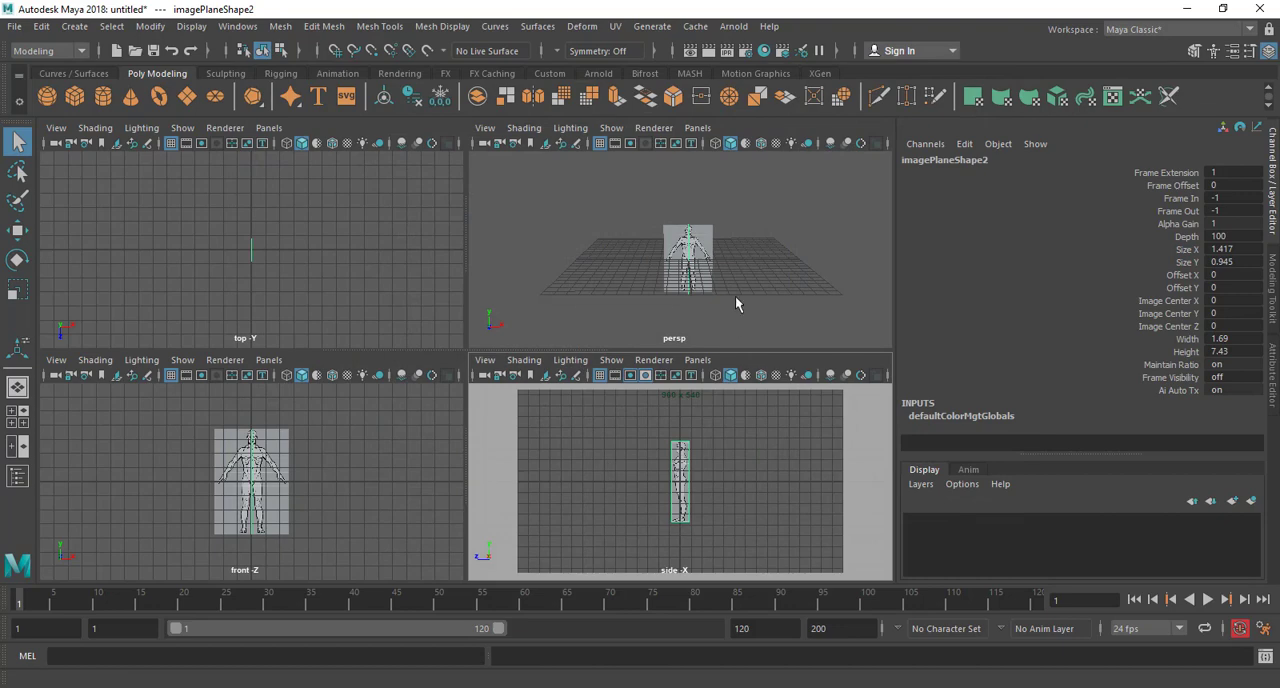
Maximize the perspective view, select both image planes and raise them together to about Translate Y 3.689
key("space")
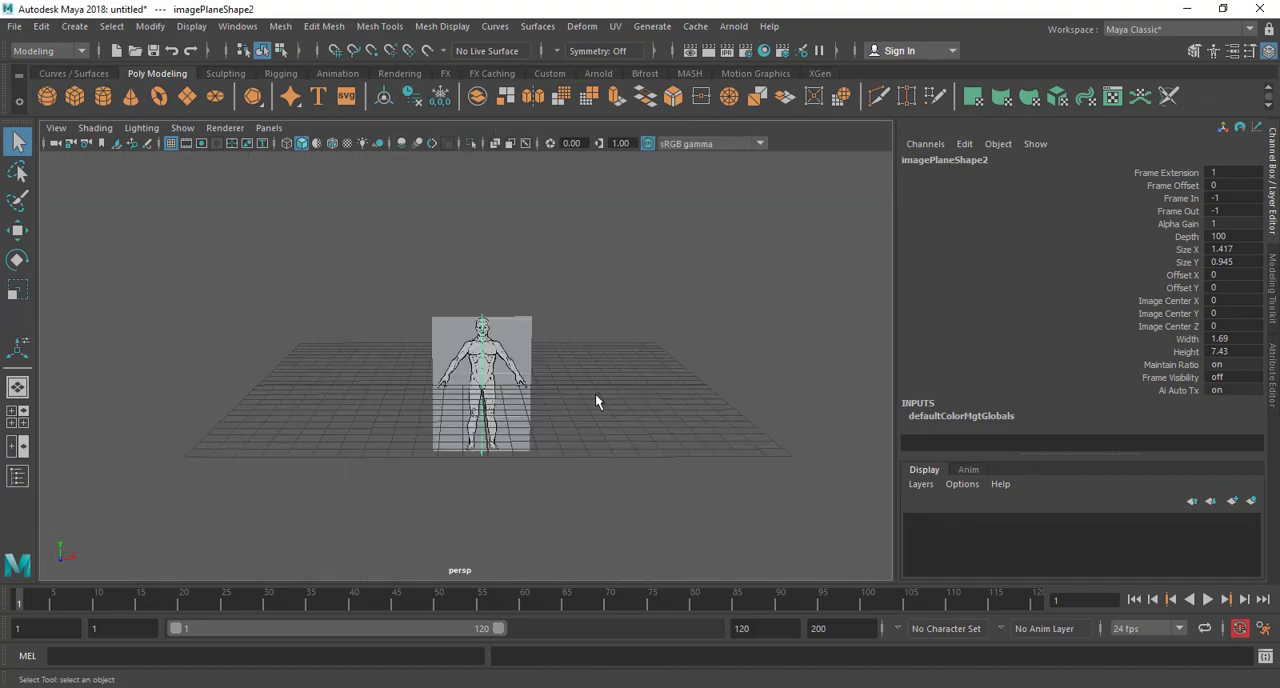
scroll(590, 400, "up", 3)
left_click_drag(567, 411, 700, 420, "alt")
left_click(455, 388)
scroll(455, 388, "down", 3)
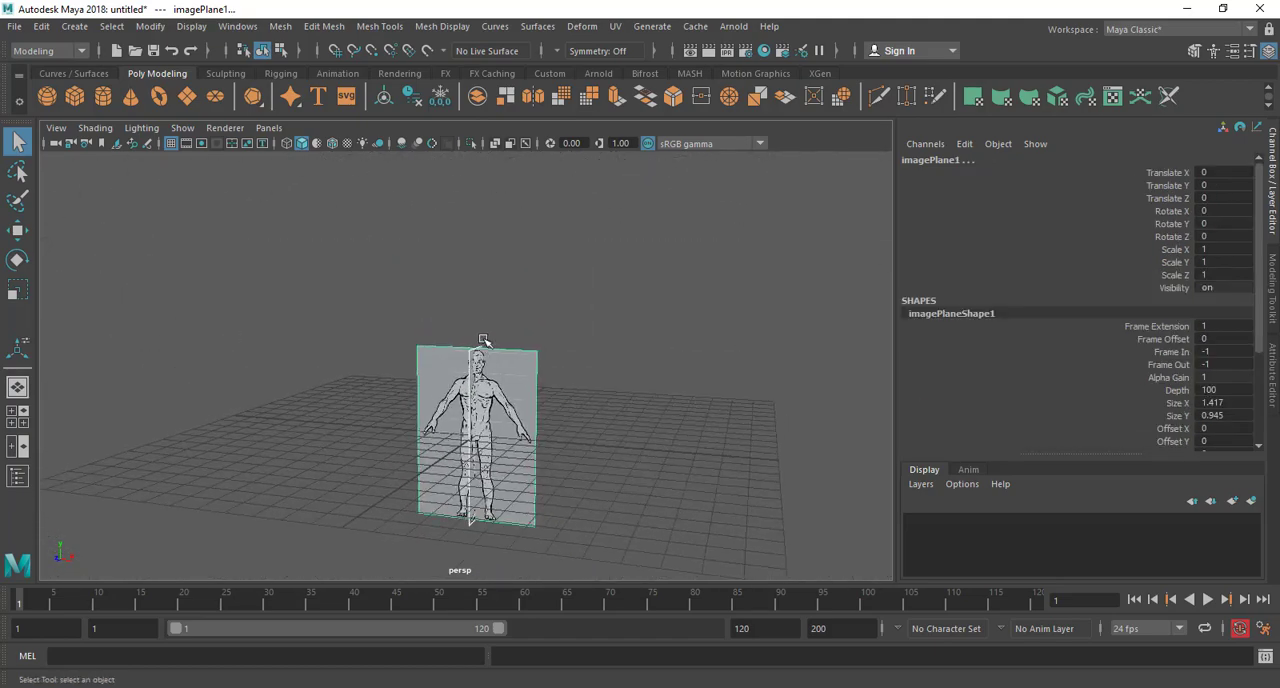
key("w")
left_click_drag(477, 360, 478, 270)
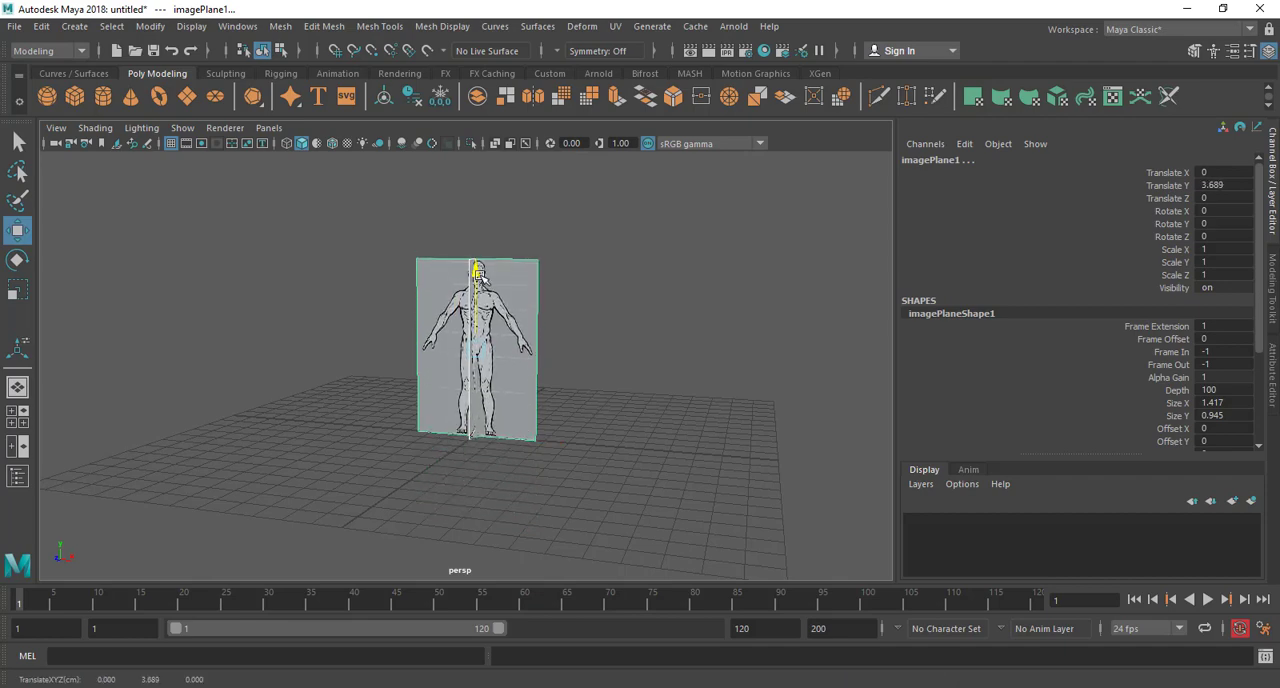
Try to align the front image plane with the side reference by raising it to about Translate Y 3.766, and undo the move
scroll(548, 281, "up", 3)
middle_click_drag(551, 281, 515, 414, "alt")
scroll(510, 400, "up", 6)
middle_click_drag(499, 337, 522, 443, "alt")
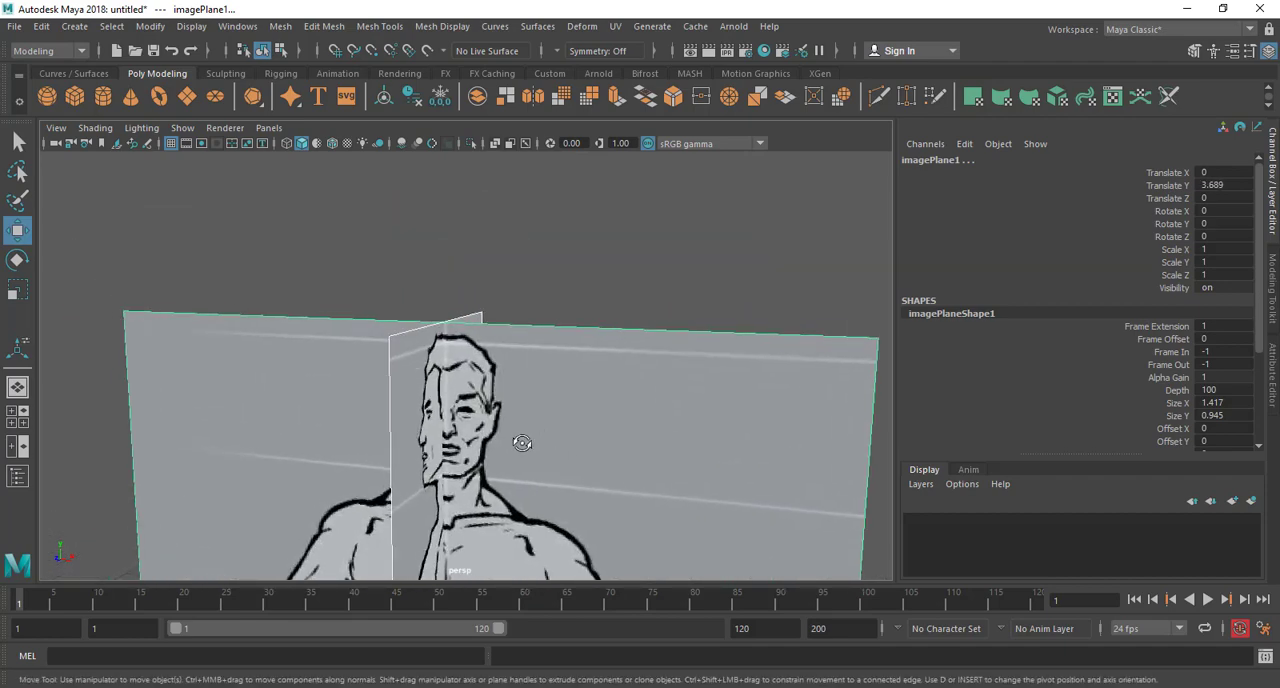
left_click_drag(522, 443, 405, 341, "alt")
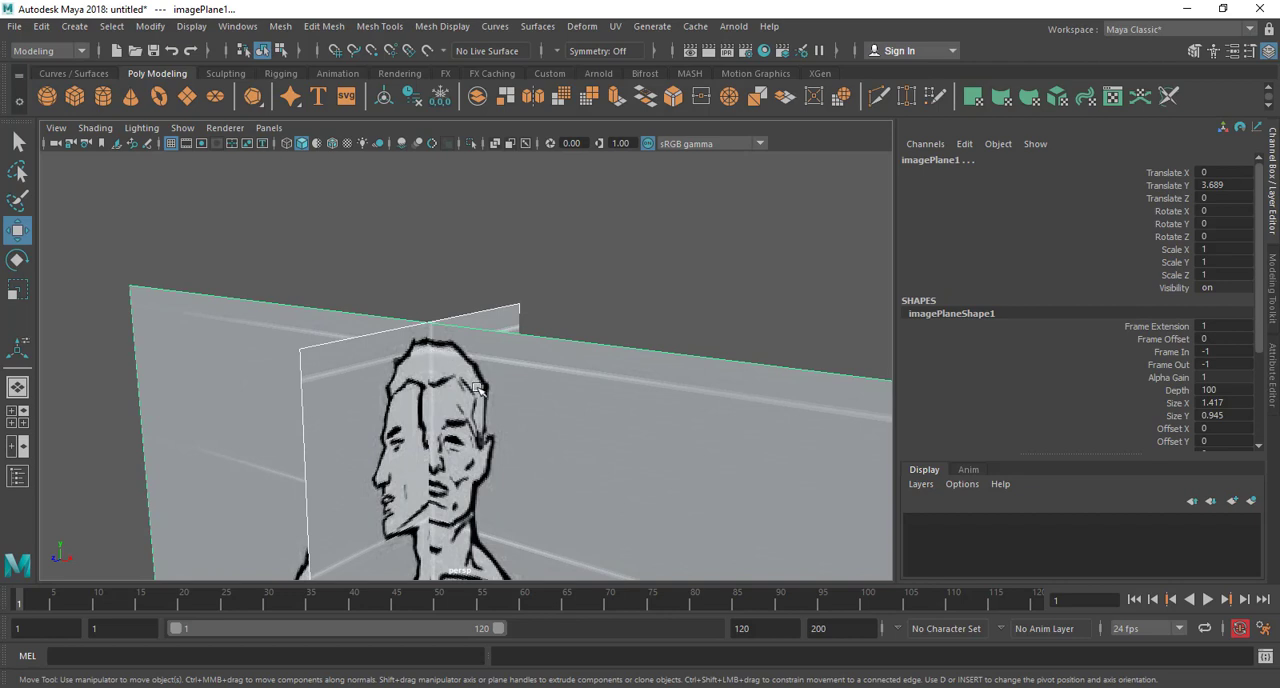
left_click_drag(477, 388, 415, 548, "alt")
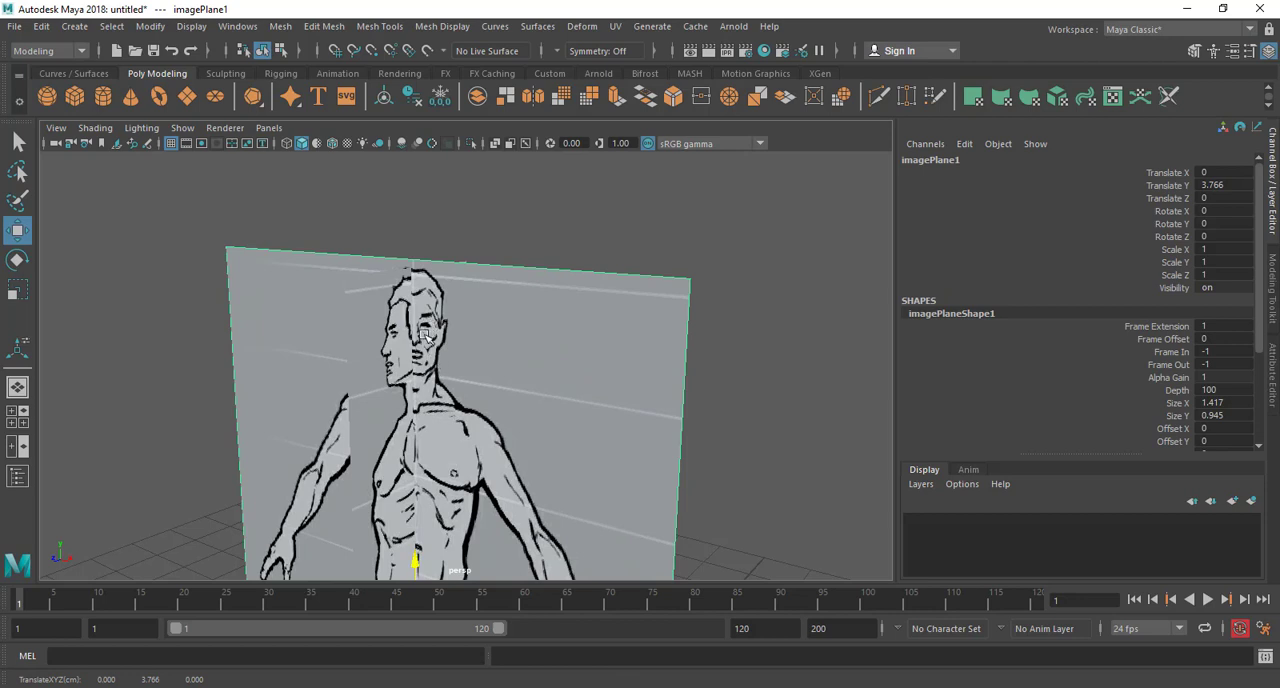
left_click_drag(482, 302, 450, 293, "alt")
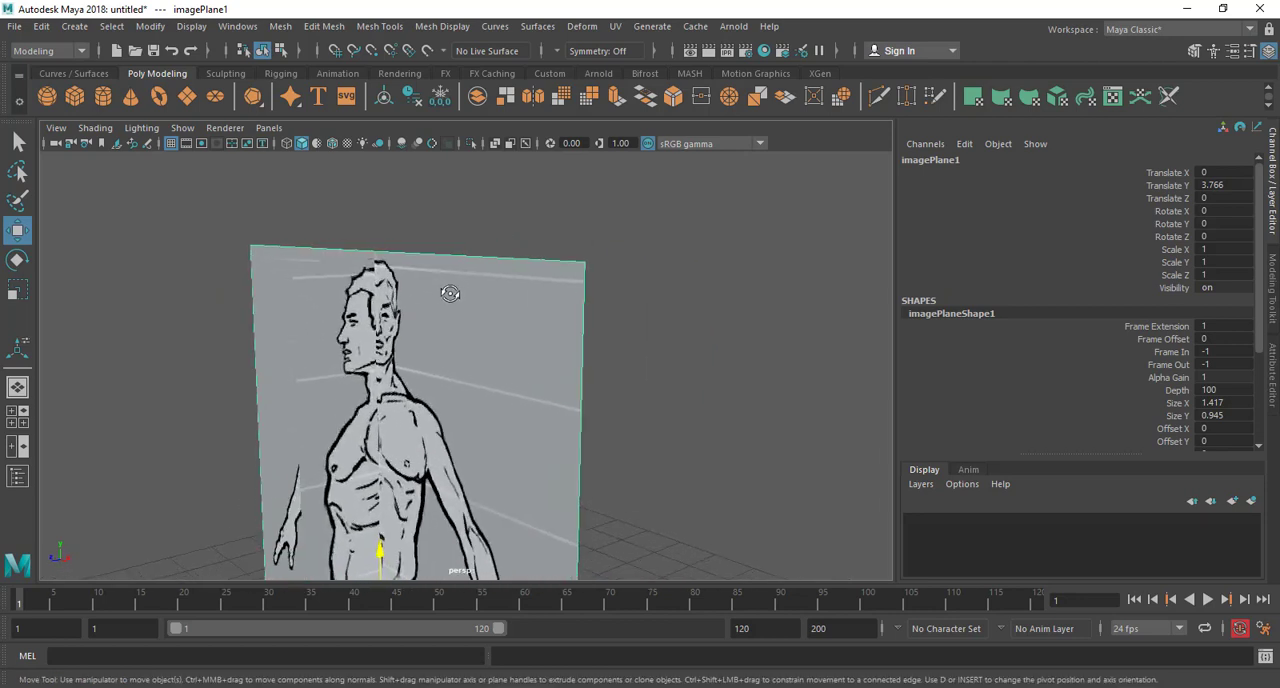
key("ctrl+z")
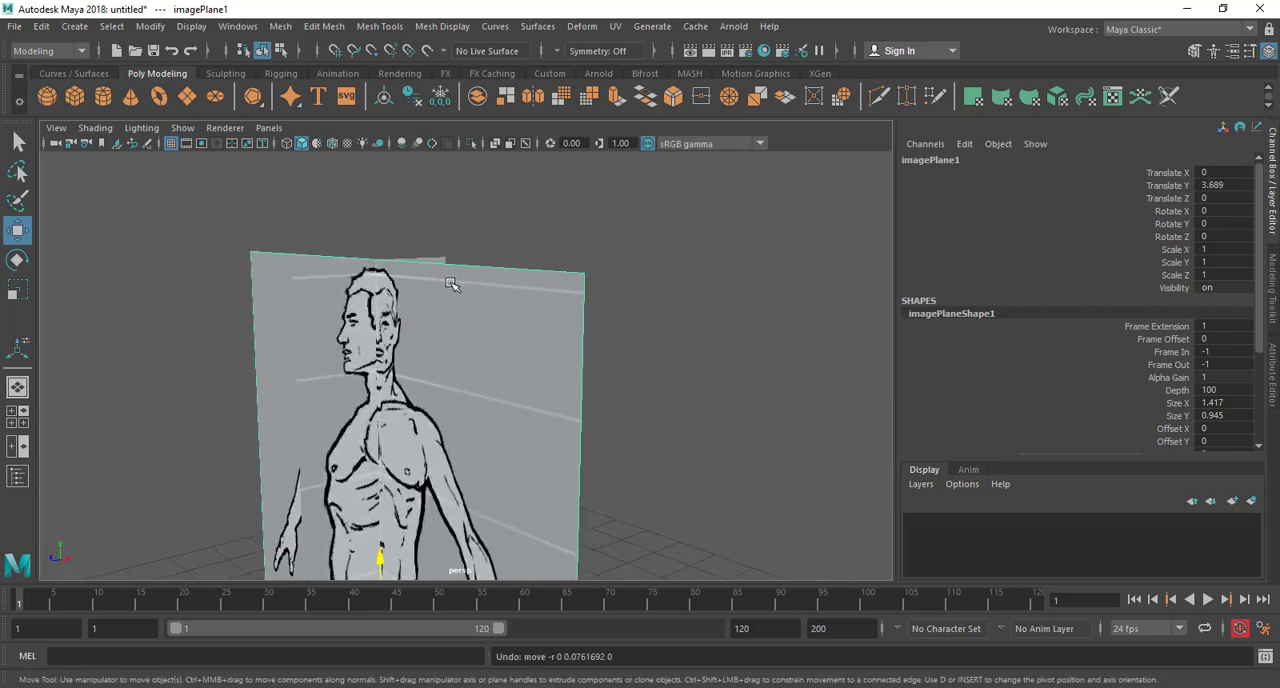
scroll(370, 357, "up", 4)
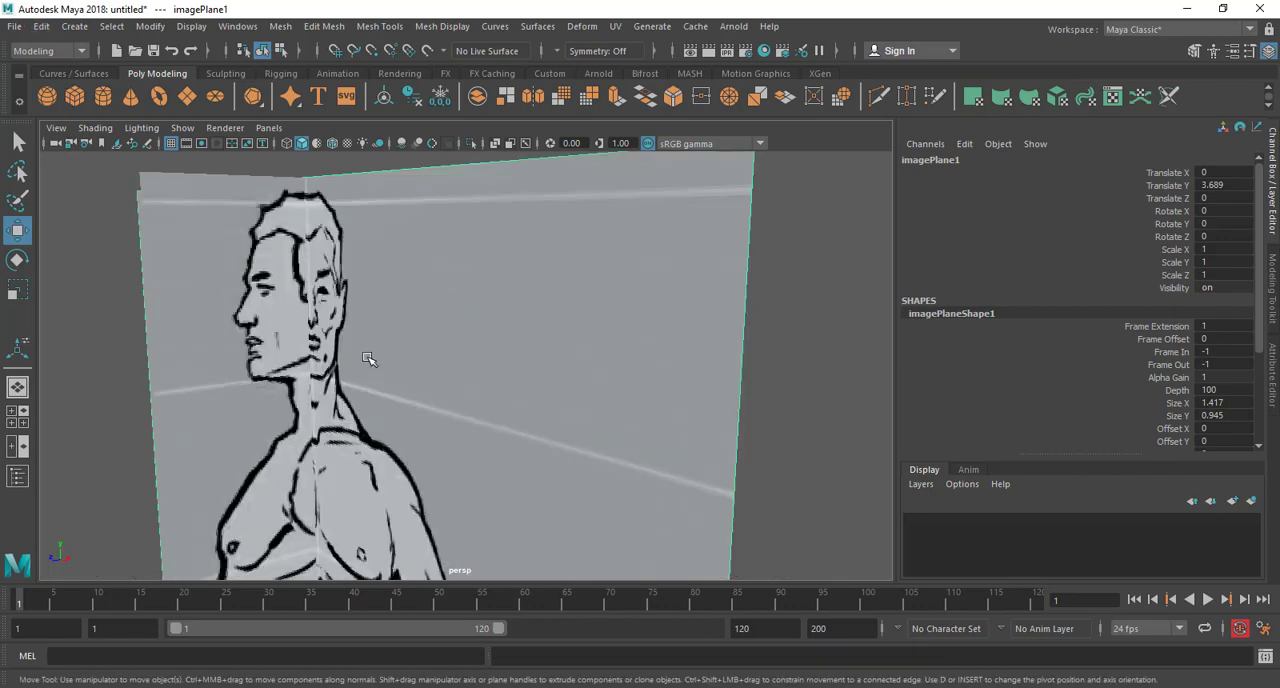
Examine from several angles how well the head and face features line up between the front and side reference images
scroll(370, 357, "up", 3)
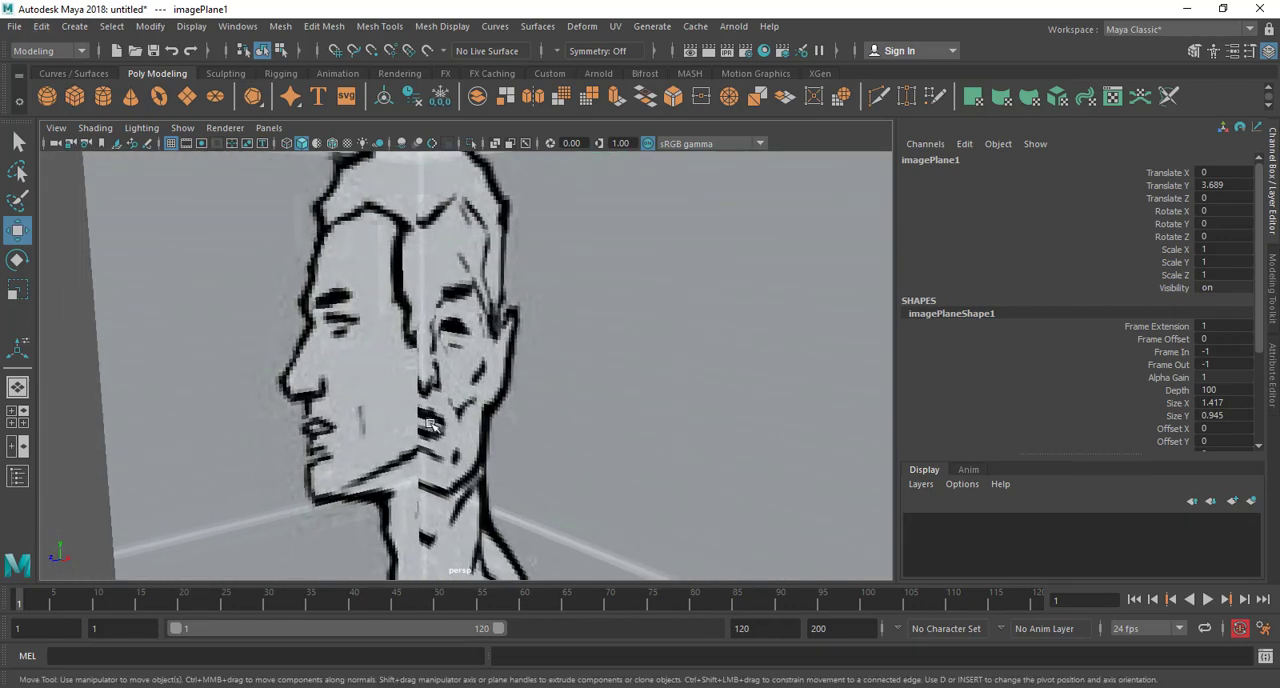
left_click_drag(428, 422, 421, 405, "alt")
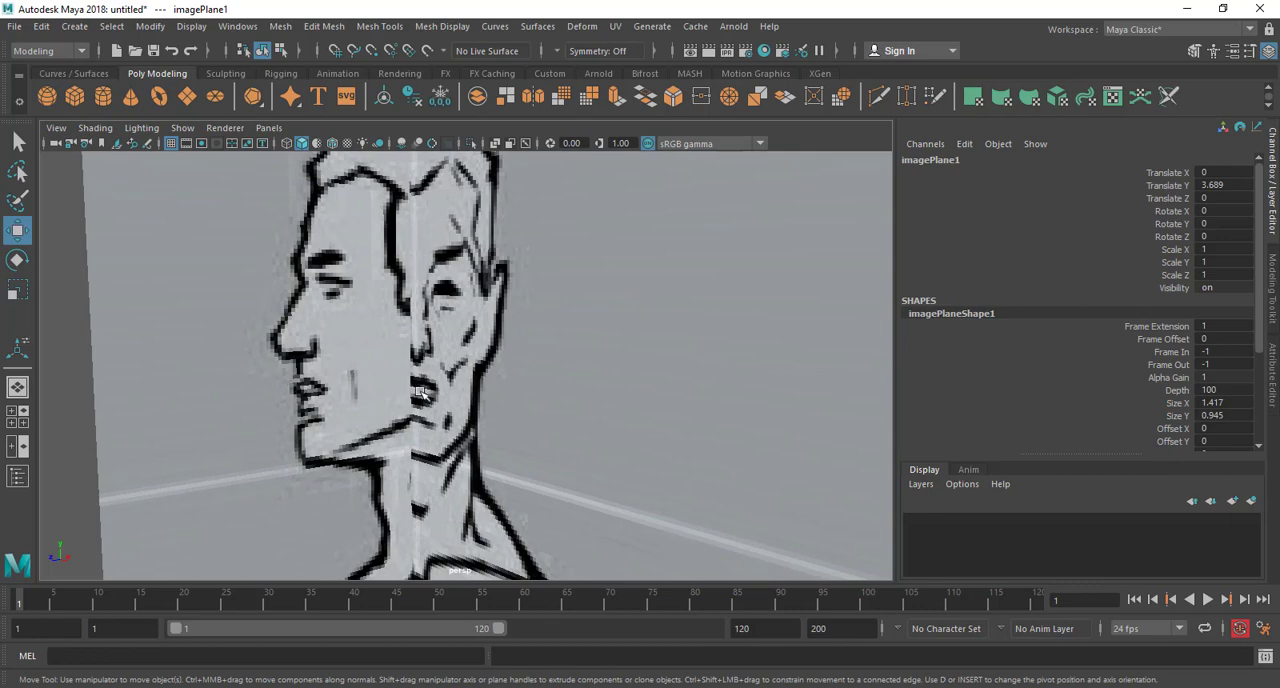
scroll(384, 389, "down", 4)
left_click_drag(384, 389, 486, 384, "alt")
middle_click_drag(550, 338, 394, 358, "alt")
left_click_drag(395, 360, 327, 413, "alt")
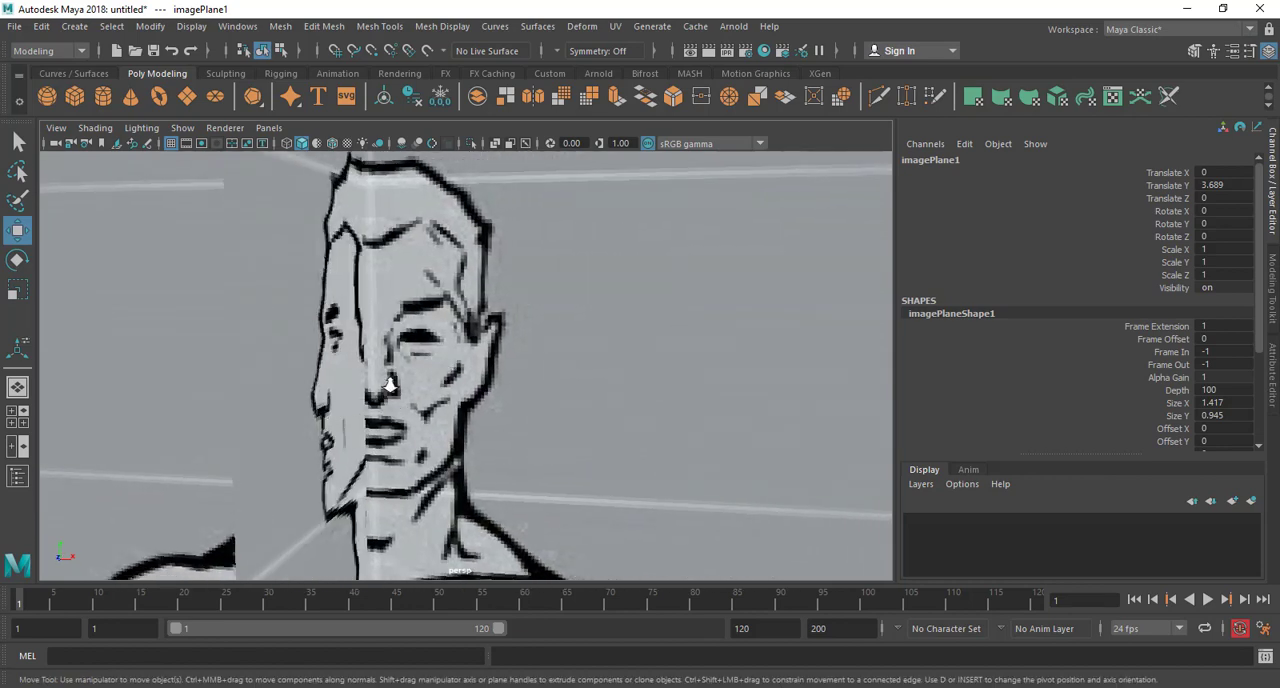
right_click_drag(390, 385, 435, 345, "alt")
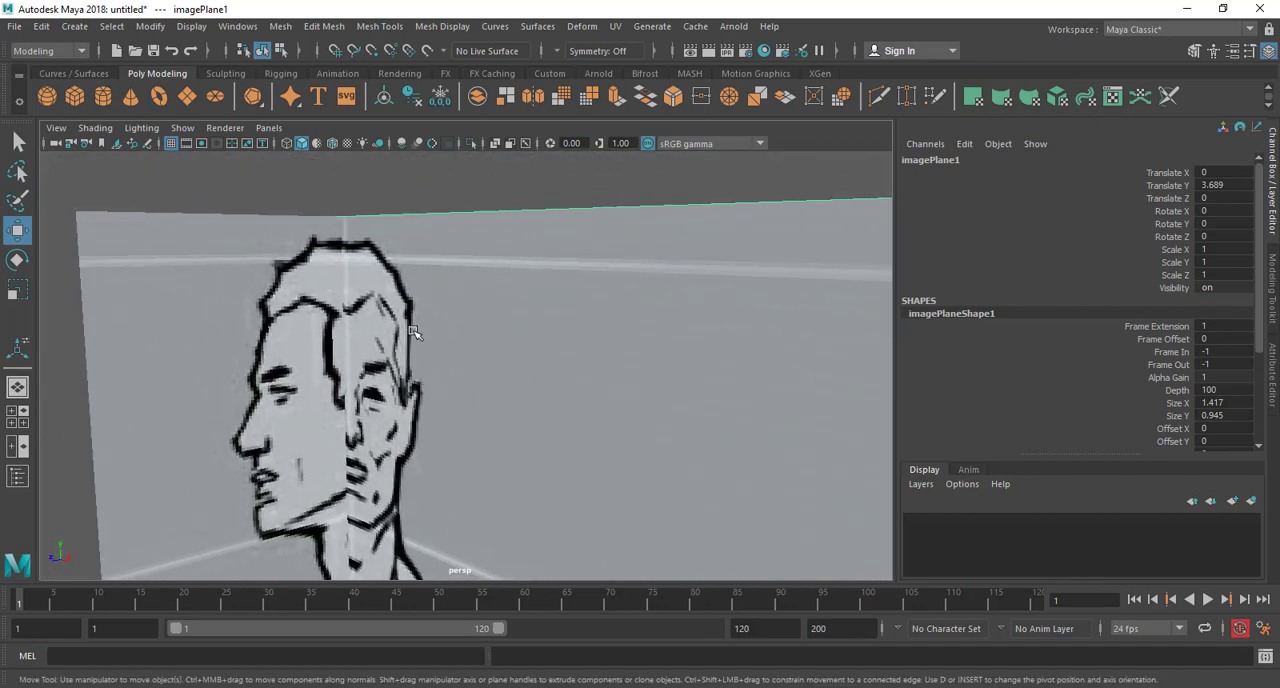
scroll(414, 332, "down", 7)
left_click_drag(480, 375, 663, 386, "alt")
middle_click_drag(627, 424, 623, 318, "alt")
scroll(625, 321, "down", 4)
left_click_drag(632, 412, 474, 434, "alt")
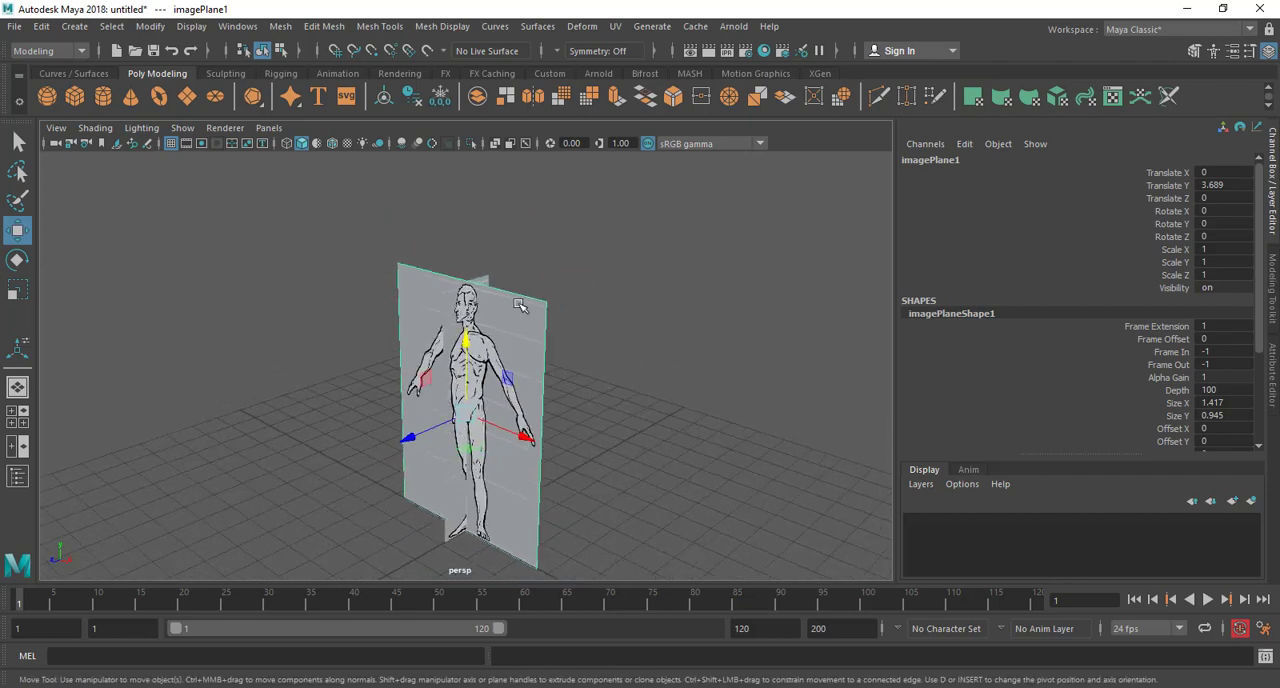
Separate the references by moving the front image plane back to about Translate Z -10.829 and the side plane to about Translate X -10.152
middle_click_drag(563, 352, 529, 395, "alt")
left_click(607, 353)
scroll(574, 366, "down", 4)
left_click(454, 353)
left_click_drag(358, 461, 305, 410)
left_click(402, 404)
left_click_drag(430, 456, 507, 434, "alt")
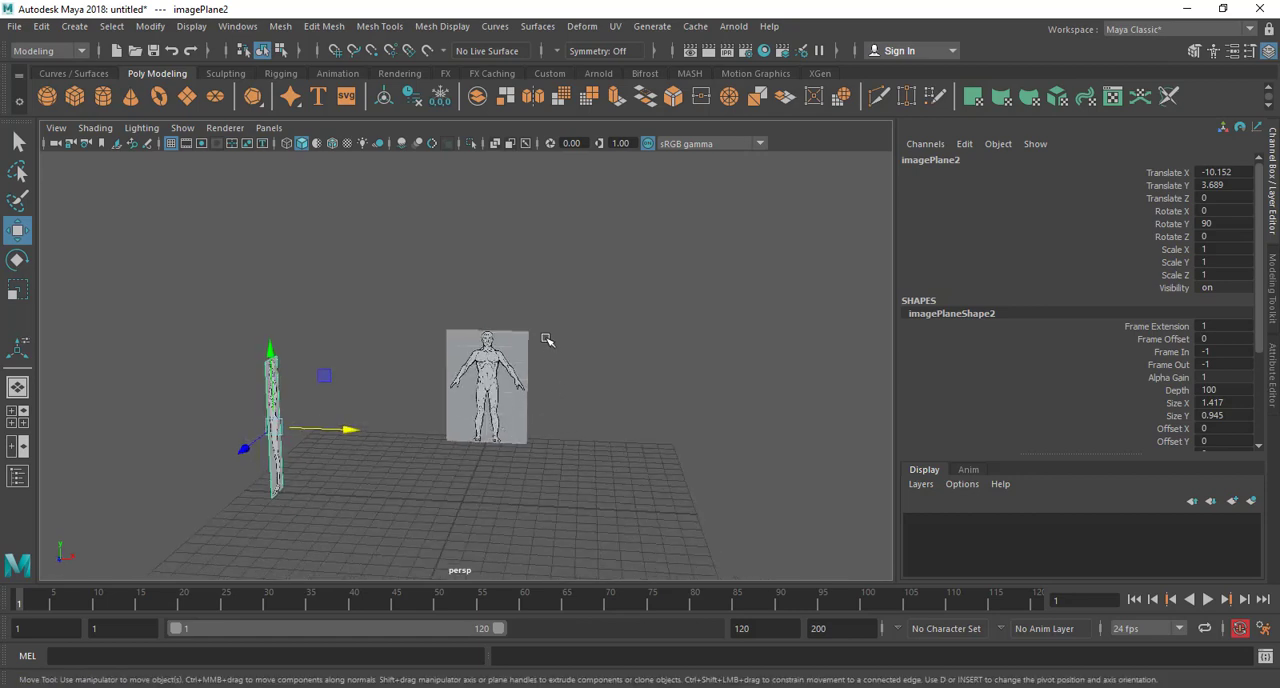
Try shifting the front plane to about Translate X -1.772 and the side plane to about Translate Z -1.14, undoing each move
left_click(485, 440)
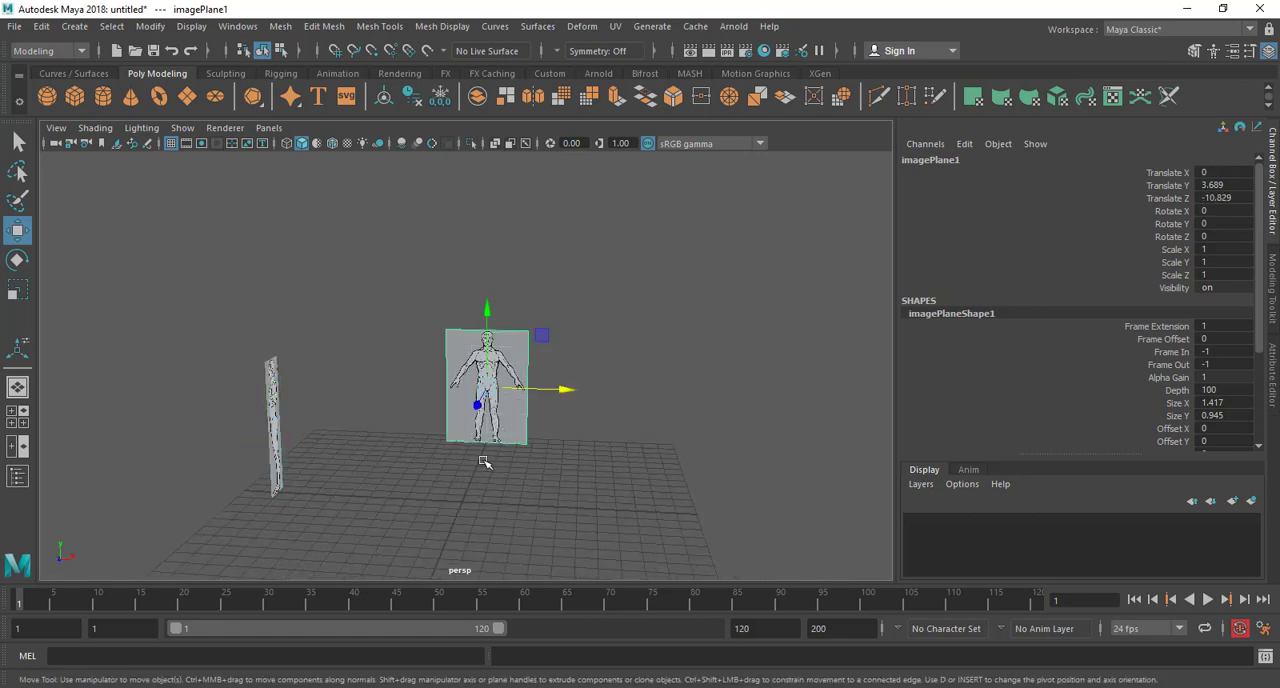
left_click_drag(563, 391, 536, 393)
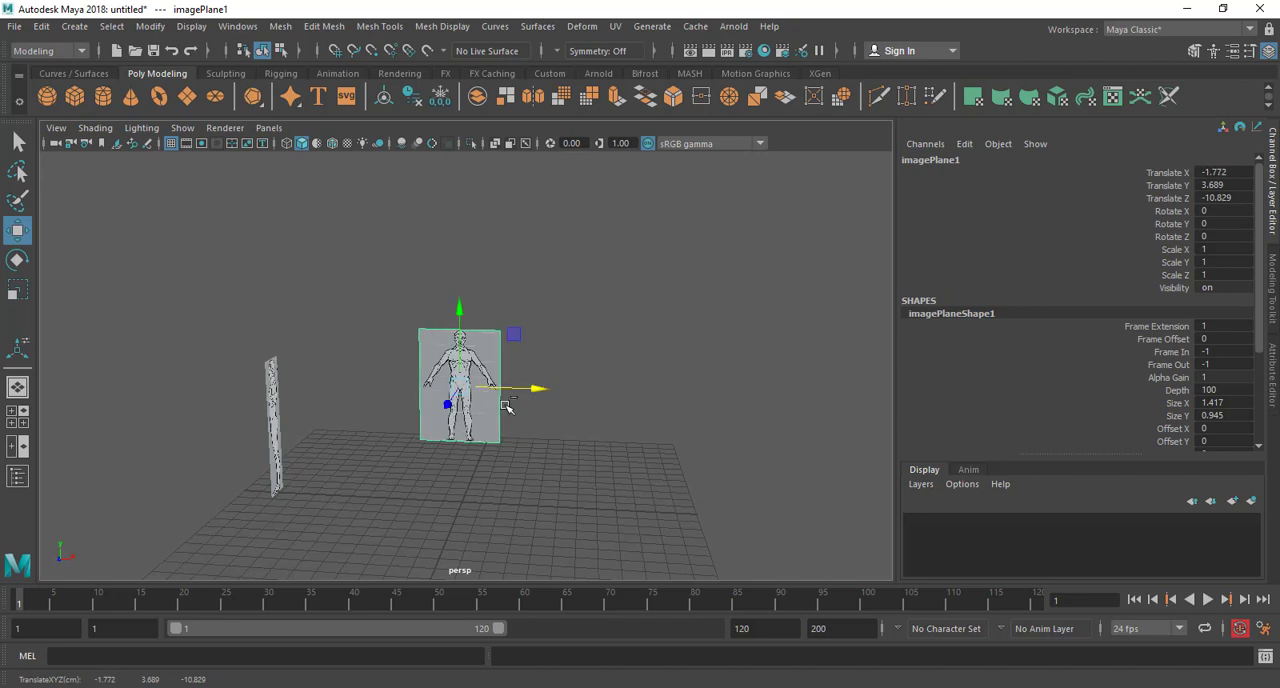
key("ctrl+z")
left_click(271, 418)
left_click_drag(350, 440, 287, 480, "alt")
left_click_drag(258, 416, 272, 408)
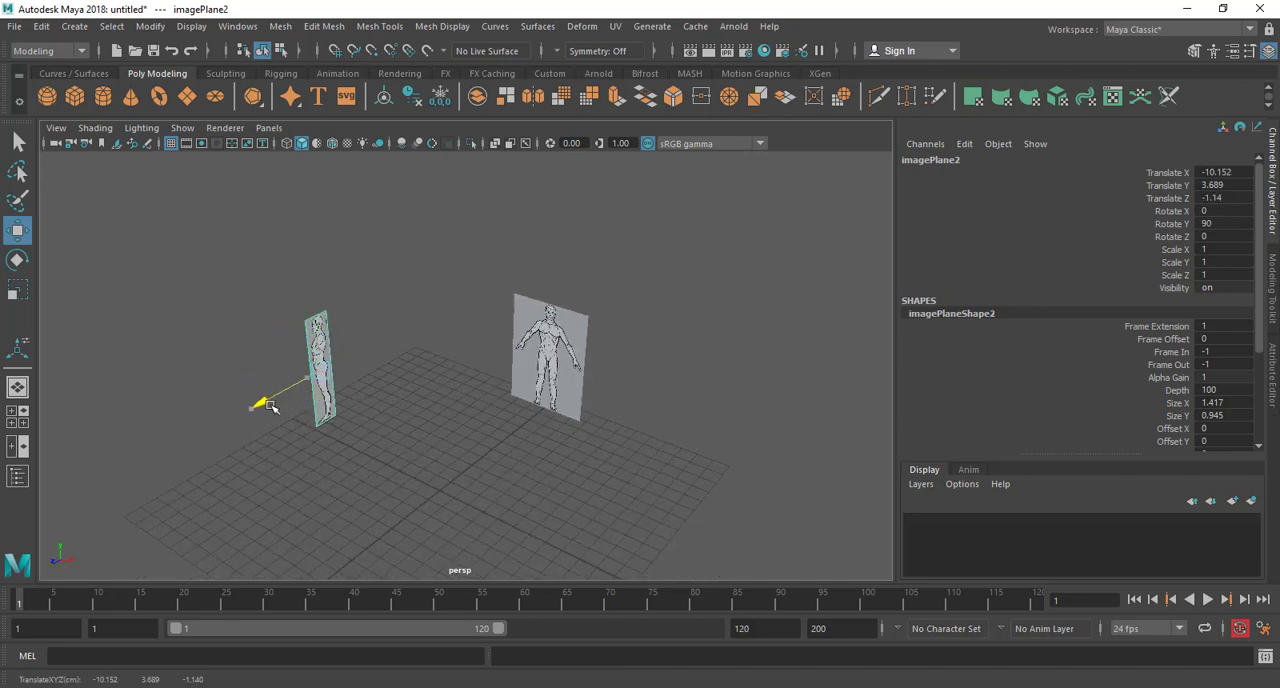
key("ctrl+z")
Select the front and side image planes together in the perspective view
left_click_drag(463, 370, 575, 371, "alt")
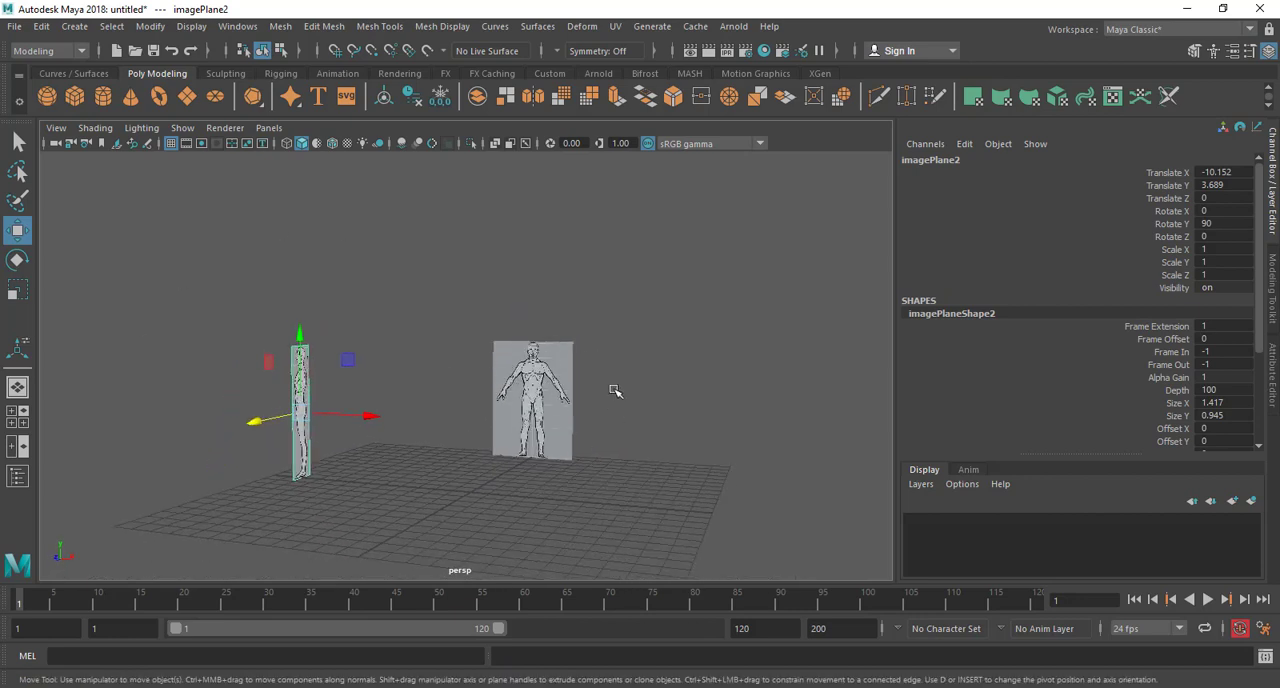
scroll(519, 414, "up", 2)
middle_click_drag(540, 373, 565, 363, "alt")
middle_click_drag(420, 422, 446, 403, "alt")
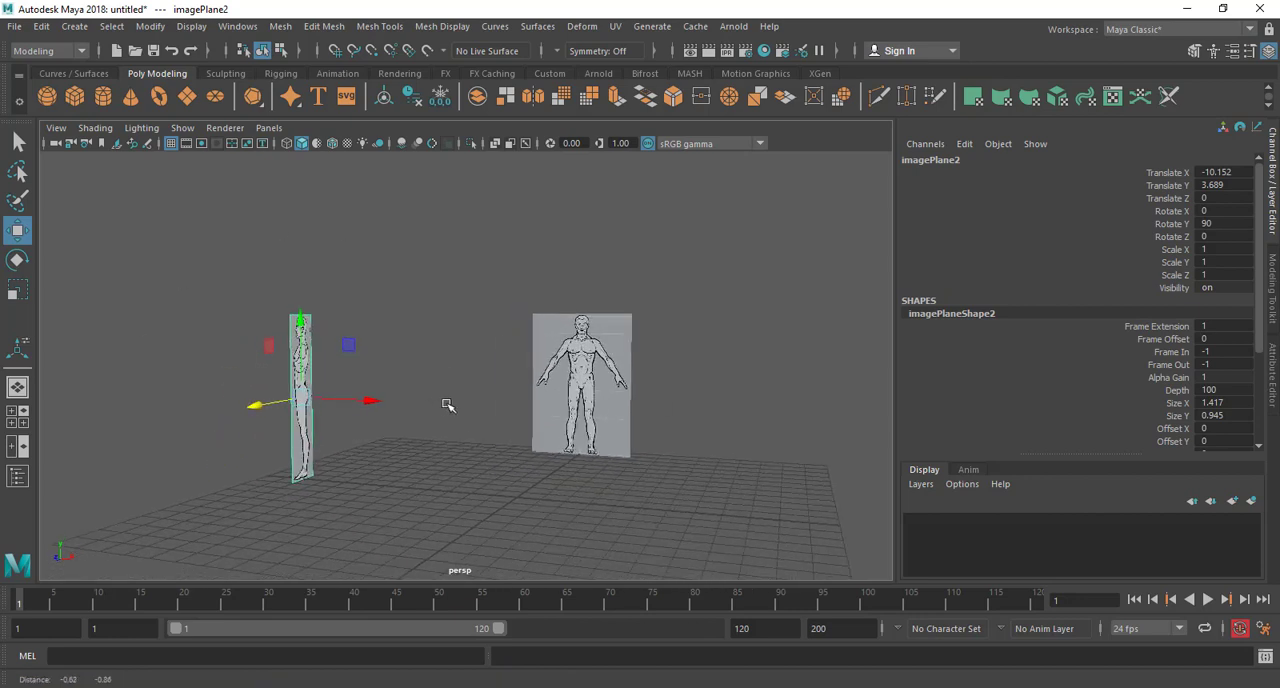
left_click_drag(743, 229, 223, 549)
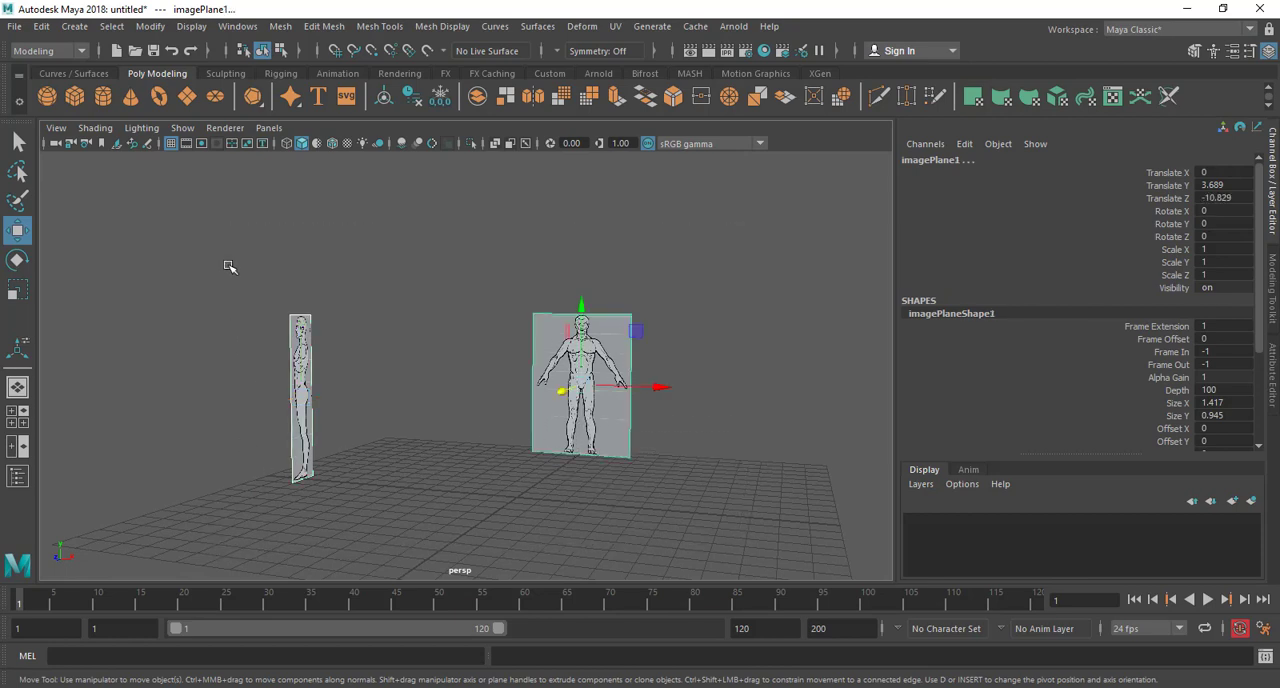
left_click_drag(229, 266, 586, 497)
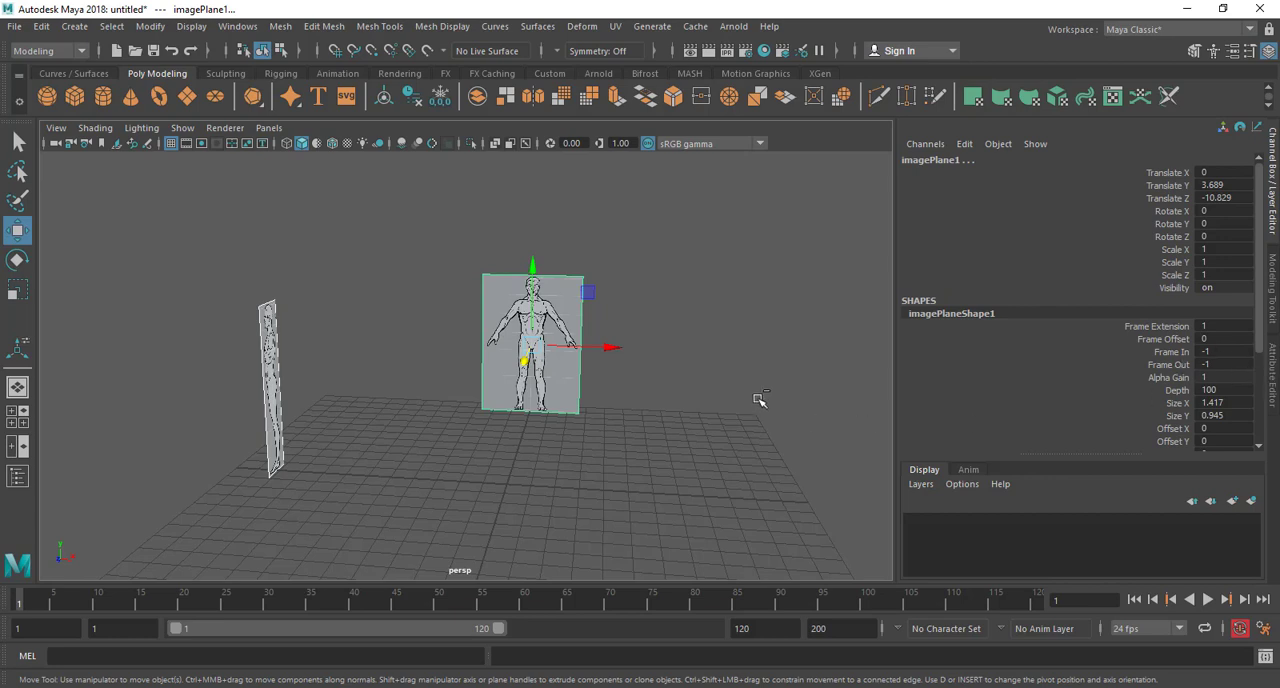
Show the front image plane's settings in the Attribute Editor and return to the Channel Box / Layer Editor
key("ctrl+a")
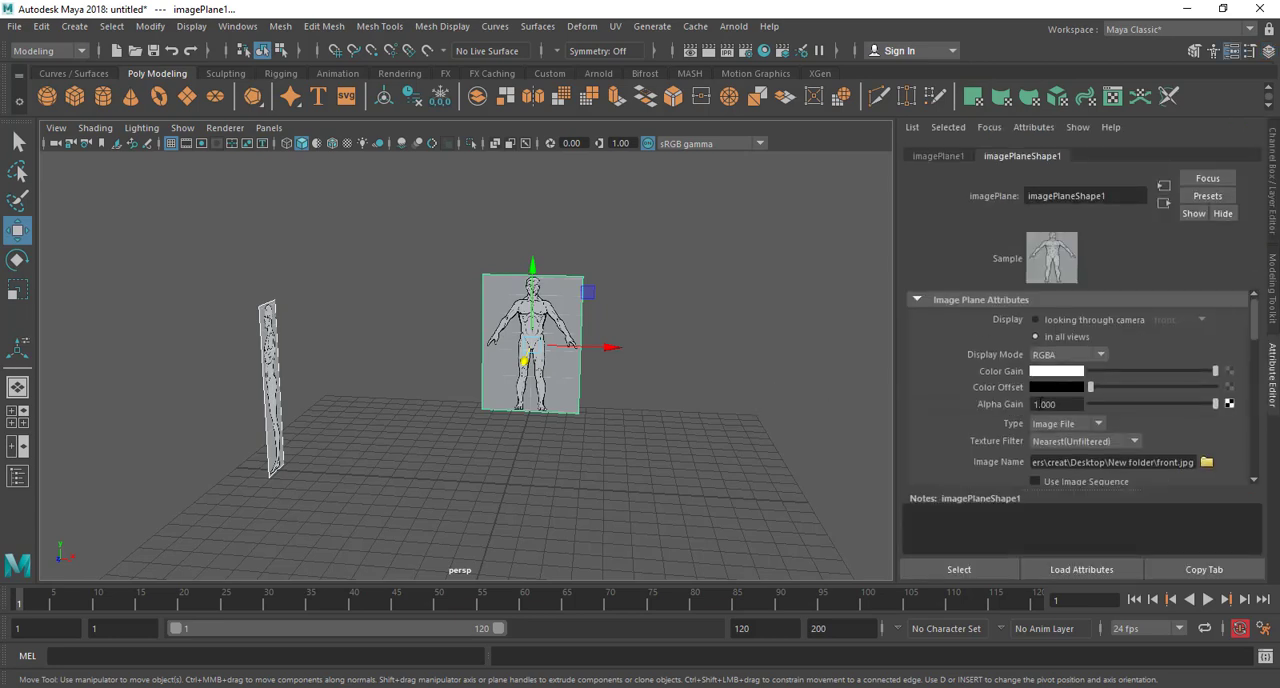
key("ctrl+a")
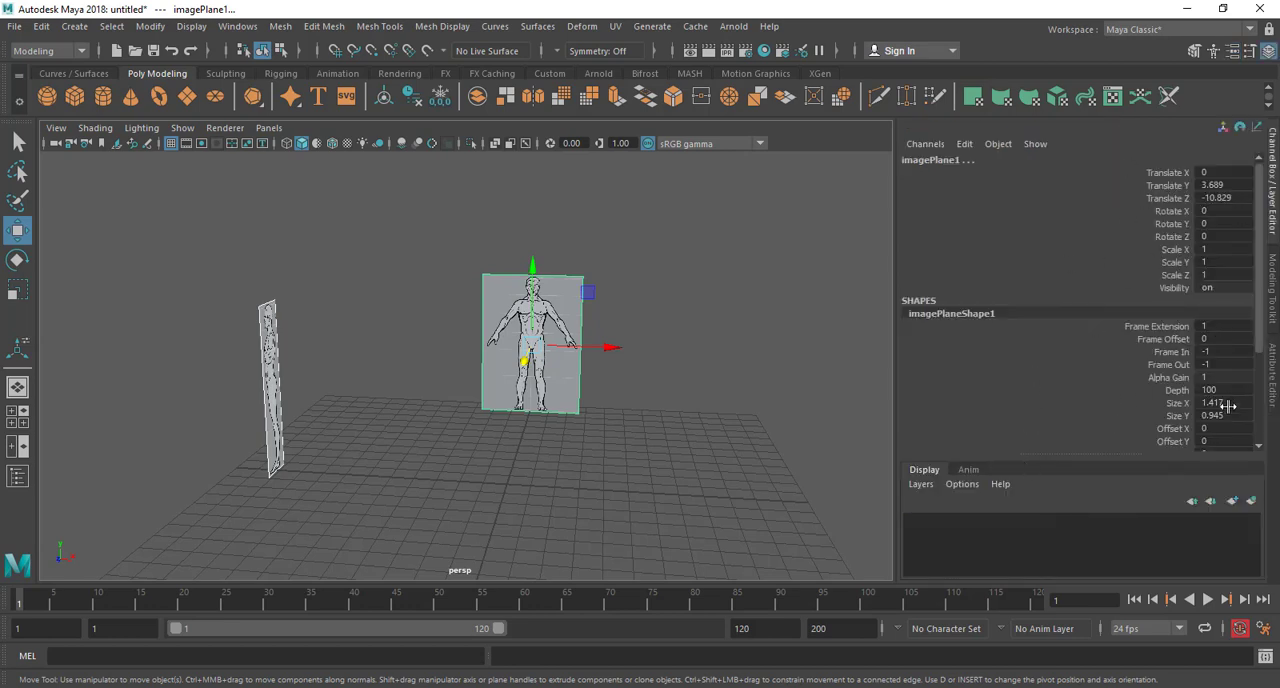
left_click(1275, 375)
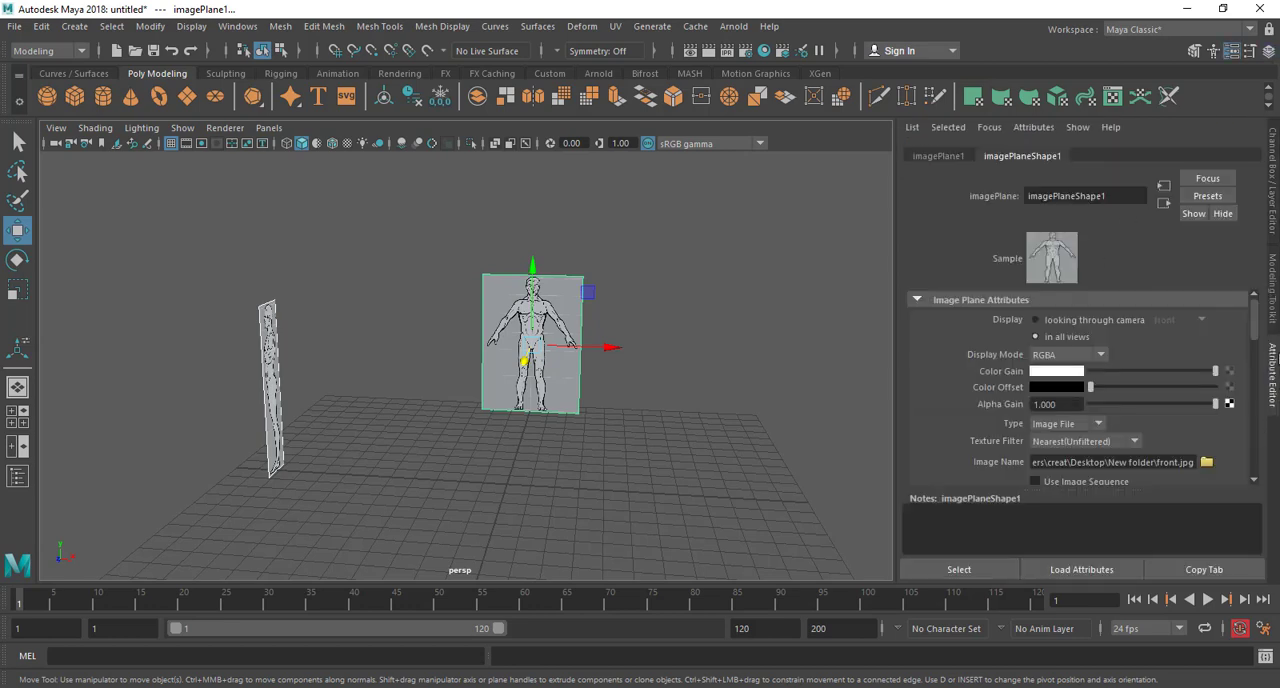
left_click(1272, 200)
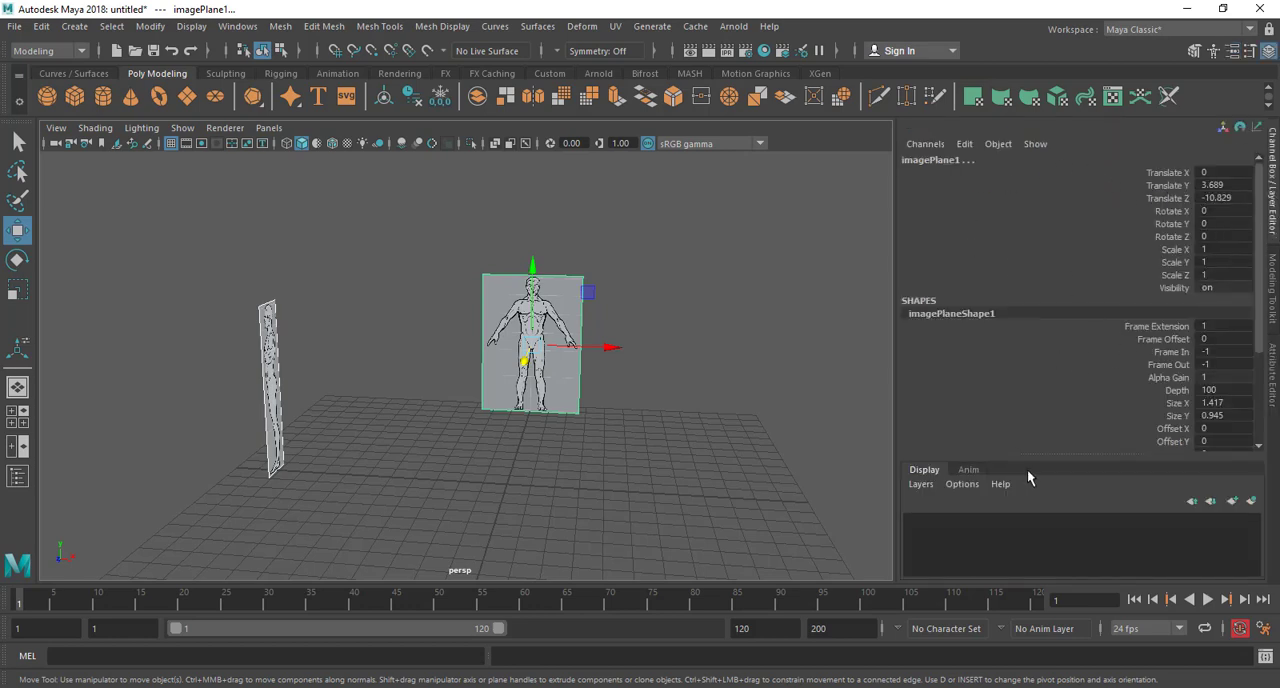
Create a new display layer containing both selected image planes and toggle its visibility off and back on
left_click_drag(895, 416, 964, 405)
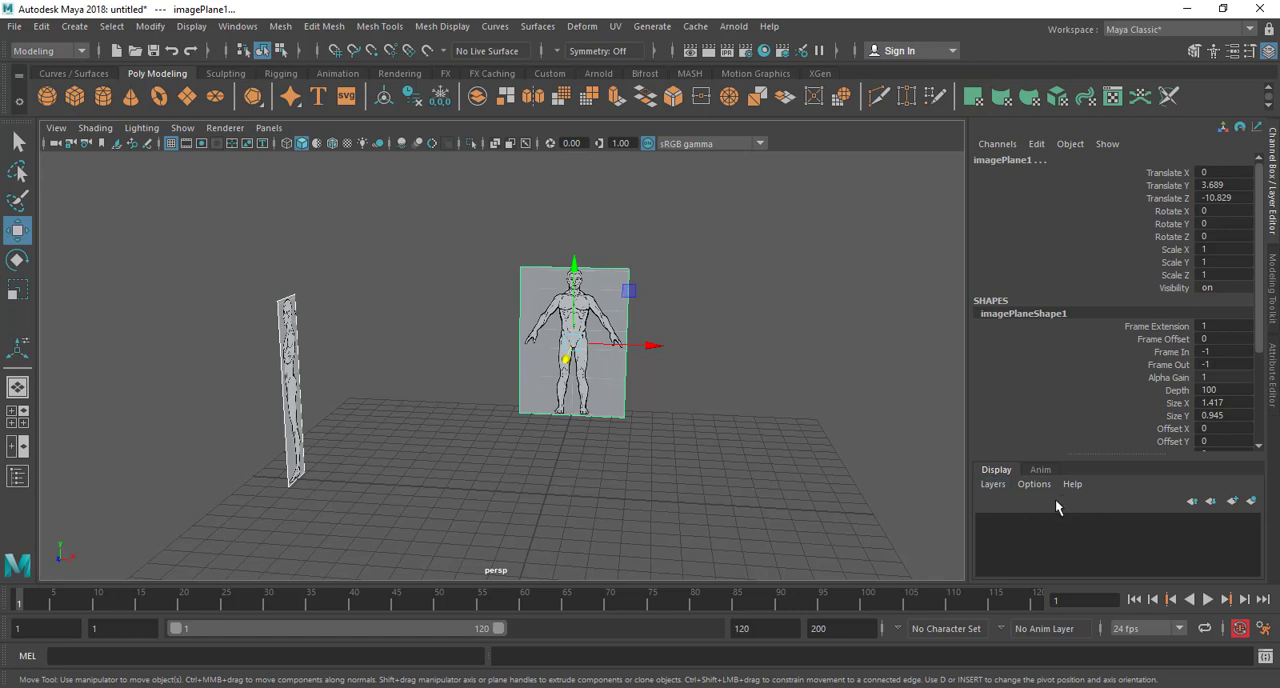
left_click(1252, 502)
left_click(986, 523)
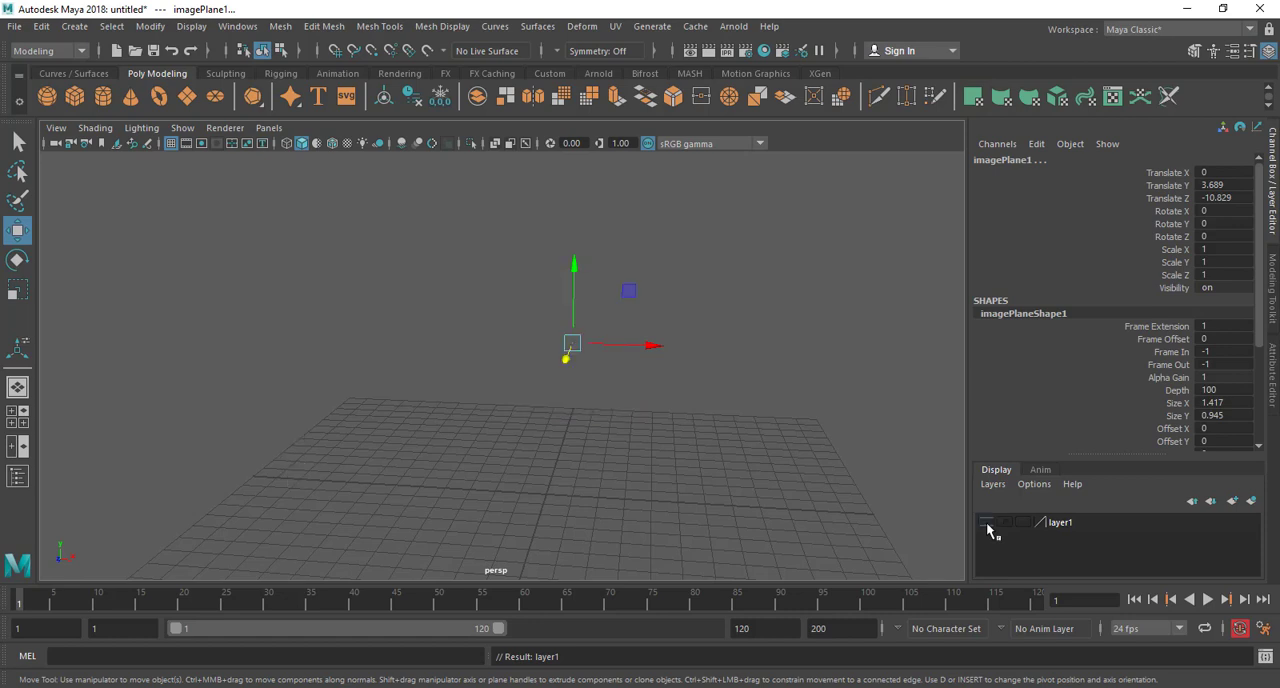
left_click(986, 523)
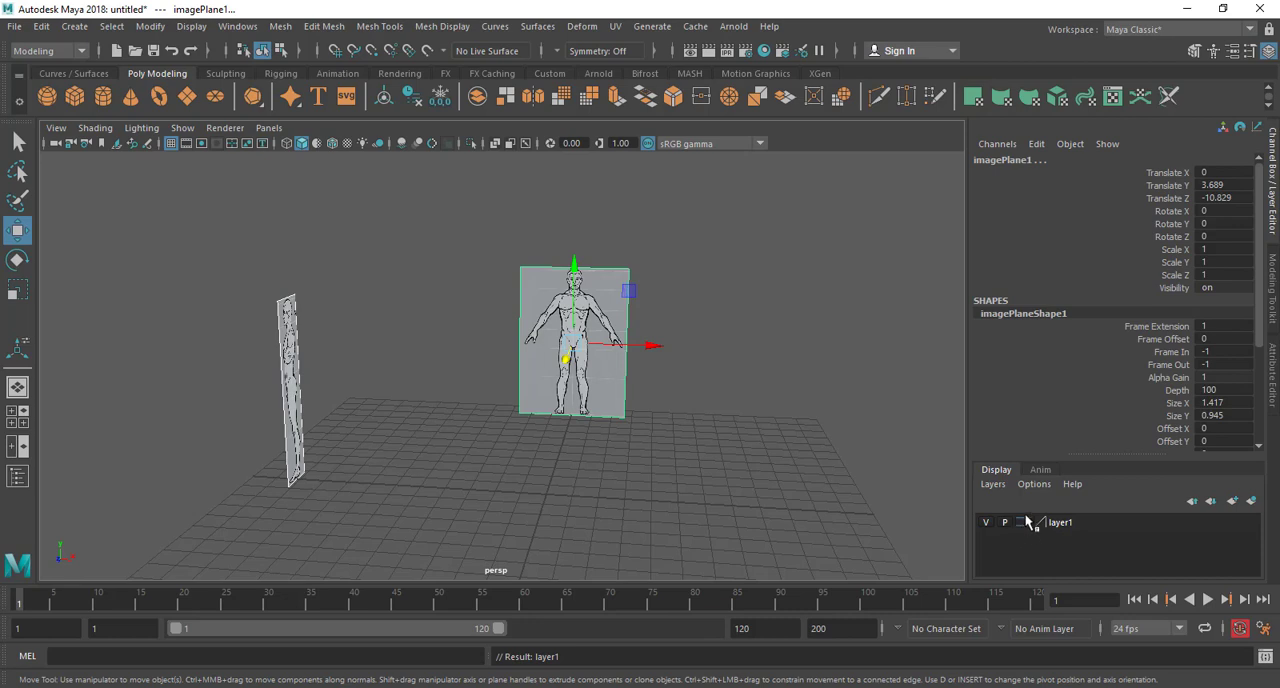
Switch the image plane layer through Template to Reference and try selecting the planes in the perspective view
left_click(1023, 523)
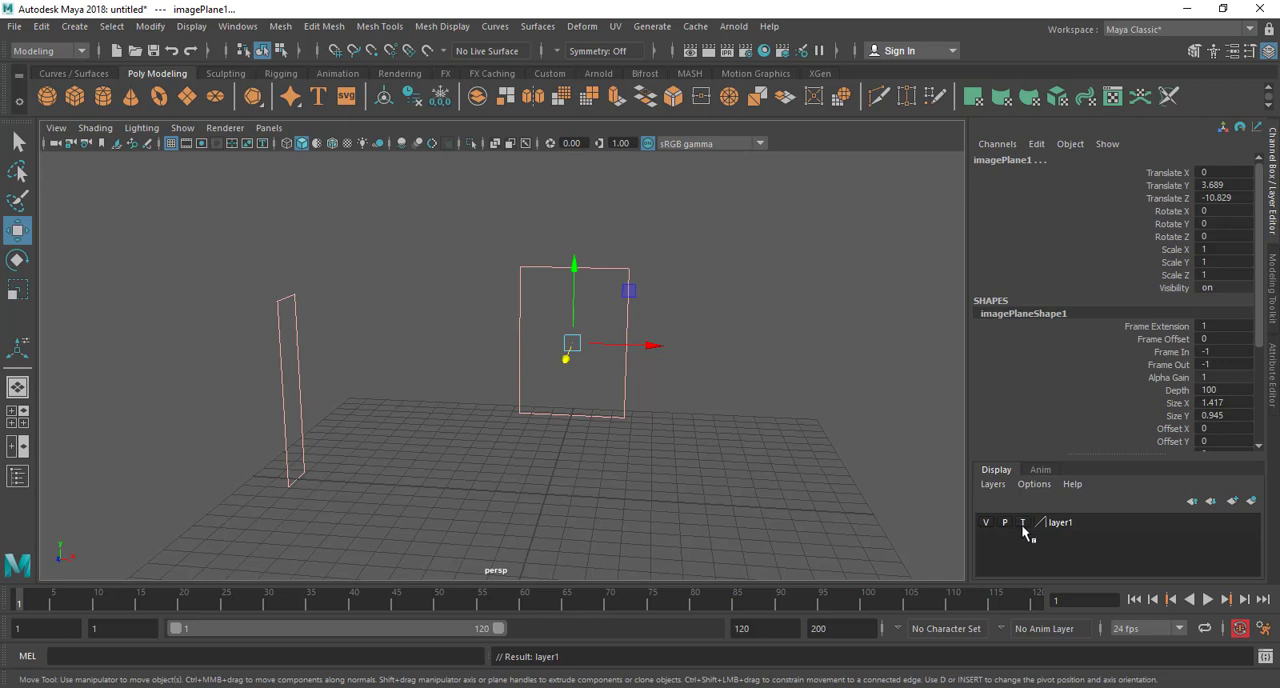
left_click(1023, 523)
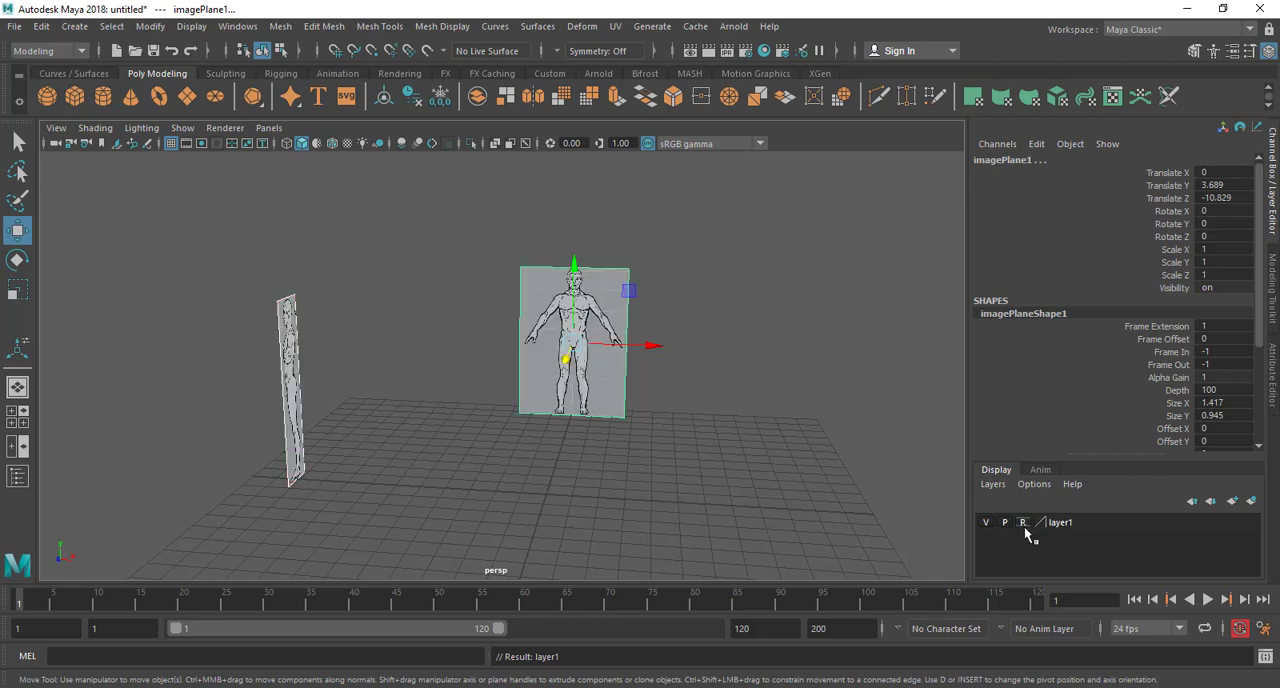
left_click(850, 370)
left_click_drag(743, 249, 387, 493)
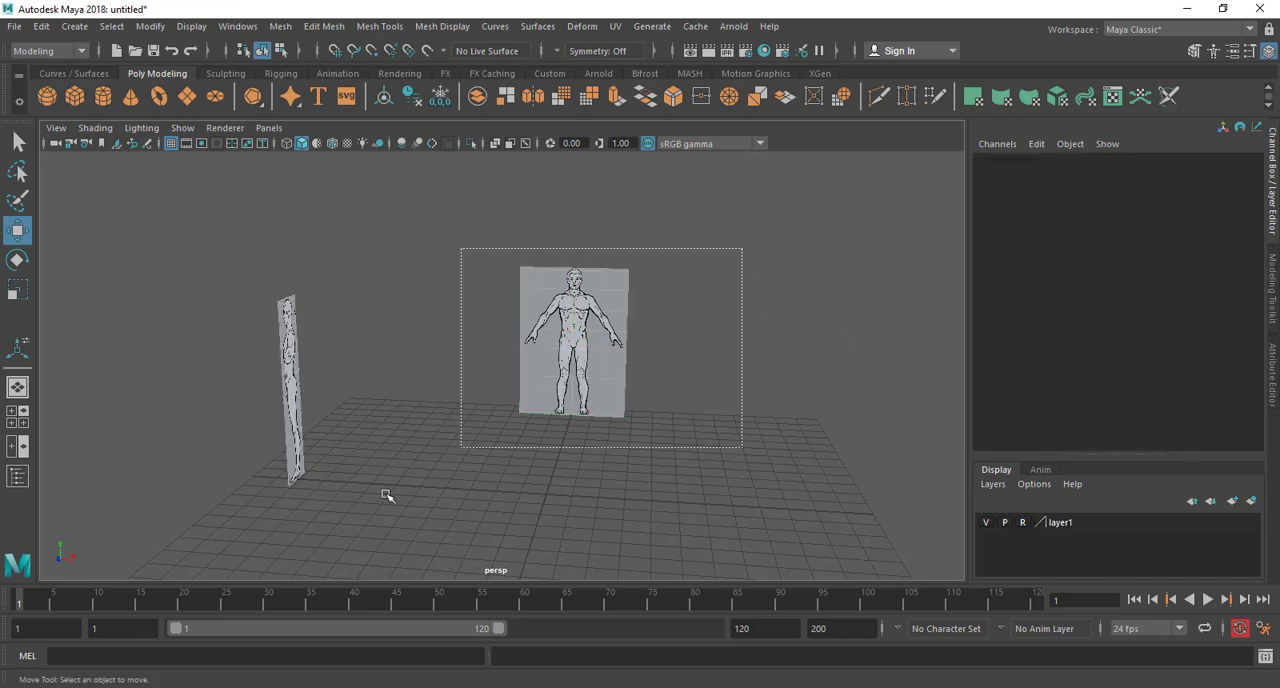
left_click_drag(590, 429, 540, 410, "alt")
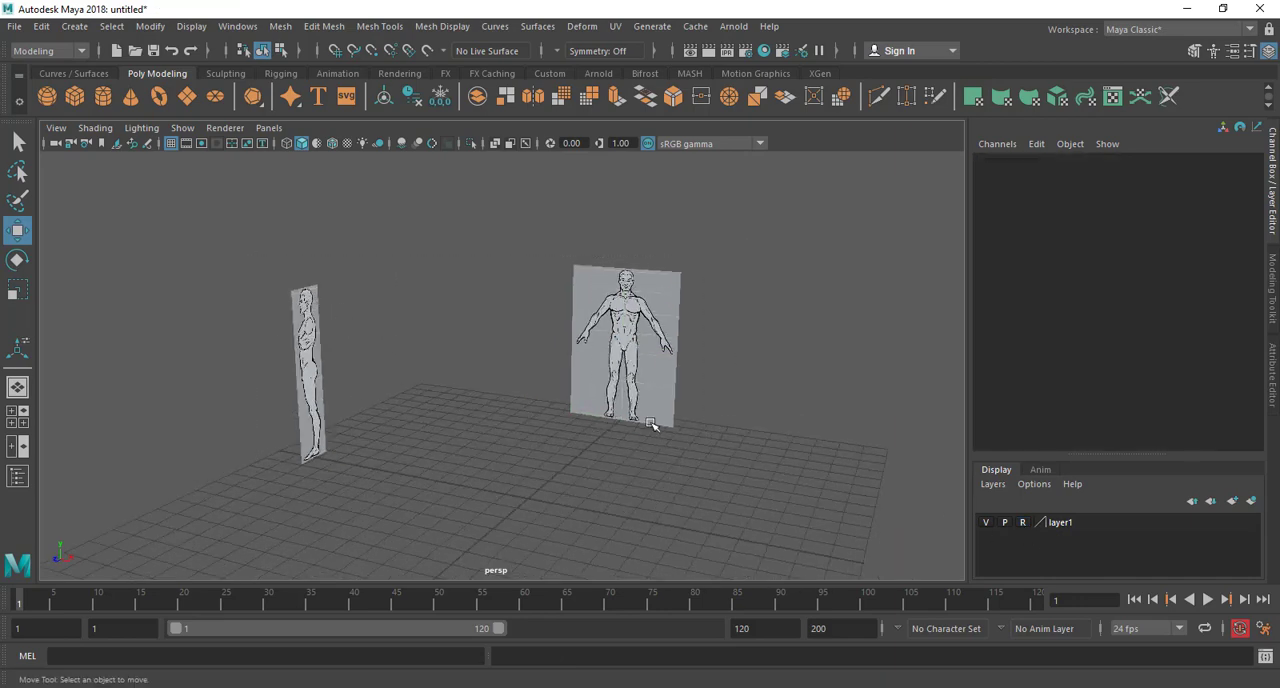
left_click_drag(650, 425, 652, 497, "alt")
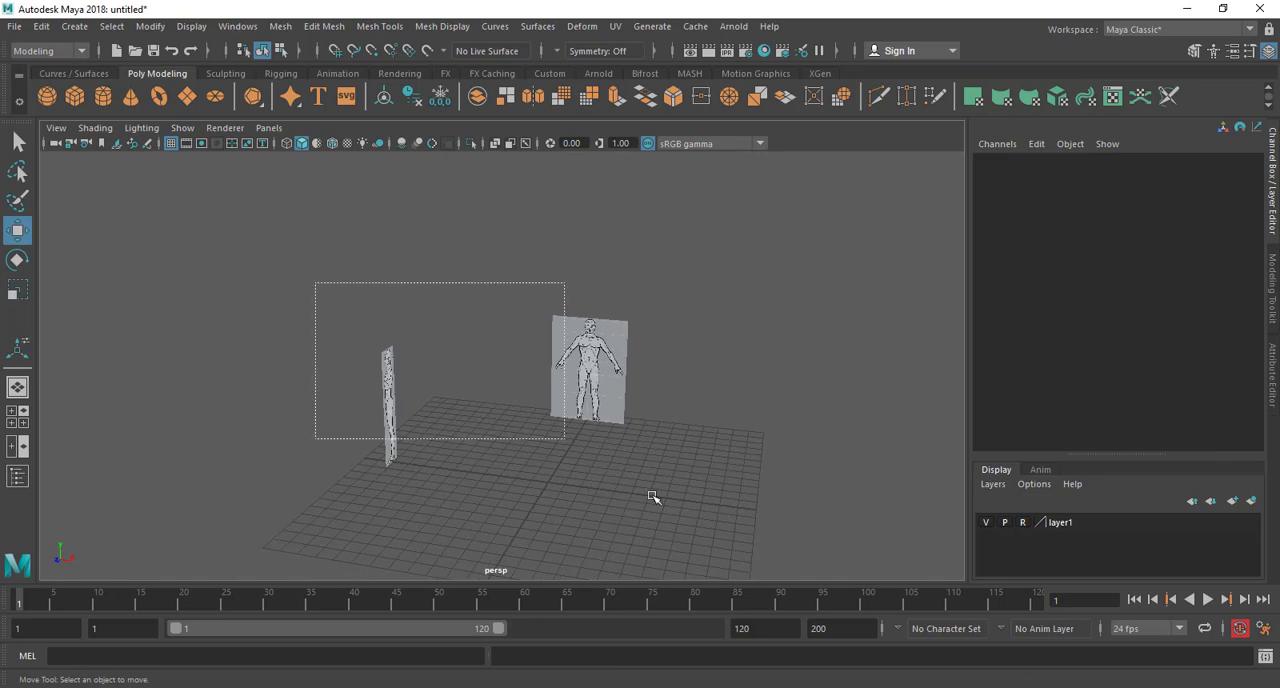
left_click_drag(711, 446, 598, 463, "alt")
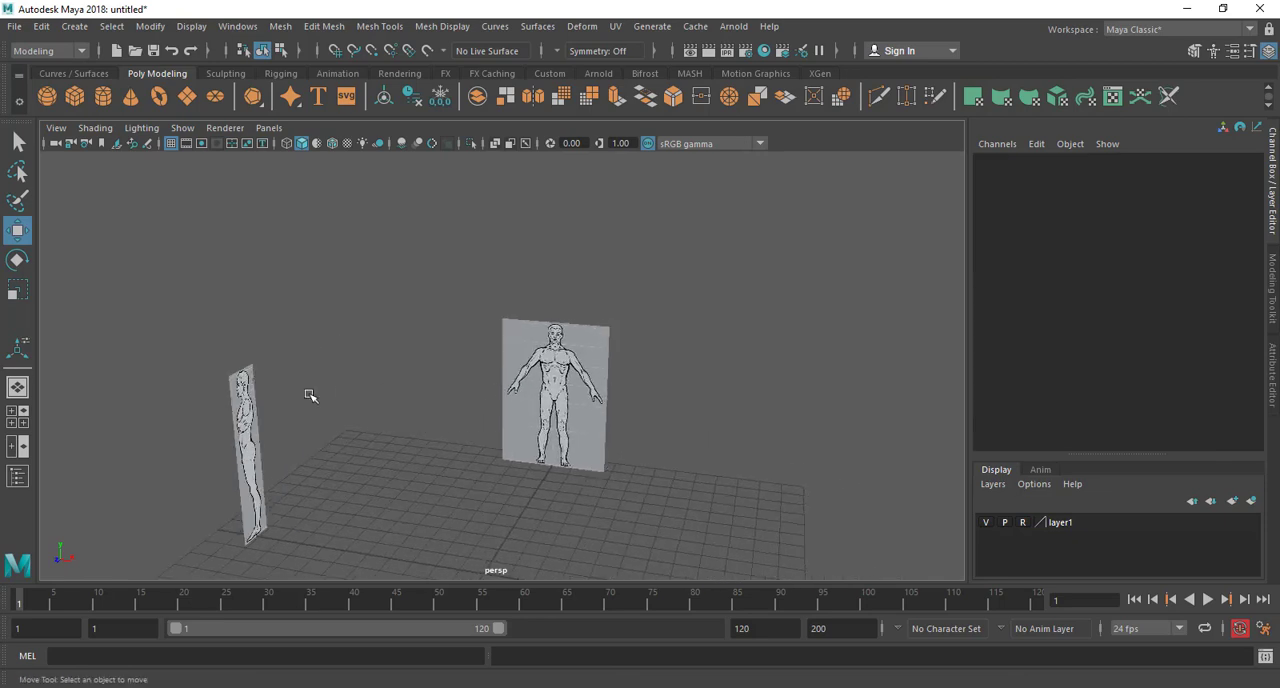
left_click_drag(180, 292, 738, 549)
scroll(662, 521, "down", 3)
left_click_drag(632, 513, 652, 520, "alt")
left_click_drag(297, 312, 543, 423)
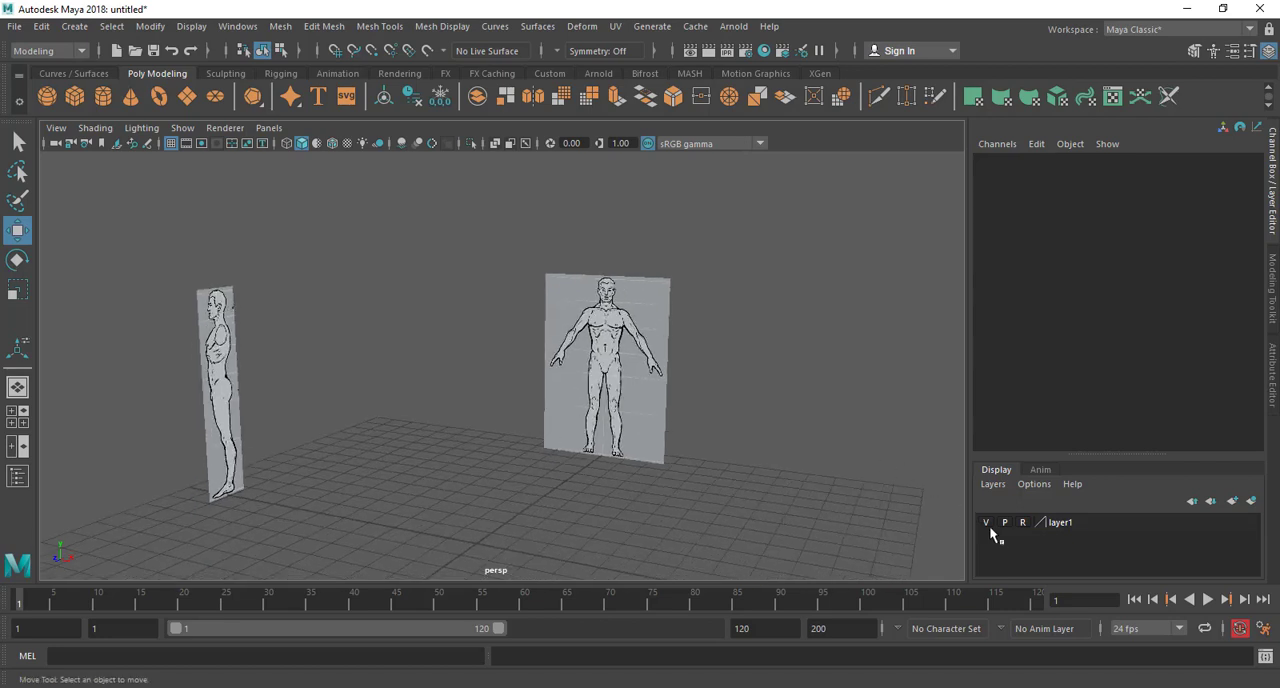
Return the layer to its normal display type, test selecting each image plane, and set the layer back to Reference
left_click_drag(432, 255, 795, 505)
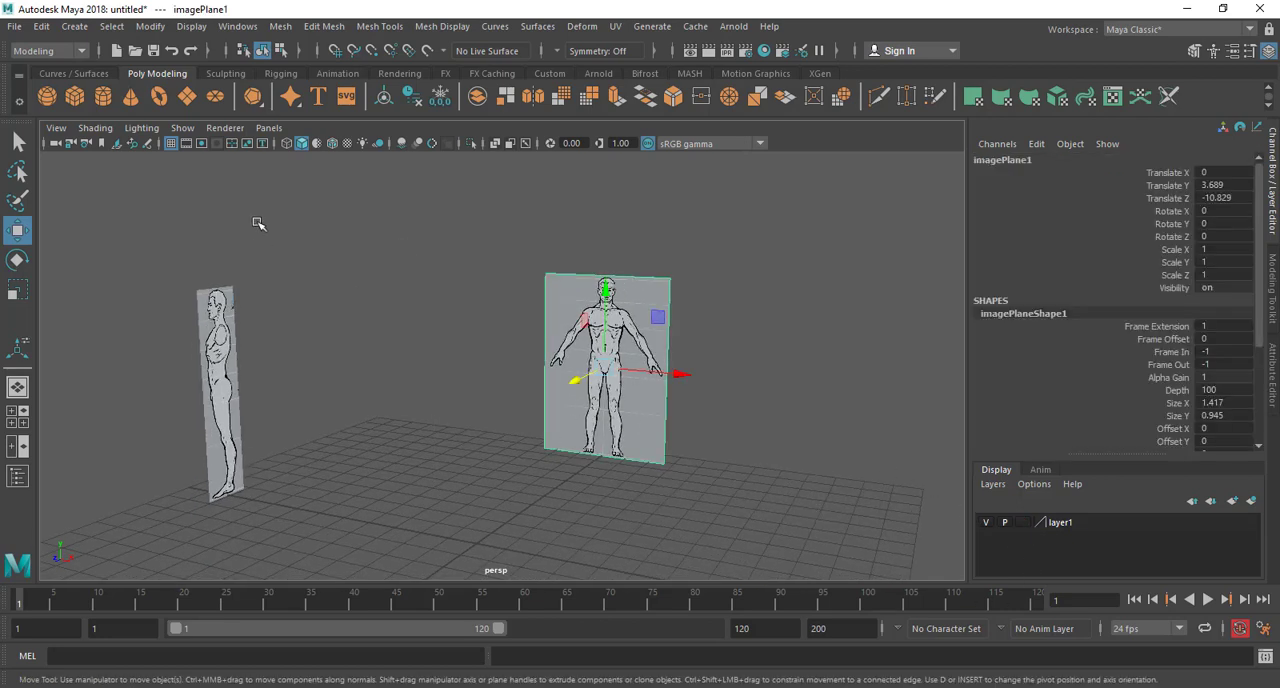
left_click_drag(310, 225, 140, 512)
left_click_drag(448, 200, 806, 518)
left_click(1023, 524)
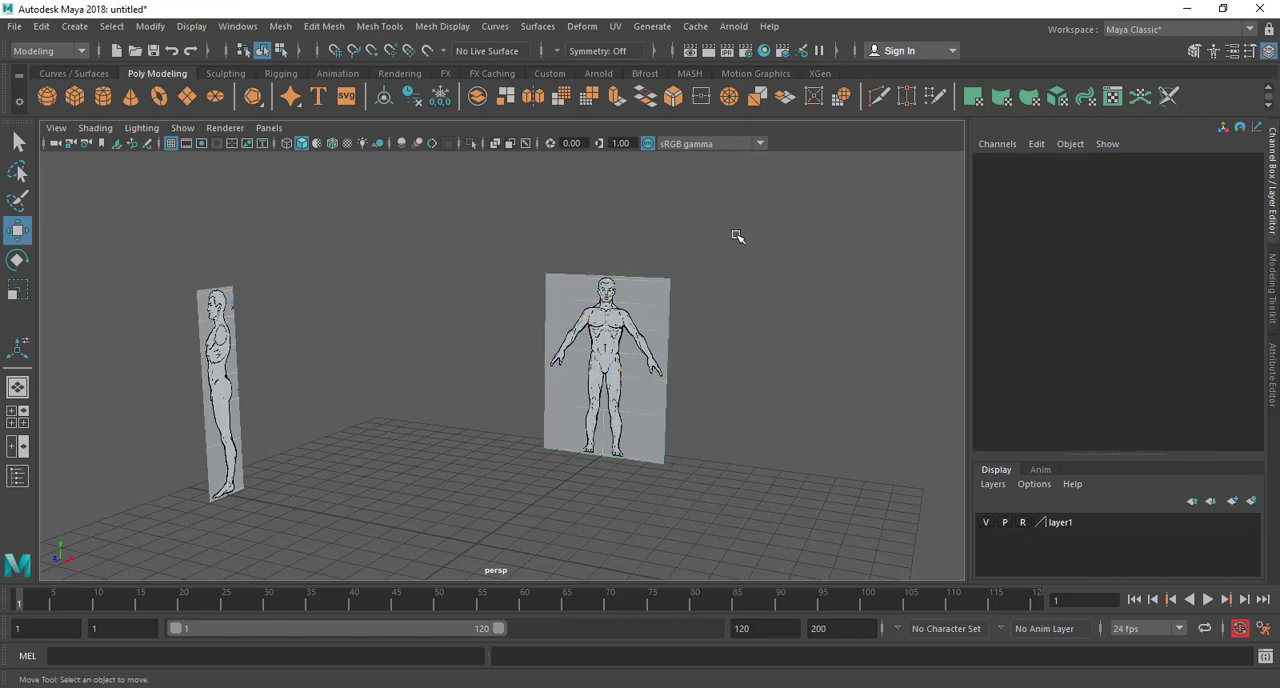
Create a polygon cube over the positive-X half of the front reference torso, about 0.73 wide, 2.63 tall and 0.94 thick
left_click_drag(301, 458, 472, 512, "alt")
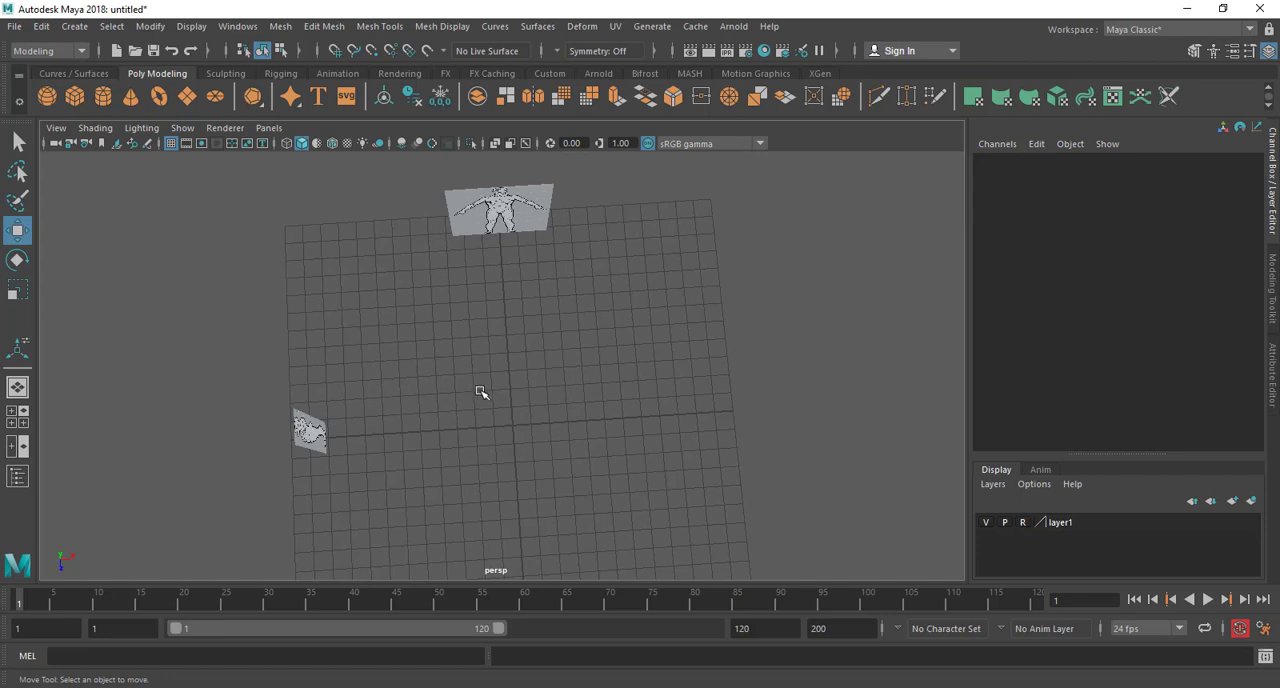
left_click_drag(480, 392, 552, 450)
left_click_drag(566, 508, 527, 433, "alt")
key("space")
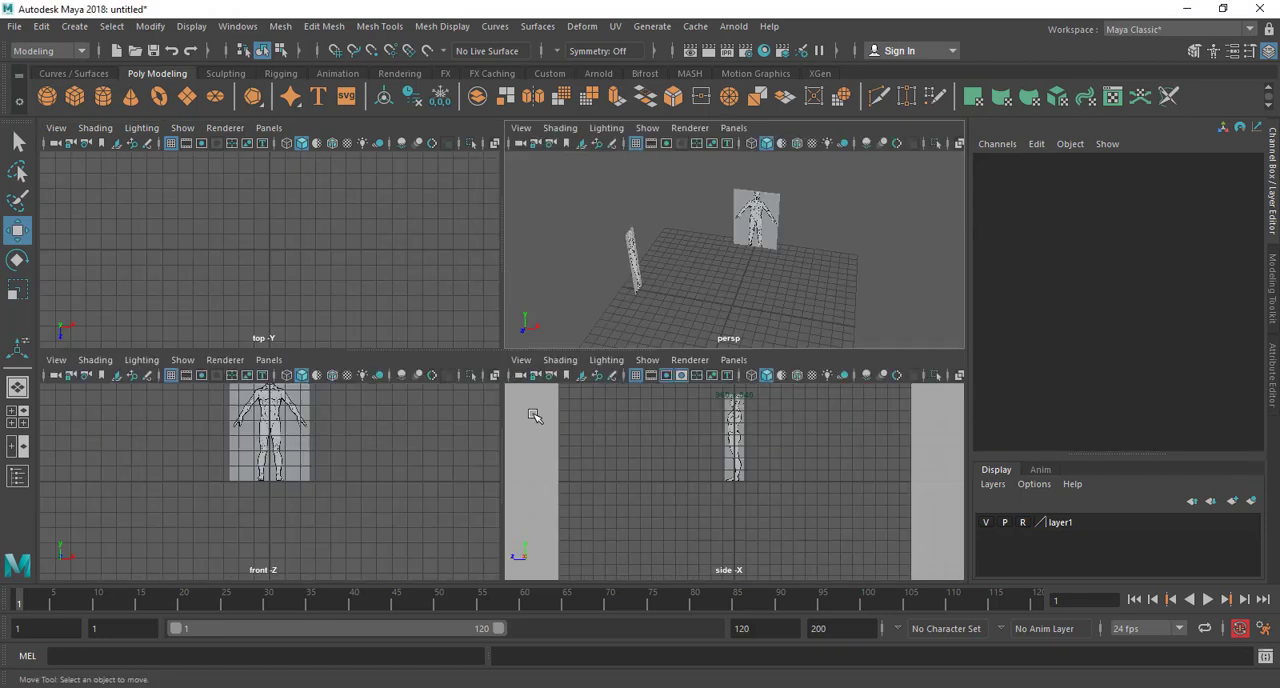
key("space")
scroll(563, 280, "up", 5)
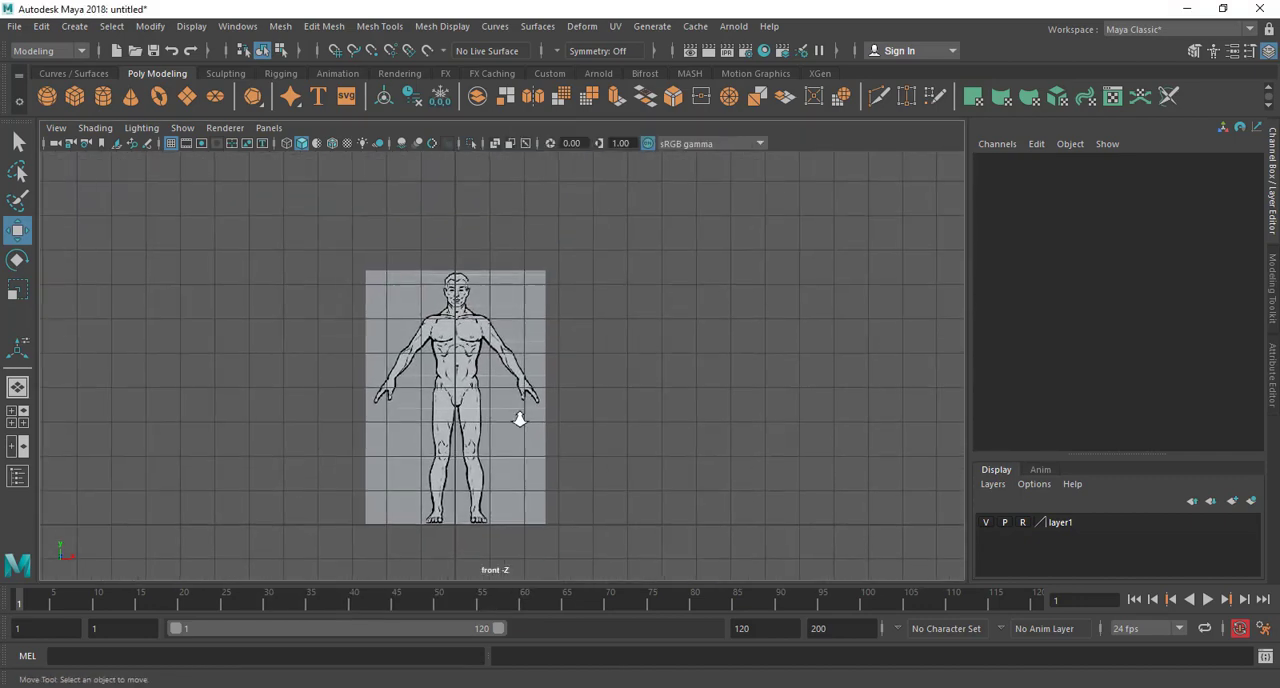
scroll(467, 335, "up", 6)
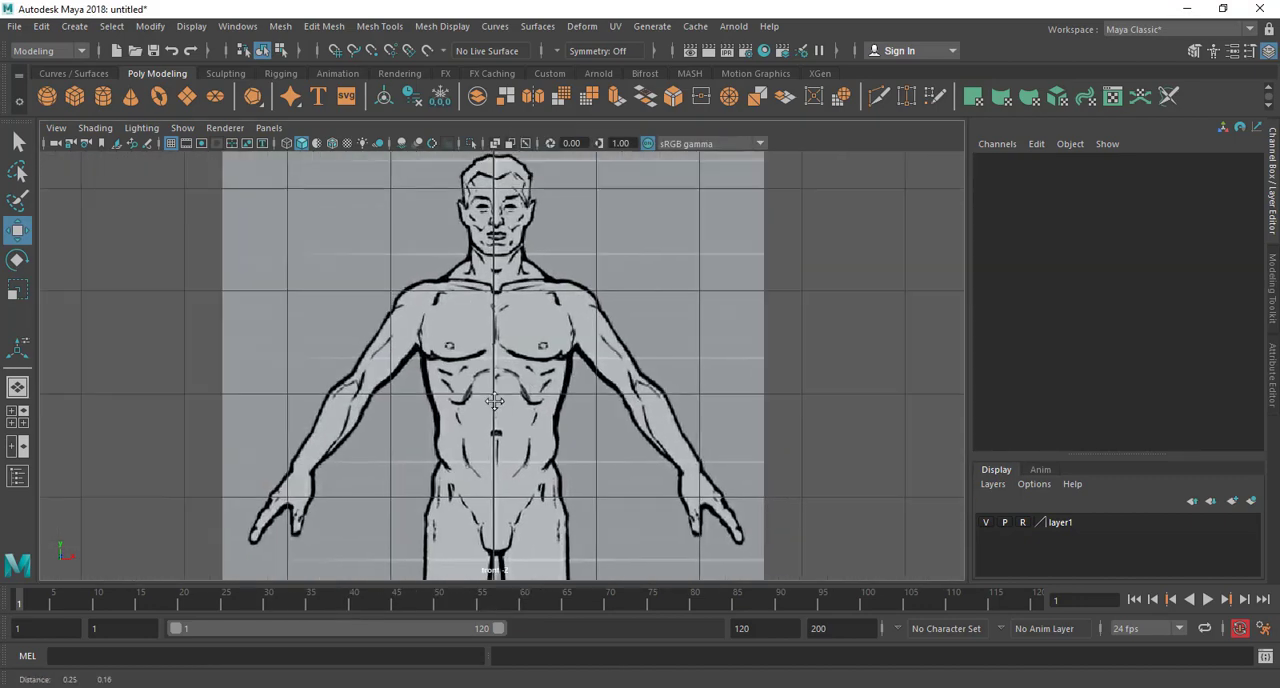
left_click(75, 96)
middle_click_drag(318, 176, 293, 114, "alt")
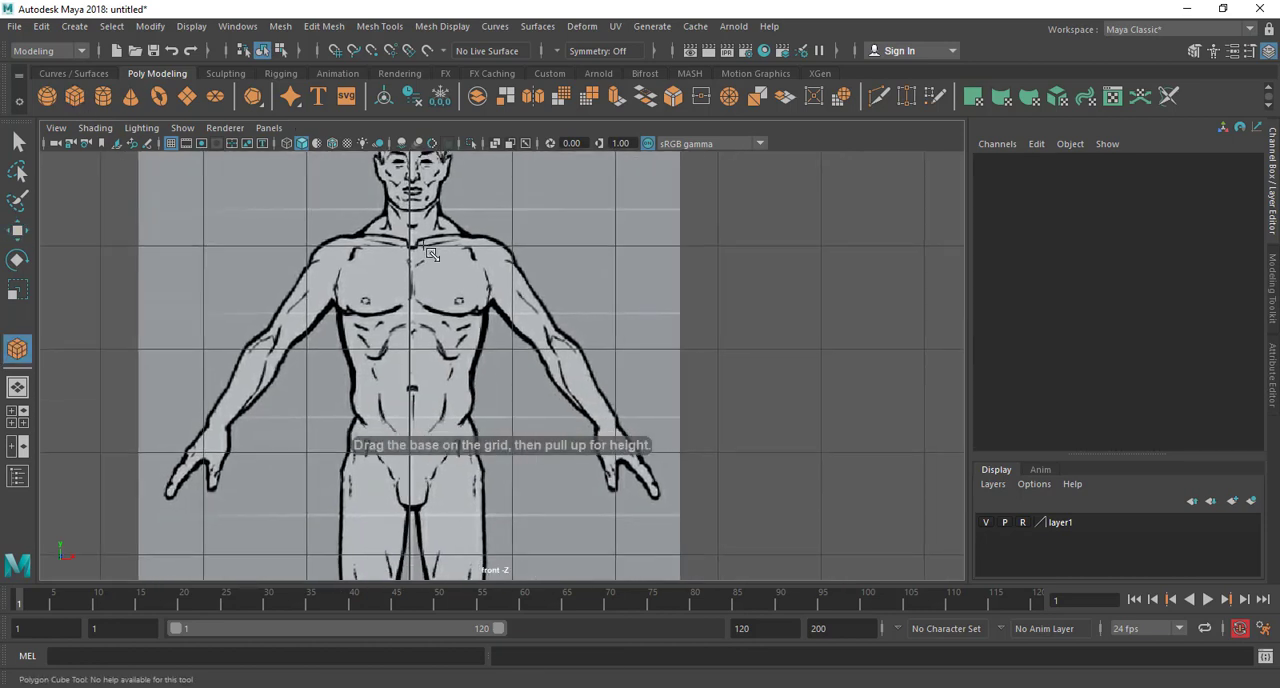
left_click_drag(414, 241, 488, 509)
left_click_drag(492, 457, 509, 360)
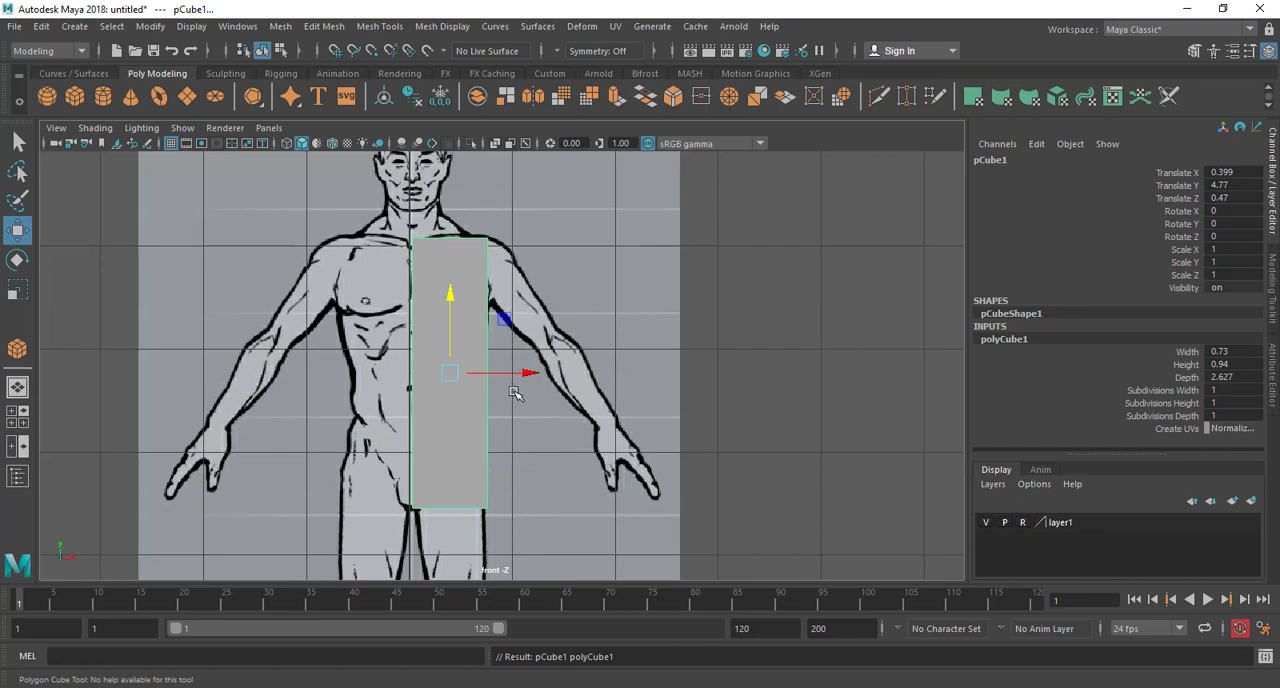
Move the cube sideways along X to about 0.69 to uncover the middle of the reference torso
scroll(493, 433, "up", 4)
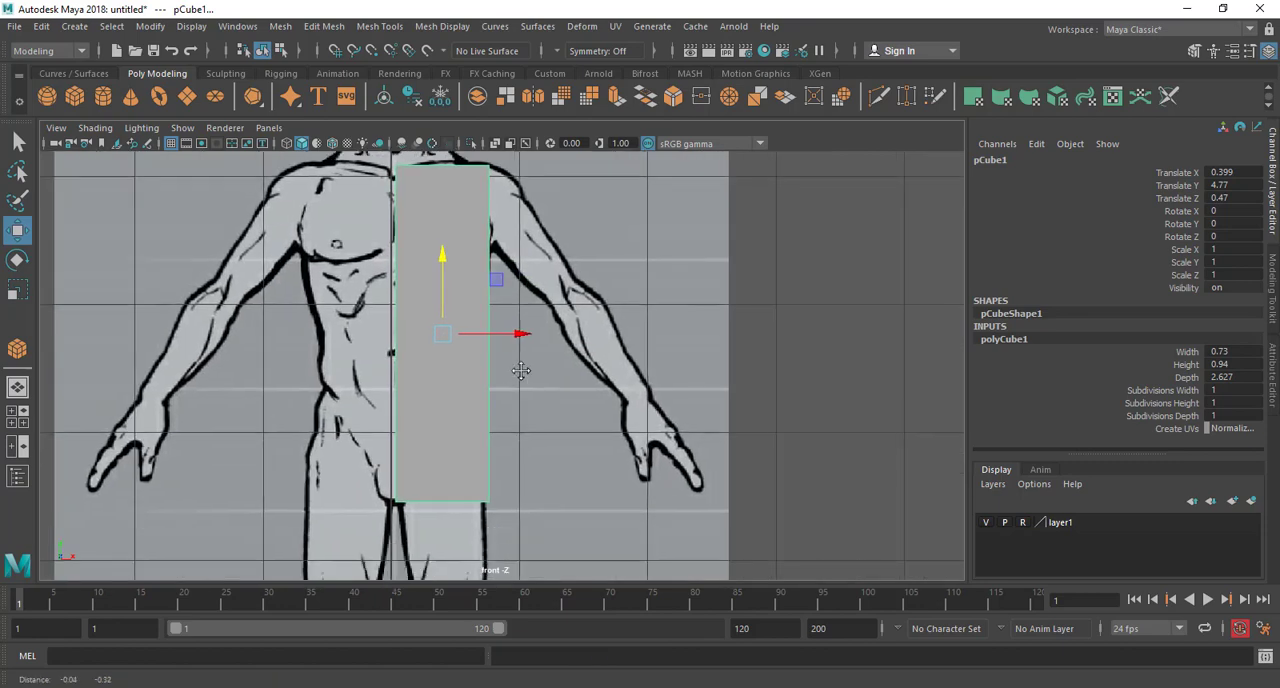
middle_click_drag(487, 312, 497, 548, "alt")
middle_click_drag(623, 463, 628, 312, "alt")
scroll(627, 298, "up", 1)
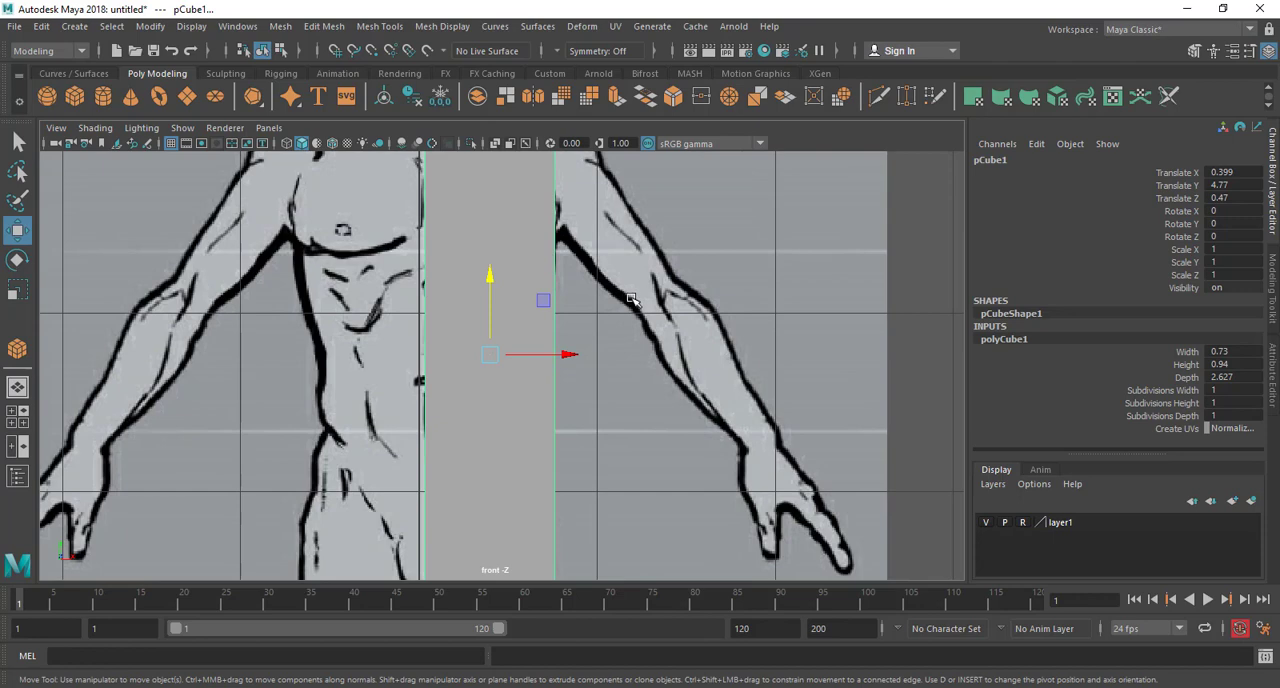
scroll(640, 395, "down", 6)
scroll(615, 428, "up", 5)
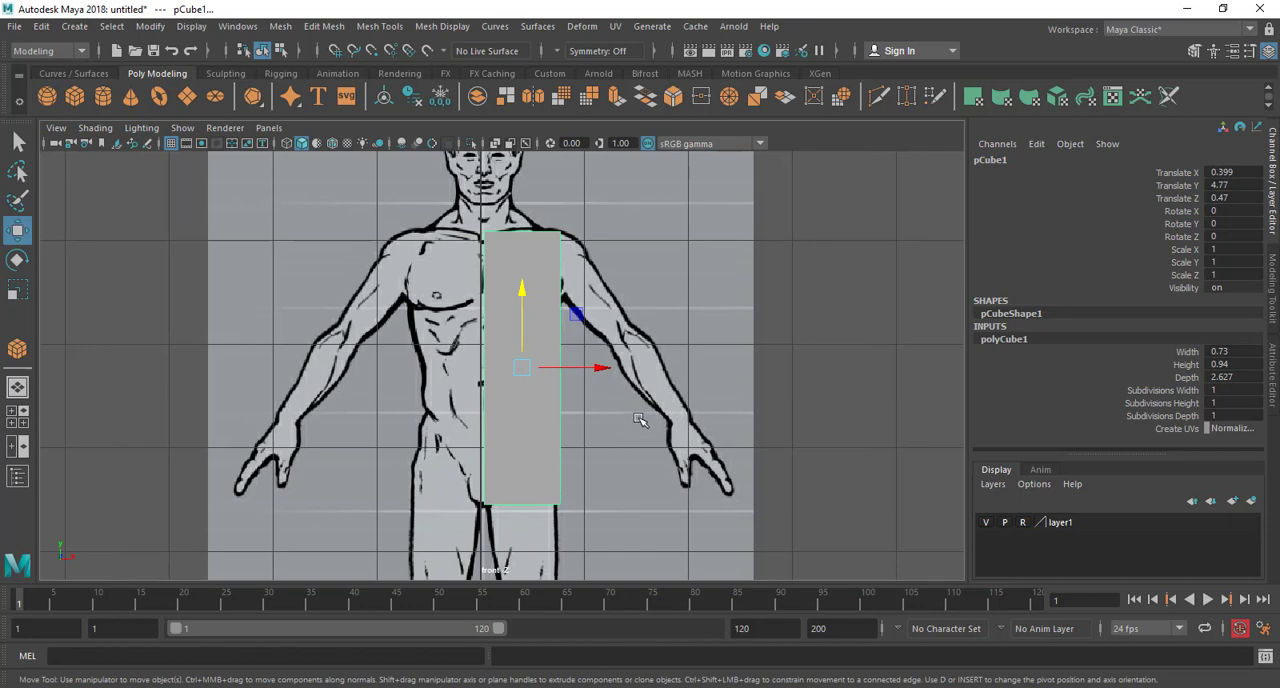
scroll(571, 477, "up", 4)
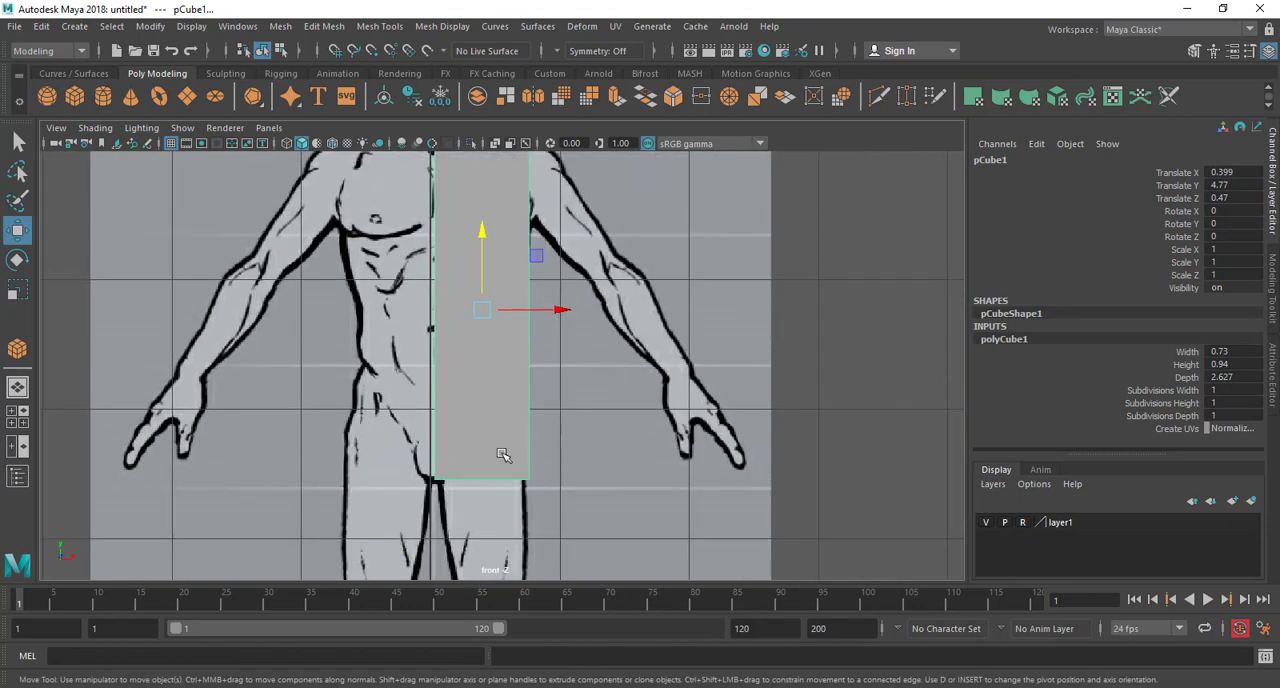
middle_click_drag(503, 454, 553, 500, "alt")
scroll(551, 400, "up", 4)
left_click_drag(598, 251, 669, 209)
scroll(543, 337, "up", 2)
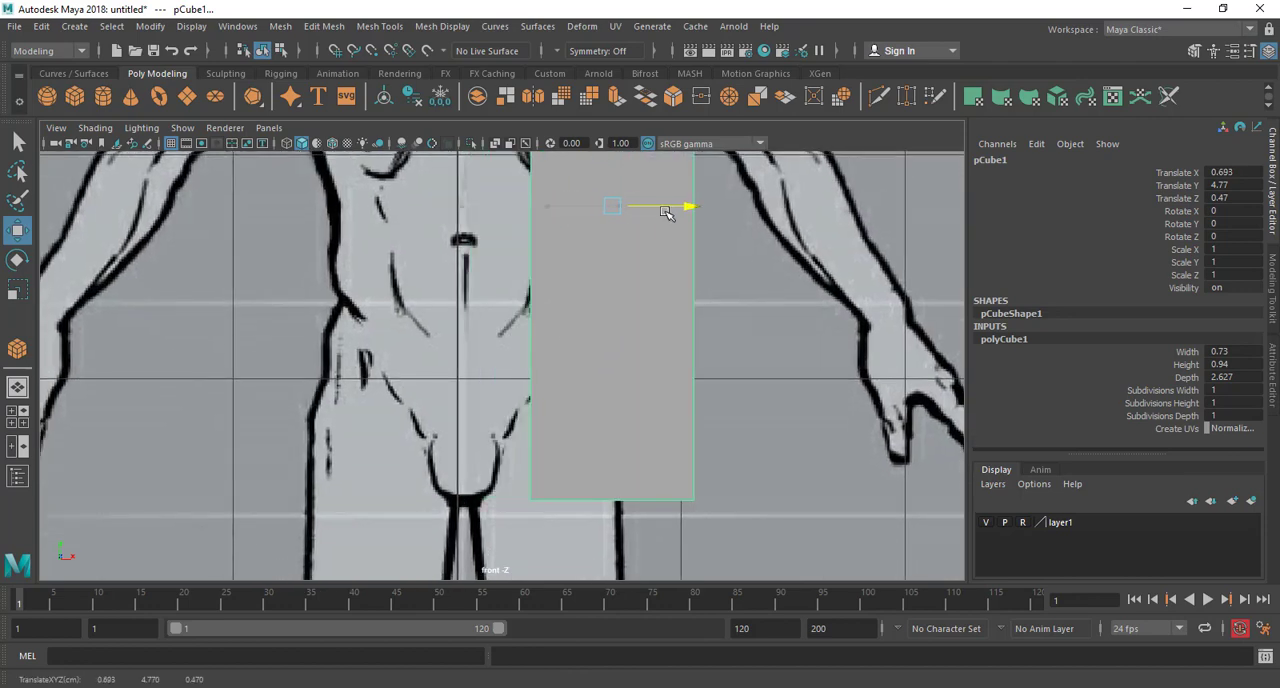
Examine how the drawn figure's middle lines up with the vertical centre grid line in the front view
middle_click_drag(450, 290, 409, 192, "alt")
scroll(472, 400, "up", 3)
scroll(431, 306, "up", 2)
middle_click_drag(390, 357, 468, 417, "alt")
scroll(434, 438, "up", 1)
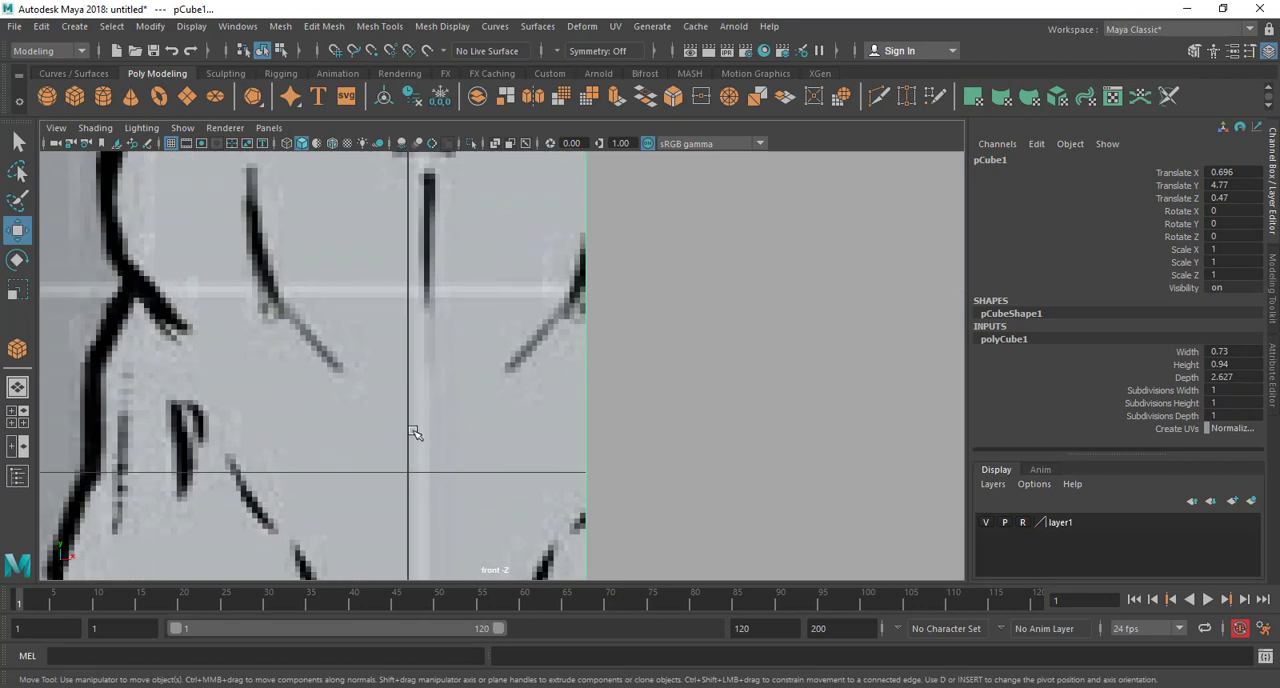
key("a")
scroll(526, 363, "up", 4)
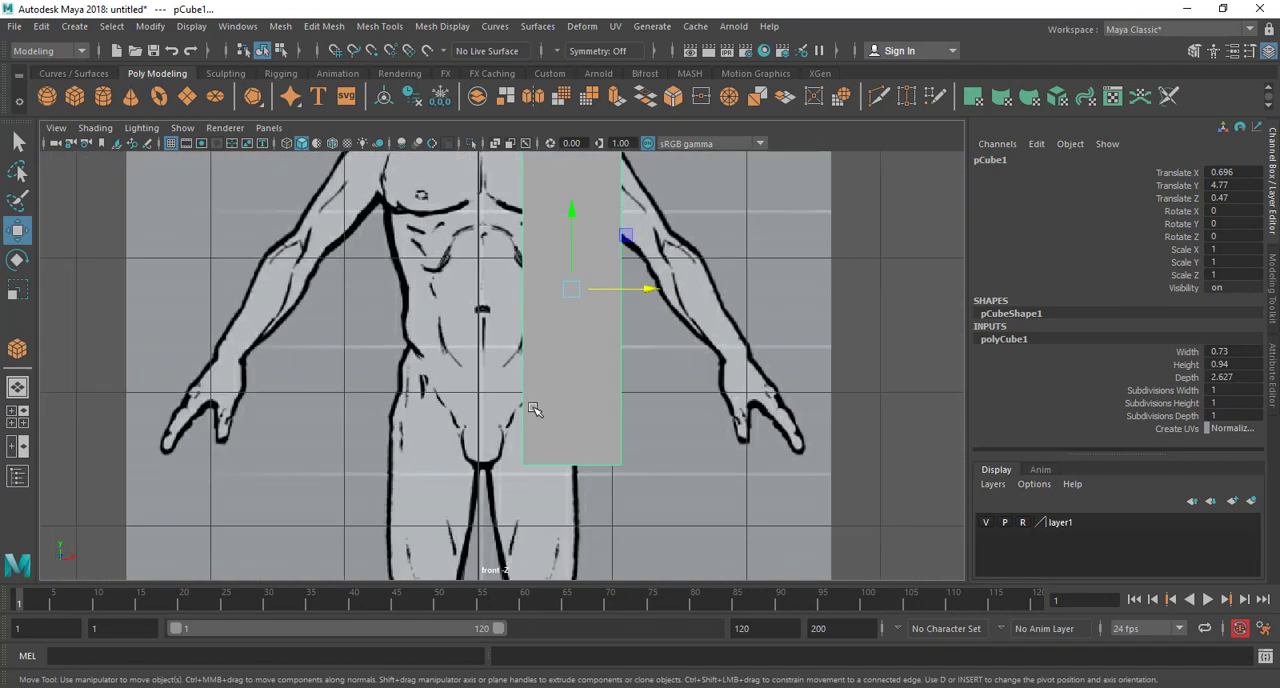
Move the cube along X to about 0.392 so its inner edge sits beside the figure's centre line
mouse_move(580, 351)
left_mouse_down()
mouse_move(537, 355)
mouse_move(587, 351)
left_mouse_up()
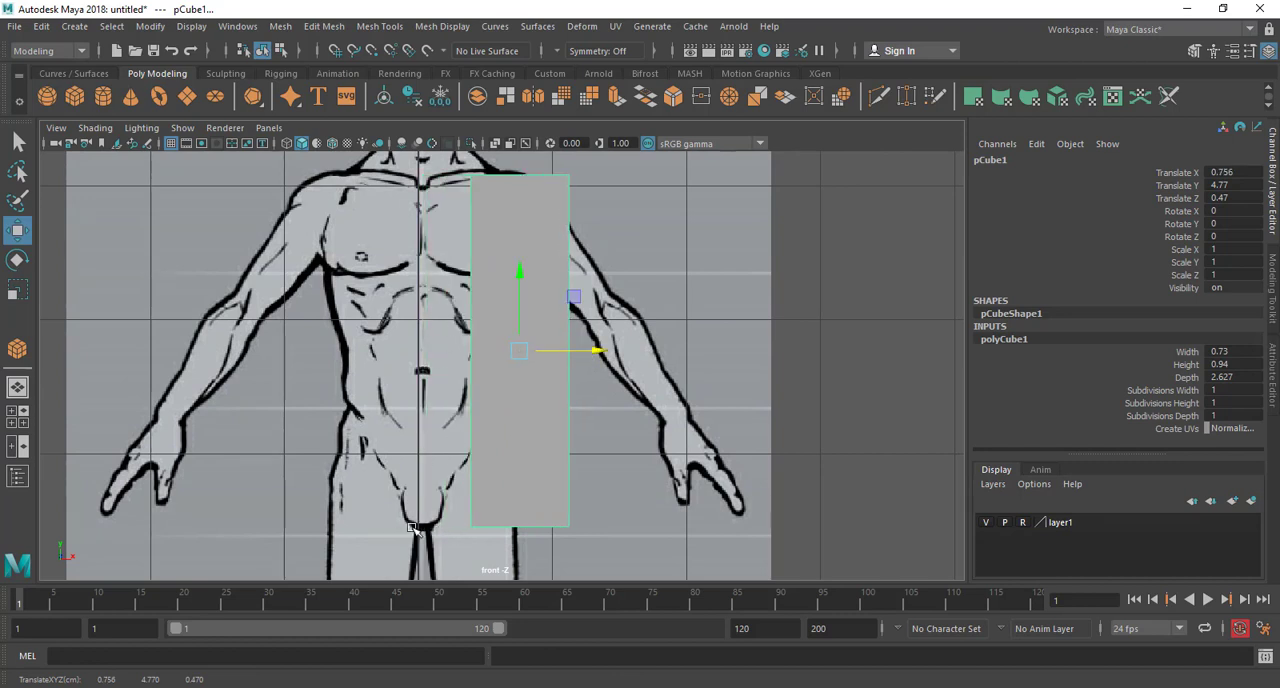
left_click_drag(566, 354, 517, 353)
middle_click_drag(510, 387, 477, 312, "alt")
scroll(494, 349, "down", 2)
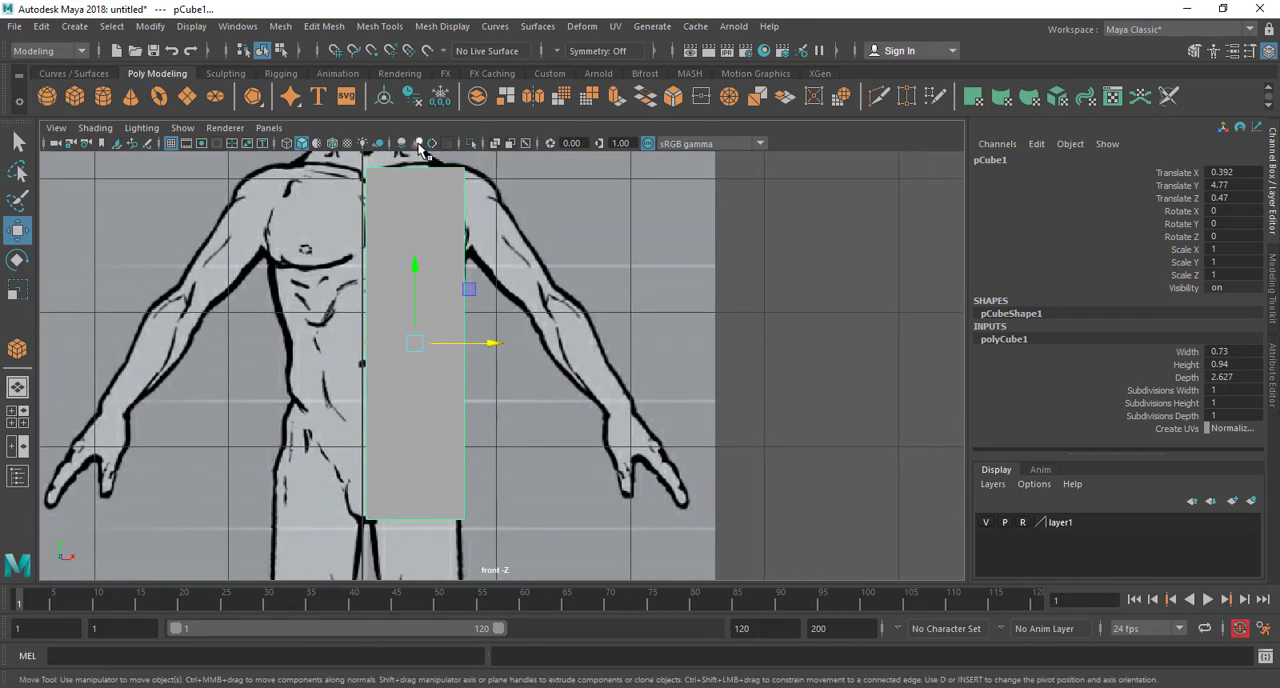
scroll(427, 277, "down", 3)
scroll(430, 265, "up", 4)
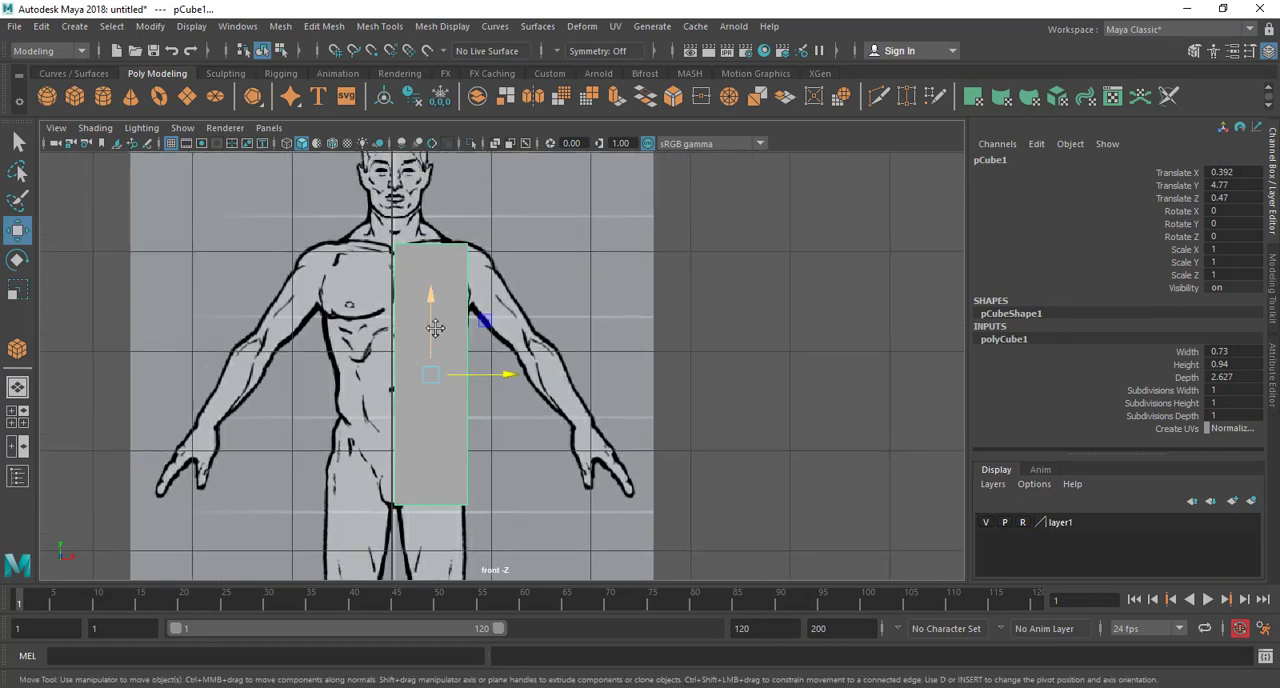
Insert a vertical edge loop in the cube close to its inner side at the body's centre line
left_click(382, 30)
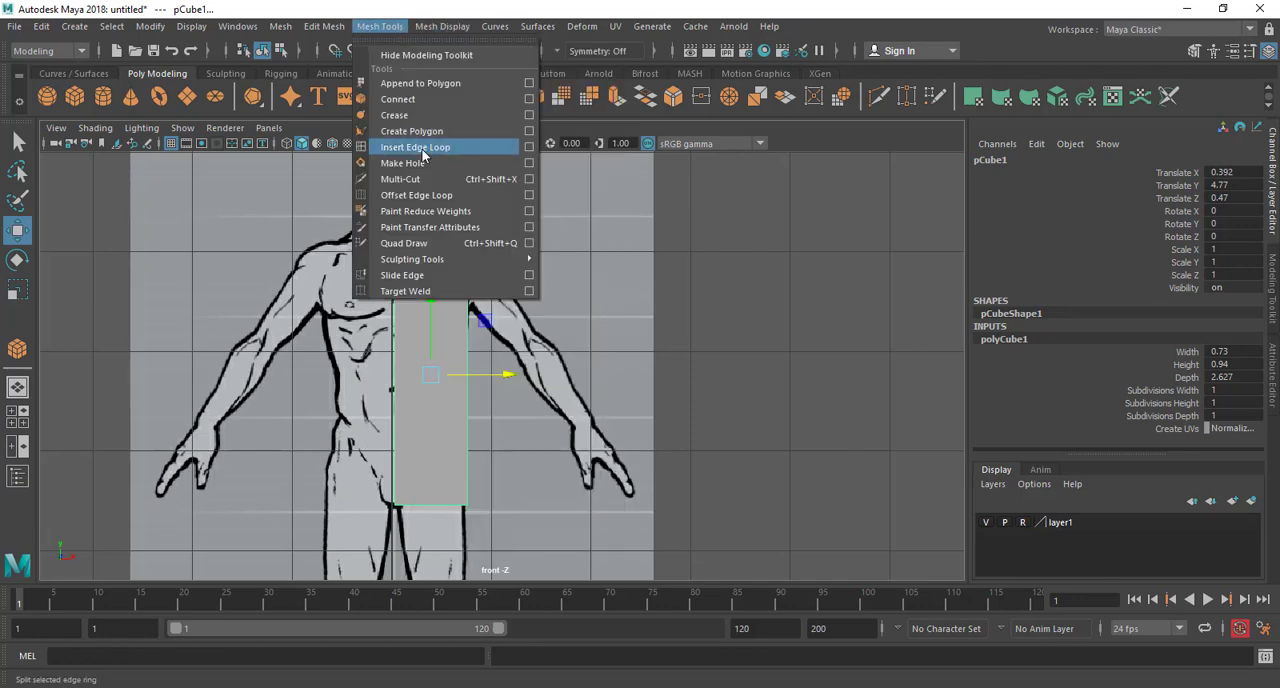
left_click(422, 148)
scroll(443, 374, "up", 5)
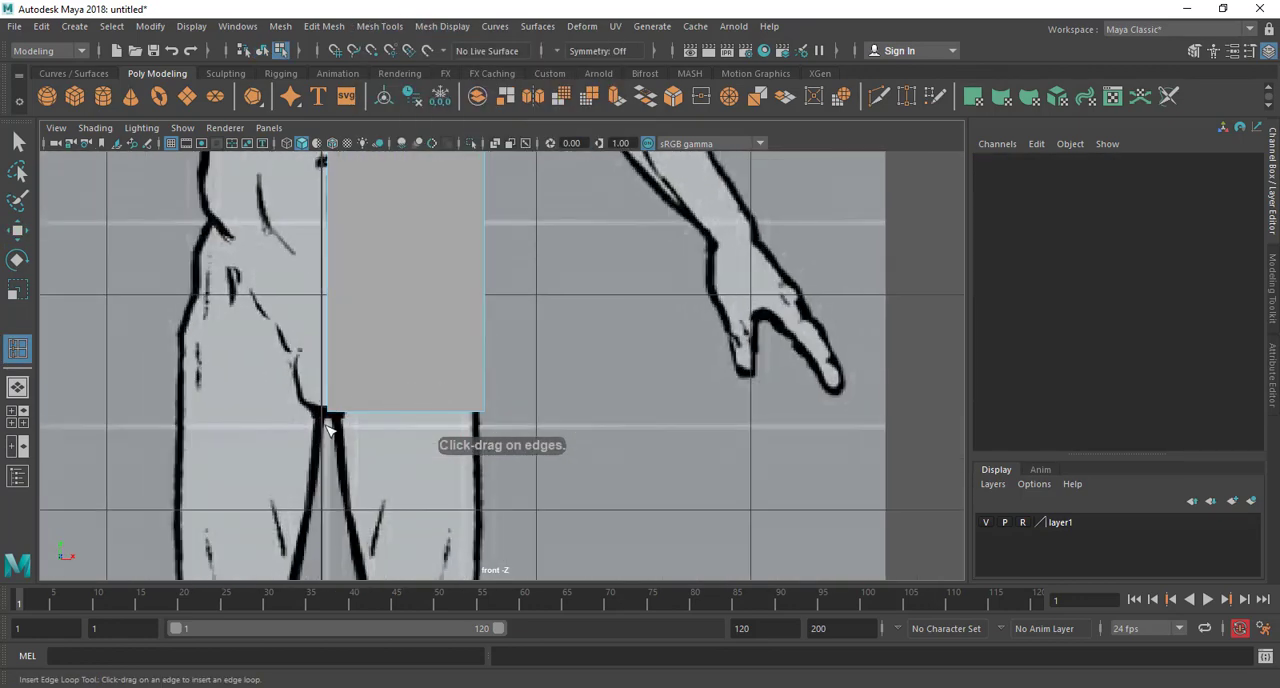
left_click_drag(353, 418, 336, 425)
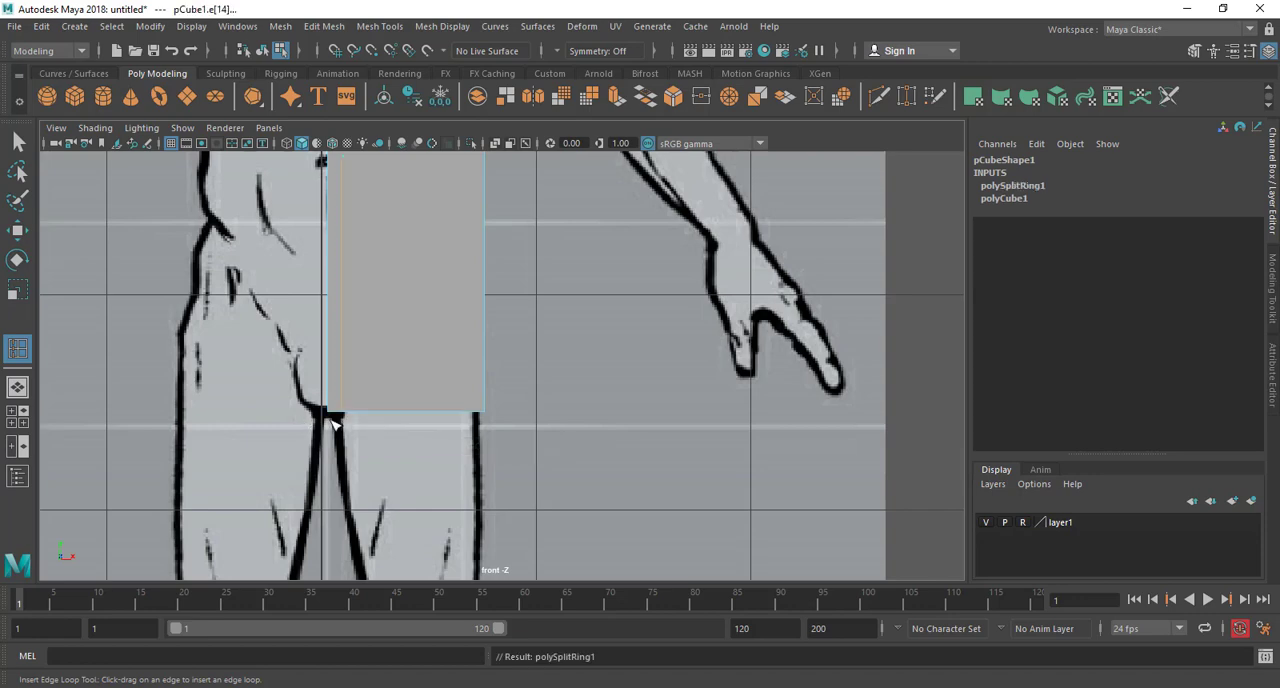
scroll(343, 385, "down", 6)
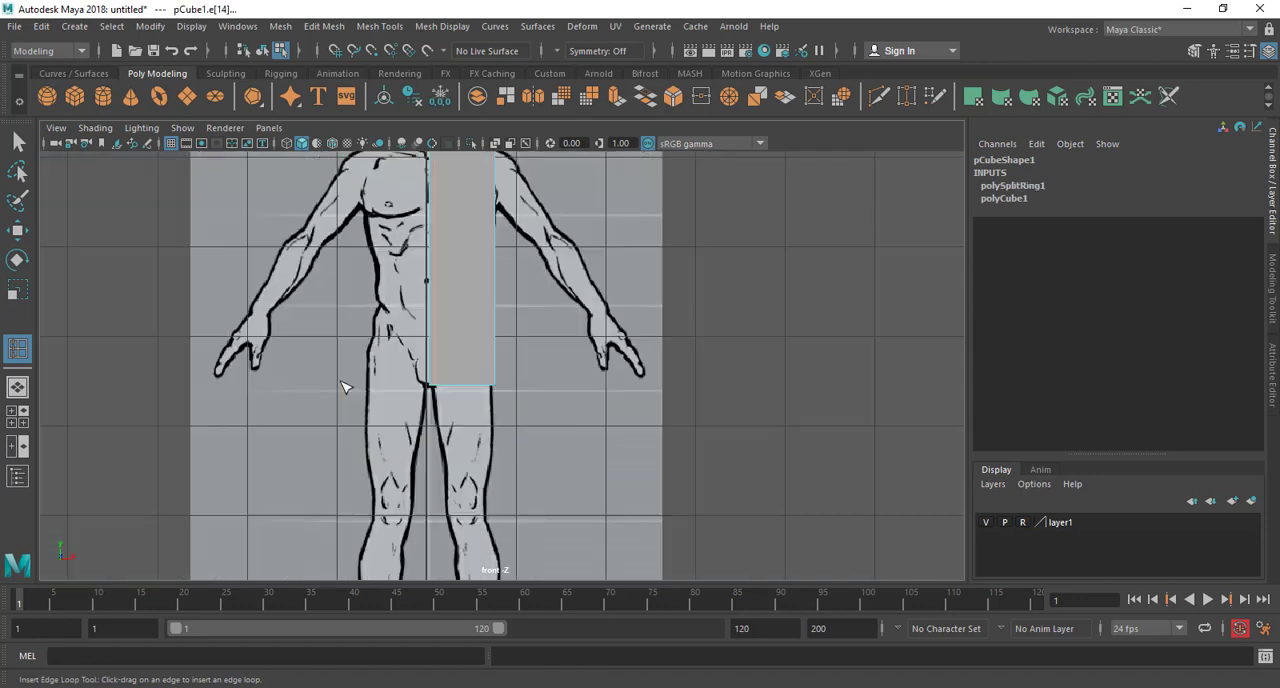
Inspect the cube and its new edge loop in the perspective view and return to the front view
key("space")
key("space")
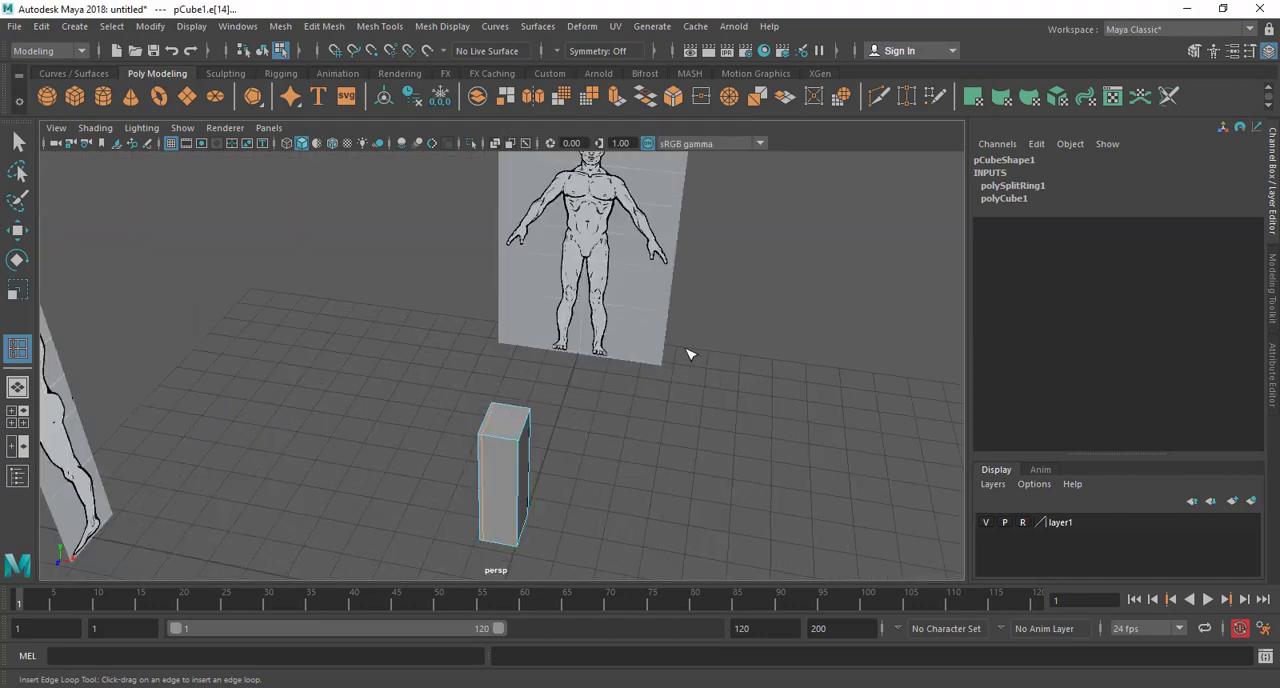
left_click_drag(689, 354, 477, 278, "alt")
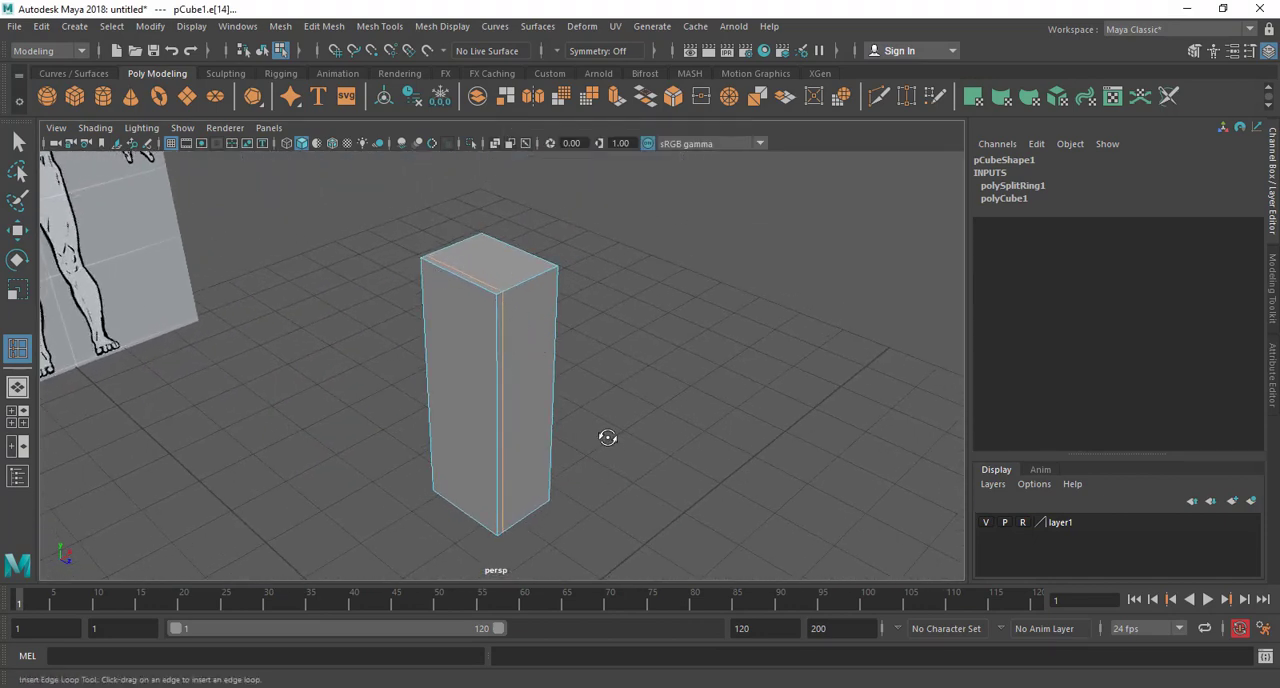
left_click_drag(607, 437, 577, 438, "alt")
key("space")
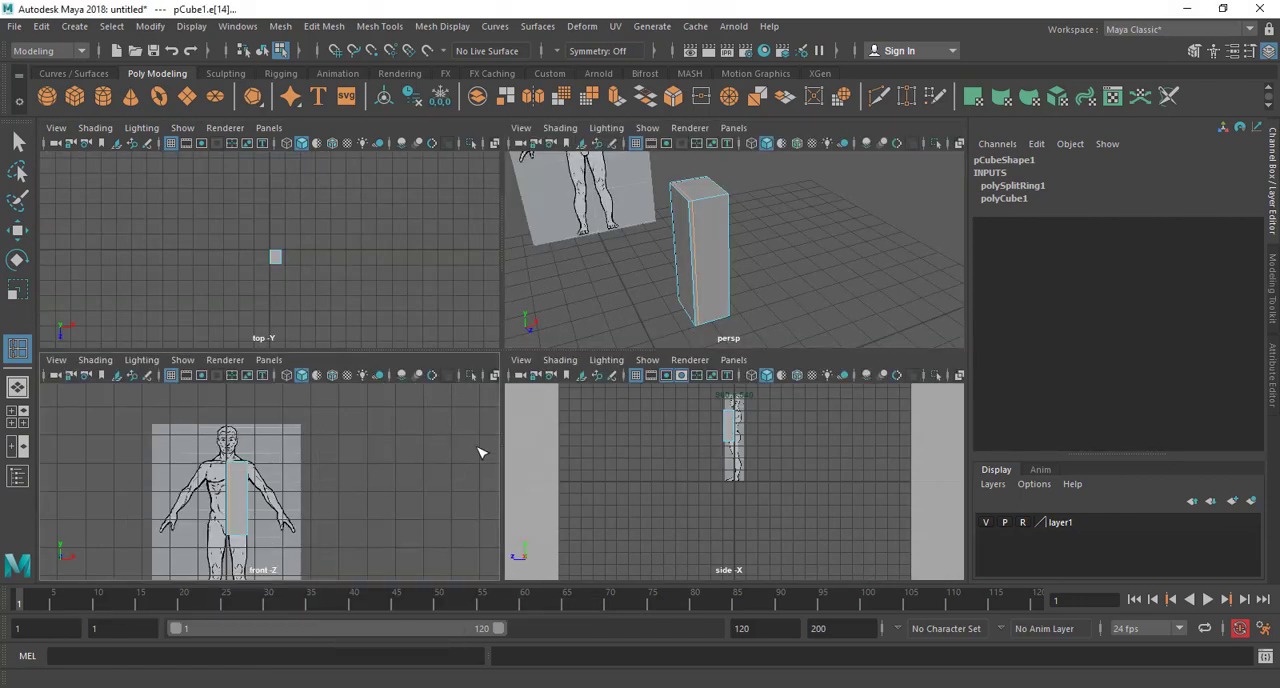
key("space")
key("w")
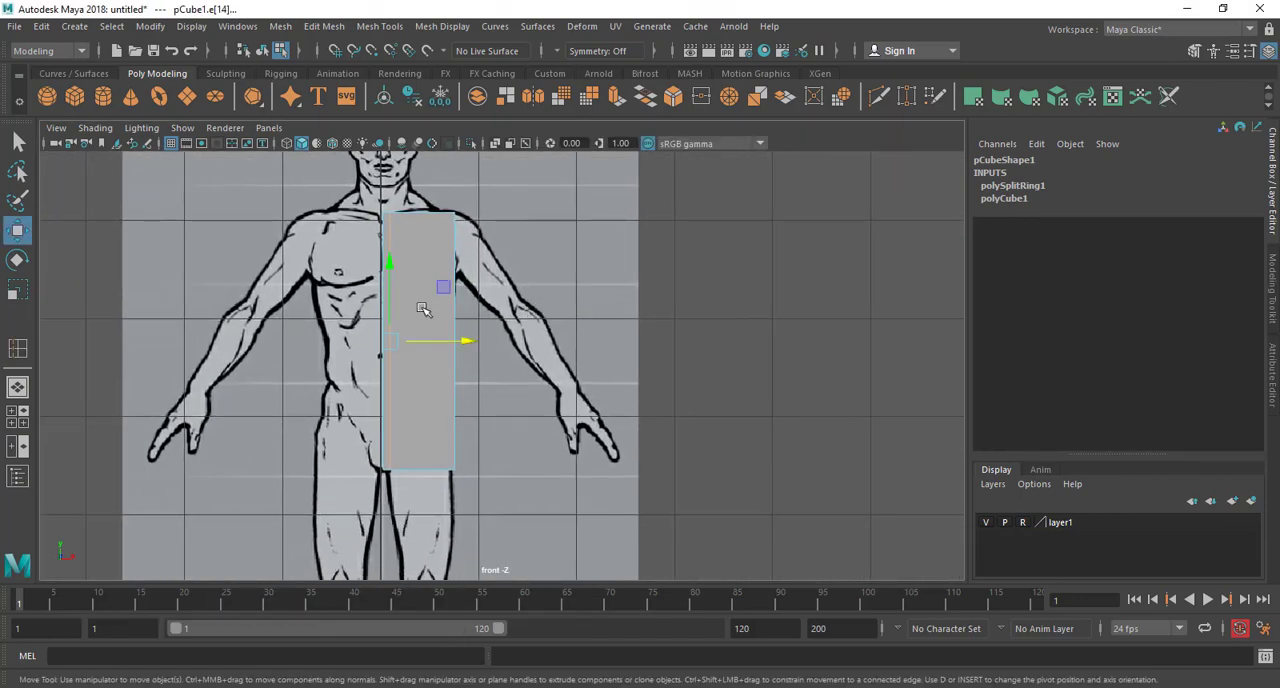
Return the cube to object selection and turn on X-Ray shading in the front view to reveal the reference through it
right_click_drag(424, 261, 483, 238)
scroll(483, 238, "up", 1)
scroll(483, 238, "up", 1)
scroll(463, 398, "down", 2)
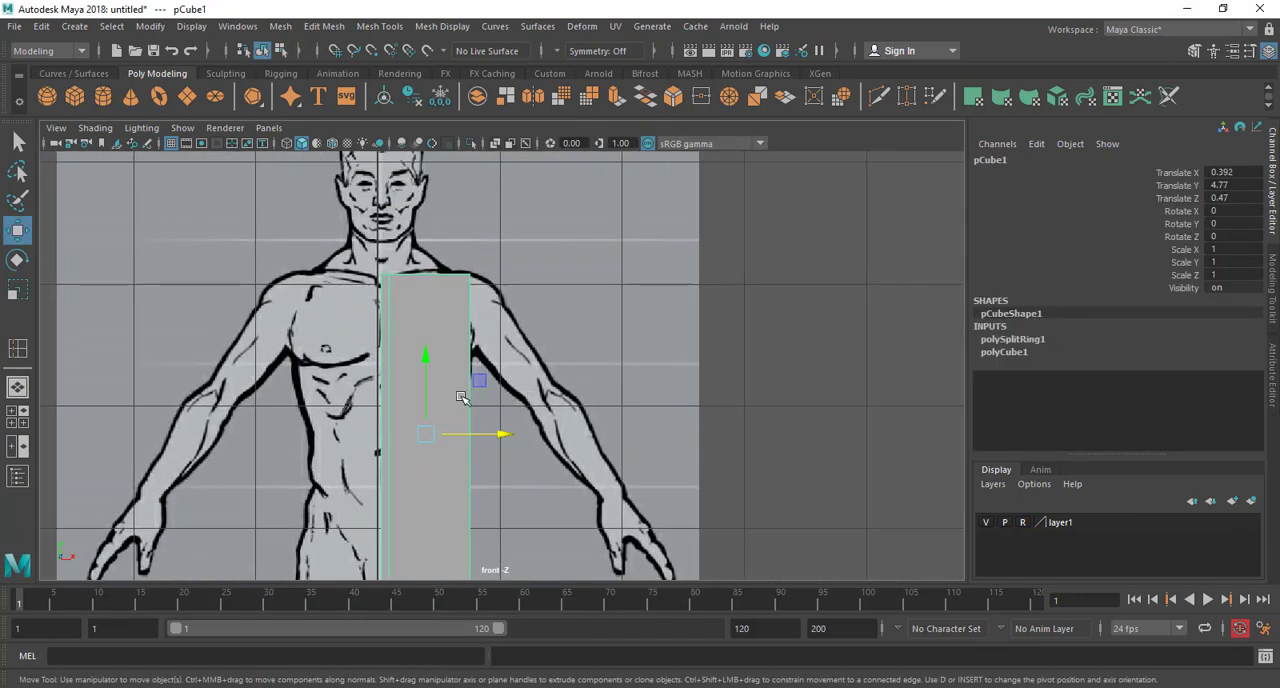
scroll(484, 384, "up", 2)
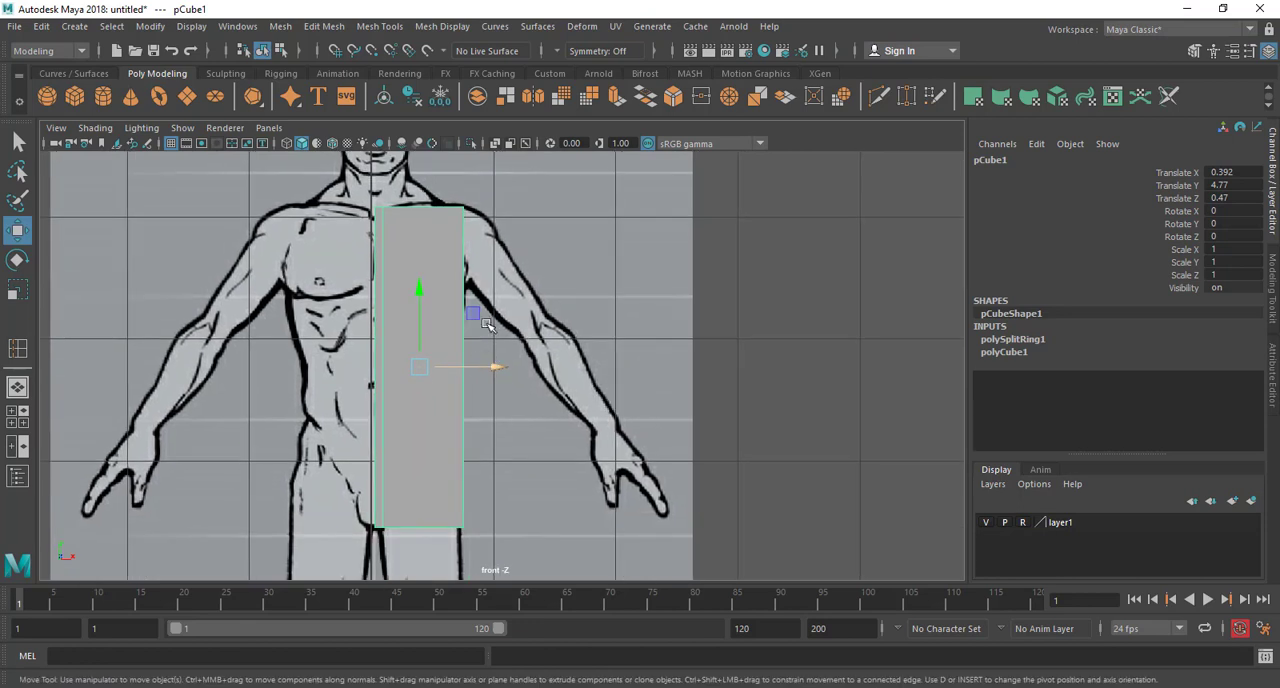
left_click(474, 425)
left_click(439, 399)
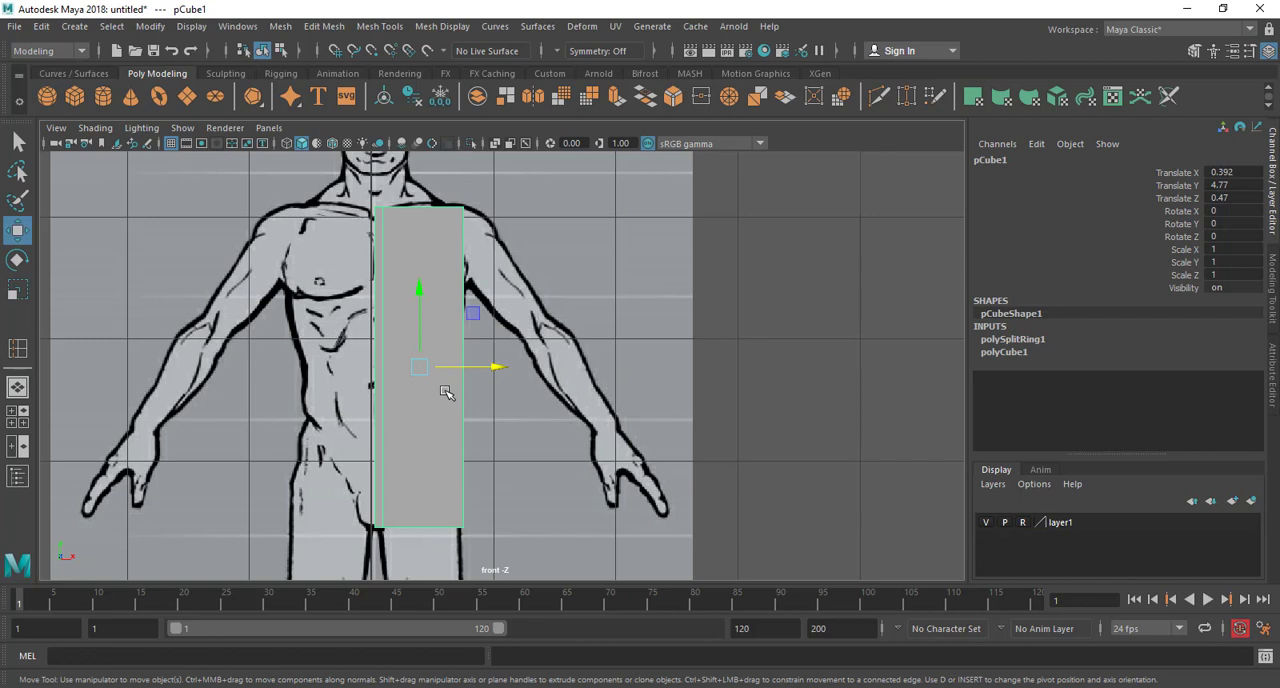
left_click(495, 144)
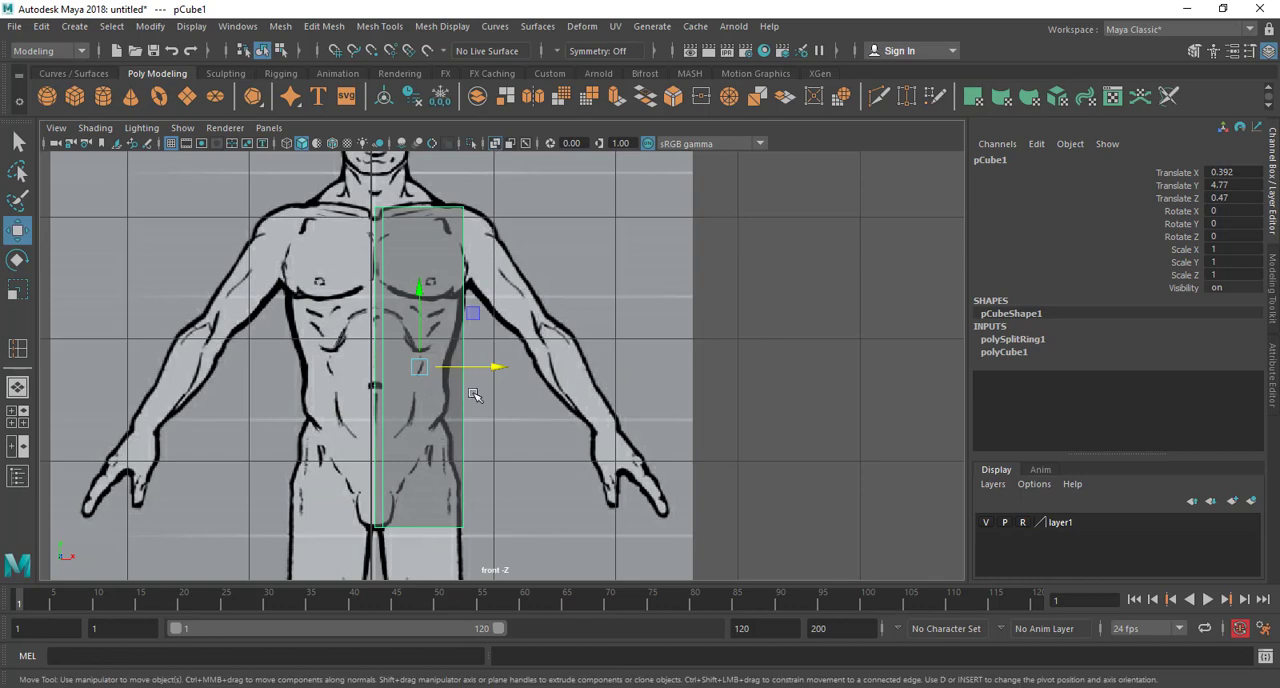
left_click(523, 397)
left_click(437, 321)
In the side view, move the cube onto the profile torso at Z about -0.001 and scale it in Z to about 1.256
mouse_move(476, 467)
middle_mouse_down("alt")
mouse_move(453, 421)
mouse_move(503, 465)
mouse_move(488, 398)
middle_mouse_up("alt")
scroll(460, 422, "up", 1)
scroll(512, 466, "up", 2)
key("space")
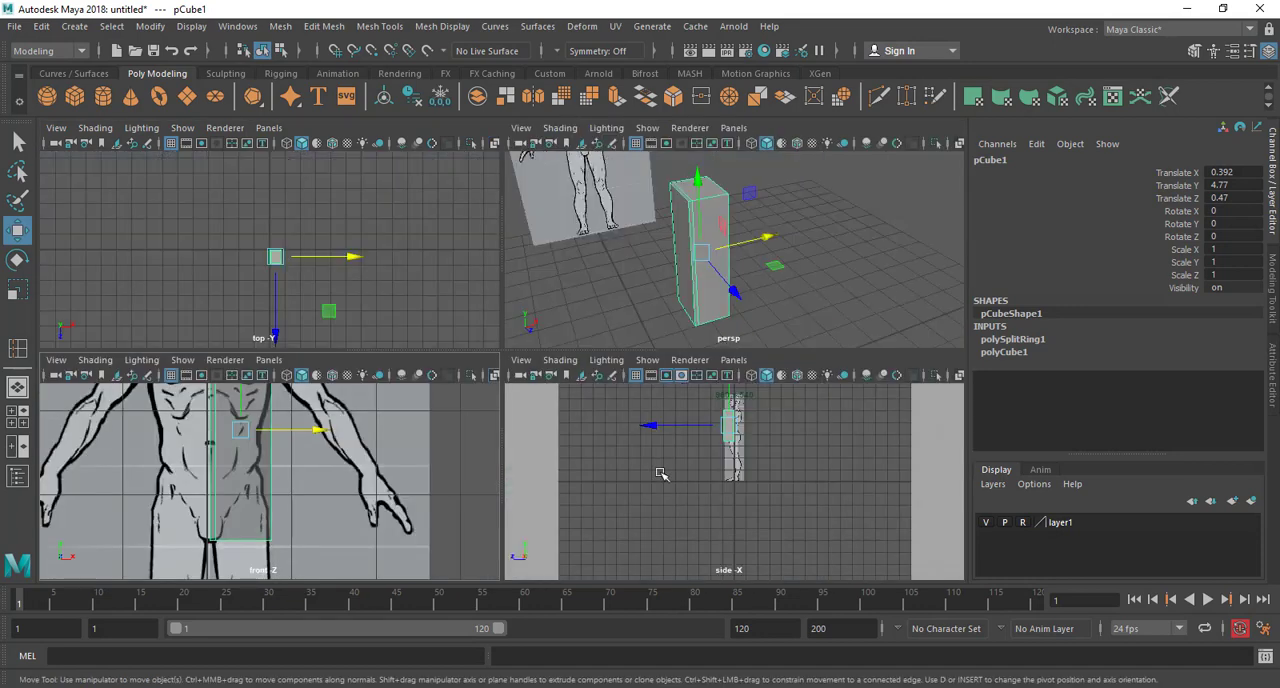
key("space")
scroll(505, 440, "up", 4)
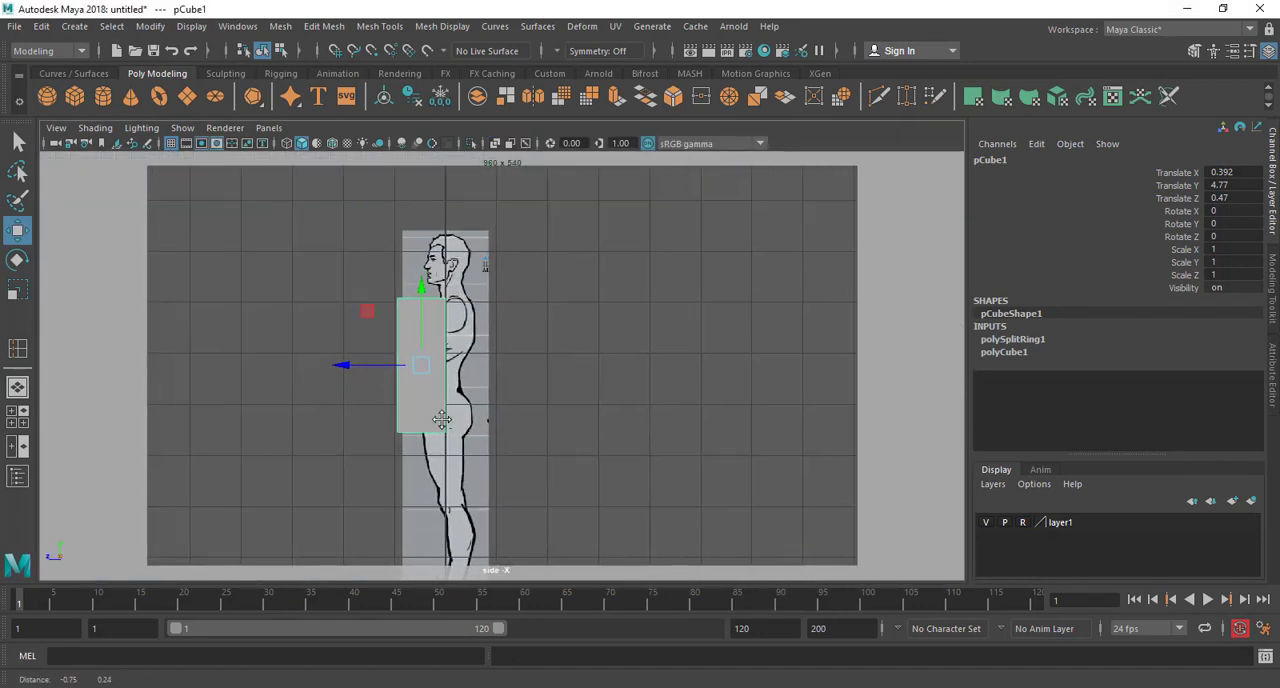
mouse_move(372, 417)
left_mouse_down()
mouse_move(218, 423)
mouse_move(453, 414)
mouse_move(406, 417)
left_mouse_up()
key("r")
In the front view, select the cube's lower outer corner vertices and move them to the waist outline above the hip, about X 0.616, Y 4.218
key("space")
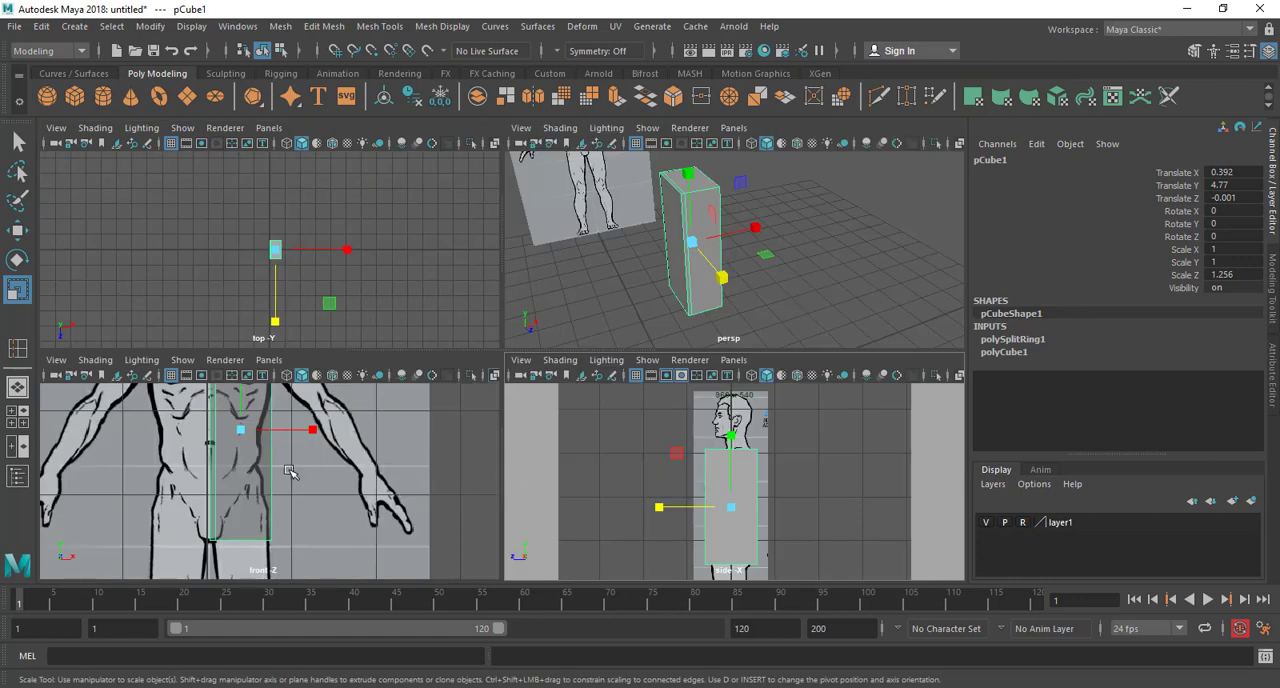
key("space")
scroll(514, 423, "down", 5)
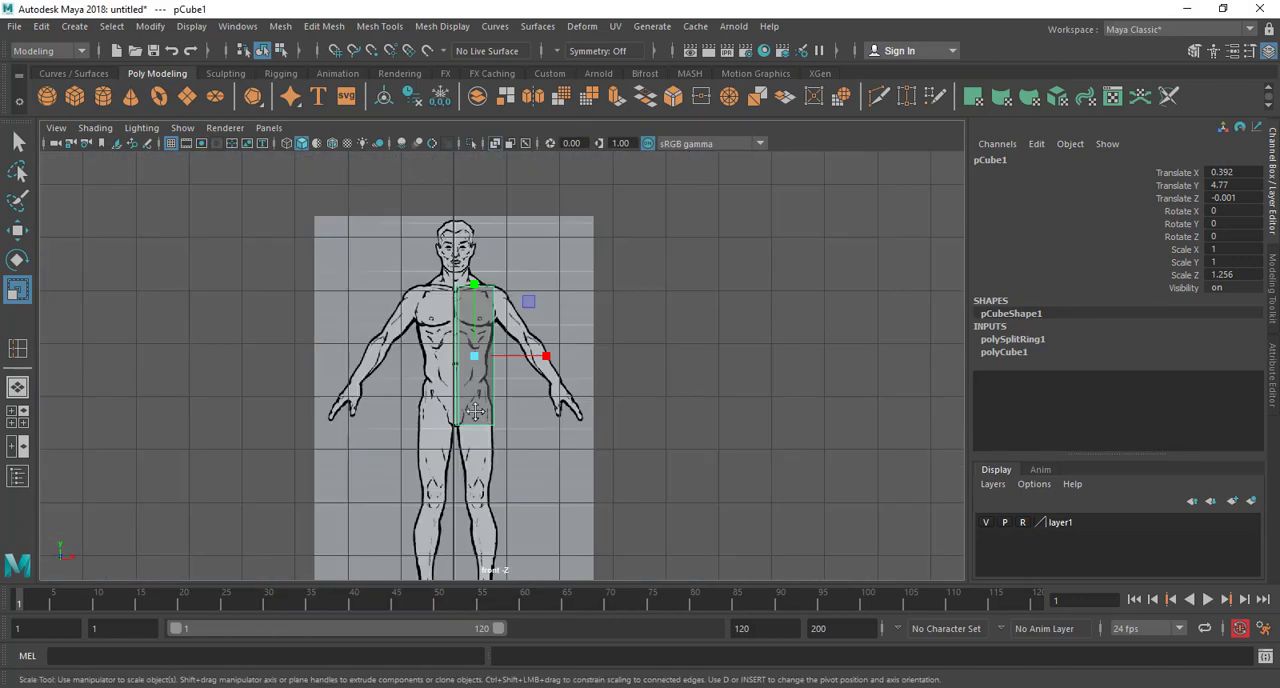
scroll(487, 420, "up", 2)
scroll(487, 420, "up", 2)
right_click_drag(449, 265, 344, 266)
middle_click_drag(581, 491, 631, 469, "alt")
left_click_drag(578, 500, 494, 392)
scroll(574, 426, "up", 3)
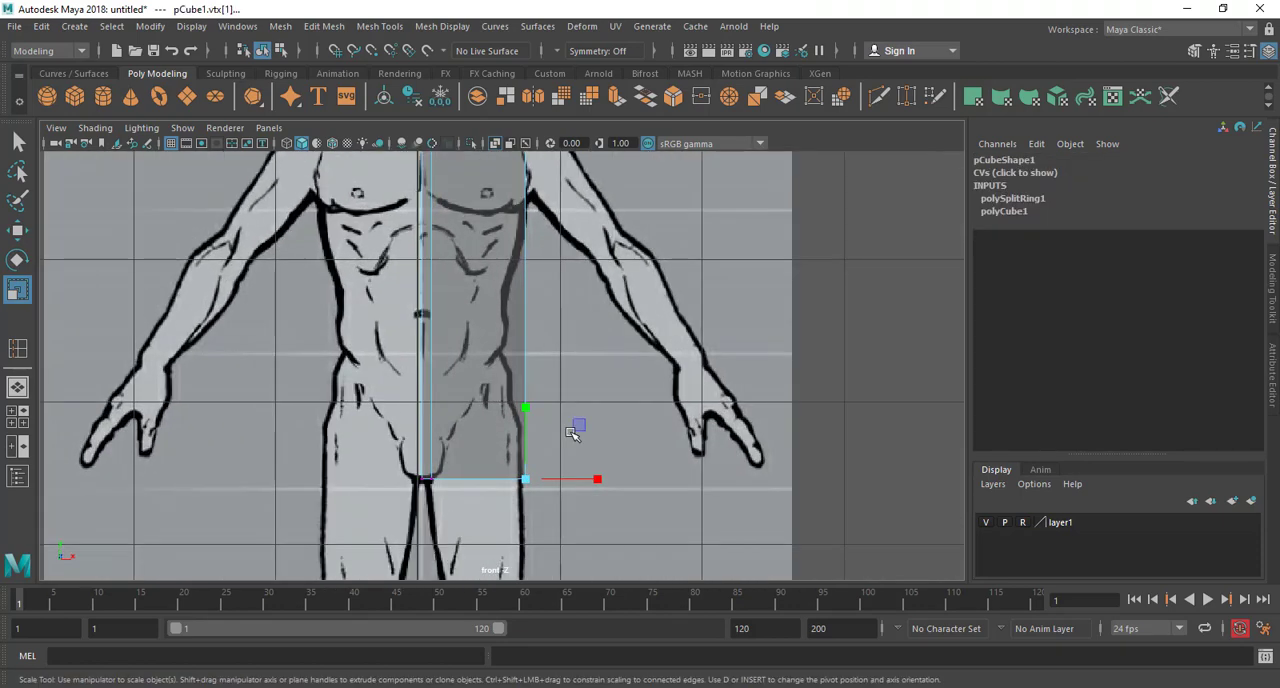
middle_click_drag(574, 423, 600, 439, "alt")
key("w")
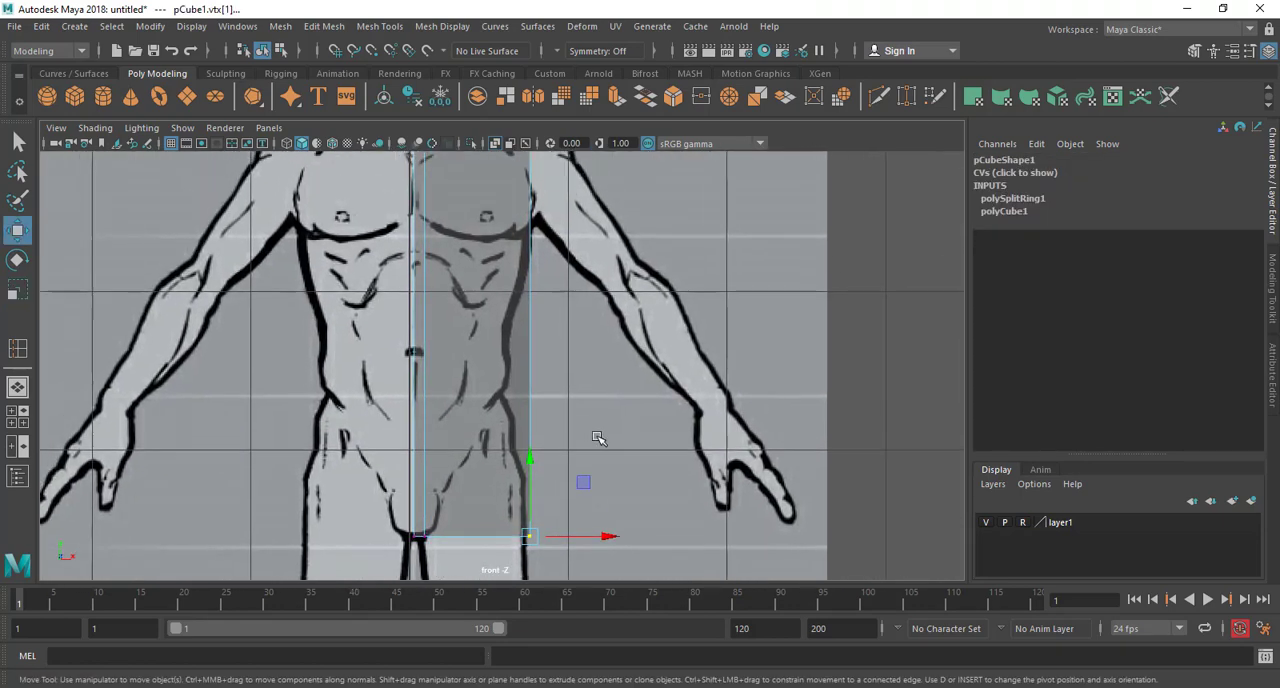
left_click_drag(534, 543, 510, 423)
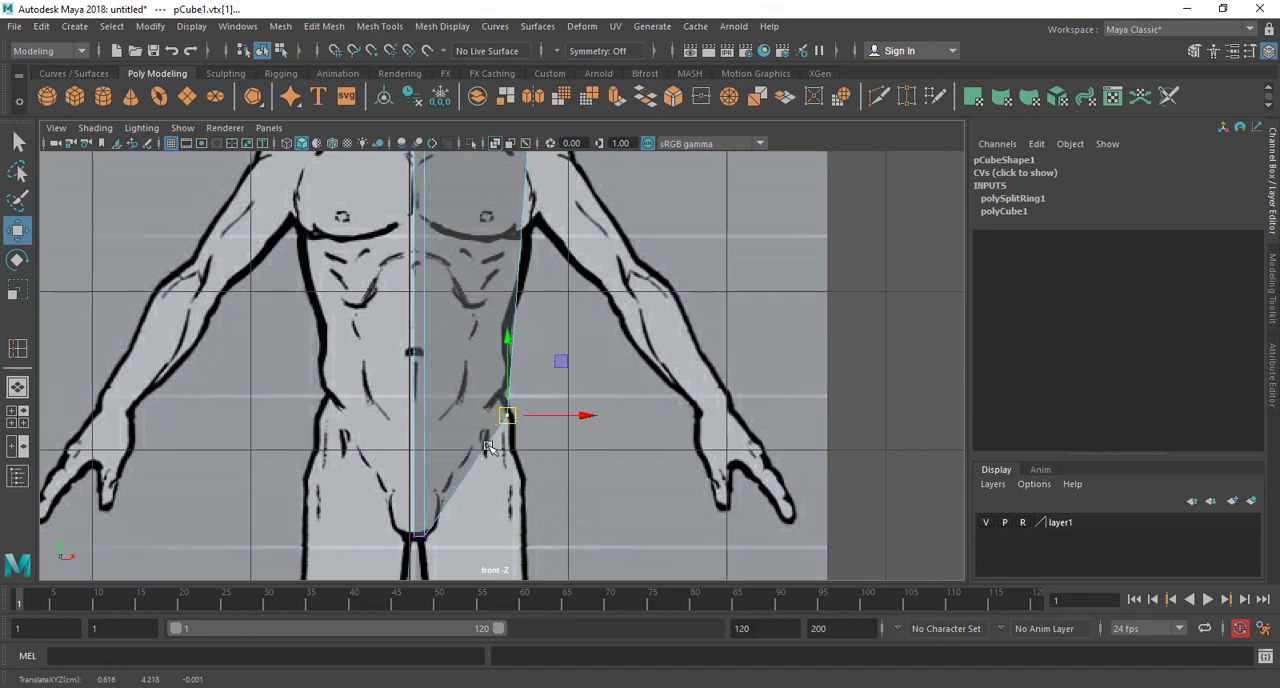
Insert a horizontal edge loop around the torso block at waist height in the front view
middle_click_drag(532, 409, 532, 435, "alt")
mouse_move(512, 447)
left_mouse_down()
mouse_move(485, 438)
mouse_move(512, 445)
left_mouse_up()
middle_click_drag(547, 340, 556, 453, "alt")
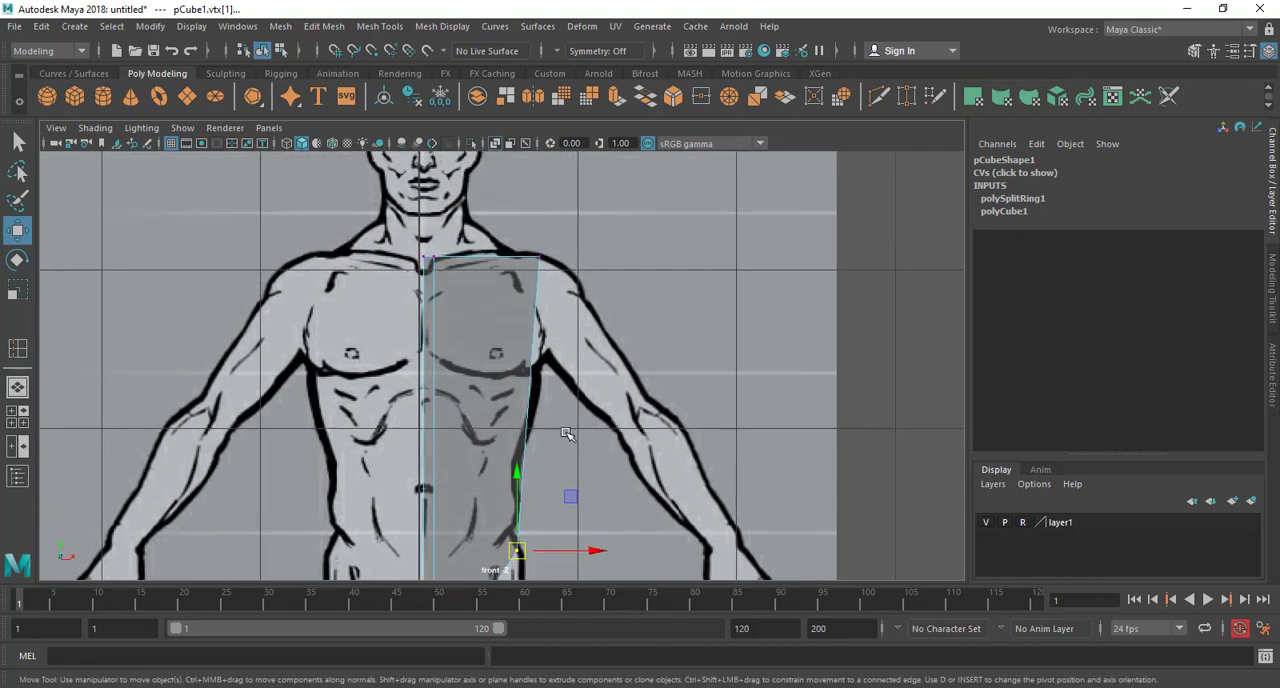
middle_click_drag(585, 322, 581, 241, "alt")
middle_click_drag(554, 351, 571, 240, "alt")
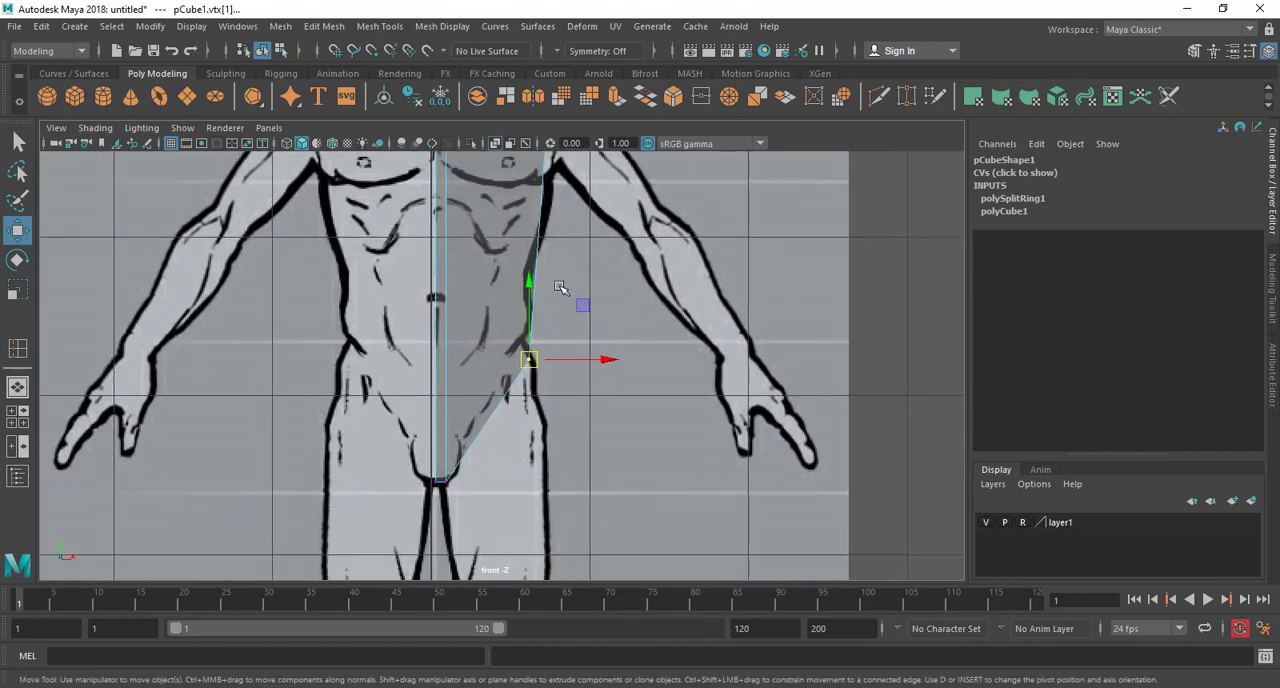
middle_click_drag(562, 288, 529, 419, "alt")
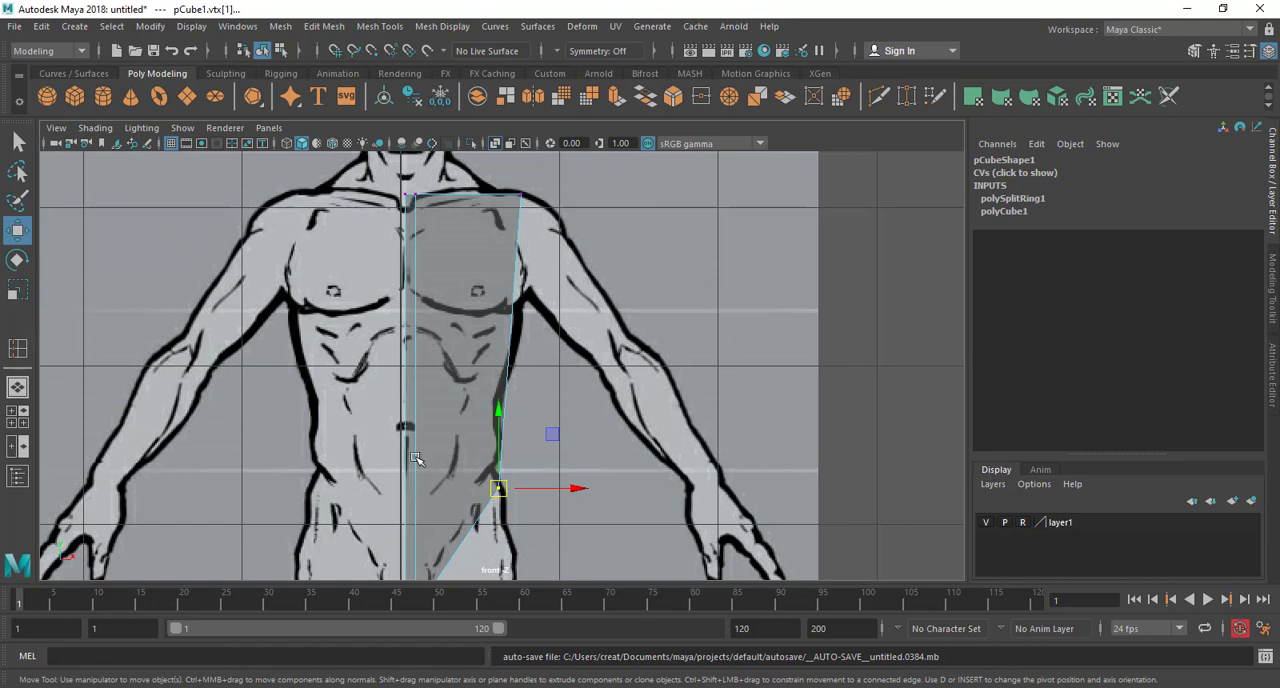
left_click(380, 26)
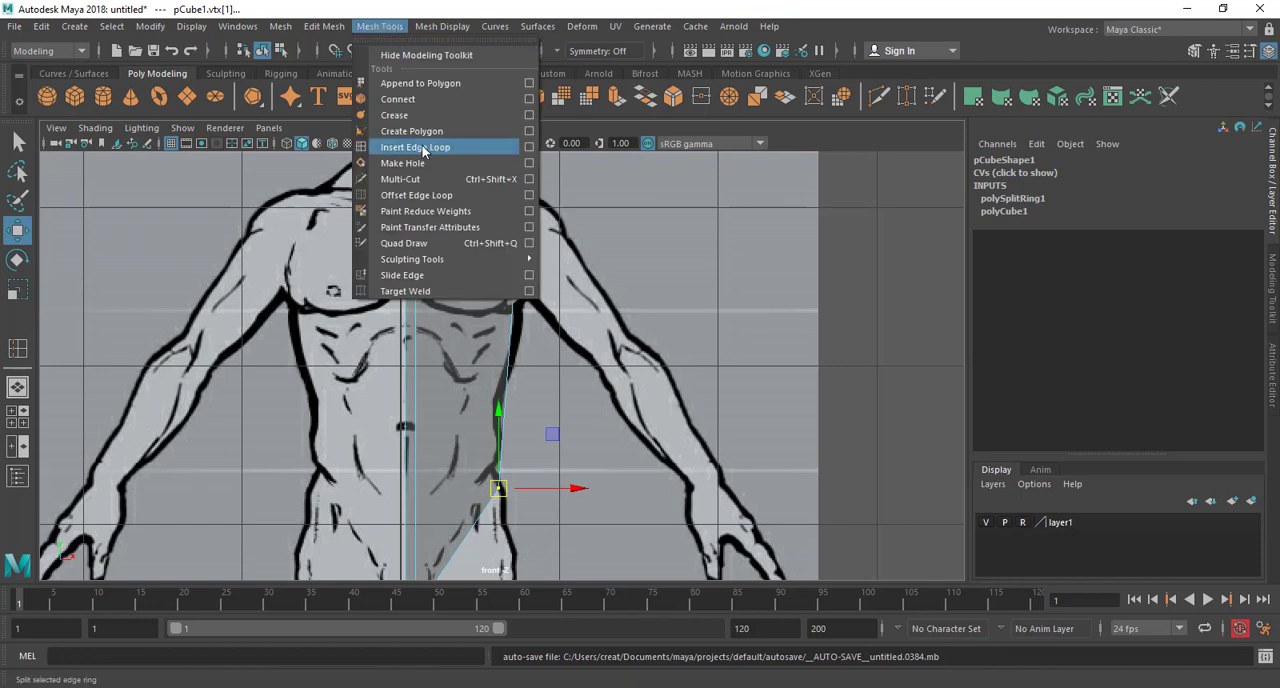
left_click(415, 147)
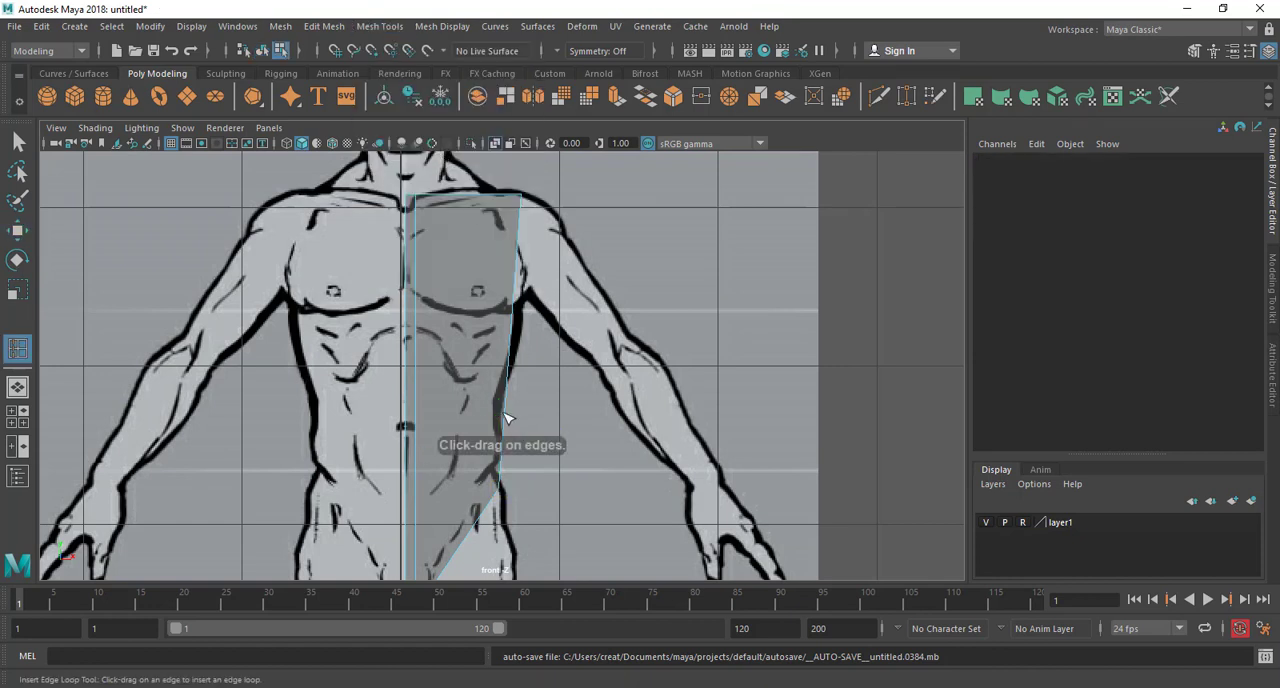
left_click(505, 418)
key("w")
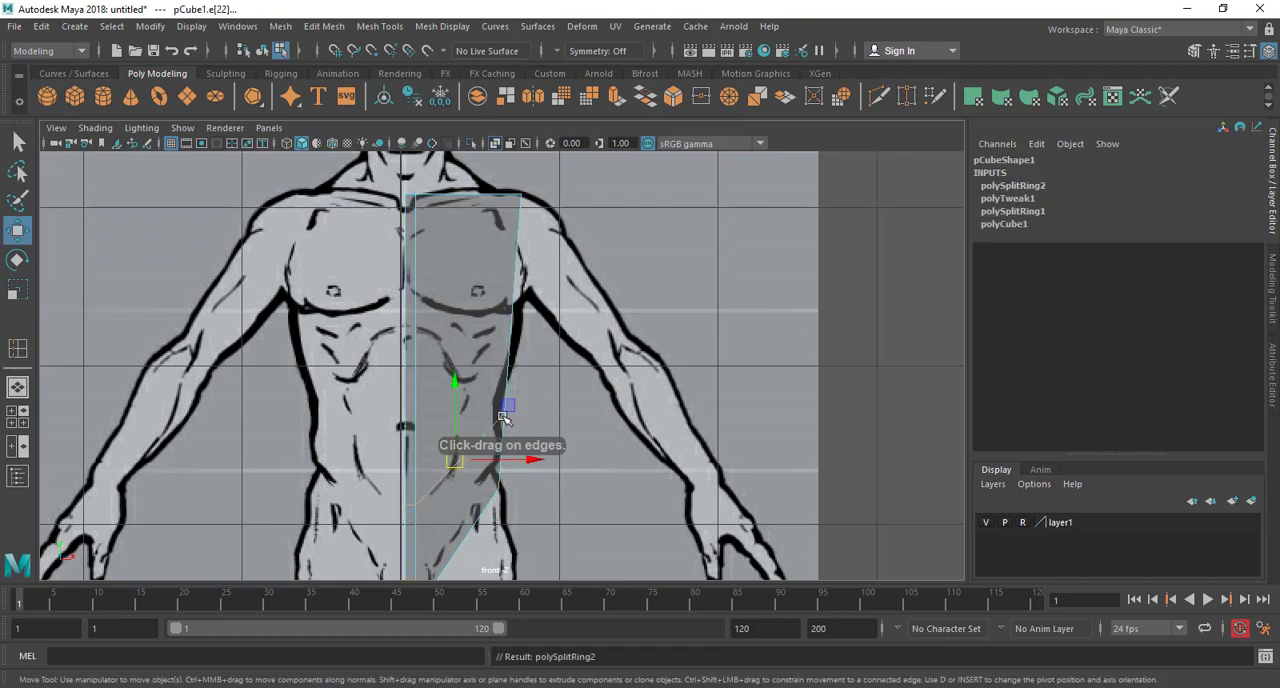
Flatten the new waist edge loop vertically and move its outer vertices onto the waist outline, about X 0.616, Y 4.596
key("r")
left_click_drag(455, 384, 456, 457)
key("w")
right_click_drag(477, 246, 410, 243)
left_click_drag(528, 437, 500, 432)
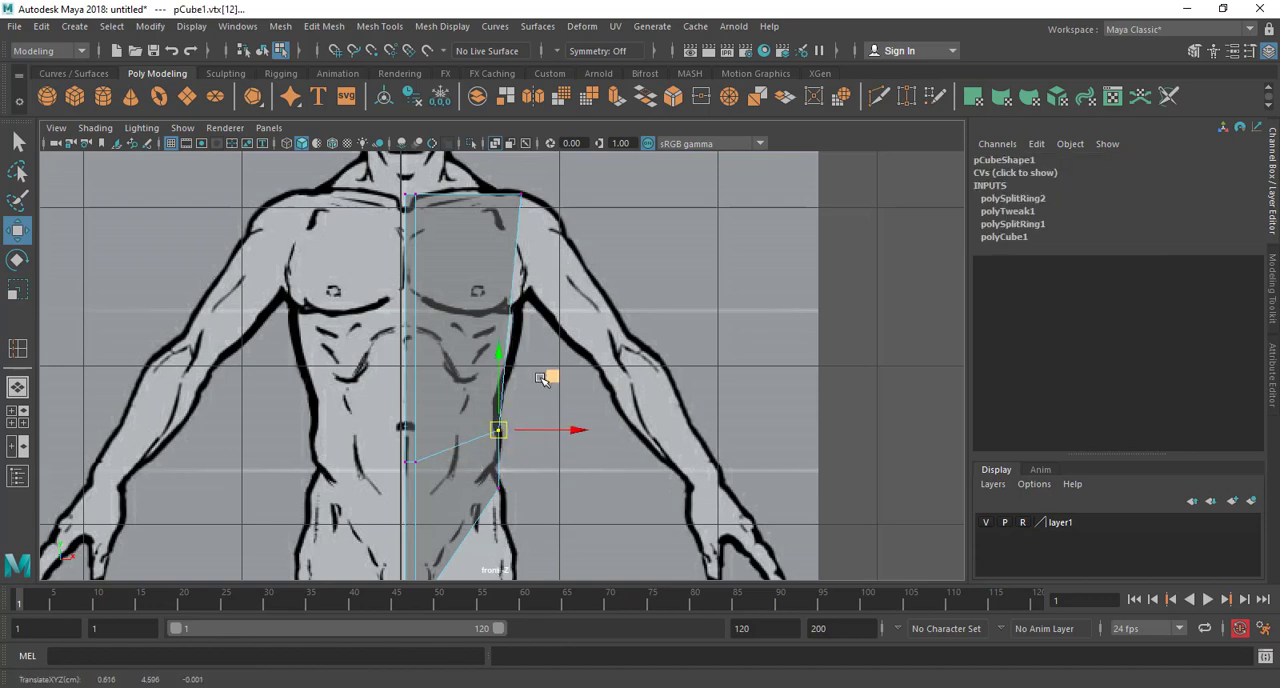
Insert another horizontal edge loop around the torso block just below the chest muscle
scroll(541, 378, "up", 1)
middle_click_drag(541, 378, 528, 407, "alt")
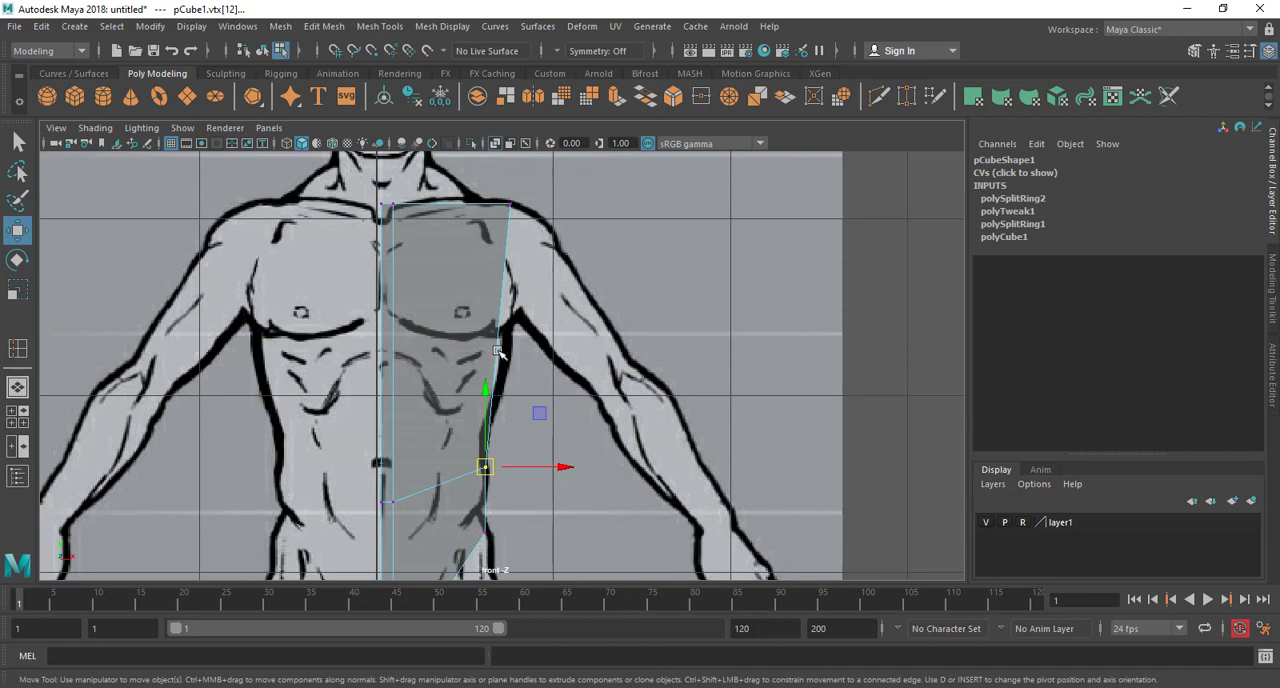
key("g")
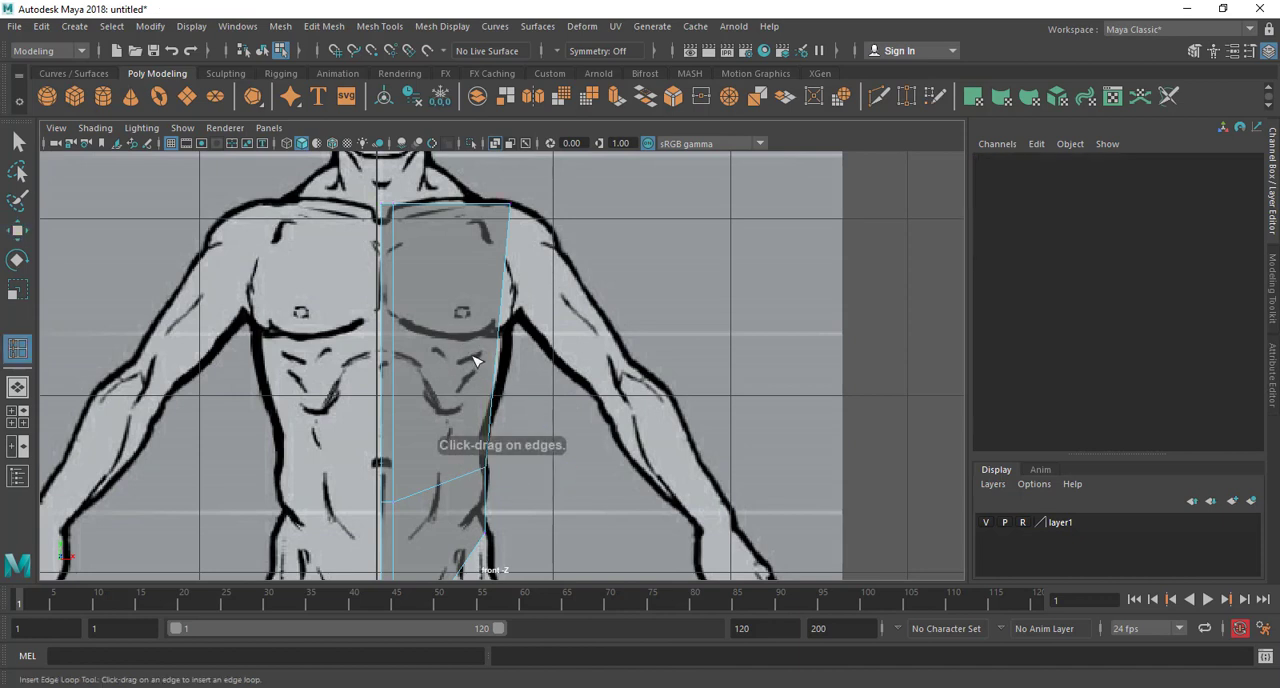
left_click(499, 363)
key("w")
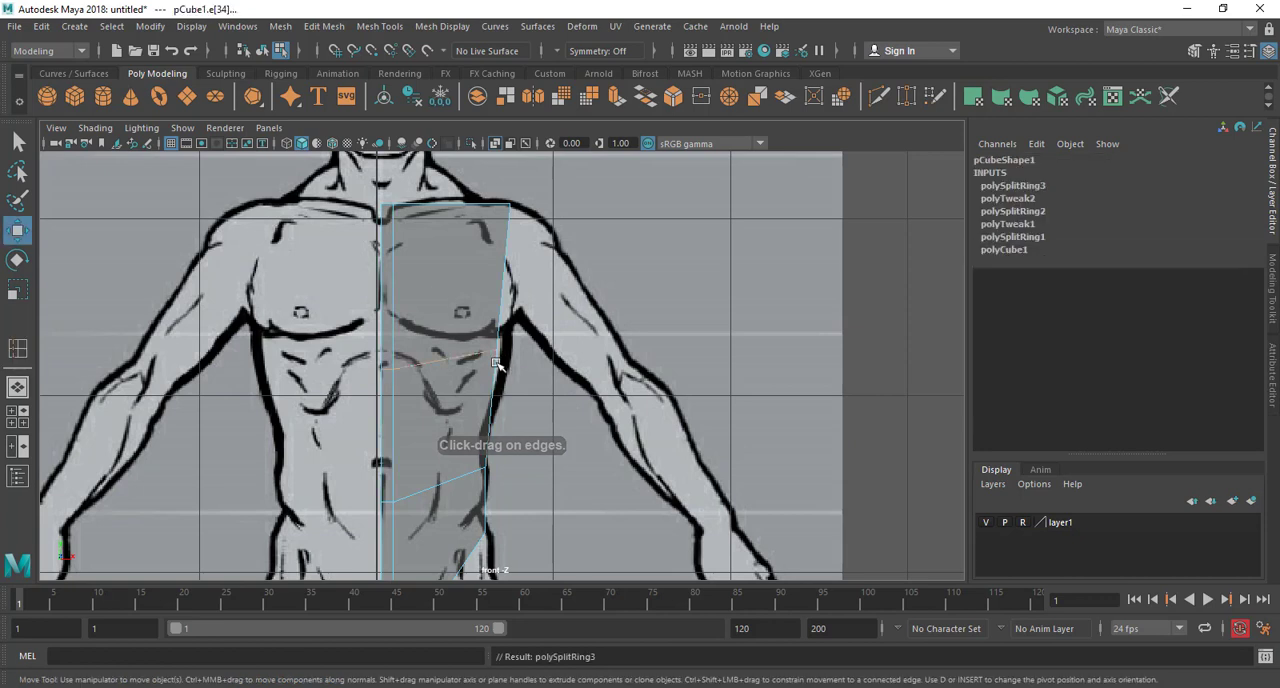
Move the outer vertices of the chest edge loop up and outward to the armpit on the reference
right_click(496, 242)
left_click(396, 241)
left_click(499, 336)
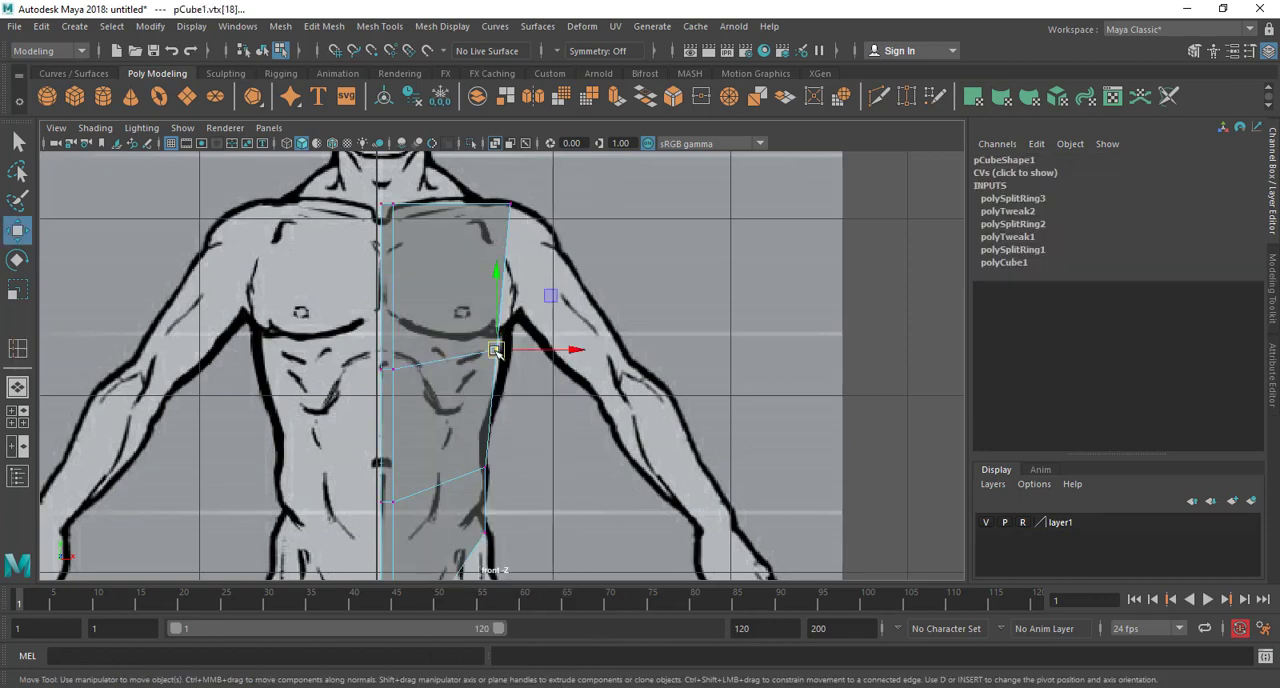
left_click_drag(499, 336, 514, 327)
middle_click_drag(522, 350, 511, 419, "alt")
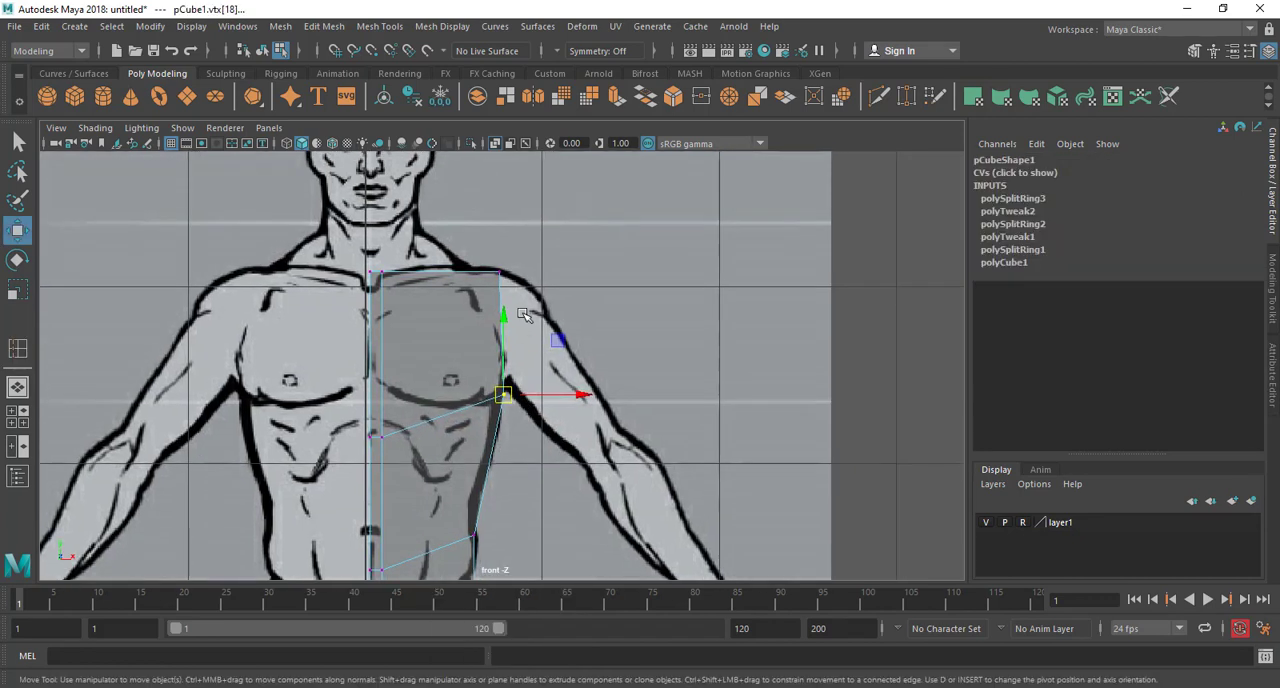
Move the block's top outer corner vertices inward along the shoulder line, toward the base of the neck
left_click(501, 272)
left_click_drag(501, 272, 477, 275)
scroll(510, 387, "down", 5)
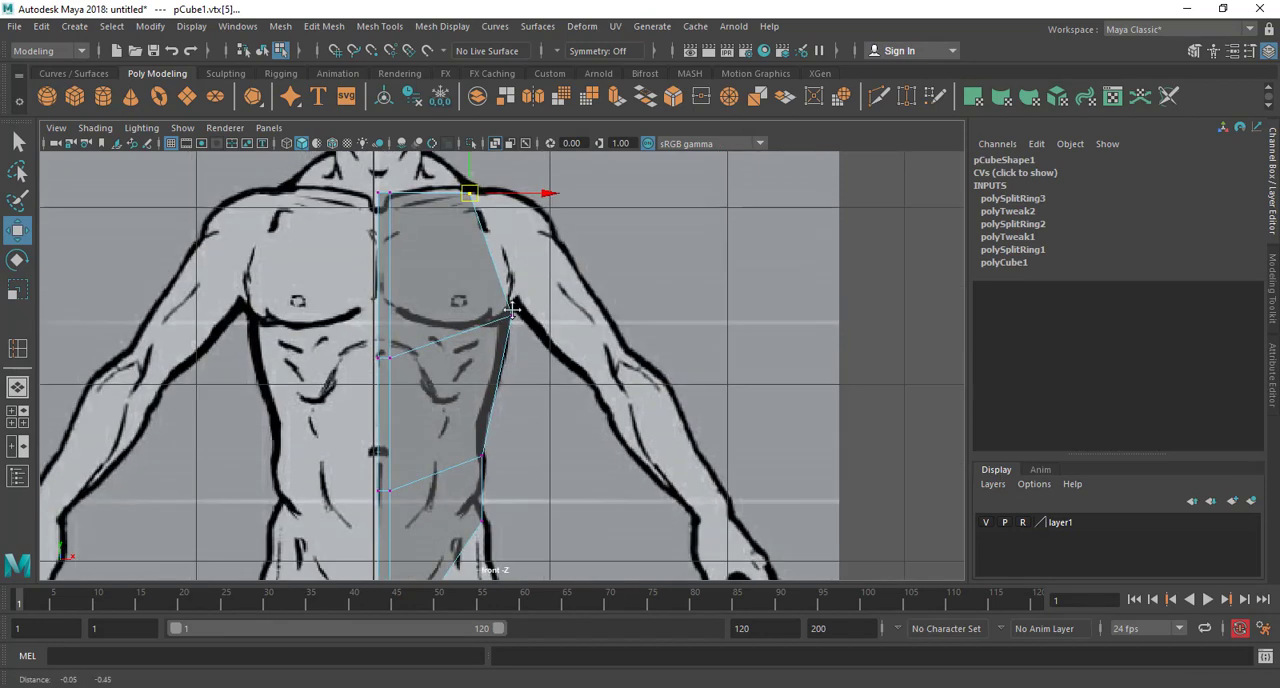
scroll(508, 397, "up", 5)
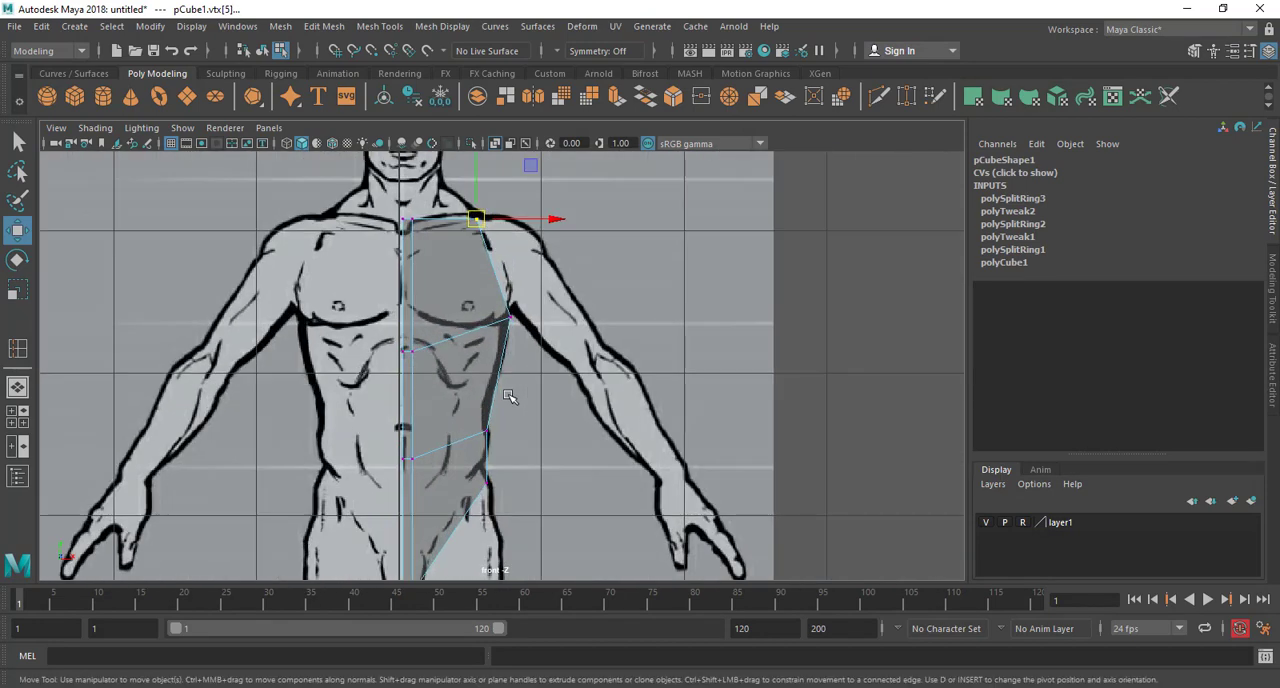
Switch to the side view and turn on X-Ray shading there so the profile reference shows through the block
key("space")
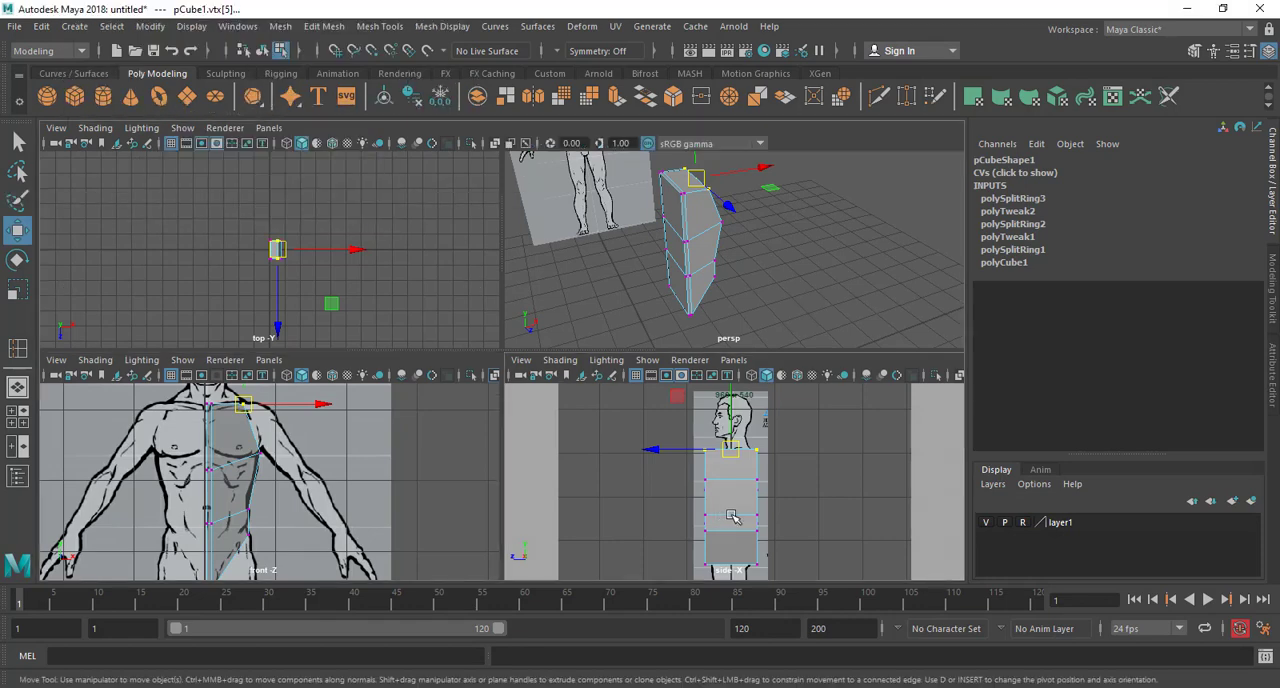
key("space")
scroll(502, 250, "up", 2)
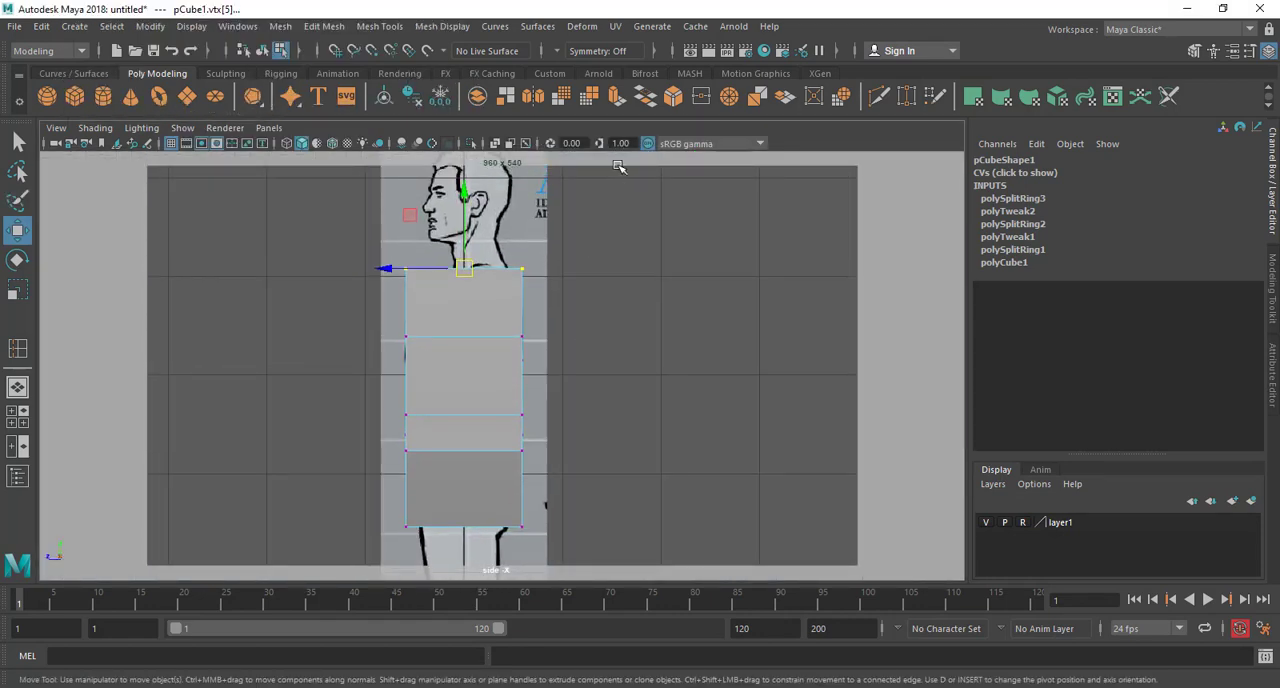
left_click(496, 145)
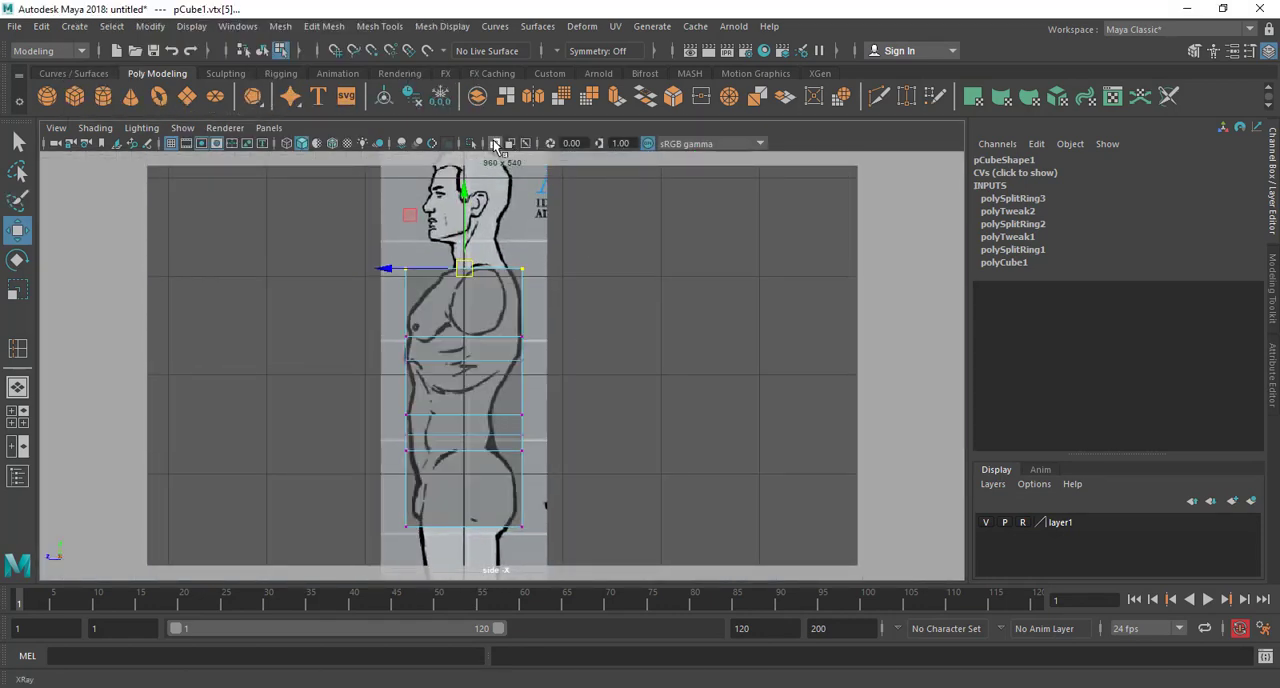
scroll(494, 352, "up", 2)
Fit the block's back vertices at the buttock, hip and waist to the profile, with the bottom ones at about Z -0.487
middle_click_drag(494, 352, 474, 263, "alt")
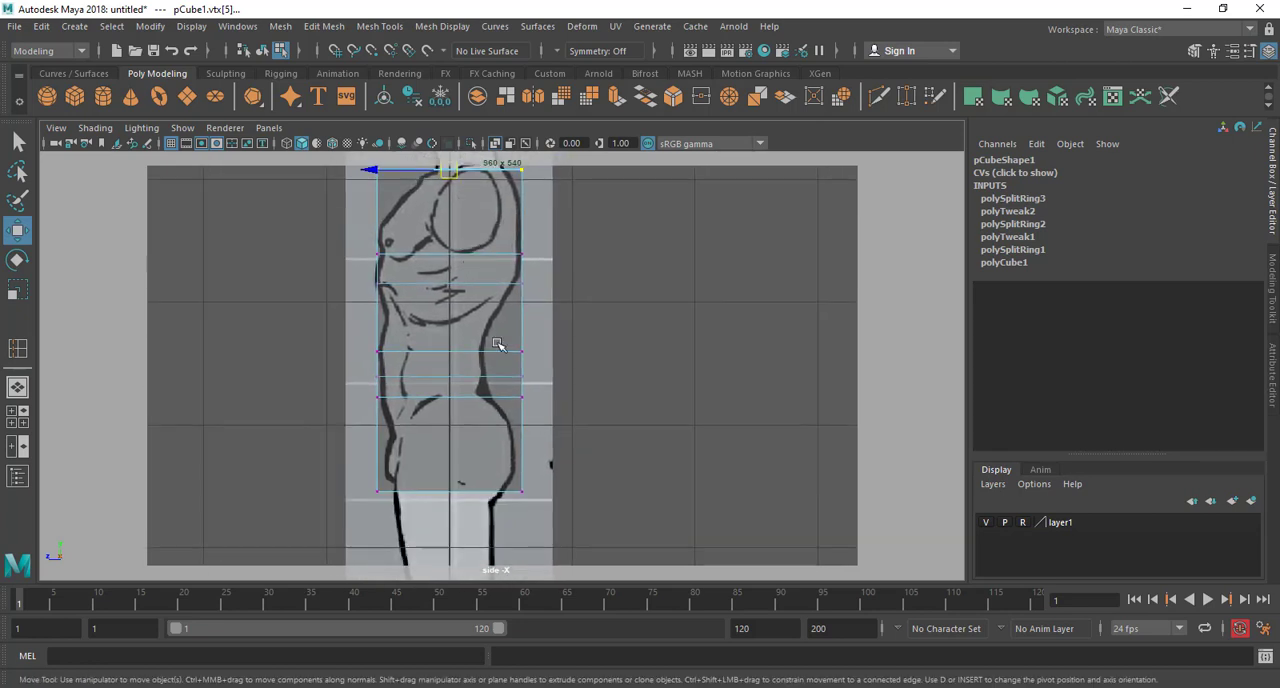
middle_click_drag(547, 484, 528, 415, "alt")
left_click_drag(489, 426, 474, 425)
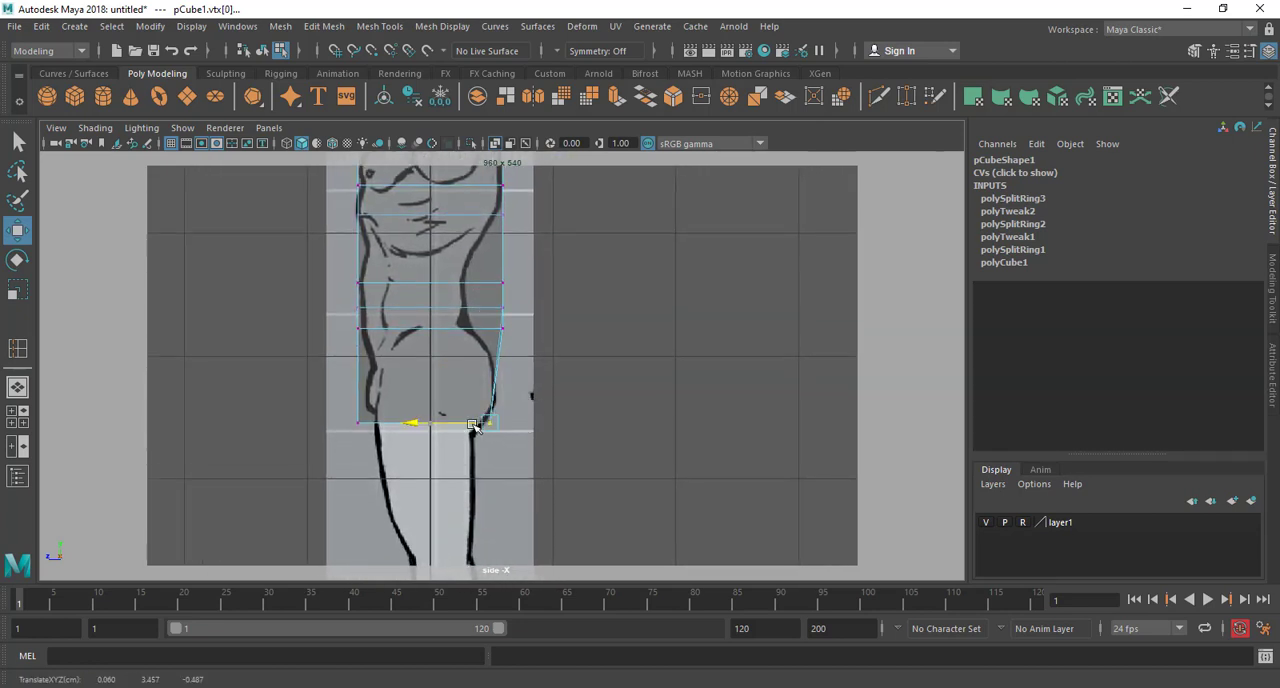
middle_click_drag(531, 326, 537, 392, "alt")
left_click_drag(485, 413, 452, 399)
left_click_drag(540, 335, 486, 388)
left_click_drag(479, 364, 442, 370)
middle_click_drag(467, 363, 482, 526, "alt")
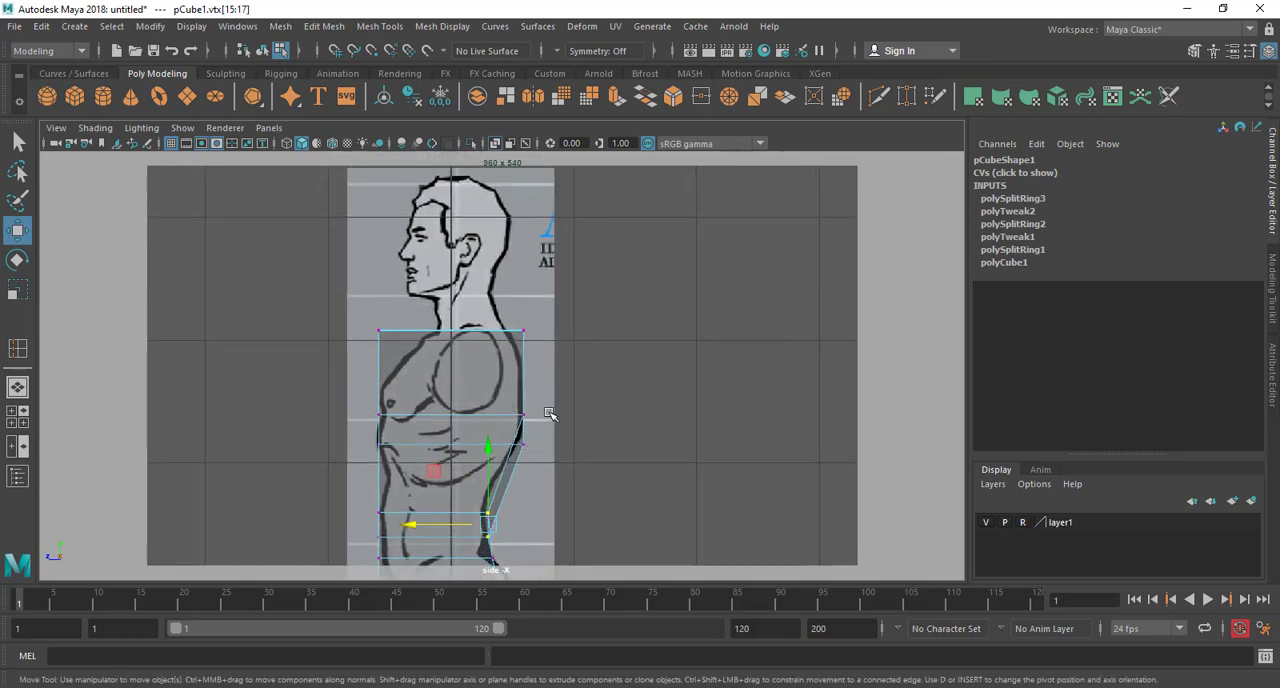
Move the back vertices of the chest edge loop and of the block's top edge onto the upper back outline
left_click_drag(521, 457, 501, 446)
middle_click_drag(527, 327, 521, 389, "alt")
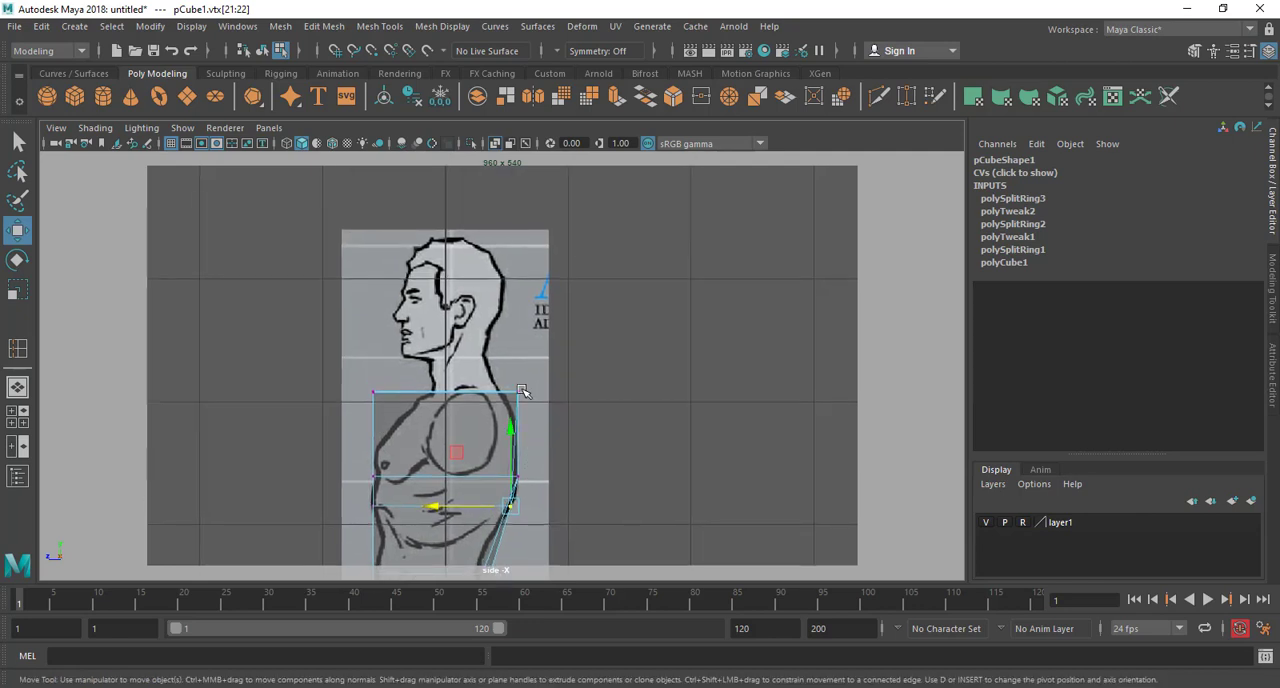
left_click_drag(483, 414, 483, 414)
Move the top front vertices back to the neck base, about Z 0.180, and fit the chest loop's front vertices to the profile
middle_click_drag(392, 408, 497, 373, "alt")
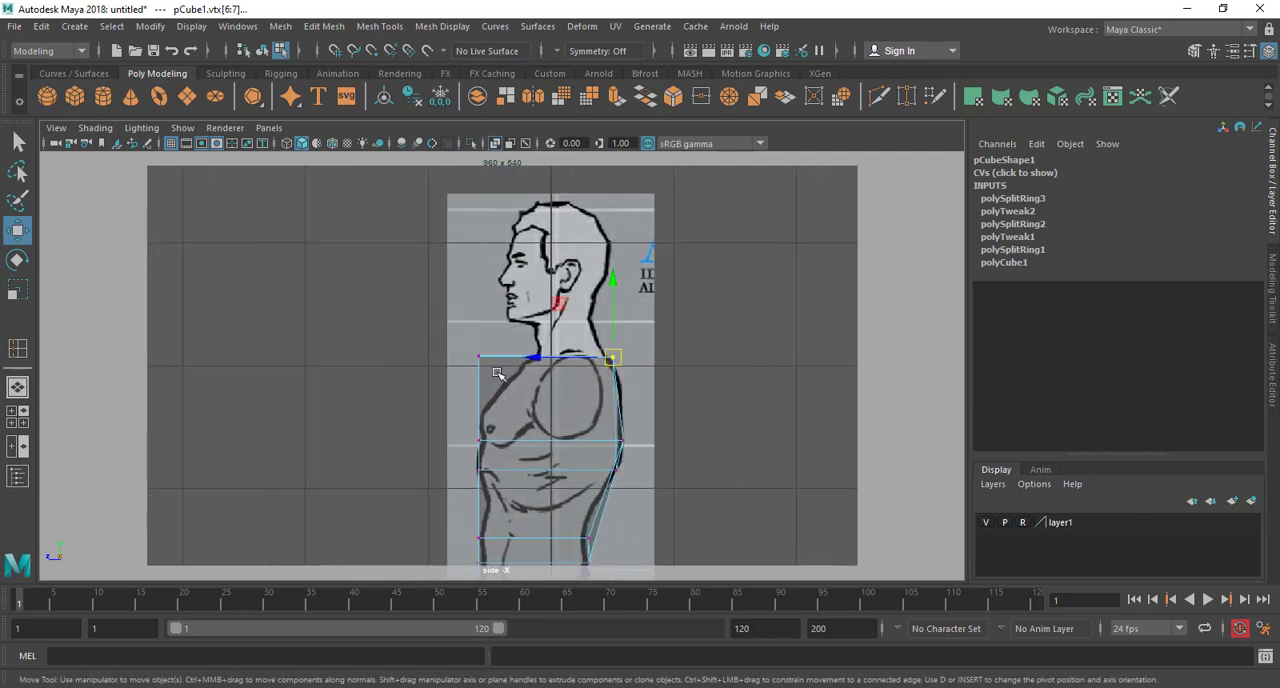
left_click_drag(509, 374, 537, 362)
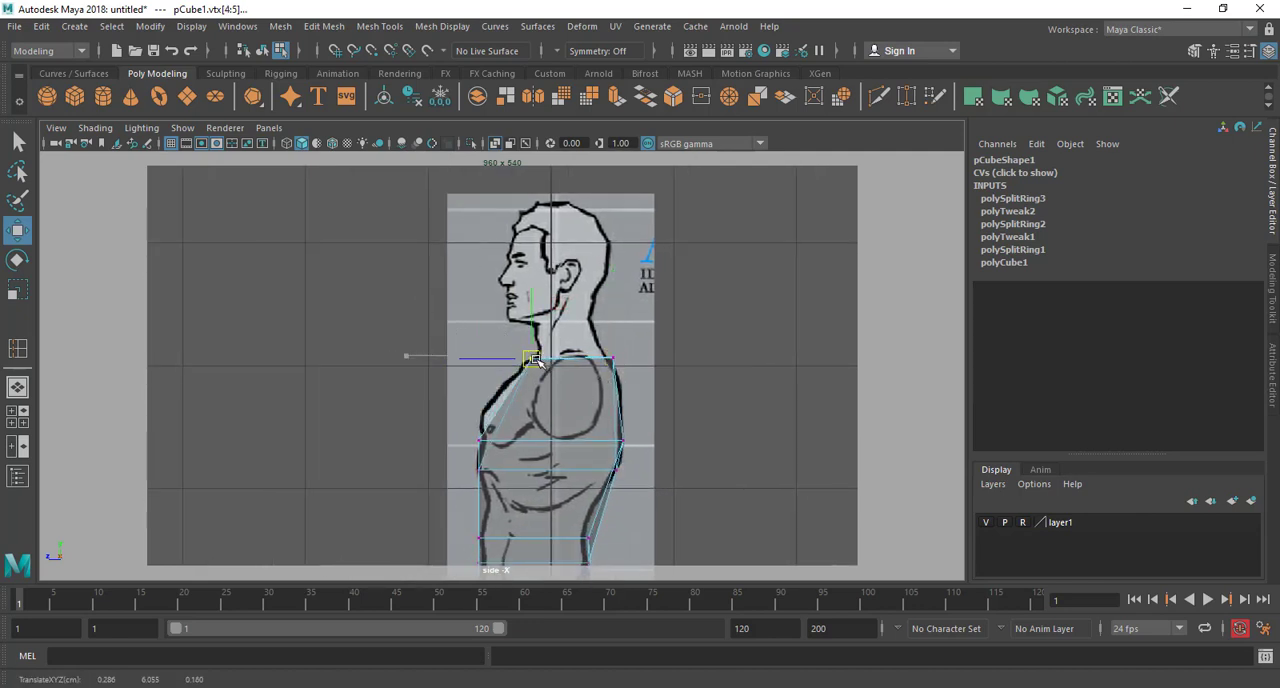
mouse_move(466, 431)
left_mouse_down()
mouse_move(495, 474)
mouse_move(484, 441)
left_mouse_up()
Raise the chest loop's inner vertices in profile: back to about Y 5.346, Z -0.604, front to about Y 5.396, Z 0.544
middle_click_drag(515, 459, 548, 392, "alt")
scroll(541, 424, "up", 4)
mouse_move(718, 435)
left_mouse_down()
mouse_move(652, 484)
mouse_move(729, 412)
mouse_move(714, 409)
mouse_move(706, 431)
mouse_move(716, 405)
mouse_move(706, 436)
mouse_move(718, 412)
left_mouse_up()
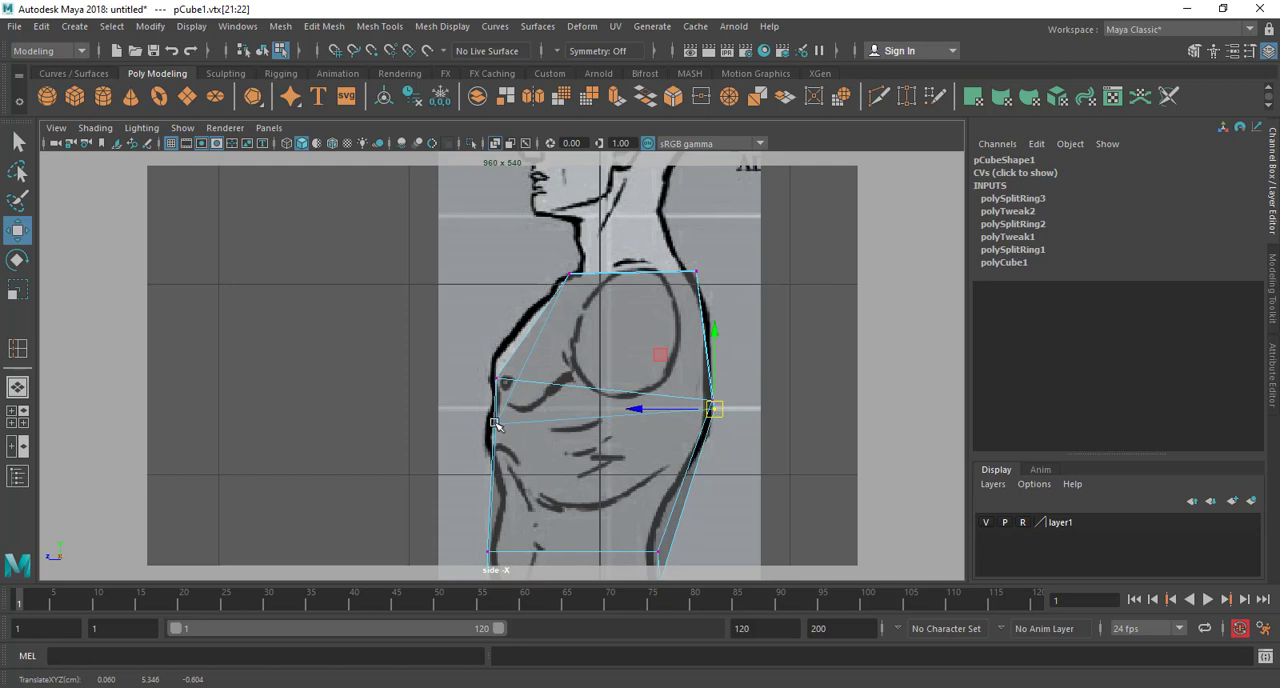
mouse_move(494, 423)
left_mouse_down()
mouse_move(510, 446)
mouse_move(497, 400)
left_mouse_up()
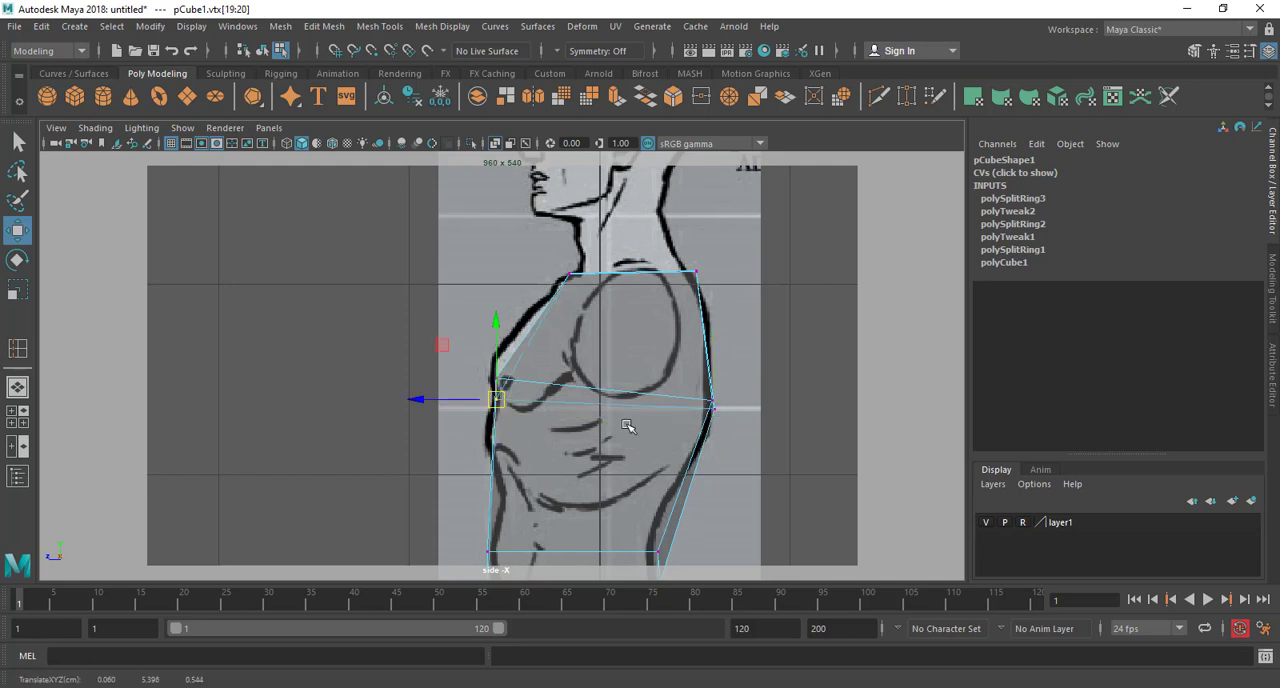
Raise the waist loop's inner back vertices to about Y 4.506, Z -0.283, and raise its inner front vertices to match
middle_click_drag(640, 443, 641, 291, "alt")
mouse_move(672, 433)
left_mouse_down()
mouse_move(650, 452)
mouse_move(657, 415)
left_mouse_up()
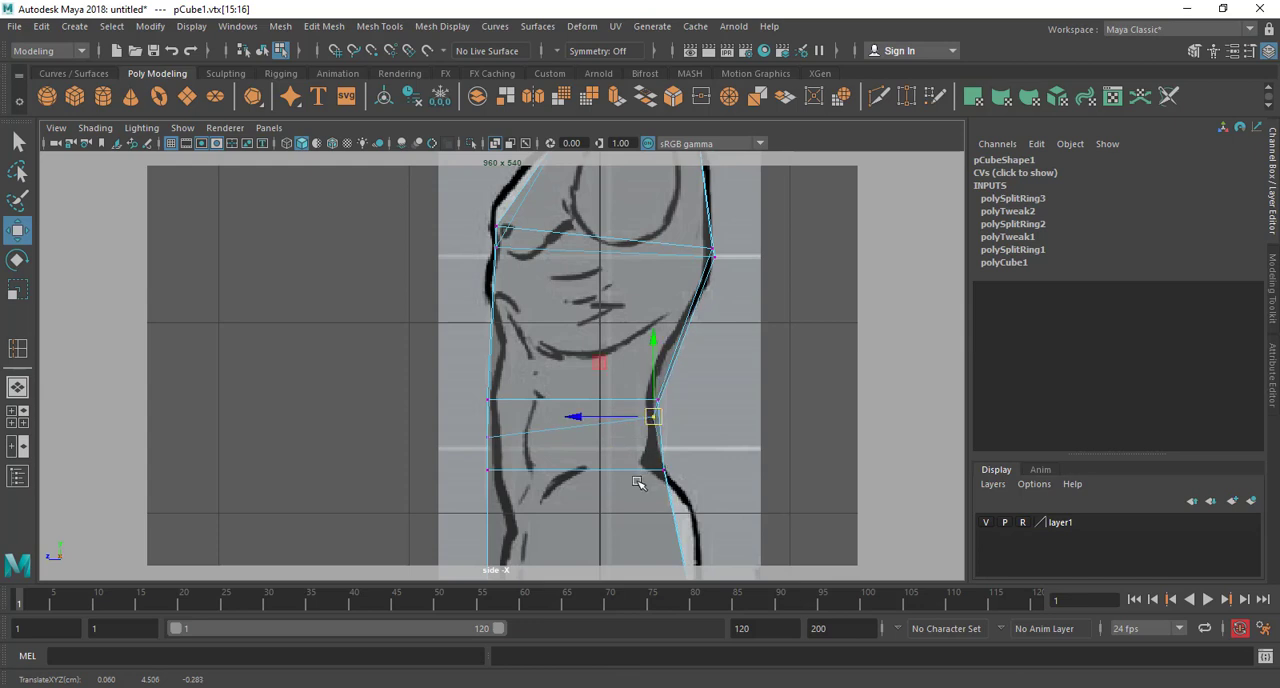
middle_click_drag(643, 480, 643, 412, "alt")
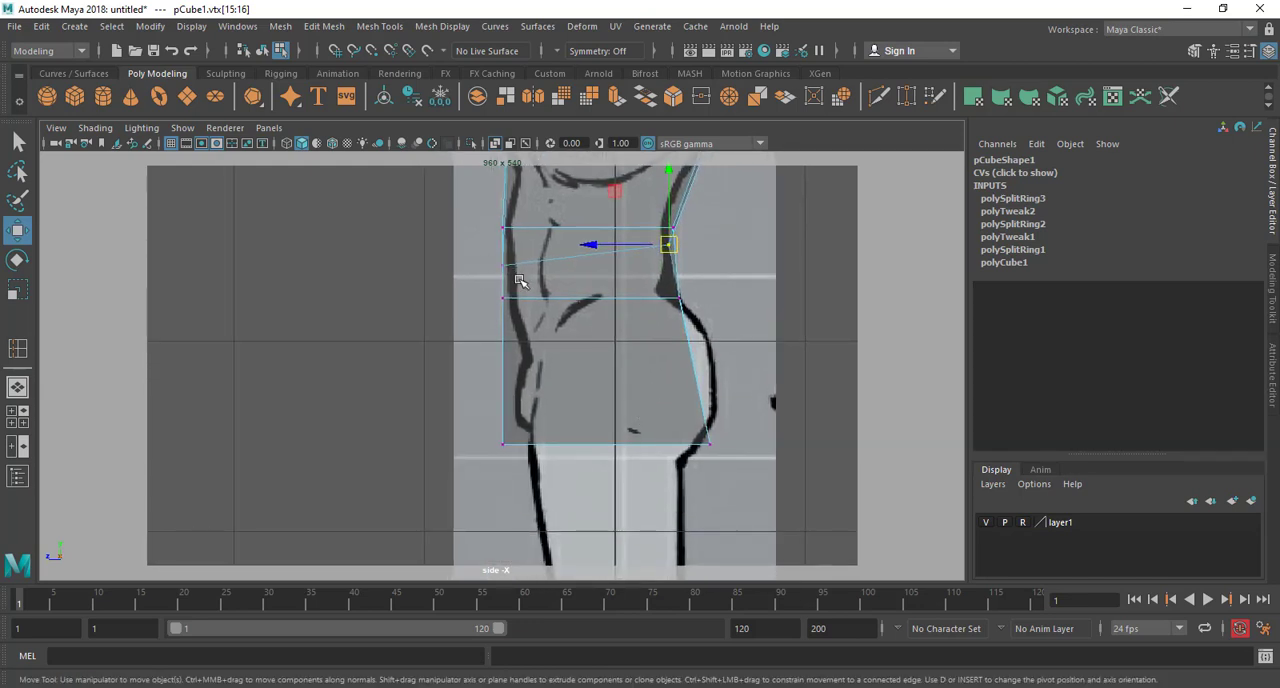
left_click_drag(486, 250, 519, 281)
left_click_drag(503, 265, 503, 245)
Move the block's front hip and bottom vertices back onto the abdomen and groin outline in the side view
middle_click_drag(543, 320, 536, 297, "alt")
left_click_drag(475, 395, 518, 424)
middle_click_drag(603, 448, 606, 650, "alt")
middle_click_drag(611, 315, 551, 525, "alt")
scroll(543, 291, "down", 10)
middle_click_drag(567, 363, 571, 311, "alt")
scroll(553, 367, "up", 5)
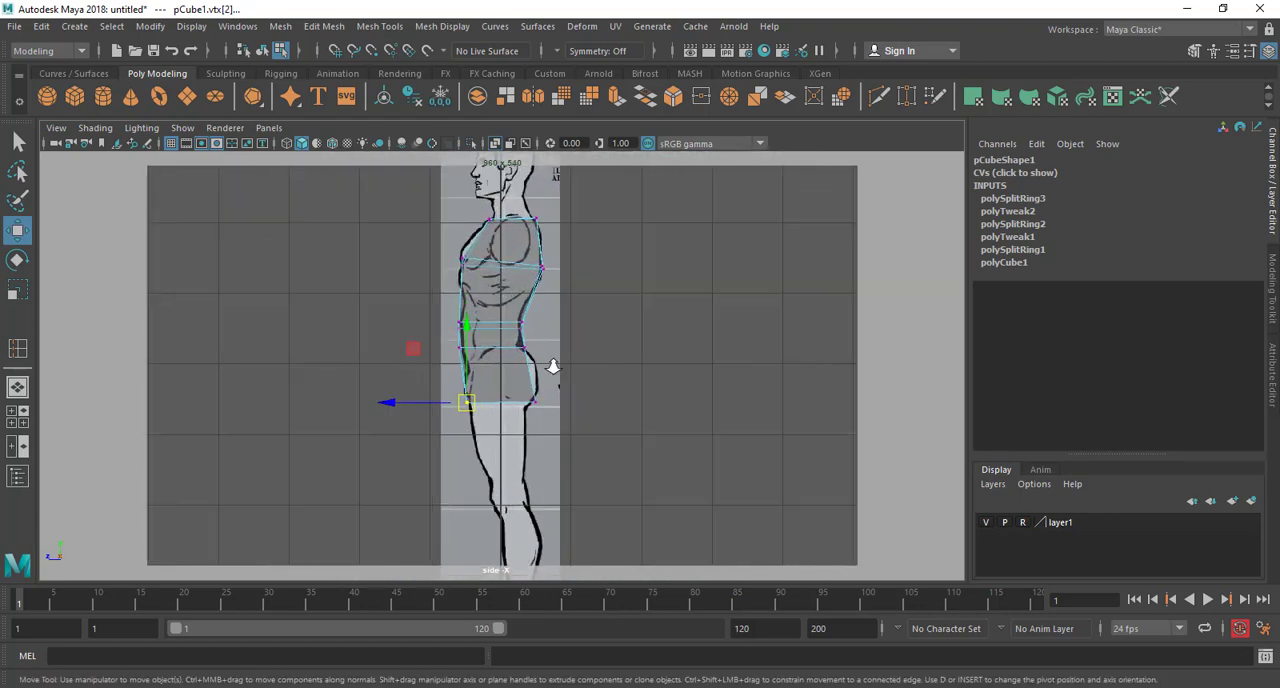
scroll(553, 367, "up", 2)
In the perspective view, switch to face selection and select the sloped underside face between the hip and crotch
key("space")
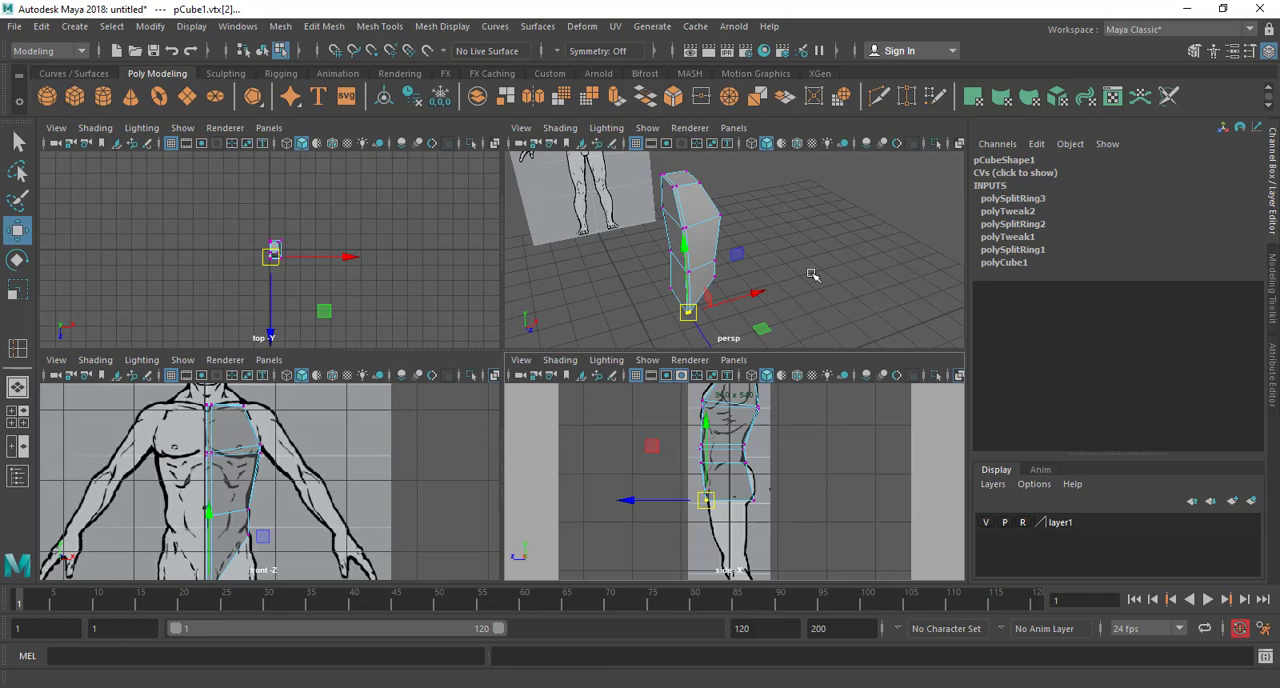
key("space")
left_click_drag(631, 391, 490, 325, "alt")
middle_click_drag(478, 345, 560, 323, "alt")
scroll(566, 334, "up", 4)
right_click_drag(500, 243, 499, 288)
left_click(497, 281)
left_click_drag(497, 281, 567, 492, "alt")
left_click_drag(491, 551, 510, 359, "alt")
left_click_drag(558, 474, 603, 340, "alt")
In the front view, extrude the selected underside face straight down the thigh to about Y 2.811
key("space")
key("space")
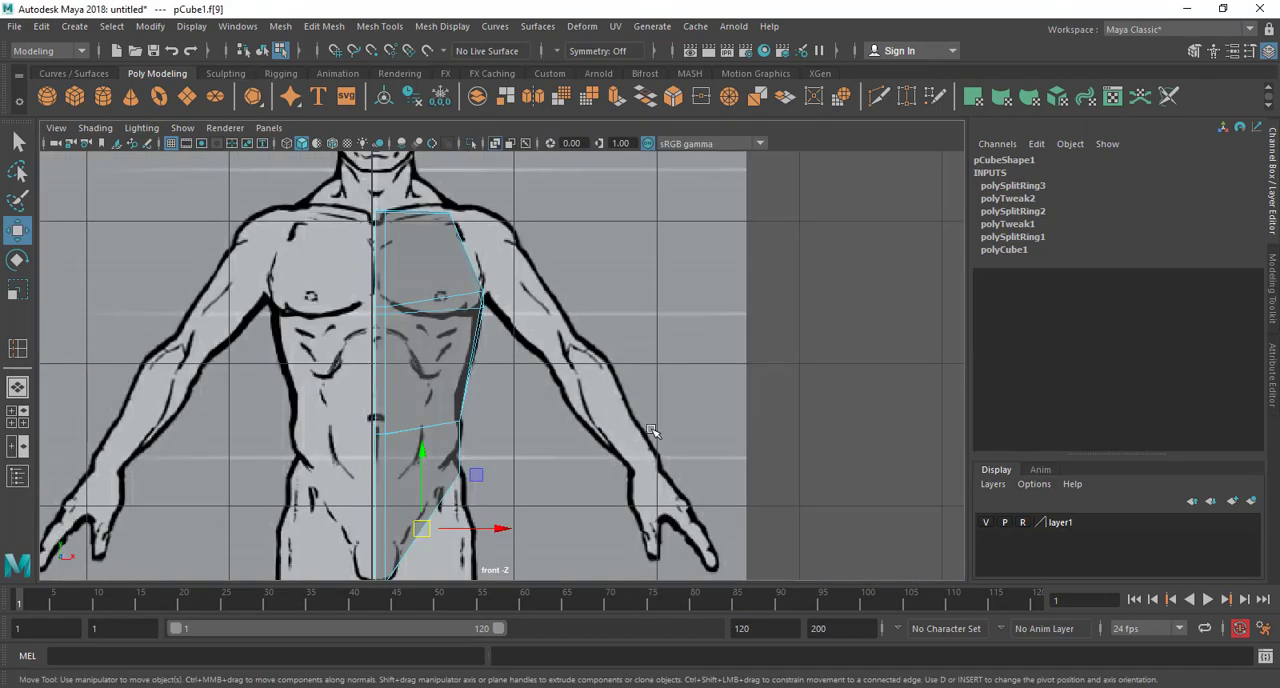
scroll(655, 277, "up", 3)
scroll(408, 366, "down", 3)
scroll(412, 368, "up", 2)
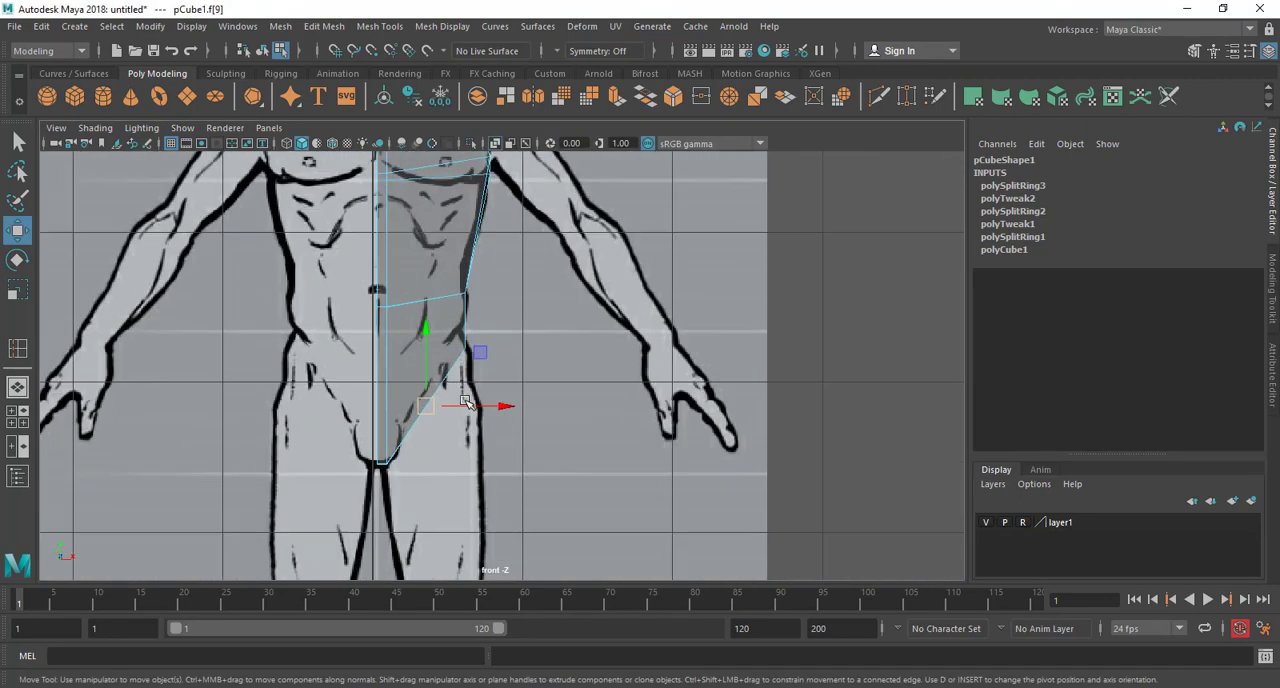
middle_click_drag(461, 389, 484, 295, "alt")
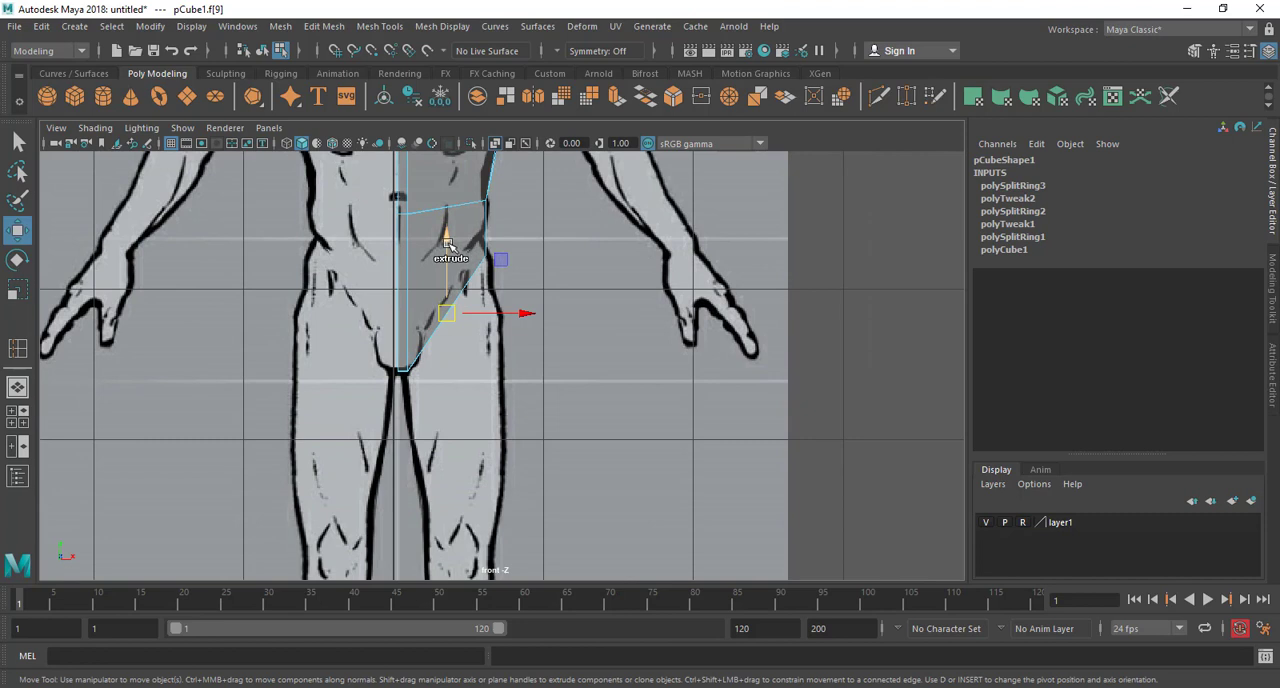
left_click_drag(447, 245, 448, 405, "shift")
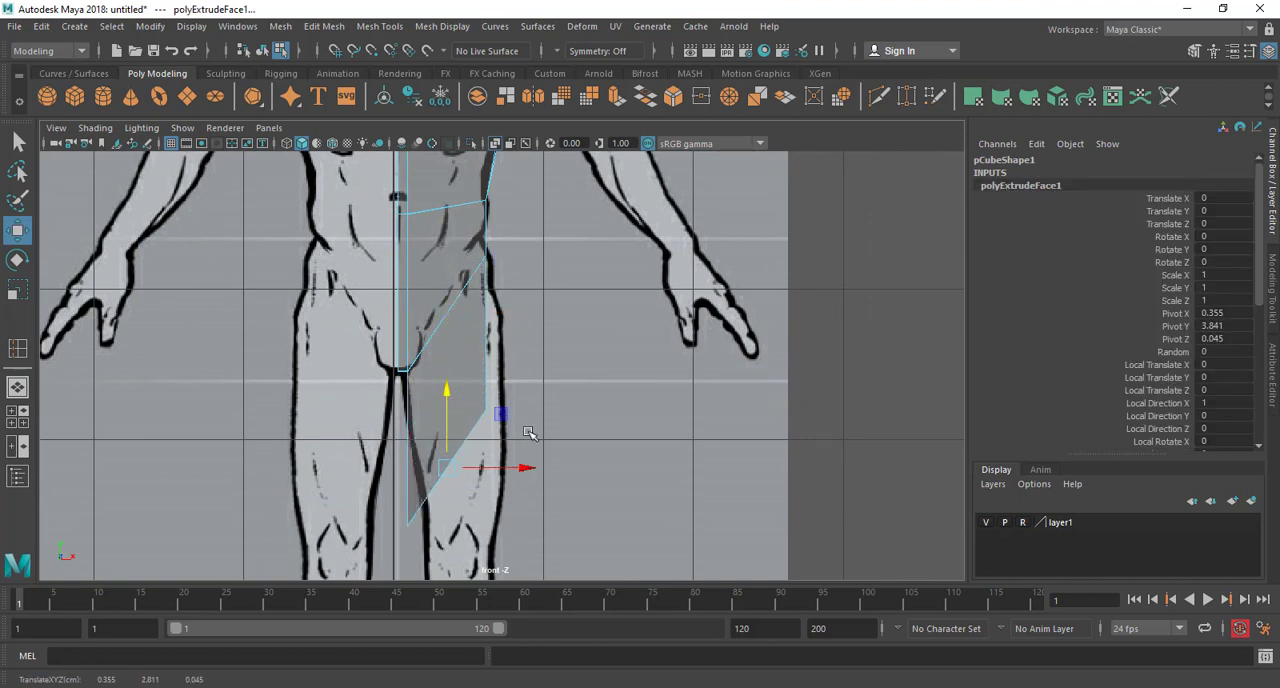
Fit the extruded face's inner vertices to the inner thigh and its outer ones to the outer thigh, about X 0.727, Y 3.236
middle_click_drag(529, 432, 557, 380, "alt")
scroll(557, 380, "up", 1)
left_click_drag(463, 423, 480, 383)
middle_click_drag(520, 393, 530, 427, "alt")
scroll(528, 428, "up", 2)
right_click_drag(470, 243, 367, 241)
left_click_drag(407, 462, 486, 548)
left_click_drag(438, 507, 428, 437)
left_click_drag(590, 309, 551, 389)
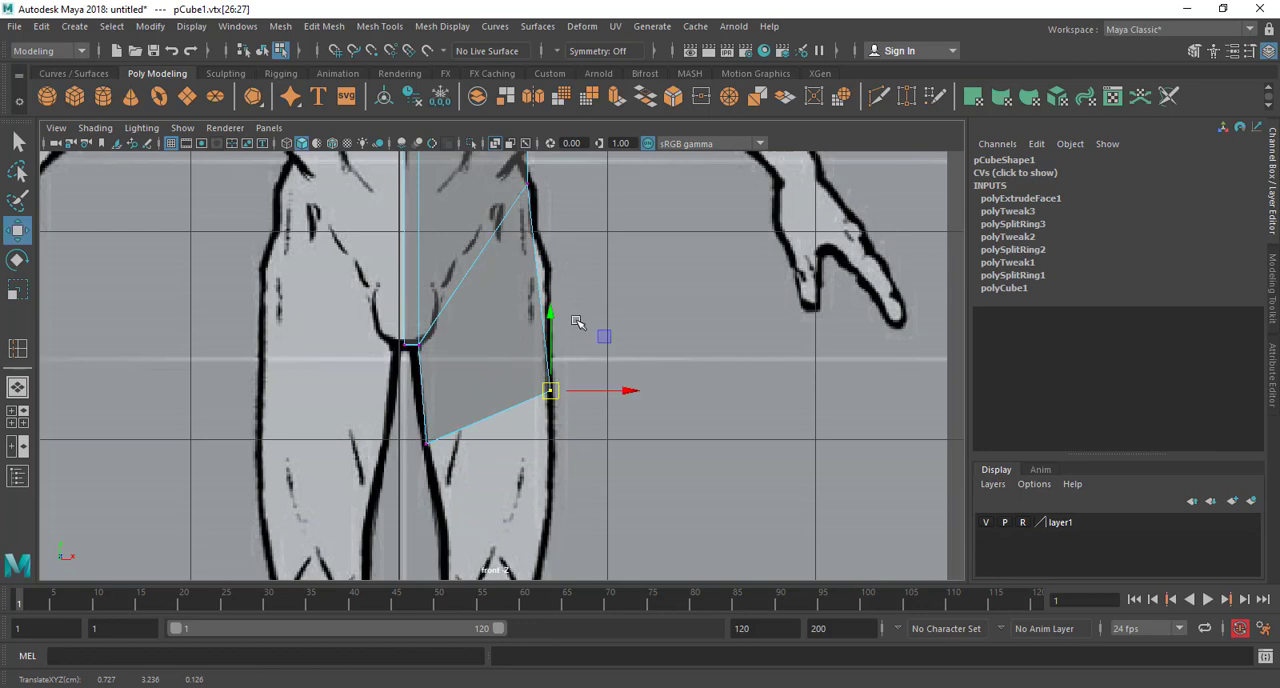
Select the leg's lower end face and extrude it straight down the thigh to just above the knee
middle_click_drag(580, 300, 596, 307, "alt")
right_click_drag(532, 321, 532, 292)
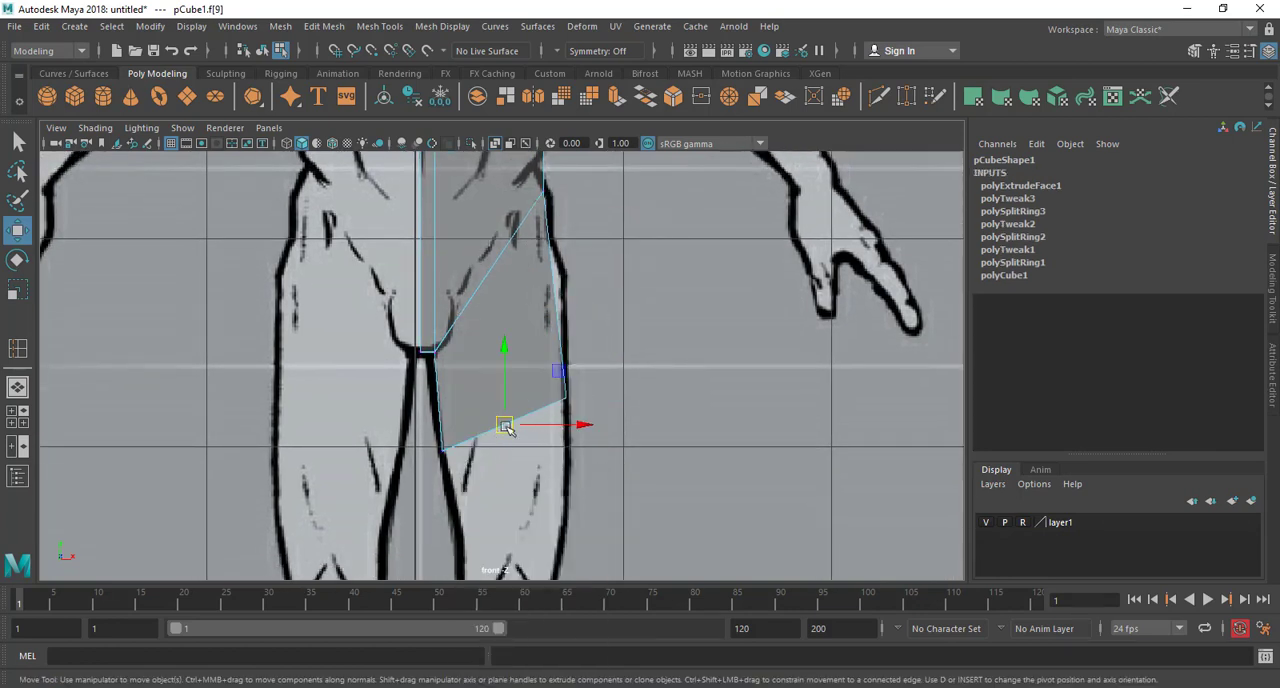
middle_click_drag(564, 413, 478, 287, "alt")
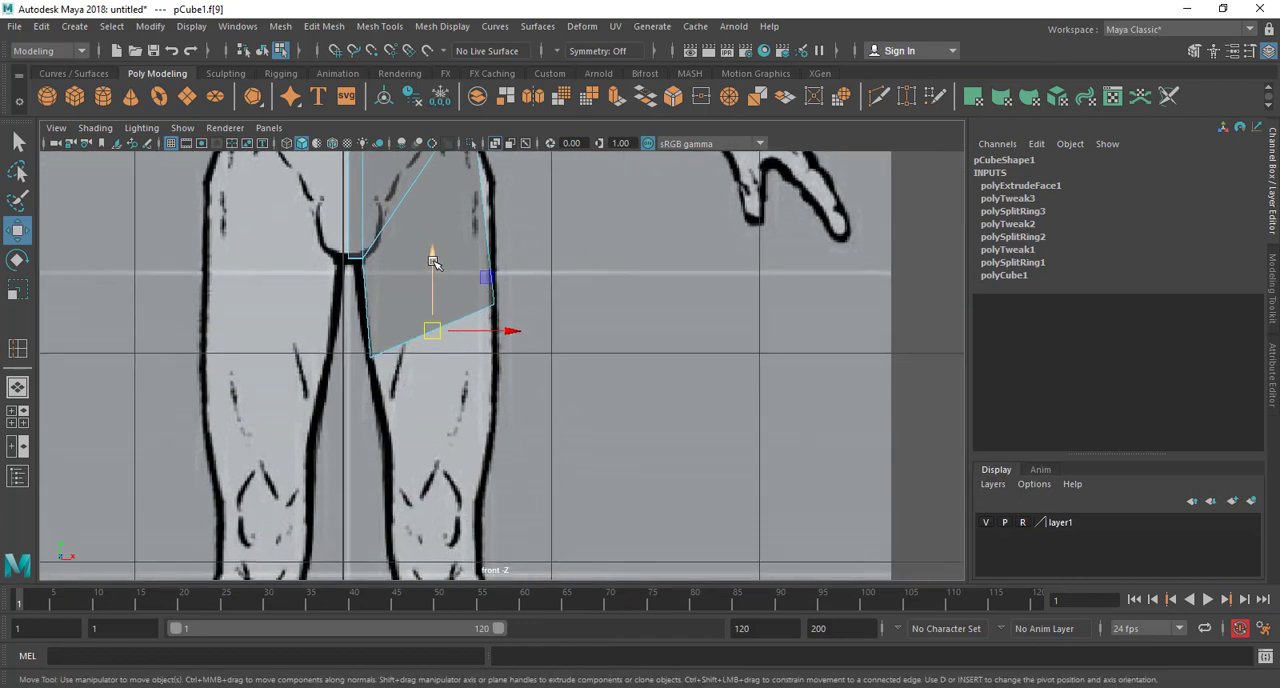
left_click_drag(434, 262, 443, 405, "shift")
scroll(511, 431, "up", 1)
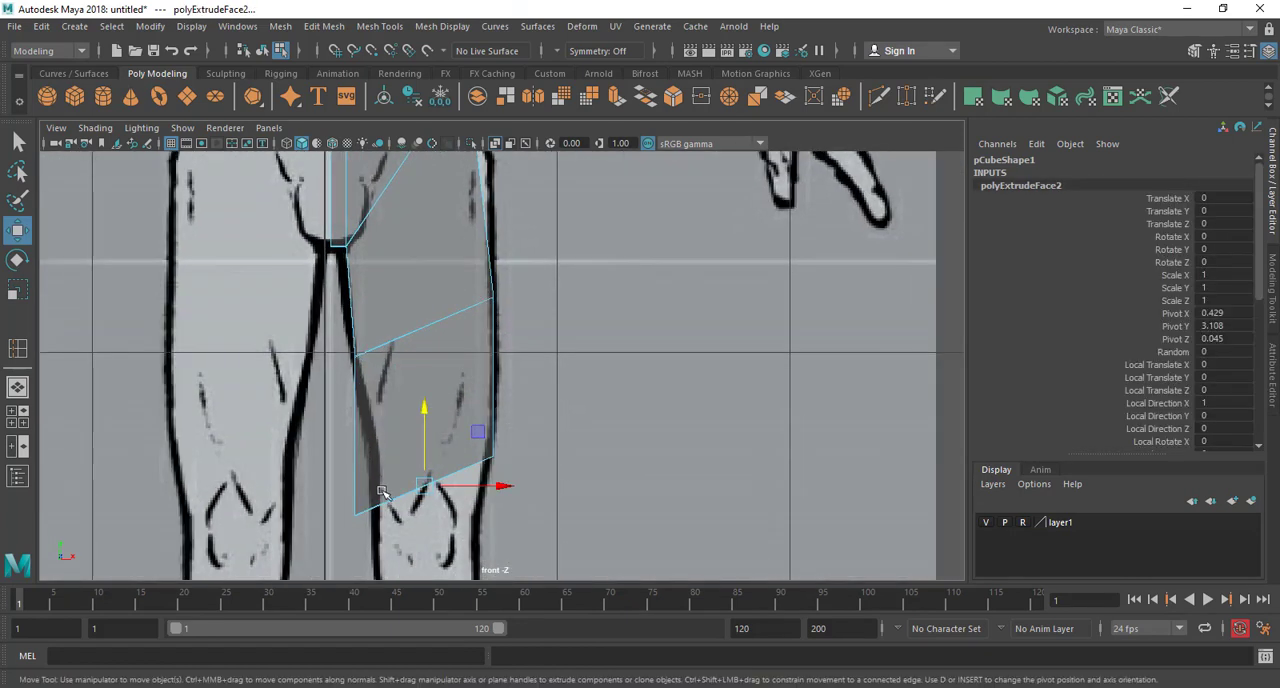
Fit the extruded end's inner and outer vertices to the thigh outline just above the knee, nearly levelling its lower edge
right_click_drag(381, 492, 345, 497)
left_click_drag(381, 551, 373, 486)
mouse_move(531, 415)
left_mouse_down()
mouse_move(467, 488)
mouse_move(497, 480)
left_mouse_up()
Select the leg's lower end face and extrude it three times down through the knee to about Y 1.881
right_click_drag(417, 388, 417, 293)
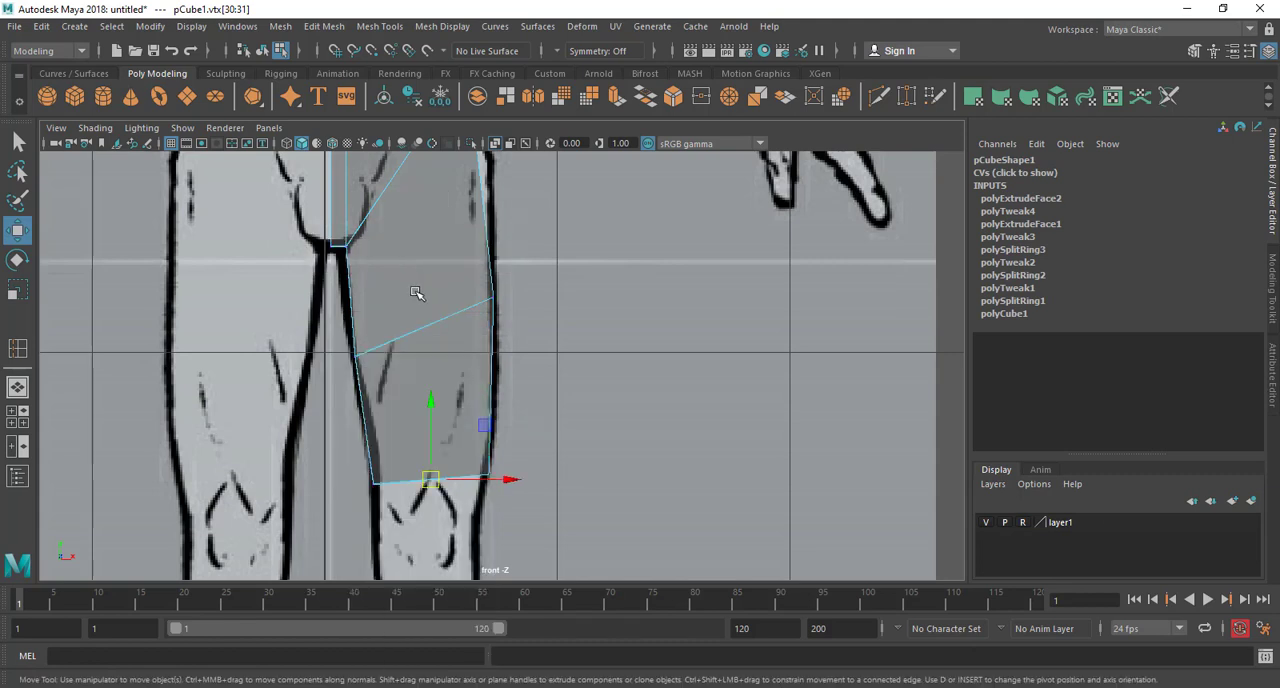
middle_click_drag(457, 427, 468, 291, "alt")
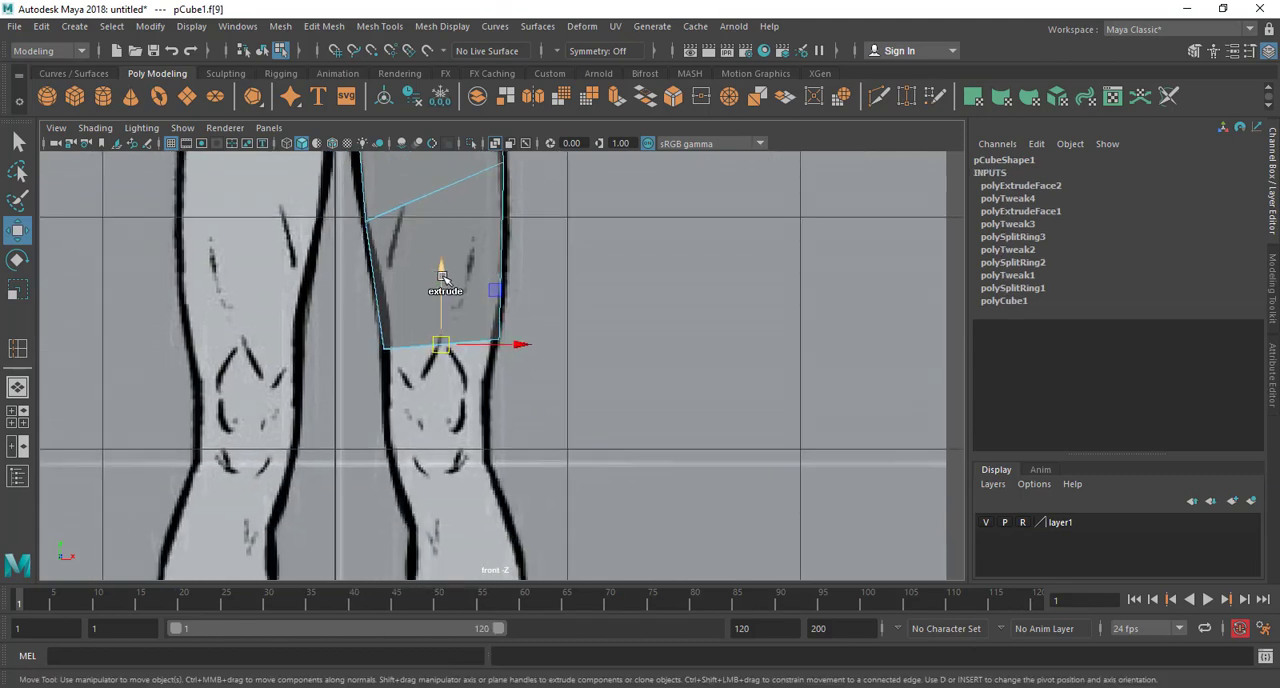
left_click_drag(442, 277, 446, 322, "shift")
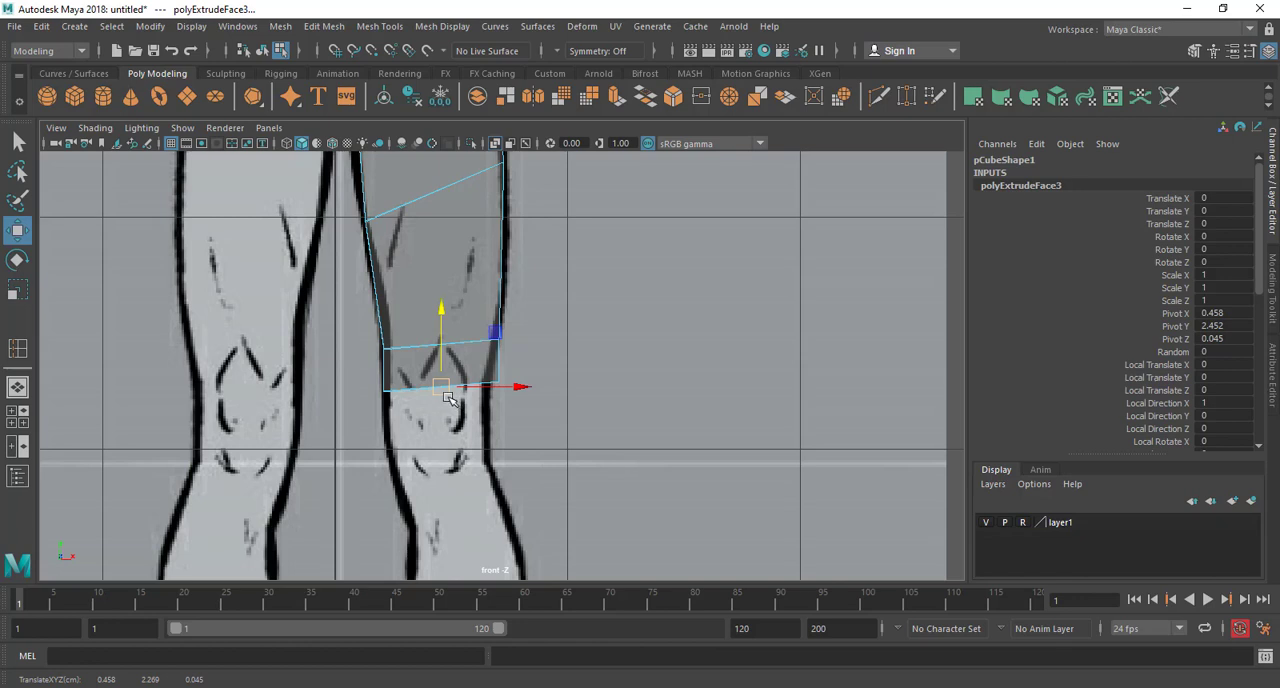
left_click_drag(437, 322, 444, 412, "shift")
middle_click_drag(544, 414, 508, 326, "alt")
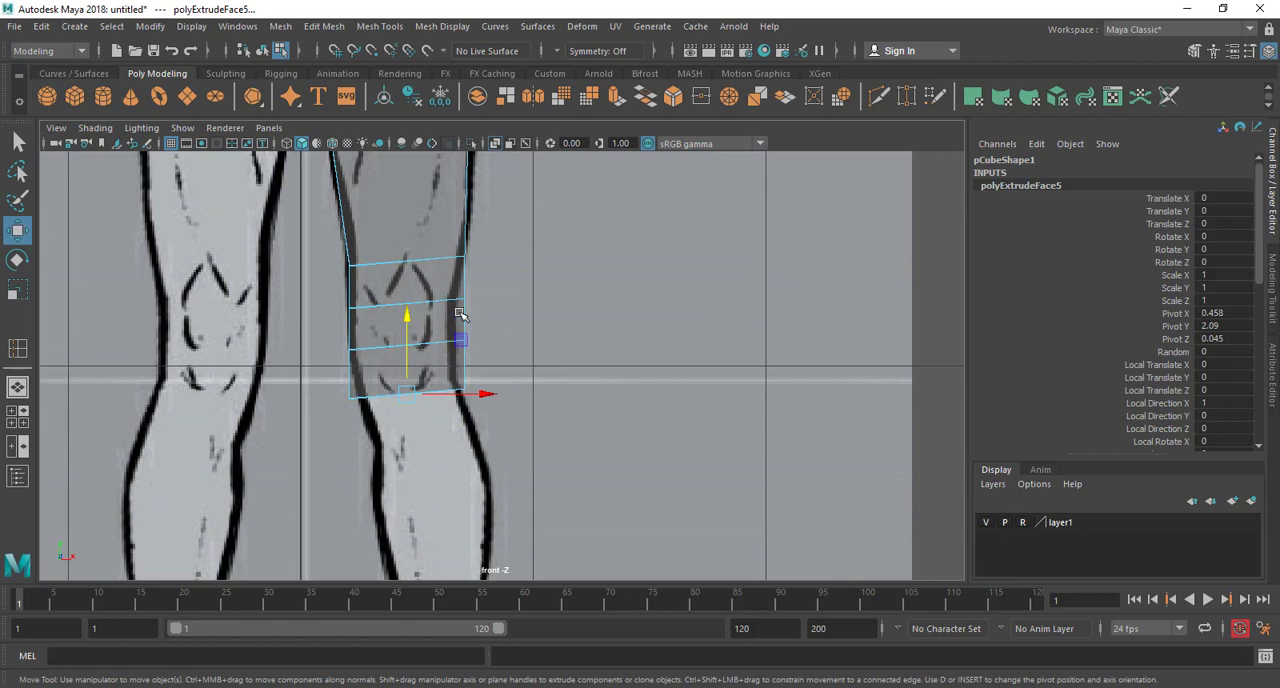
Extrude the leg's end face from below the knee straight down to the ankle
scroll(440, 385, "down", 5)
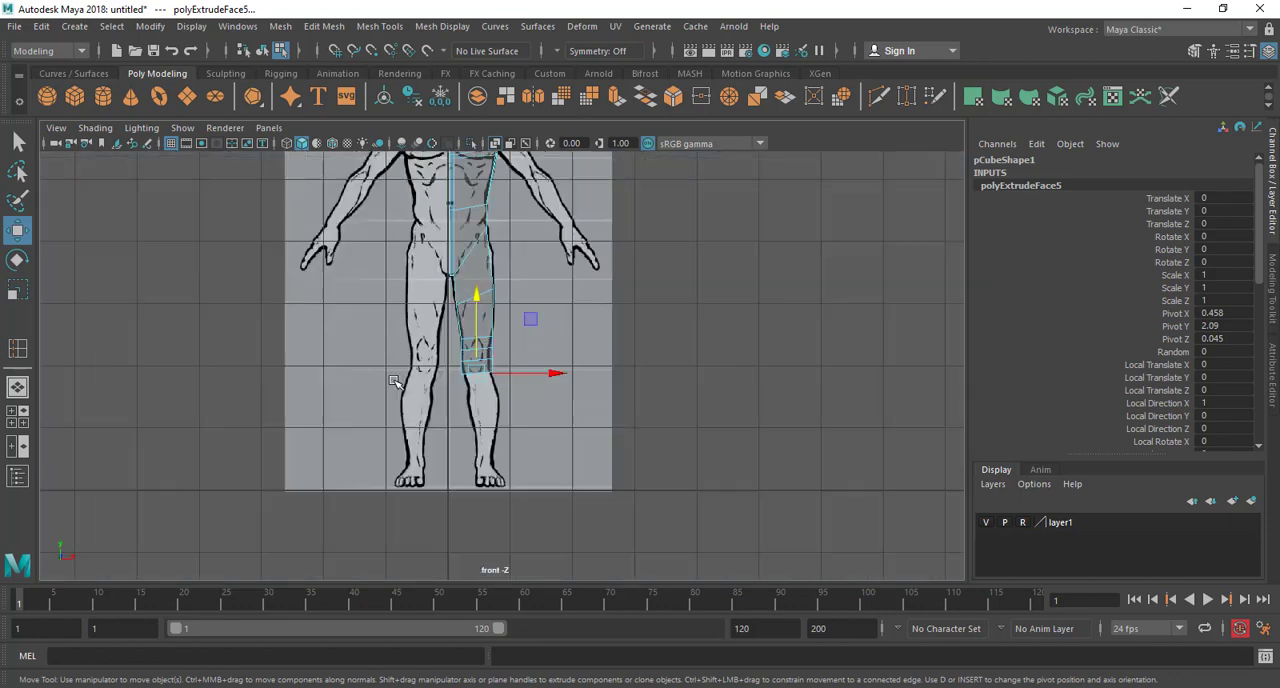
scroll(460, 330, "up", 4)
middle_click_drag(467, 327, 458, 250, "alt")
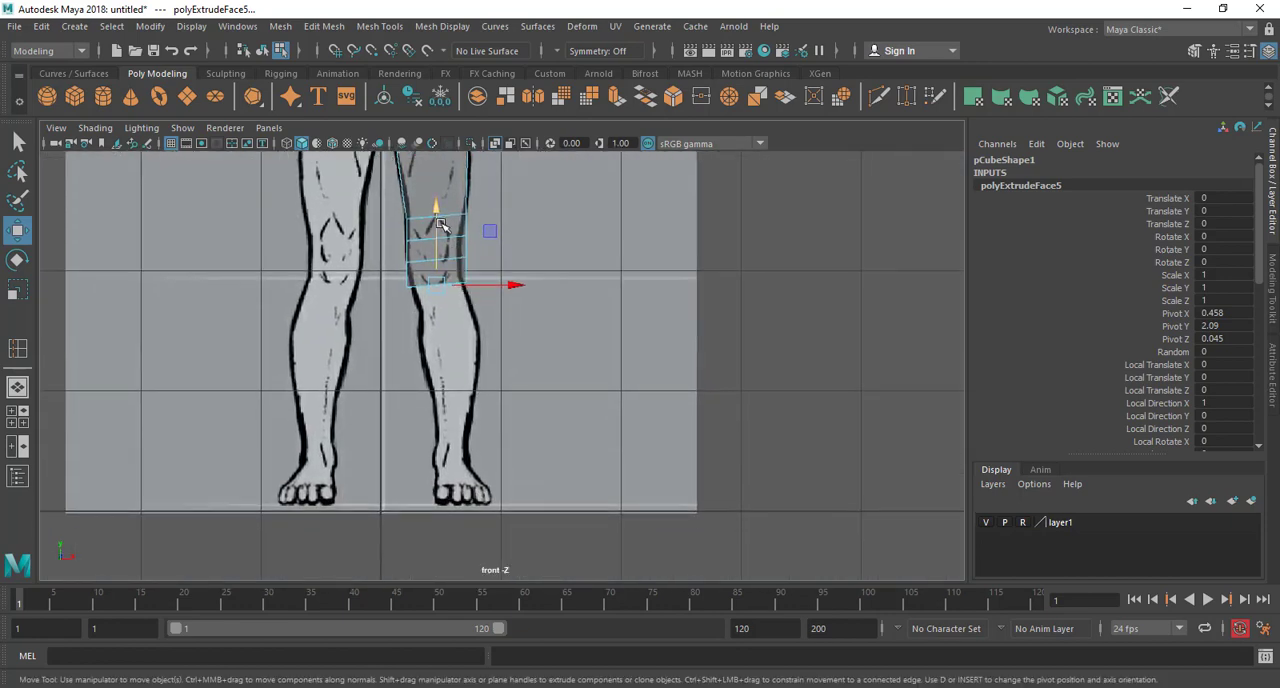
left_click_drag(435, 225, 487, 490, "shift")
scroll(487, 490, "up", 2)
Scale the ankle end face down to the ankle's width and move it outward over the ankle in the front view
key("r")
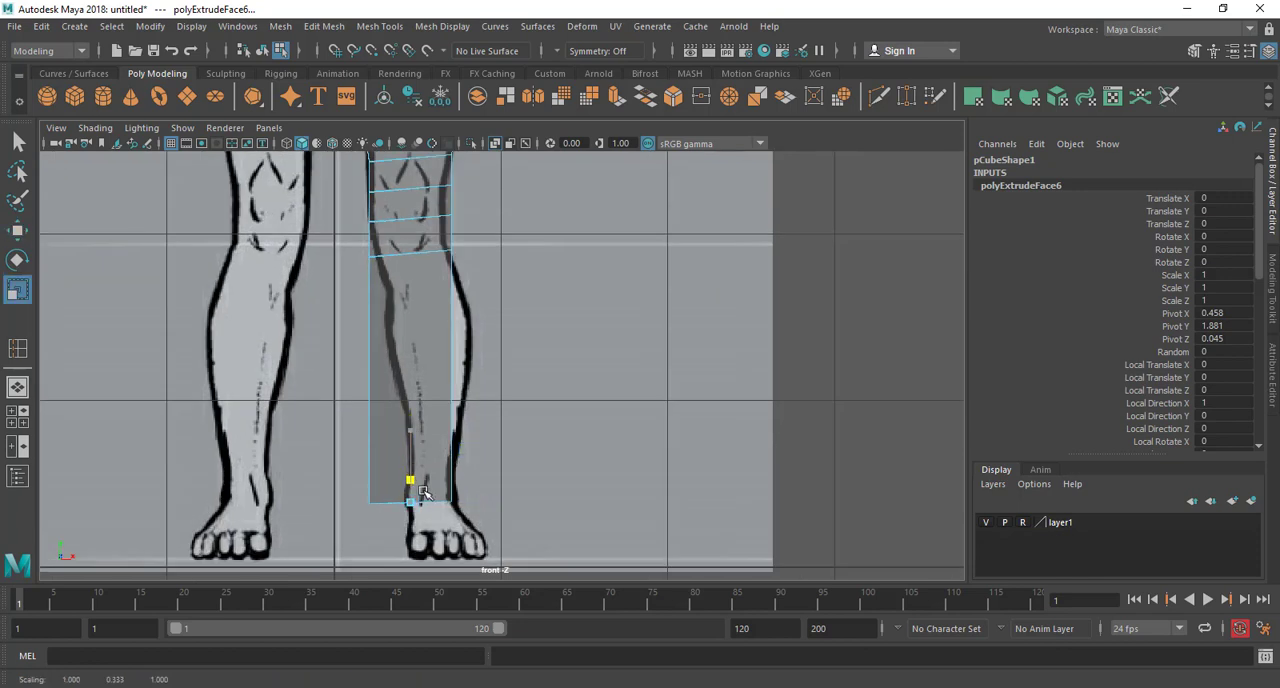
key("w")
key("e")
key("r")
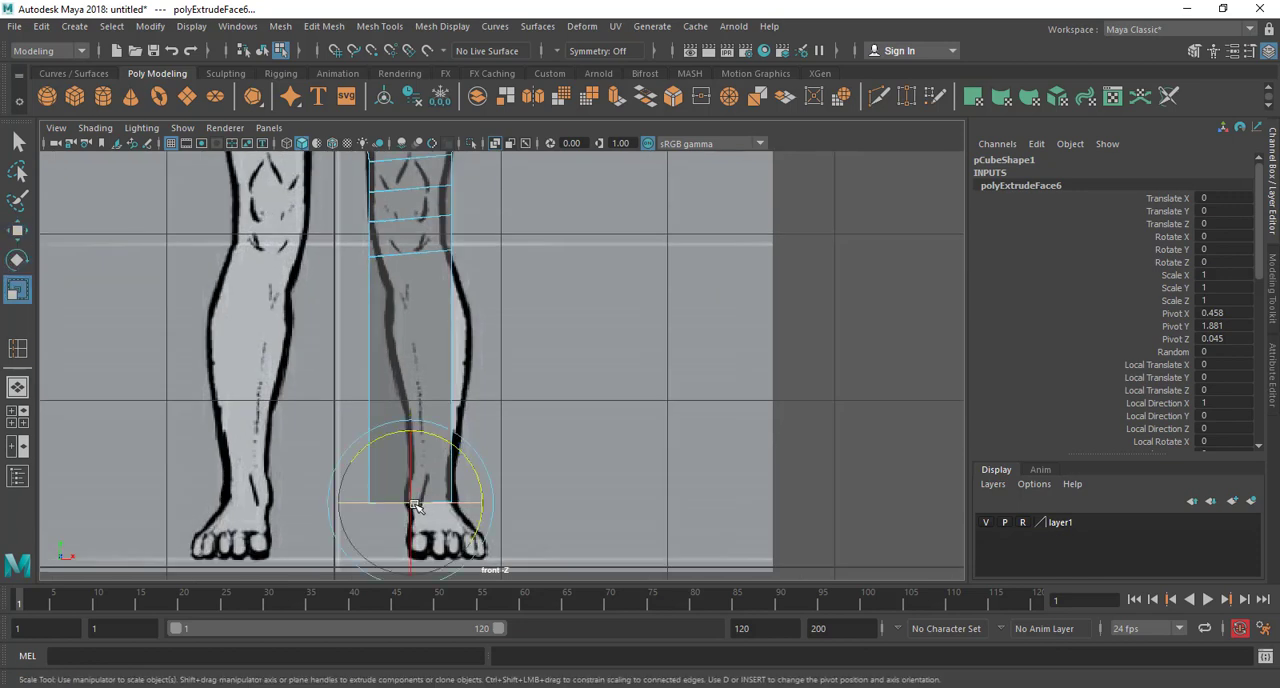
key("t")
key("w")
key("e")
key("r")
left_click_drag(414, 504, 368, 518)
key("w")
left_click_drag(450, 502, 473, 500)
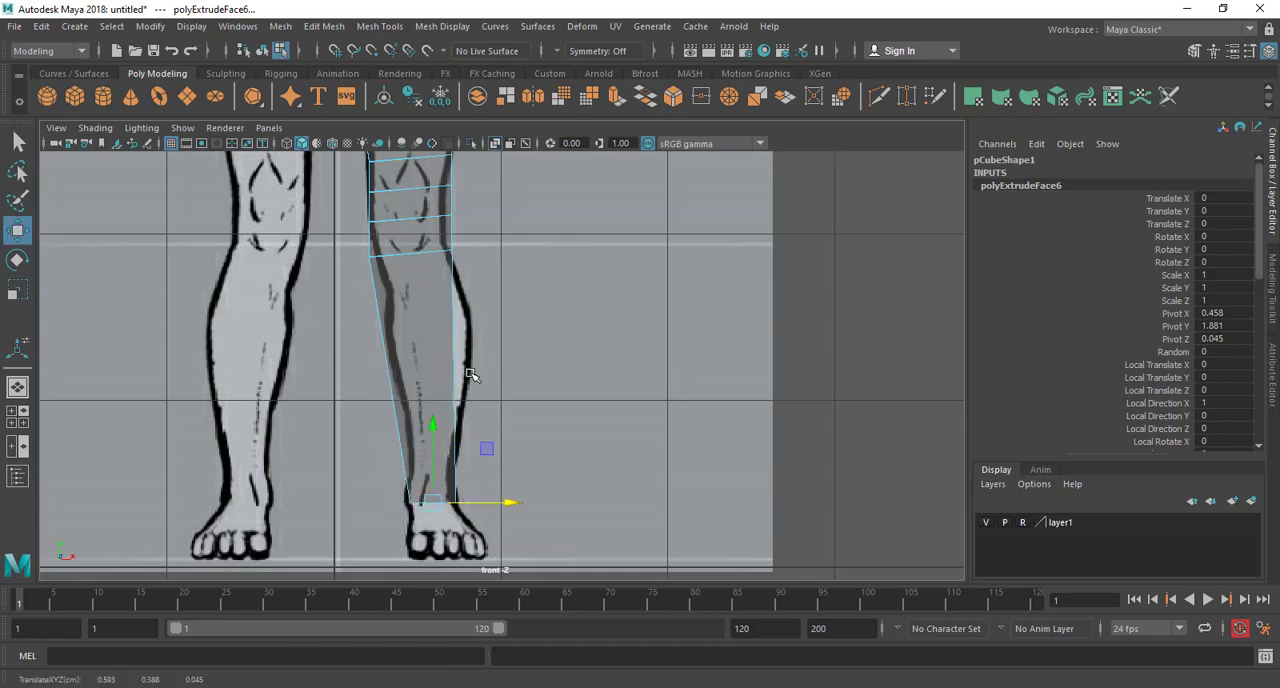
Nudge the ankle end face slightly inward to about X 0.577, Y 0.388
middle_click_drag(468, 251, 503, 349, "alt")
scroll(515, 366, "up", 2)
scroll(565, 414, "down", 12)
scroll(561, 418, "up", 1)
middle_click_drag(542, 414, 538, 383, "alt")
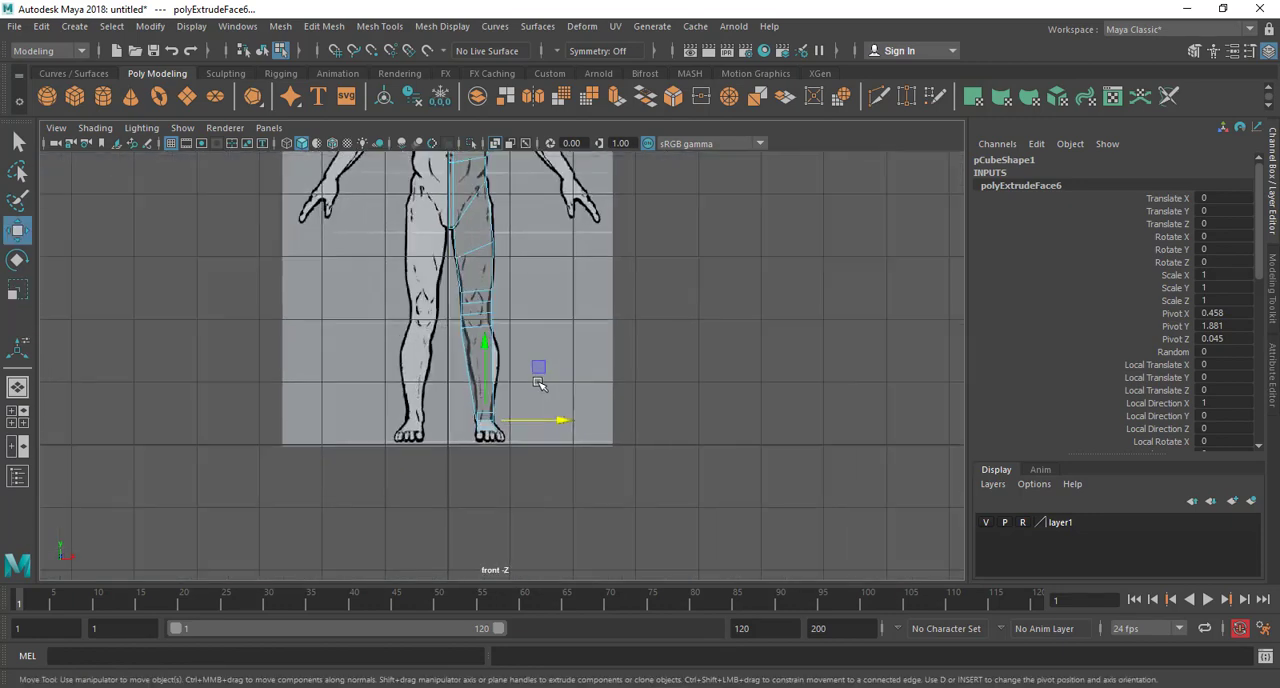
scroll(538, 383, "up", 4)
scroll(452, 391, "down", 5)
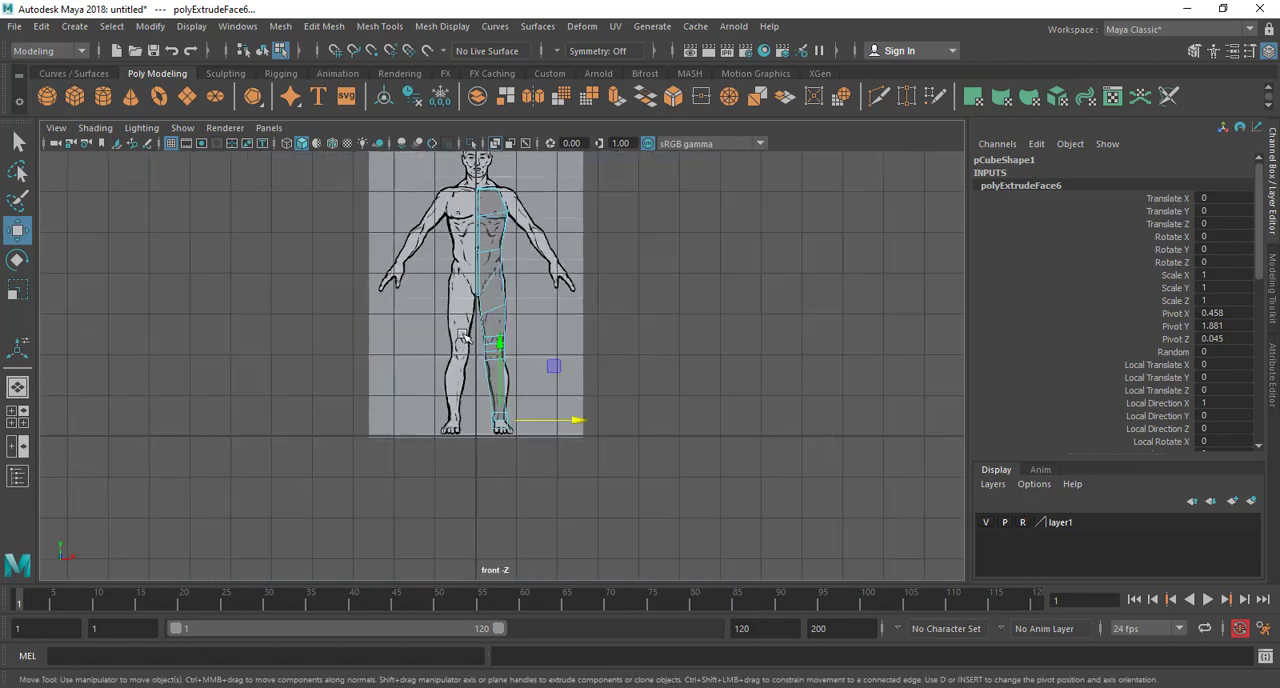
scroll(466, 385, "up", 8)
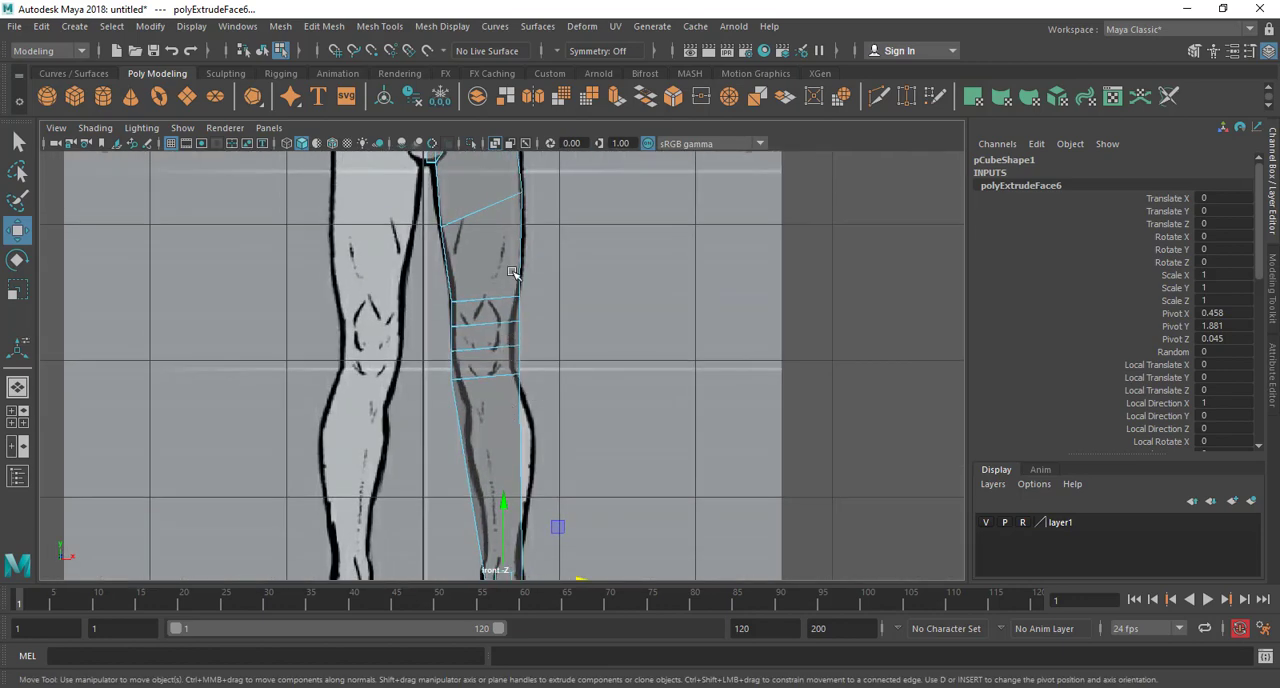
middle_click_drag(540, 391, 499, 263, "alt")
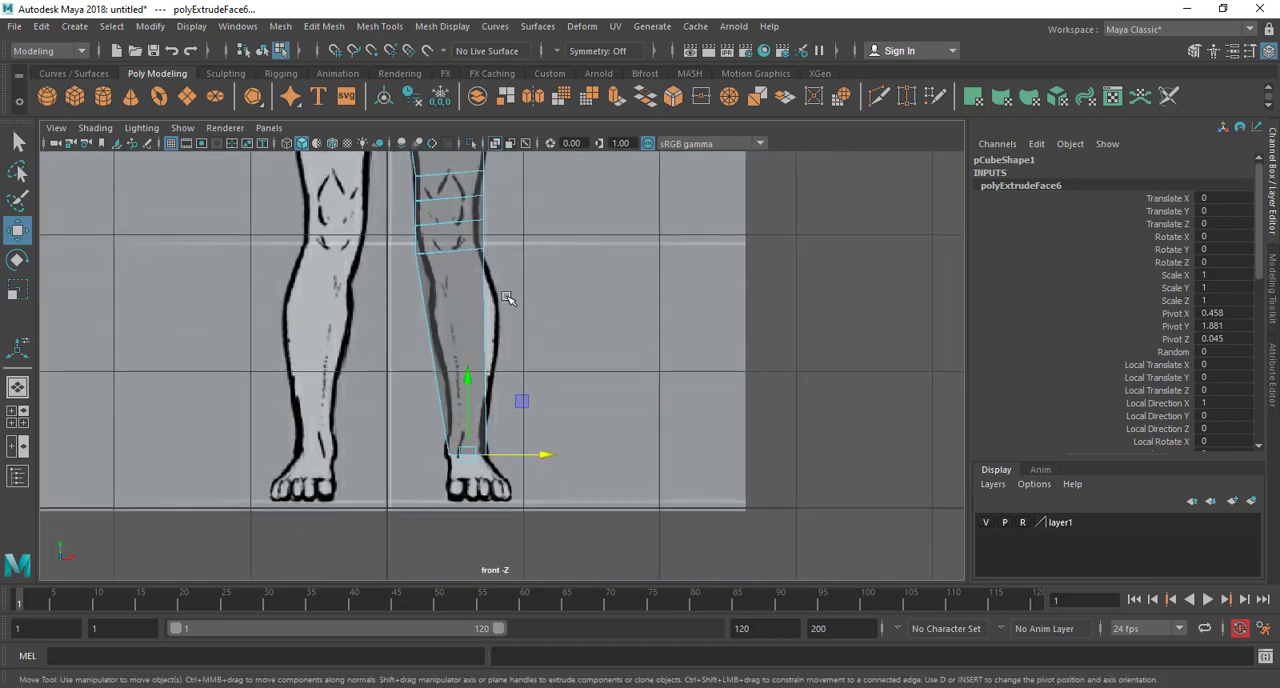
scroll(509, 322, "up", 1)
left_click_drag(496, 464, 492, 465)
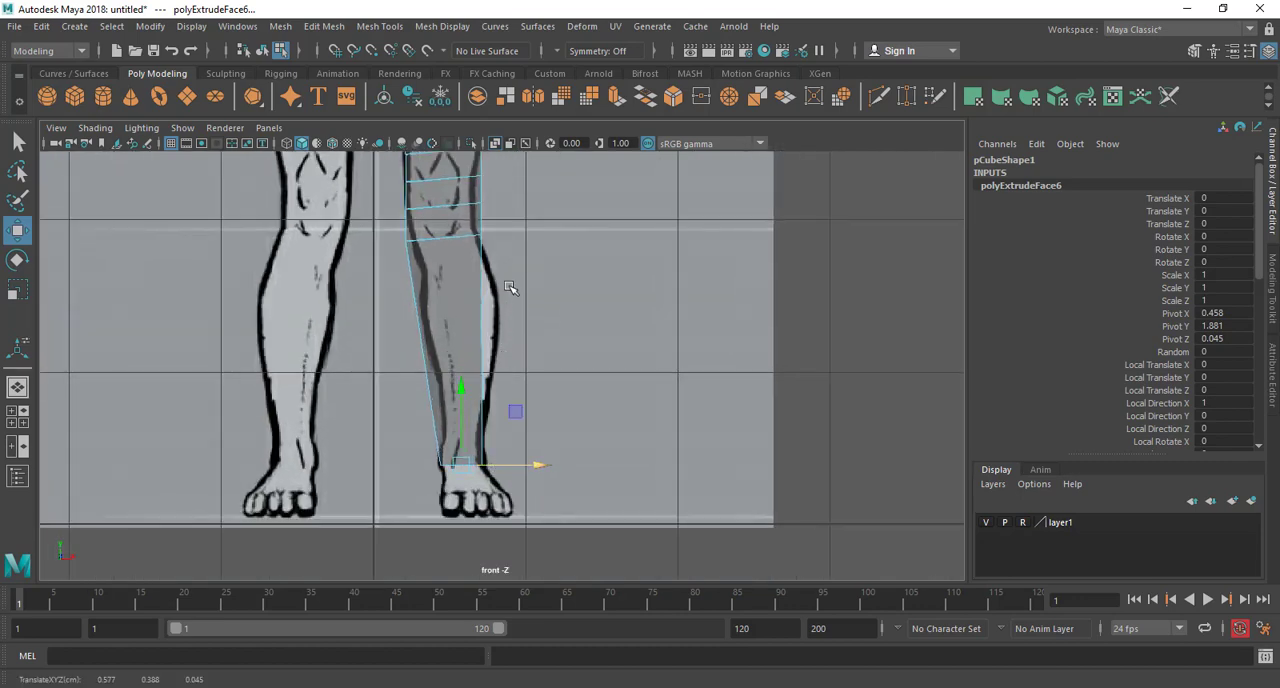
Maximize the side view on the hip and thigh and switch the mesh to vertex selection
middle_click_drag(514, 289, 512, 455, "alt")
scroll(515, 430, "up", 2)
middle_click_drag(448, 204, 472, 191, "alt")
scroll(517, 351, "up", 2)
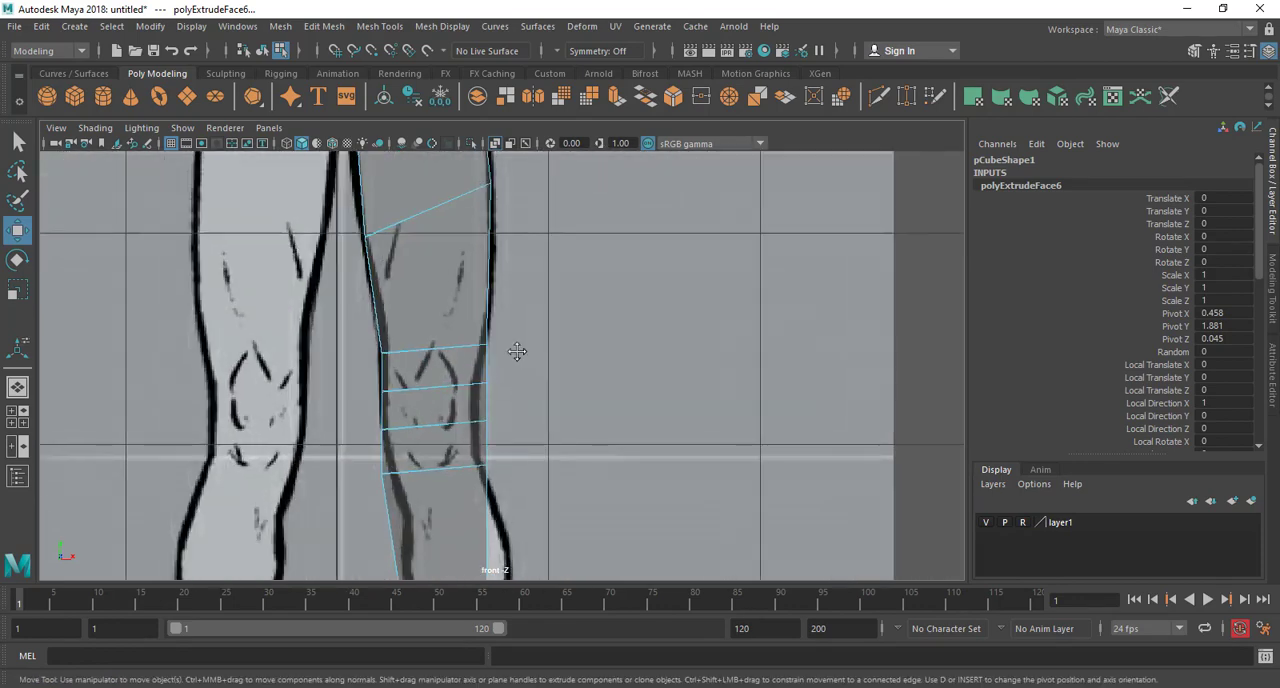
middle_click_drag(477, 456, 478, 372, "alt")
key("space")
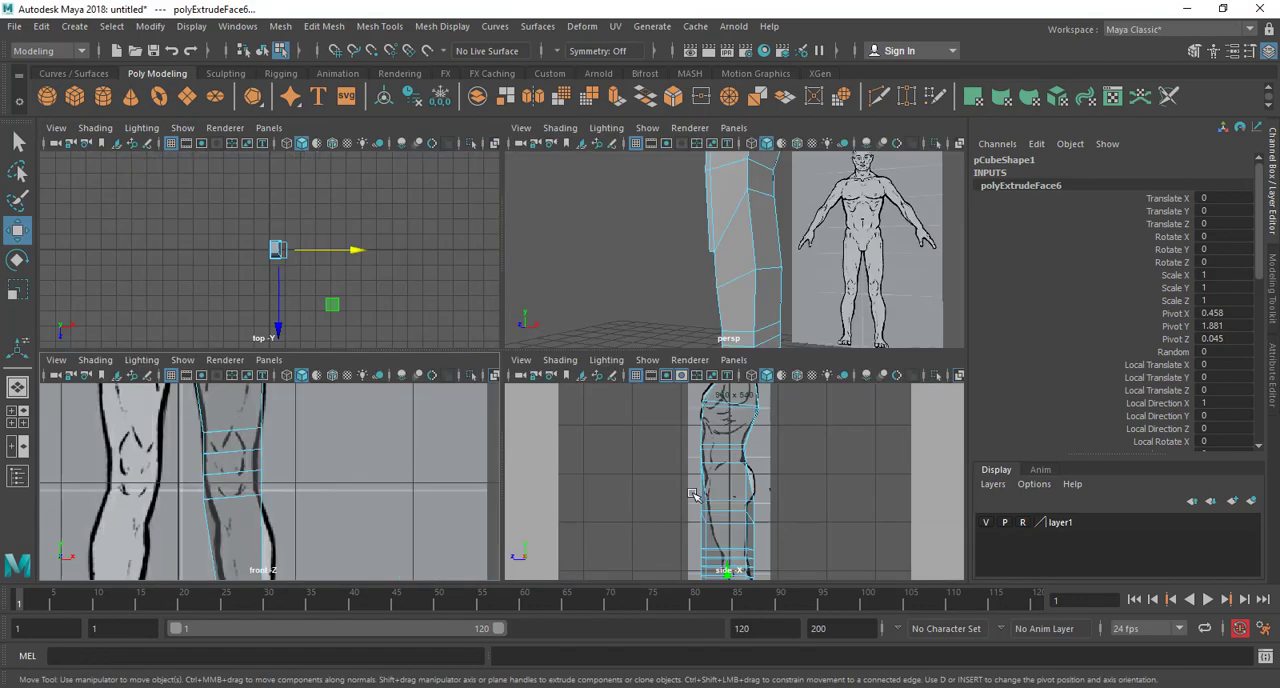
key("space")
middle_click_drag(697, 474, 734, 309, "alt")
scroll(697, 389, "down", 3)
scroll(708, 450, "up", 1)
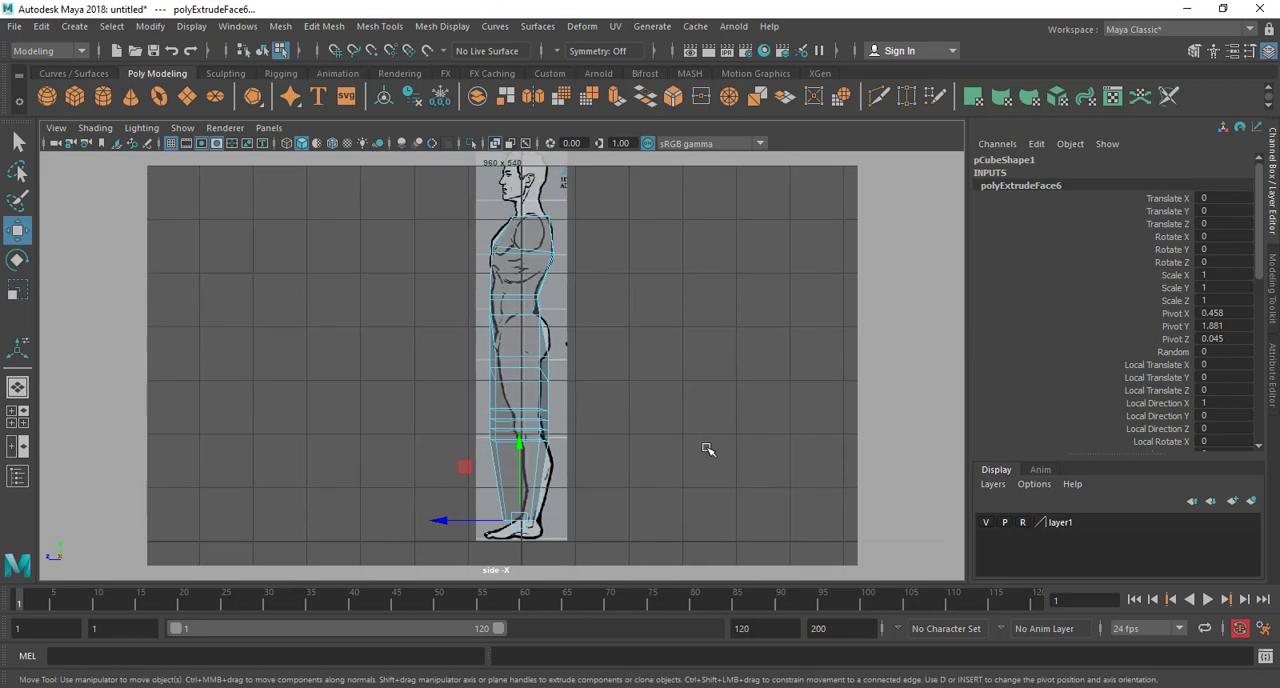
scroll(612, 367, "up", 3)
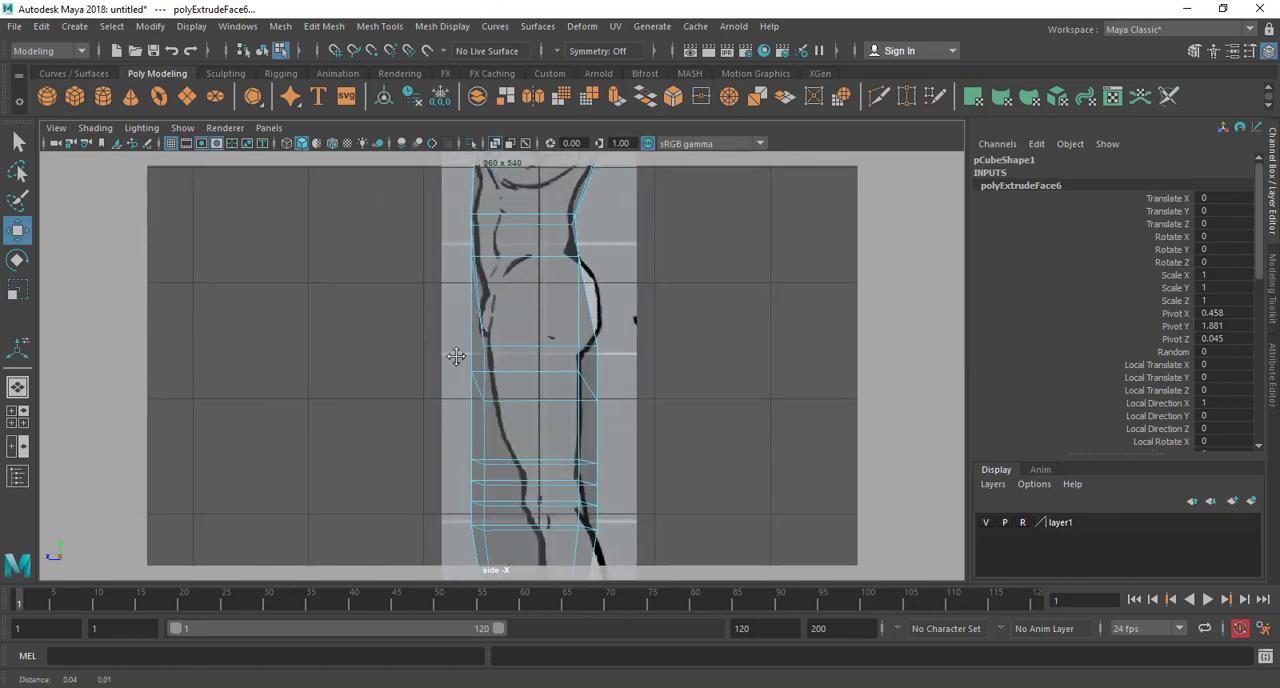
middle_click_drag(457, 357, 357, 394, "alt")
right_click_drag(412, 243, 335, 243)
scroll(400, 400, "up", 2)
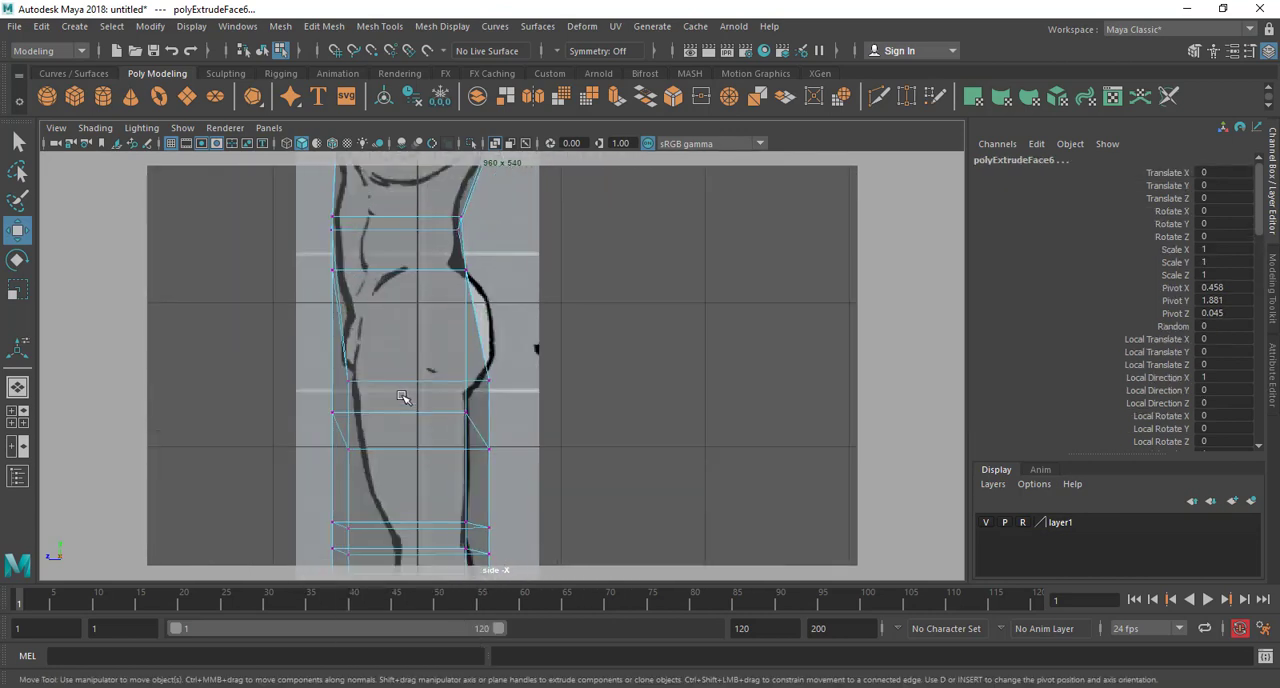
Fit the upper thigh ring's front and back vertices to the side outline and raise the rear hip vertex onto the lower buttock
left_click_drag(337, 467, 341, 466)
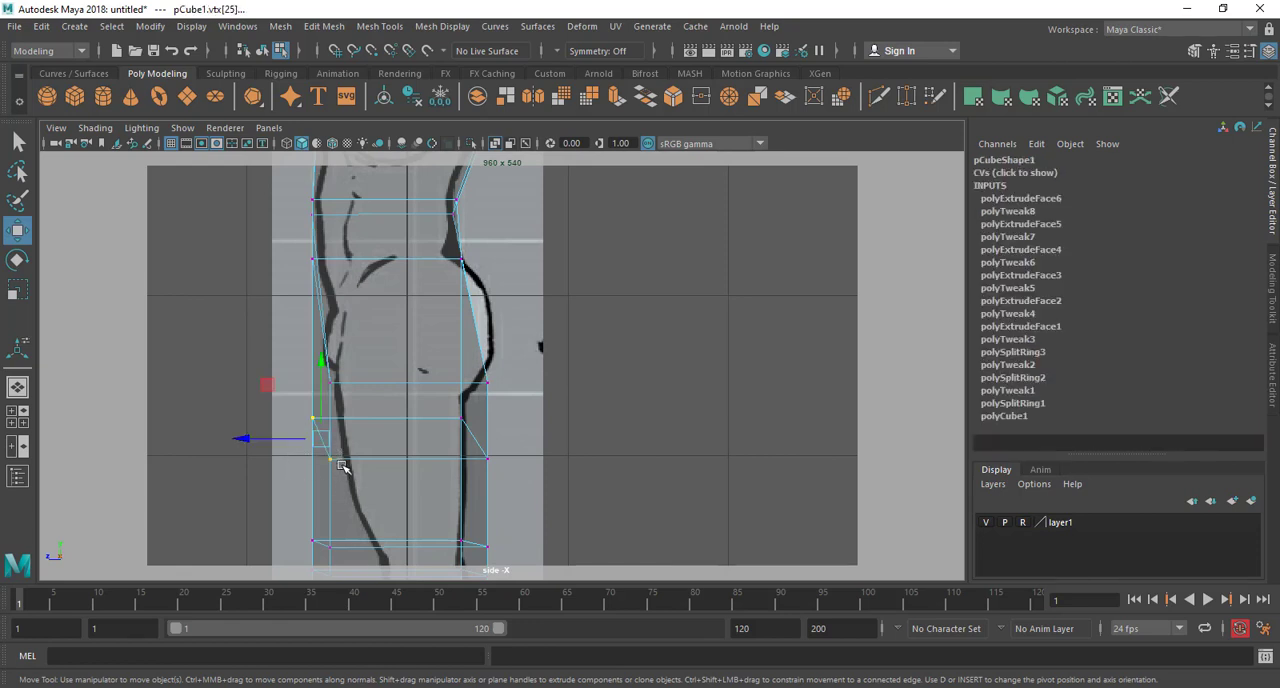
mouse_move(474, 428)
left_mouse_down()
mouse_move(457, 425)
mouse_move(495, 428)
left_mouse_up()
left_click_drag(389, 380, 392, 420)
left_click_drag(284, 449, 347, 457)
middle_click_drag(464, 481, 458, 456, "alt")
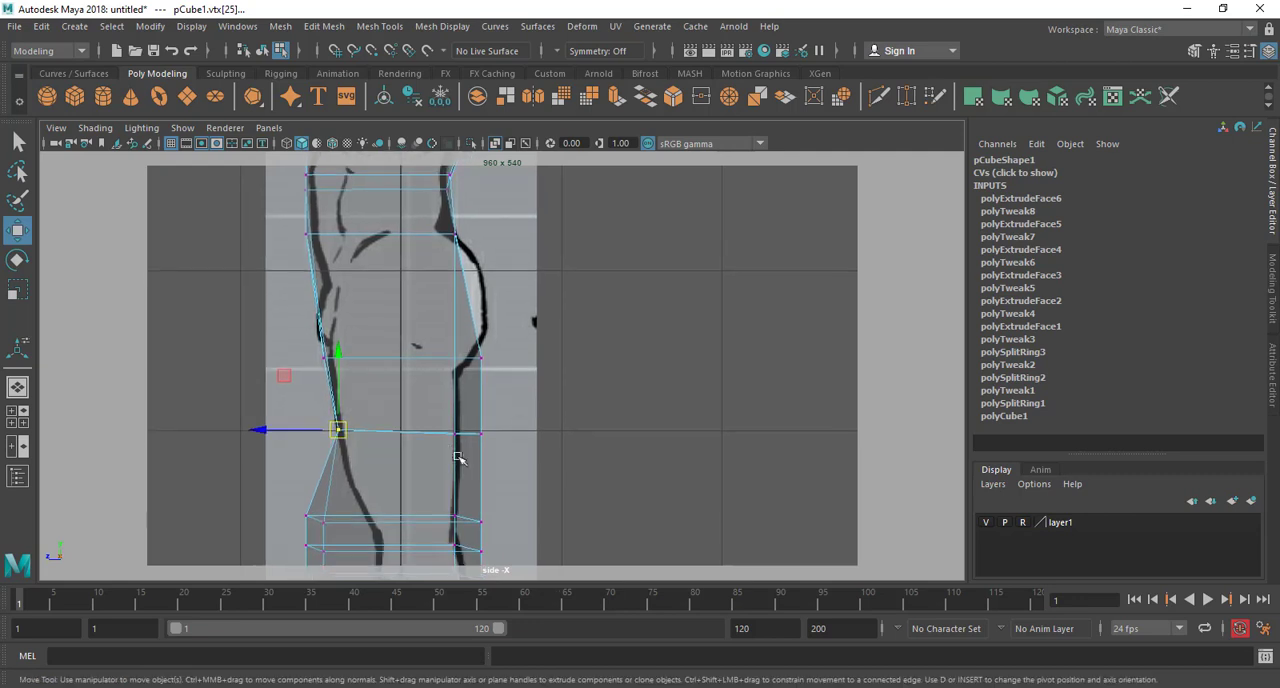
left_click_drag(468, 448, 455, 431)
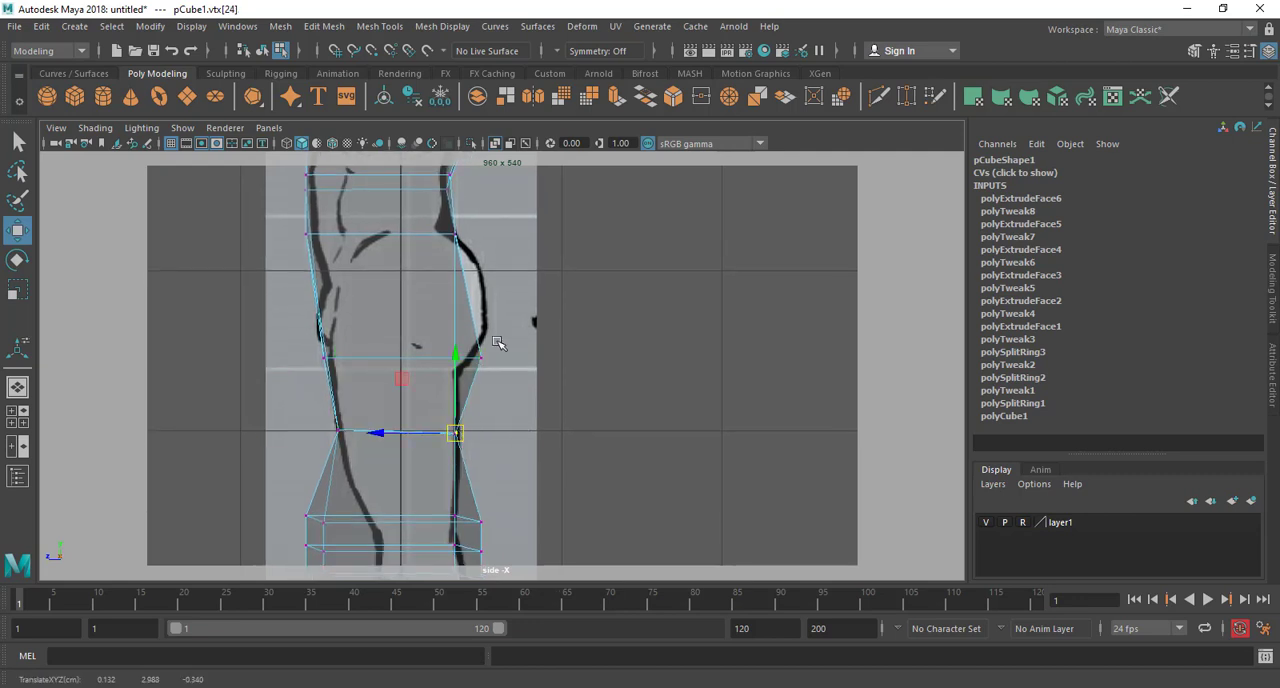
mouse_move(496, 341)
left_mouse_down()
mouse_move(470, 370)
mouse_move(479, 342)
left_mouse_up()
Align the inner and outer vertices of the four knee rings at the back and front, with the front ones at about Z 0.475
middle_click_drag(480, 419, 481, 279, "alt")
left_click_drag(473, 476, 473, 476)
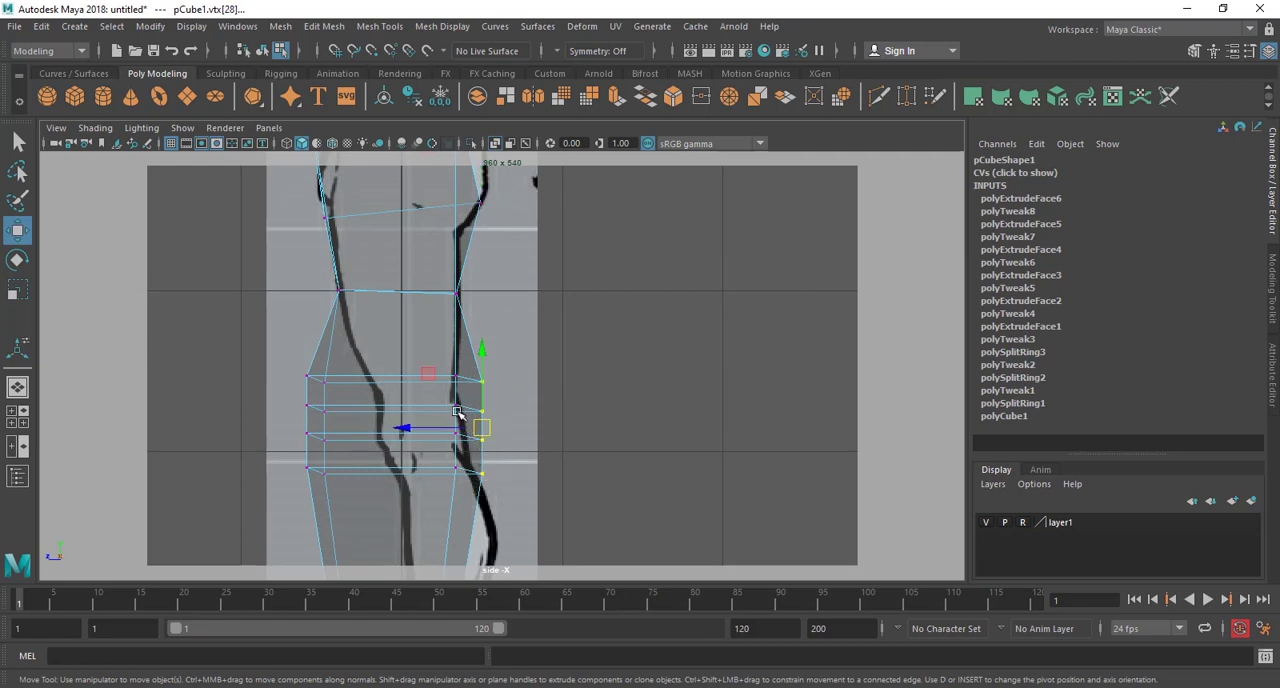
left_click_drag(443, 432, 417, 427)
left_click_drag(457, 349, 454, 346)
left_click_drag(279, 369, 316, 487)
left_click_drag(282, 419, 300, 423)
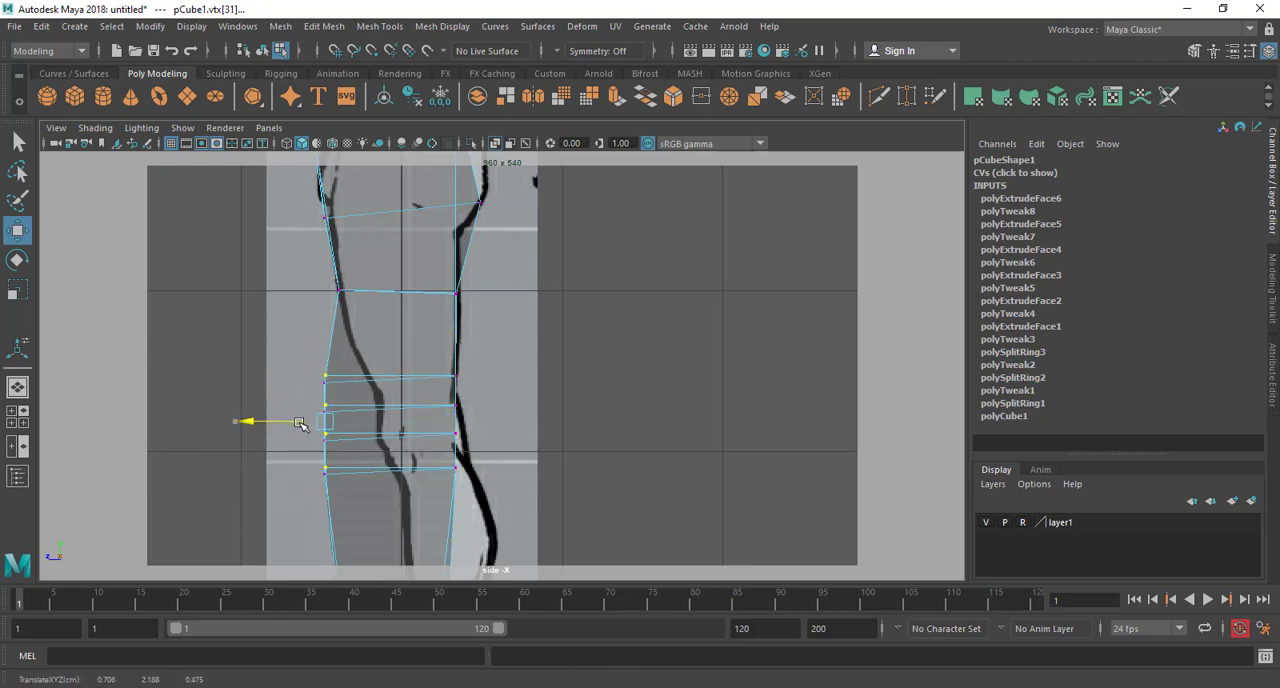
left_click_drag(326, 344, 327, 352)
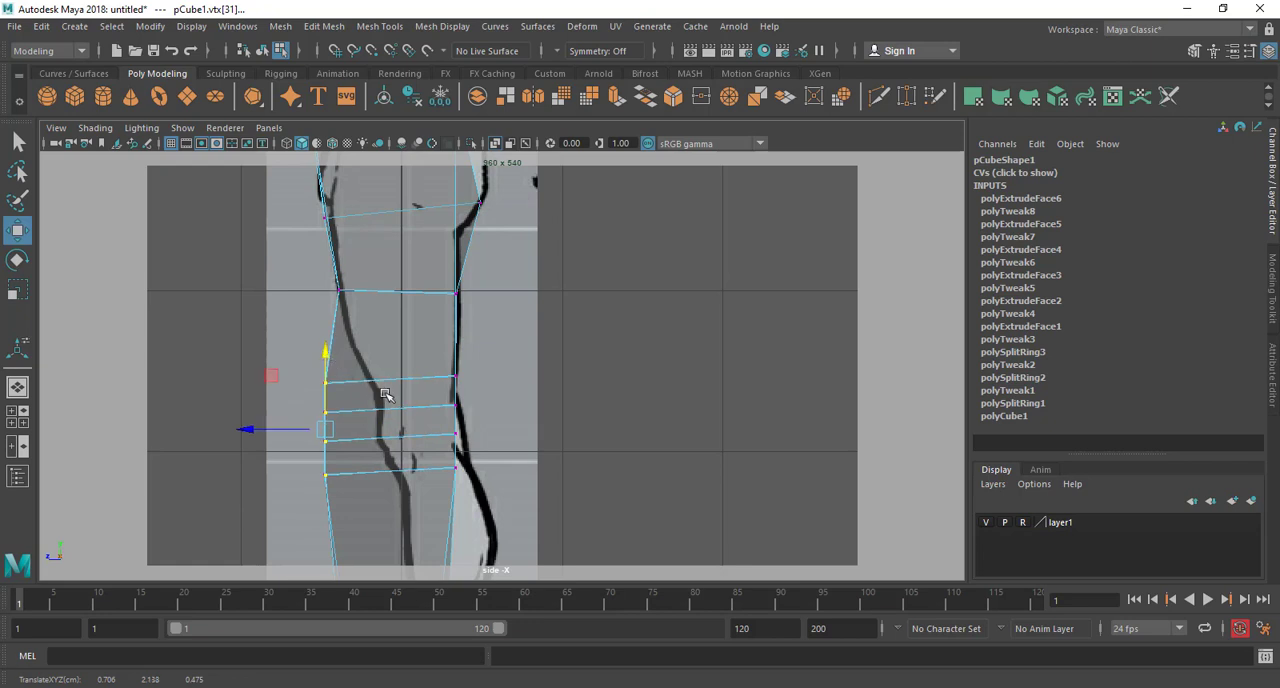
Move the front vertices of the four knee rings onto the kneecap and upper shin outline in the side view
middle_click_drag(386, 395, 422, 373, "alt")
left_click_drag(365, 385, 420, 413)
left_click(362, 418)
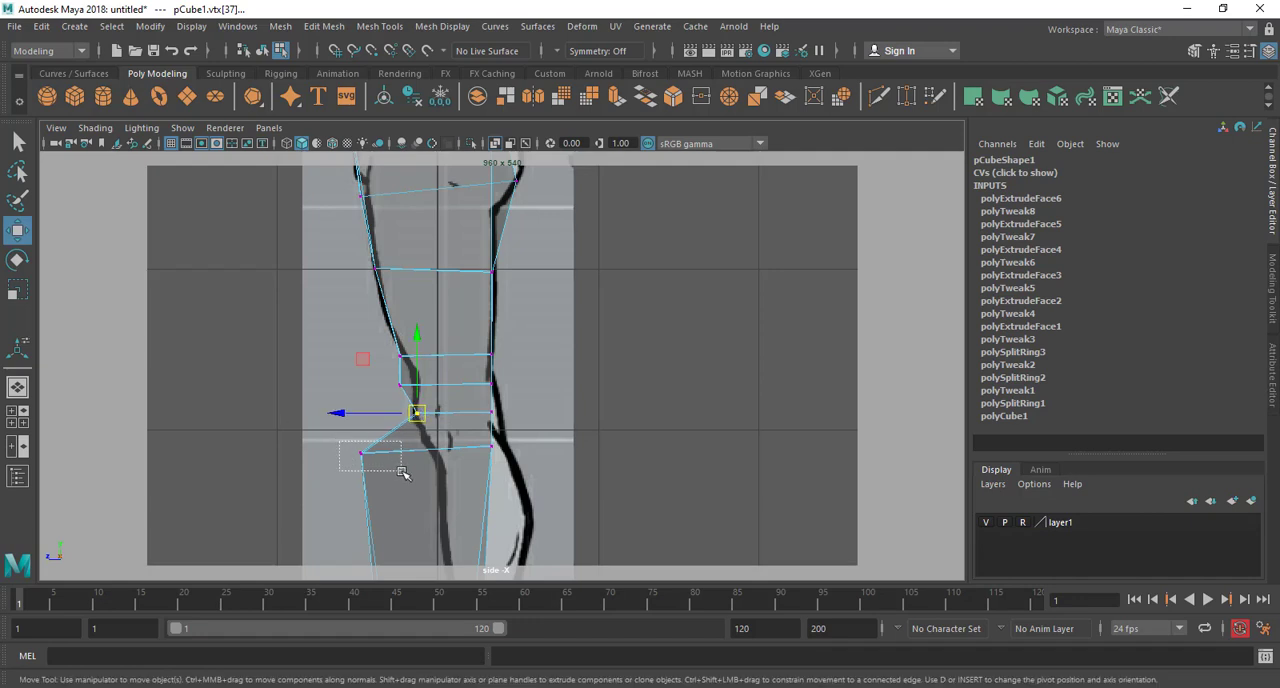
left_click(361, 453)
left_click_drag(361, 453, 432, 450)
left_click_drag(388, 372, 413, 399)
mouse_move(400, 385)
left_mouse_down()
mouse_move(417, 380)
mouse_move(426, 434)
left_mouse_up()
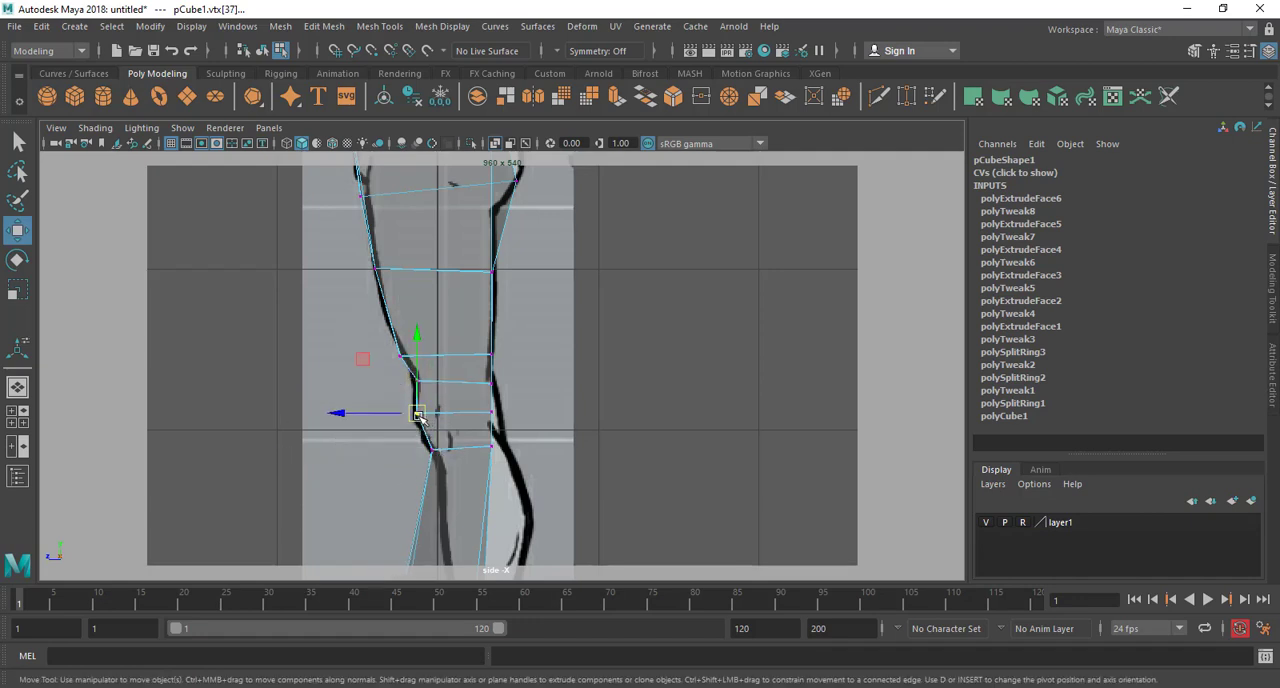
Fit the back vertices of the lower three knee rings to the rear knee outline, placing the lowest at about Y 1.930, Z -0.411
left_click(491, 412)
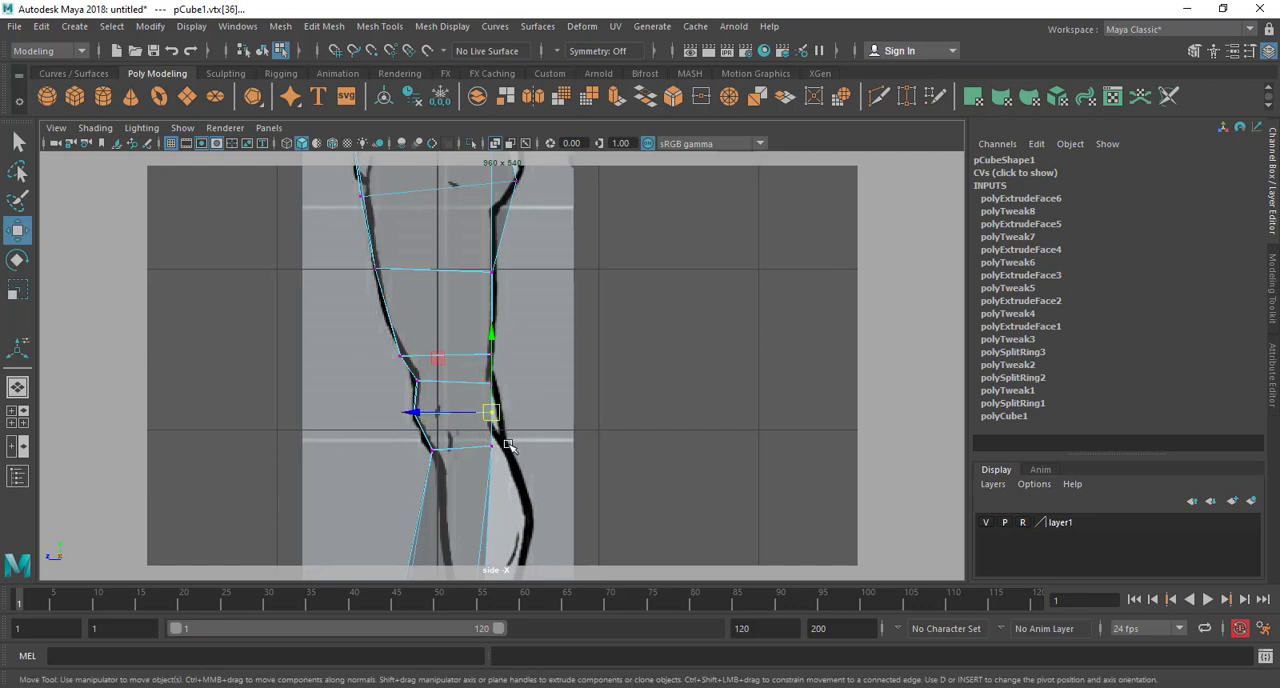
left_click_drag(474, 466, 473, 467)
left_click_drag(491, 446, 503, 441)
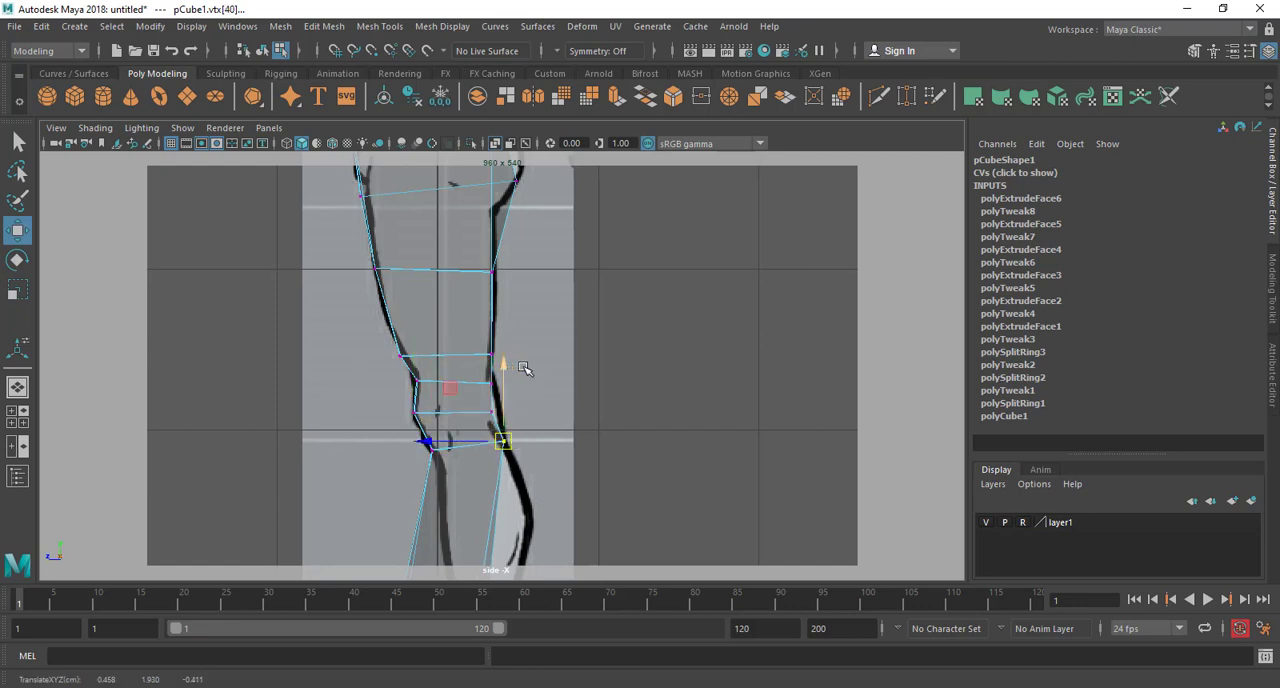
left_click_drag(519, 370, 488, 388)
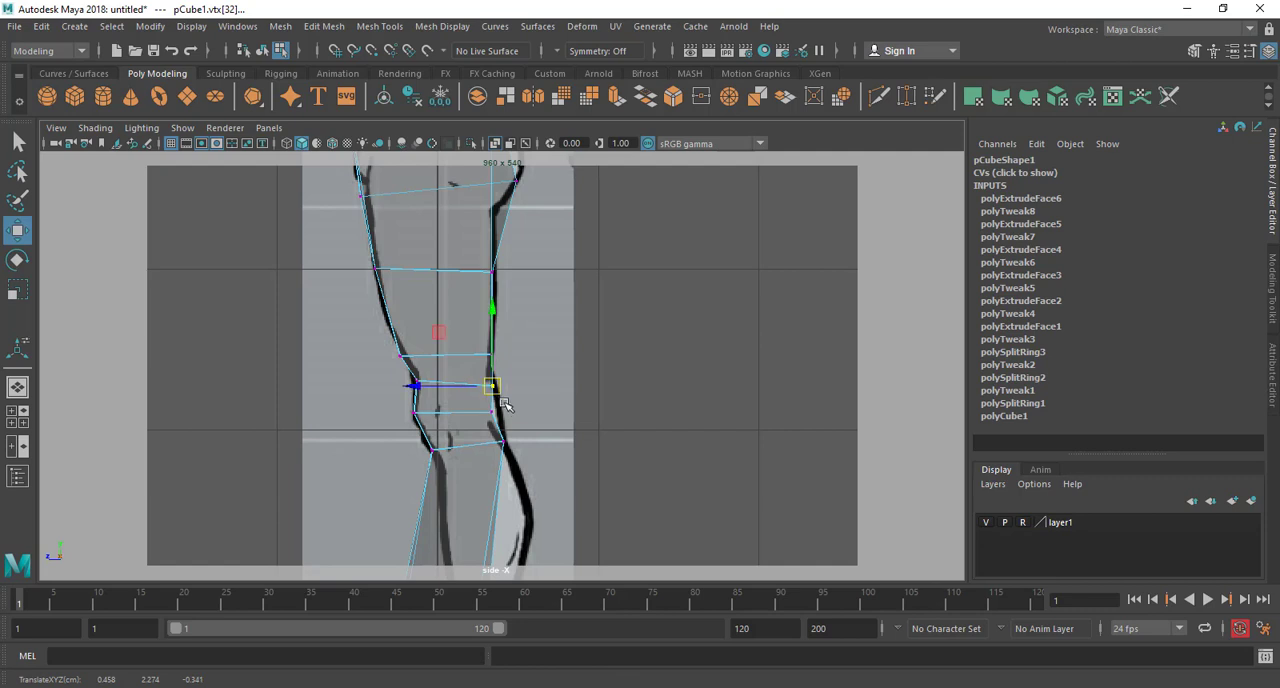
left_click(491, 412)
middle_click_drag(515, 549, 485, 418, "alt")
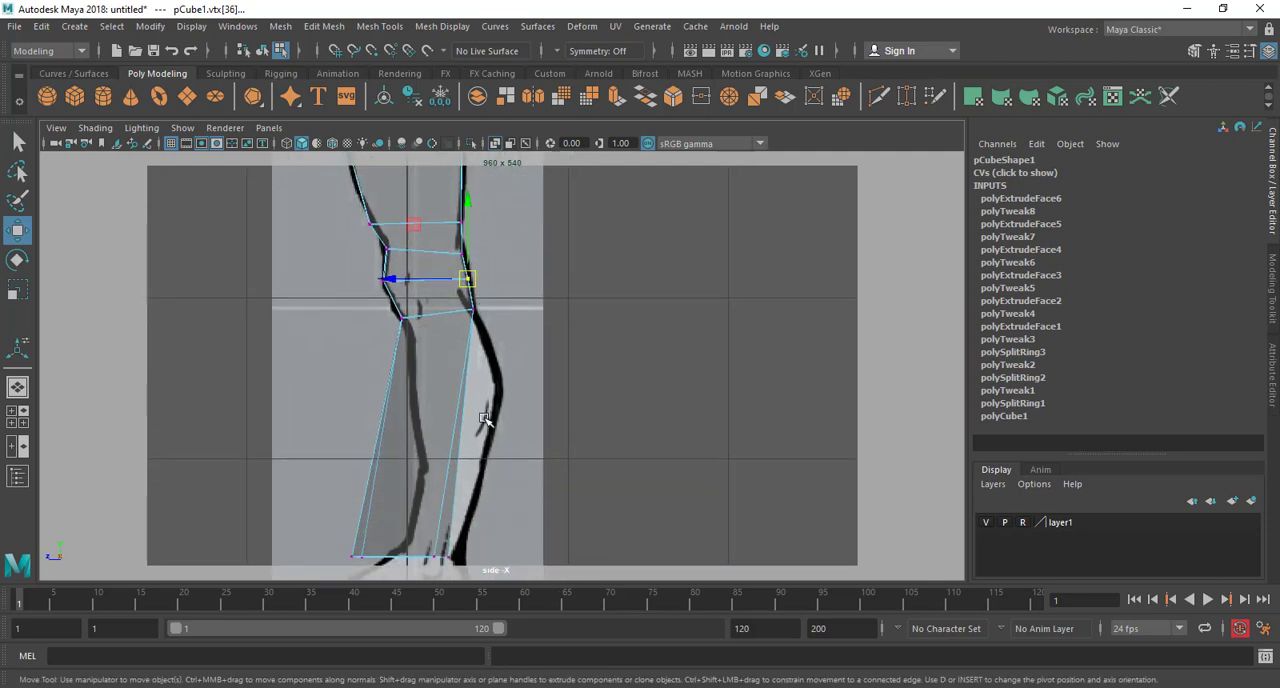
Move the ankle ring's front and back vertices onto the ankle outline in the side view
middle_click_drag(463, 577, 448, 443, "alt")
left_click_drag(333, 413, 448, 427)
left_click(420, 425)
left_click(345, 423)
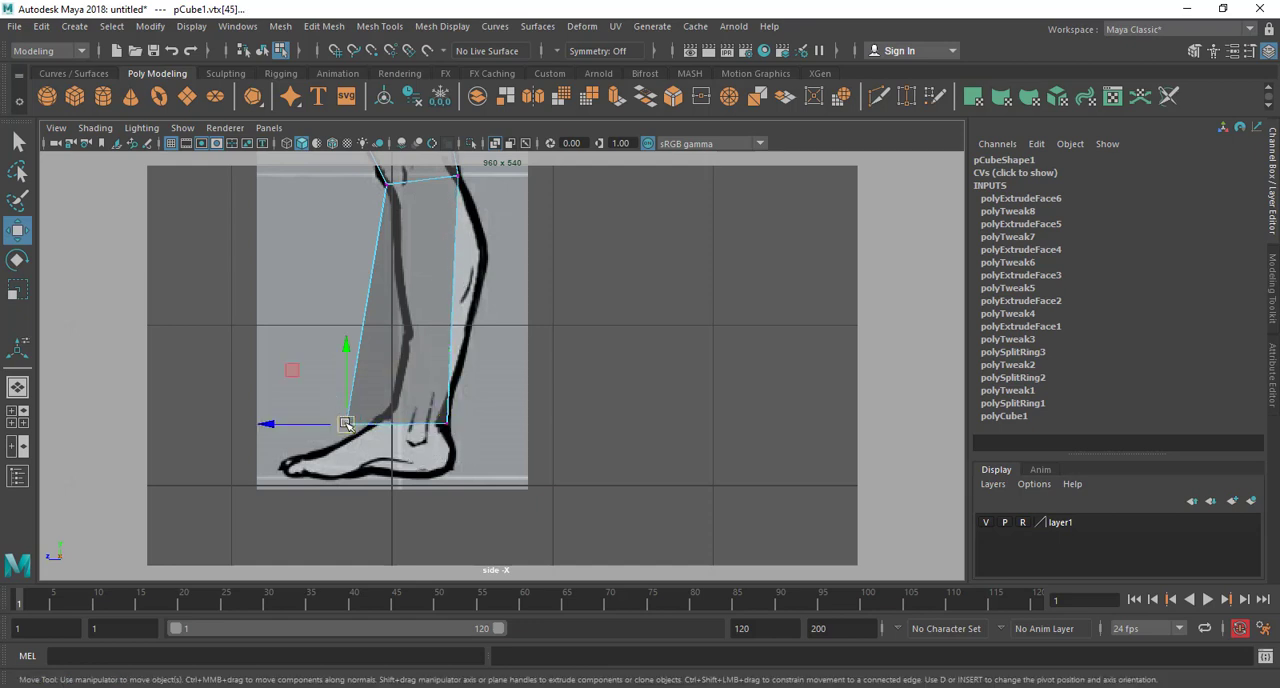
left_click_drag(346, 424, 390, 416)
middle_click_drag(433, 359, 341, 424, "alt")
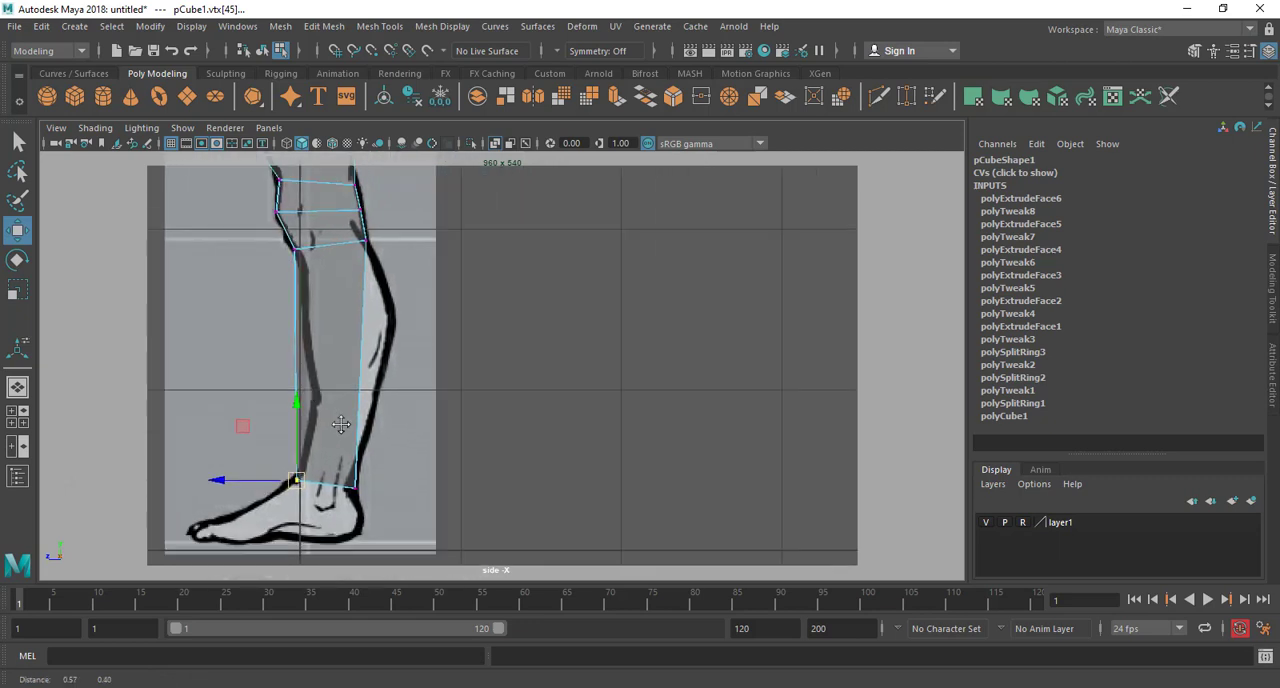
scroll(365, 339, "up", 1)
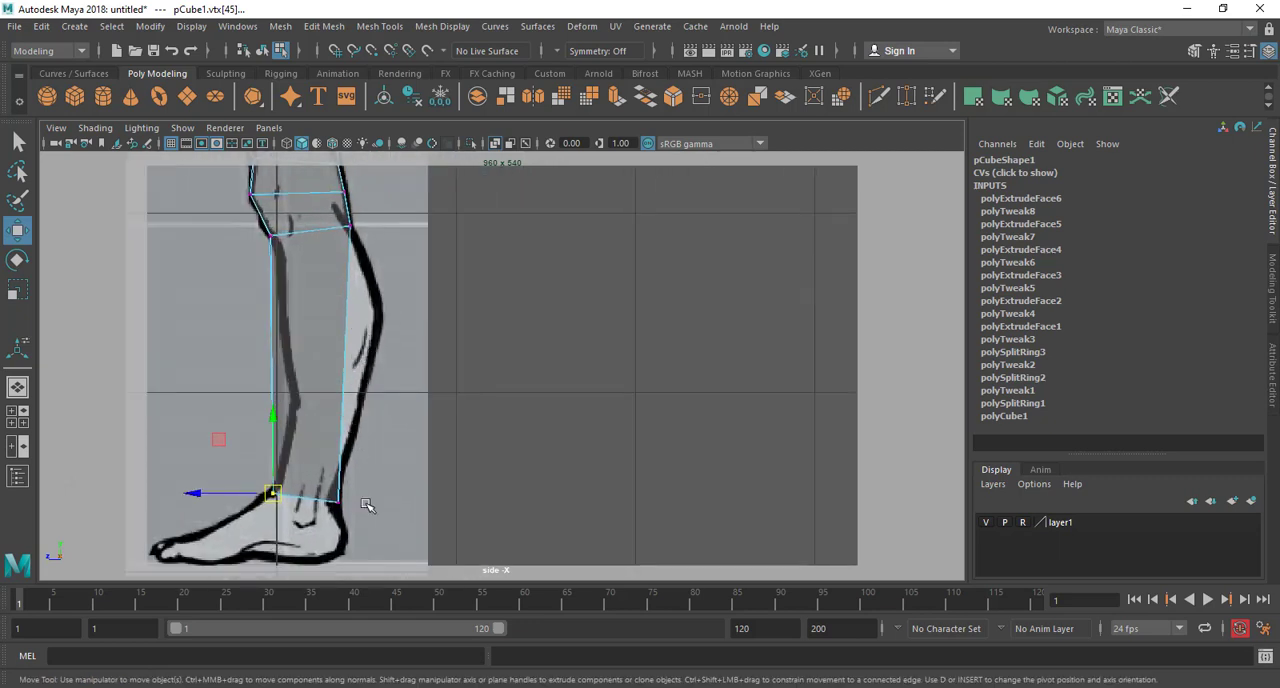
mouse_move(331, 494)
left_mouse_down()
mouse_move(348, 509)
mouse_move(334, 499)
left_mouse_up()
Insert a horizontal edge loop around the lower leg at calf height, between the knee and the ankle
middle_click_drag(360, 270, 361, 329, "alt")
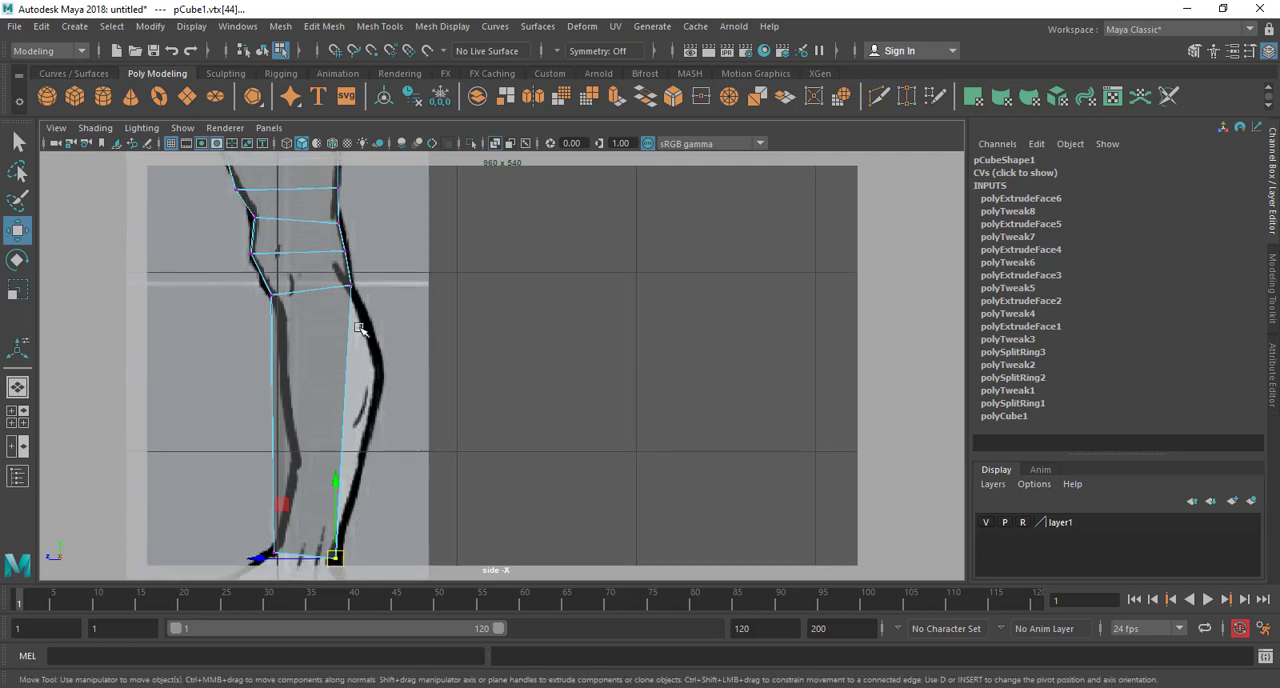
right_click_drag(334, 243, 414, 221)
right_click_drag(317, 311, 249, 328, "shift")
left_click(351, 382)
key("w")
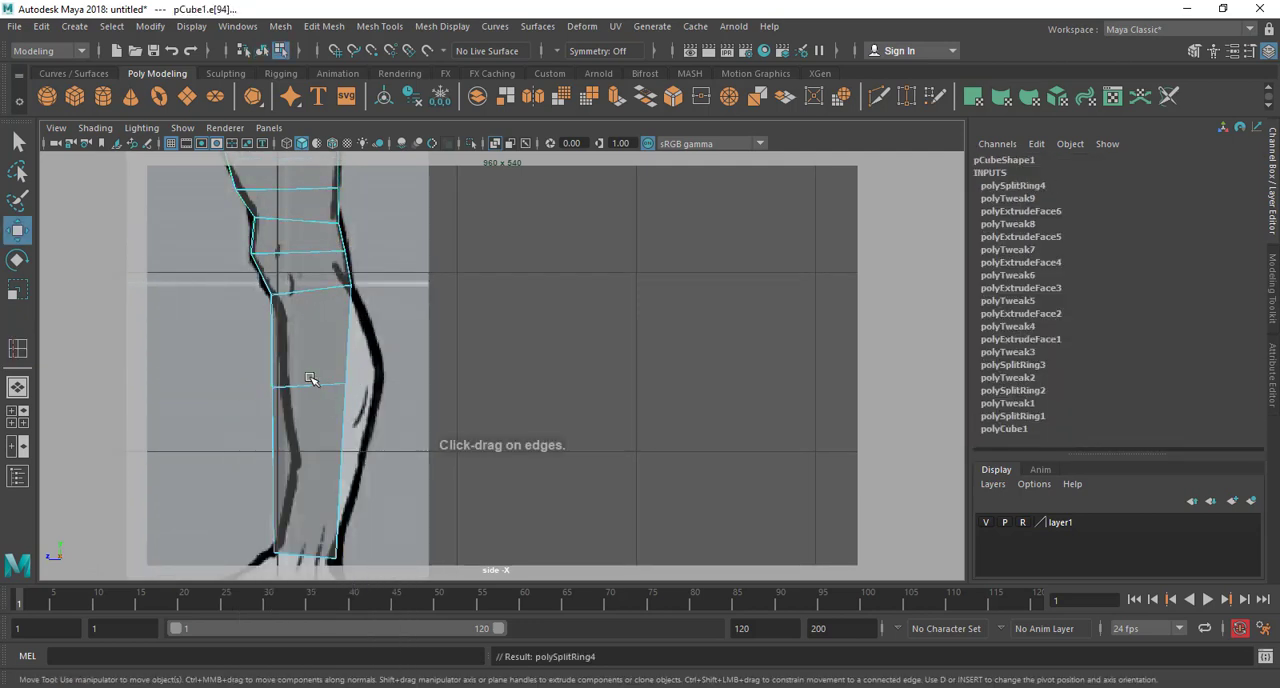
Move the calf ring's back vertices onto the calf bulge and its front vertices onto the shin outline
right_click_drag(309, 243, 233, 247)
left_click_drag(300, 341, 372, 431)
left_click_drag(342, 380, 372, 367)
left_click_drag(255, 365, 283, 390)
middle_click_drag(342, 472, 314, 420, "alt")
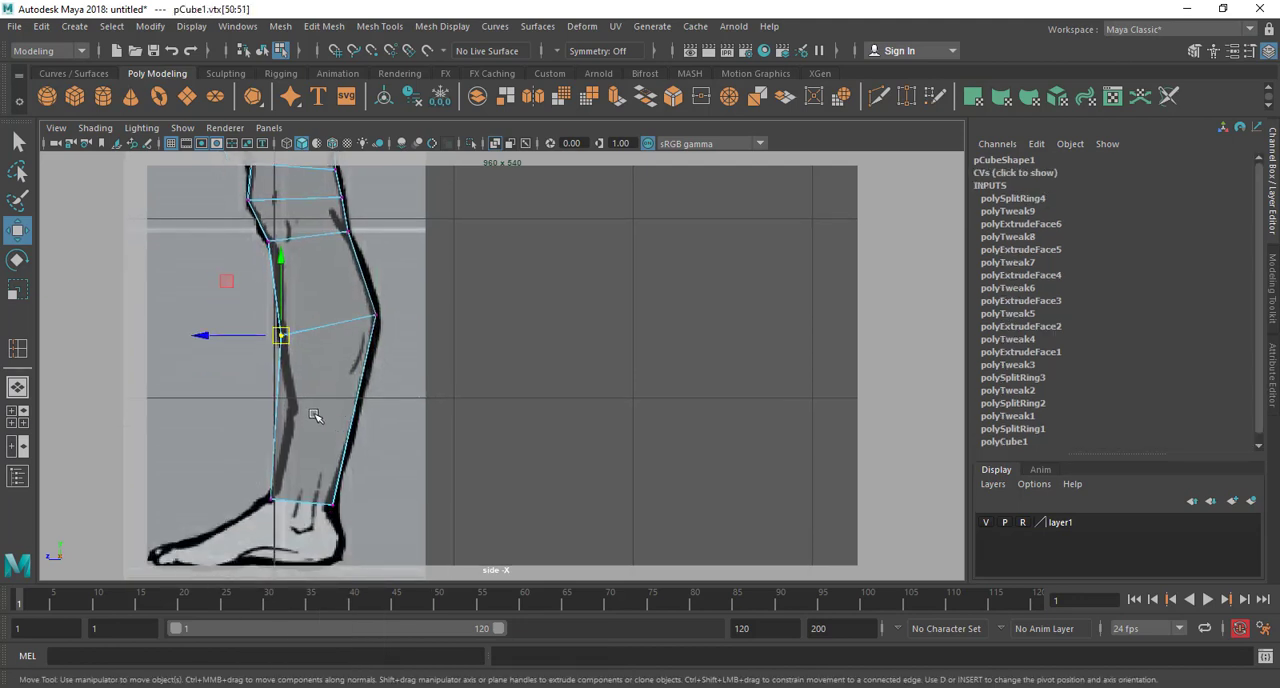
Insert an edge loop between the calf and ankle rings and move its front vertices onto the shin, about Z -0.082
scroll(314, 420, "up", 1)
key("g")
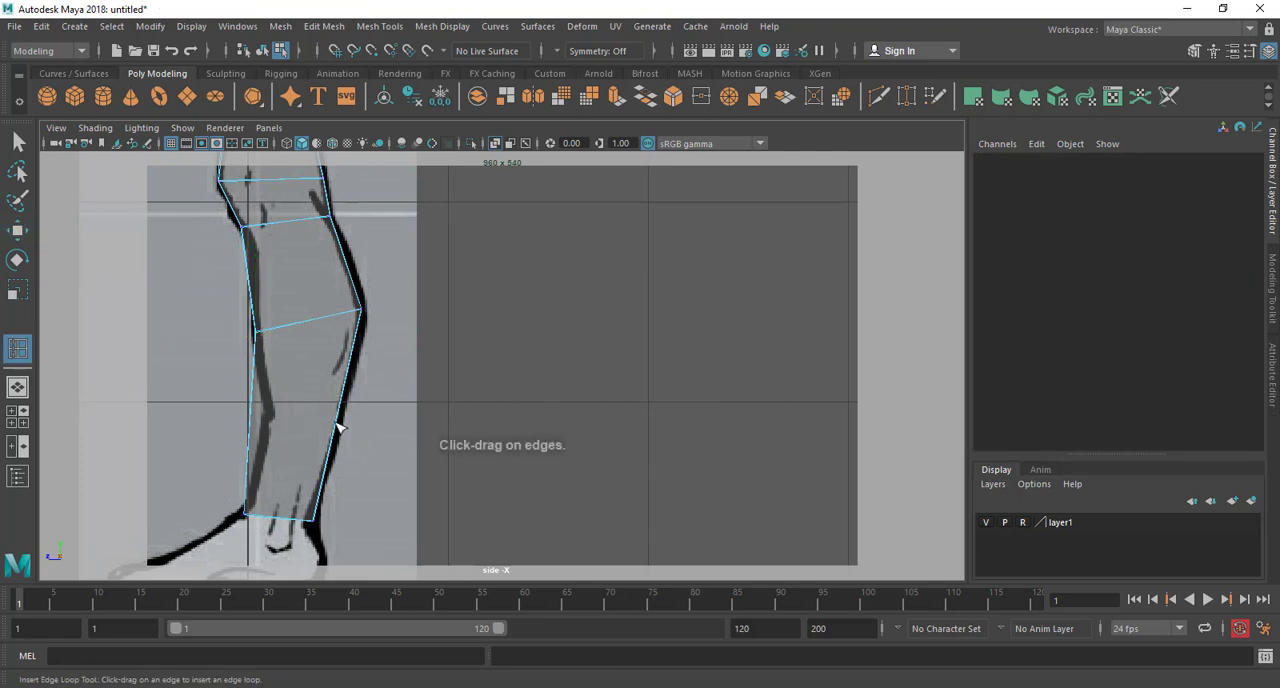
left_click(338, 430)
key("w")
right_click_drag(255, 433, 178, 245)
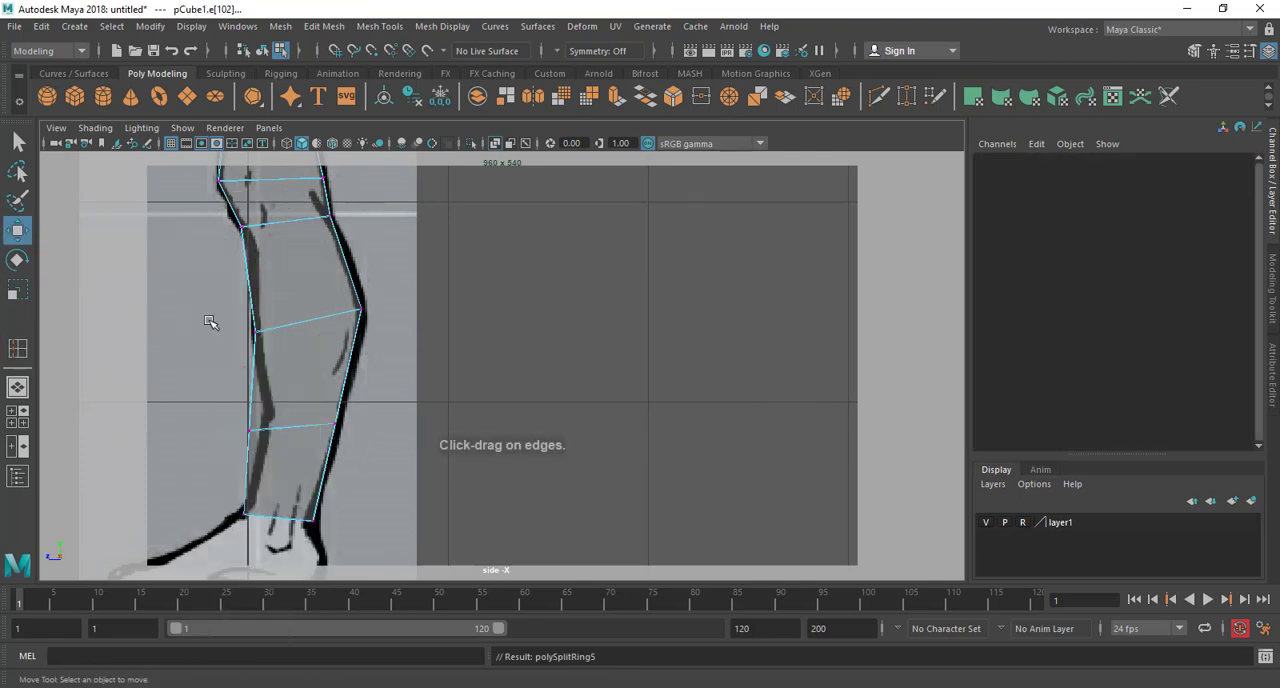
left_click_drag(229, 422, 261, 433)
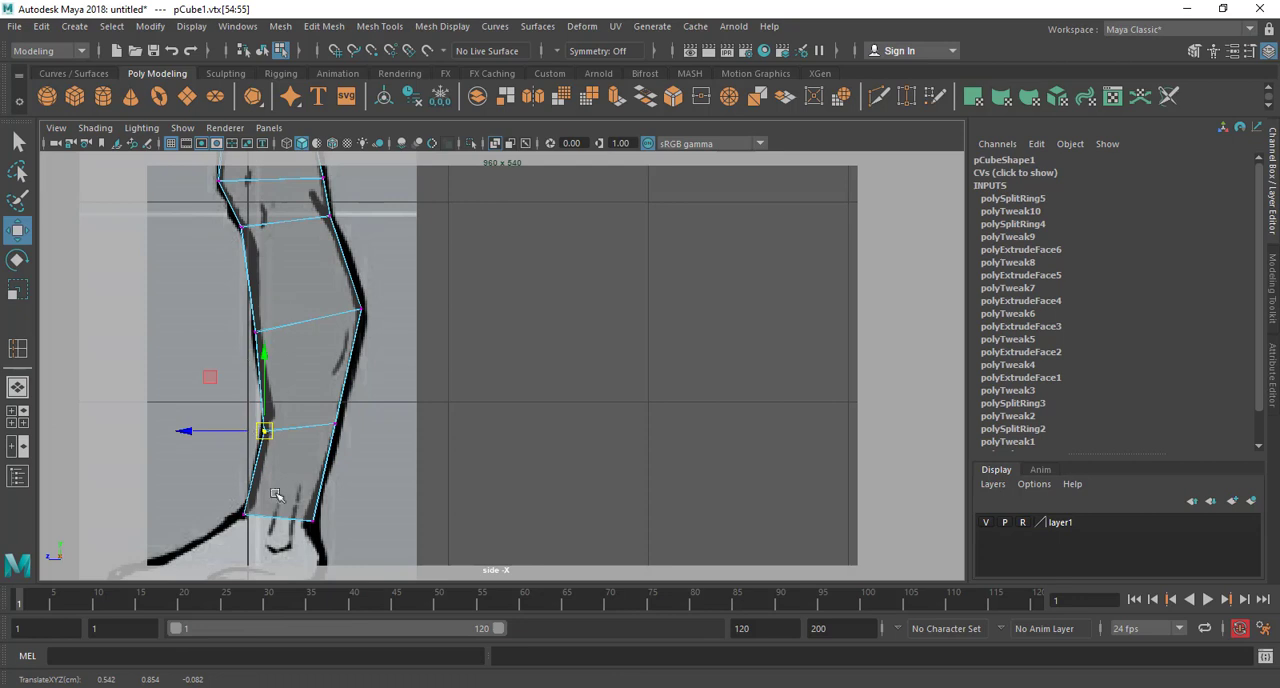
Refine the front vertices along the shin, setting the ankle at about Z -0.039, the lower shin at -0.070 and the calf at -0.025
left_click_drag(230, 491, 257, 514)
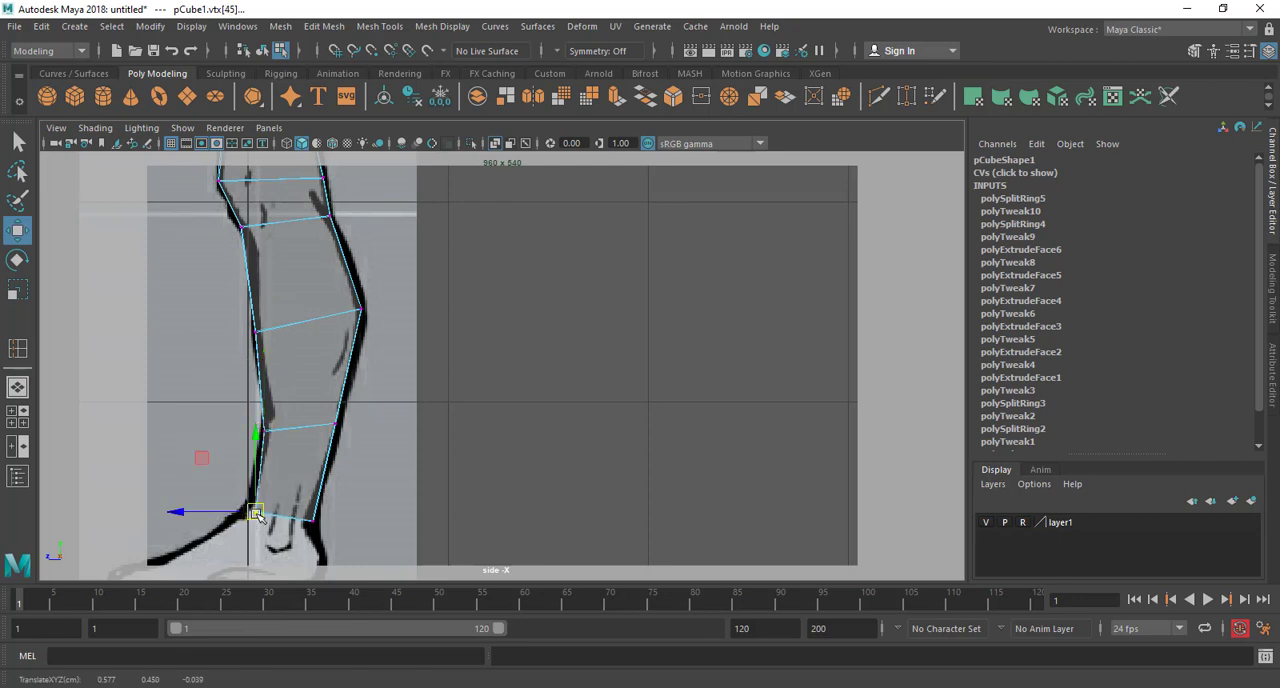
mouse_move(278, 421)
left_mouse_down()
mouse_move(251, 446)
mouse_move(256, 432)
left_mouse_up()
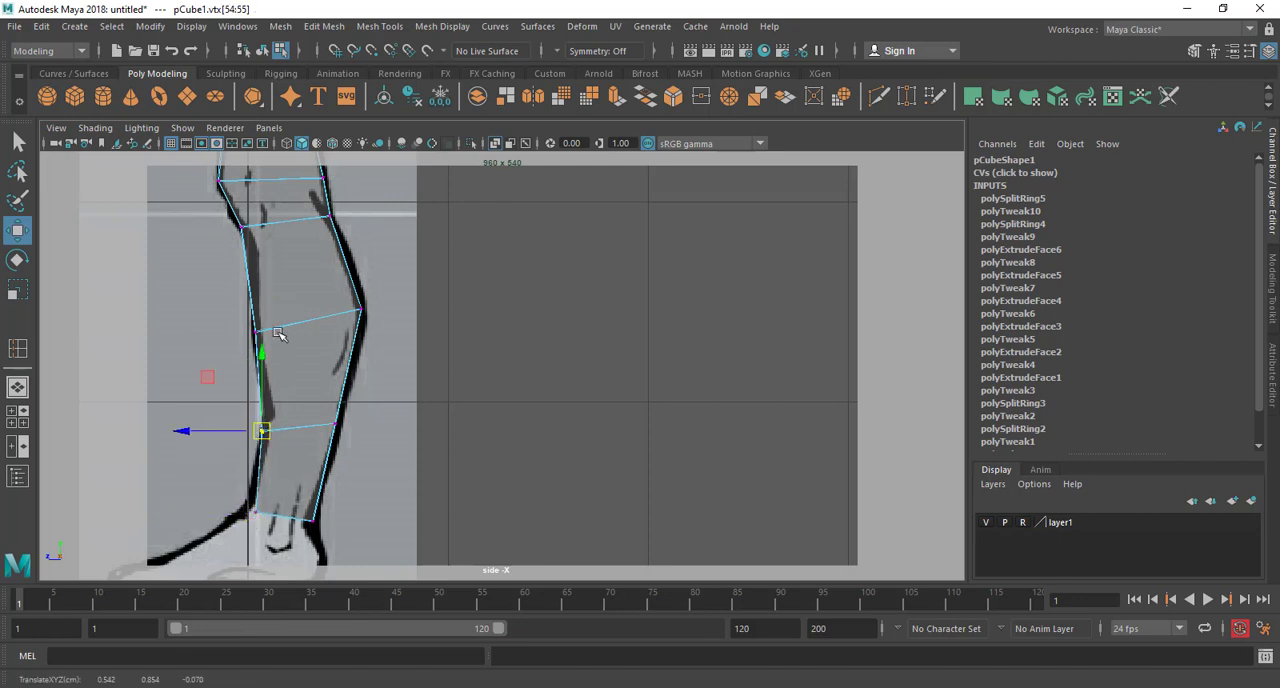
left_click_drag(281, 317, 230, 334)
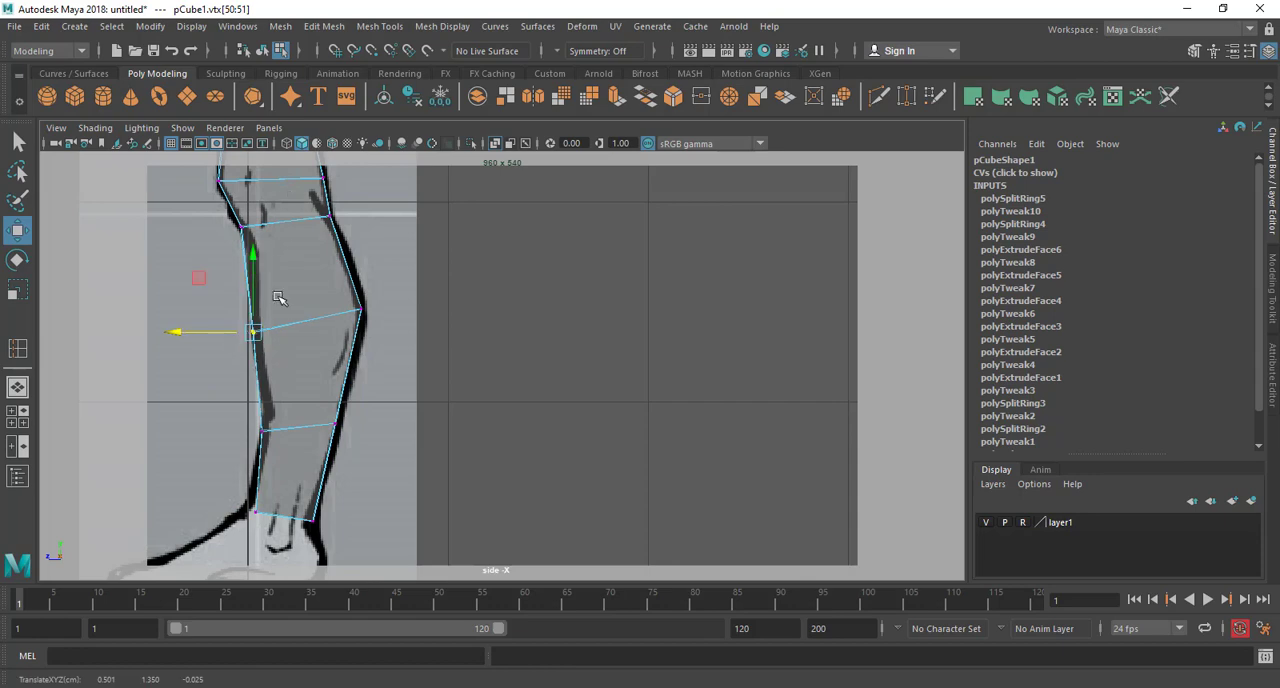
Move the ankle ring's rear vertices onto the heel tendon outline in the side view, at about Y 0.420, Z -0.333
key("space")
key("space")
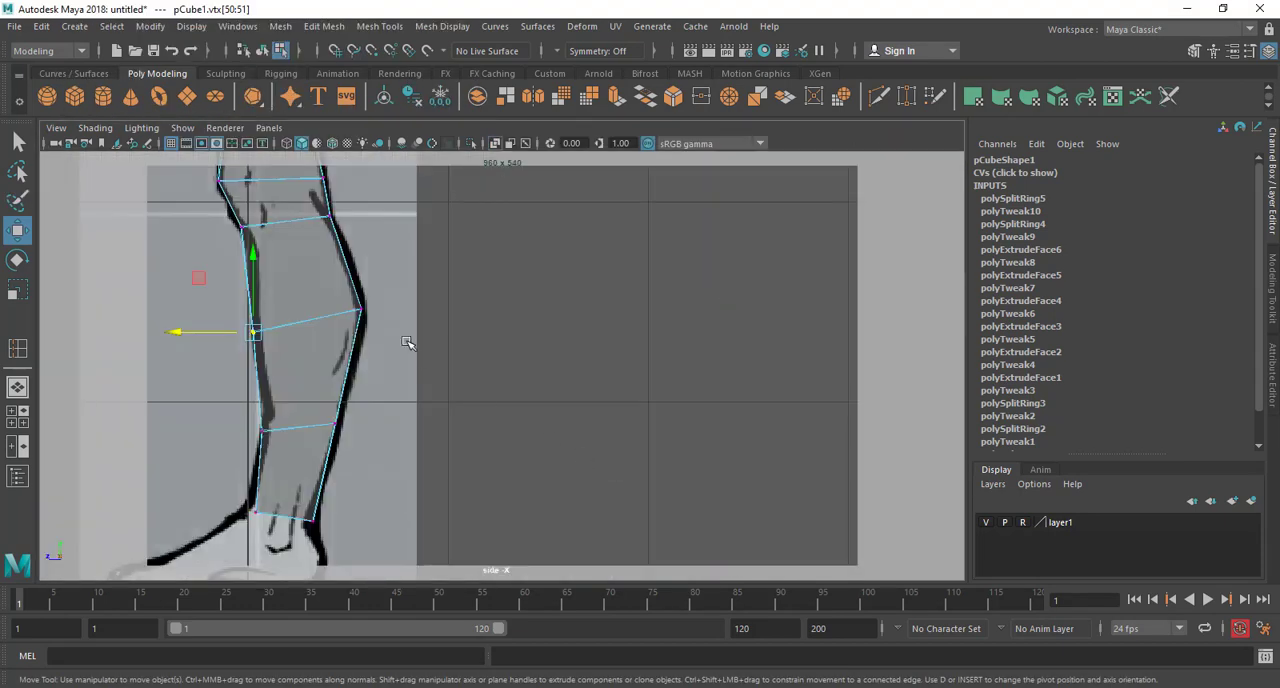
middle_click_drag(407, 342, 429, 307, "alt")
key("space")
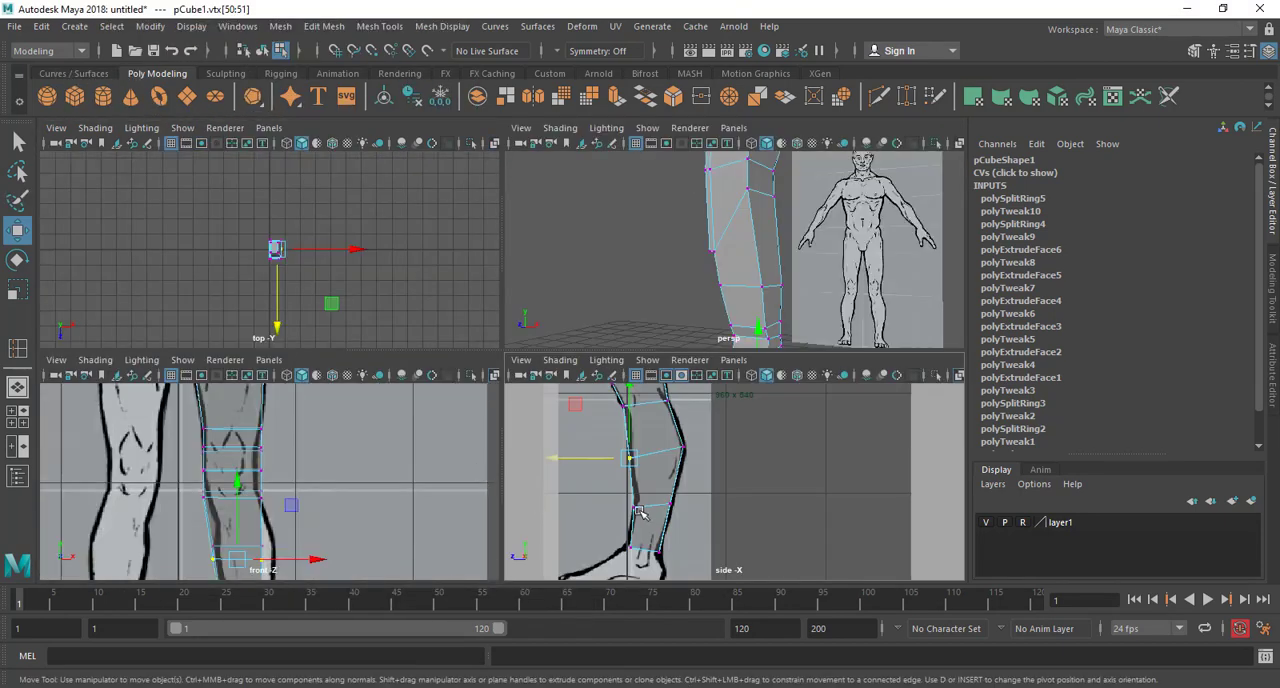
key("space")
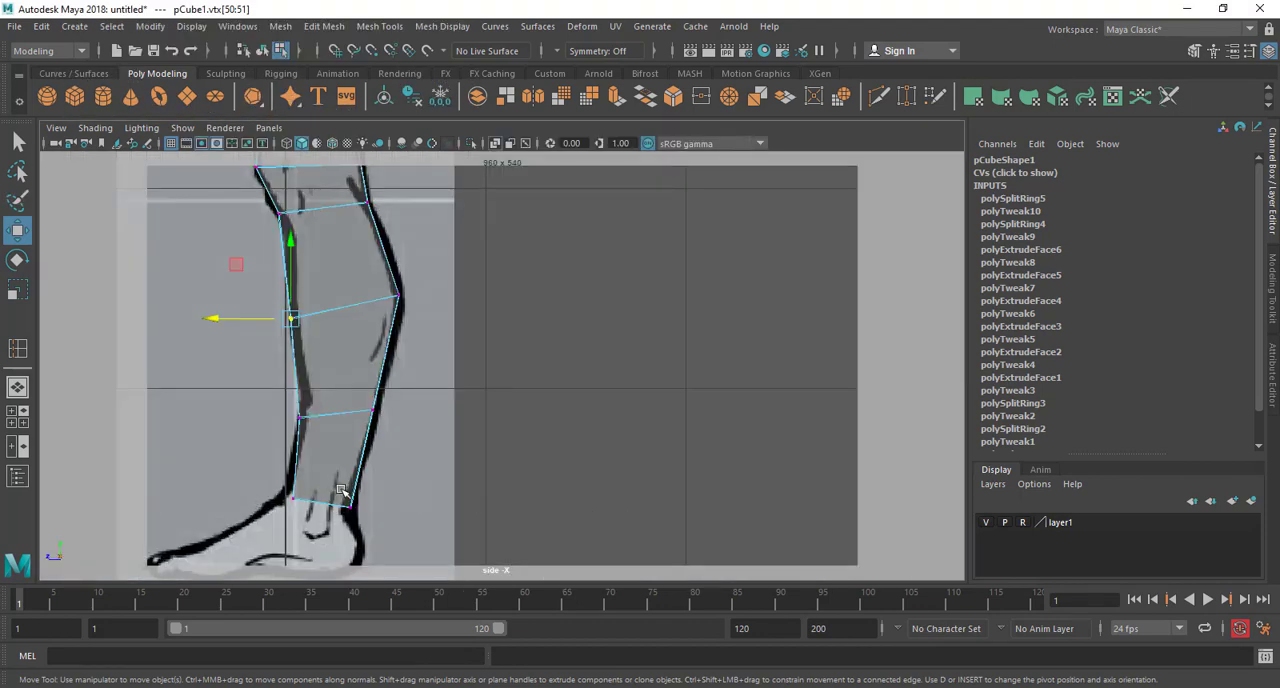
mouse_move(341, 490)
left_mouse_down()
mouse_move(367, 542)
mouse_move(352, 504)
left_mouse_up()
Fit the calf ring's outer vertices to the outer calf outline in the front view
key("space")
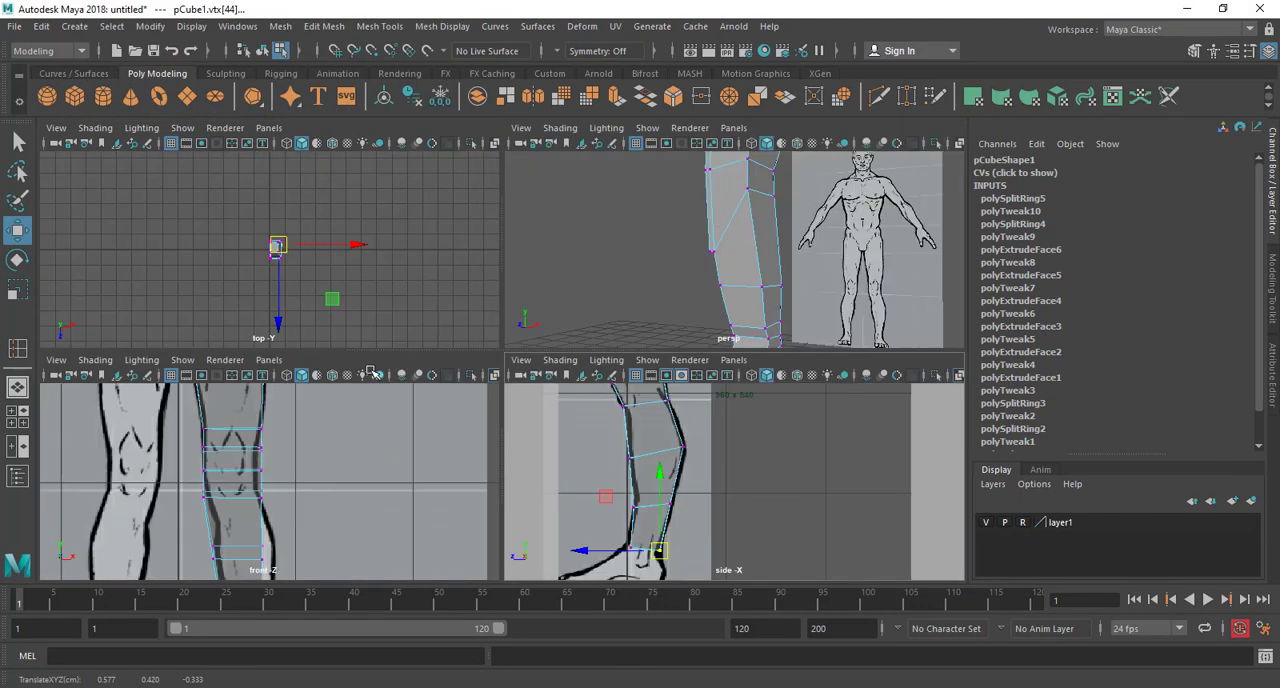
key("space")
scroll(320, 415, "up", 3)
mouse_move(370, 348)
left_mouse_down()
mouse_move(328, 407)
mouse_move(370, 369)
left_mouse_up()
left_click_drag(230, 348, 262, 392)
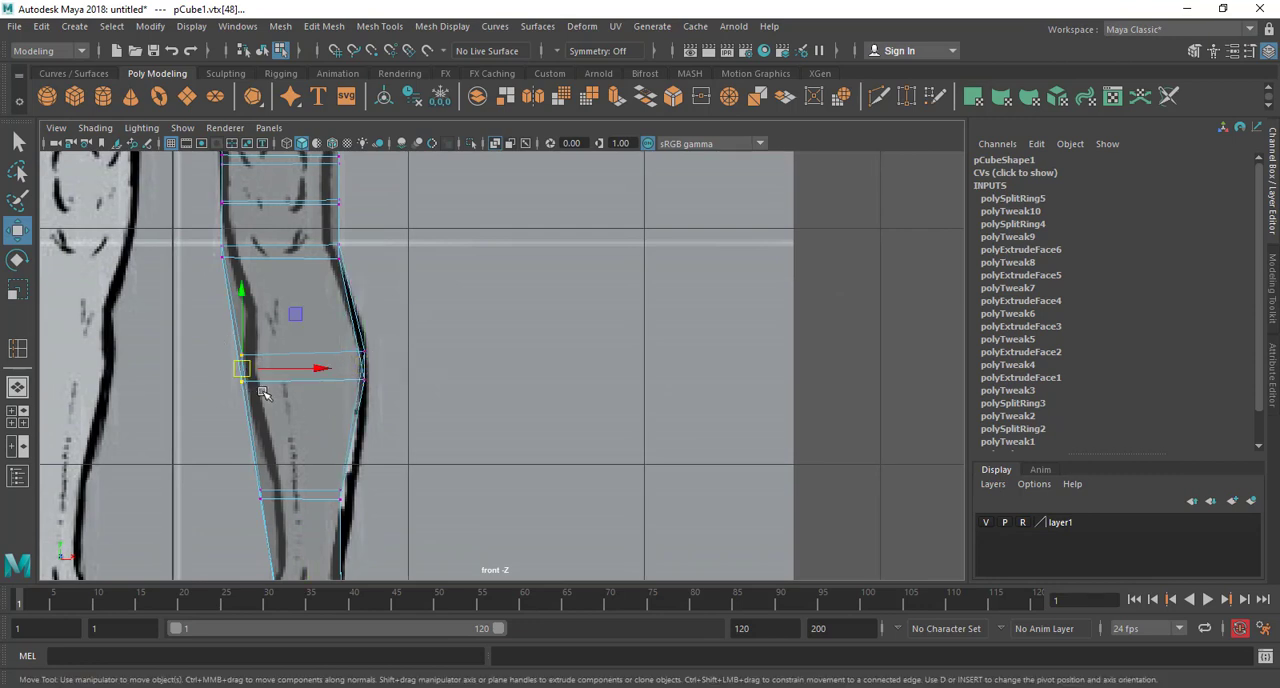
Move the lower shin ring's inner and outer vertices onto the leg outline in the front view
middle_click_drag(305, 467, 271, 336, "alt")
left_click_drag(183, 345, 252, 410)
left_click_drag(264, 367, 279, 367)
left_click_drag(366, 331, 289, 402)
left_click_drag(358, 364, 368, 365)
middle_click_drag(345, 455, 355, 387, "alt")
middle_click_drag(387, 323, 420, 530, "alt")
middle_click_drag(429, 385, 502, 455, "alt")
scroll(397, 420, "up", 2)
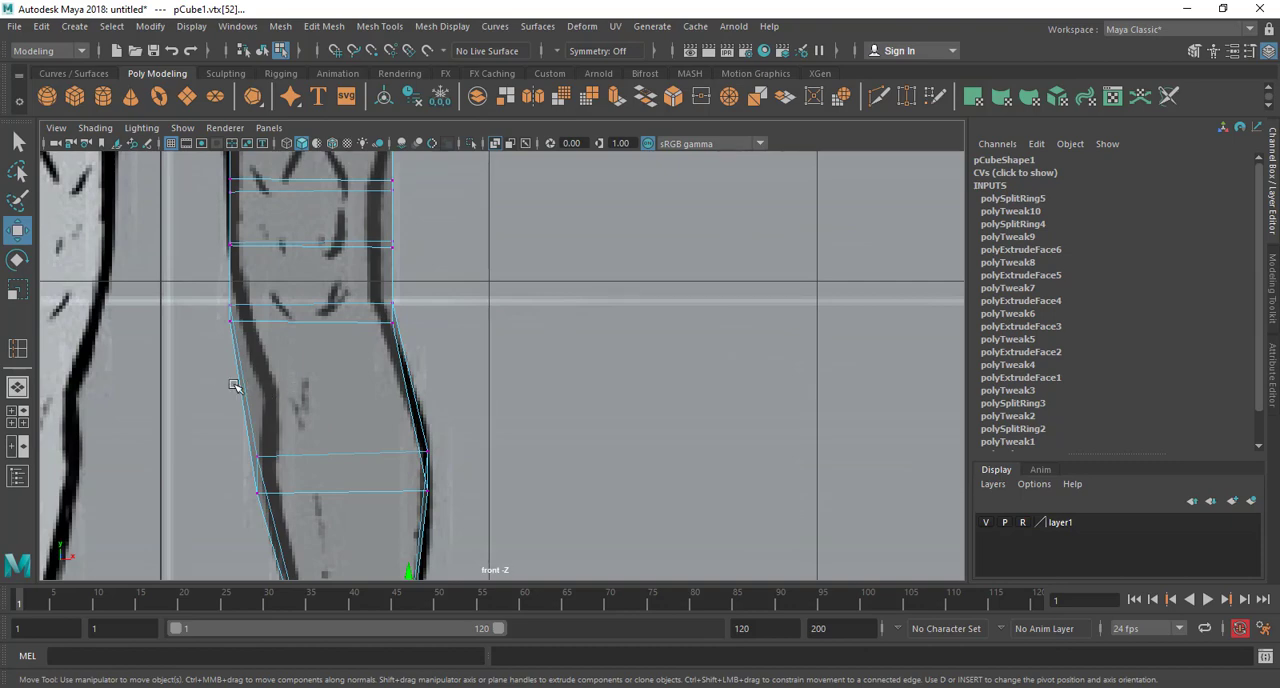
Move the inner vertices of the ring just below the knee onto the inner leg outline, at about X 0.246
scroll(293, 378, "down", 5)
middle_click_drag(293, 380, 266, 456, "alt")
middle_click_drag(383, 455, 436, 374, "alt")
scroll(237, 358, "up", 3)
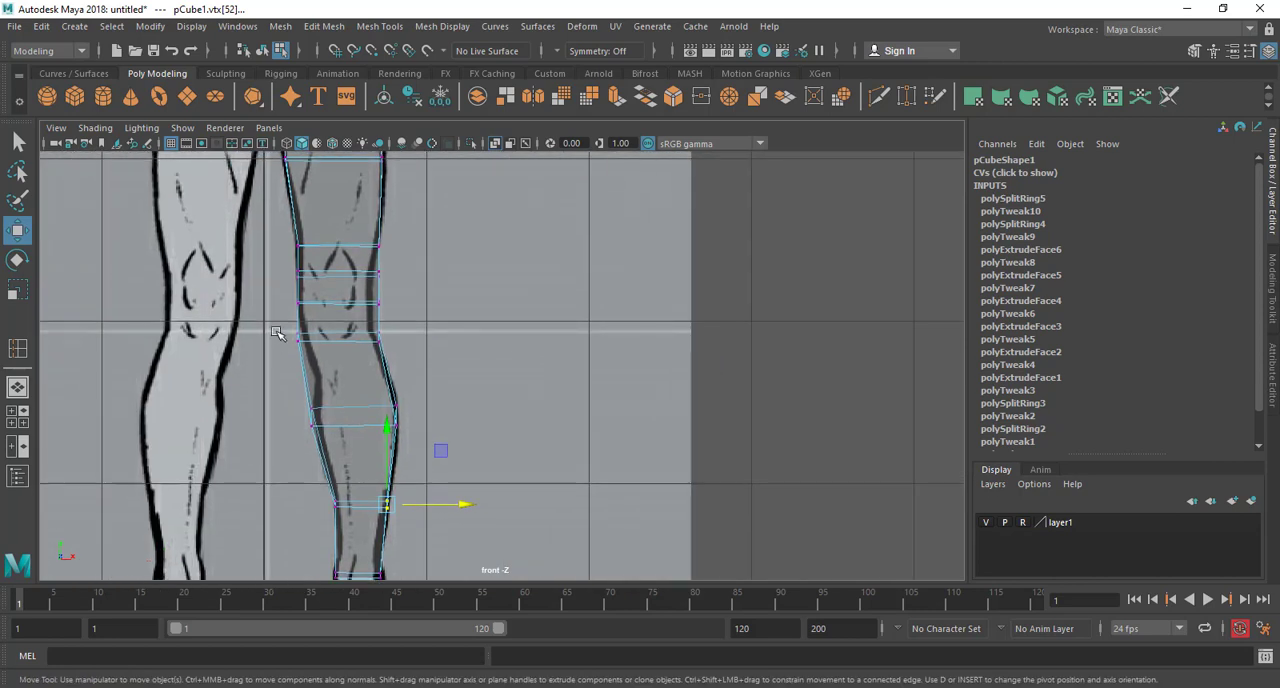
scroll(283, 337, "up", 3)
mouse_move(204, 331)
left_mouse_down()
mouse_move(216, 339)
mouse_move(203, 331)
left_mouse_up()
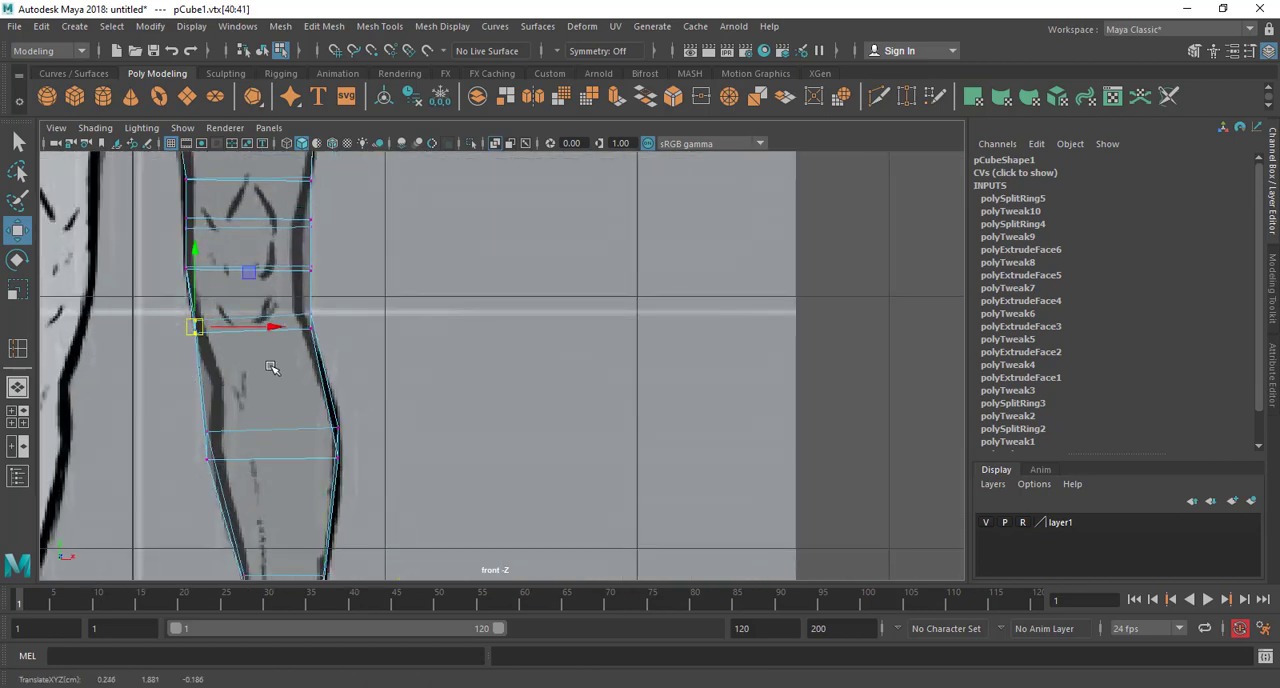
Insert an edge loop between the below-knee and calf rings and move its inner vertices onto the inner leg outline
key("g")
left_click_drag(320, 371, 326, 389)
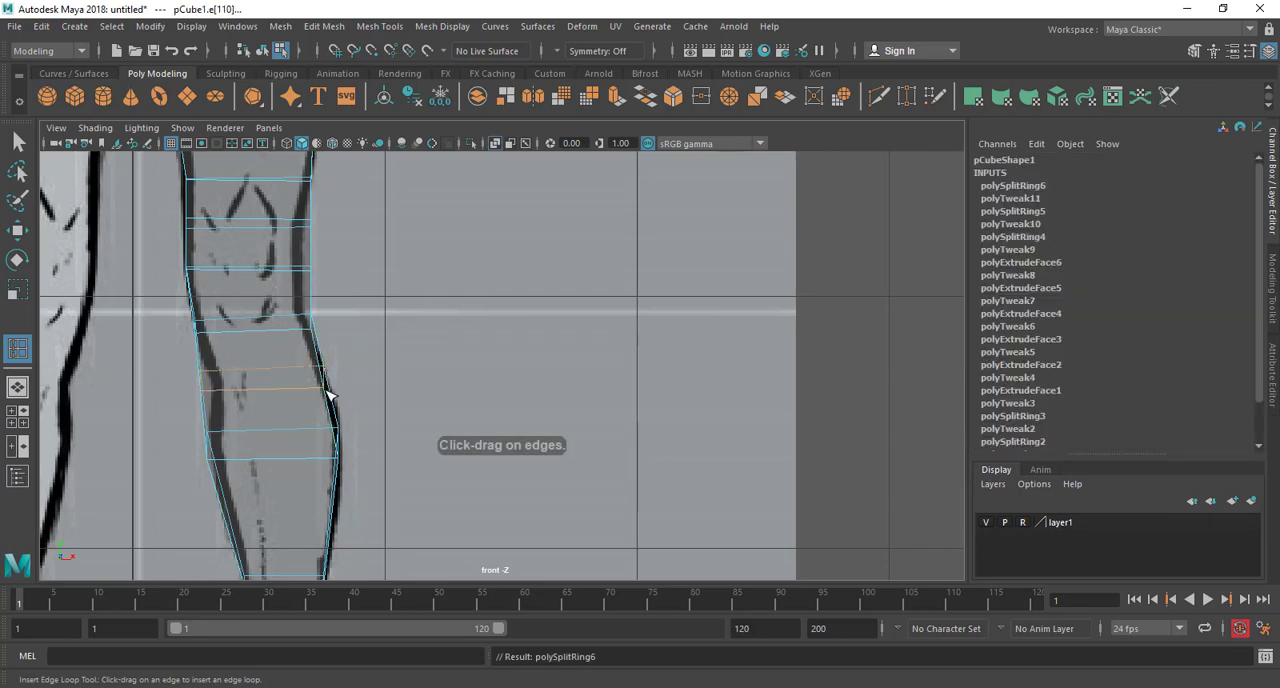
key("w")
right_click(235, 377)
right_click_drag(235, 377, 168, 245)
left_click_drag(168, 362, 219, 386)
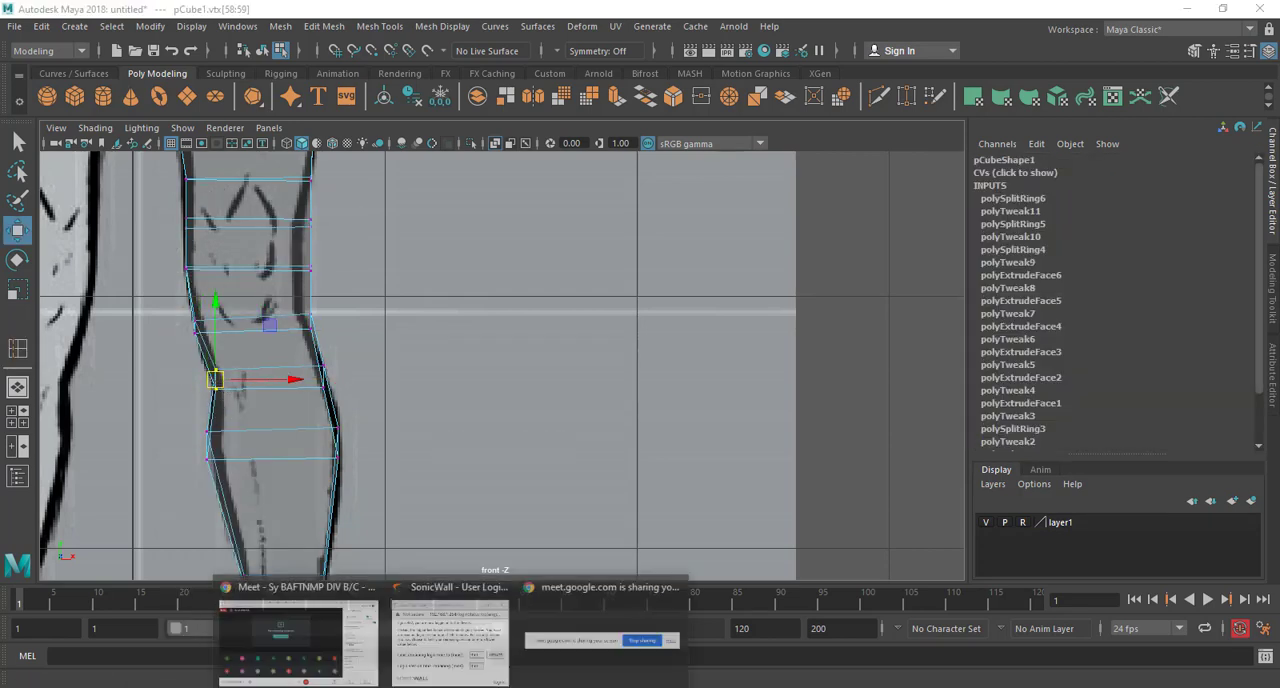
Switch to the Google Meet call to check the class chat, and return to Maya
left_click(292, 640)
left_click(789, 155)
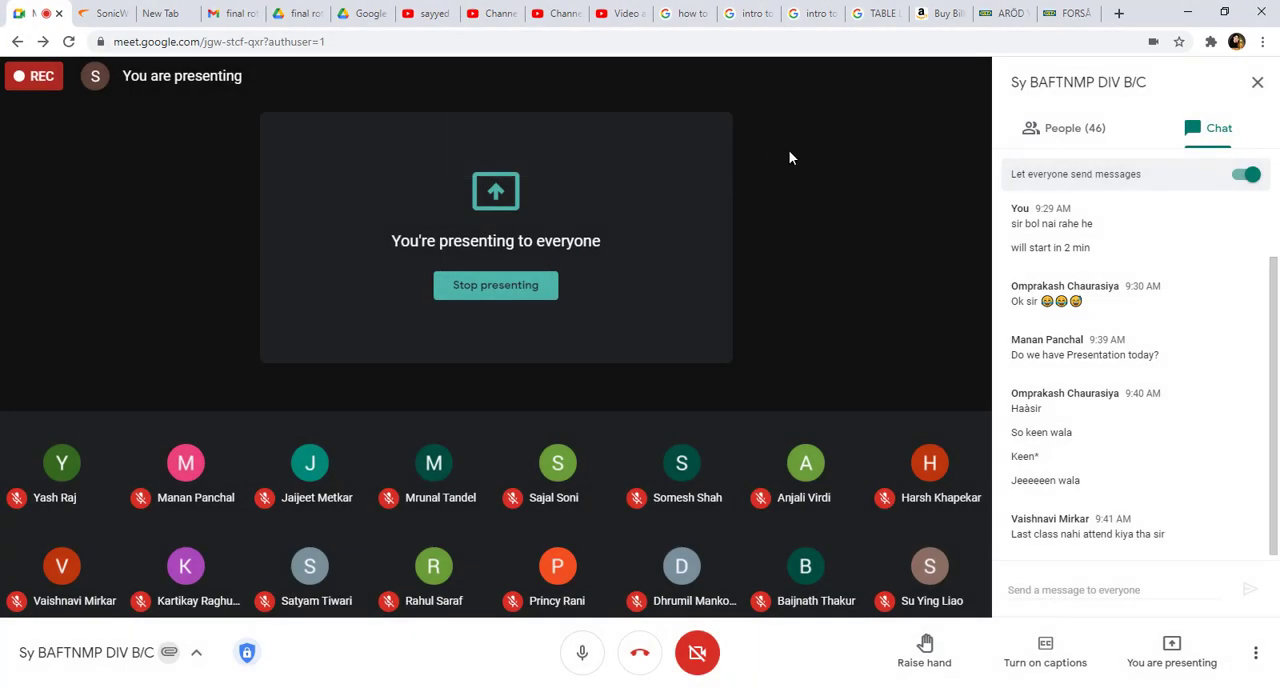
left_click(1187, 12)
Move the lower inner vertex of the calf ring onto the inner calf outline, at about X 0.328
middle_click_drag(388, 344, 468, 299, "alt")
left_click(285, 416)
left_click_drag(315, 415, 325, 415)
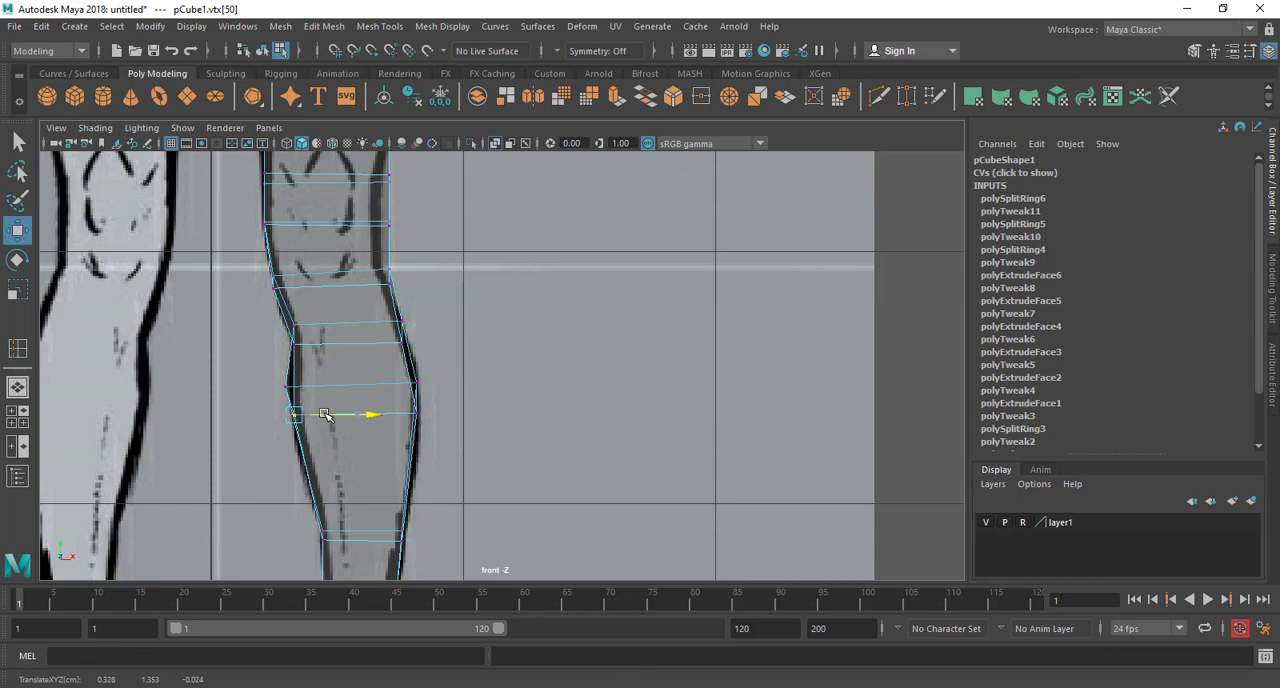
Pull the outer vertices of the two middle knee rings inward to the outer knee outline and adjust the upper thigh's outer vertices
middle_click_drag(361, 457, 420, 663, "alt")
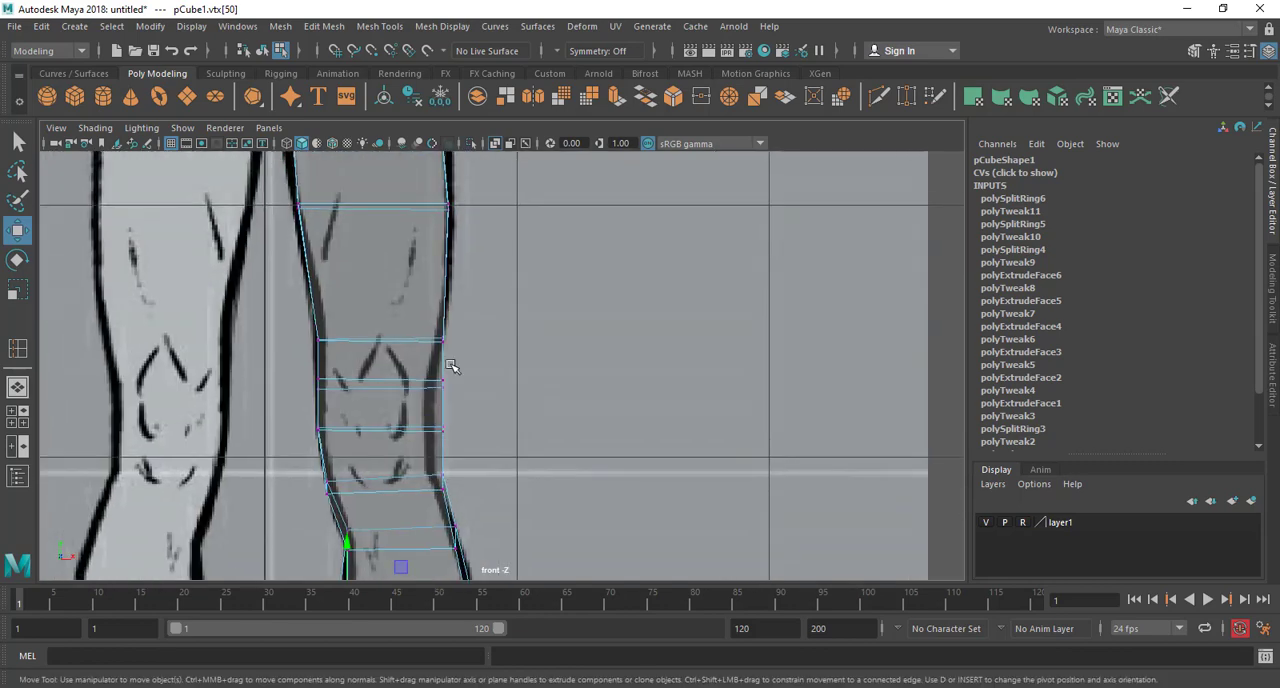
middle_click_drag(469, 261, 490, 320, "alt")
left_click_drag(432, 409, 433, 409)
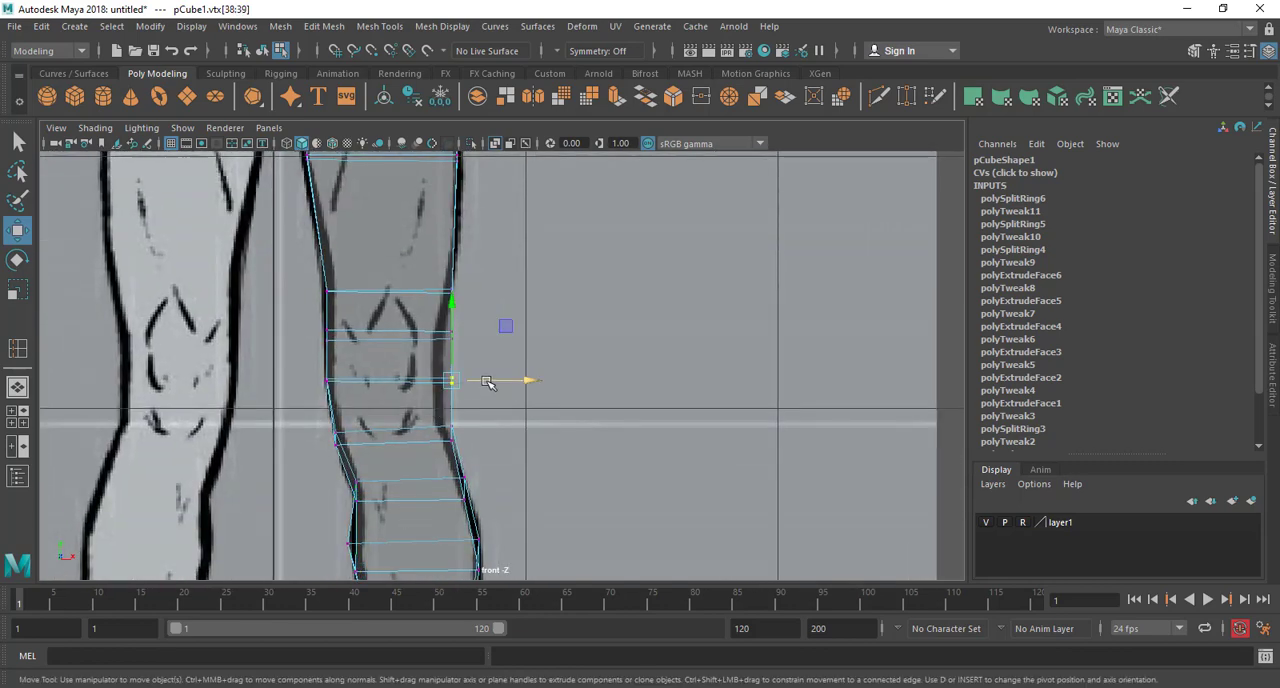
left_click_drag(491, 380, 481, 374)
mouse_move(471, 320)
left_mouse_down()
mouse_move(437, 352)
mouse_move(490, 336)
left_mouse_up()
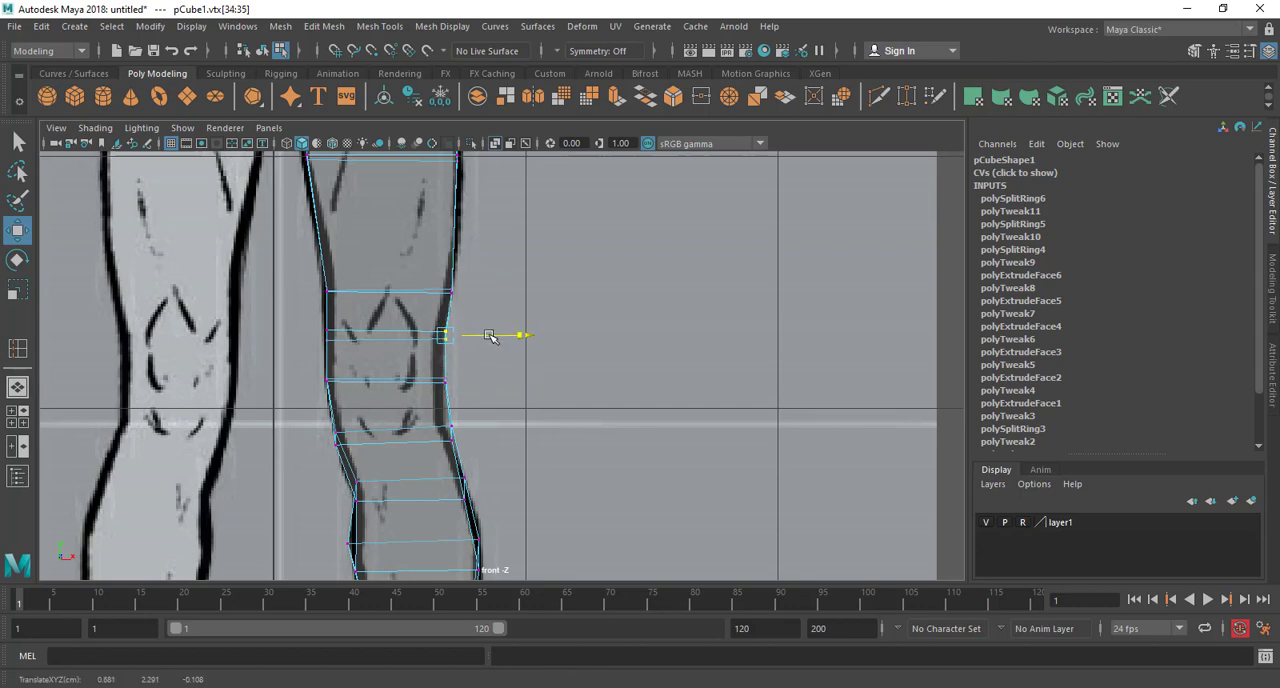
middle_click_drag(488, 232, 486, 334, "alt")
left_click_drag(486, 334, 498, 363)
Examine the hip and torso against the front reference, and inspect the half body from its inner side in perspective
middle_click_drag(496, 250, 486, 500, "alt")
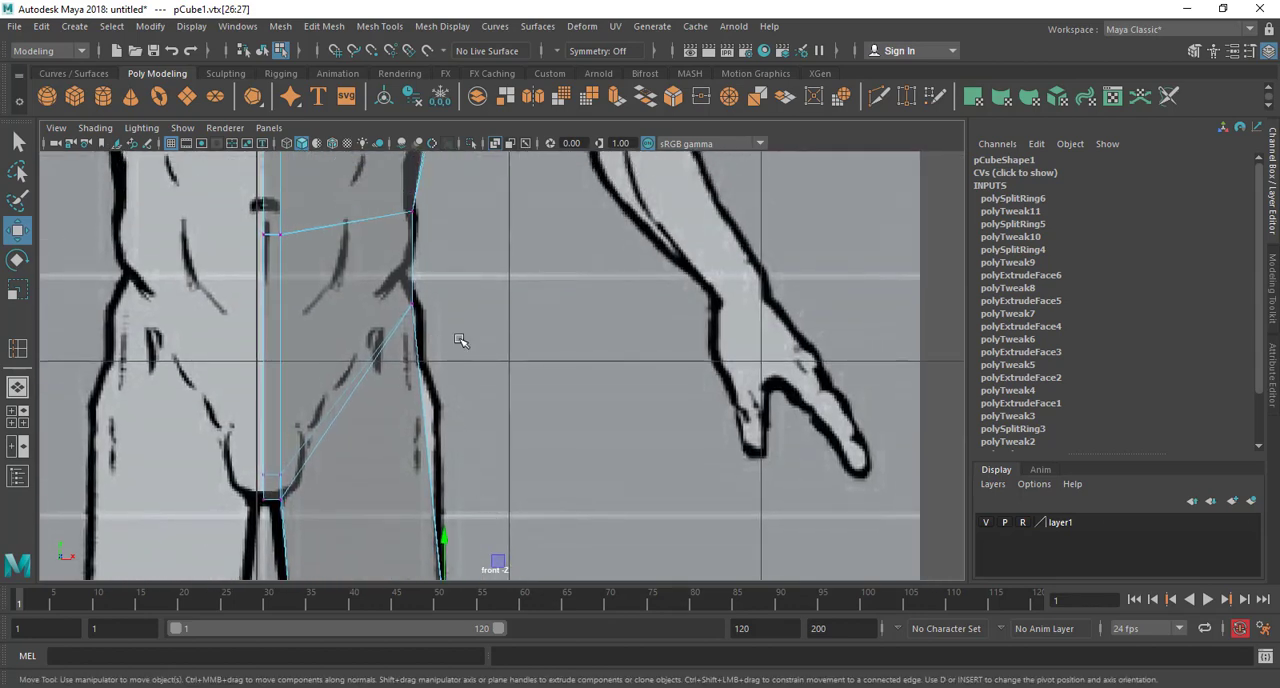
middle_click_drag(482, 368, 477, 506, "alt")
middle_click_drag(498, 263, 526, 460, "alt")
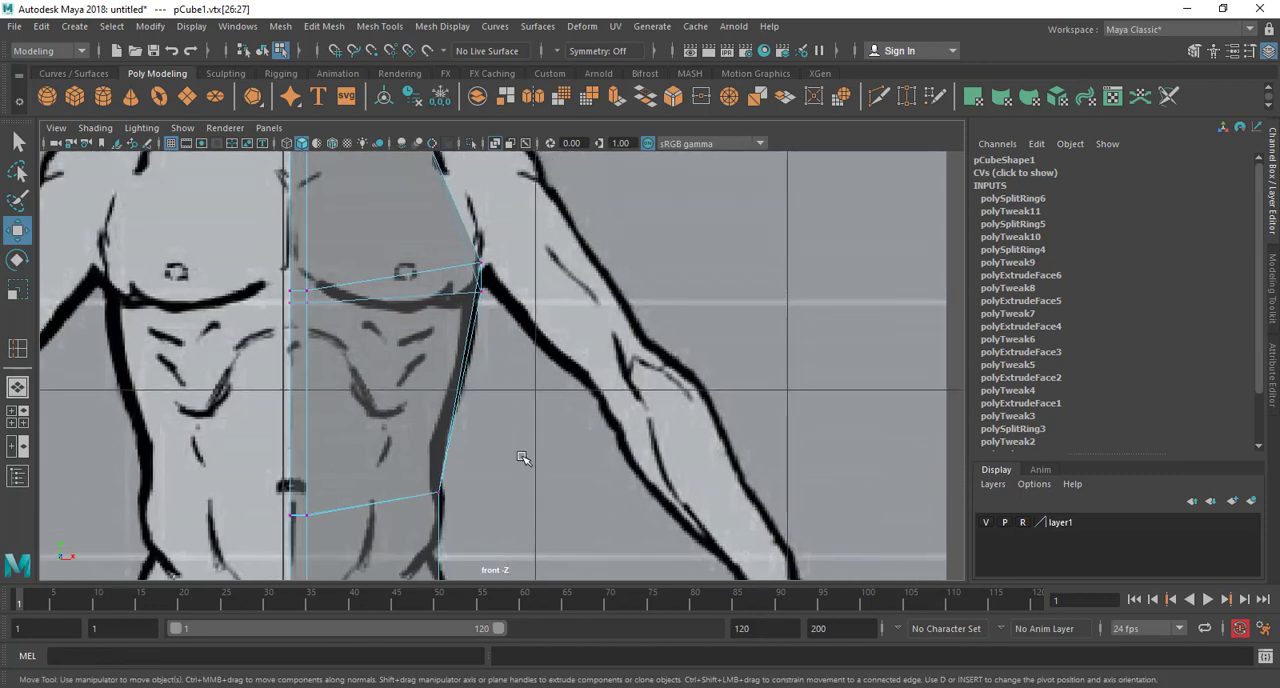
scroll(527, 455, "down", 8)
middle_click_drag(537, 383, 538, 230, "alt")
scroll(538, 403, "up", 3)
key("space")
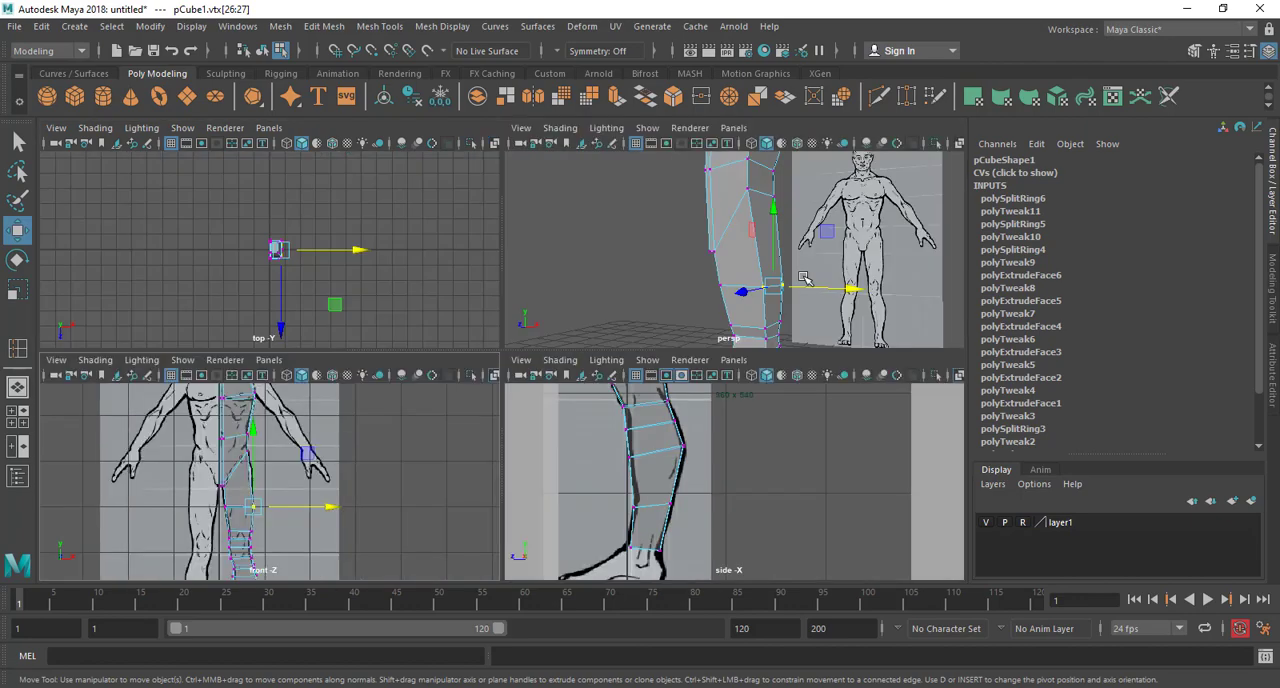
key("space")
left_click_drag(680, 380, 606, 366, "alt")
middle_click_drag(606, 366, 613, 264, "alt")
left_click_drag(612, 264, 586, 312, "alt")
middle_click_drag(586, 312, 625, 470, "alt")
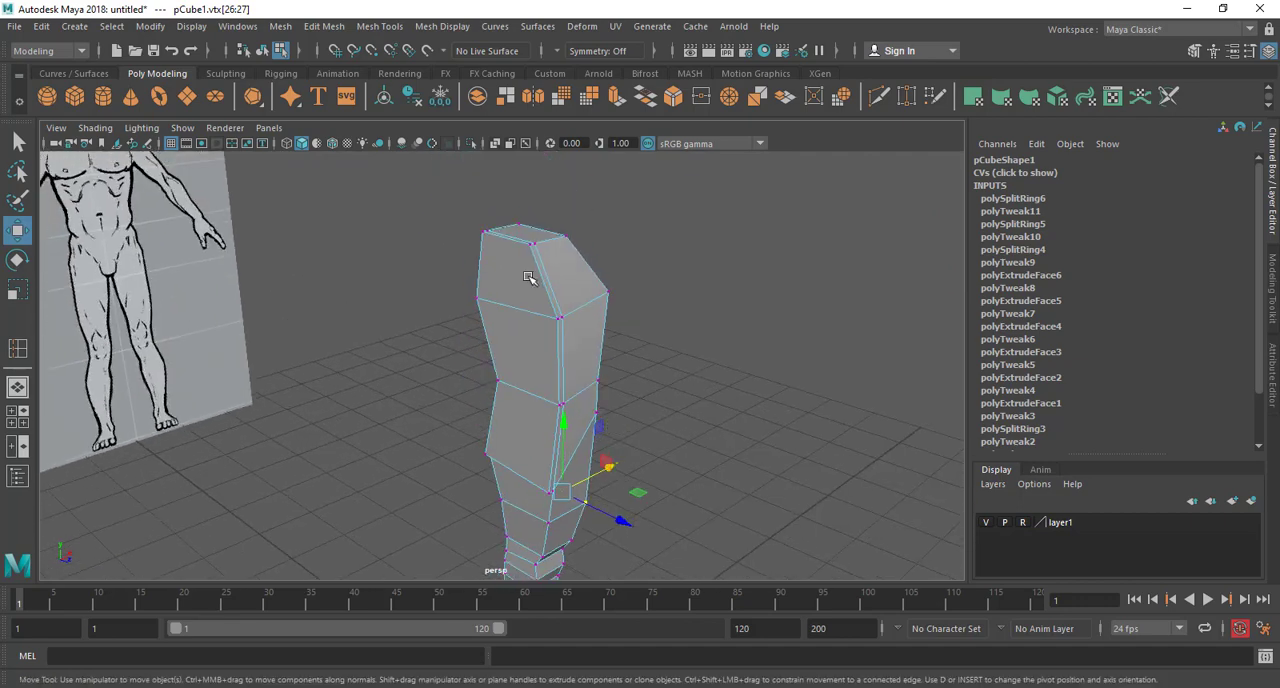
Select the flat inner faces along the body's centre line, from the chest down to the hip
right_click_drag(529, 244, 531, 297)
left_click(515, 276)
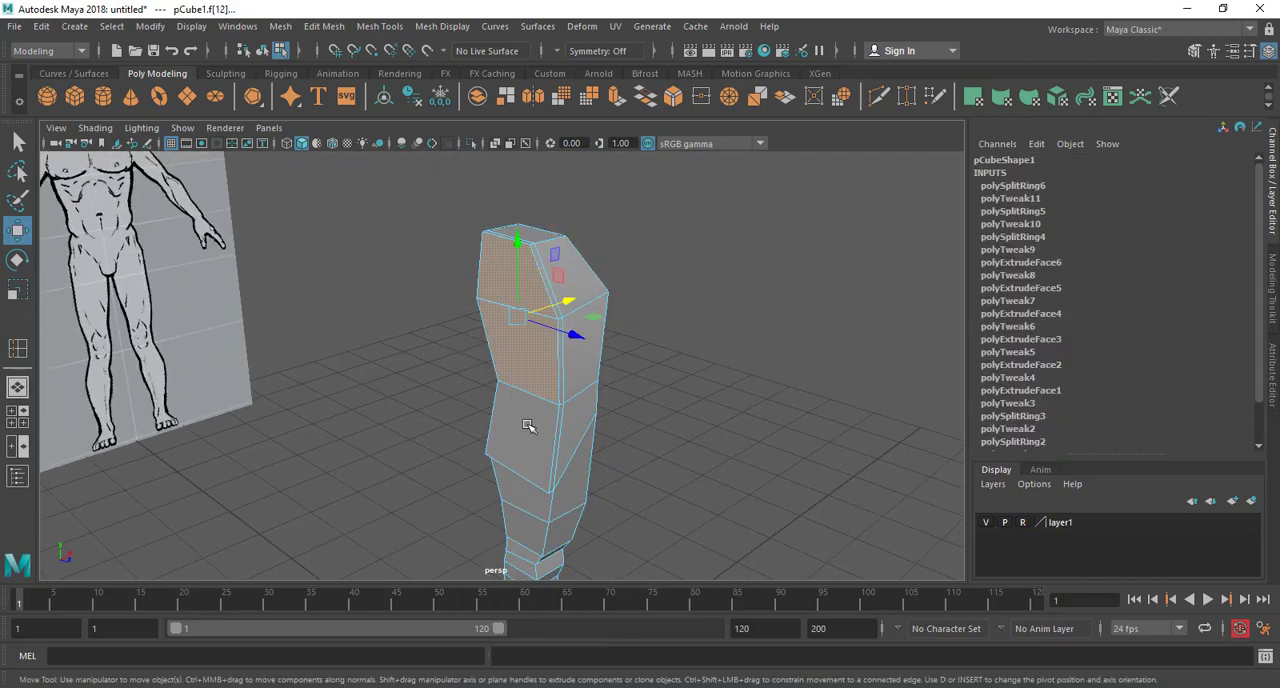
left_click_drag(668, 443, 563, 387, "alt")
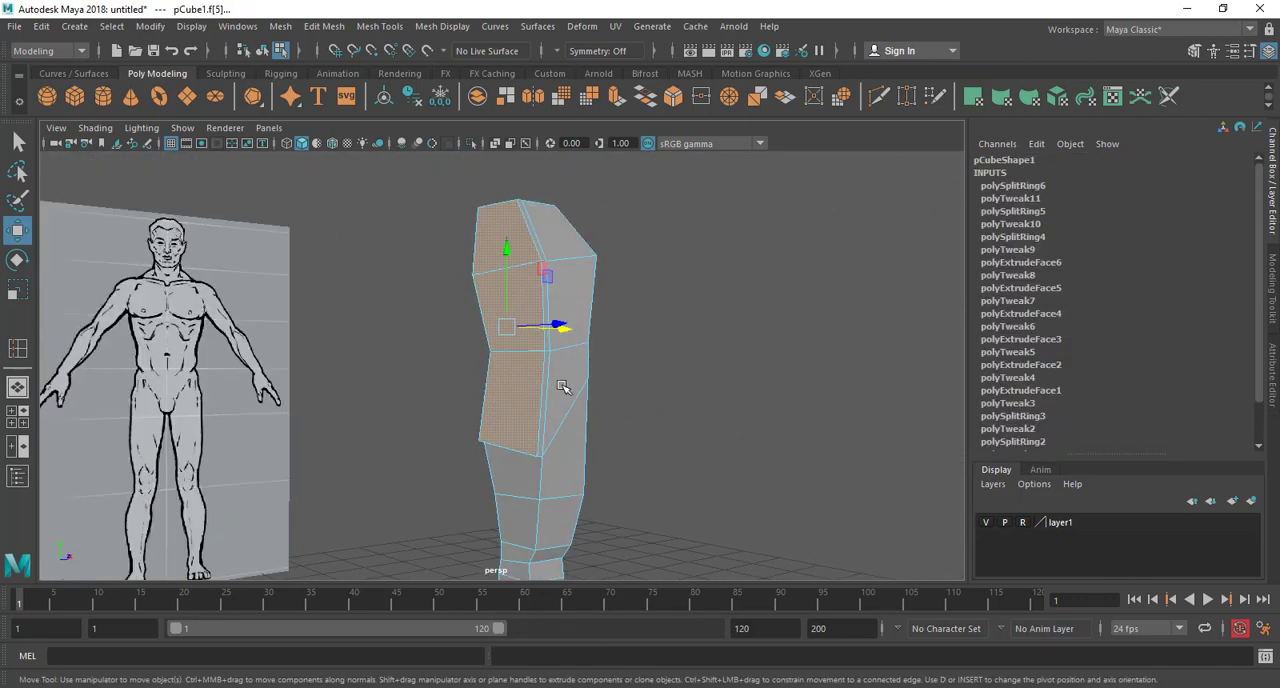
left_click_drag(519, 327, 493, 316, "alt")
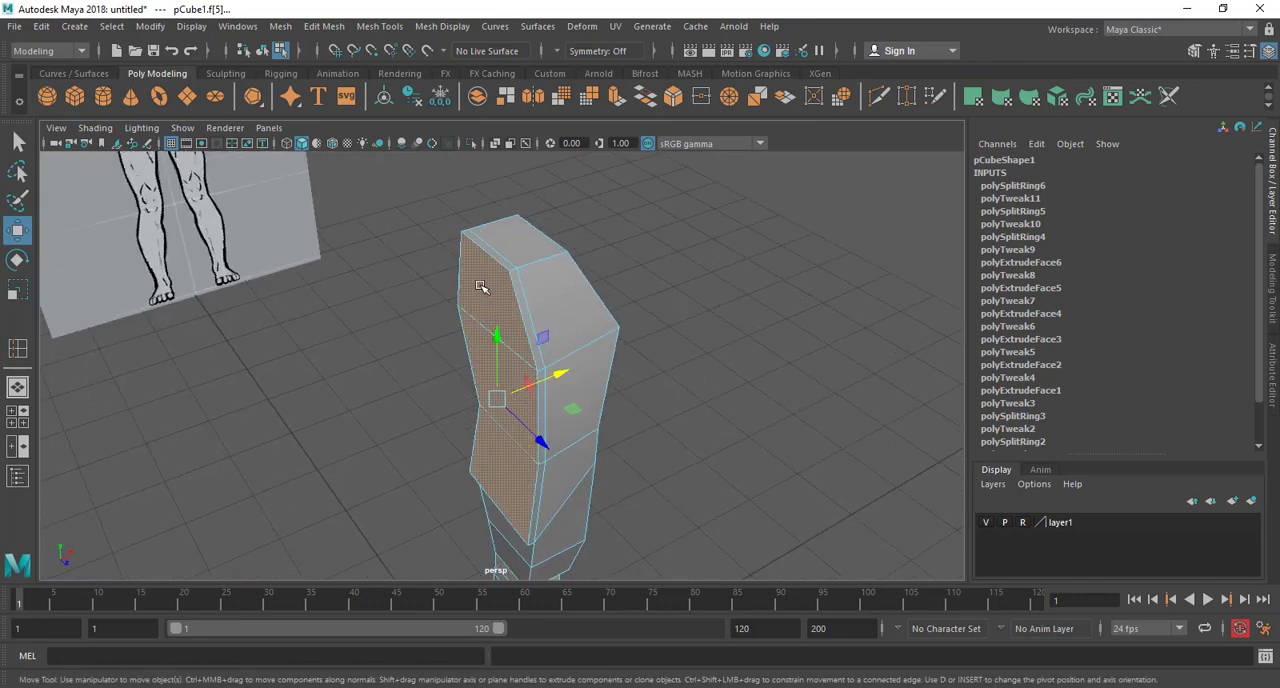
Try deleting the selected centre-line faces, and undo the deletion
key("Delete")
mouse_move(609, 368)
left_mouse_down("alt")
mouse_move(591, 337)
mouse_move(511, 308)
mouse_move(537, 323)
mouse_move(517, 412)
mouse_move(557, 340)
mouse_move(518, 350)
mouse_move(592, 358)
left_mouse_up("alt")
key("ctrl+z")
scroll(531, 338, "down", 5)
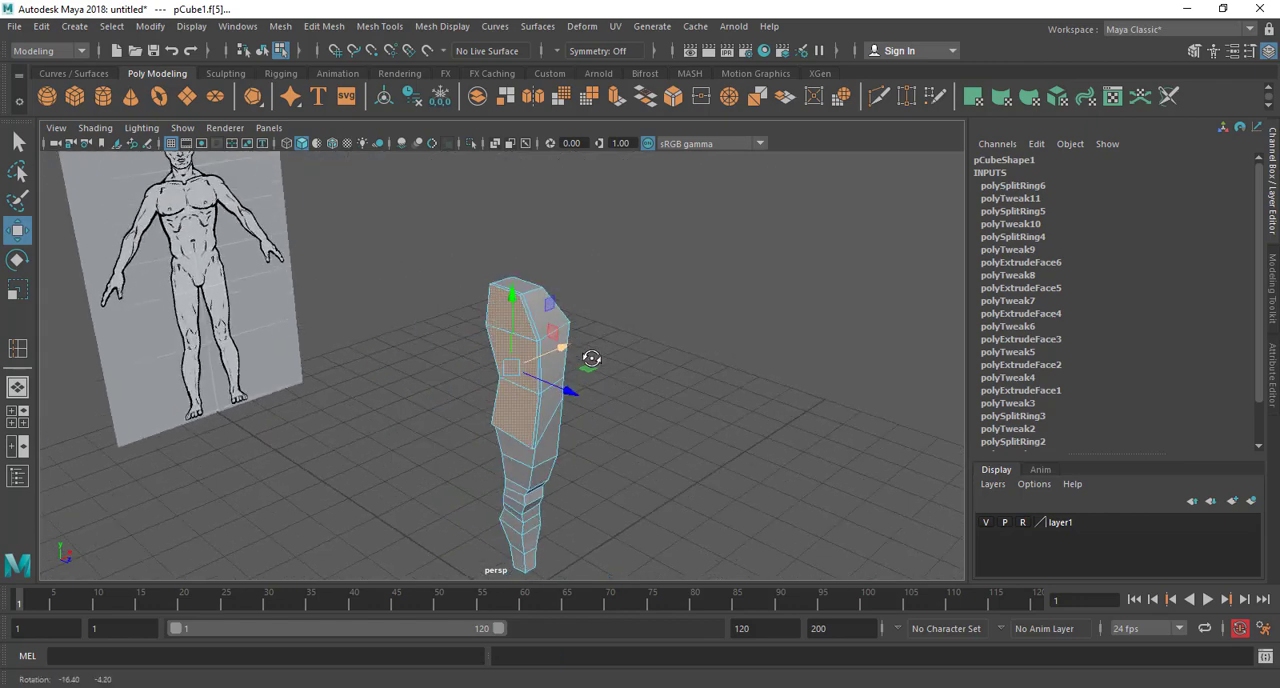
Turn on smooth mesh preview for the half body and return to selecting it as a whole object
scroll(592, 358, "up", 3)
key("3")
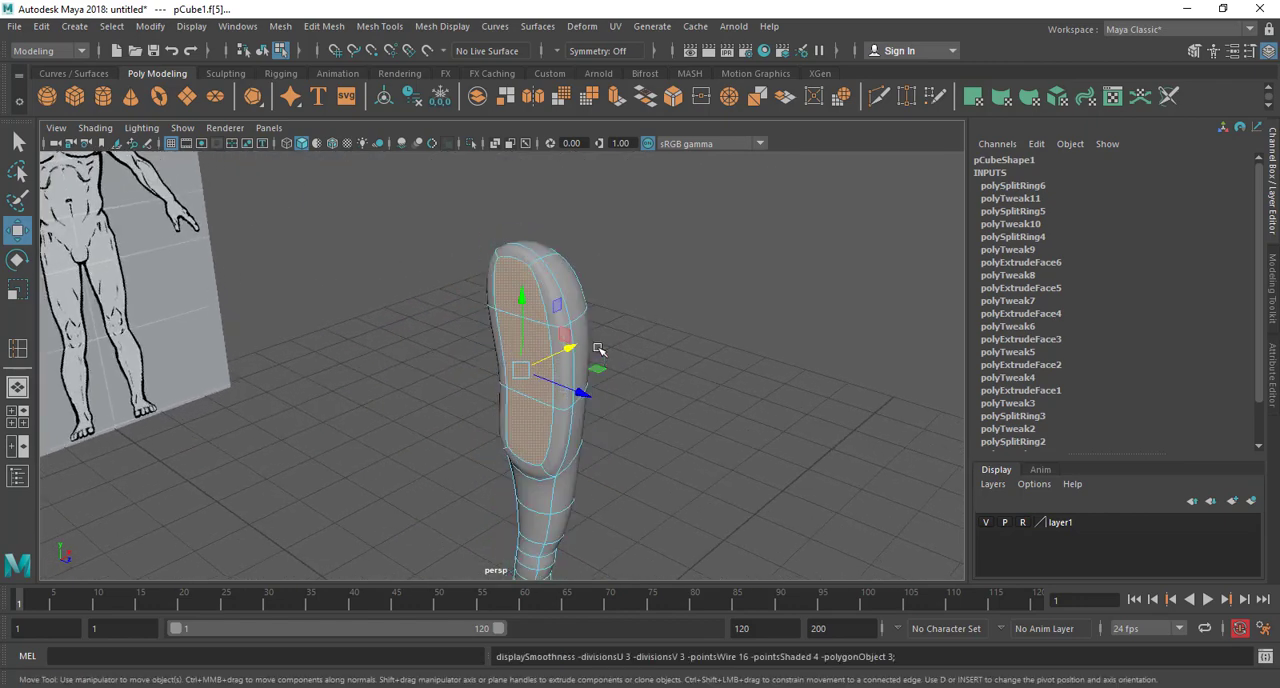
right_click_drag(558, 288, 634, 217)
left_click_drag(626, 337, 486, 260, "alt")
left_click(486, 262)
Delete the construction history of the half body
left_click_drag(589, 240, 586, 364, "alt")
scroll(586, 364, "down", 5)
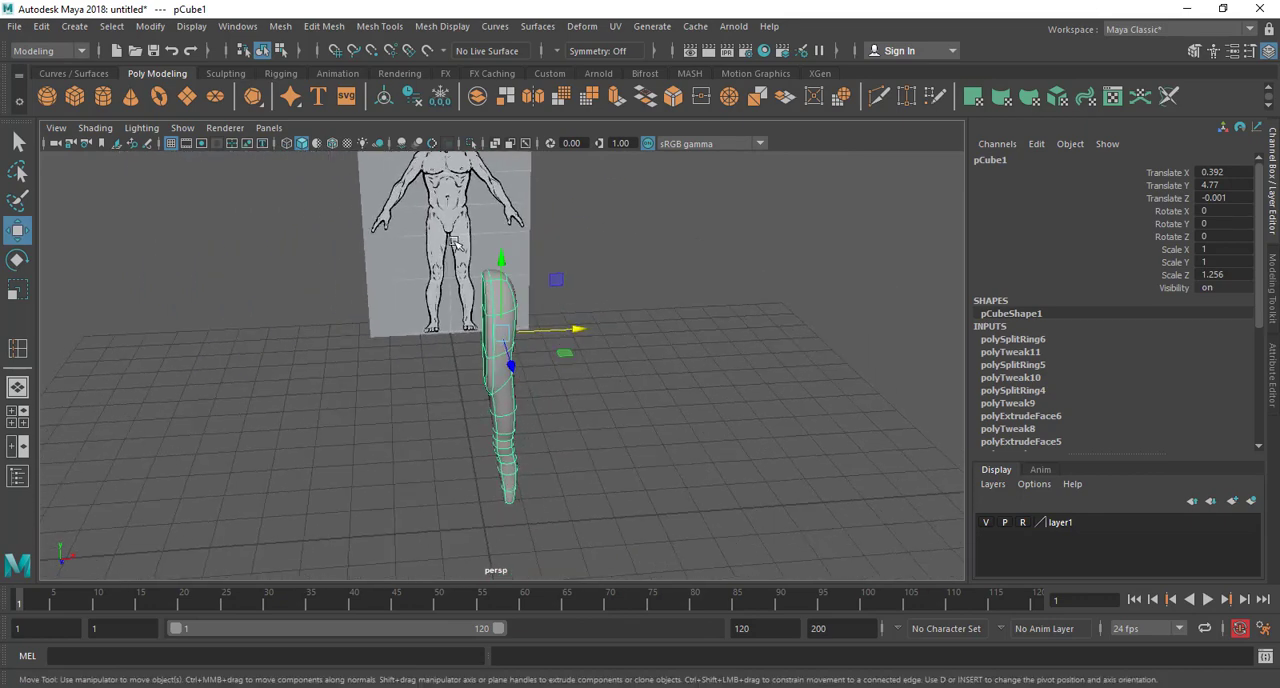
left_click(41, 27)
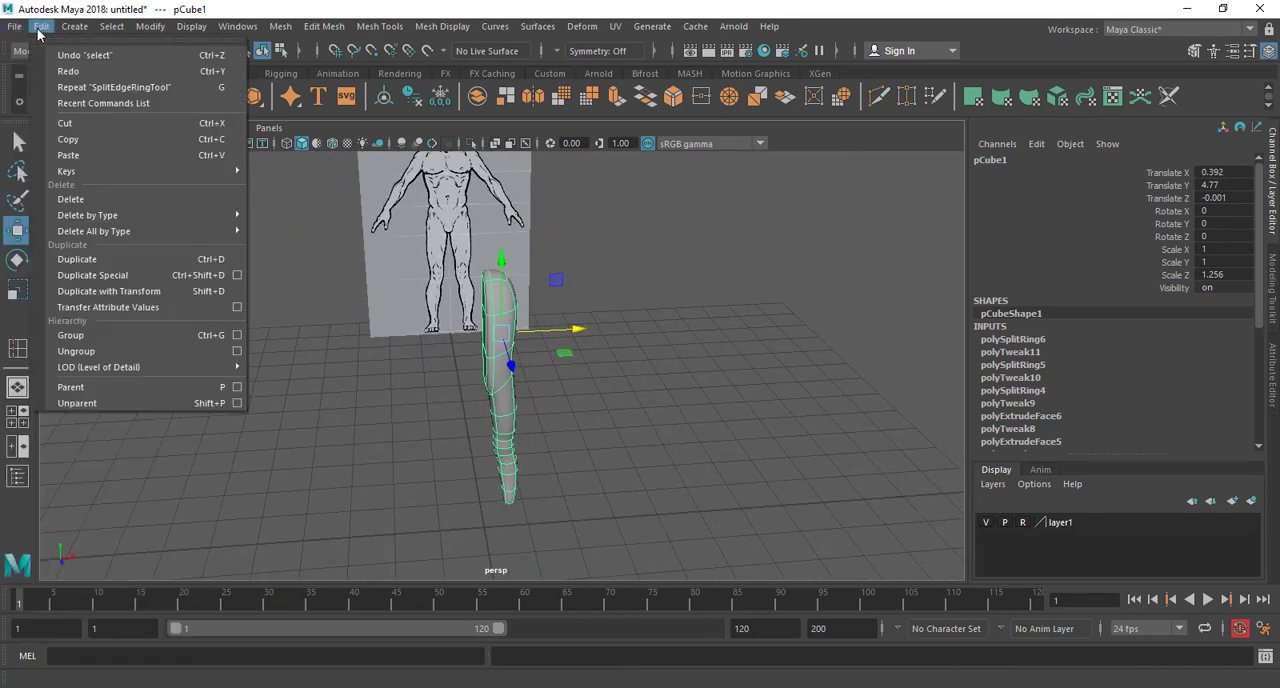
mouse_move(126, 218)
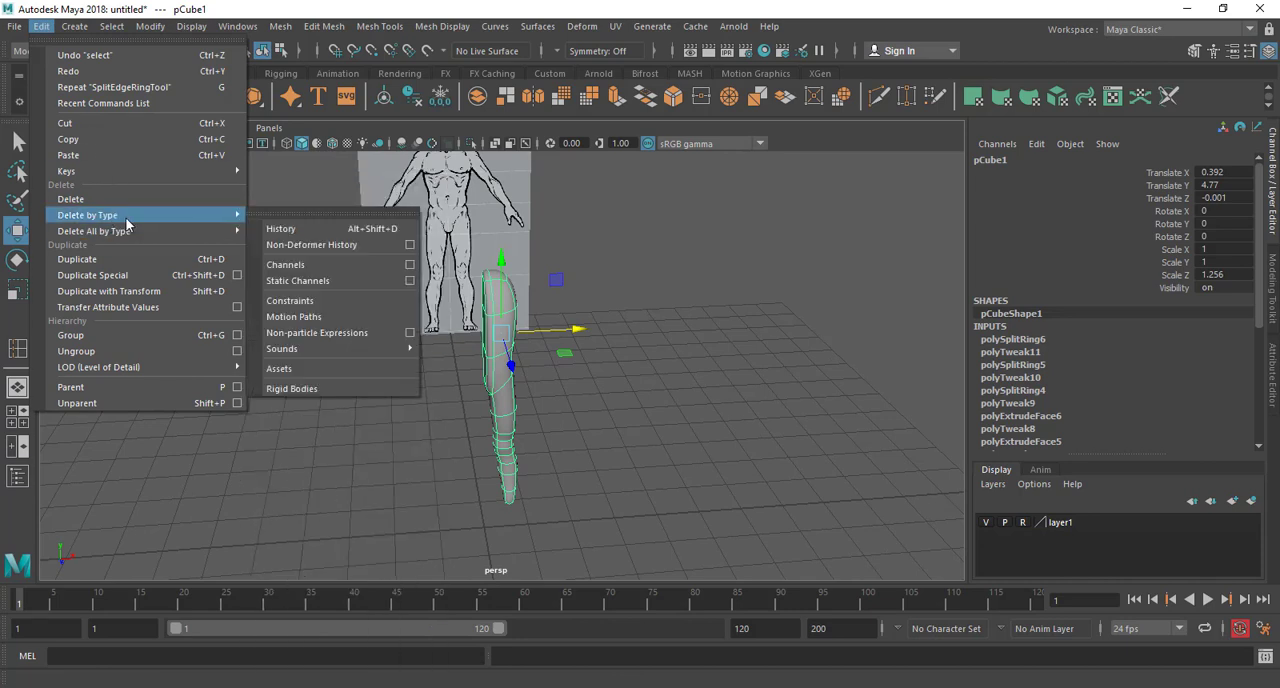
left_click(276, 232)
right_click_drag(545, 325, 600, 343, "alt")
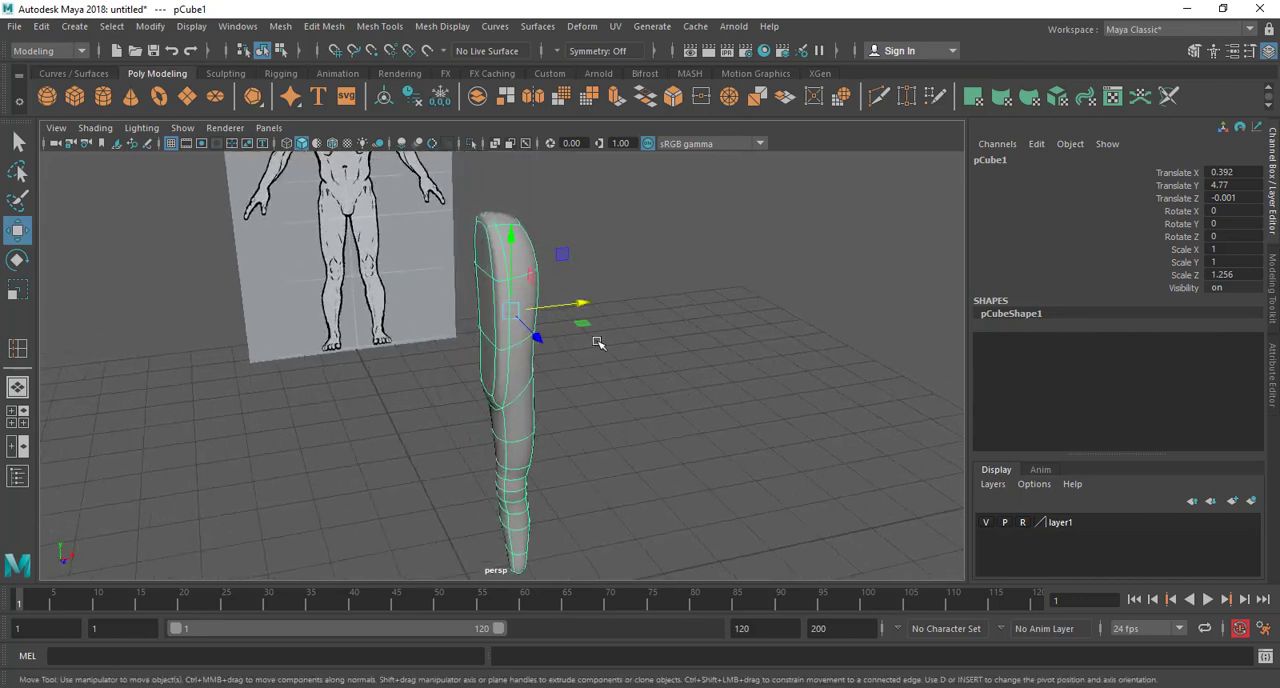
Deselect the half body and save the scene to the Desktop as "body modeling 1"
left_click(645, 324)
key("ctrl+s")
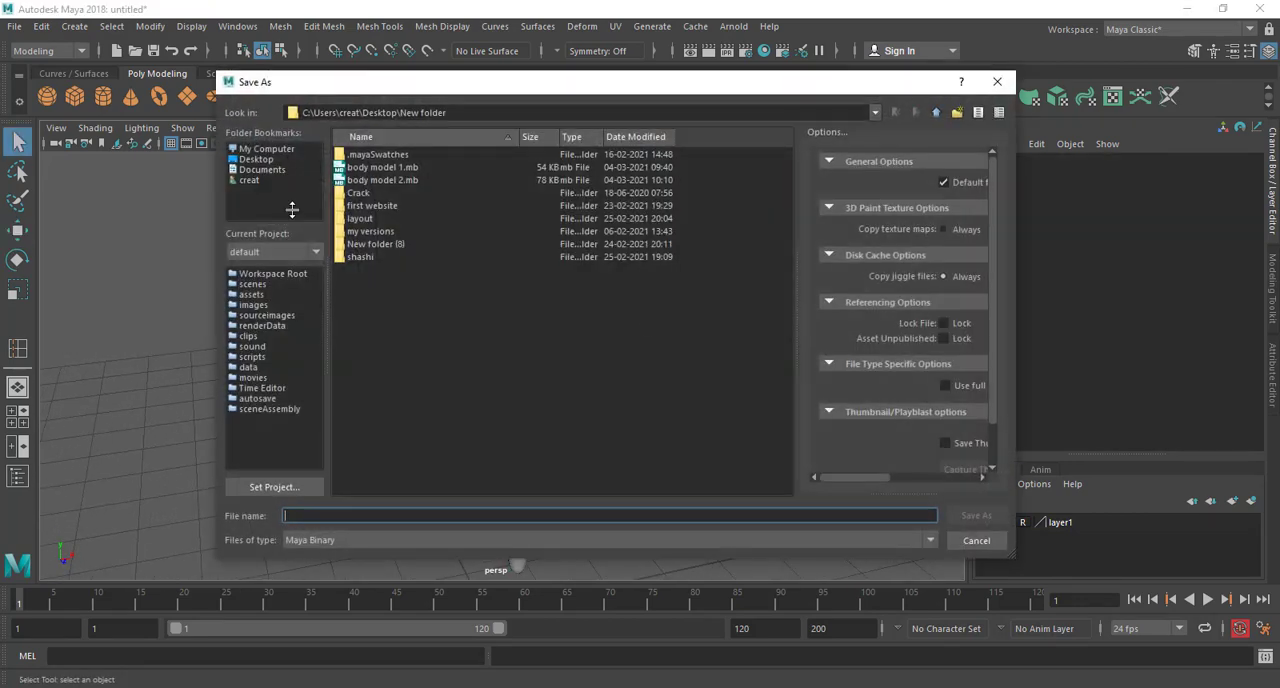
left_click(257, 159)
left_click(407, 514)
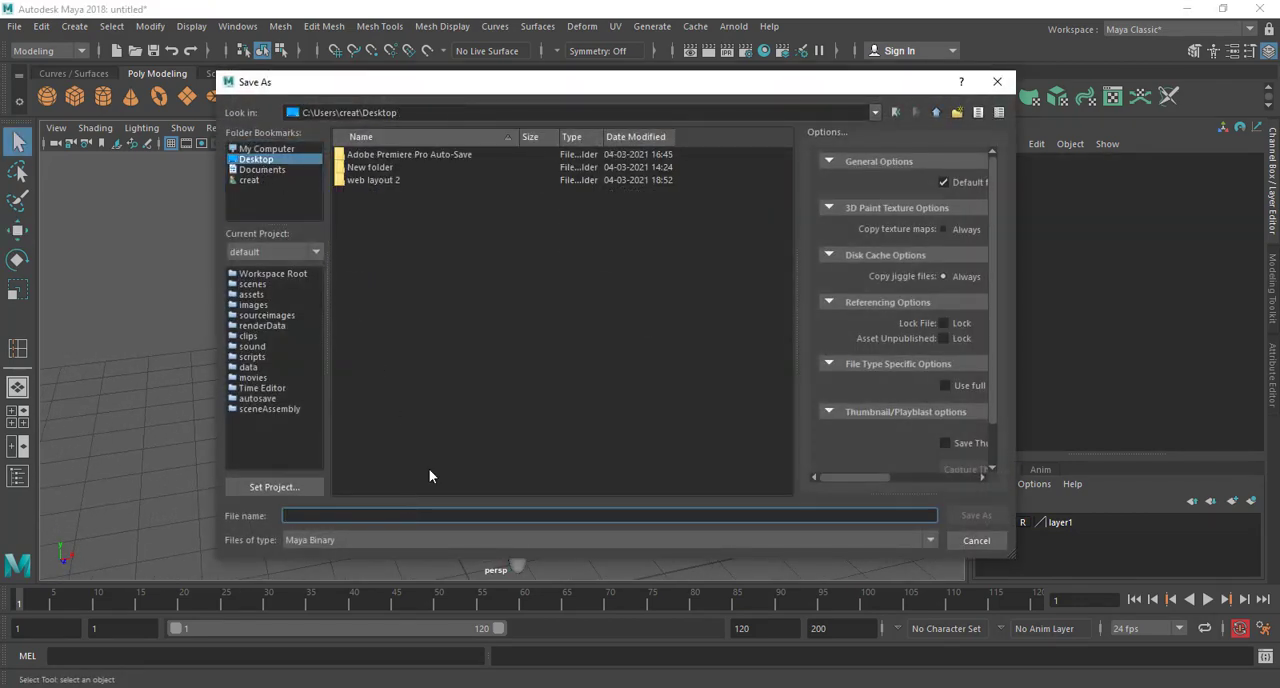
type("body m")
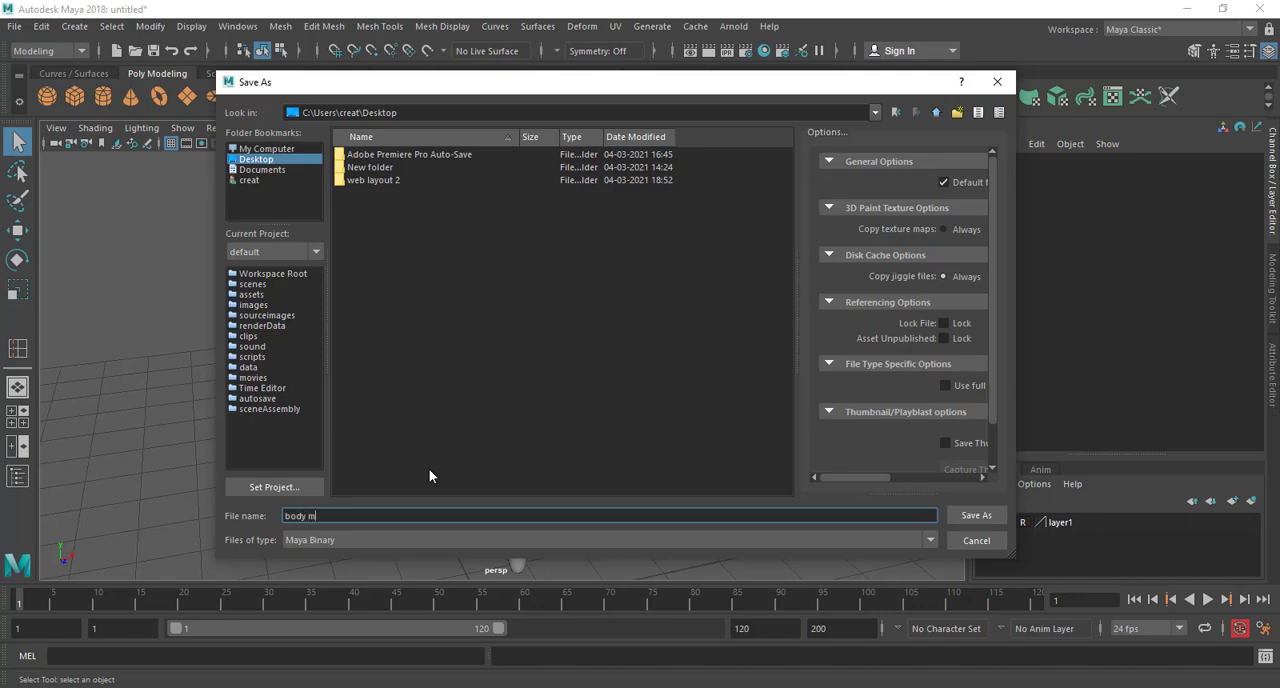
type("odeling 1")
key("Return")
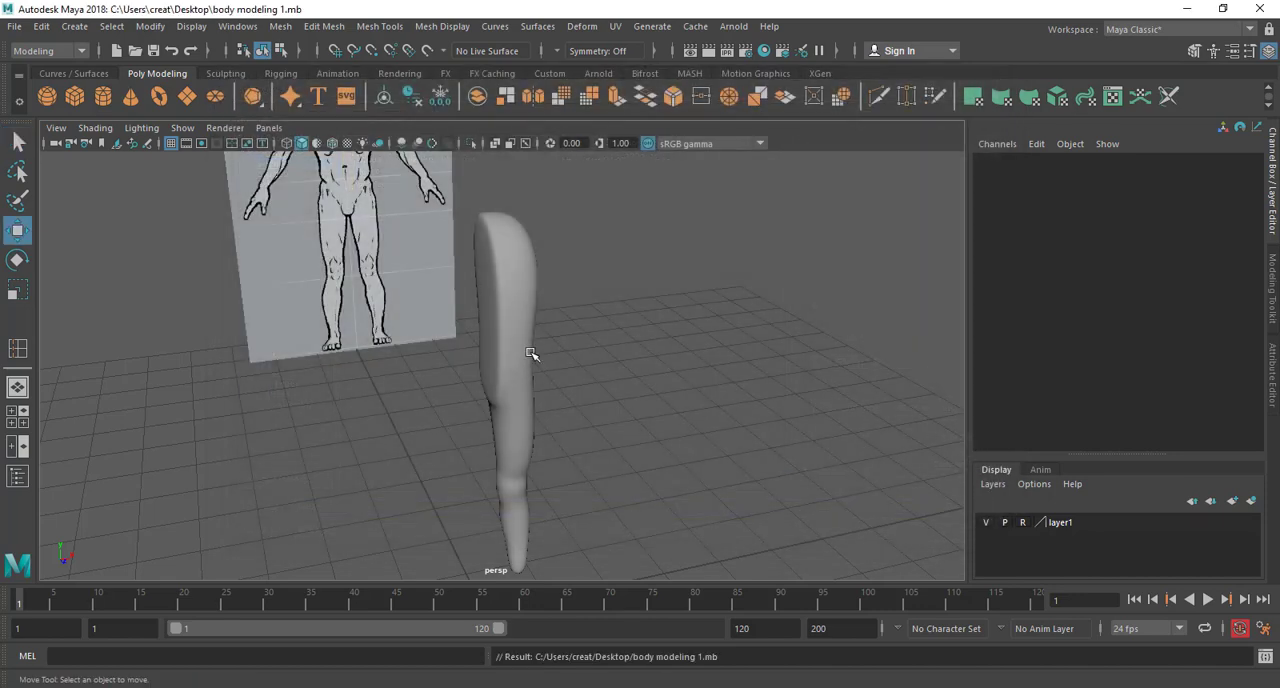
left_click_drag(501, 400, 495, 367, "alt")
left_click(483, 338)
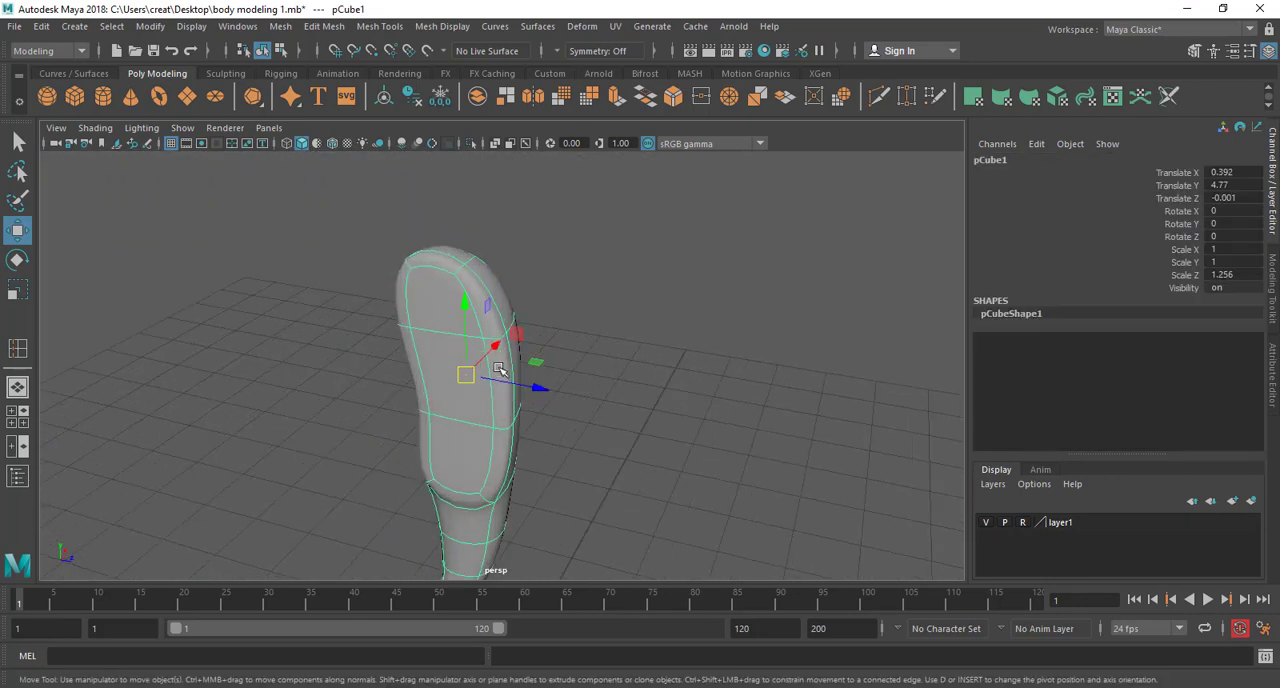
right_click_drag(443, 245, 443, 290)
left_click(453, 369, "shift")
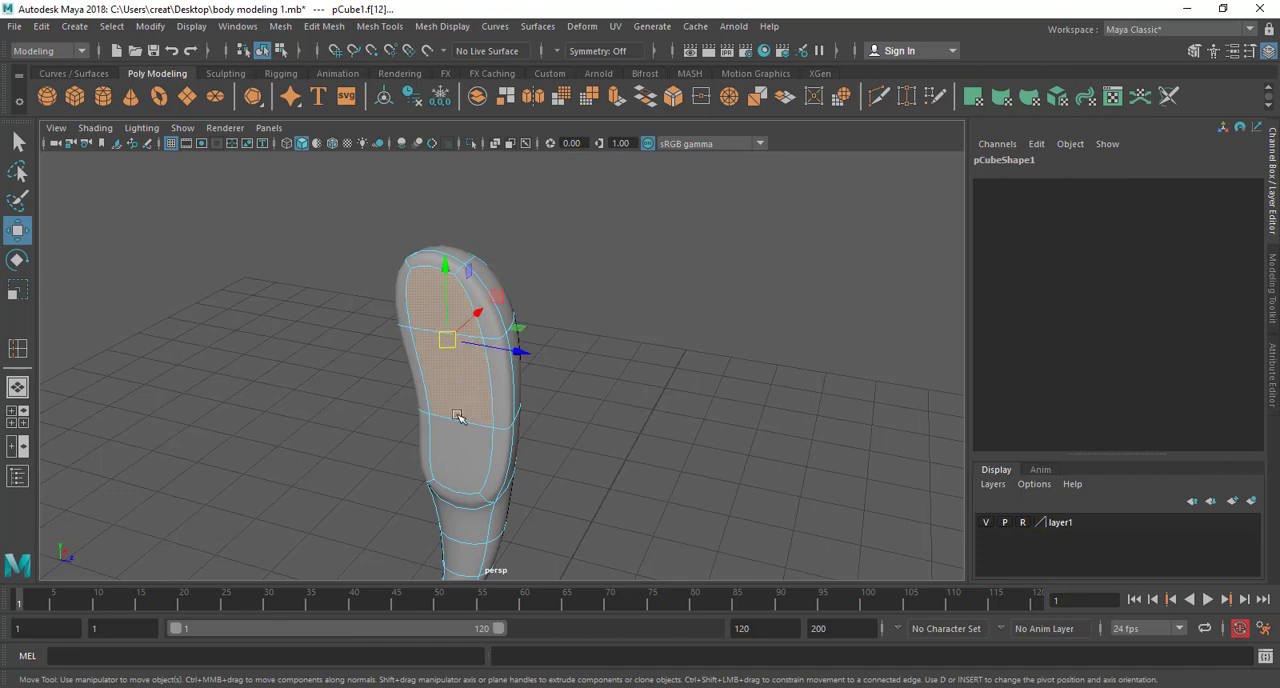
left_click(460, 444, "shift")
left_click_drag(495, 462, 464, 461, "alt")
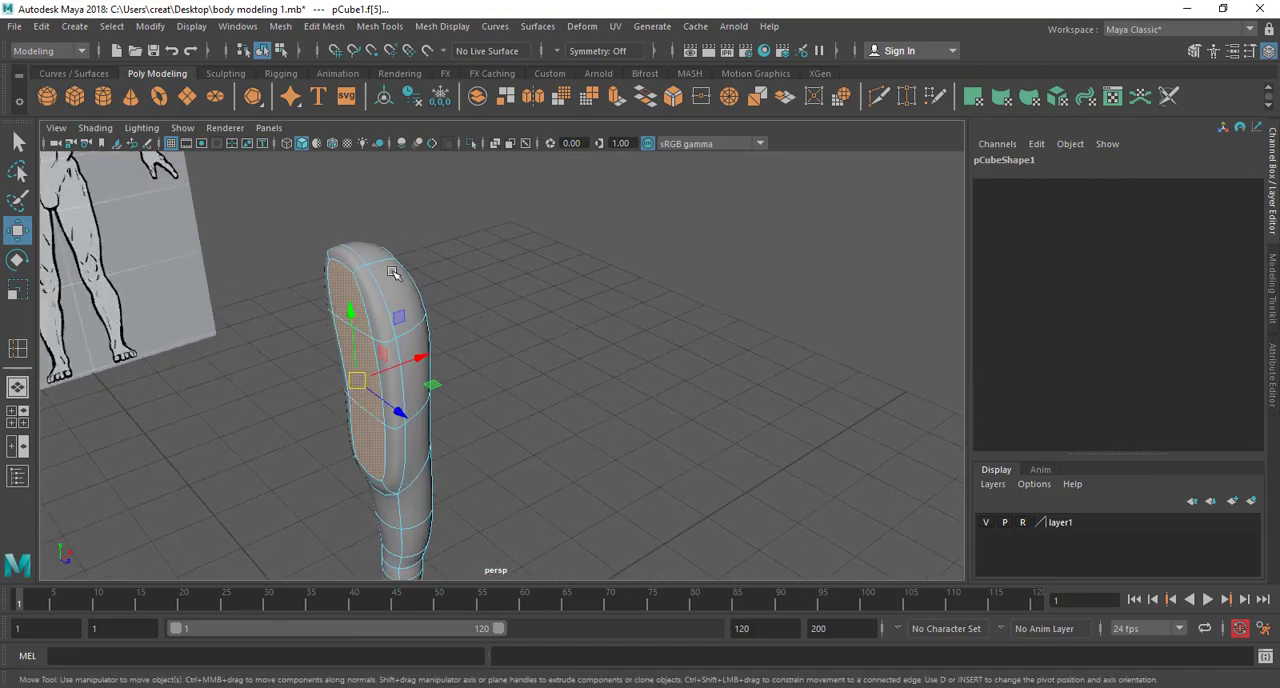
right_click_drag(393, 270, 529, 200)
Examine the smoothed half body against the front reference and from its inner side in perspective
left_click_drag(535, 352, 486, 340, "alt")
right_click_drag(486, 340, 438, 341, "alt")
middle_click_drag(438, 341, 546, 299, "alt")
left_click_drag(562, 354, 523, 328, "alt")
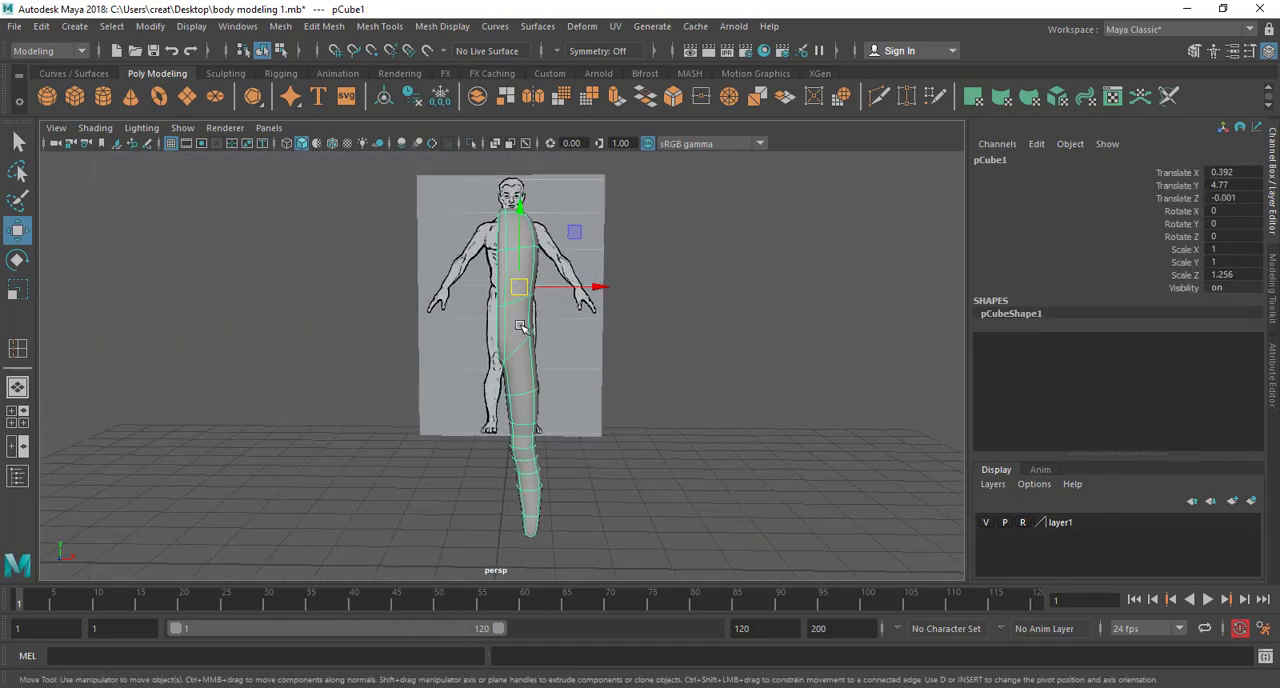
middle_click_drag(503, 350, 534, 343, "alt")
left_click_drag(562, 355, 555, 341, "alt")
key("space")
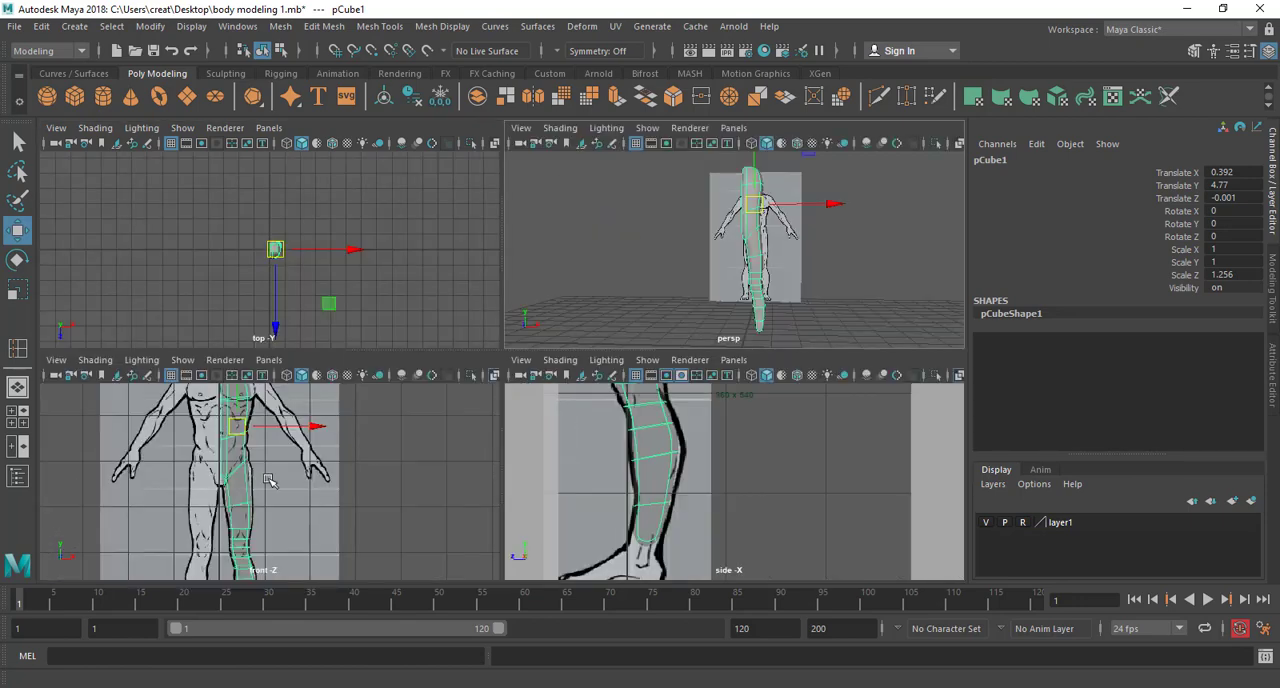
key("space")
scroll(425, 357, "down", 2)
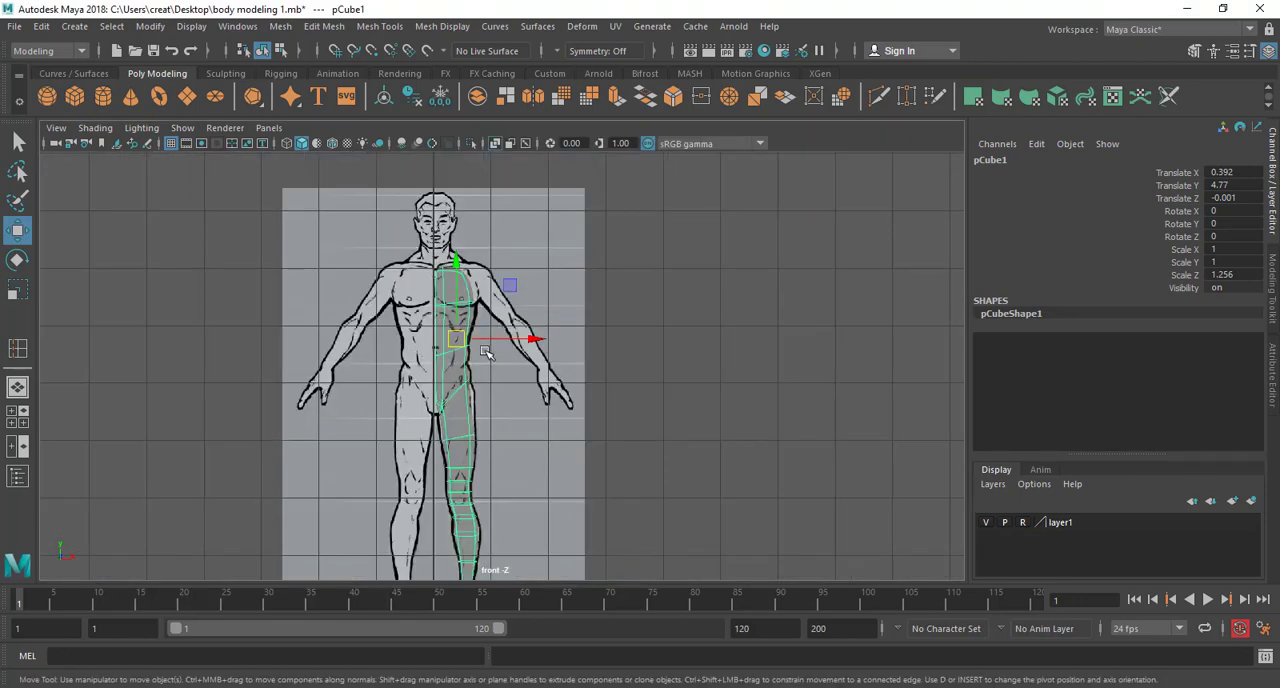
key("space")
key("space")
left_click_drag(598, 342, 640, 346, "alt")
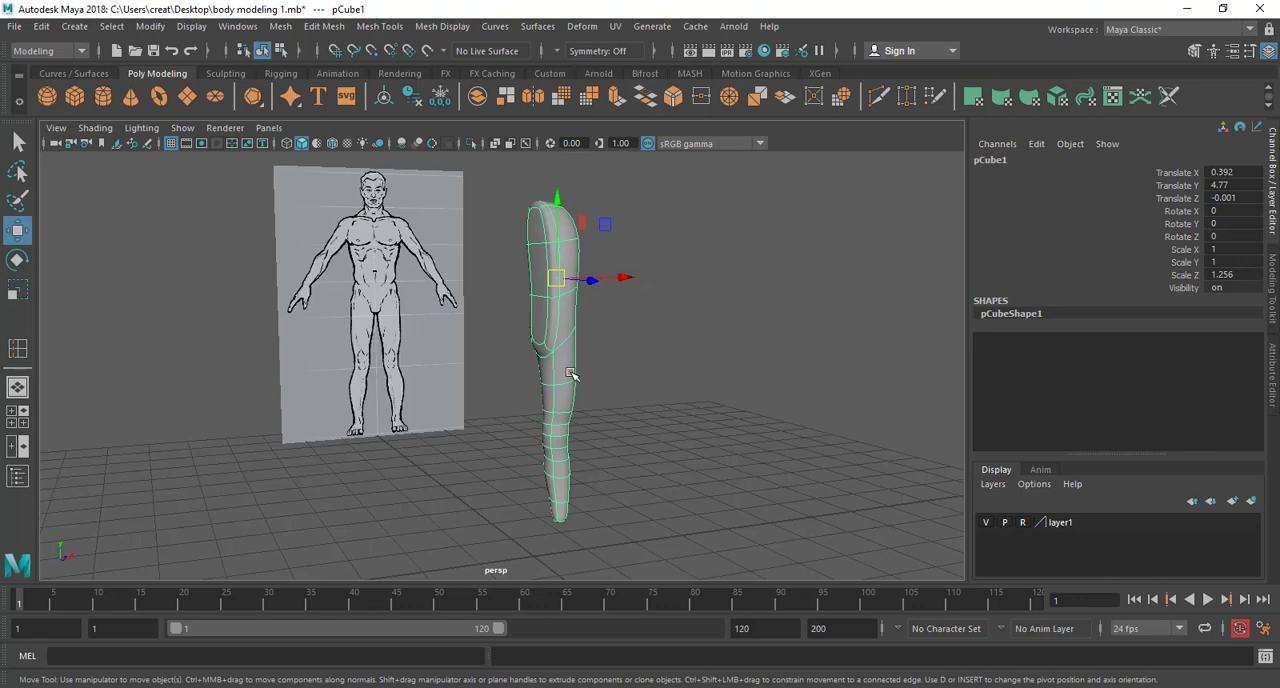
Open the Duplicate Special options for the half body and reset them to the default settings
left_click_drag(575, 364, 400, 285, "alt")
left_click(40, 27)
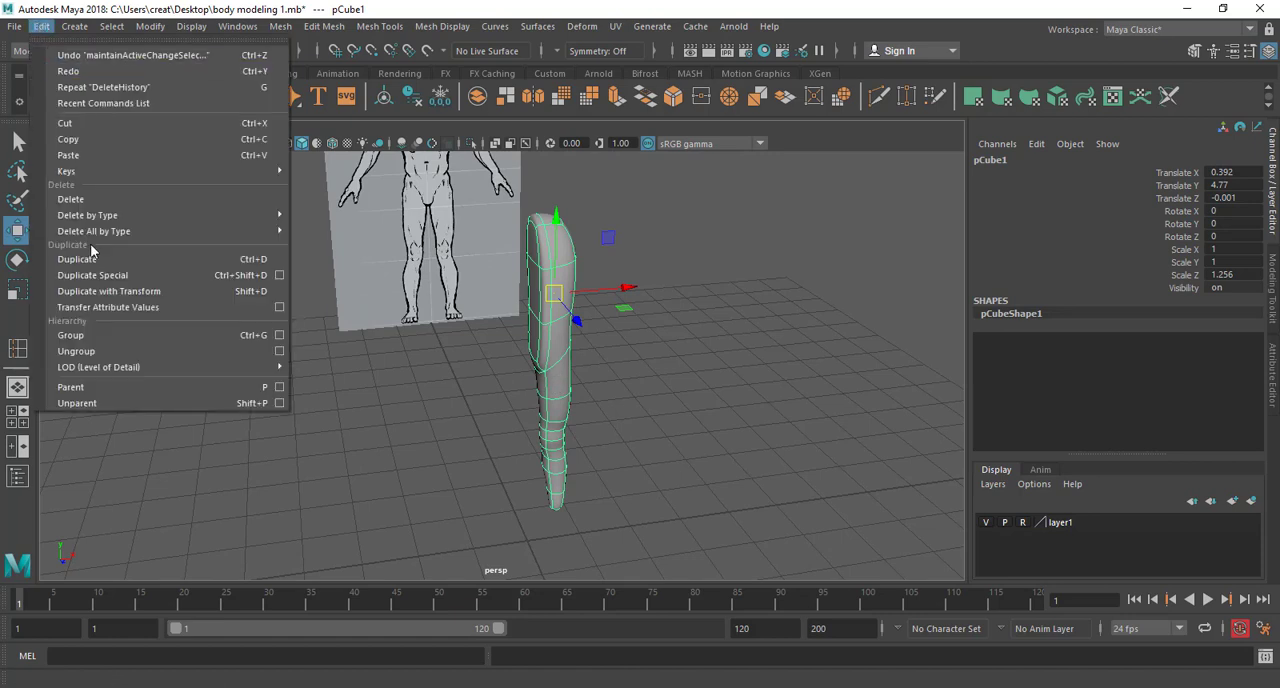
left_click(280, 276)
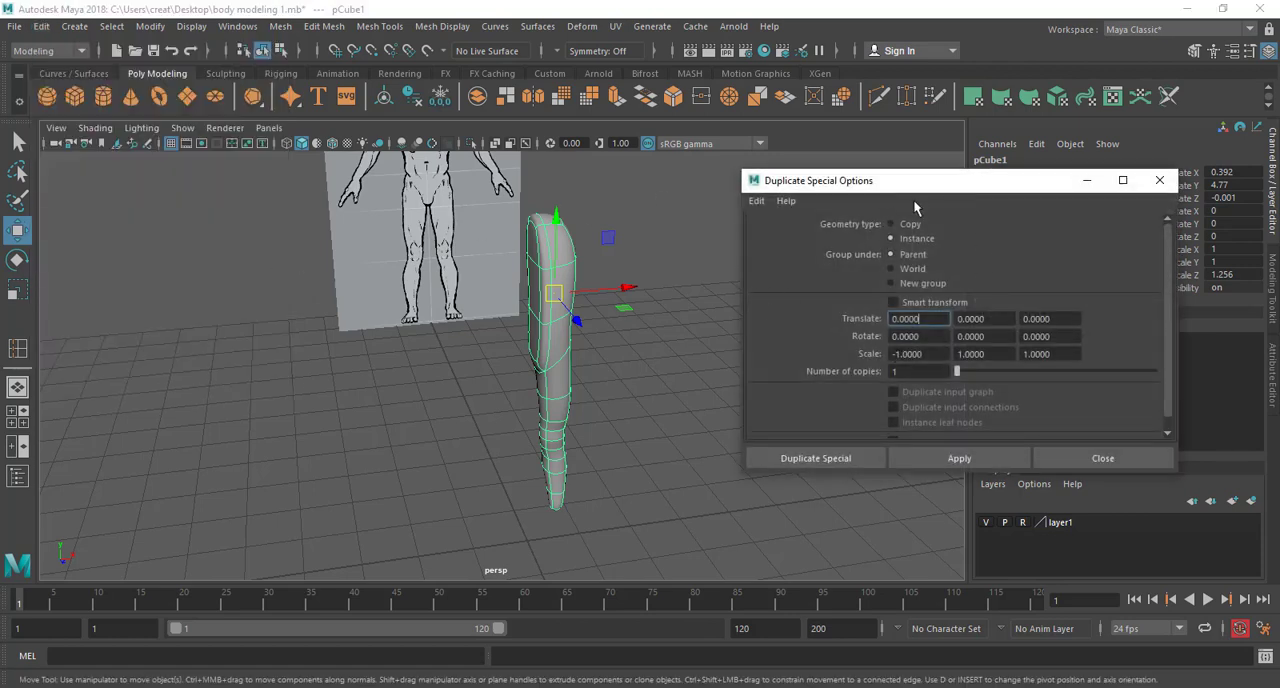
left_click(757, 203)
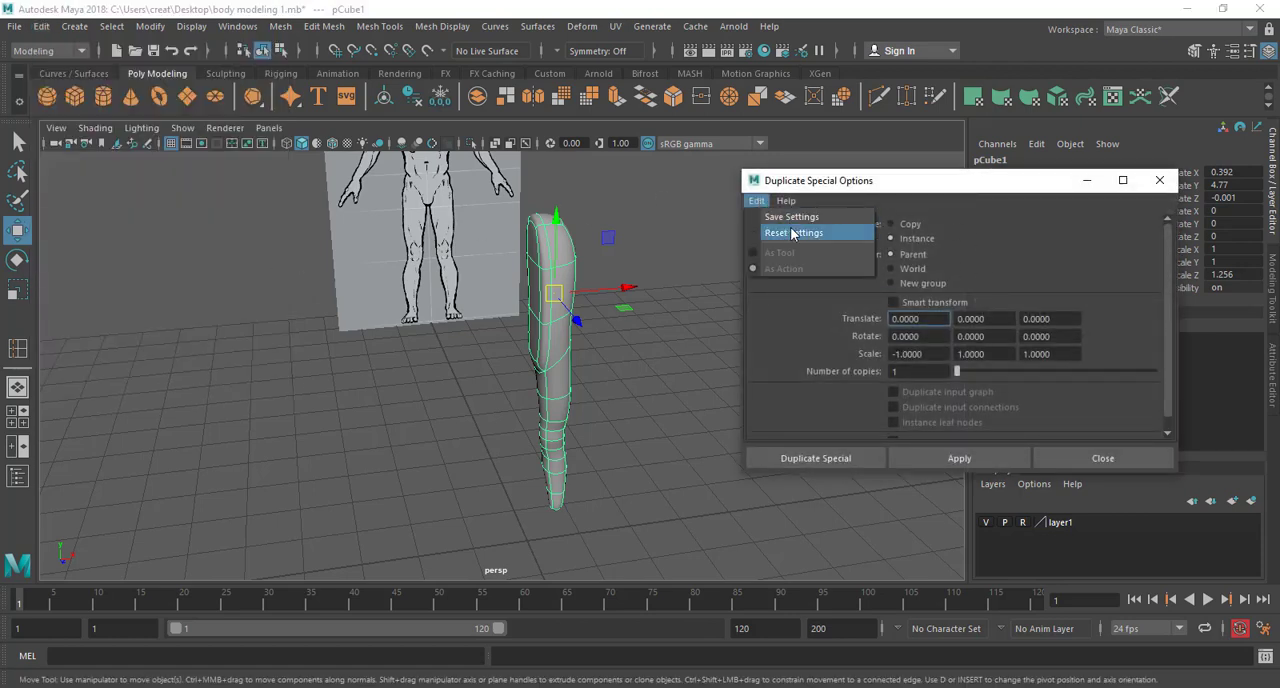
left_click(815, 233)
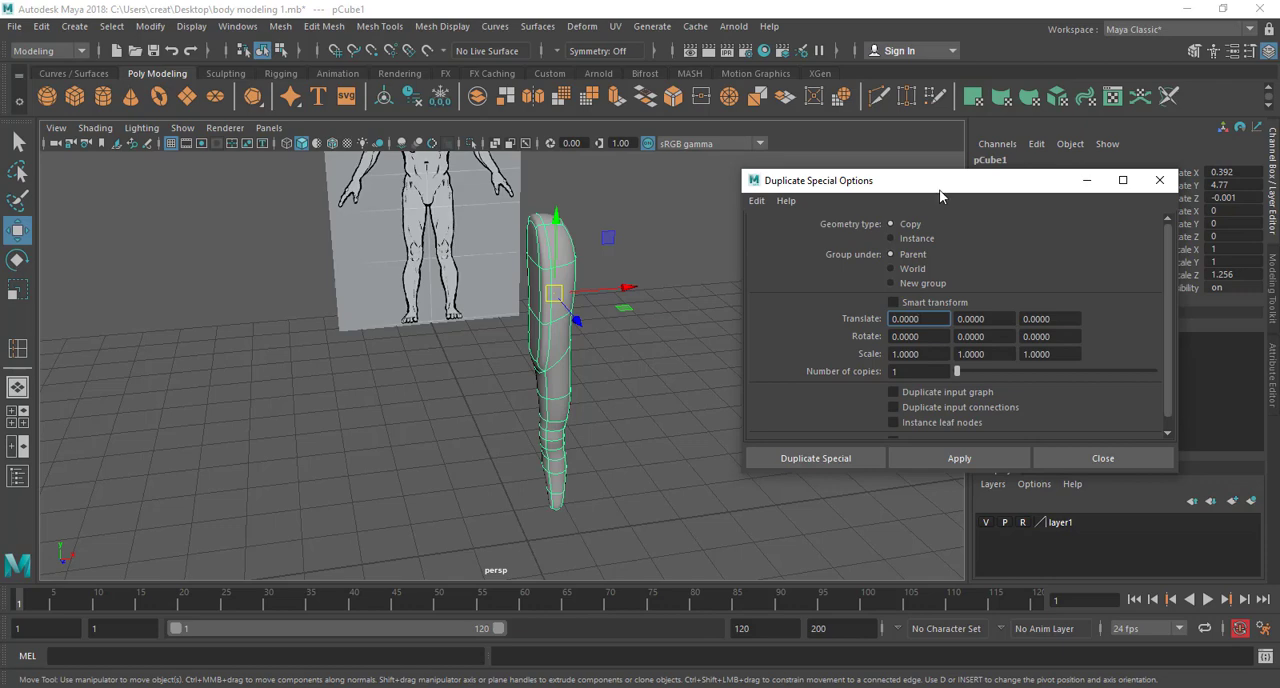
left_click_drag(939, 189, 848, 189)
left_click_drag(590, 341, 545, 338, "alt")
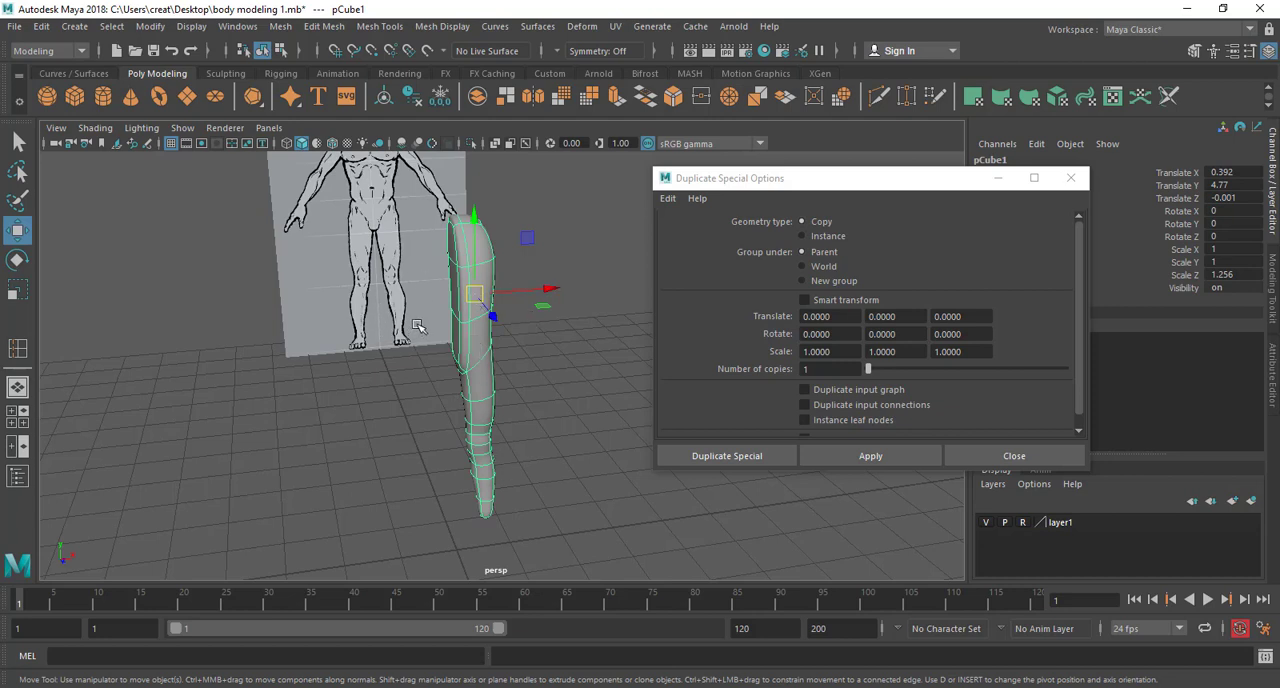
Review the X, Y and Z fields for Translate and Rotate in the Duplicate Special options
left_click(853, 319)
key("Tab")
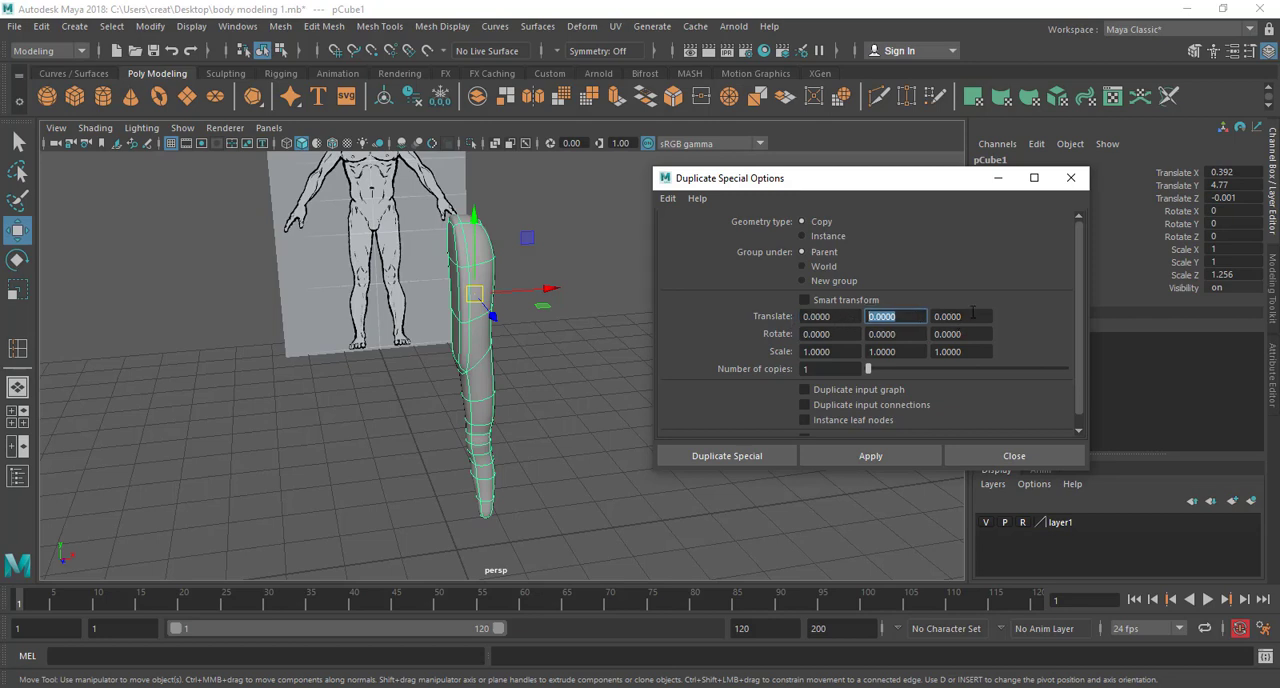
key("Tab")
key("Tab")
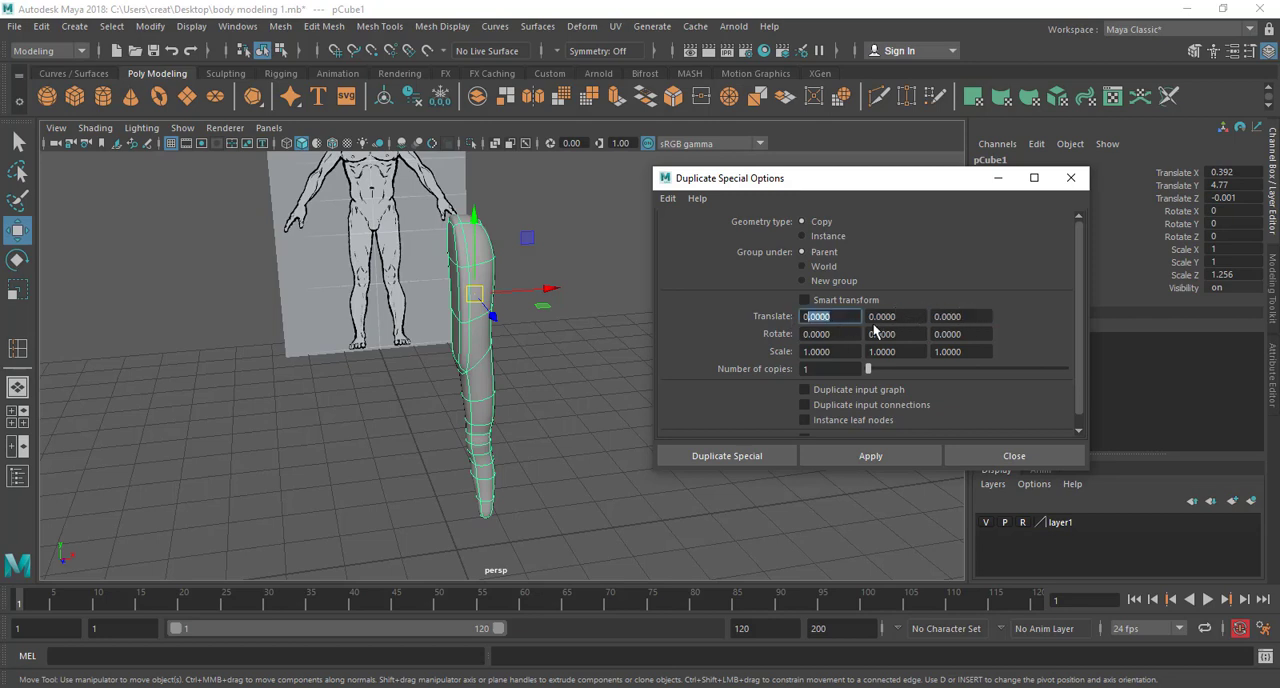
key("Tab")
key("Tab")
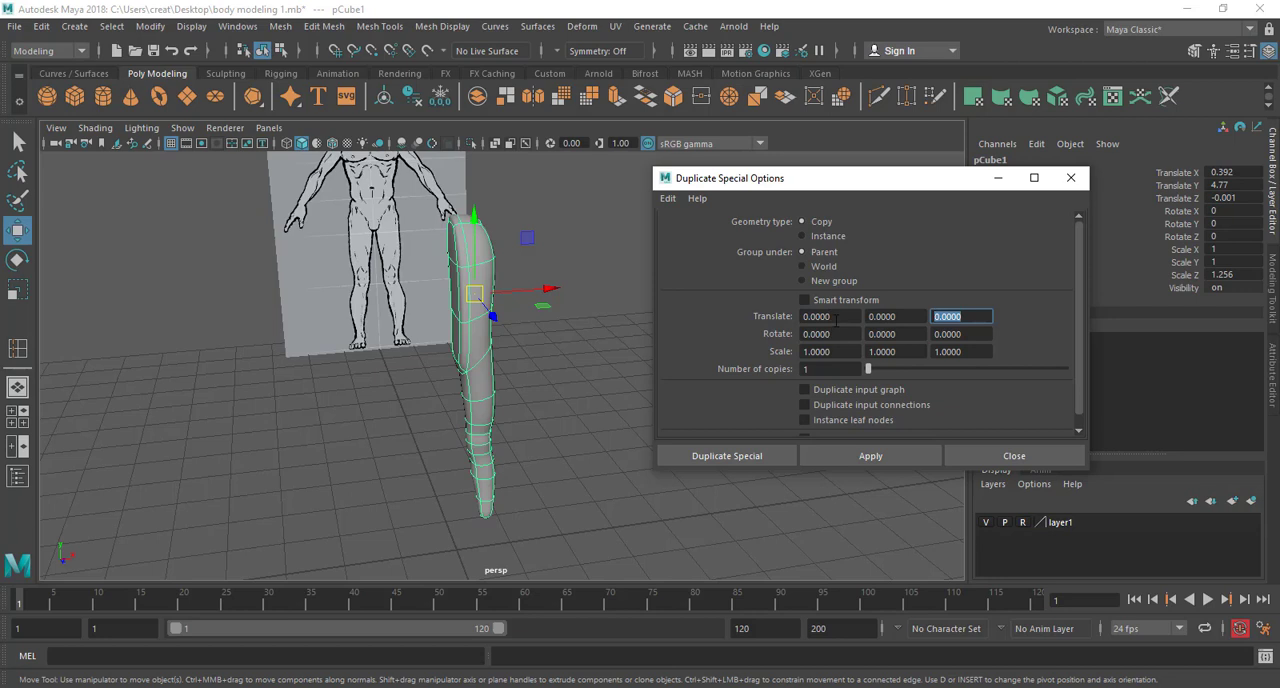
key("Tab")
key("Tab")
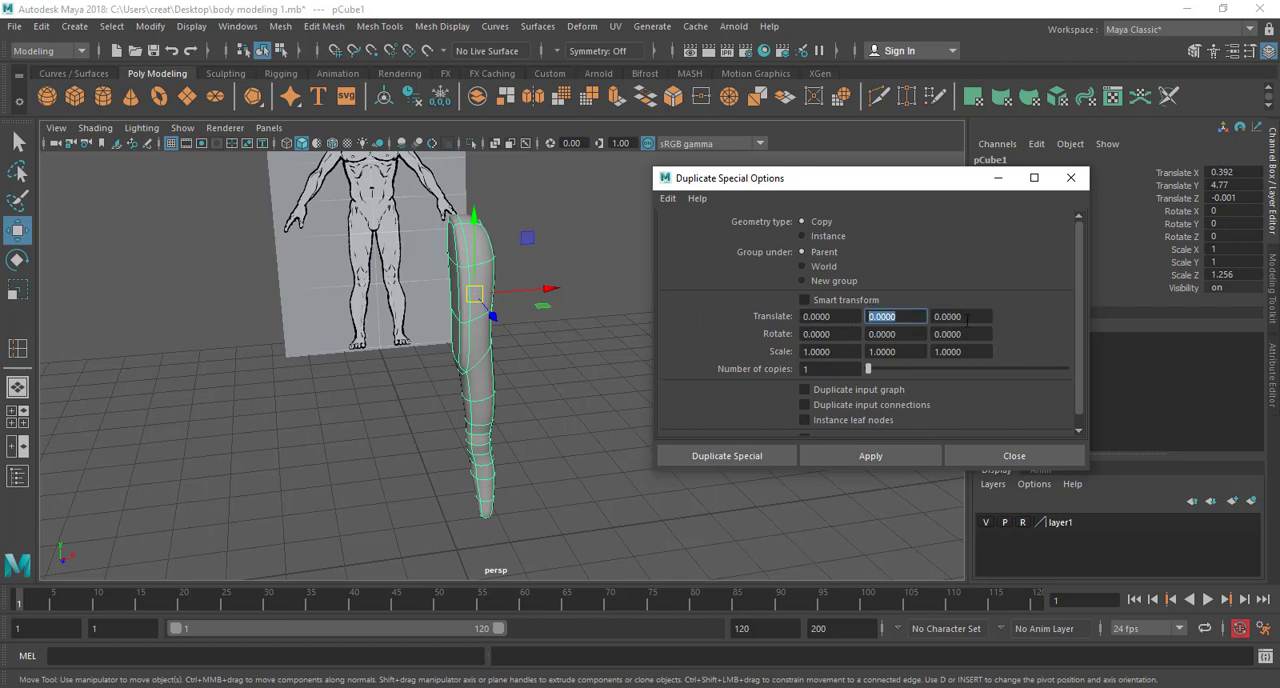
key("Tab")
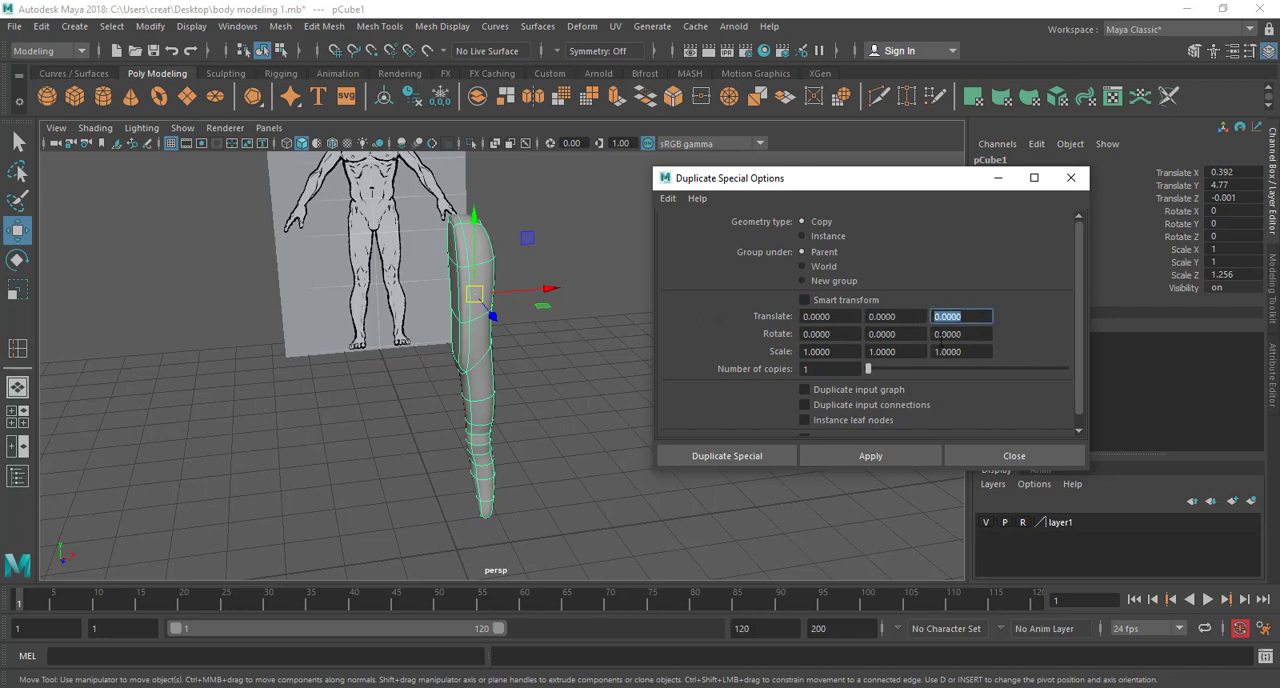
key("Tab")
key("Tab")
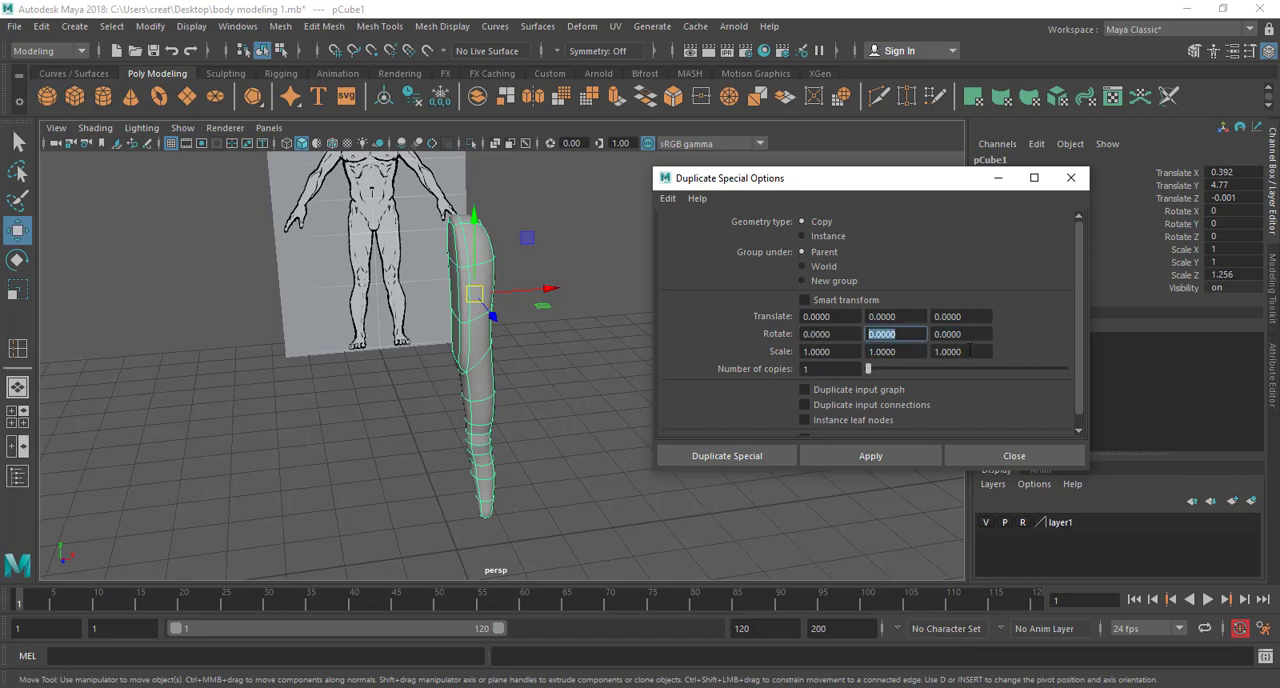
key("Tab")
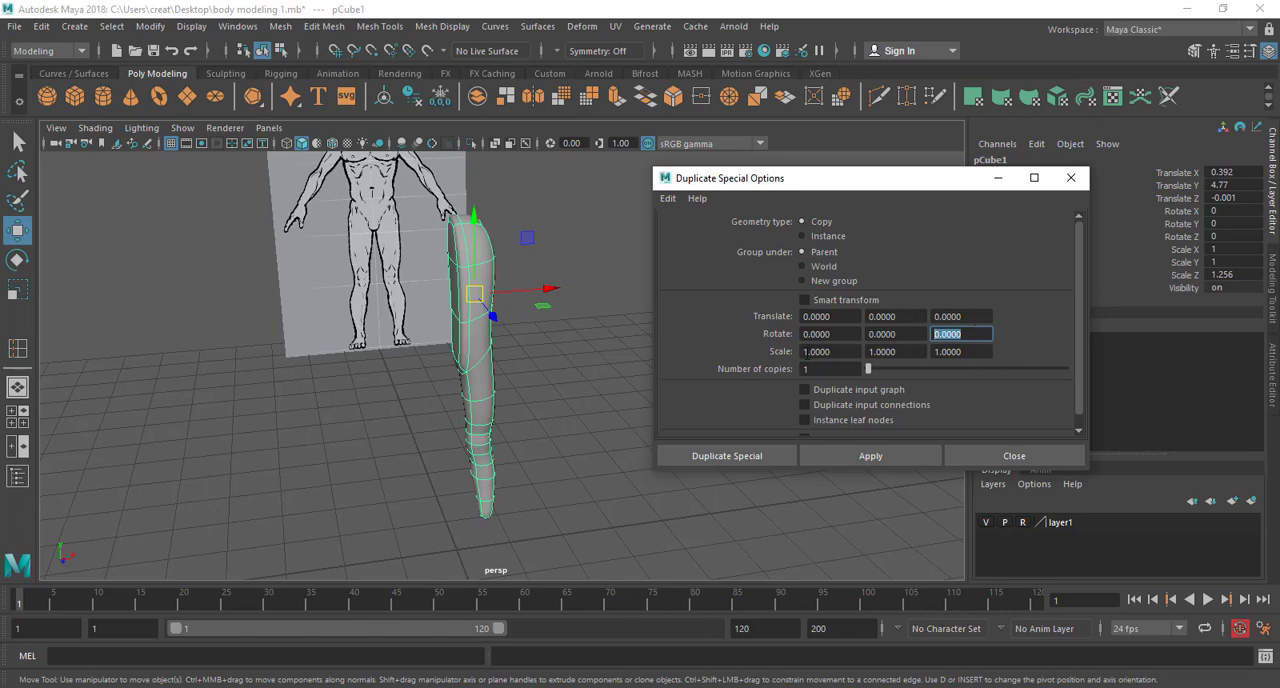
Examine the half body's orientation to the world axes from the front, above and its inner side
left_click_drag(568, 371, 563, 368, "alt")
middle_click_drag(563, 368, 560, 397, "alt")
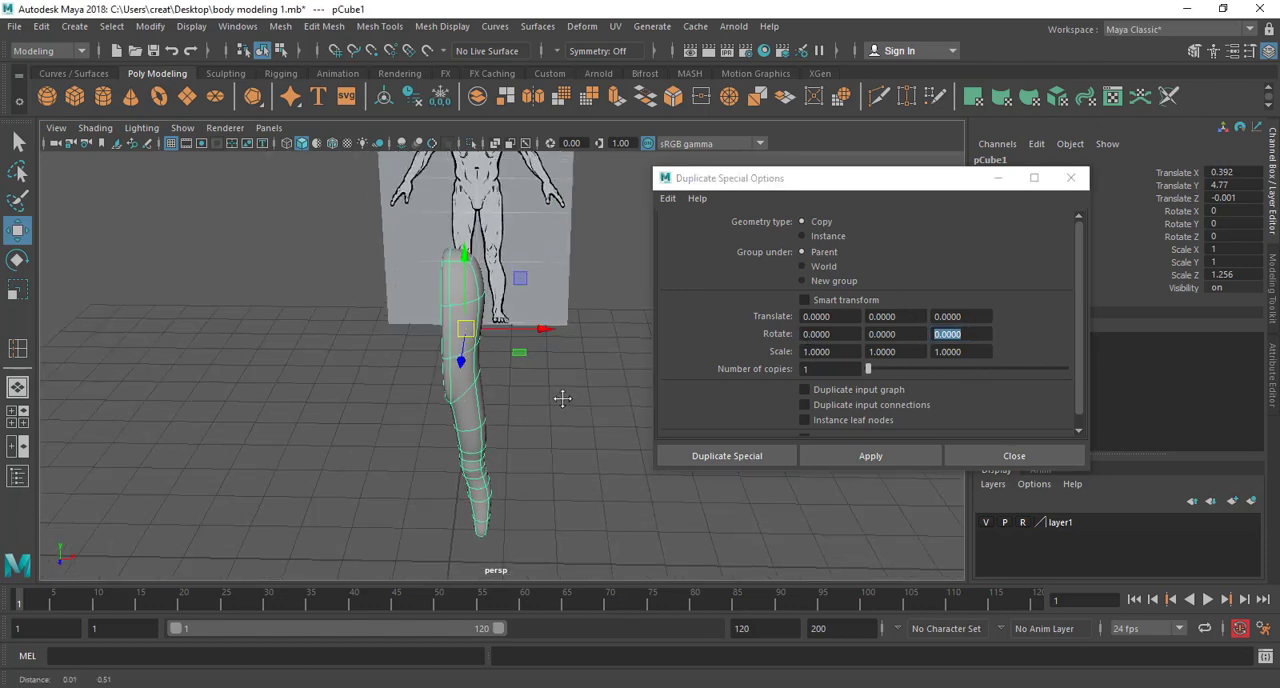
scroll(567, 411, "up", 3)
left_click_drag(568, 411, 543, 403, "alt")
middle_click_drag(543, 403, 550, 356, "alt")
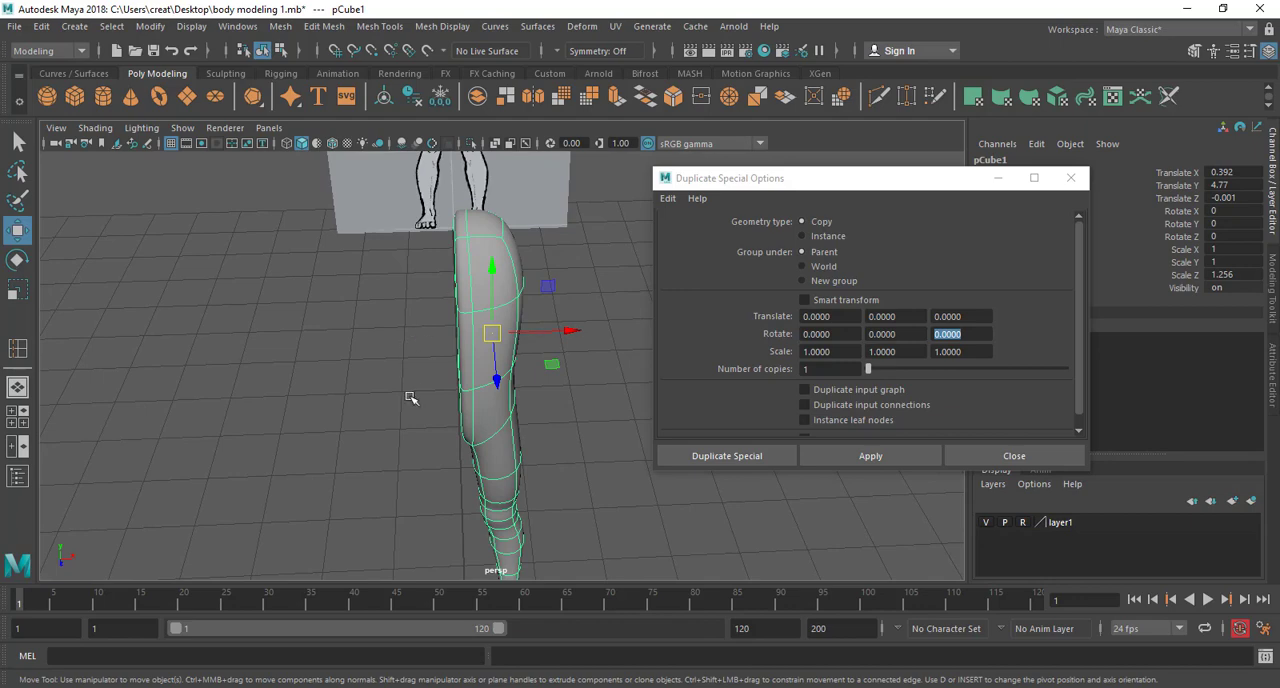
left_click_drag(410, 398, 516, 302, "alt")
left_click_drag(542, 344, 464, 362, "alt")
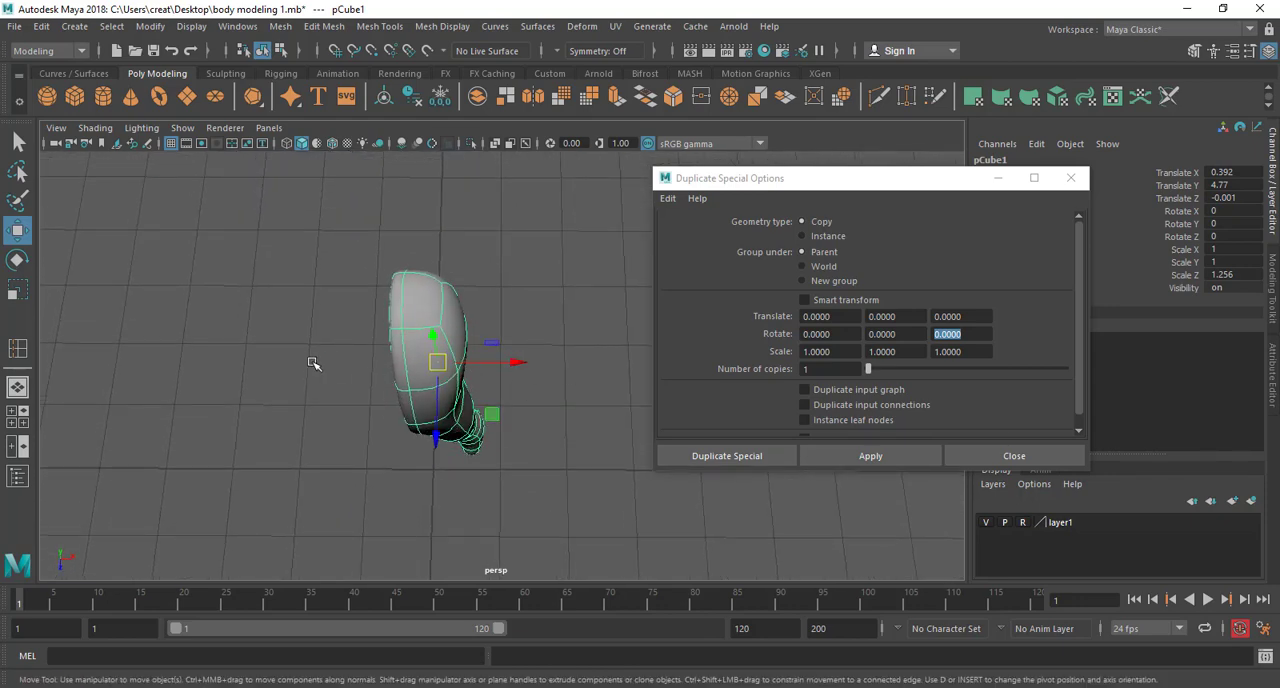
left_click_drag(377, 369, 571, 400, "alt")
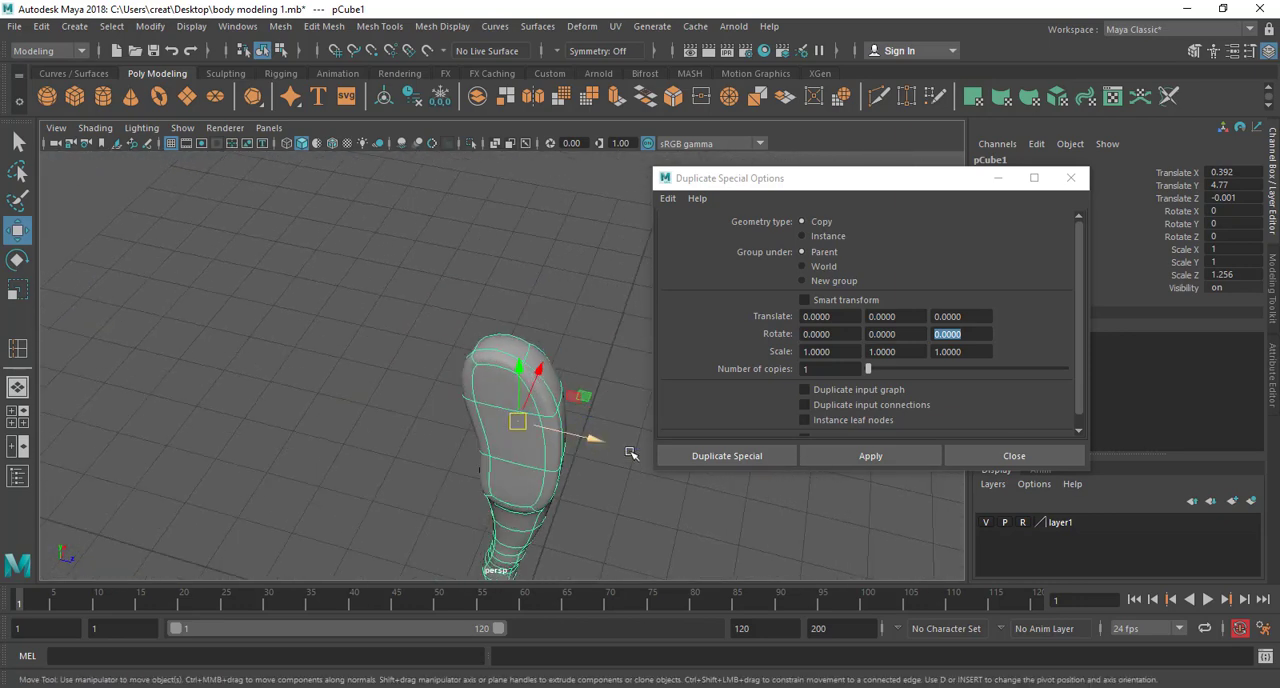
left_click_drag(603, 451, 507, 447, "alt")
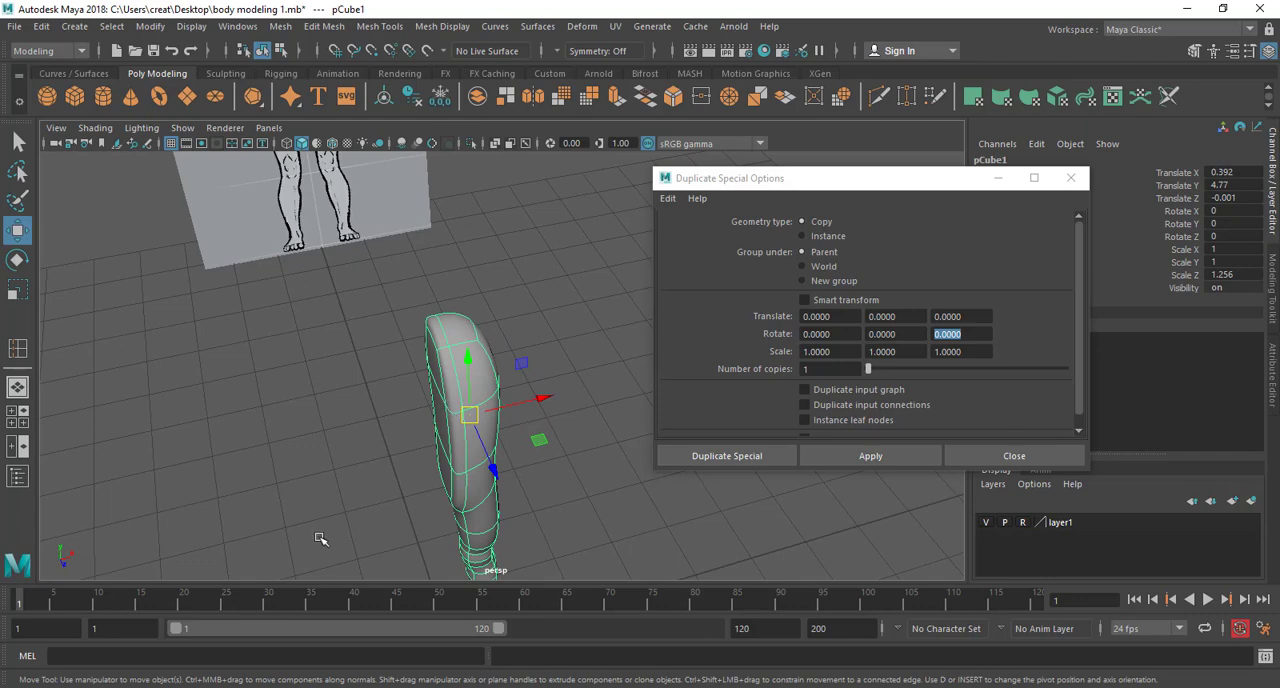
left_click_drag(438, 466, 510, 412, "alt")
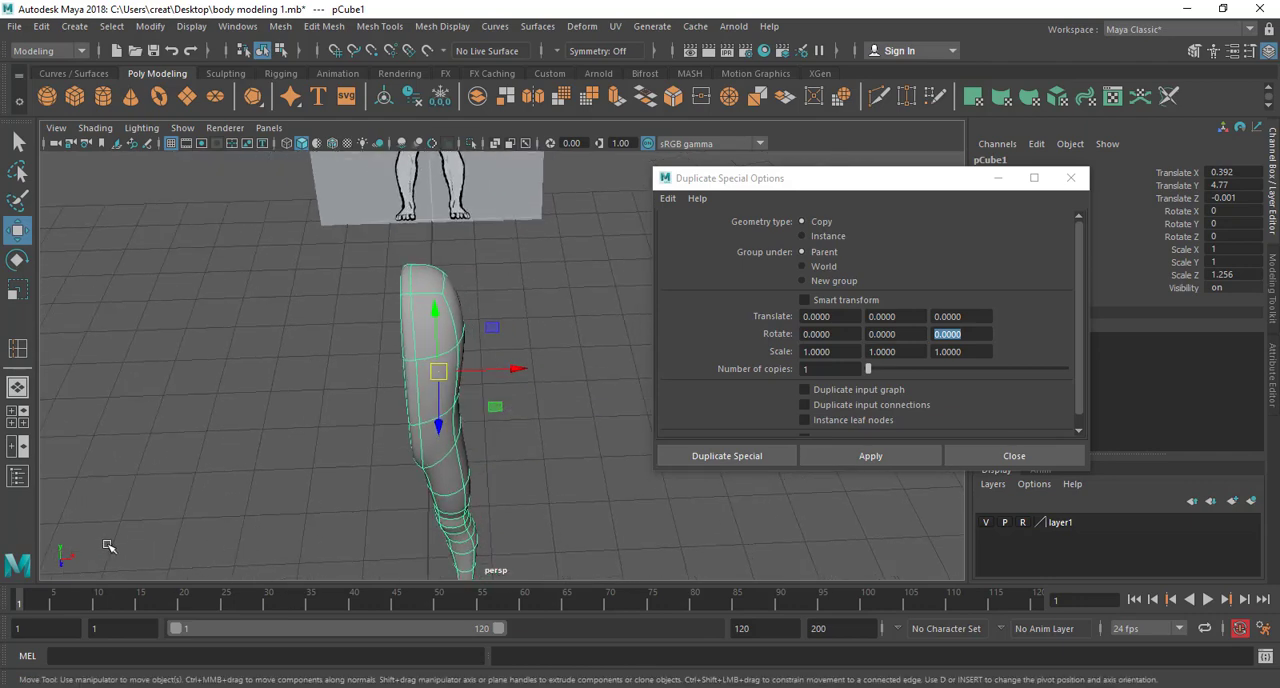
left_click_drag(551, 360, 475, 404, "alt")
Open the X scale value in the Duplicate Special options for editing
left_click(826, 353)
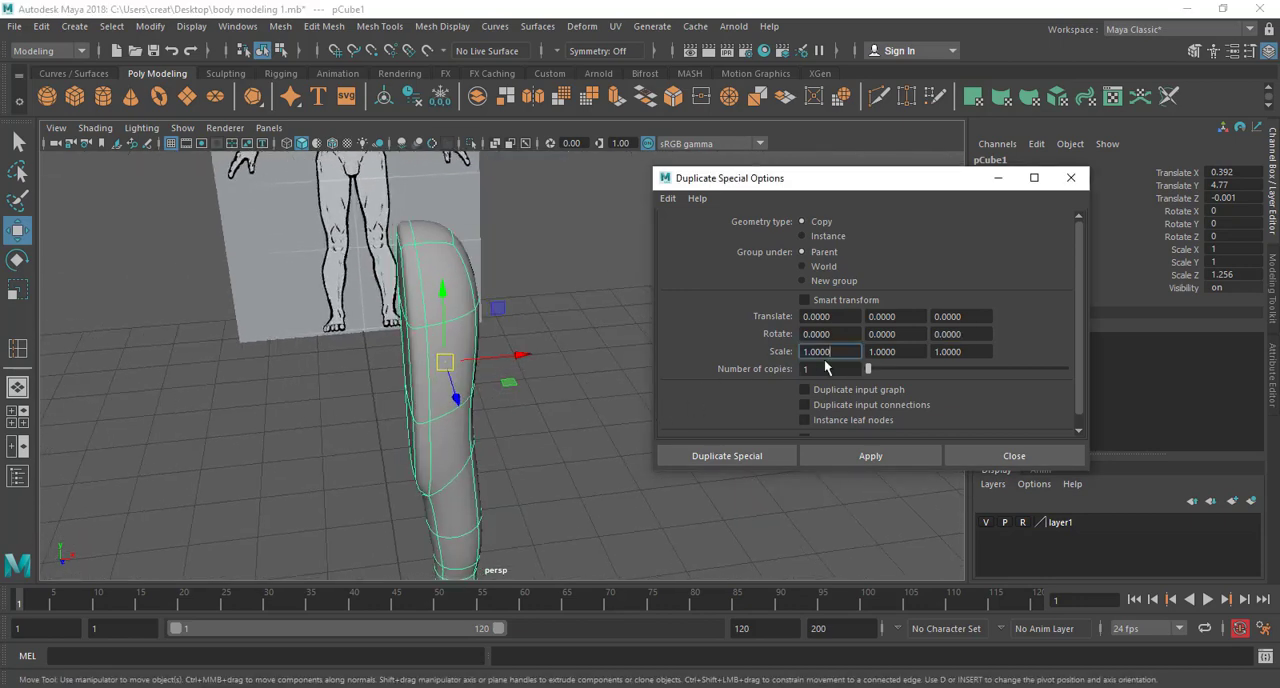
left_click_drag(843, 355, 762, 372)
left_click(835, 355)
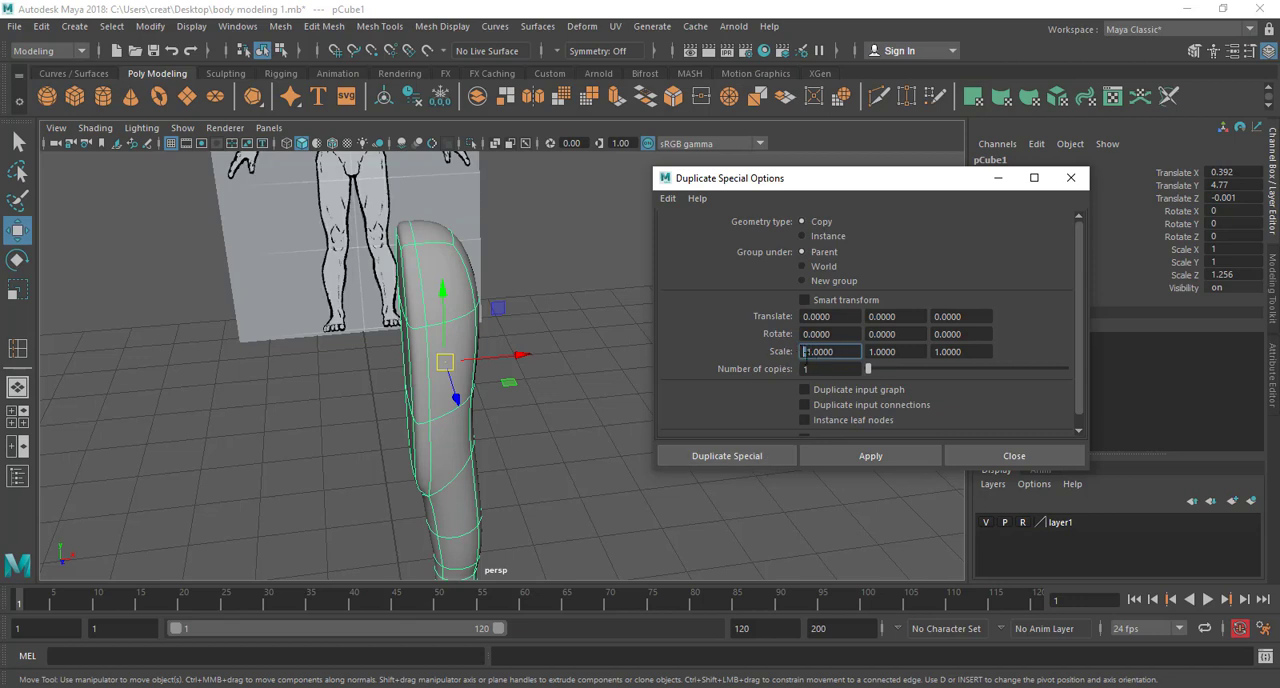
Duplicate the half body as a copy with X scale -1 and move the copy across the centre line to Translate X about -0.275
left_click(717, 457)
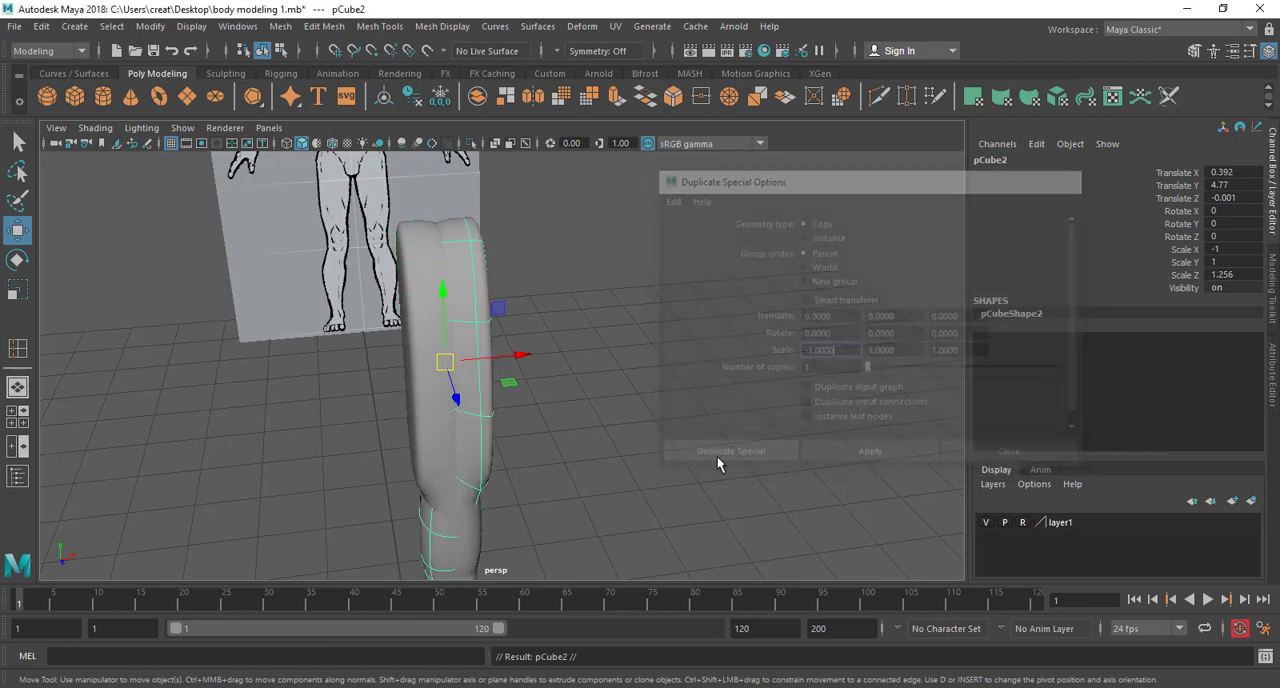
left_click_drag(577, 416, 415, 350, "alt")
scroll(416, 358, "down", 4)
left_click_drag(417, 365, 437, 320, "alt")
middle_click_drag(437, 320, 601, 348, "alt")
scroll(603, 349, "up", 5)
left_click_drag(603, 349, 654, 374, "alt")
middle_click_drag(650, 374, 574, 445, "alt")
left_click_drag(541, 443, 540, 366)
scroll(565, 431, "up", 5)
middle_click_drag(541, 374, 405, 317, "alt")
left_click_drag(405, 317, 487, 342, "alt")
scroll(500, 350, "down", 5)
middle_click_drag(597, 391, 583, 284, "alt")
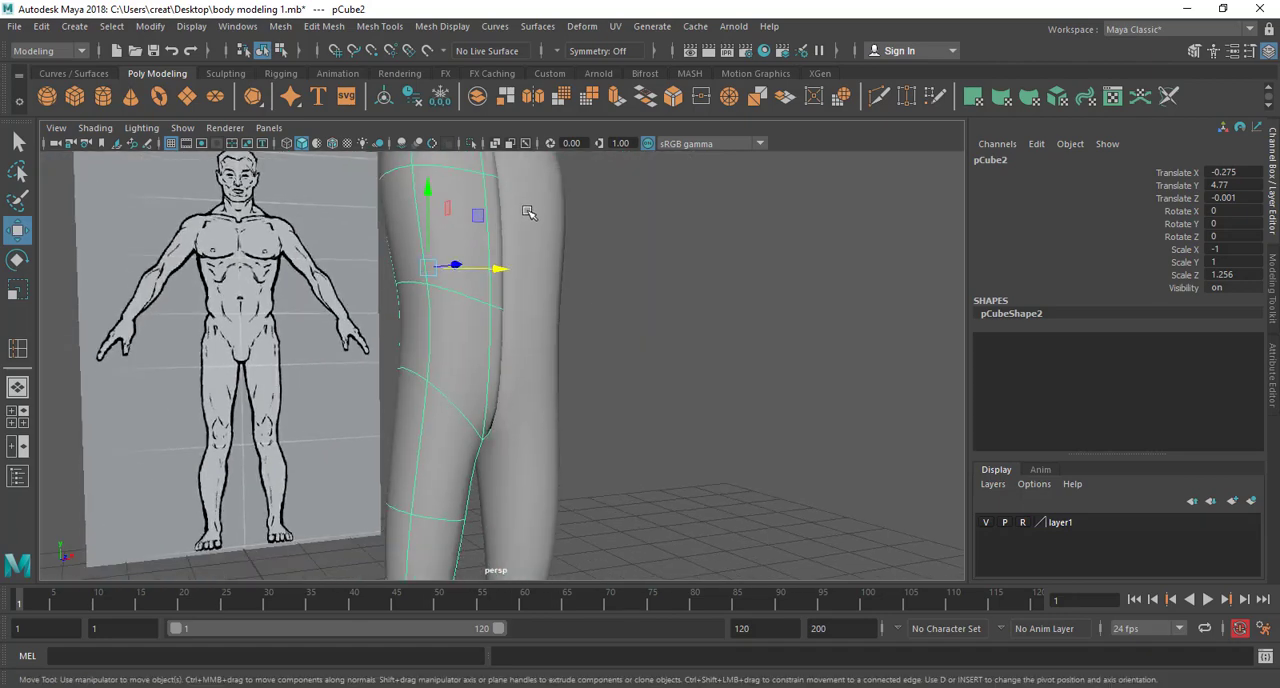
Move the mirrored copy farther from the original half, to Translate X about -1.254
scroll(547, 295, "down", 3)
left_click_drag(548, 296, 536, 374, "alt")
scroll(519, 318, "up", 2)
left_click_drag(462, 344, 345, 354)
left_click_drag(446, 362, 514, 434, "alt")
Delete the flat inner faces of the original half and compare its inner side with the mirrored copy's
left_click(434, 308)
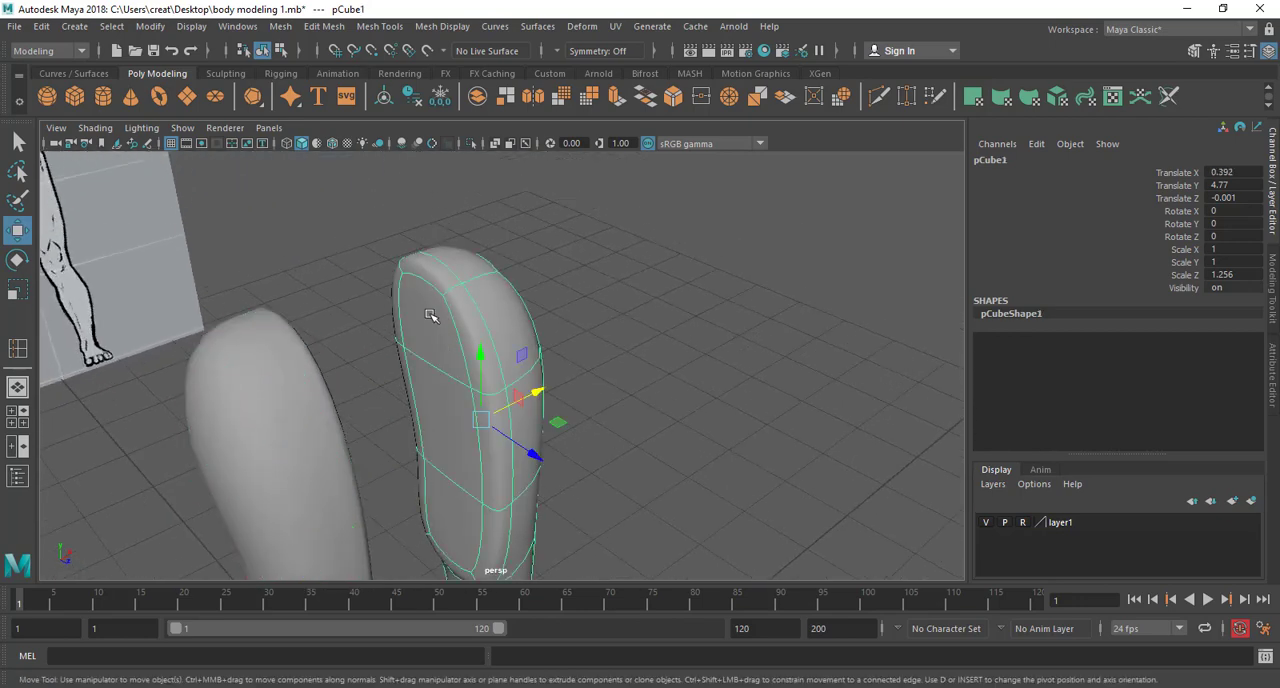
right_click(430, 243)
right_click_drag(440, 335, 430, 287)
left_click(428, 329)
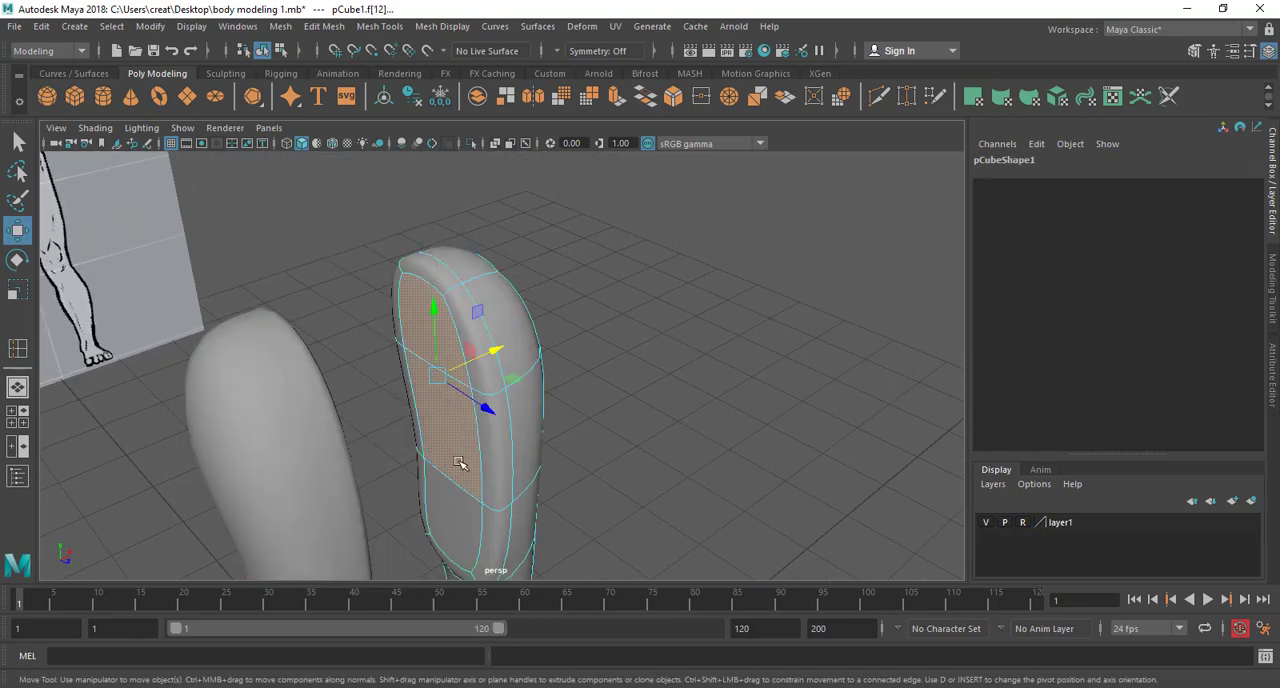
left_click(454, 494)
key("Delete")
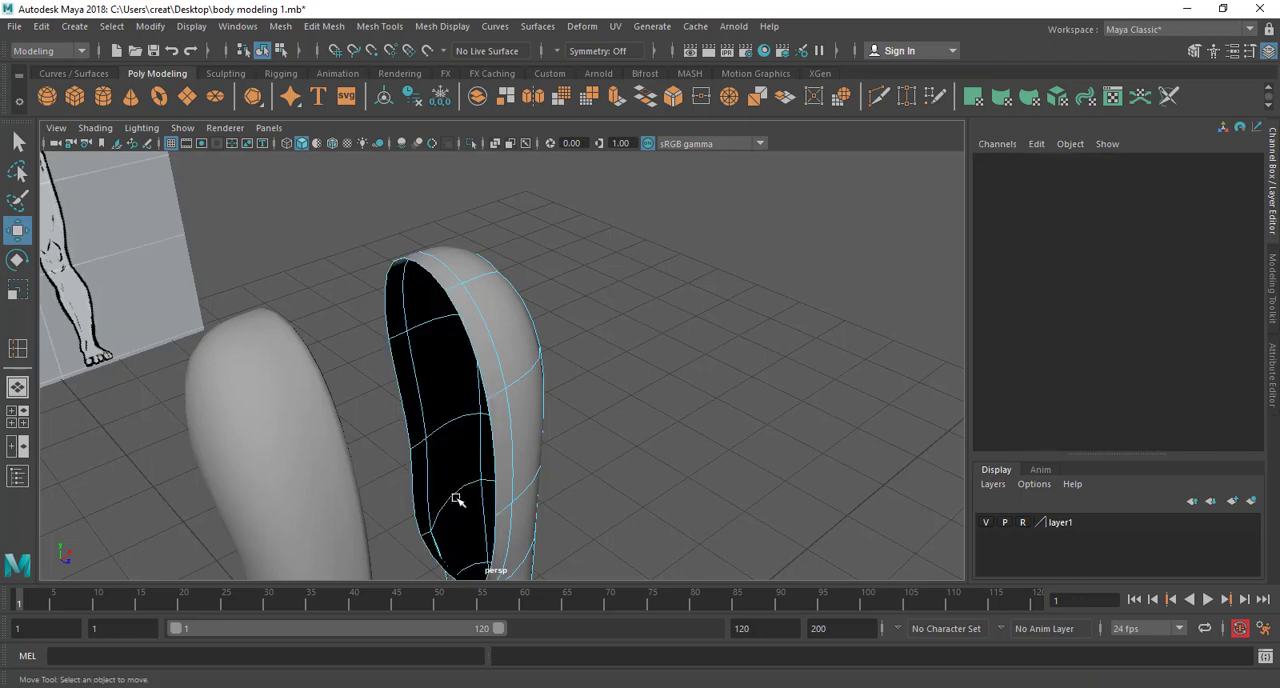
left_click_drag(457, 491, 348, 483, "alt")
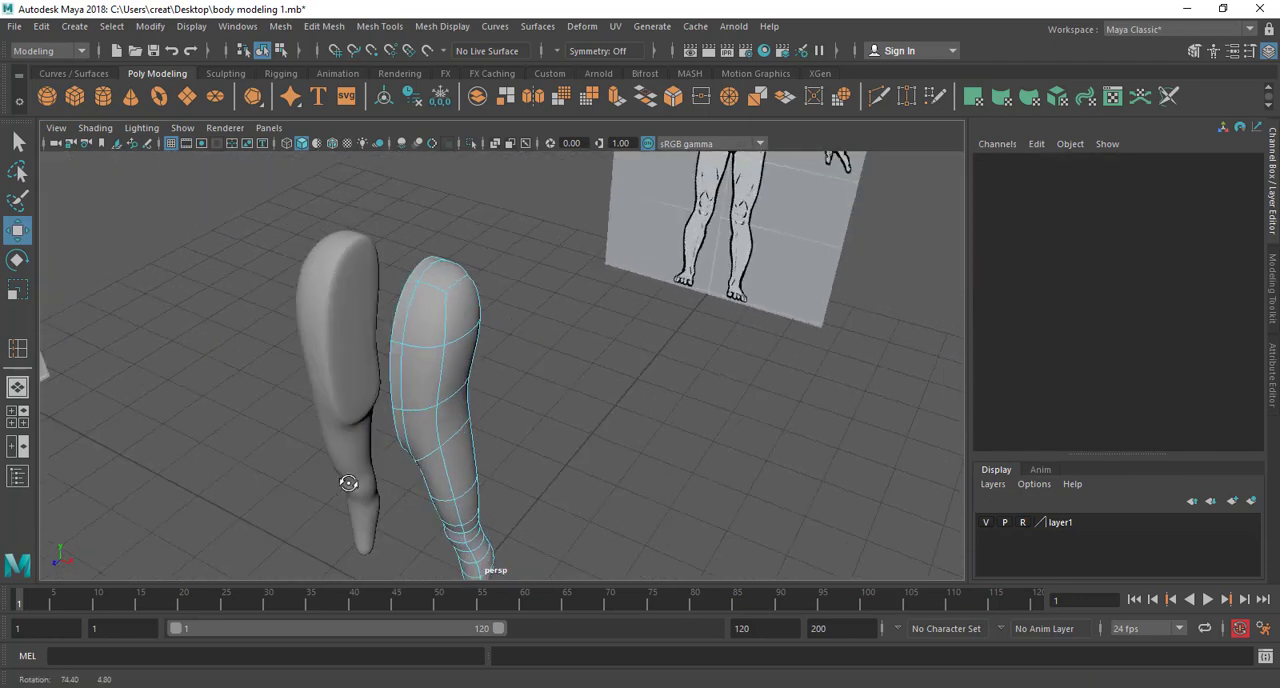
left_click(357, 346)
left_click_drag(357, 346, 447, 450, "alt")
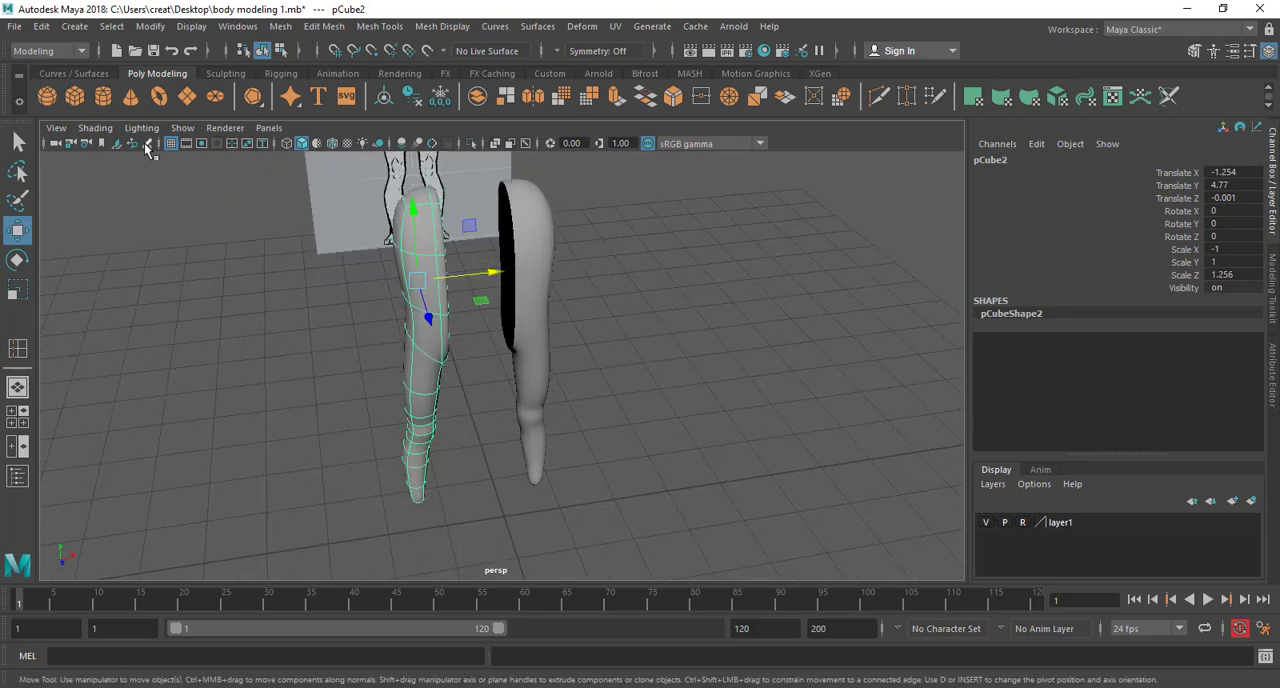
left_click_drag(455, 300, 494, 286, "alt")
right_click_drag(491, 251, 414, 250)
Move the ankle vertices of the original half outward along X by about 1.89 units to test the copy
left_click_drag(491, 251, 583, 461, "alt")
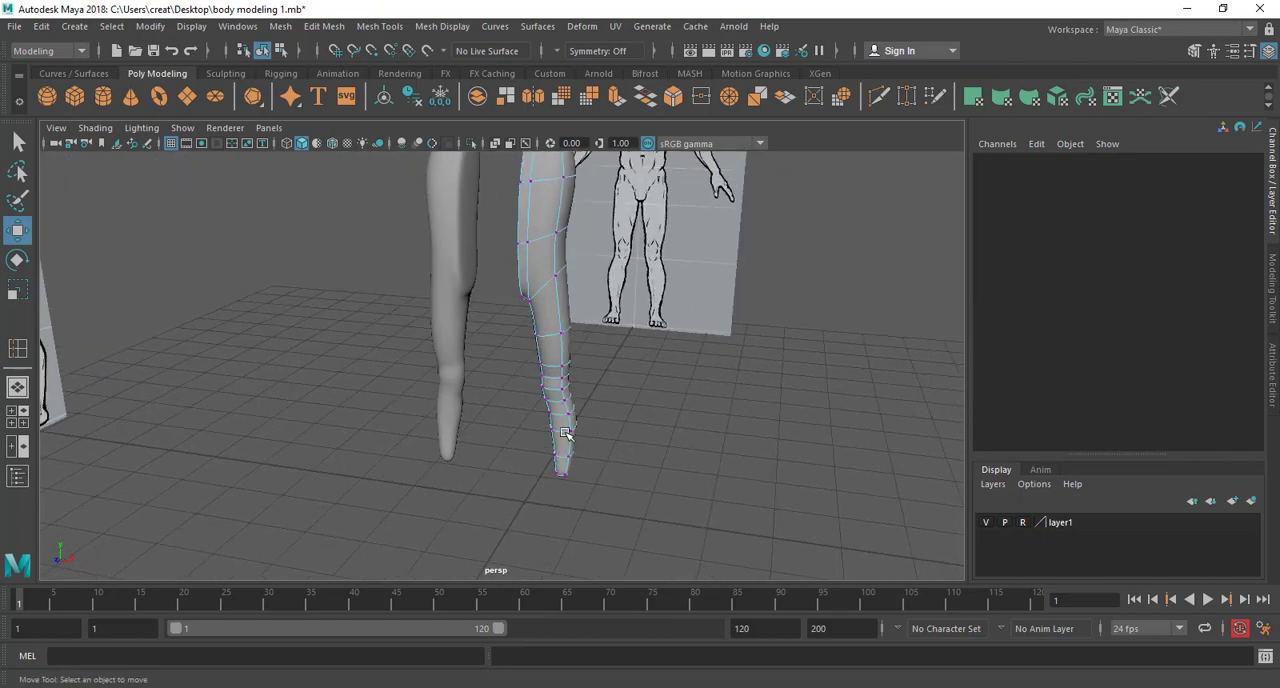
right_click_drag(563, 243, 499, 245)
left_click_drag(611, 471, 495, 570, "alt")
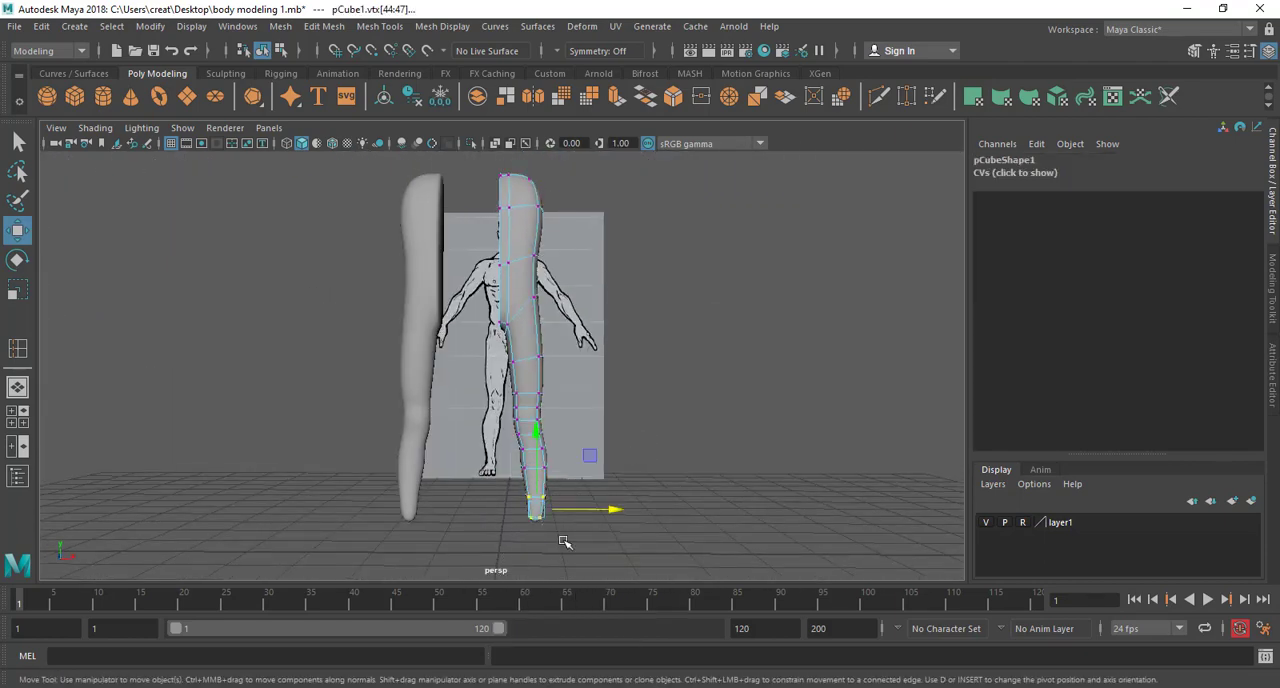
left_click_drag(608, 509, 731, 509)
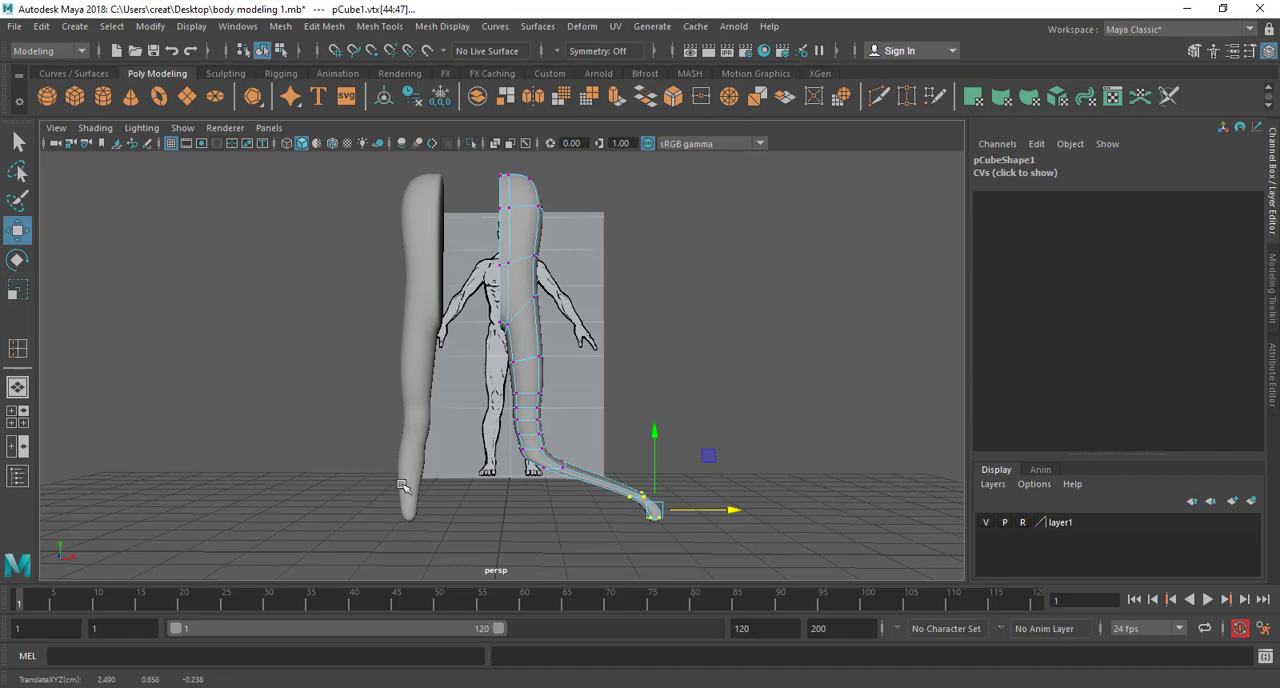
left_click_drag(455, 440, 482, 478, "alt")
Undo all the changes back to the state before the half body was duplicated
key("ctrl+z")
key("ctrl+z")
key("ctrl+z")
key("ctrl+z")
key("ctrl+z")
key("ctrl+z")
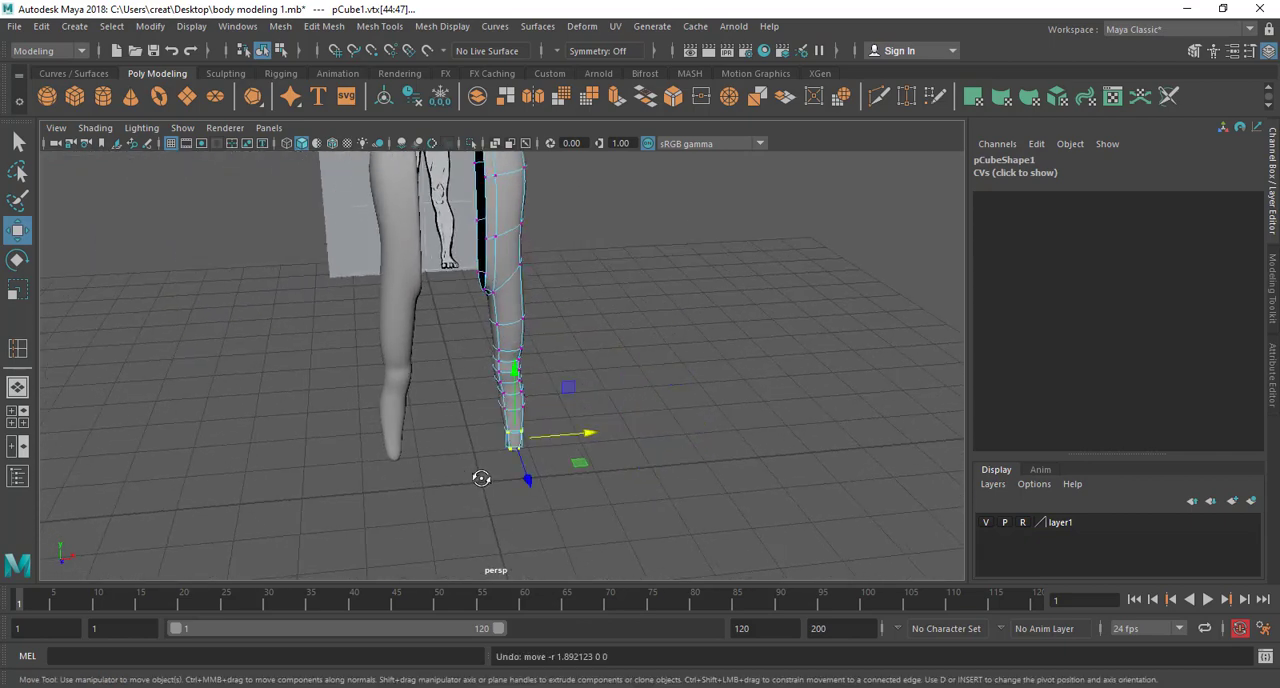
key("ctrl+z")
key("ctrl+z")
key("ctrl+z")
key("ctrl+z")
key("ctrl+z")
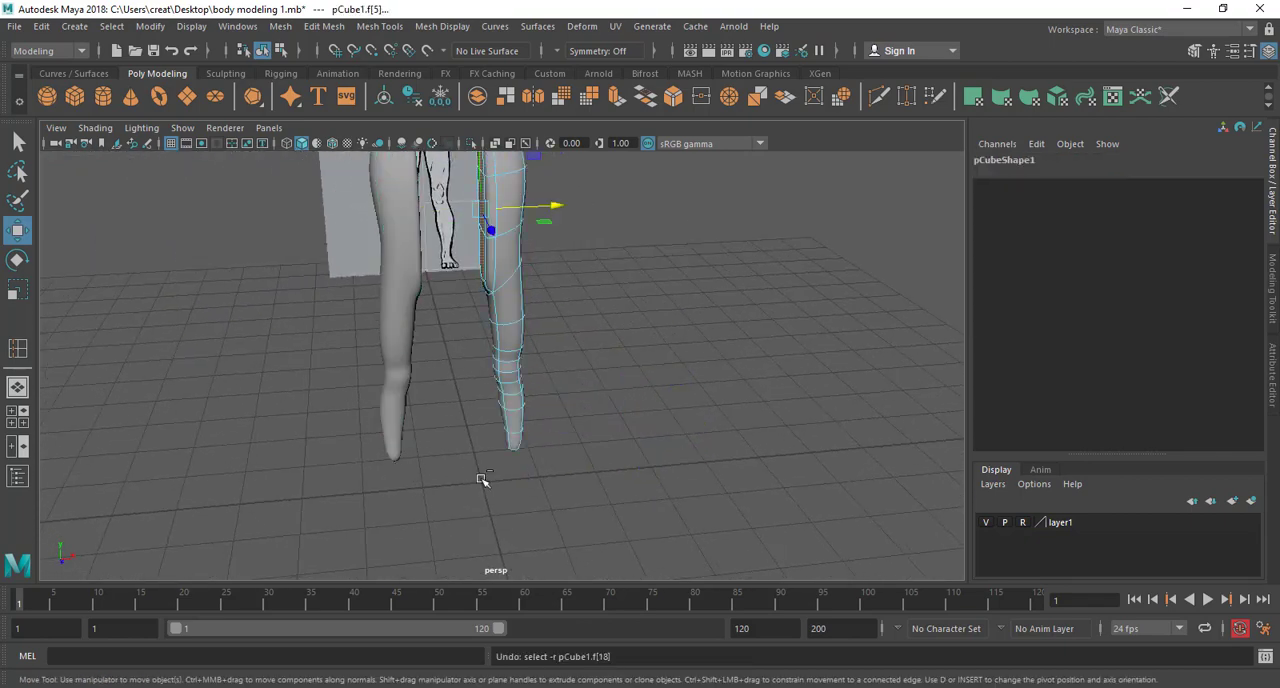
key("ctrl+z")
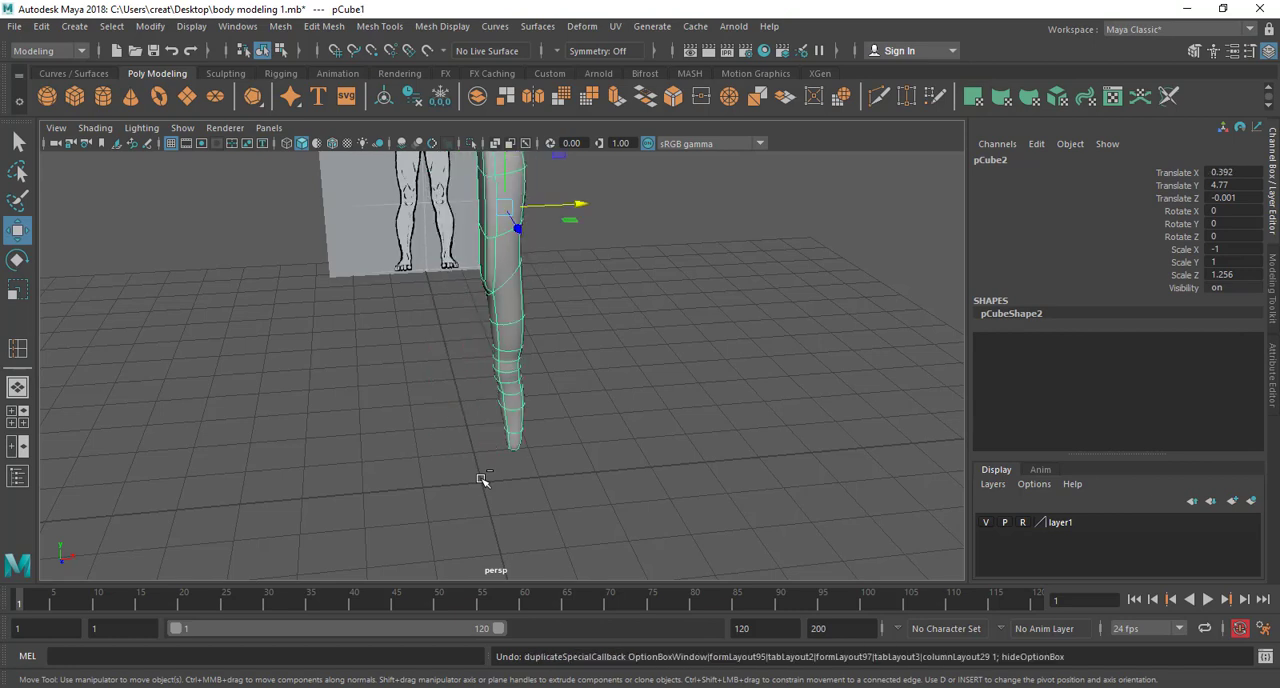
Duplicate the half body with Duplicate Special as an Instance, keeping the X scale at -1
left_click_drag(454, 334, 429, 253, "alt")
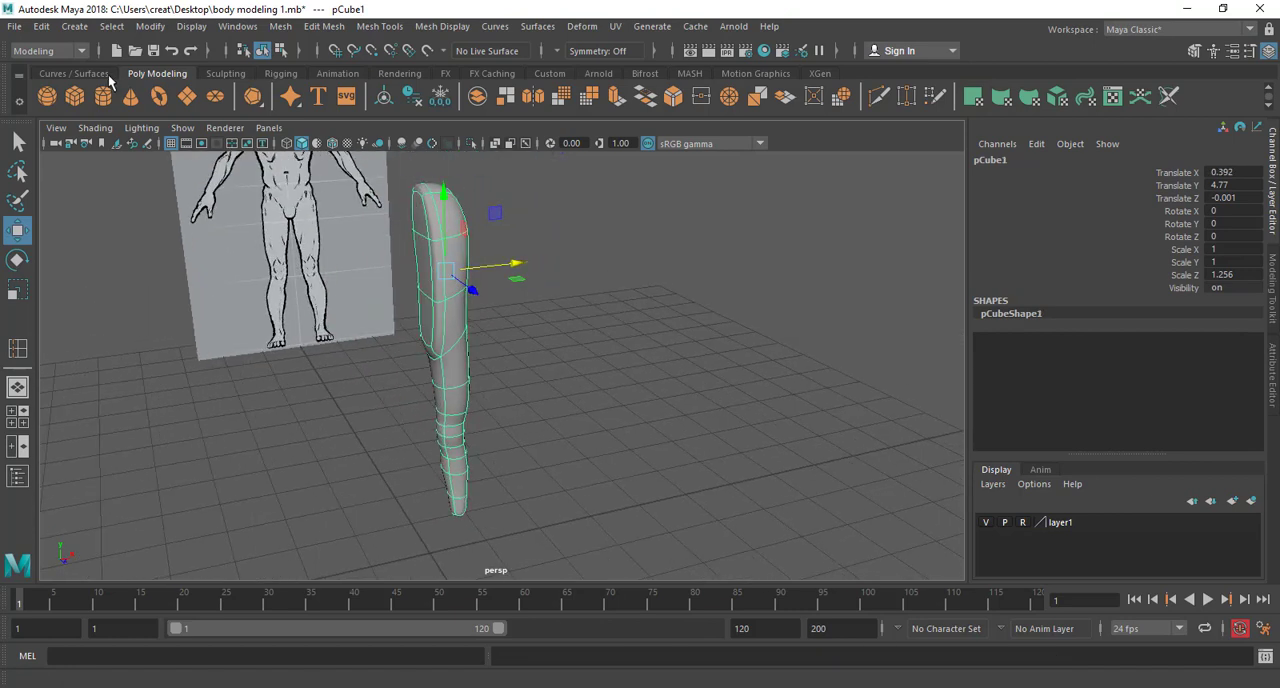
left_click(45, 28)
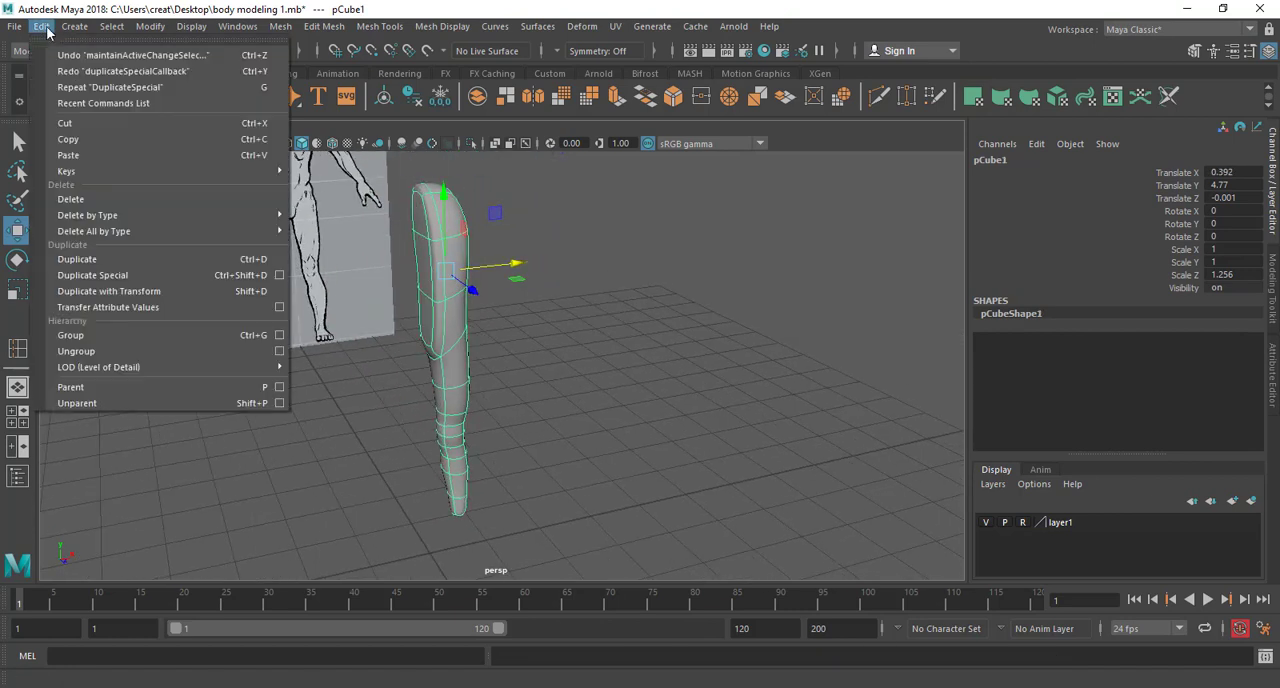
left_click(279, 275)
left_click(803, 352)
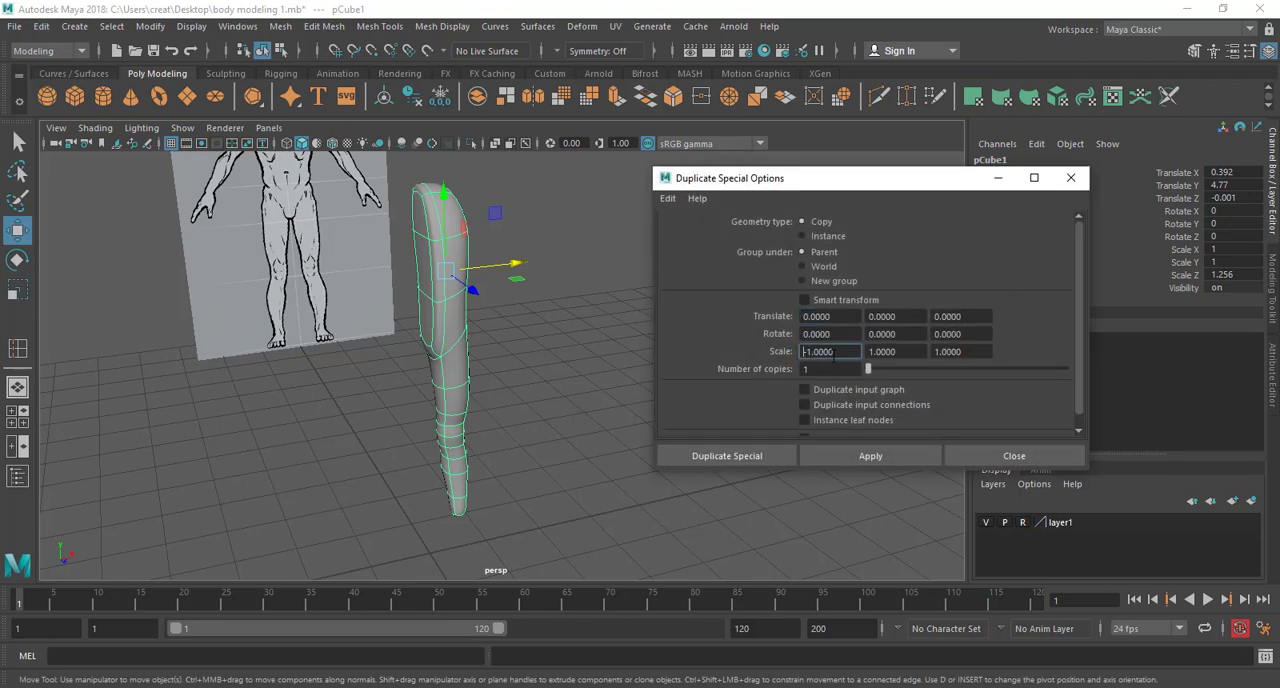
double_click(830, 352)
left_click(803, 237)
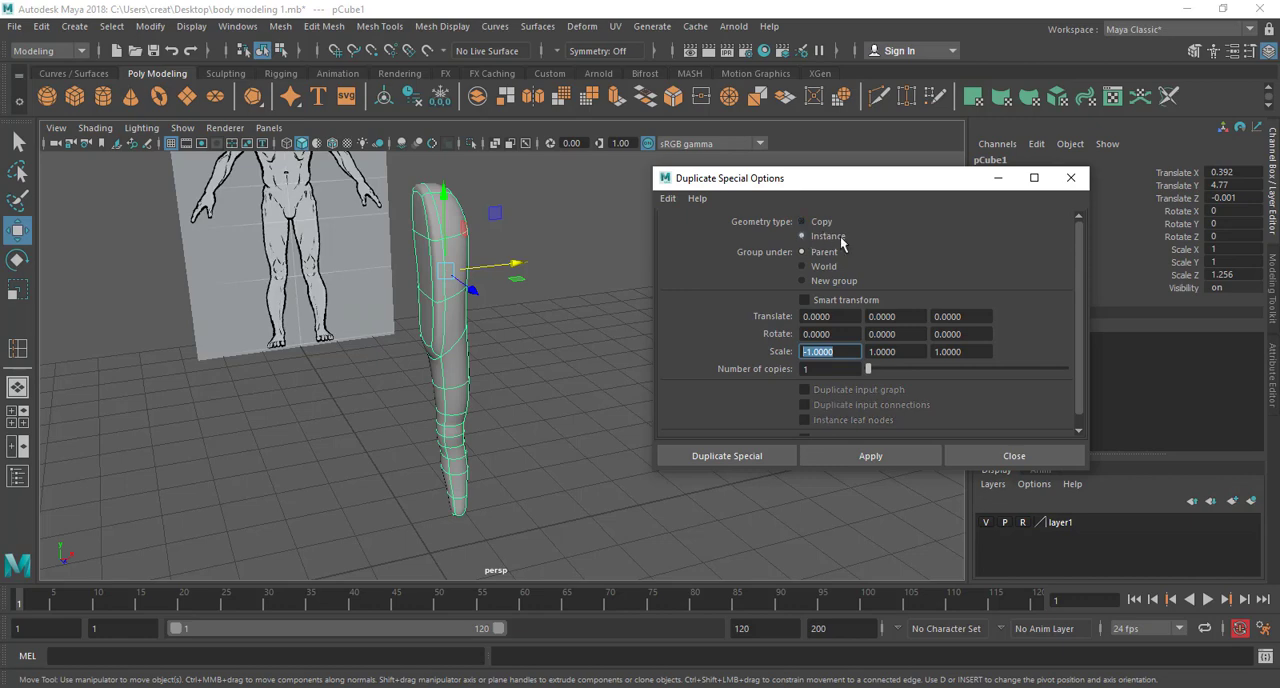
left_click(775, 458)
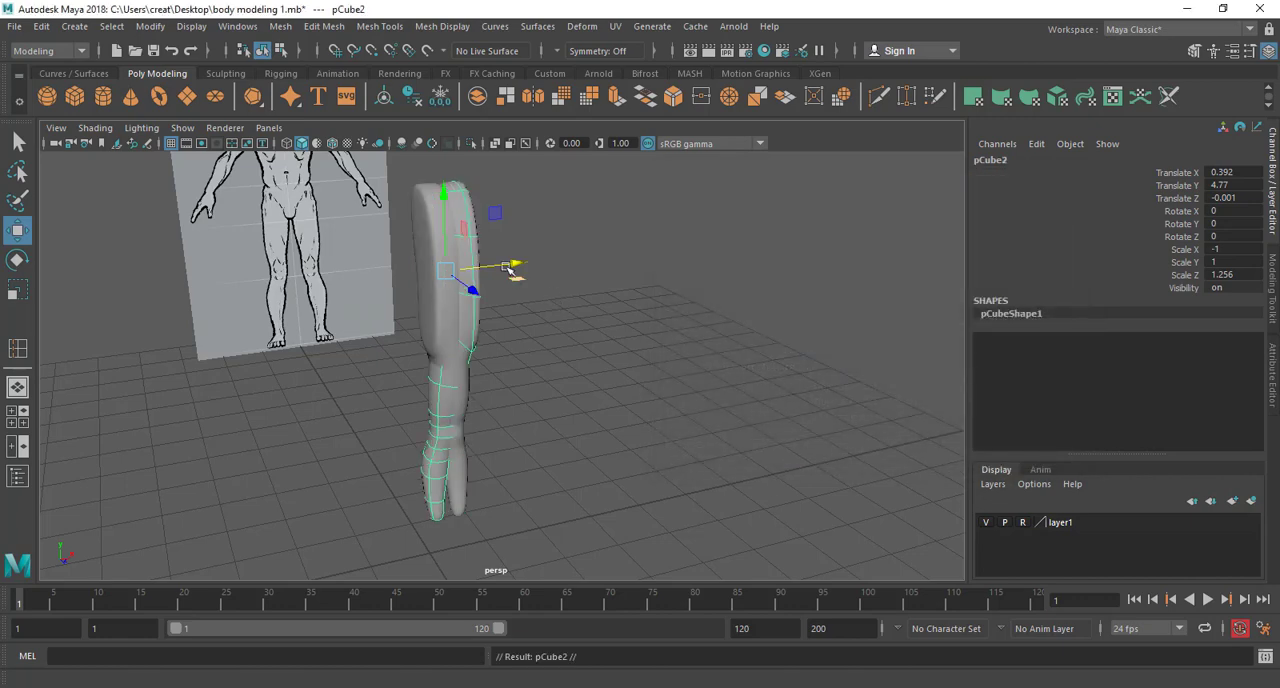
Move the mirrored instance along X to the other side of the original half, to Translate X about -0.622
left_click_drag(512, 267, 405, 310)
right_click_drag(405, 310, 495, 322, "alt")
middle_click_drag(495, 322, 517, 457, "alt")
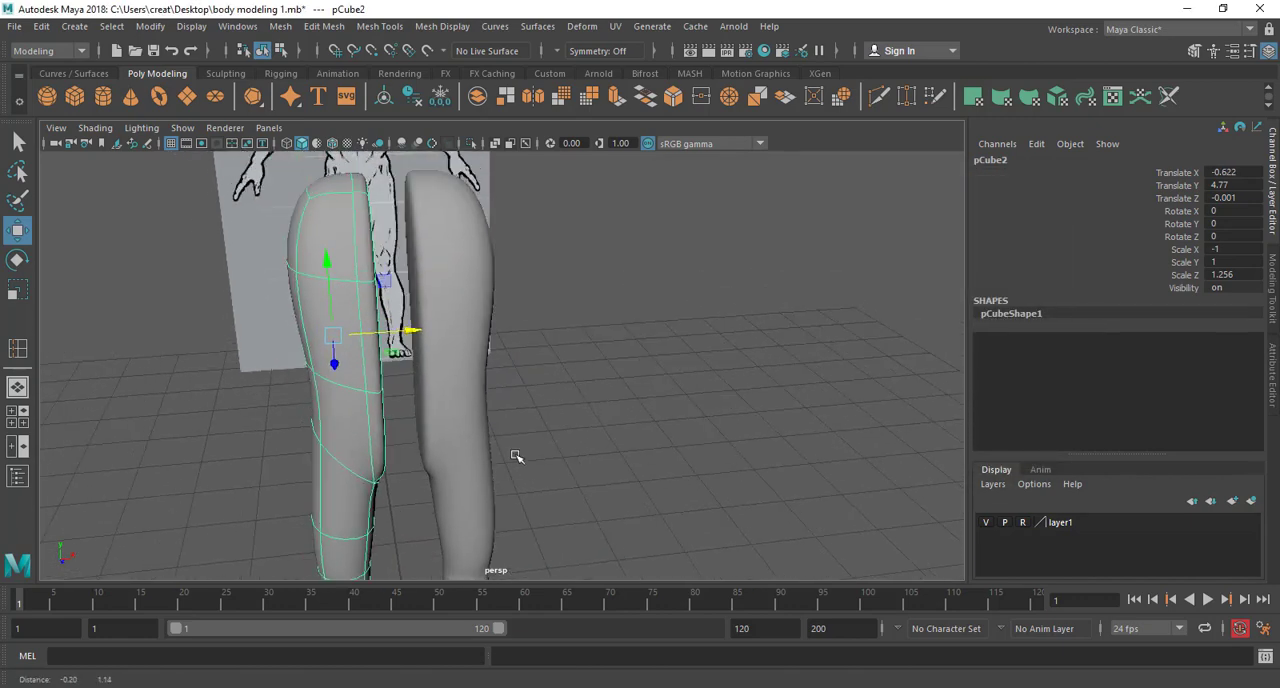
left_click_drag(438, 380, 491, 376, "alt")
right_click_drag(394, 240, 394, 196)
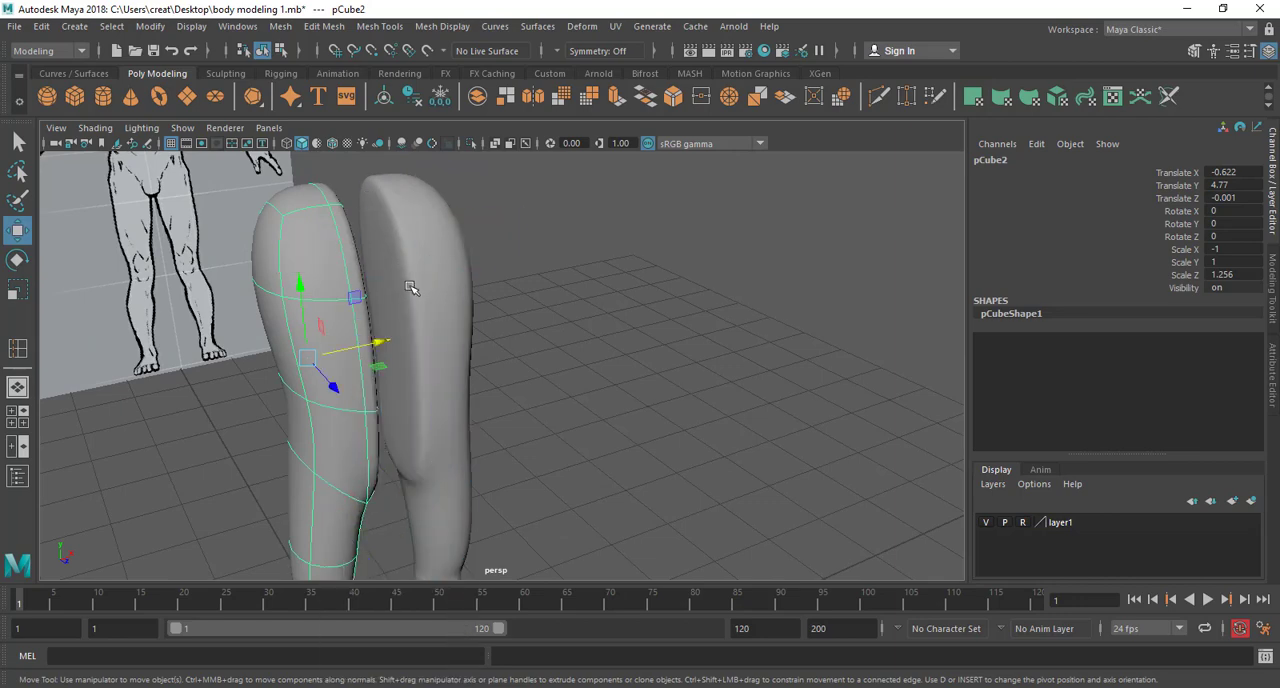
Delete the flat inner faces of the original half so both body halves are open towards the centre
left_click(381, 250)
left_click(382, 250)
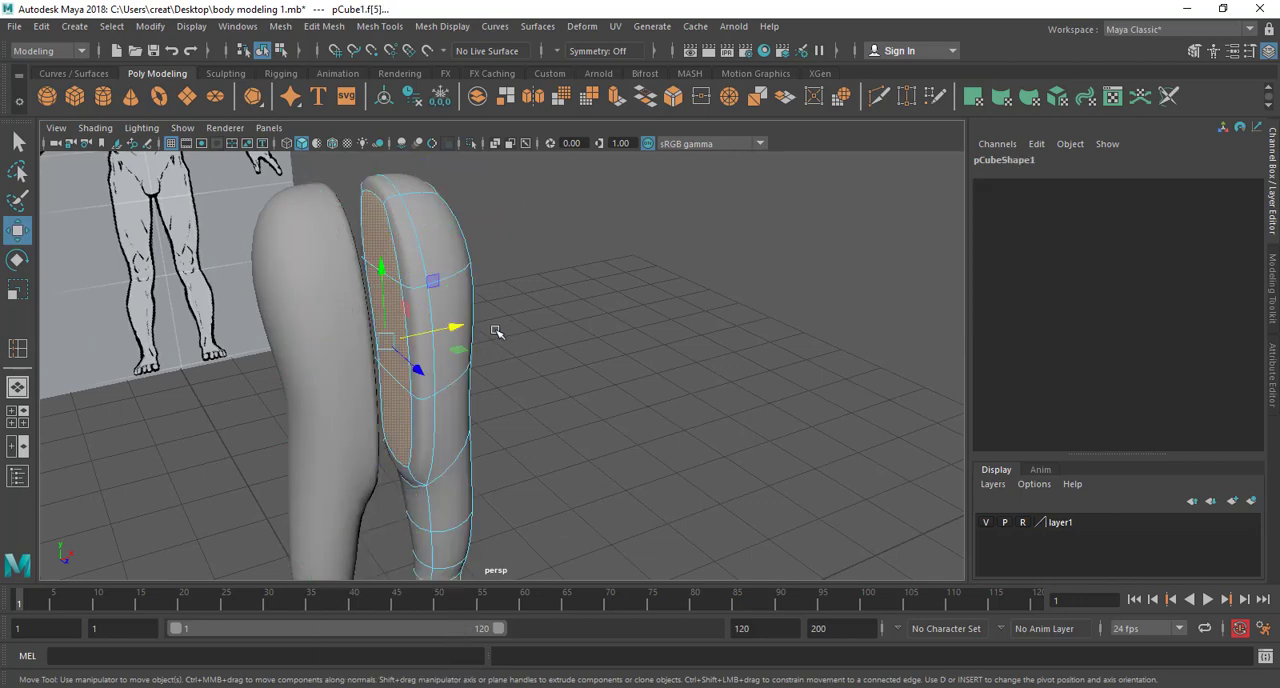
left_click_drag(496, 331, 474, 153, "alt")
key("Delete")
scroll(474, 153, "down", 5)
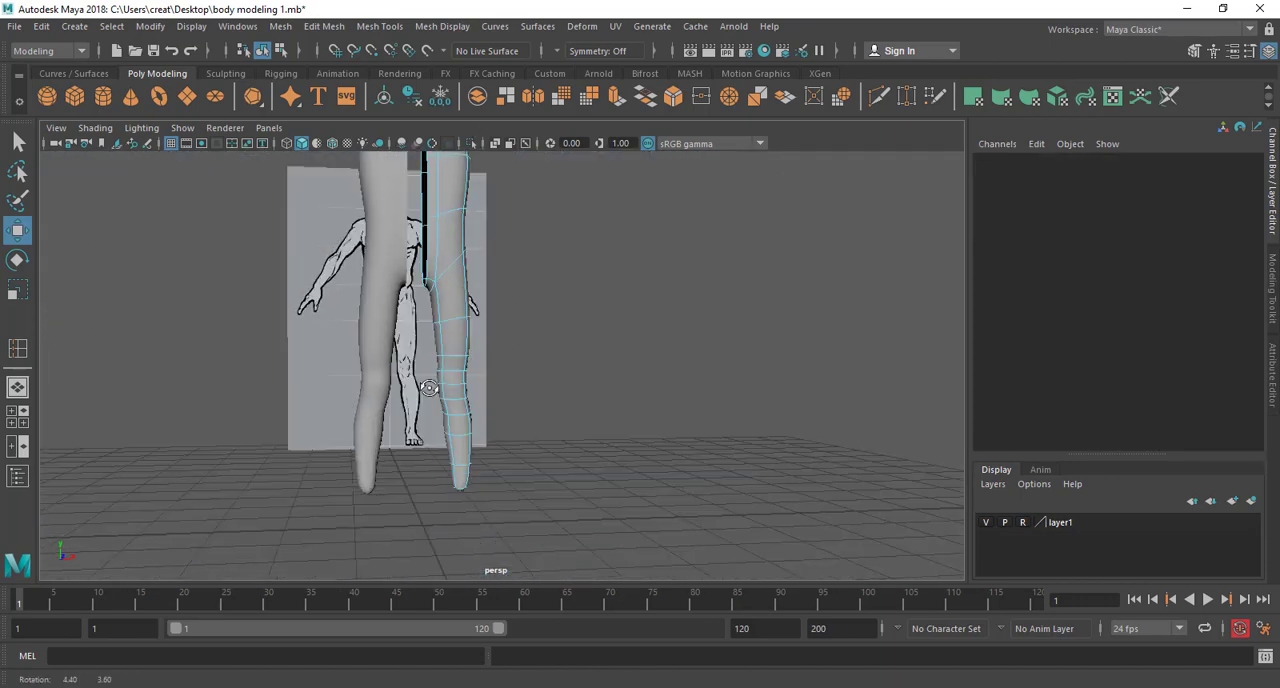
Try moving the ankle vertices of the original half sideways to test whether the instance follows the edit
left_click_drag(474, 260, 430, 345, "alt")
left_click(457, 367)
right_click_drag(461, 243, 388, 250)
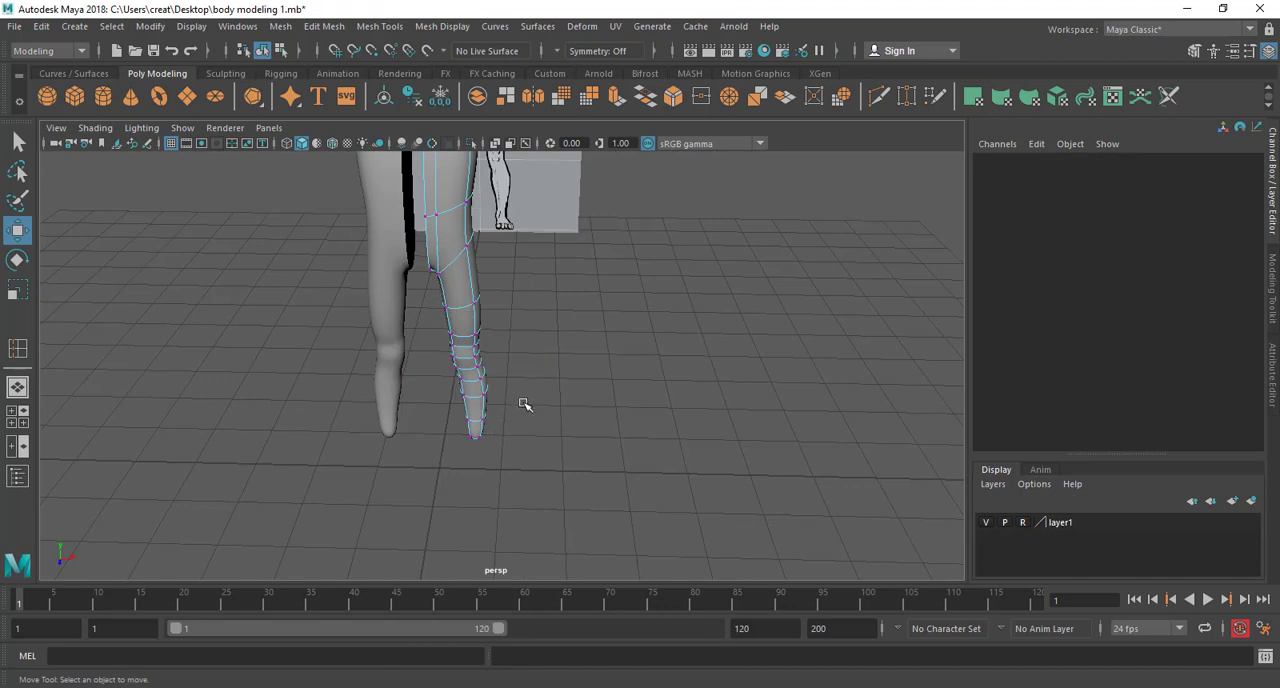
left_click_drag(526, 405, 436, 470)
left_click_drag(446, 472, 491, 434, "alt")
left_click_drag(548, 443, 491, 441)
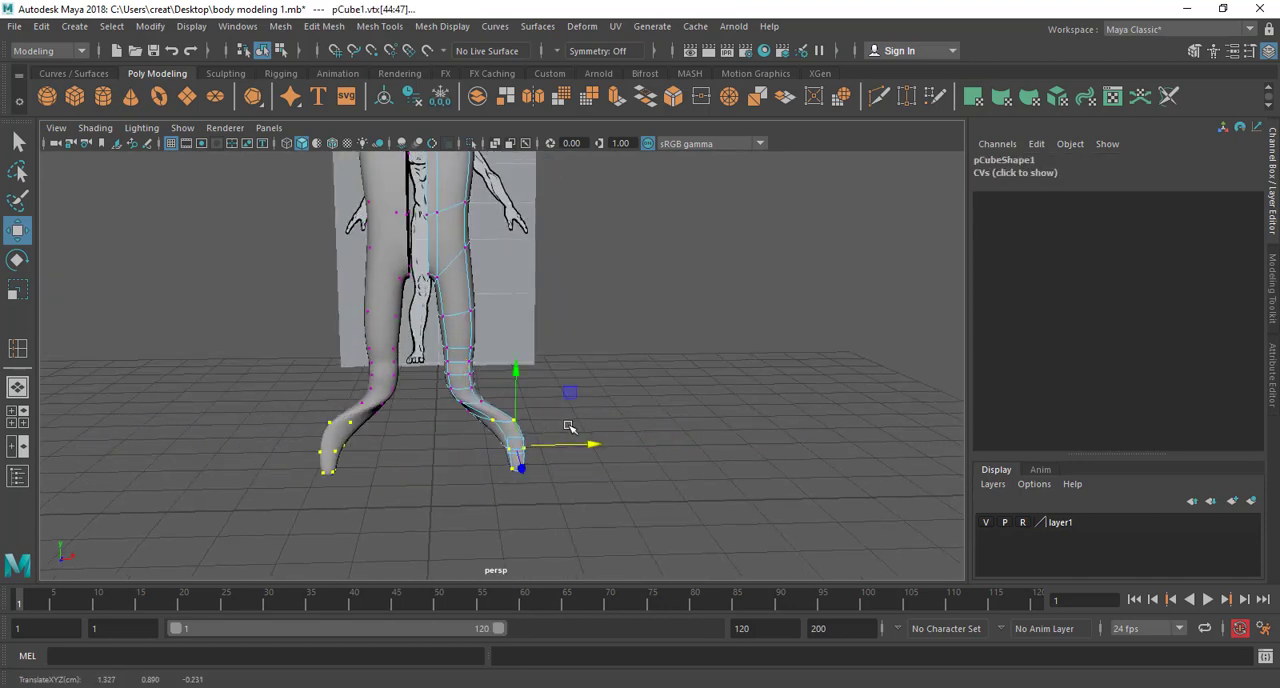
left_click_drag(521, 280, 638, 430, "alt")
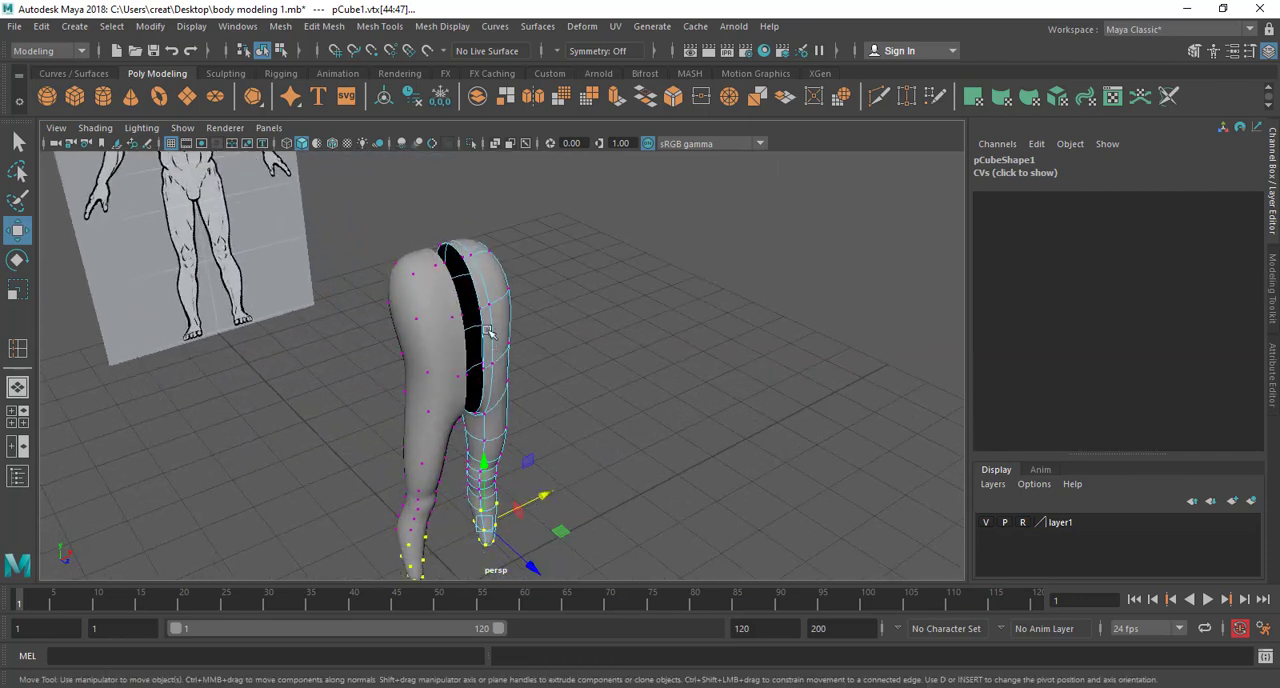
Move the mirrored instance along X until its open inner edge meets the original half at the centre line
right_click_drag(421, 243, 490, 223)
left_click(440, 283)
left_click_drag(444, 394, 491, 323, "alt")
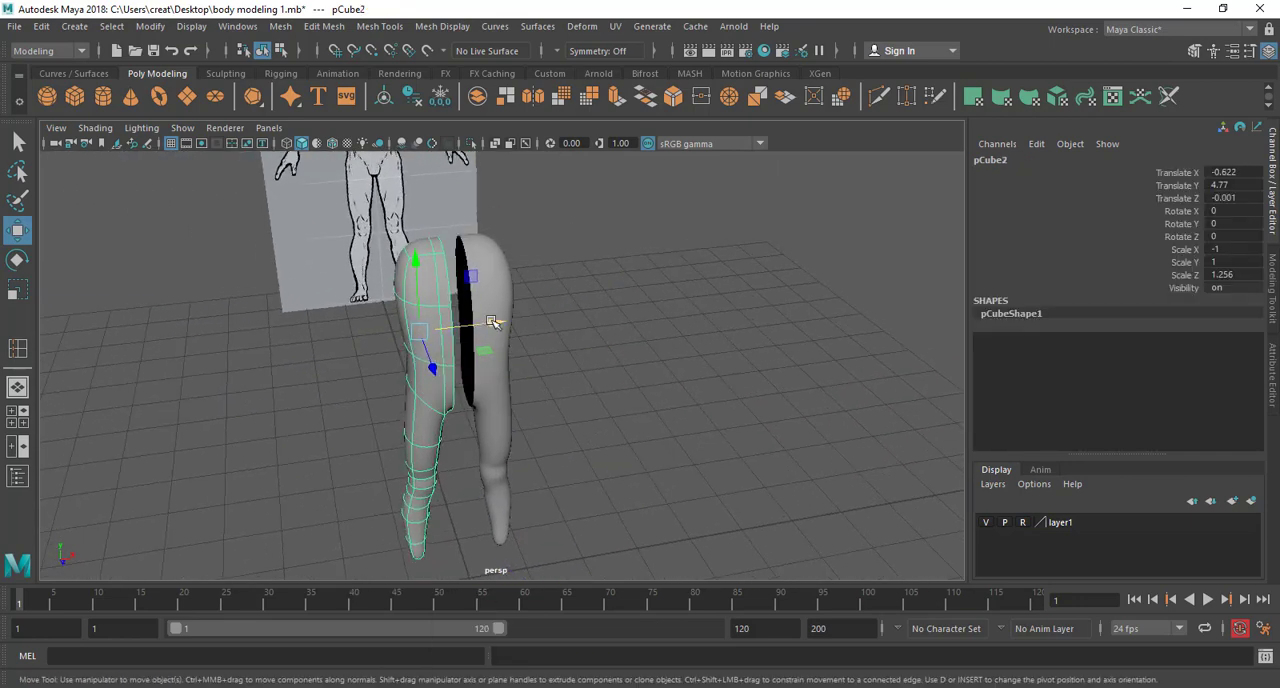
scroll(491, 323, "up", 5)
middle_click_drag(491, 323, 550, 426, "alt")
left_click_drag(388, 352, 458, 362)
scroll(498, 404, "down", 3)
left_click_drag(500, 406, 474, 350, "alt")
left_click(657, 326)
left_click_drag(590, 362, 514, 379, "alt")
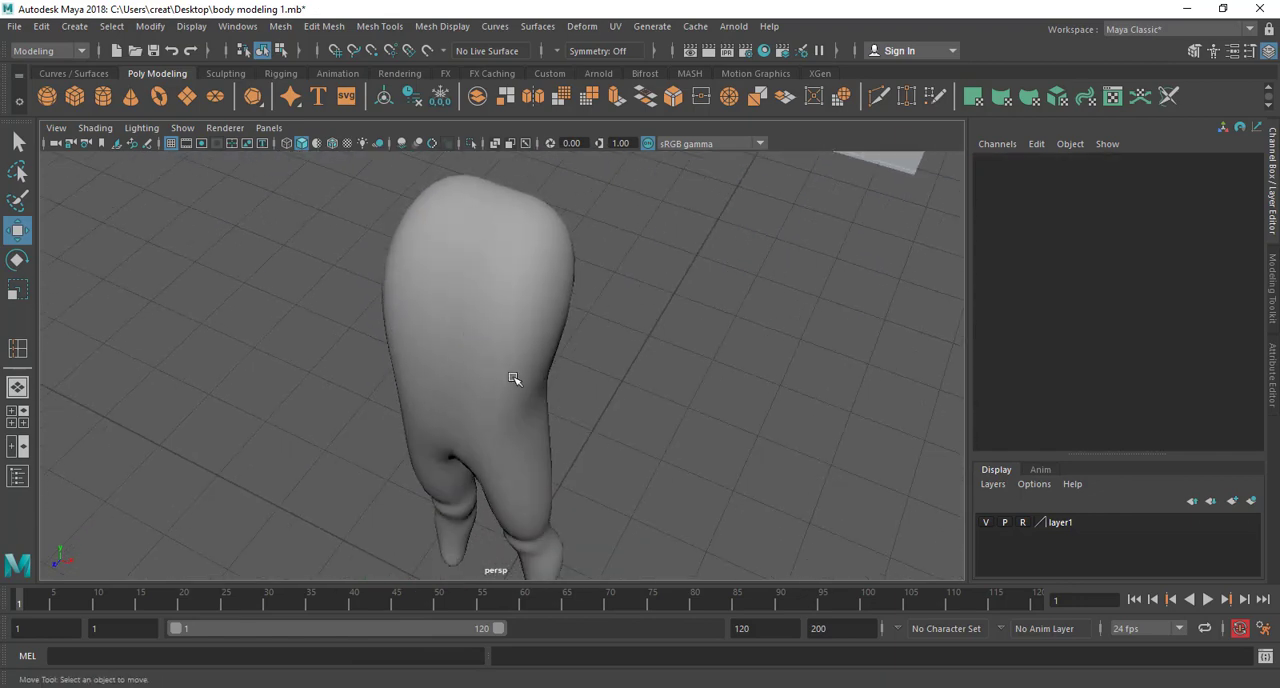
left_click_drag(558, 423, 580, 369, "alt")
Compare the joined body halves with the reference drawing in the front view and in perspective
key("space")
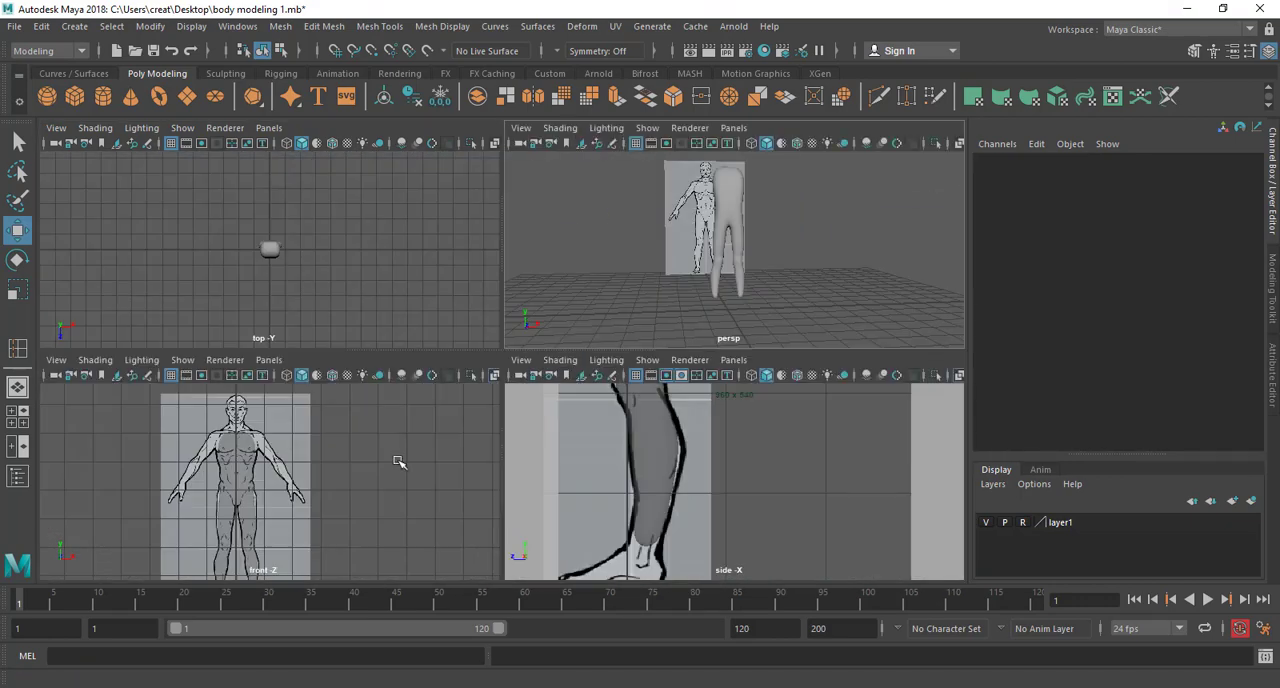
key("space")
middle_click_drag(580, 443, 553, 329, "alt")
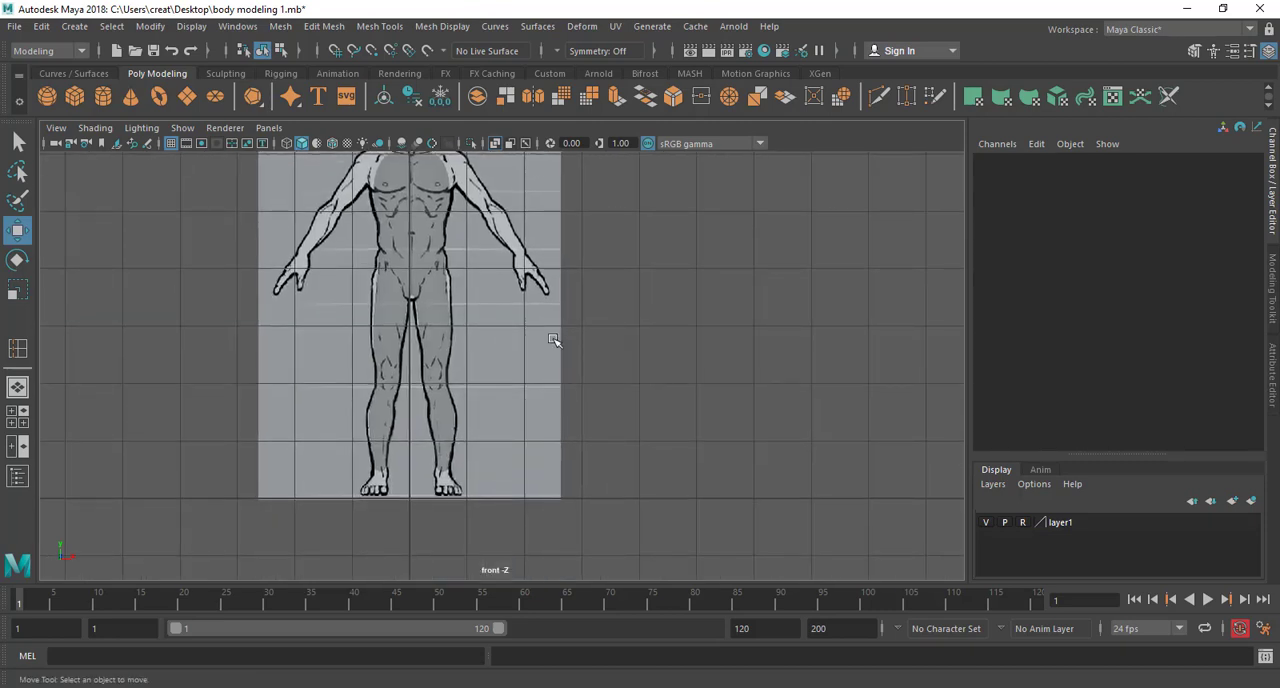
left_click(438, 330)
scroll(465, 461, "up", 3)
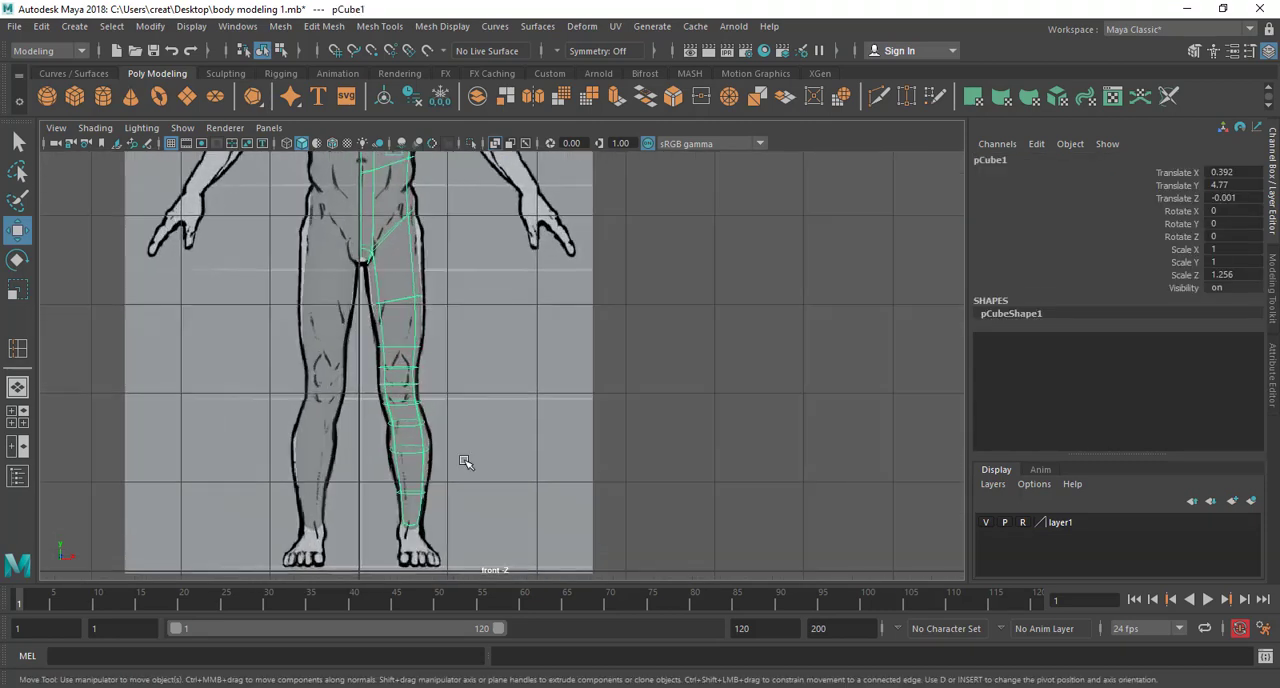
scroll(475, 390, "up", 3)
middle_click_drag(429, 483, 452, 400, "alt")
key("space")
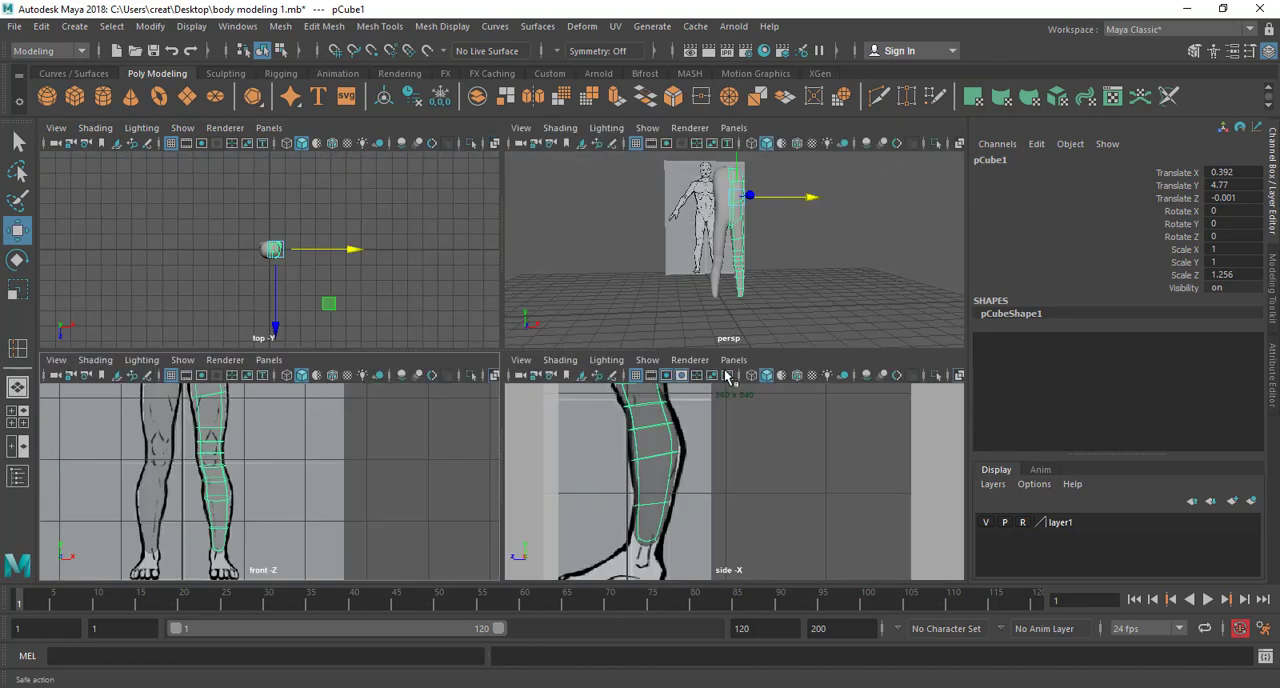
key("space")
left_click_drag(740, 233, 603, 373, "alt")
left_click(763, 349)
scroll(603, 373, "up", 3)
middle_click_drag(603, 373, 520, 413, "alt")
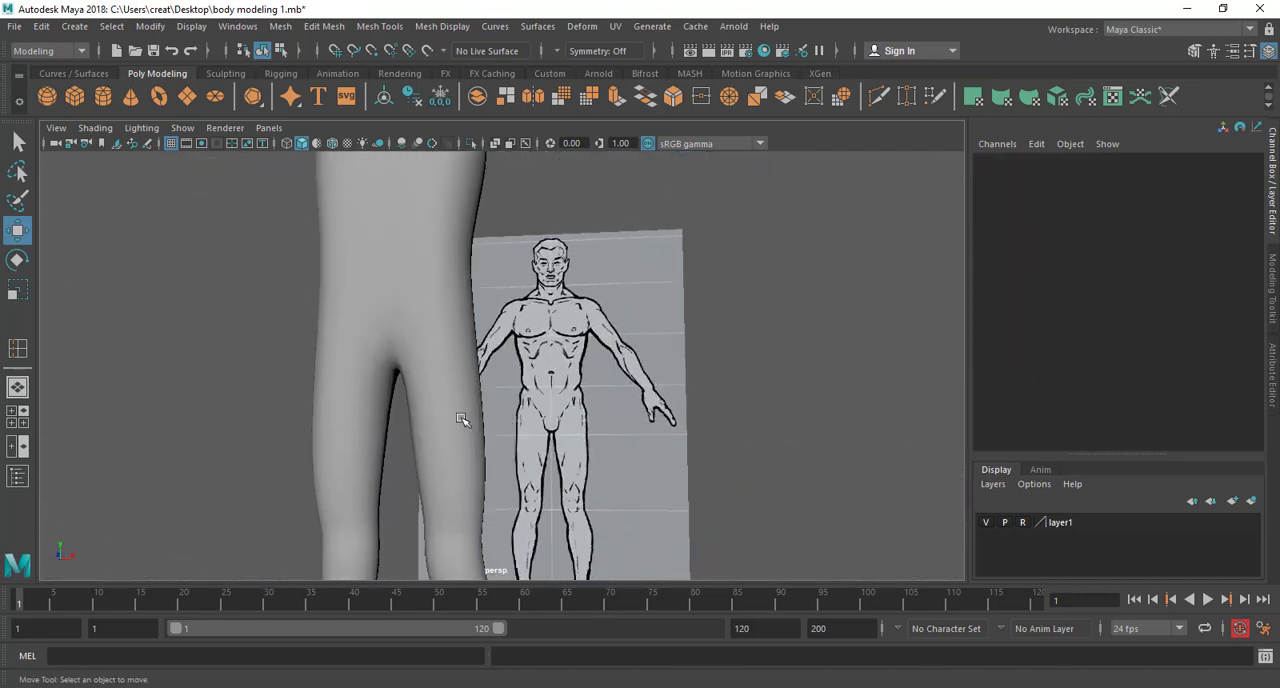
Insert a lengthwise edge loop down the outer side of the original half, from hip to foot
left_click(454, 430)
left_click_drag(440, 445, 592, 311, "alt")
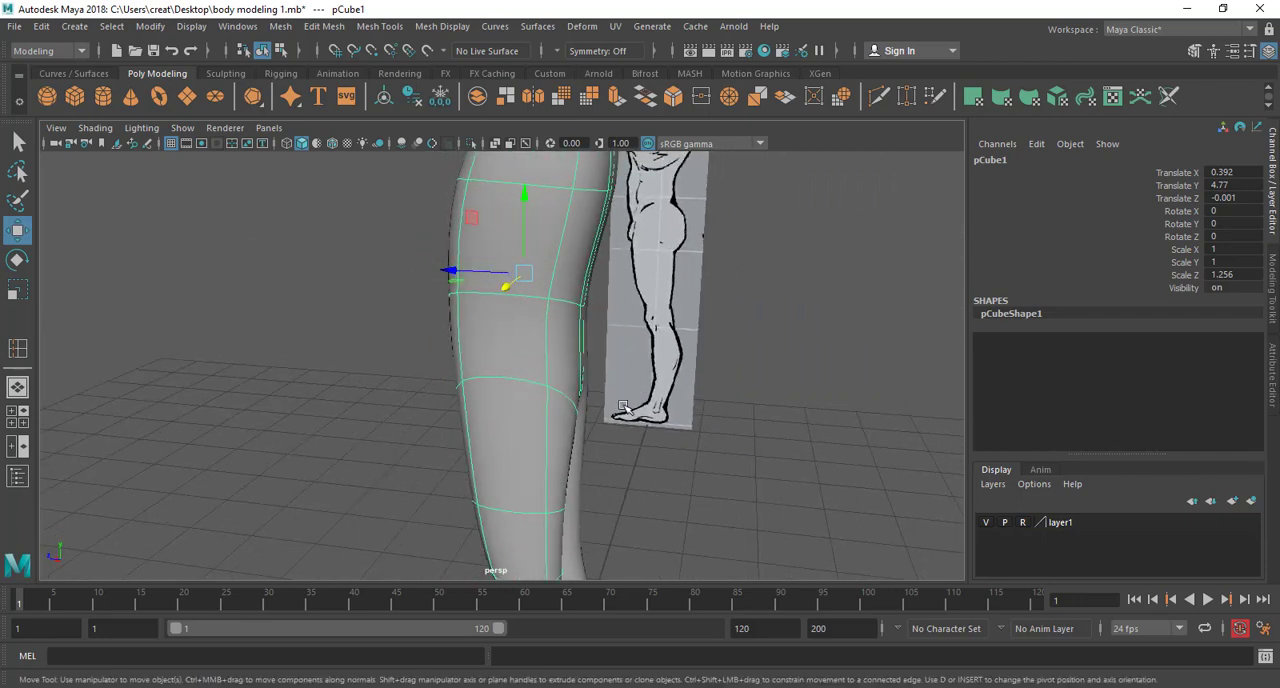
left_click_drag(622, 407, 480, 382, "alt")
left_click_drag(535, 411, 485, 356, "alt")
scroll(520, 372, "up", 4)
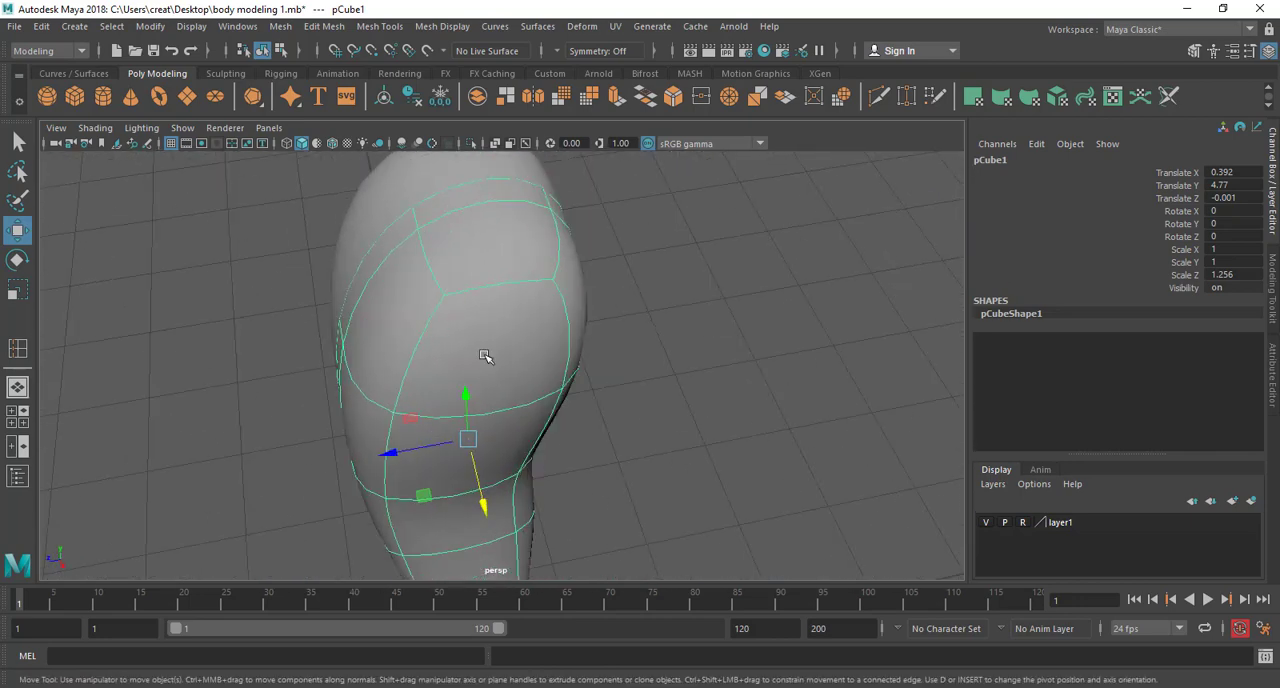
left_click(378, 27)
left_click(430, 147)
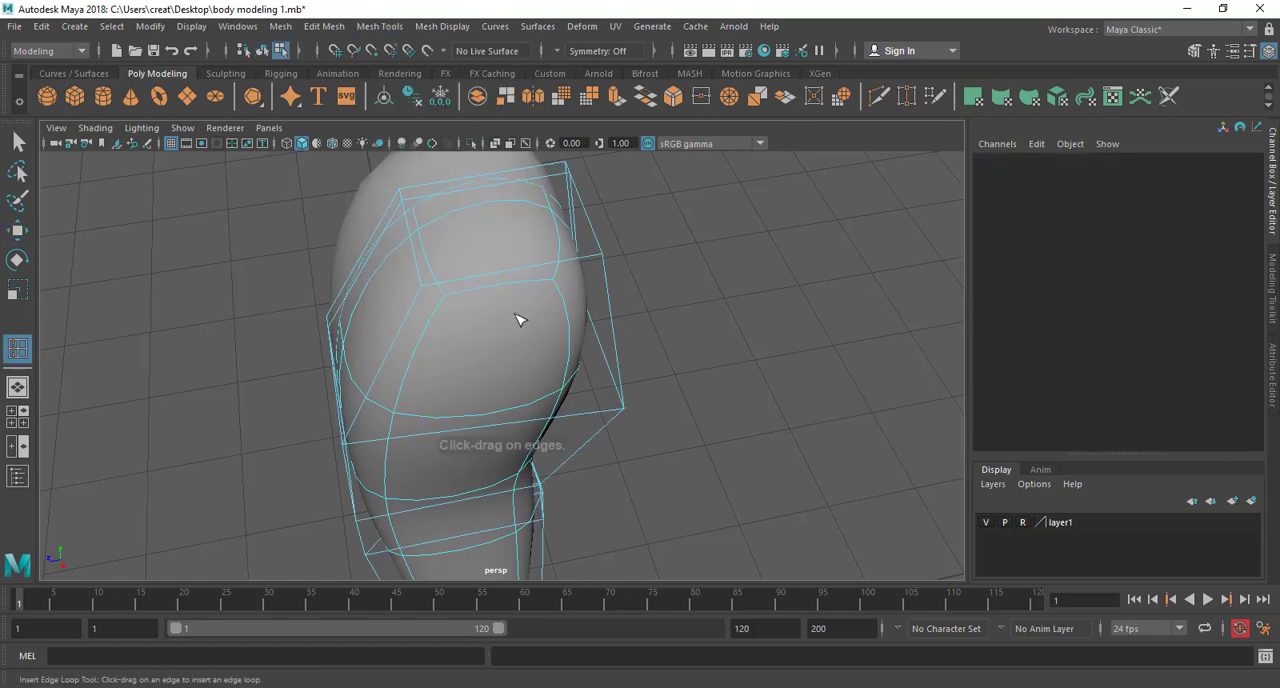
left_click_drag(519, 276, 510, 279)
middle_click_drag(549, 386, 532, 160, "alt")
middle_click_drag(503, 320, 500, 231, "alt")
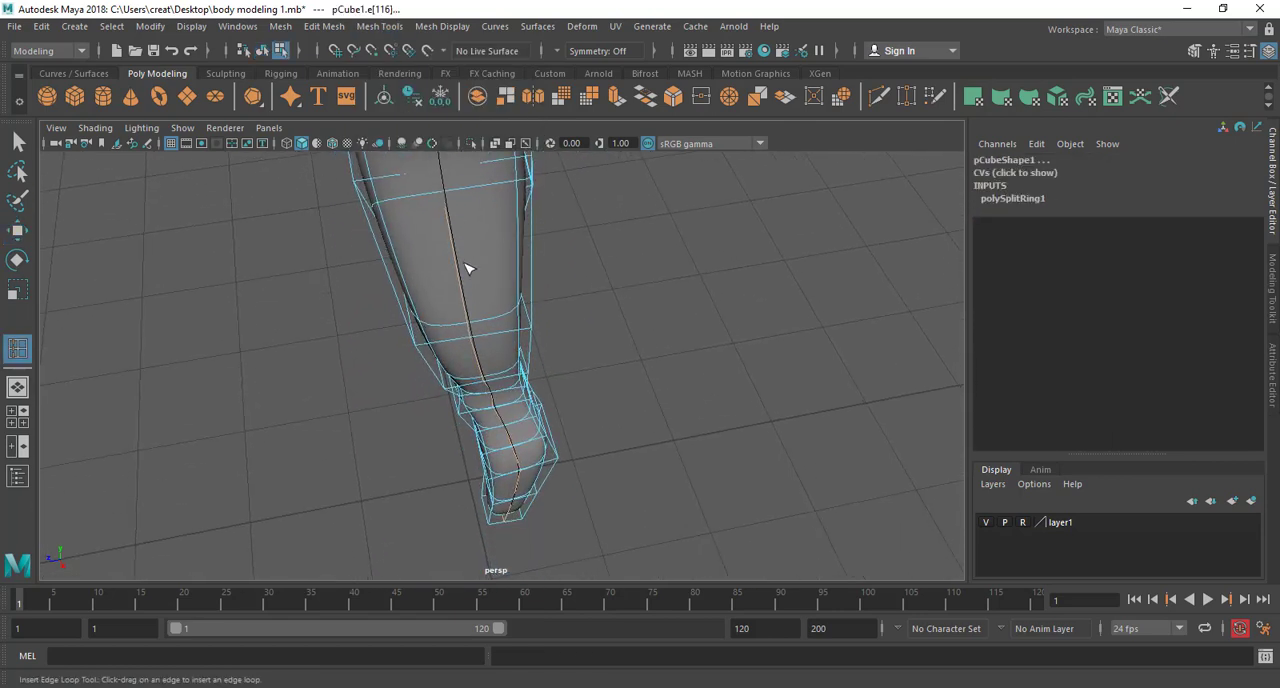
Insert a second lengthwise edge loop down the front of the original half's leg, then leave the Insert Edge Loop tool
left_click_drag(519, 452, 560, 350, "alt")
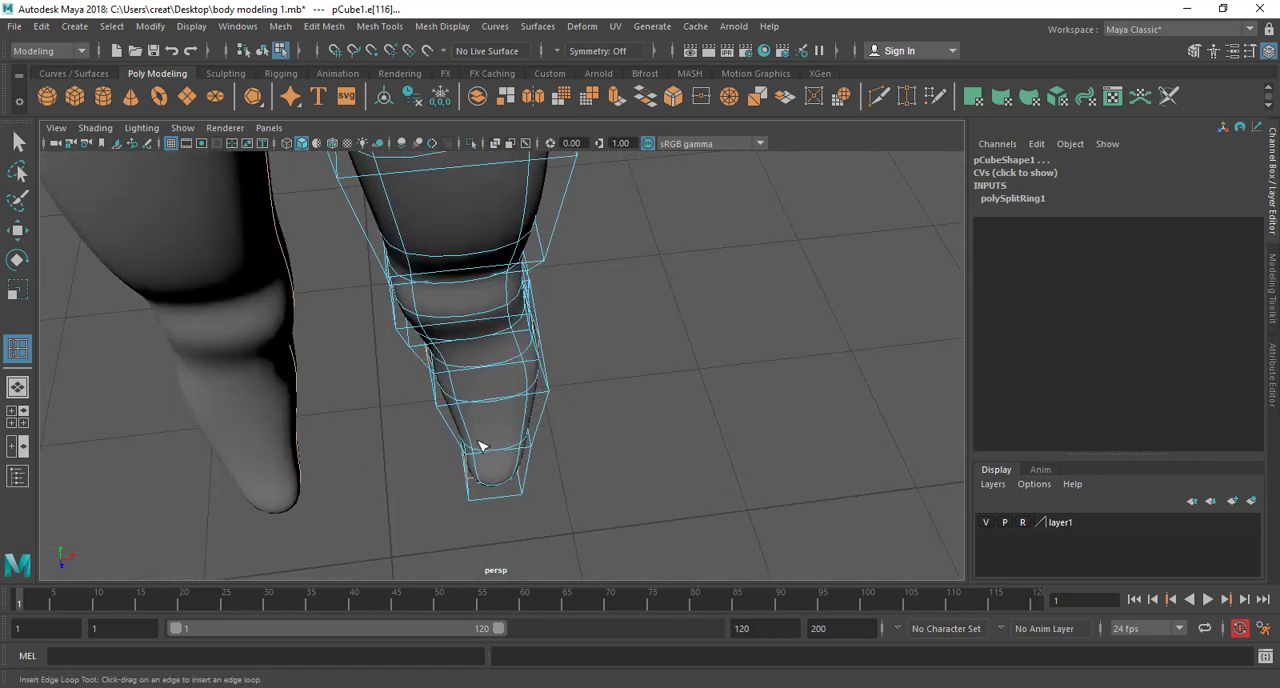
left_click(502, 403)
mouse_move(497, 403)
left_mouse_down()
mouse_move(506, 420)
mouse_move(495, 400)
mouse_move(481, 407)
left_mouse_up()
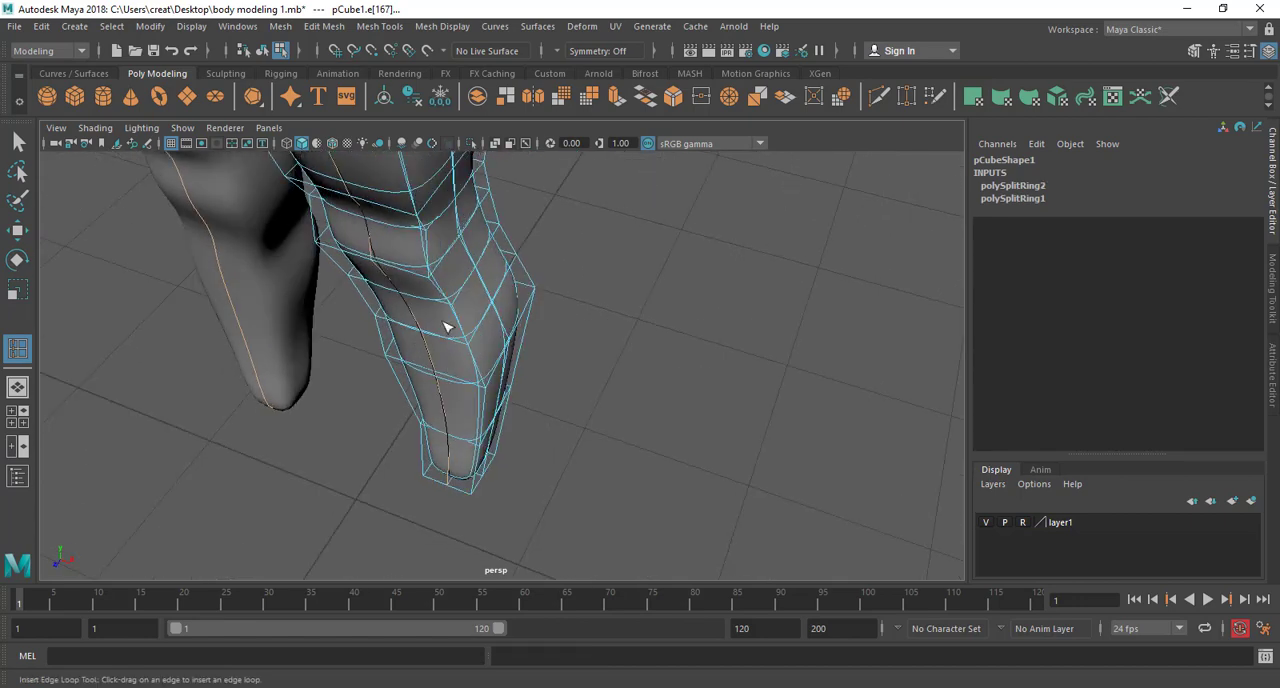
left_click_drag(447, 327, 447, 355, "alt")
left_click_drag(503, 275, 521, 415, "alt")
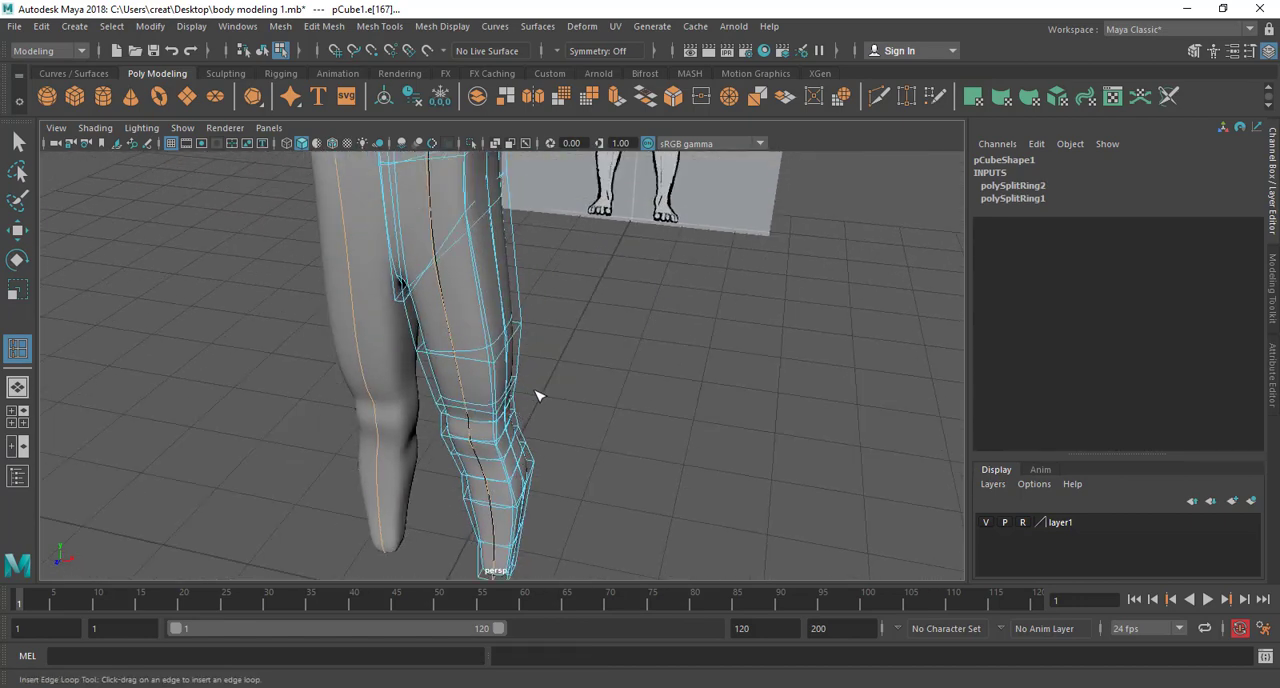
right_click_drag(460, 197, 534, 175)
left_click(651, 434)
Examine the smoothed legs and the layout of the new edge loops from the side, front and above
scroll(591, 429, "down", 5)
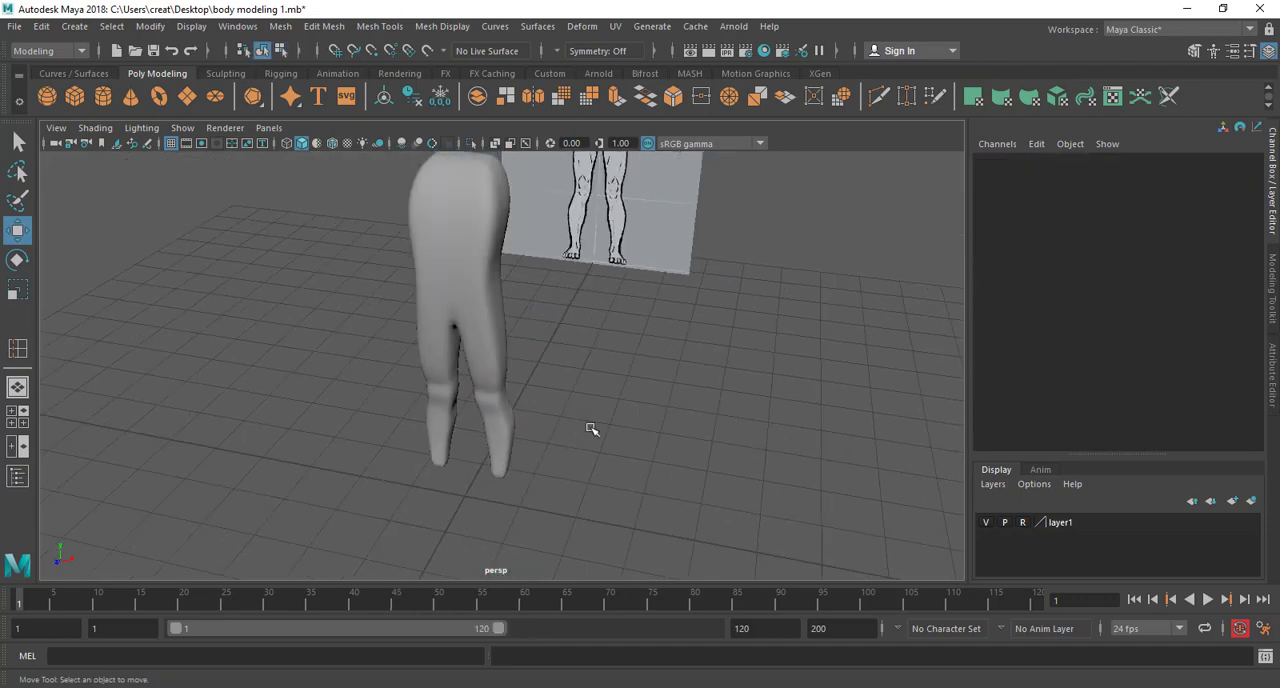
left_click_drag(591, 430, 497, 393, "alt")
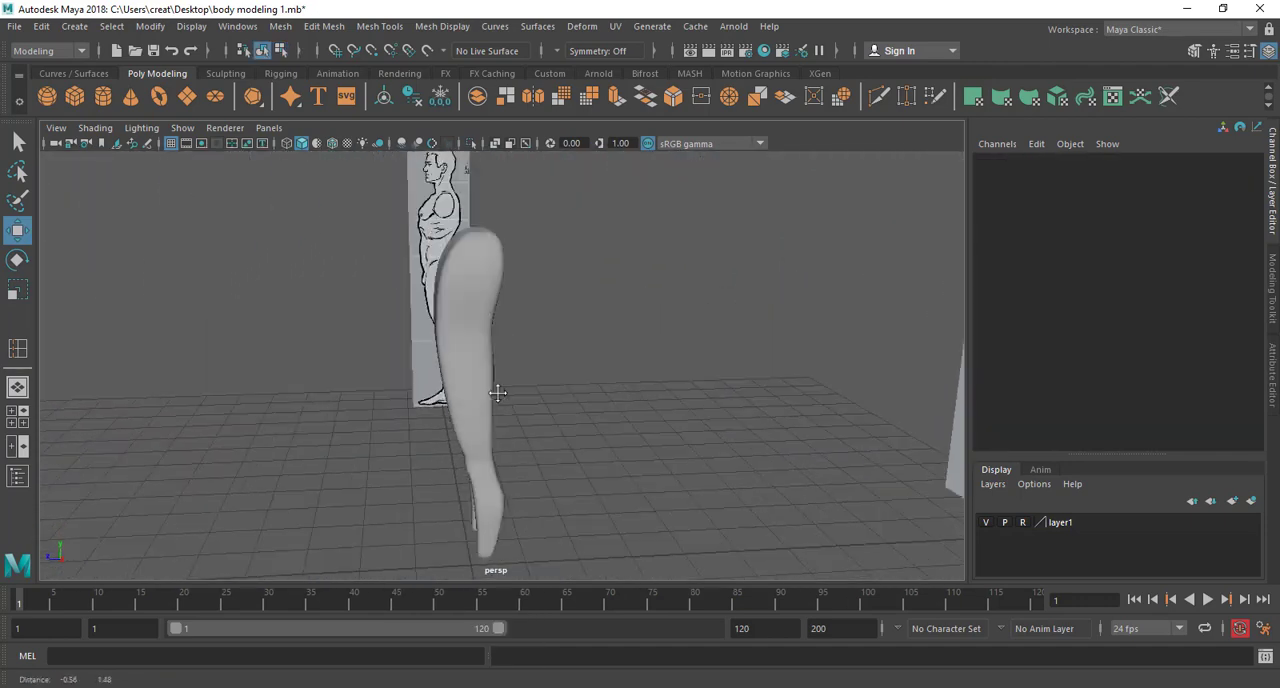
left_click_drag(518, 475, 509, 400, "alt")
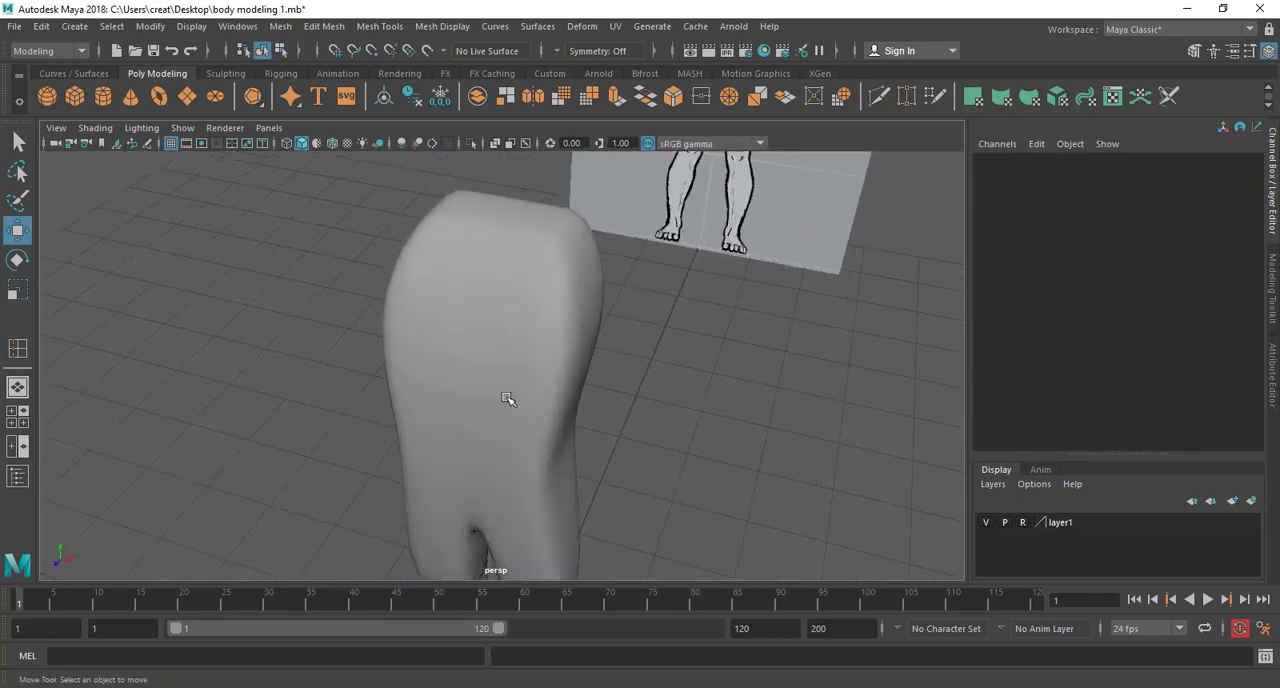
left_click(549, 297)
left_click_drag(517, 448, 398, 247, "alt")
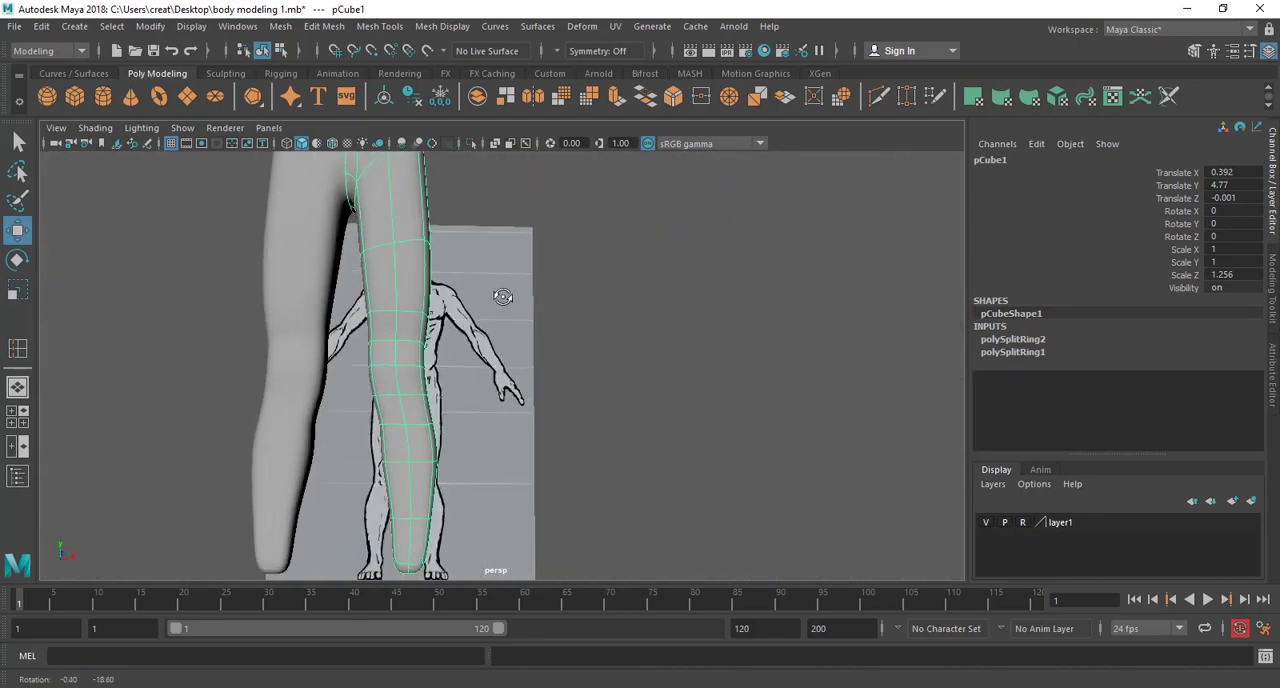
mouse_move(503, 297)
left_mouse_down("alt")
mouse_move(531, 214)
mouse_move(500, 318)
left_mouse_up("alt")
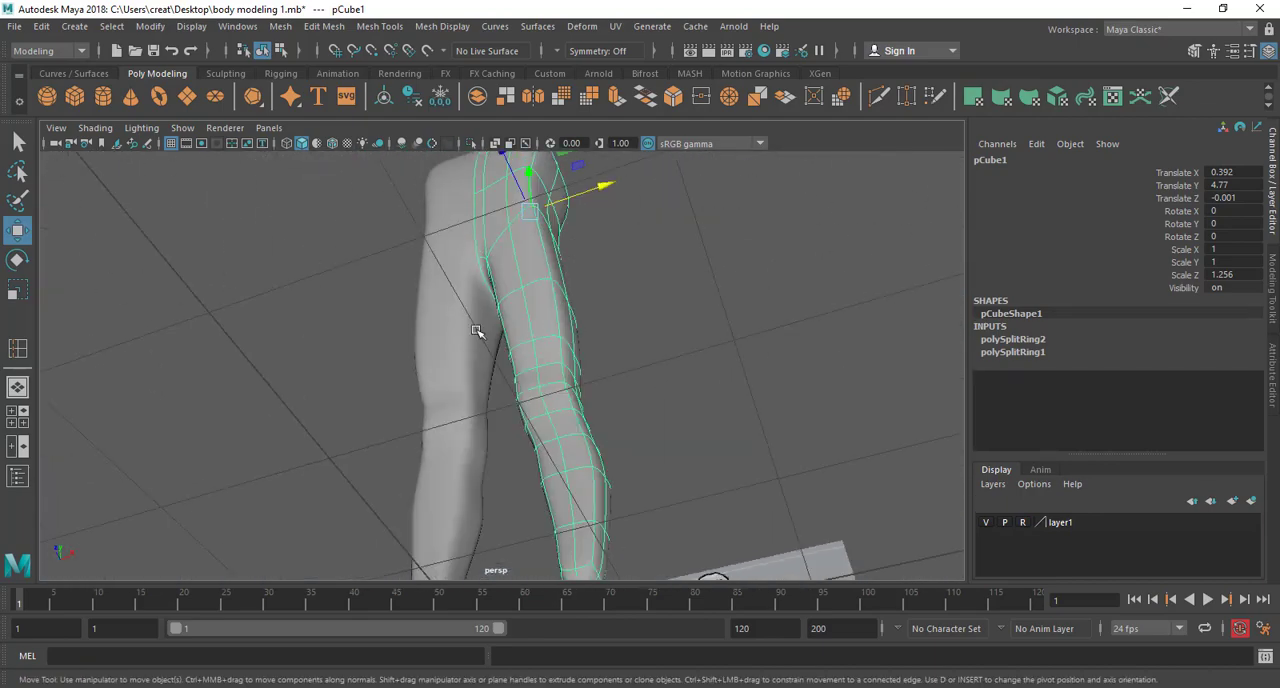
left_click_drag(426, 432, 604, 479, "alt")
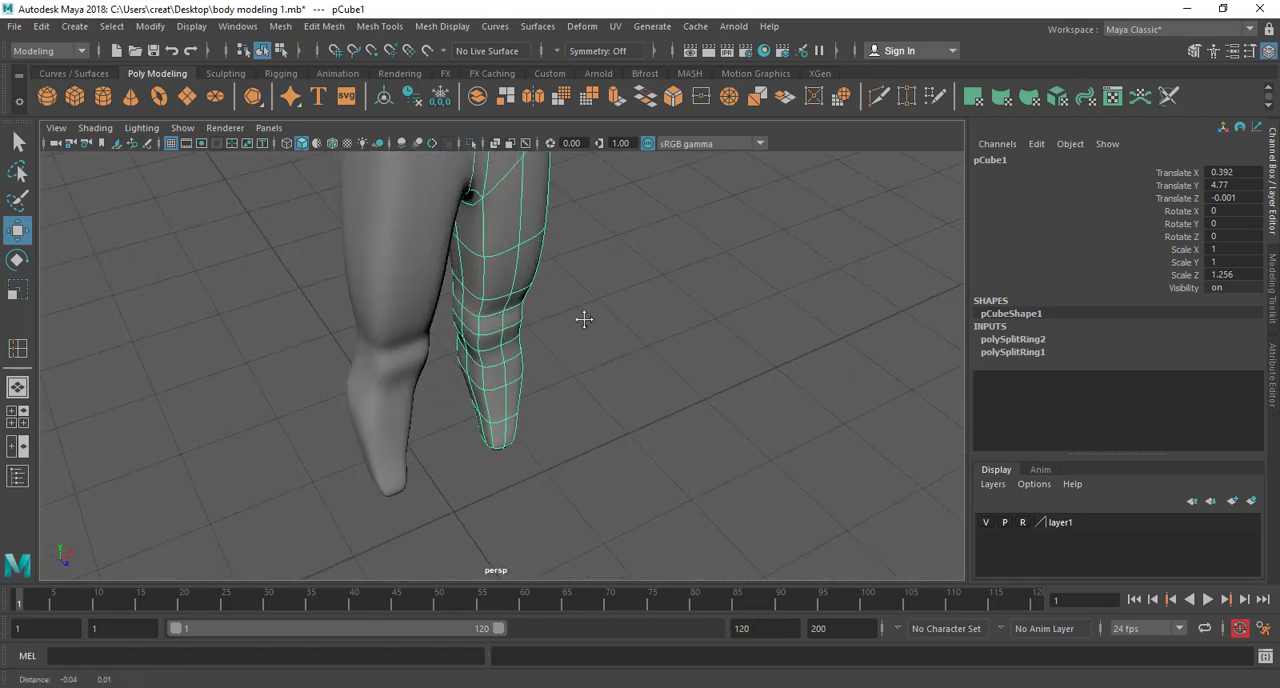
left_click_drag(584, 319, 531, 482, "alt")
Move single edges on the outer thigh and just above the knee of the original half to round the upper leg
right_click(487, 243)
left_click(491, 199)
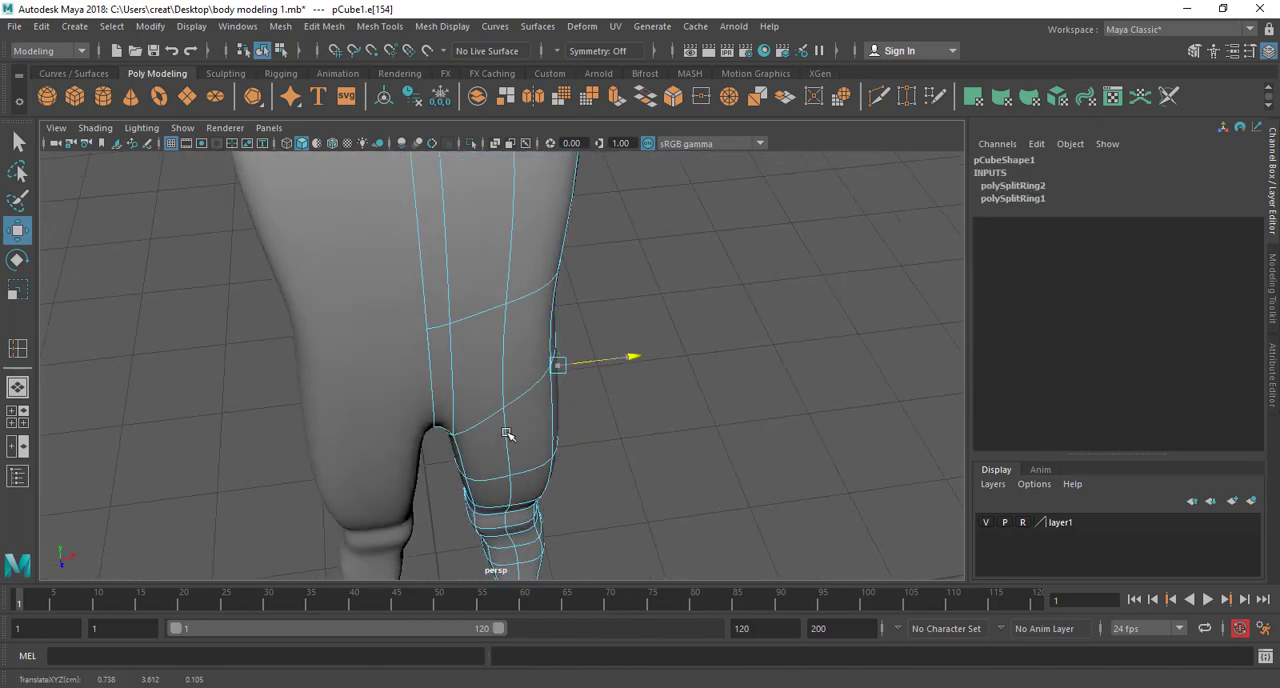
left_click_drag(485, 346, 506, 369, "alt")
left_click(504, 352)
left_click(503, 350)
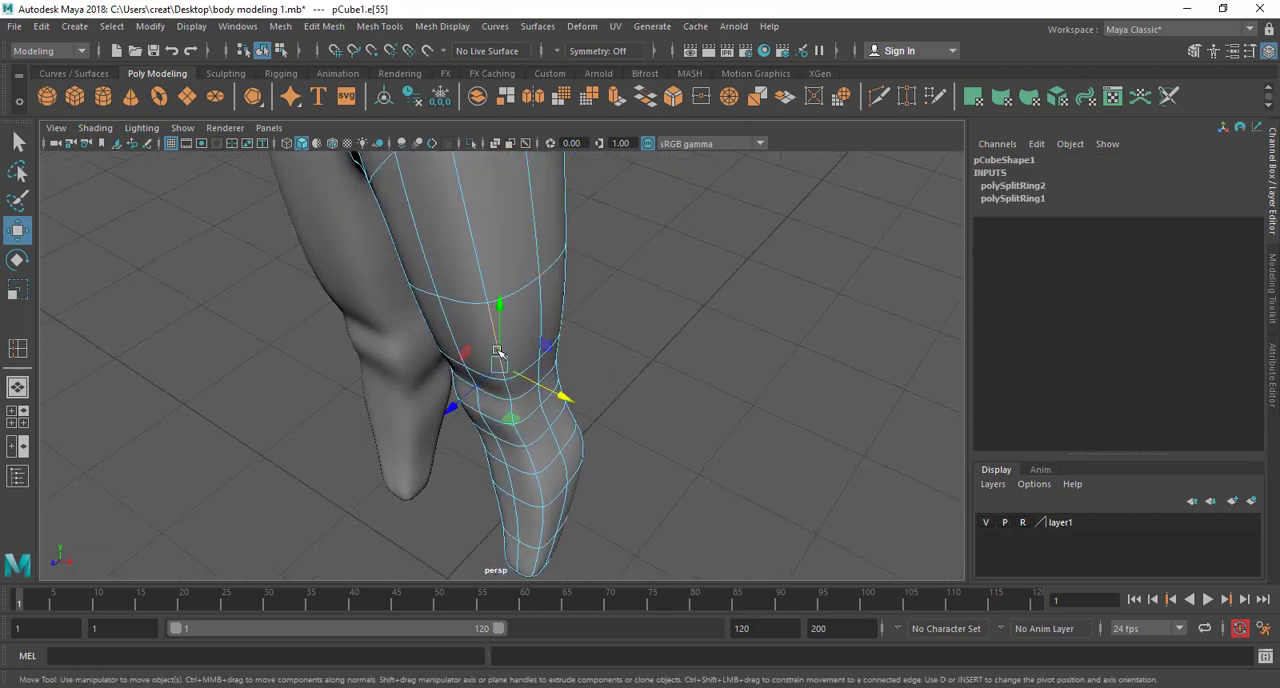
scroll(512, 360, "up", 3)
middle_click_drag(524, 370, 530, 414, "alt")
left_click_drag(529, 414, 575, 433, "alt")
left_click_drag(510, 487, 590, 418, "alt")
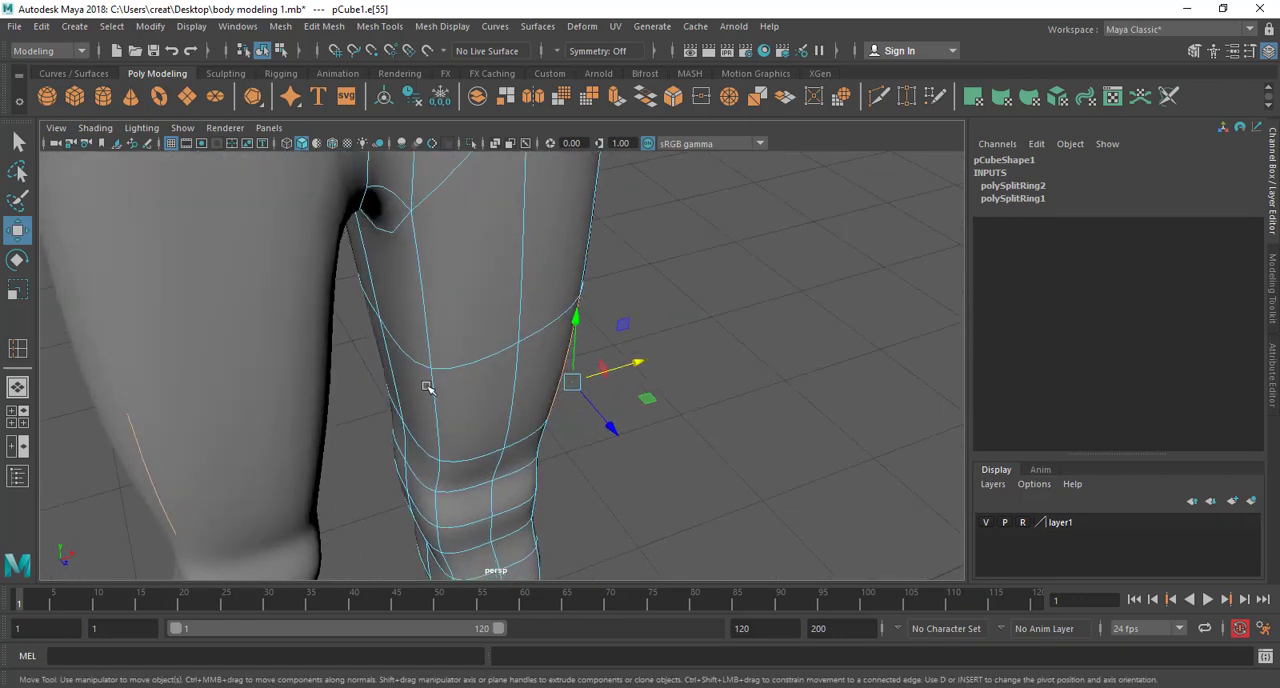
Adjust the edges on the back and inner side of the original half's lower leg to shape the calf
left_click(446, 430)
left_click(456, 449)
left_click_drag(457, 450, 482, 341, "alt")
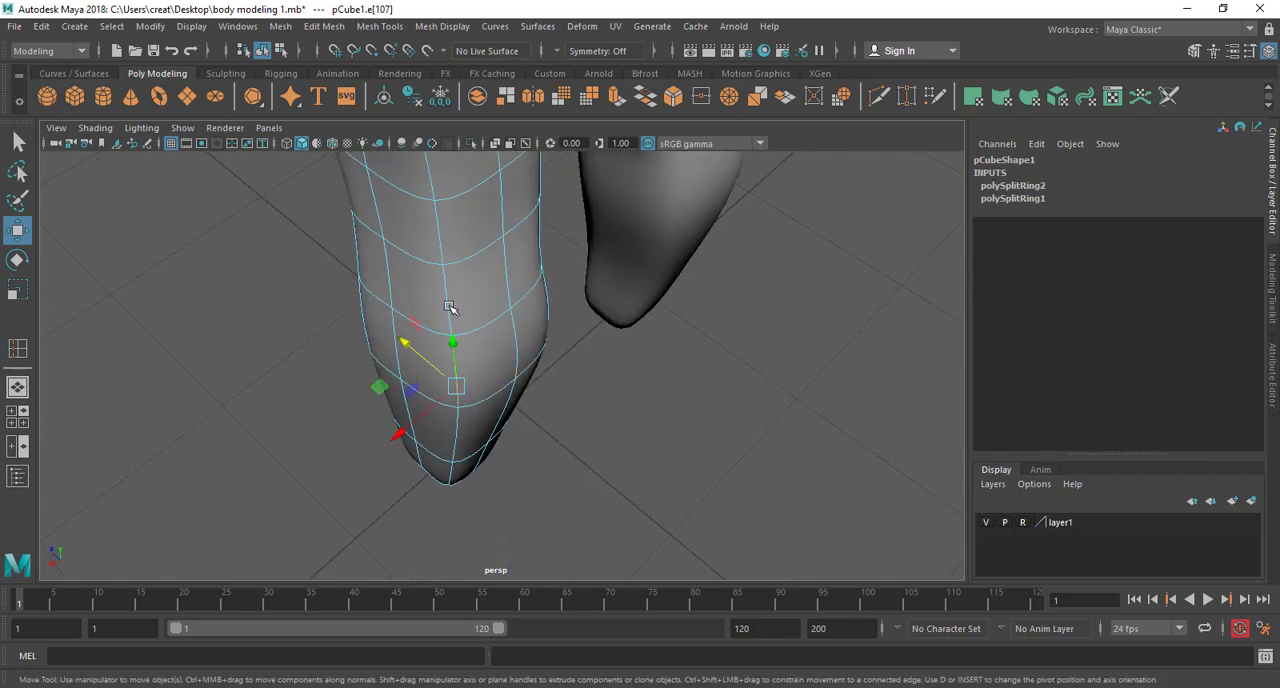
left_click_drag(423, 316, 557, 348)
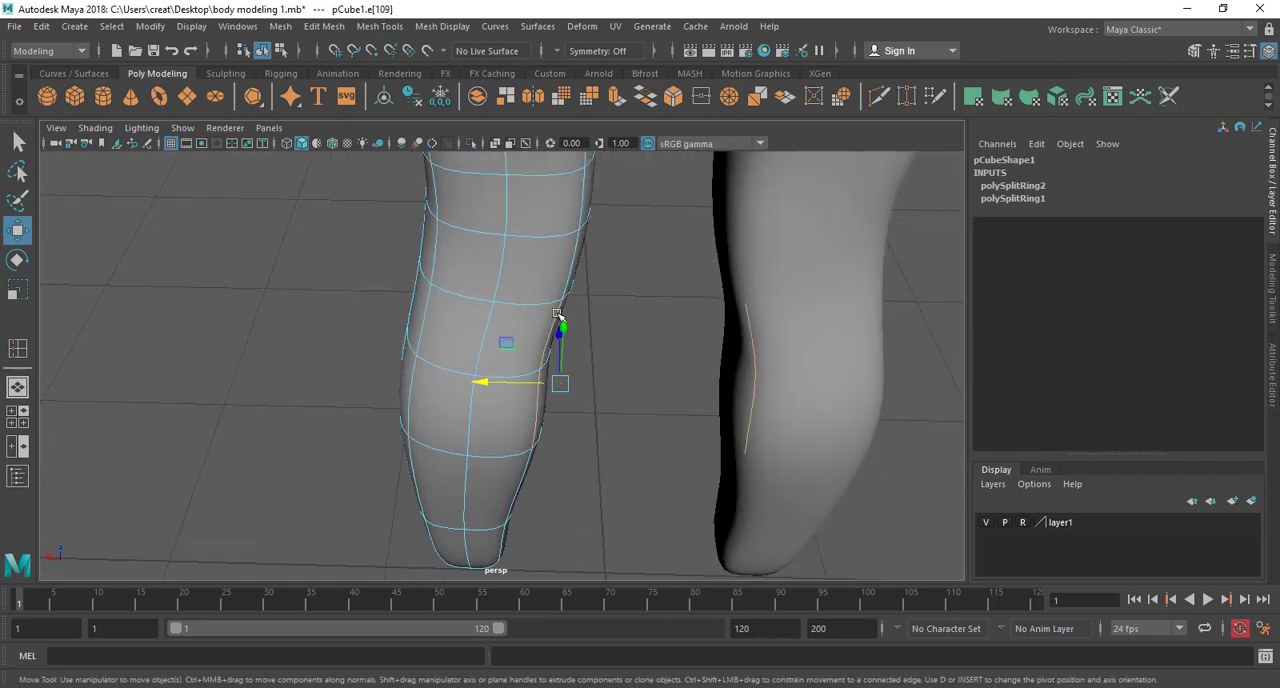
left_click_drag(622, 338, 453, 360, "alt")
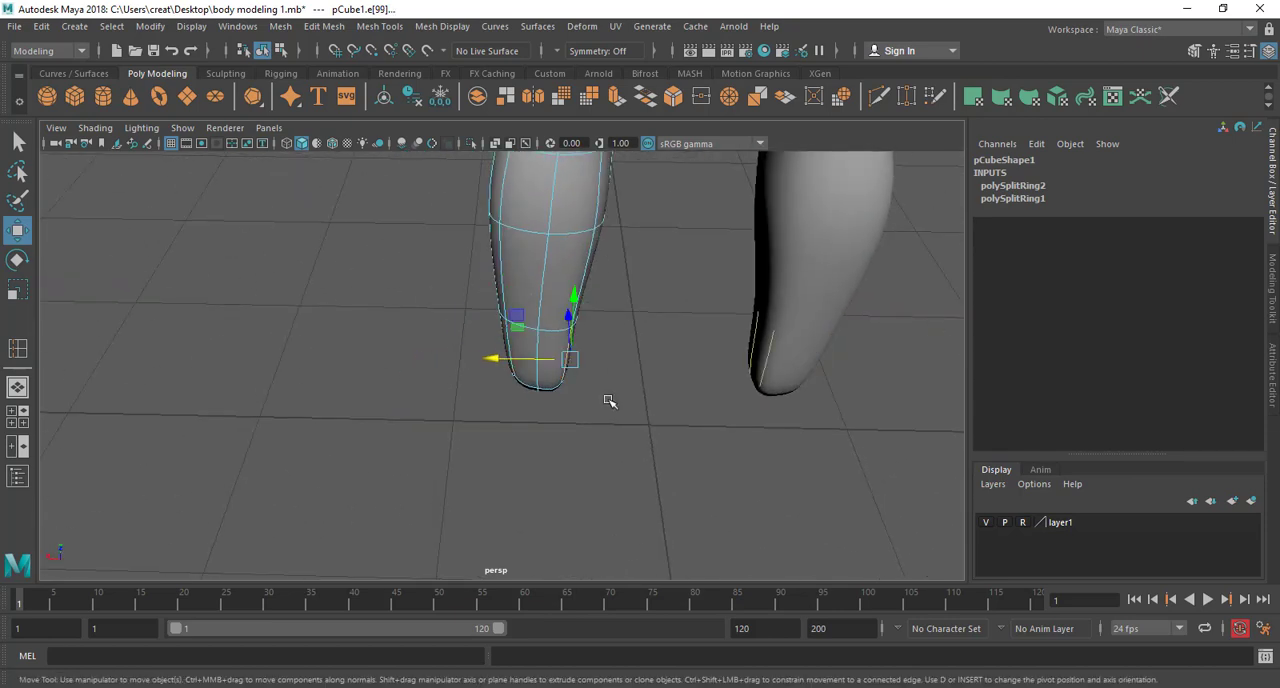
Move the inner edges at the lower end of the original leg to round the ankle
left_click_drag(609, 401, 550, 368, "alt")
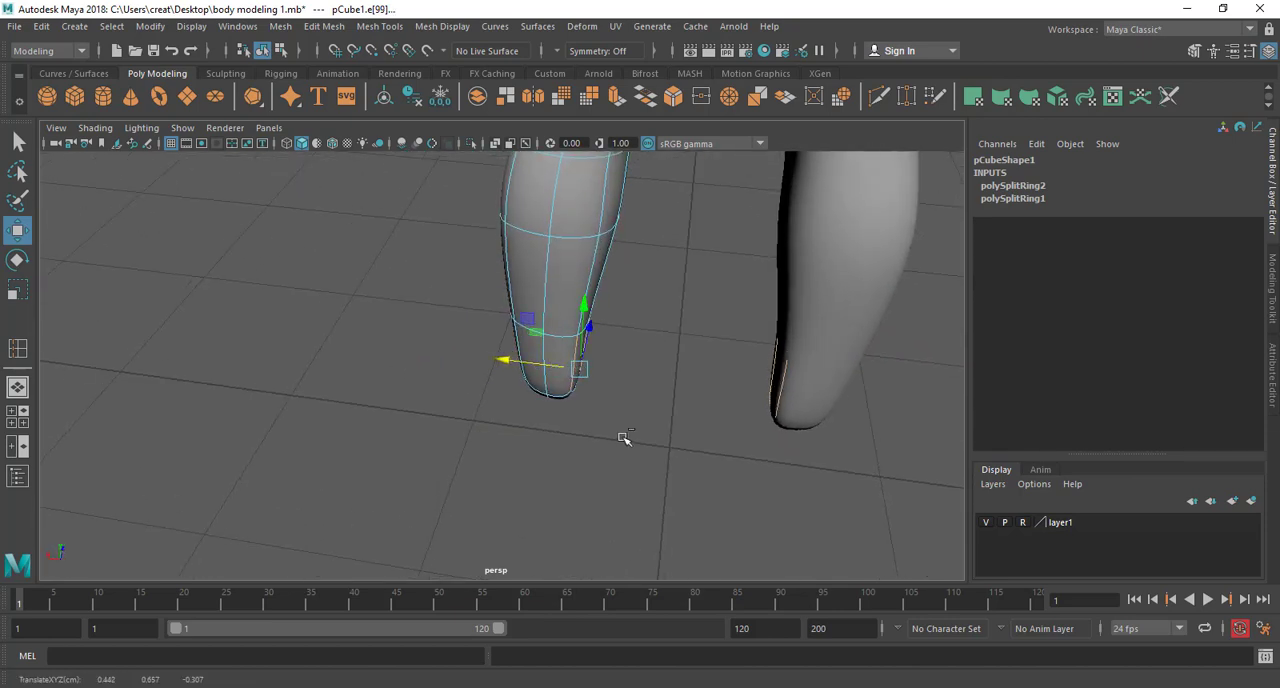
left_click_drag(623, 438, 569, 423, "alt")
right_click_drag(569, 423, 563, 378, "alt")
left_click_drag(563, 378, 556, 430, "alt")
left_click(577, 459)
right_click_drag(556, 430, 562, 455, "alt")
Shift the remaining corner edges along the original half's calf sideways to even out the lower leg's roundness
middle_click_drag(562, 455, 528, 409, "alt")
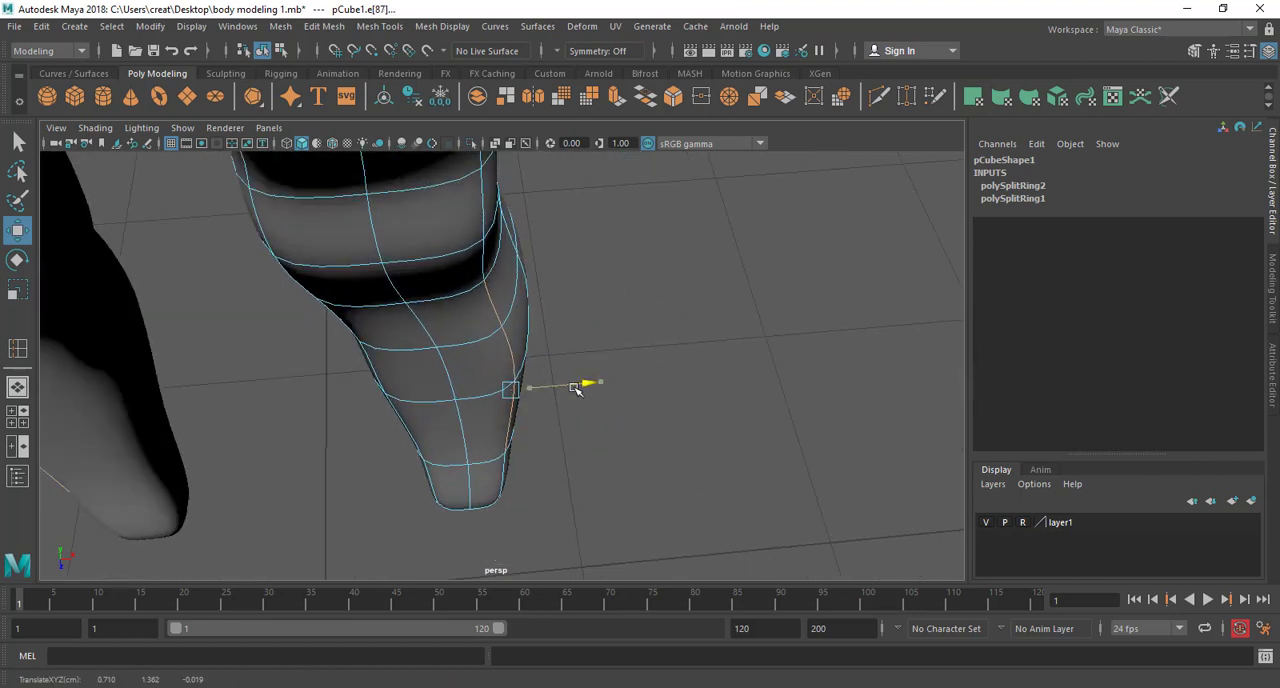
left_click_drag(479, 392, 432, 300, "alt")
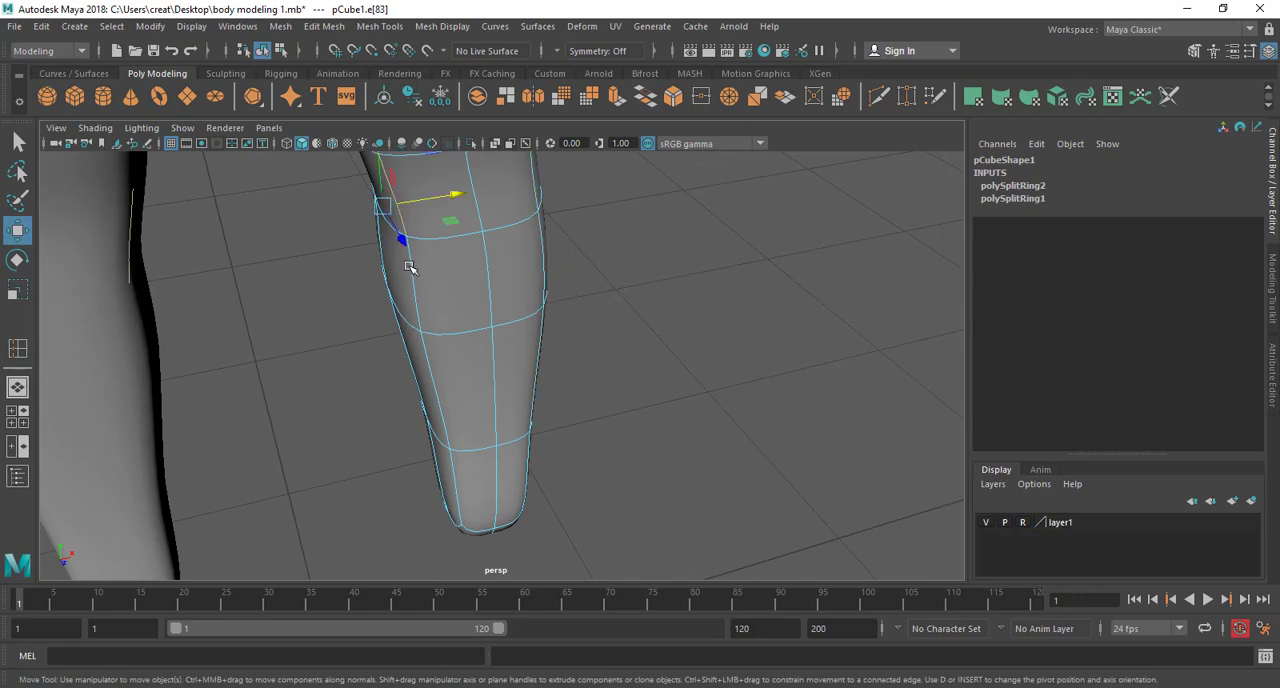
left_click_drag(476, 350, 537, 374, "alt")
middle_click_drag(537, 374, 540, 517, "alt")
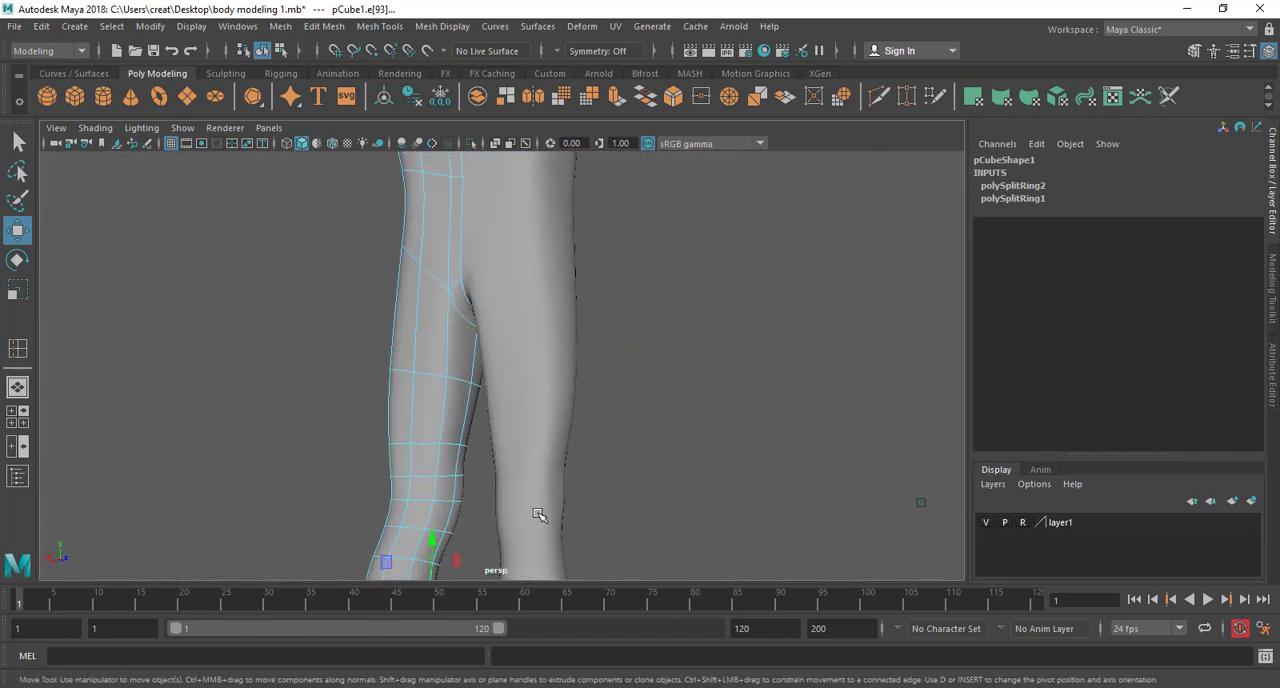
Switch the mirrored half to vertex editing and reposition a vertex just above its knee
left_click_drag(540, 517, 553, 405, "alt")
left_click(520, 466)
right_click_drag(562, 320, 488, 243)
left_click_drag(531, 445, 448, 508, "alt")
left_click(525, 440)
left_click(508, 456)
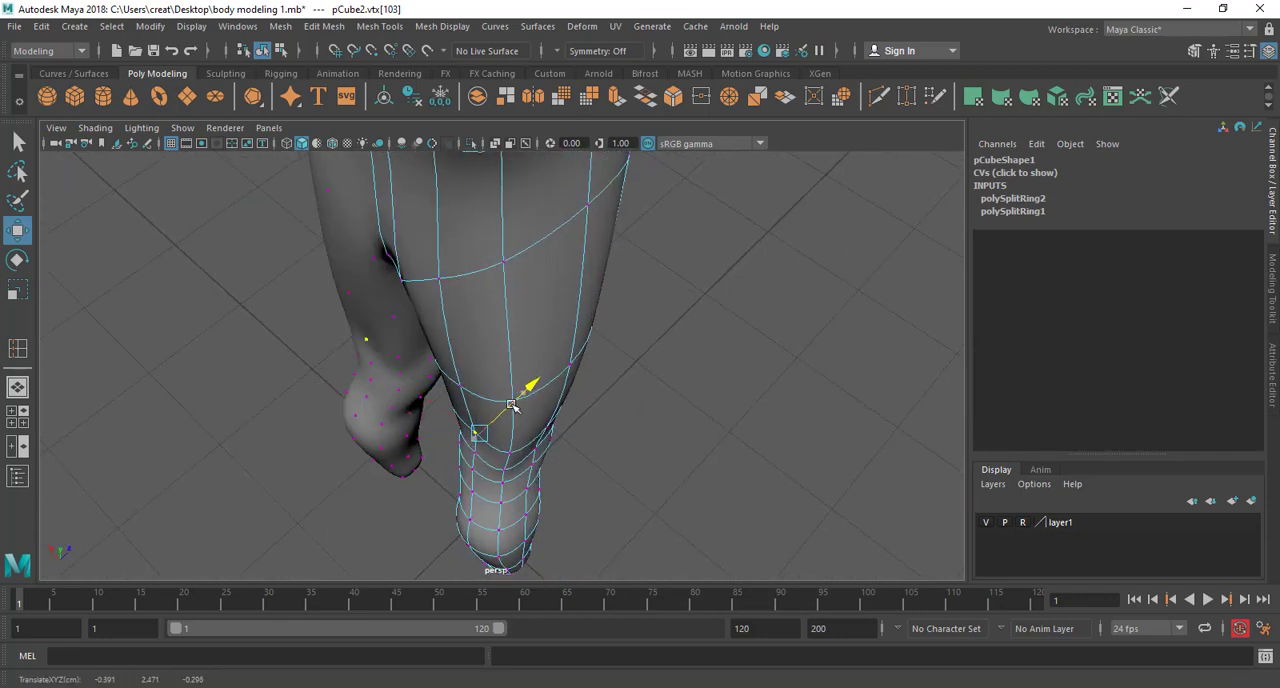
left_click_drag(512, 405, 514, 403)
Move the neighbouring vertices around the mirrored half's knee to smooth the leg's contour
left_click_drag(512, 545, 509, 486, "alt")
middle_click_drag(507, 492, 483, 406, "alt")
scroll(483, 406, "up", 3)
left_click(438, 458)
middle_click_drag(446, 456, 450, 406, "alt")
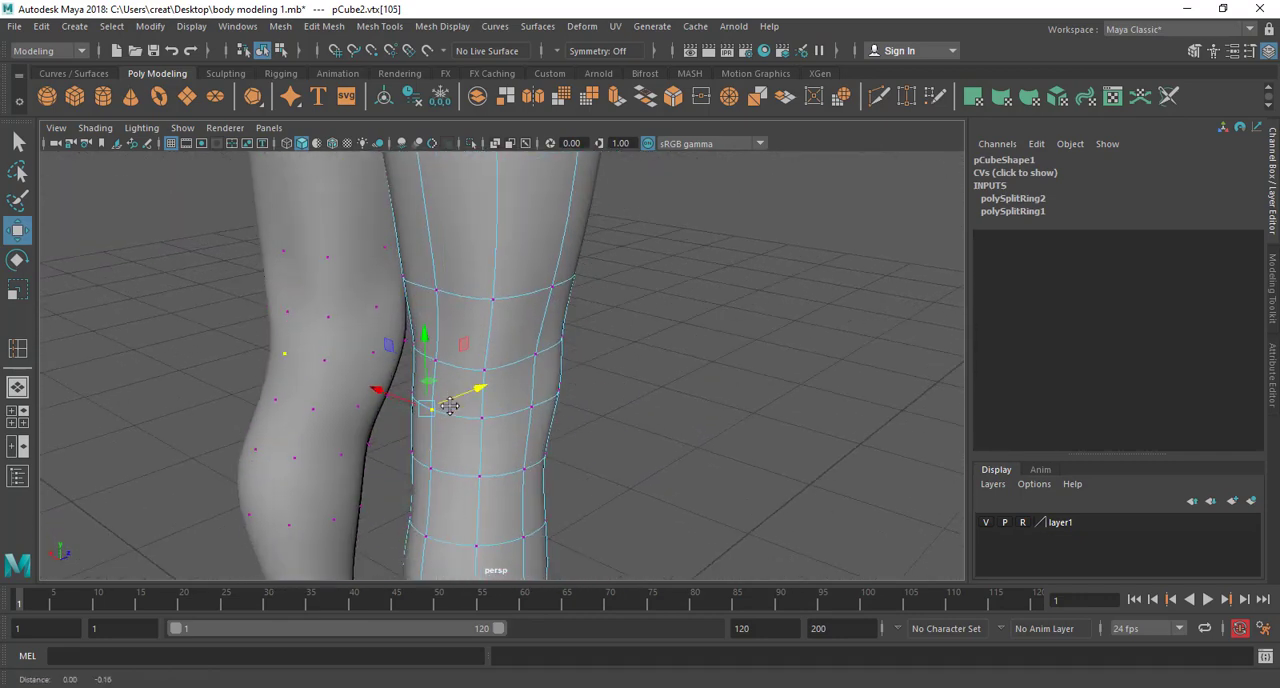
left_click_drag(449, 405, 406, 318, "alt")
left_click_drag(553, 274, 517, 399)
Reposition the front and side vertices of the mirrored half's knee to round the kneecap area
left_click(488, 419)
scroll(506, 415, "up", 5)
left_click(476, 408)
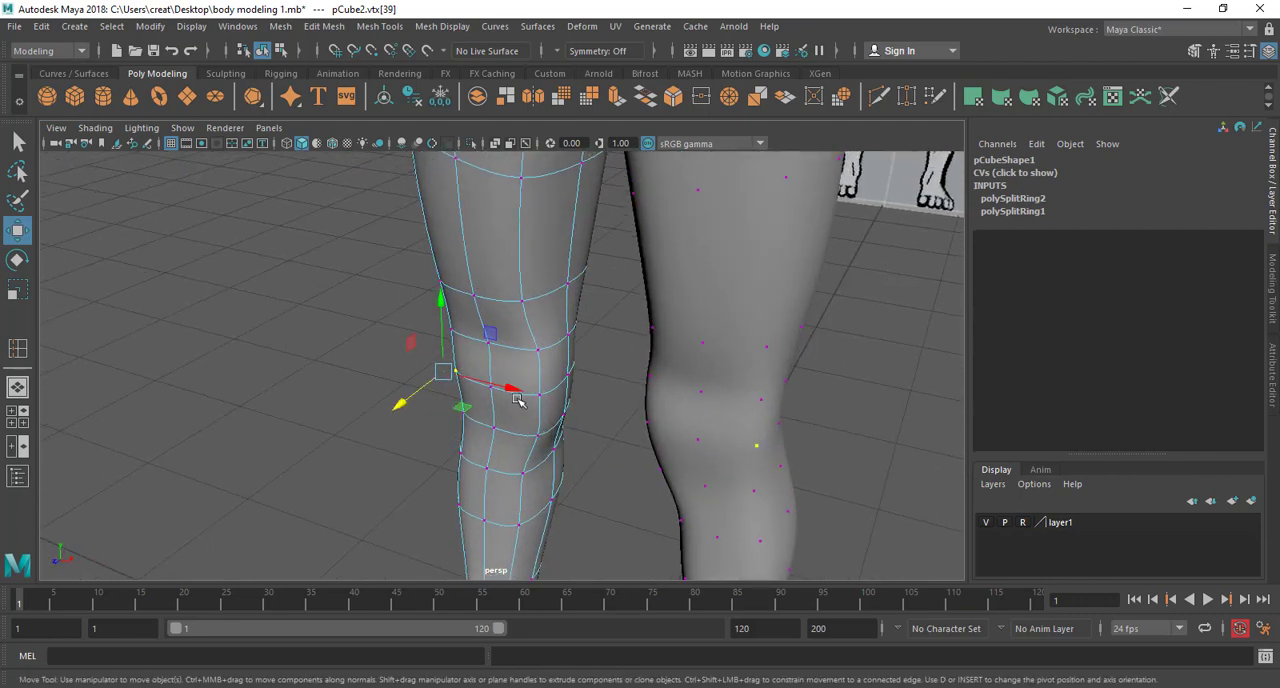
left_click_drag(631, 422, 598, 418)
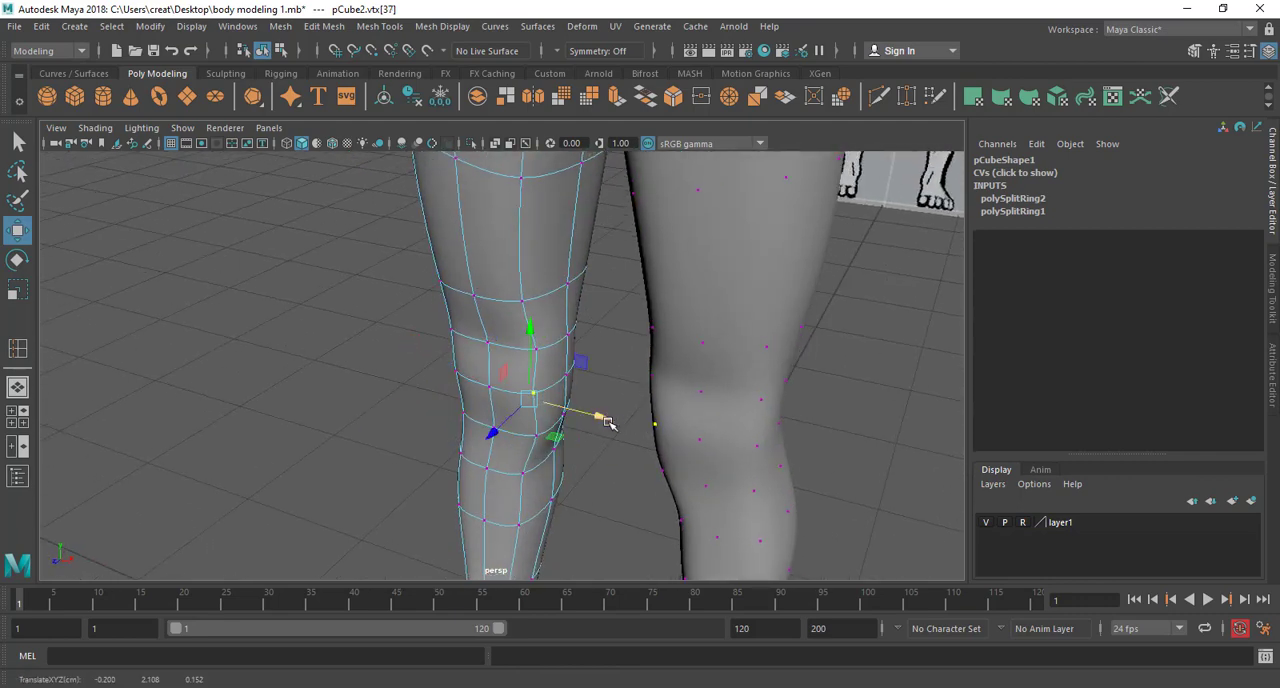
scroll(606, 418, "up", 2)
left_click(568, 355)
left_click(547, 345)
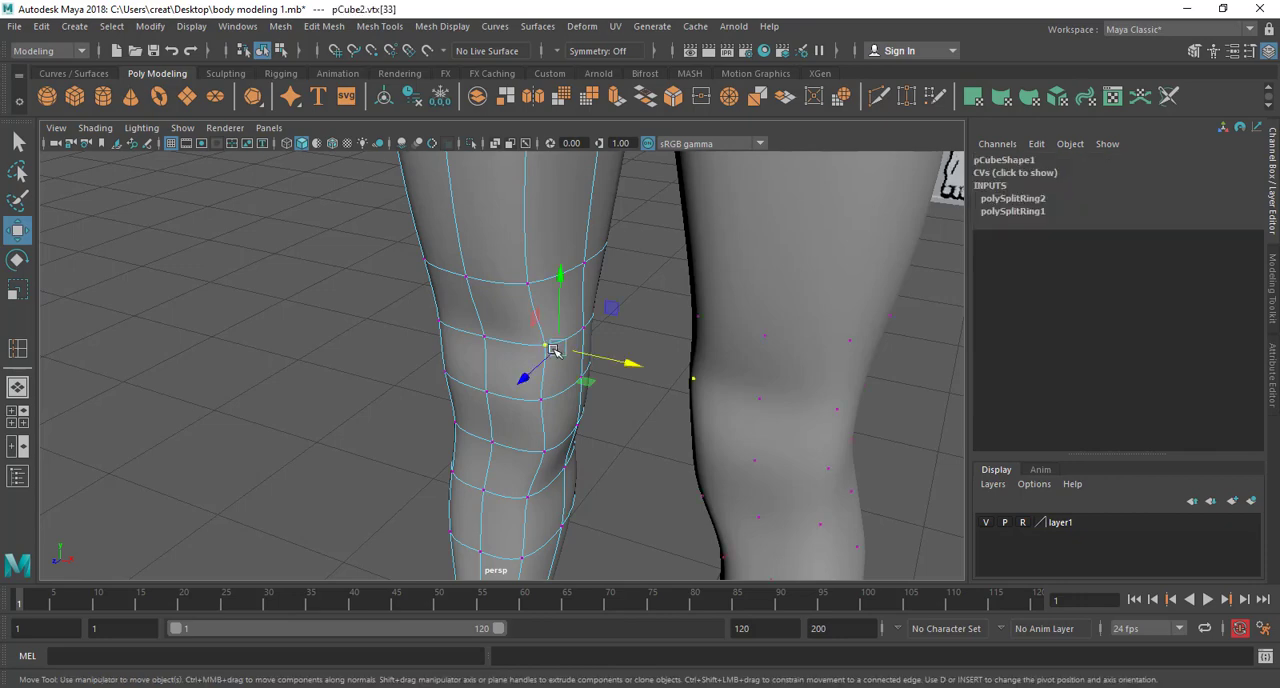
left_click_drag(596, 360, 586, 361)
left_click_drag(692, 415, 600, 382, "alt")
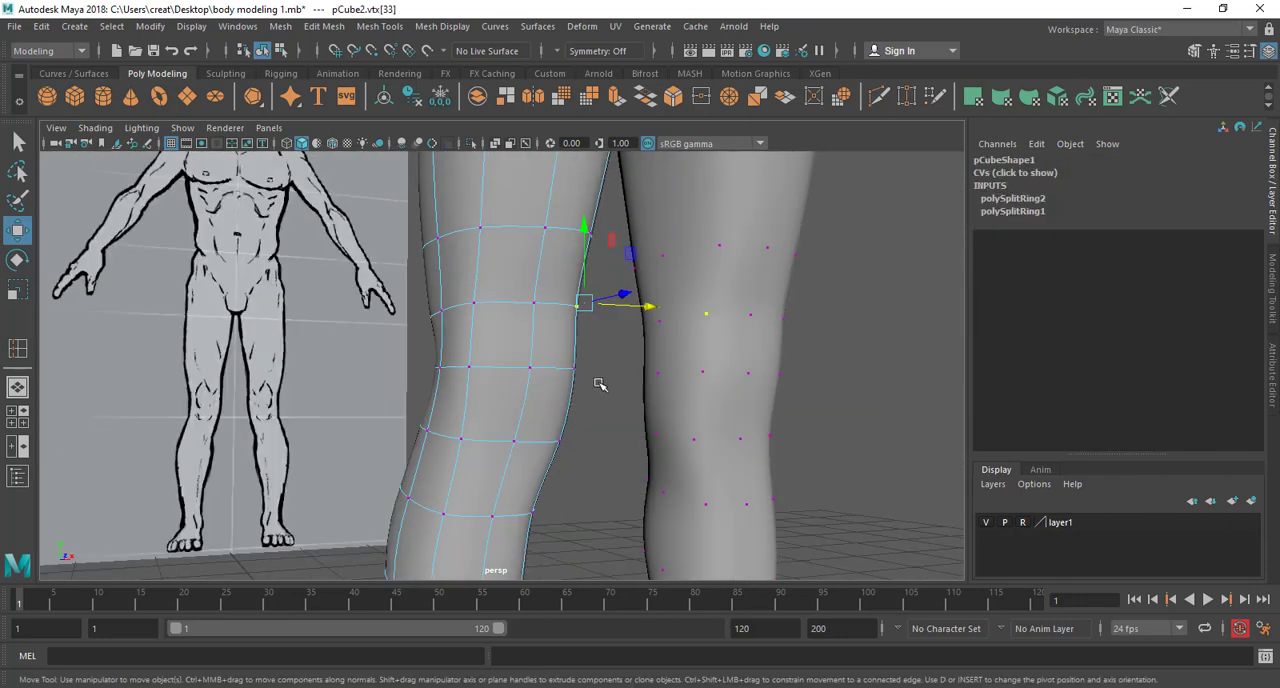
Move the vertices at the front of the original half's upper thigh along X and Z to round the hip area
scroll(600, 383, "down", 5)
middle_click_drag(604, 410, 606, 520, "alt")
left_click_drag(606, 520, 568, 391, "alt")
left_click(594, 476)
right_click_drag(568, 391, 492, 246)
left_click_drag(566, 393, 646, 399, "alt")
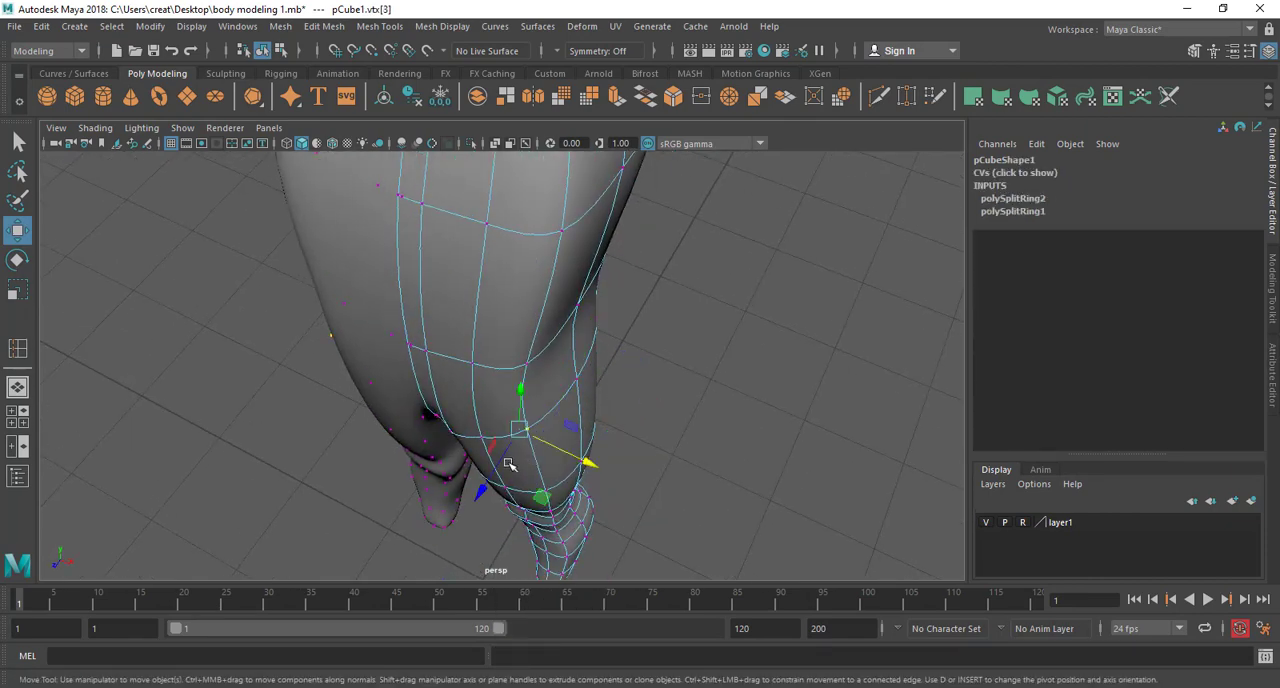
middle_click_drag(509, 465, 540, 438)
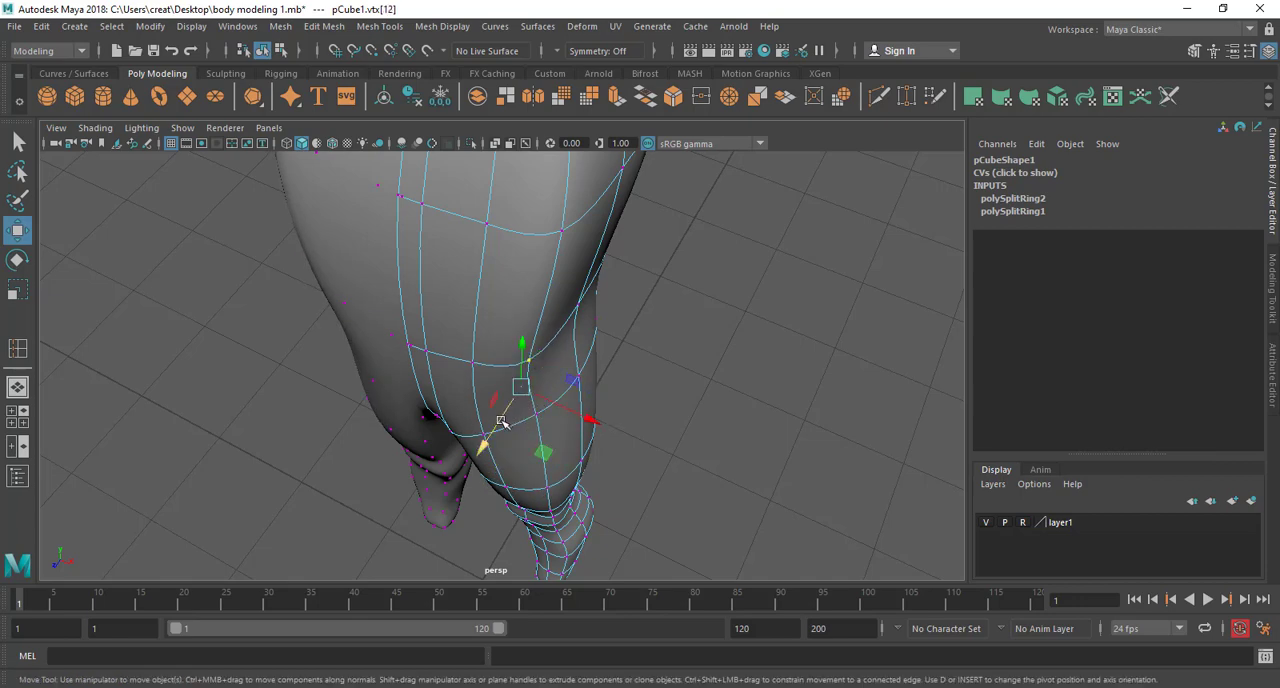
left_click_drag(503, 422, 527, 396)
Adjust the vertices at the back of the original half's upper thigh and buttock to shape the profile
left_click_drag(604, 399, 500, 369, "alt")
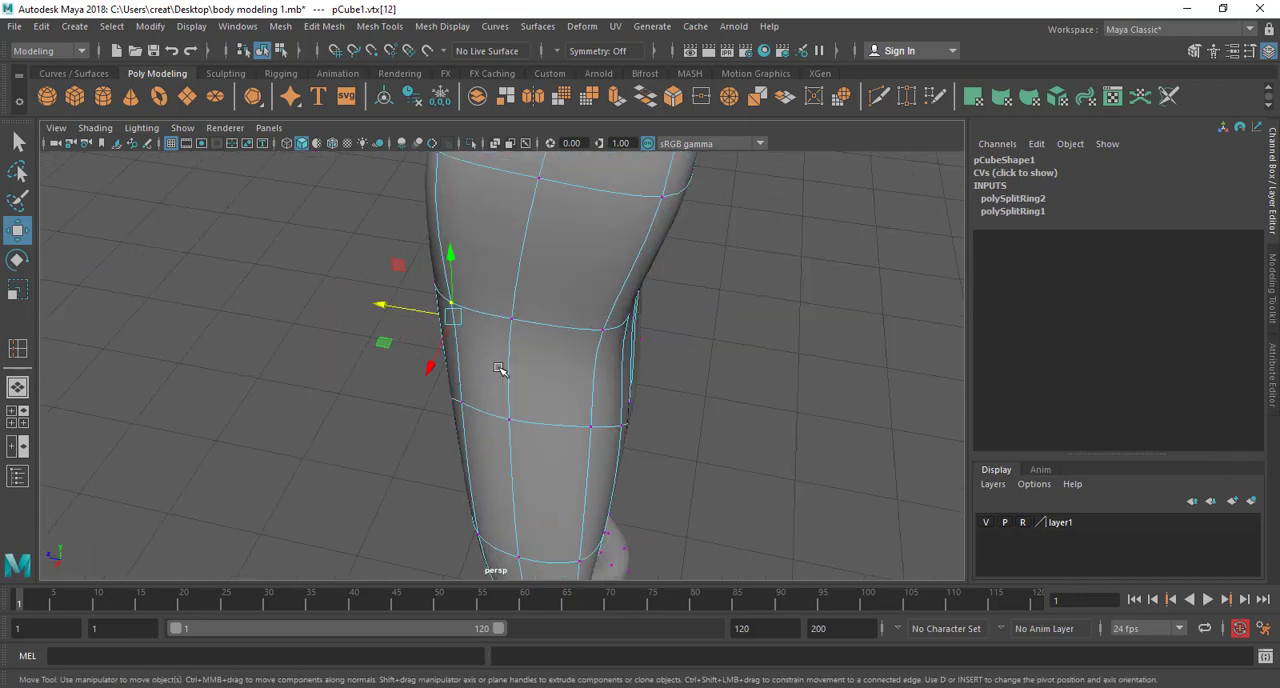
left_click(601, 335)
left_click(607, 359)
right_click_drag(607, 322, 565, 243)
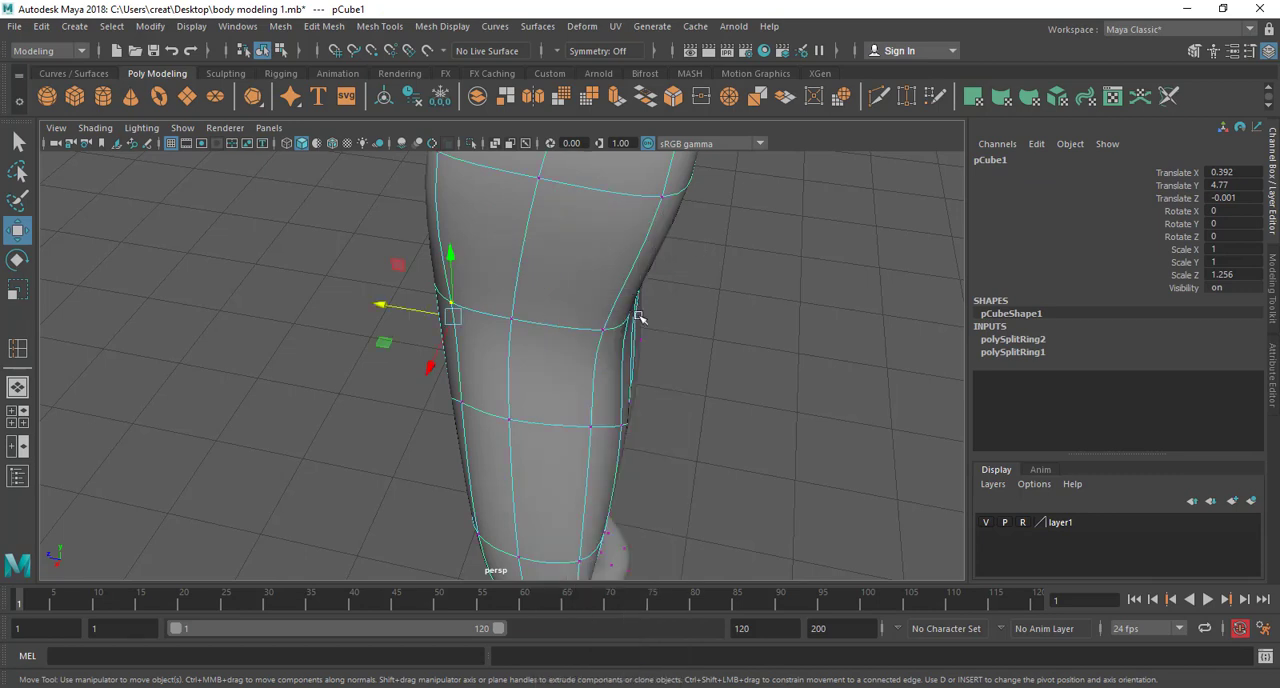
left_click(604, 330)
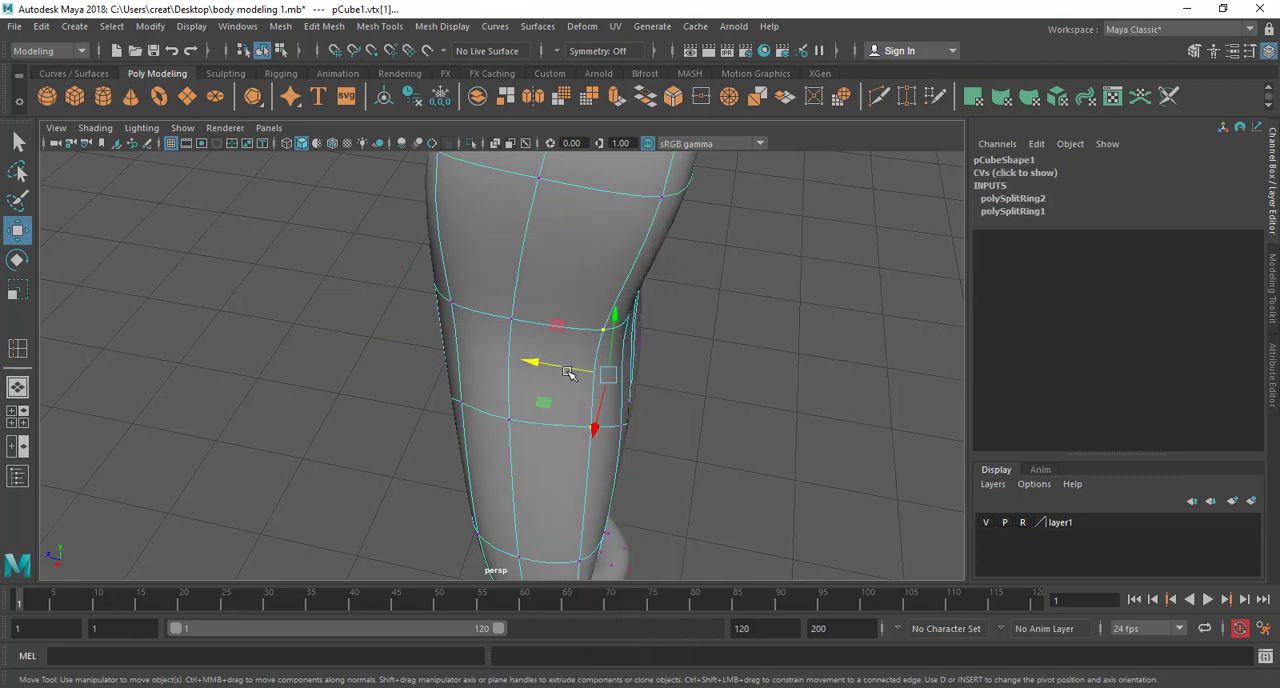
left_click_drag(640, 349, 566, 460, "alt")
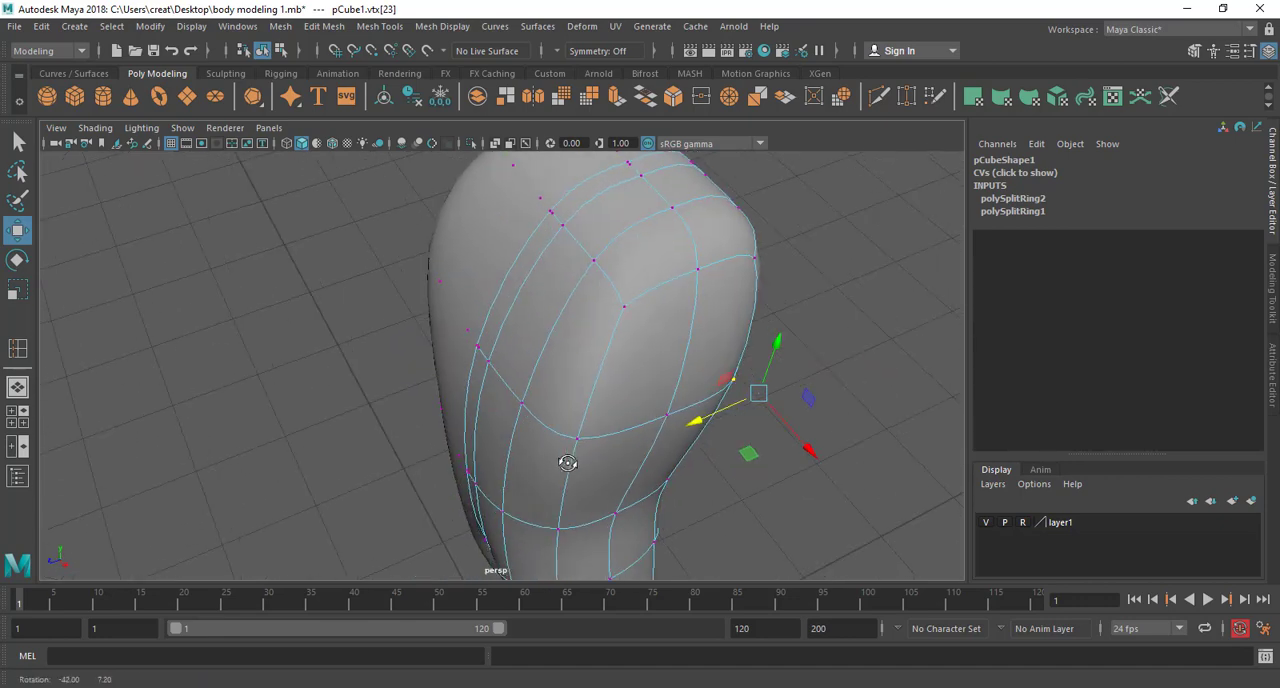
Move the front inner-thigh vertex below the original half's crotch along X to reshape the inner leg contour
right_click_drag(583, 440, 623, 412)
left_click(606, 450)
left_click_drag(623, 457, 551, 405, "alt")
middle_click_drag(551, 406, 537, 394, "alt")
scroll(537, 394, "up", 3)
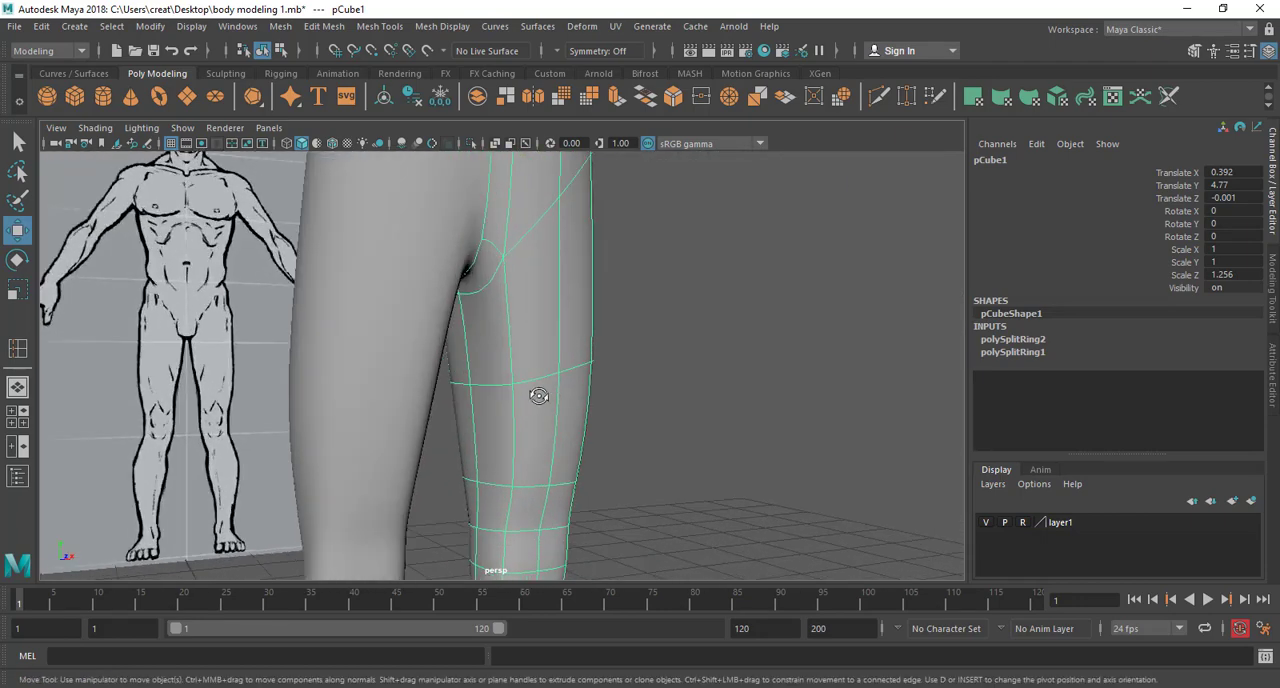
left_click_drag(537, 394, 512, 347, "alt")
right_click_drag(512, 347, 436, 243)
left_click(506, 397)
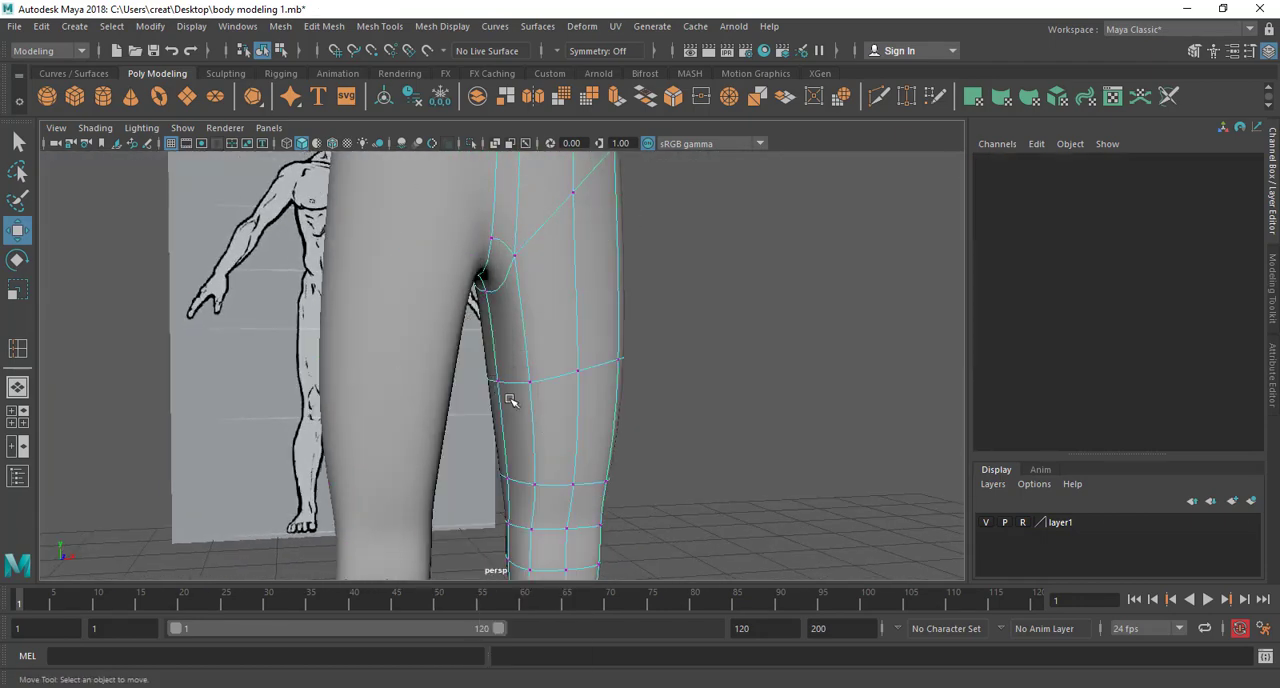
left_click(500, 382)
left_click_drag(500, 383, 498, 457, "alt")
left_click_drag(591, 340, 588, 371)
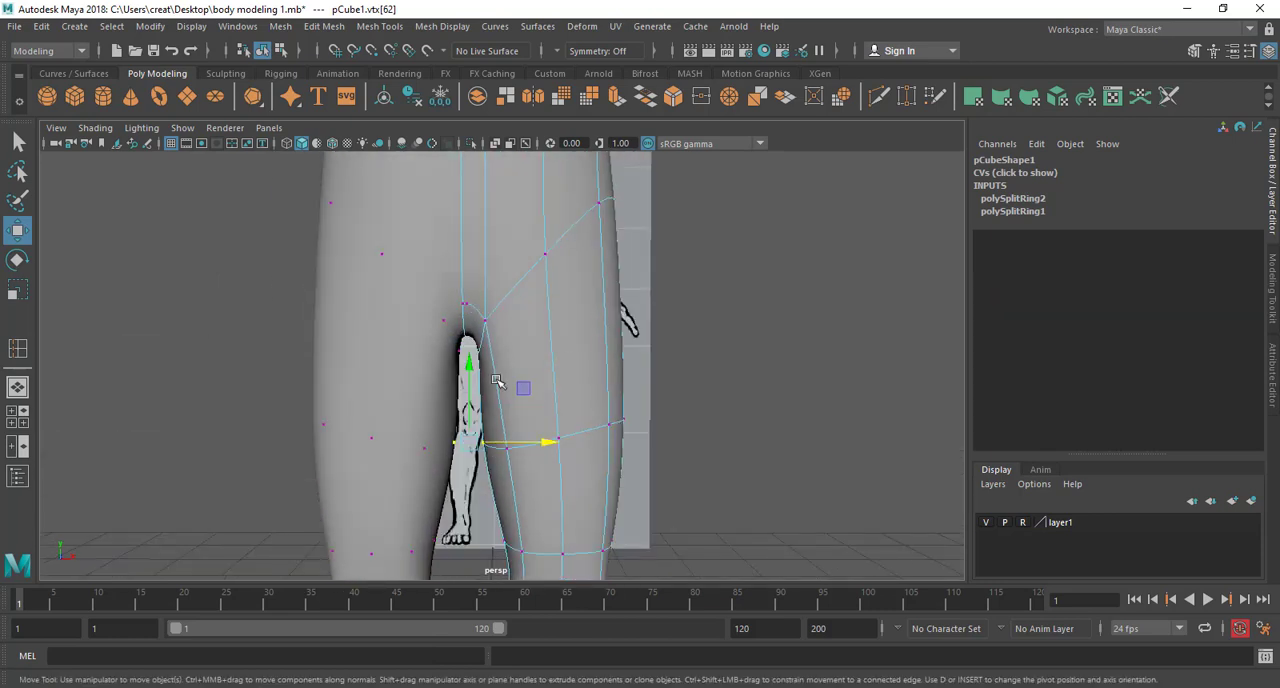
Shift the original half's crotch vertex along X and adjust the vertex at the front of the thigh
left_click_drag(530, 336, 522, 336)
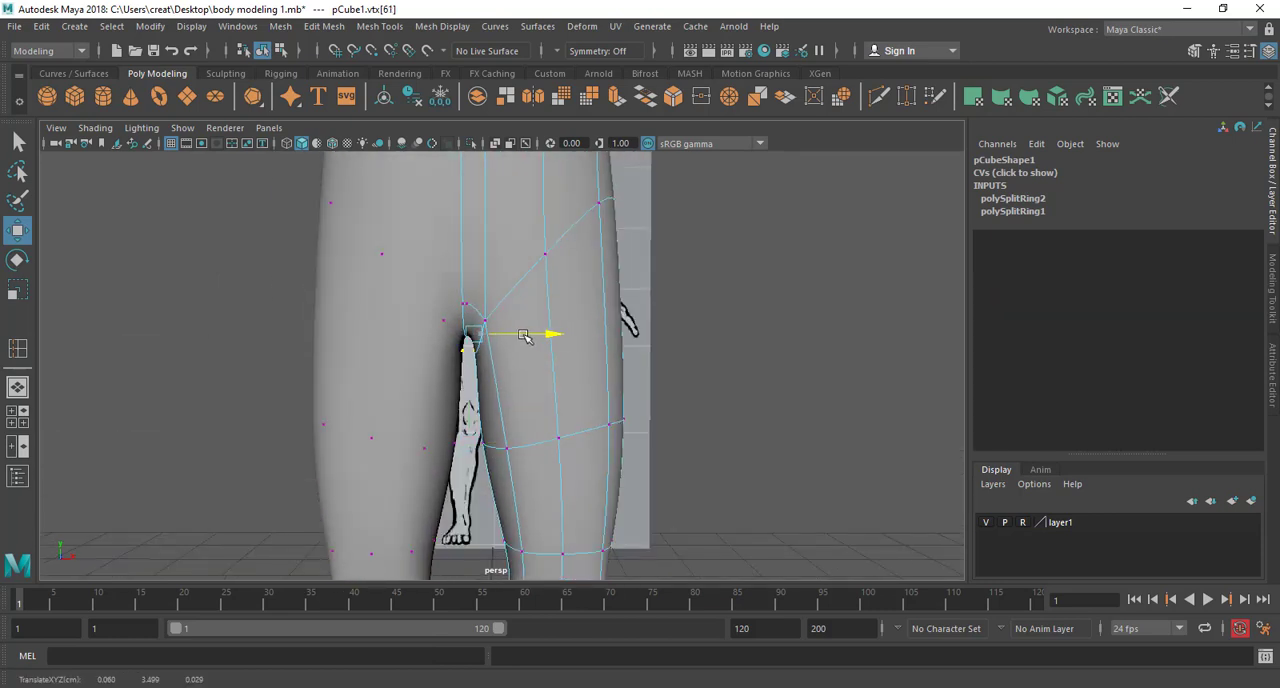
left_click_drag(526, 383, 460, 428, "alt")
left_click(559, 410)
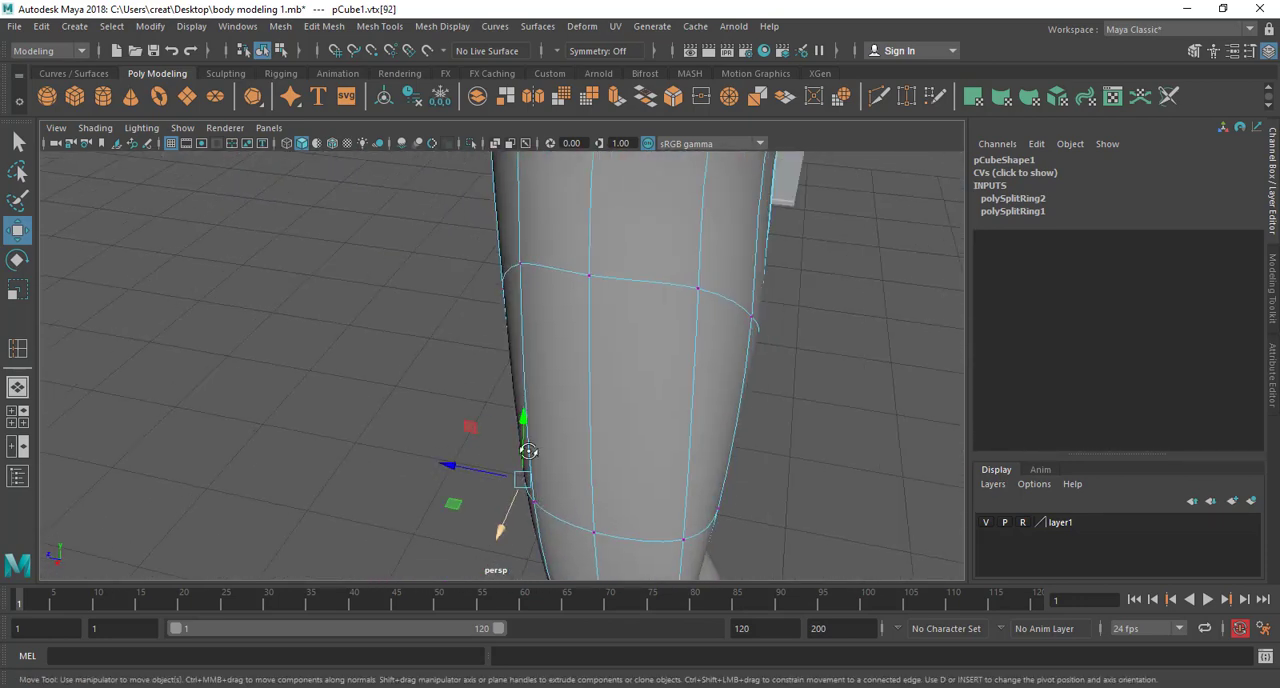
left_click_drag(525, 451, 377, 437, "alt")
Examine the face layout across the back of the hips, the crotch and the upper thigh
middle_click_drag(377, 437, 391, 410, "alt")
scroll(391, 410, "up", 4)
left_click_drag(391, 410, 502, 361, "alt")
mouse_move(480, 388)
right_mouse_down()
mouse_move(489, 329)
mouse_move(483, 400)
right_mouse_up()
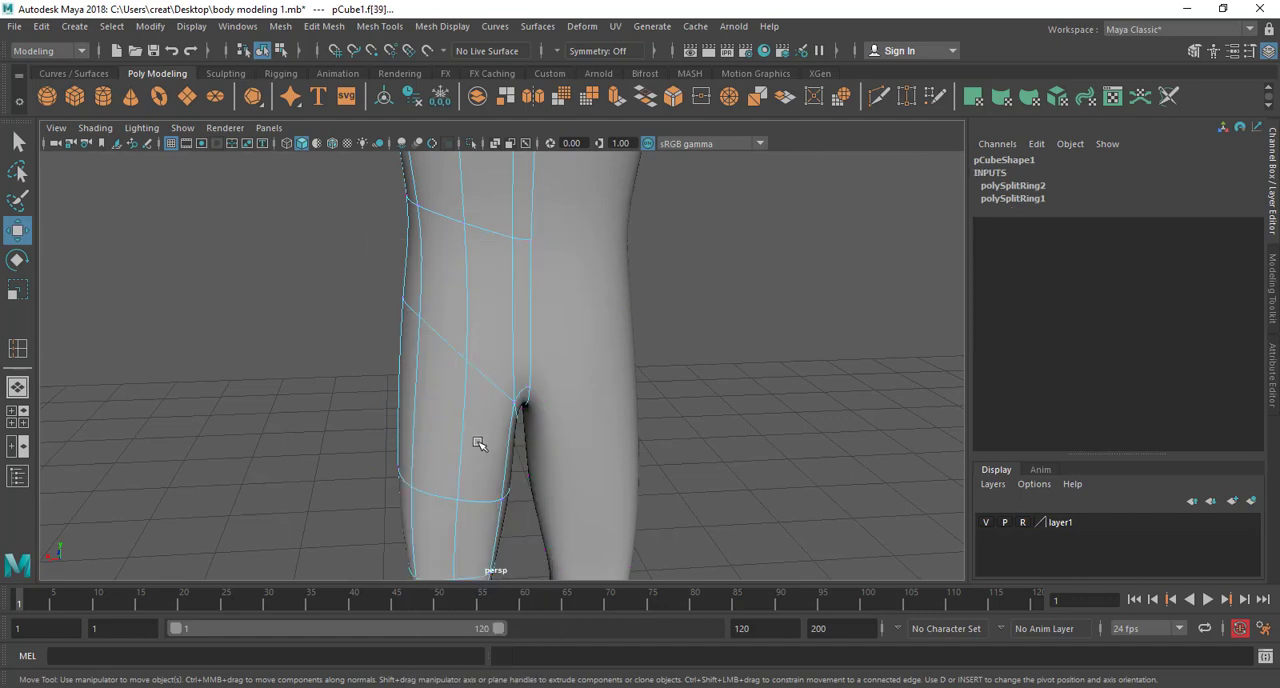
left_click(480, 443)
left_click_drag(480, 443, 555, 515, "alt")
left_click_drag(519, 453, 541, 407, "alt")
left_click_drag(540, 312, 553, 449, "alt")
left_click_drag(694, 396, 598, 425, "alt")
Insert one edge loop around the hips and another around the upper thigh, then restore the smoothed mesh display
left_click(372, 27)
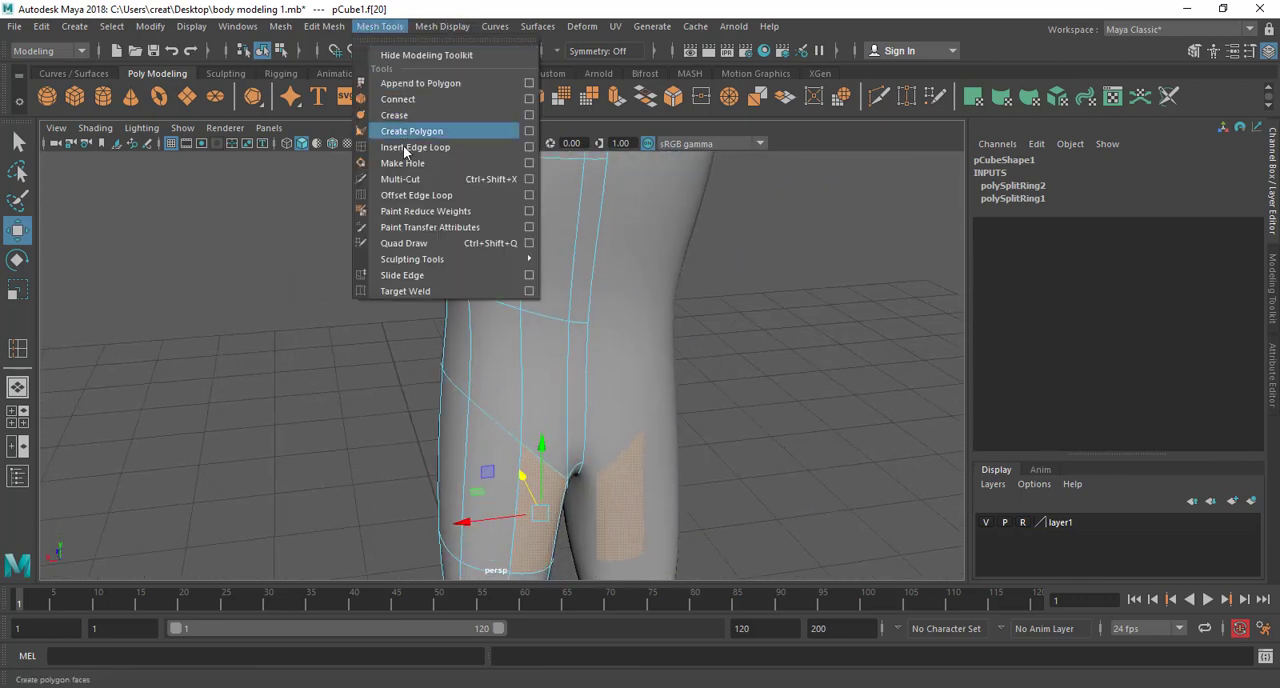
left_click(400, 141)
left_click(447, 334)
key("1")
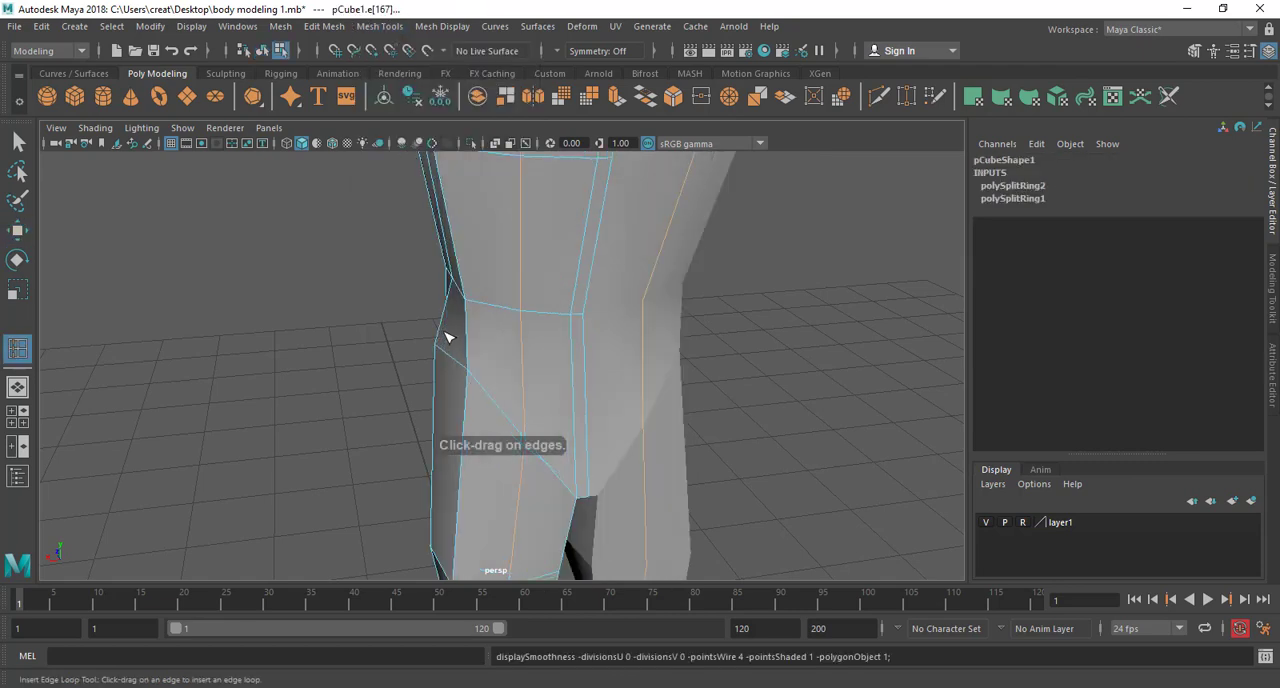
left_click_drag(447, 329, 475, 327)
left_click_drag(529, 408, 465, 336, "alt")
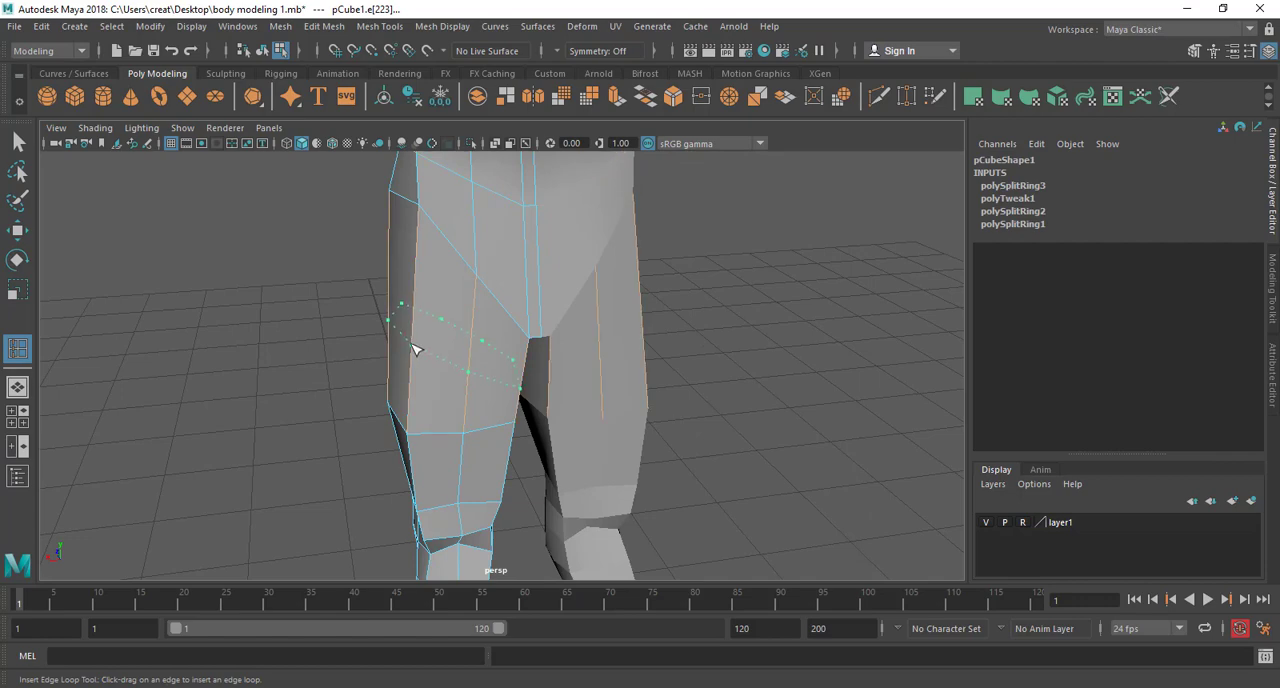
left_click_drag(415, 349, 419, 321)
mouse_move(575, 346)
left_mouse_down("alt")
mouse_move(511, 337)
mouse_move(560, 351)
left_mouse_up("alt")
key("w")
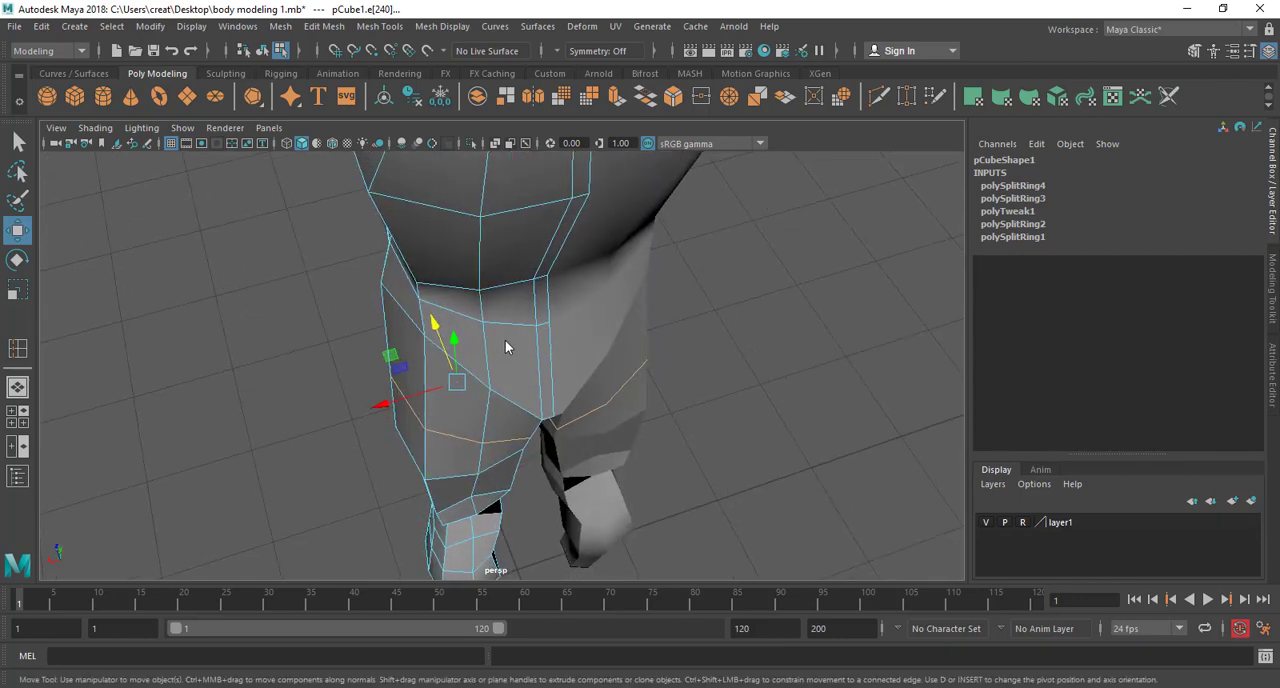
right_click_drag(507, 243, 514, 287)
key("3")
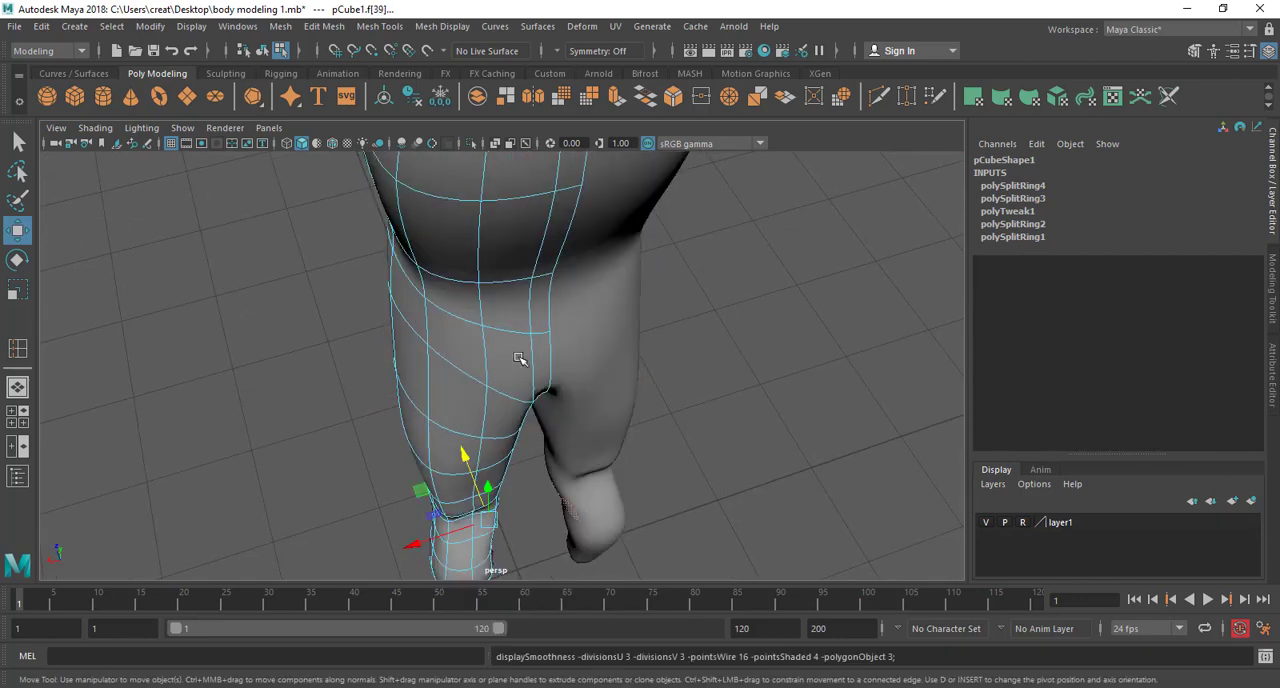
Move the outer and middle vertices at the back of the hip along Y to redistribute the edge loops across the buttock
left_click(518, 357)
left_click_drag(515, 377, 486, 297, "alt")
left_click(467, 385)
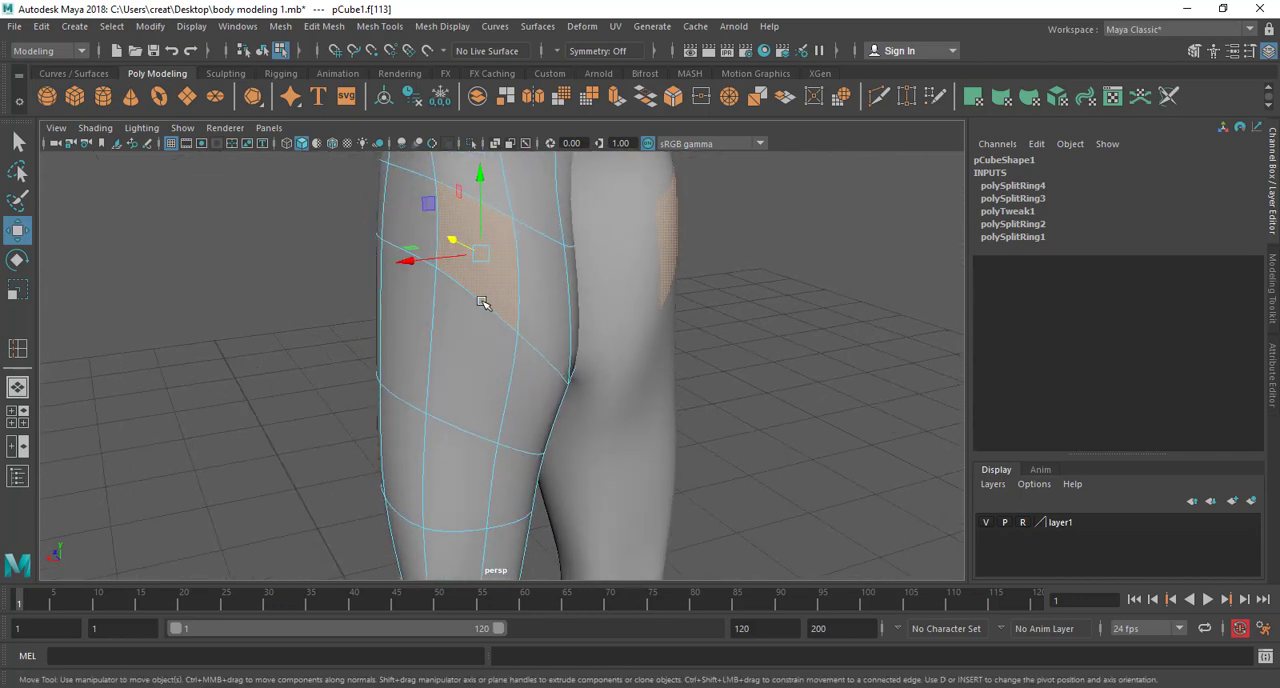
right_click_drag(481, 242, 457, 172)
right_click_drag(421, 246, 421, 246)
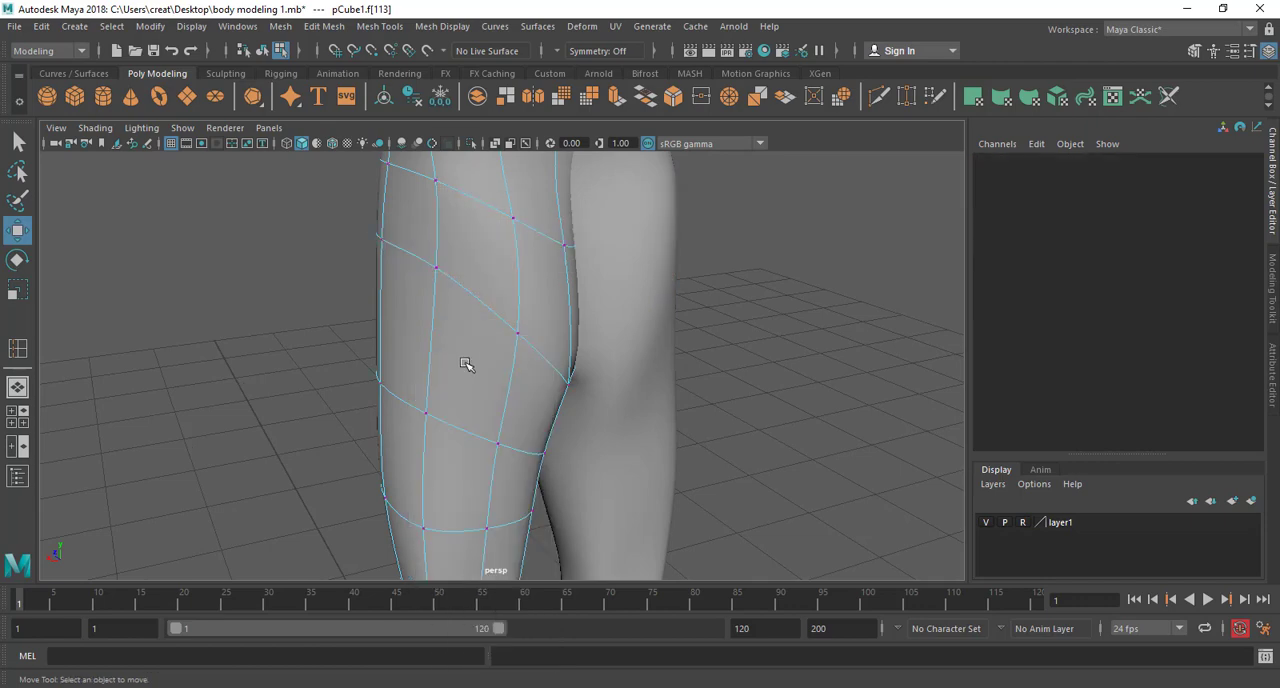
left_click(432, 270)
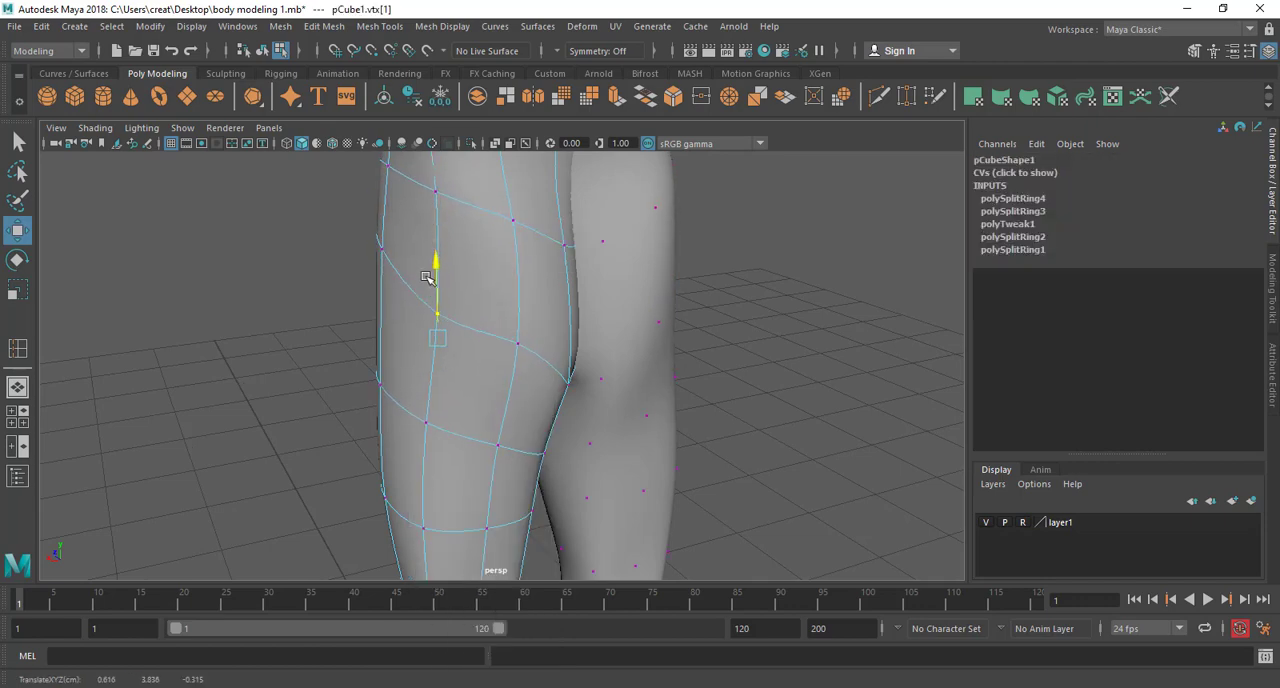
left_click_drag(458, 397, 448, 316, "alt")
left_click(440, 345)
left_click(448, 313)
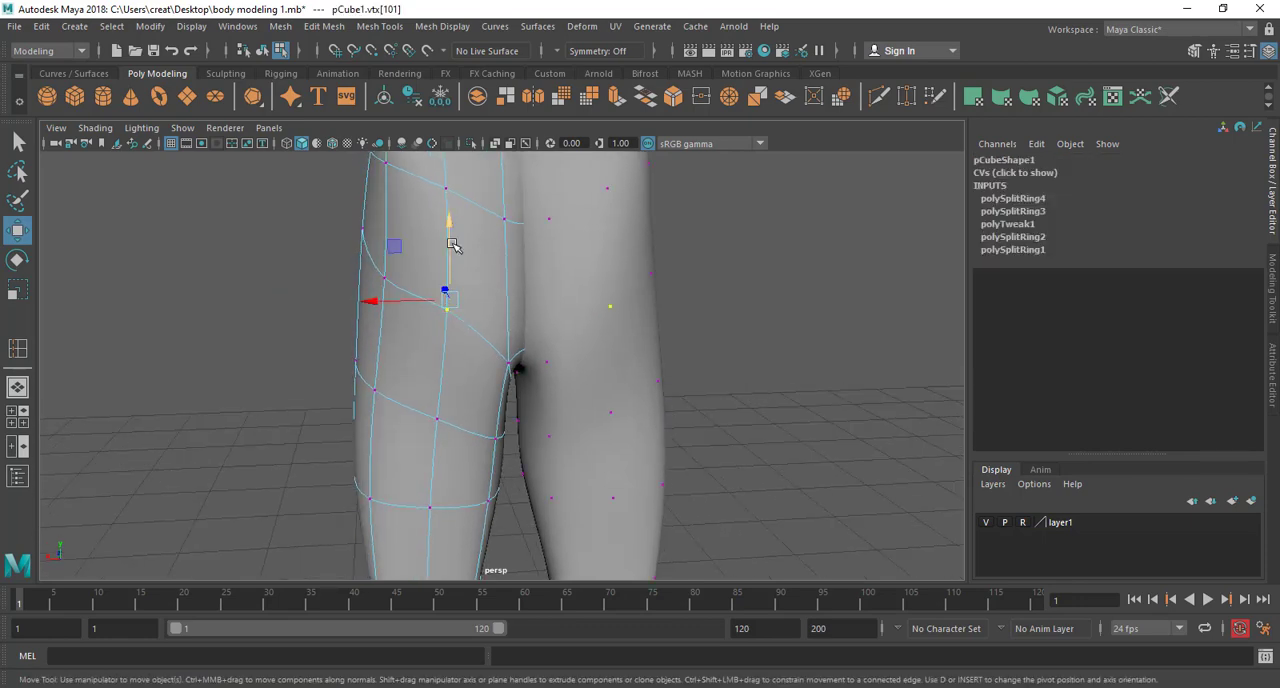
left_click_drag(452, 244, 580, 320)
Move the lower-back vertex and the adjoining edge of the new hip loop along Z to shape the profile above the buttock
middle_click_drag(582, 321, 523, 369, "alt")
scroll(523, 369, "up", 4)
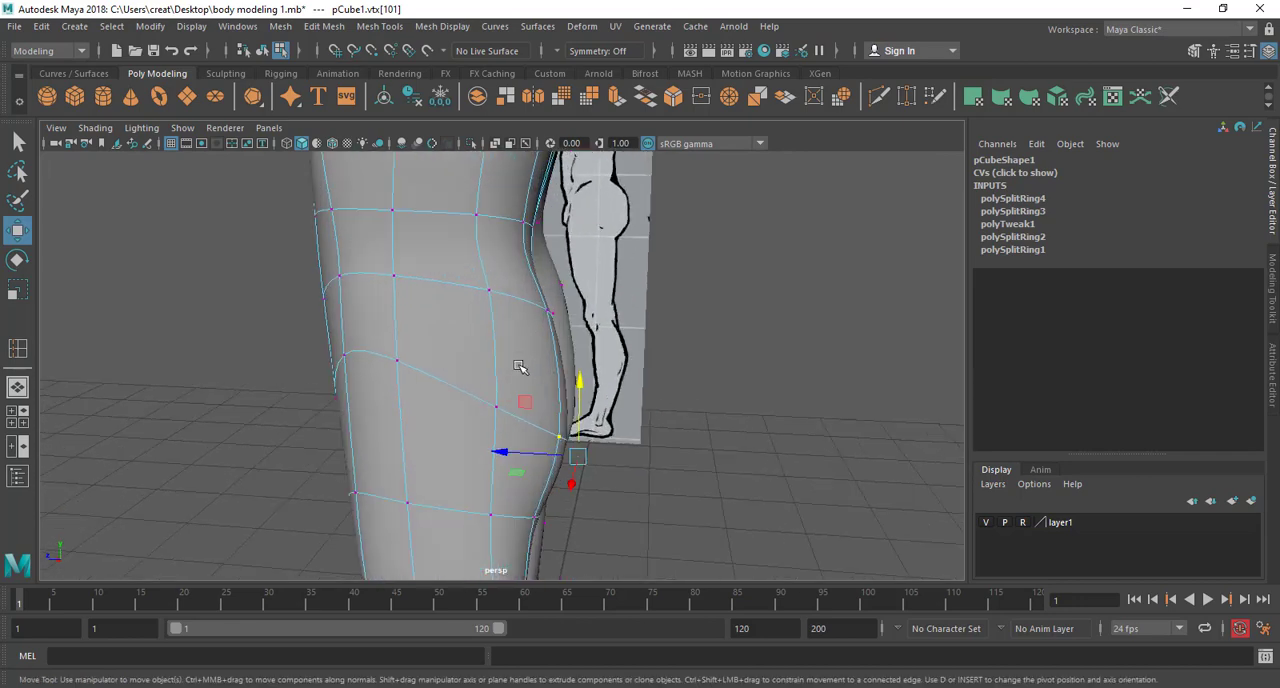
left_click_drag(523, 369, 463, 284, "alt")
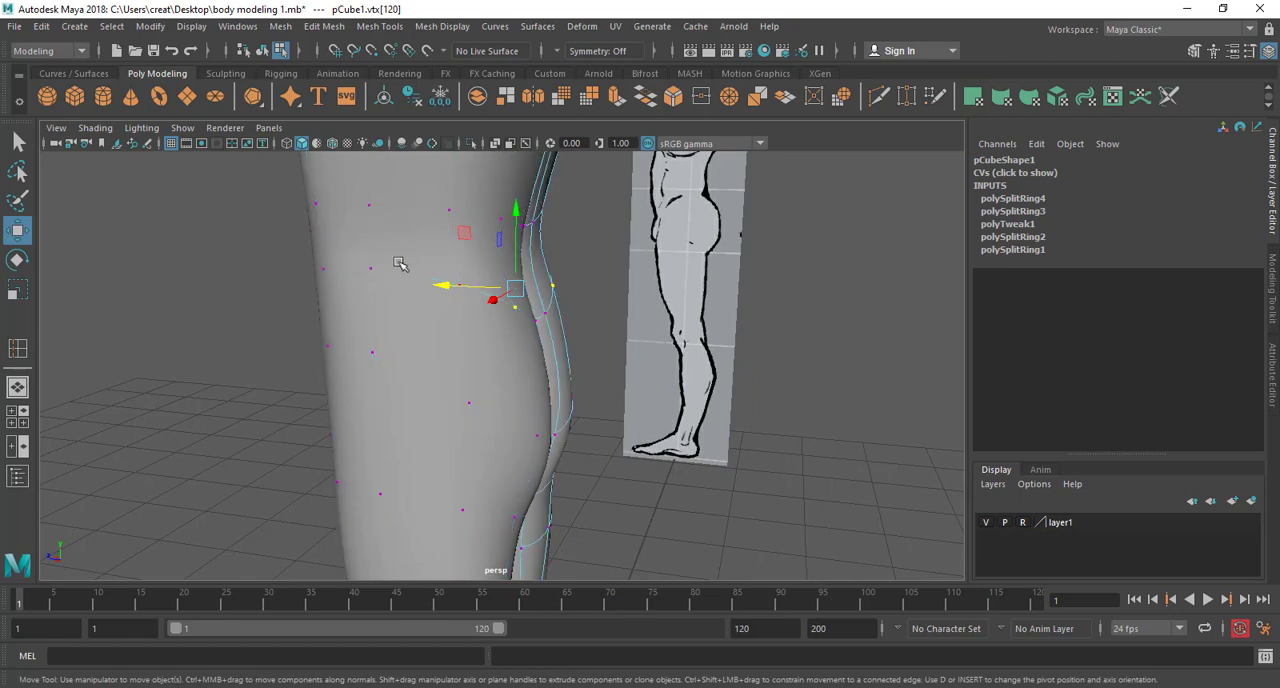
right_click_drag(398, 243, 387, 190)
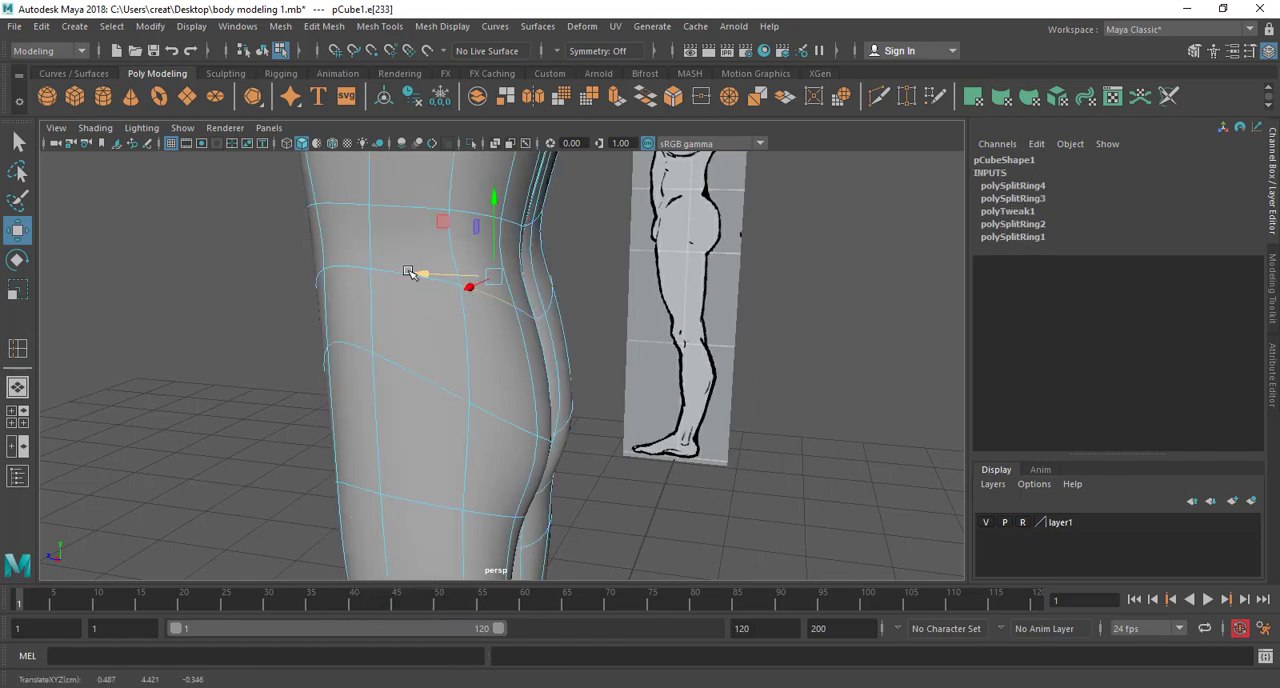
left_click(406, 273)
Adjust the edge and vertex of the hip loop on the outer side of the hip to even its curve
left_click_drag(412, 227, 490, 317)
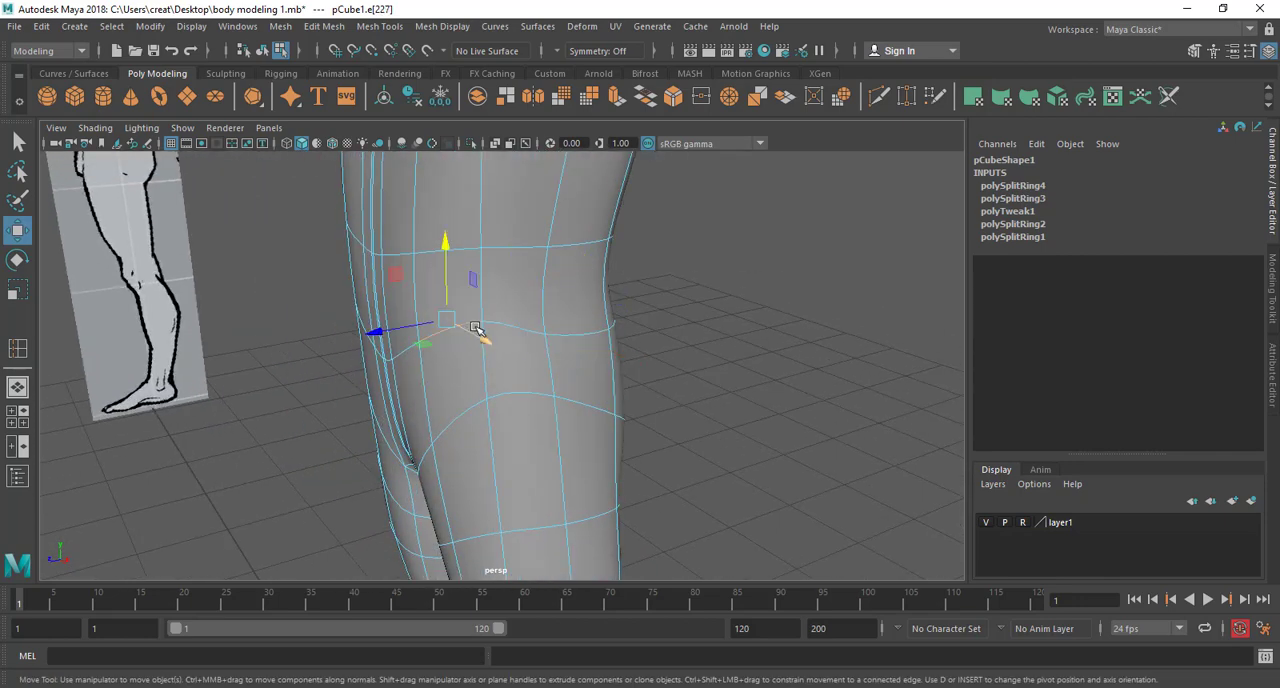
right_click_drag(475, 330, 392, 243)
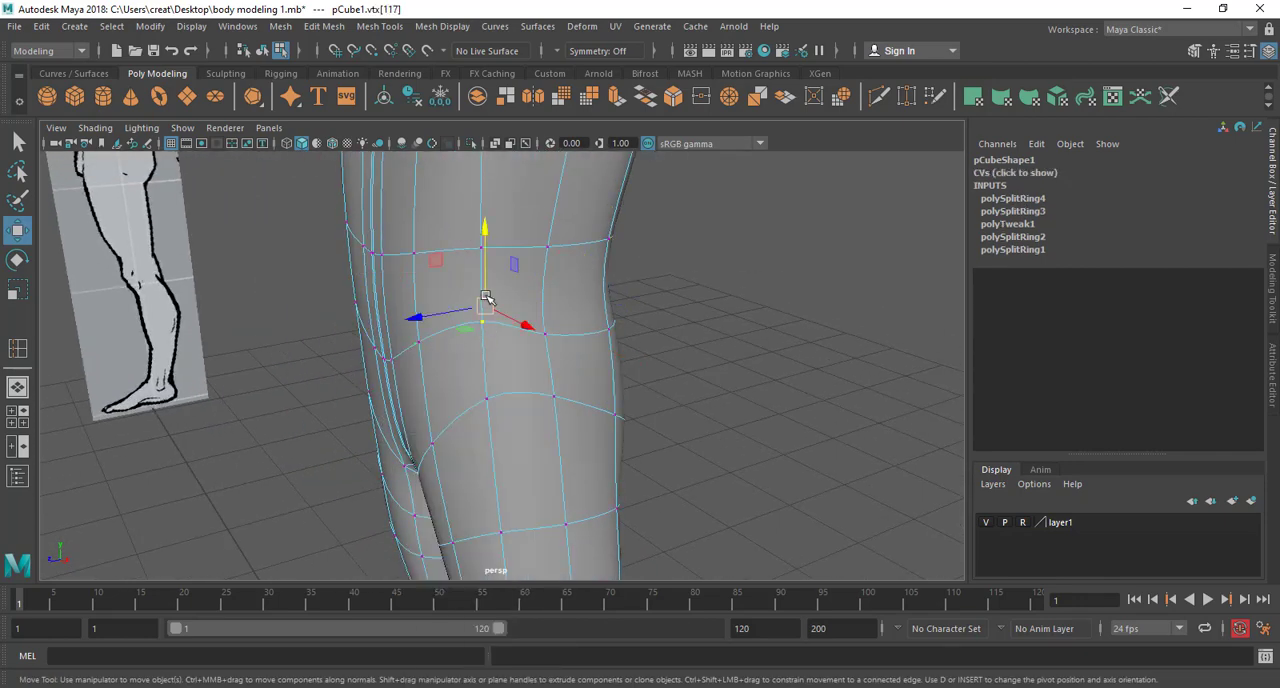
left_click_drag(486, 297, 488, 310)
Move the middle vertex of the hip loop above the buttock along Y
left_click_drag(690, 343, 471, 337, "alt")
left_click(397, 305)
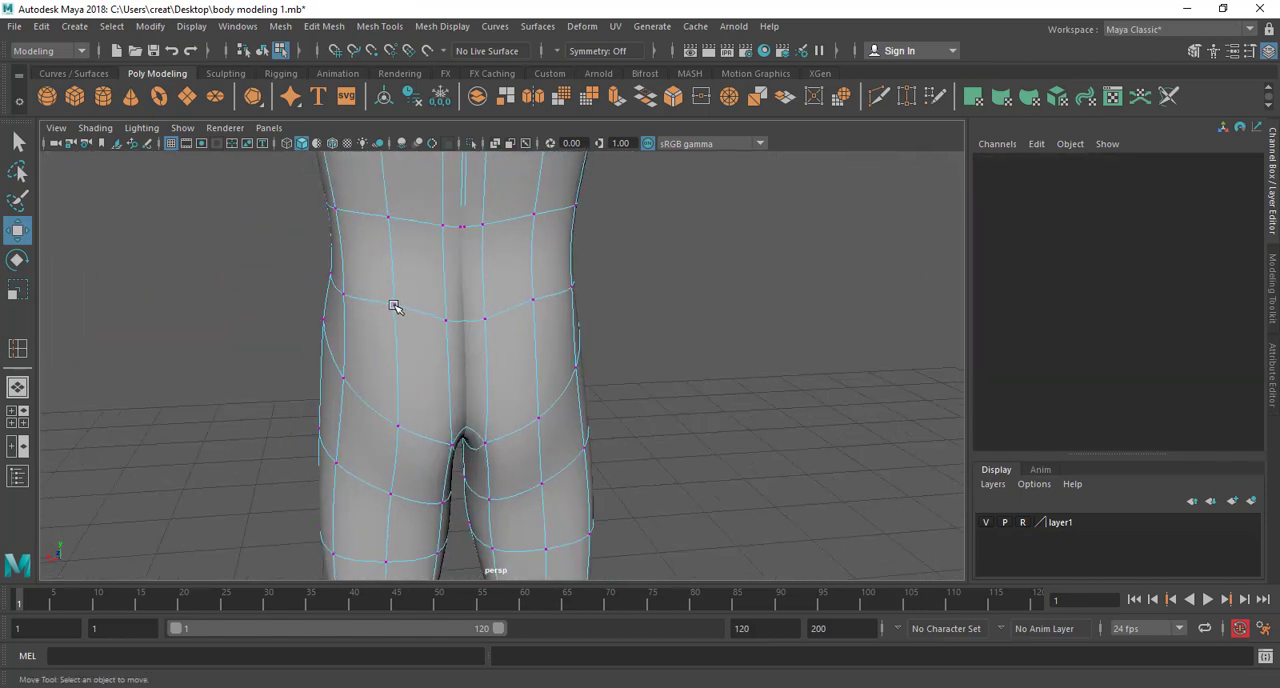
left_click(395, 307)
left_click(395, 266)
Insert an edge loop around the body between the waist and the hip loop
left_click_drag(440, 318, 494, 263, "alt")
right_click_drag(497, 241, 570, 197)
left_click_drag(570, 197, 460, 287, "alt")
right_click_drag(463, 272, 405, 300, "shift")
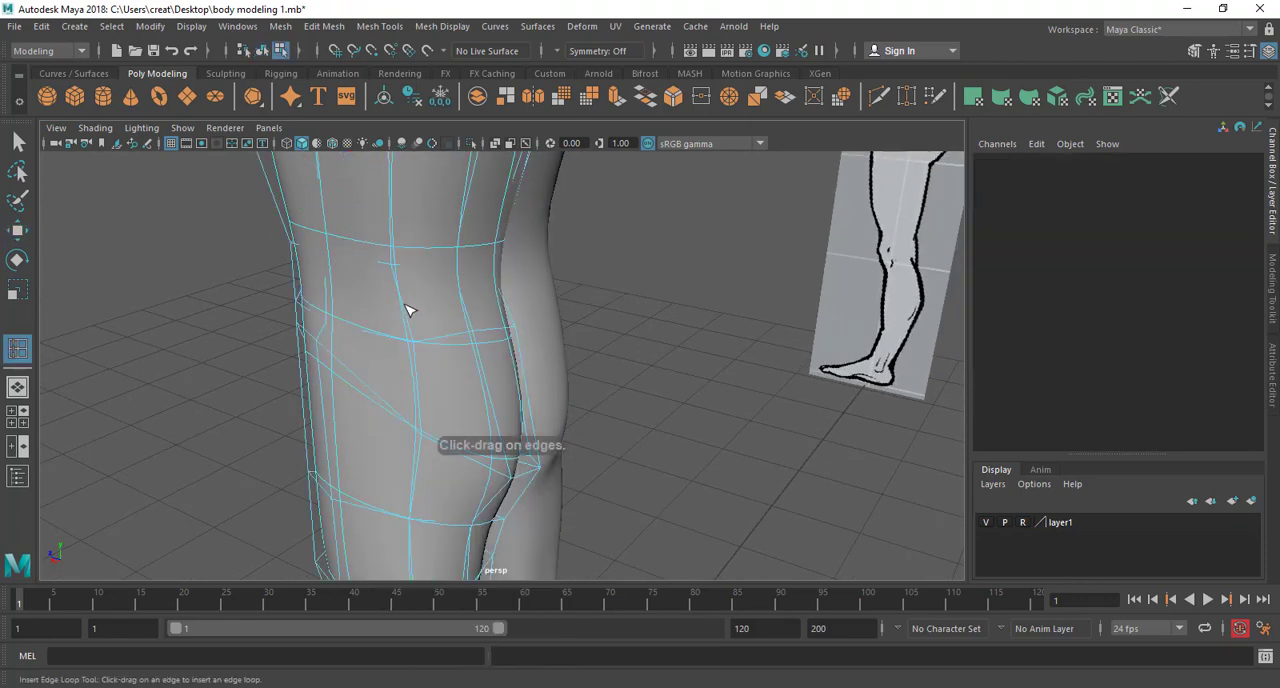
left_click_drag(408, 308, 521, 333)
key("w")
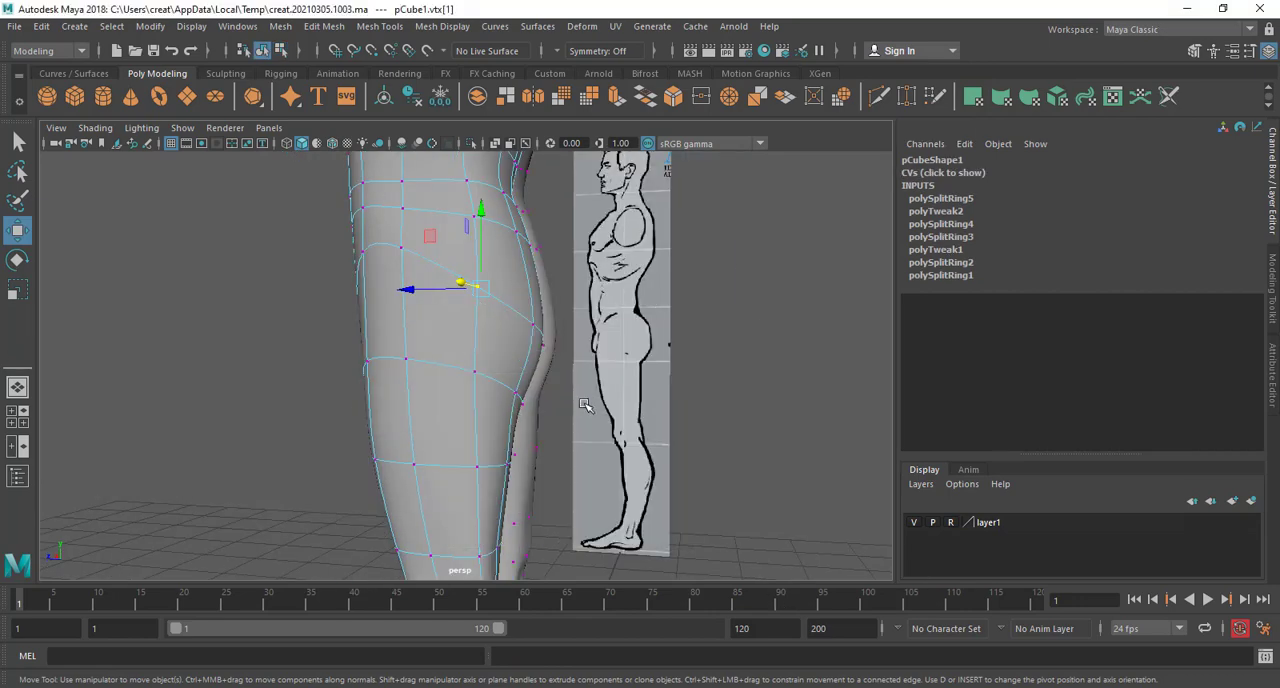
In the side view, move the back vertices of the hip loop to follow the reference's upper buttock outline
key("space")
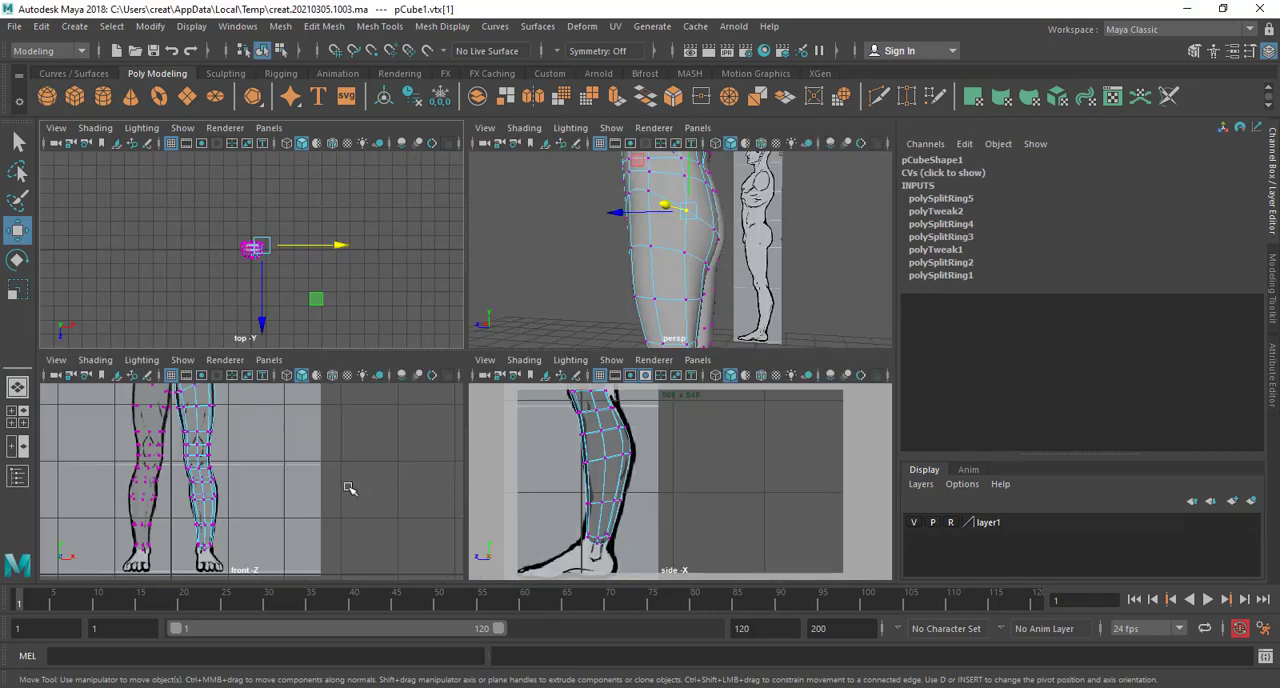
key("space")
key("space")
key("space")
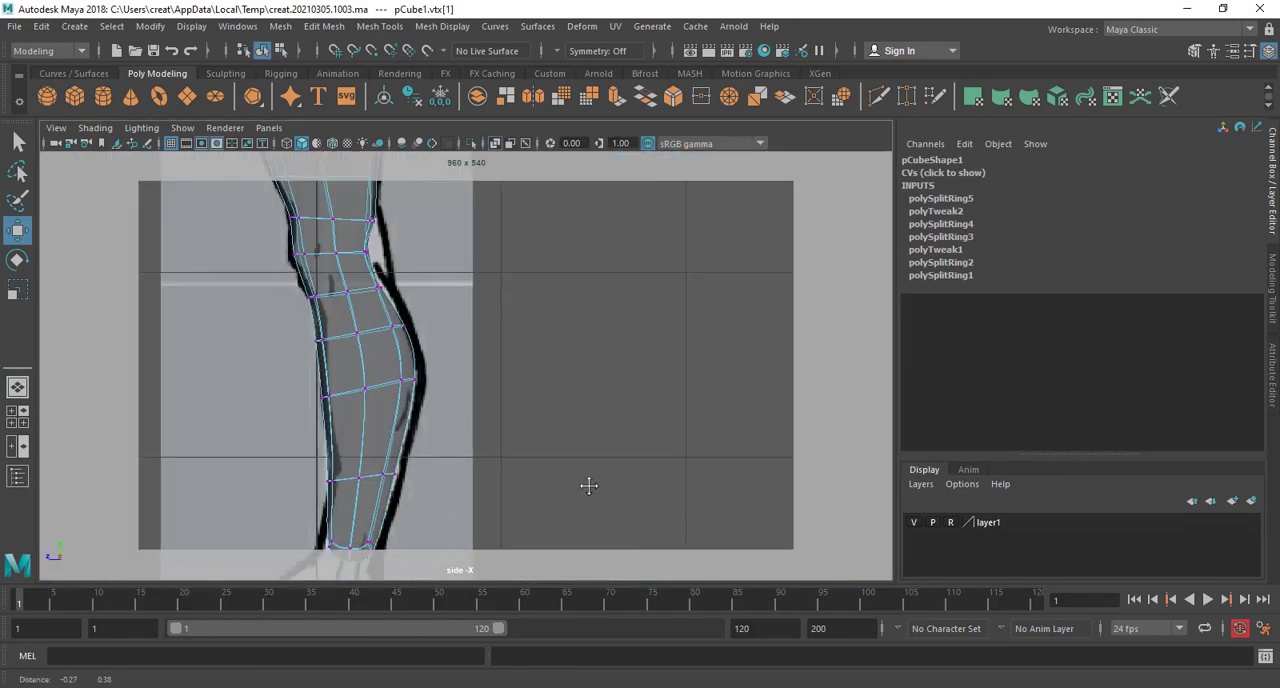
scroll(586, 485, "up", 5)
middle_click_drag(510, 434, 520, 467, "alt")
scroll(520, 468, "up", 5)
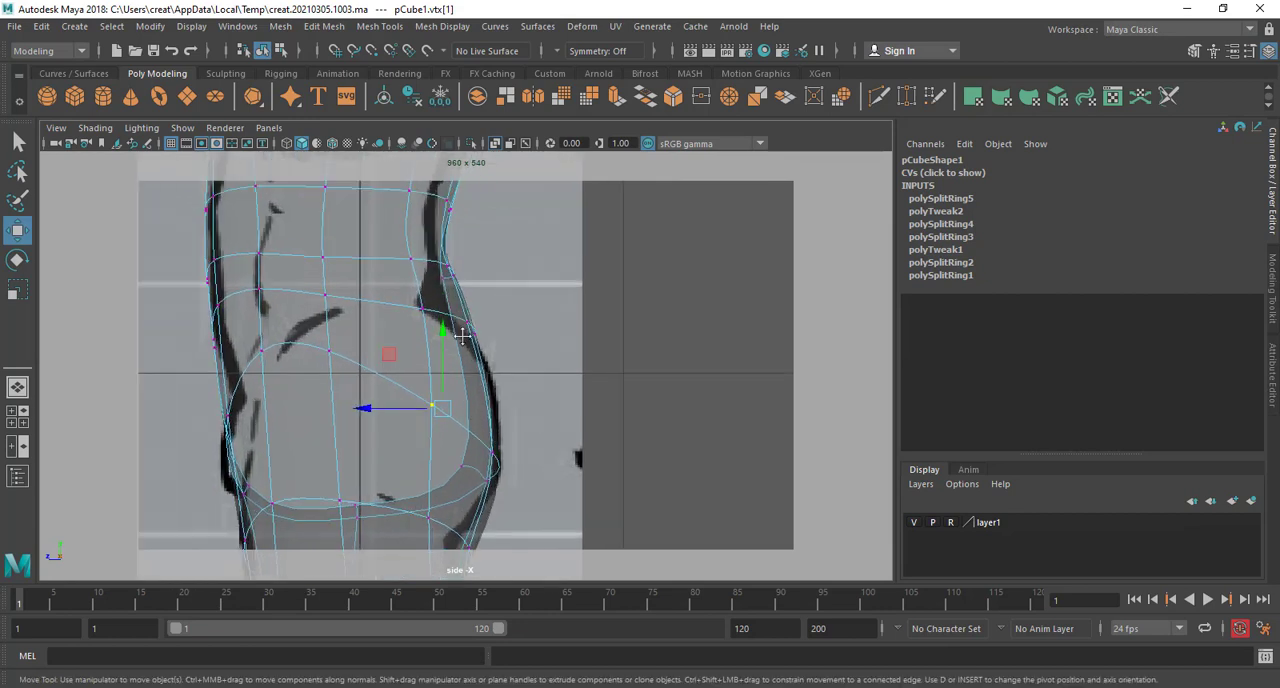
middle_click_drag(462, 257, 480, 321, "alt")
mouse_move(467, 336)
left_mouse_down()
mouse_move(452, 355)
mouse_move(455, 421)
mouse_move(495, 393)
left_mouse_up()
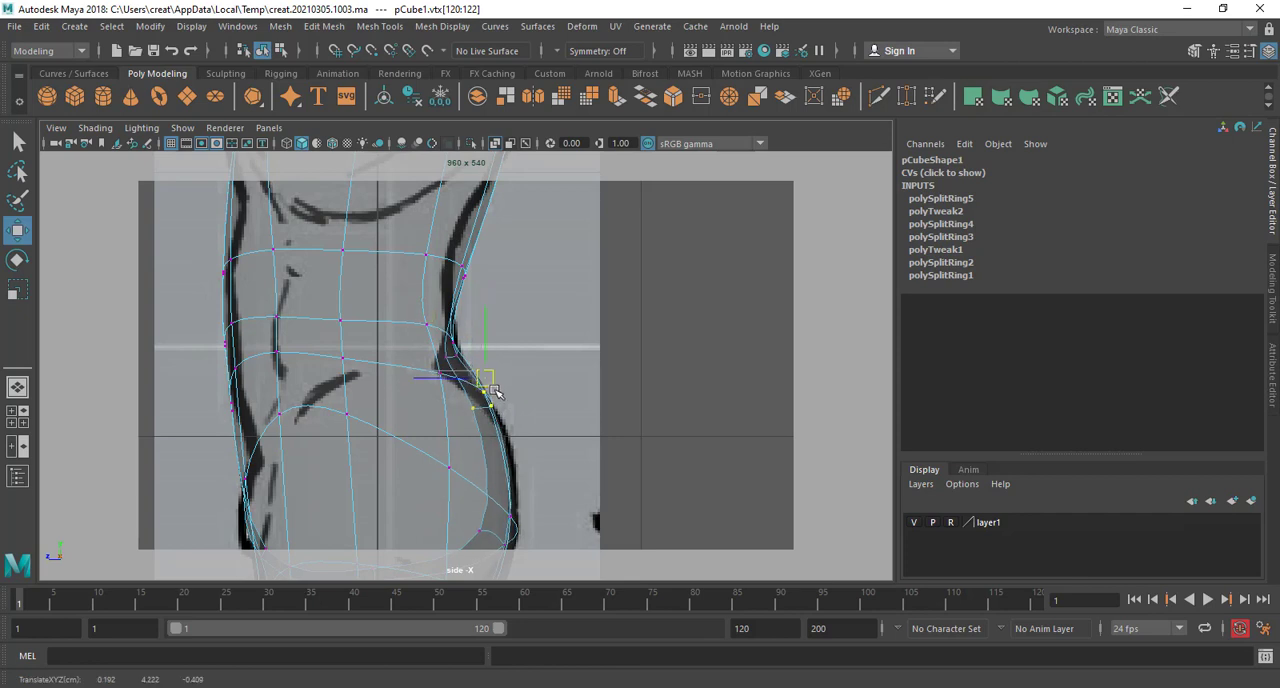
Move the vertices beneath and at the lower end of the buttock to follow the reference's side outline
middle_click_drag(510, 412, 514, 228, "alt")
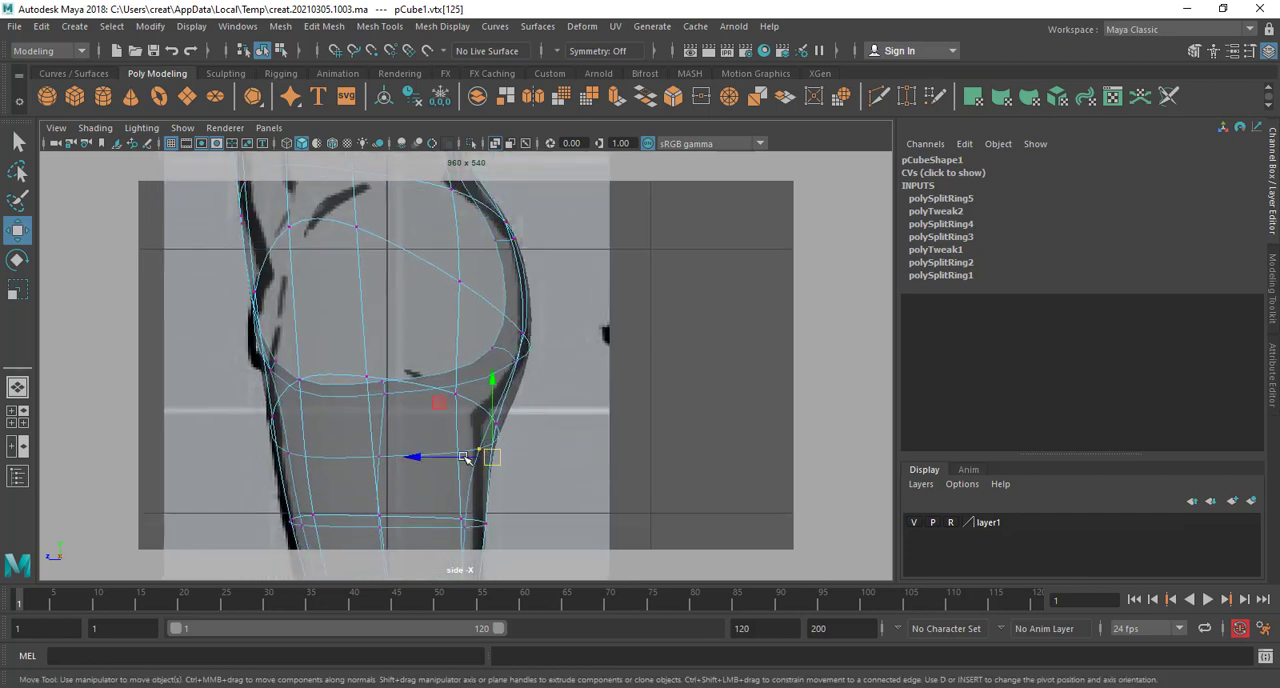
left_click_drag(466, 457, 429, 430)
middle_click_drag(512, 393, 507, 418, "alt")
scroll(519, 352, "down", 10)
scroll(511, 426, "up", 5)
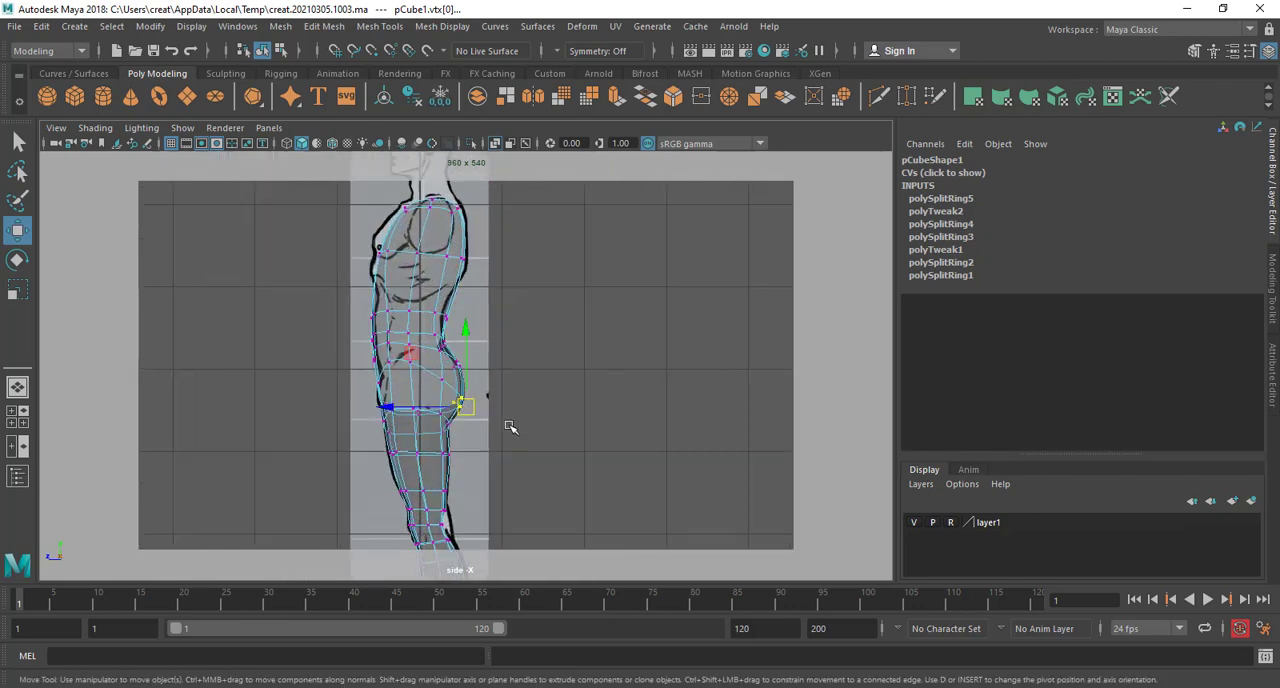
middle_click_drag(513, 331, 548, 350, "alt")
Examine the smoothed torso, hips and legs from several angles in the perspective view
key("space")
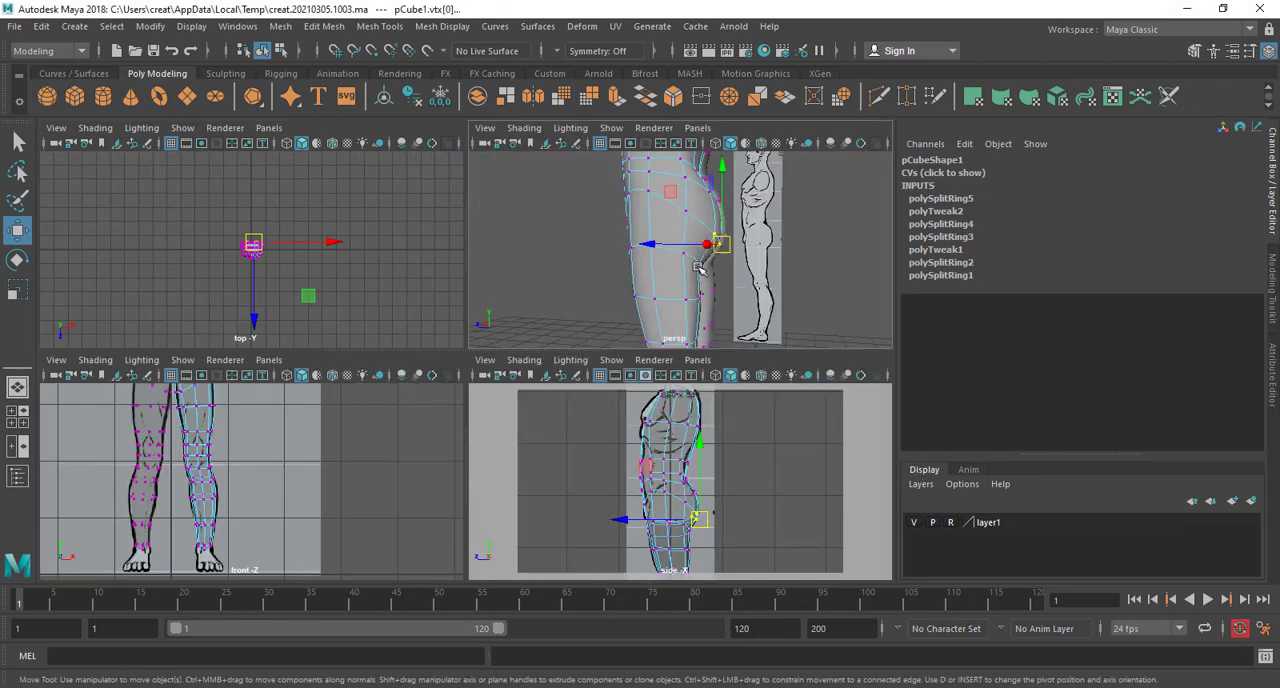
key("space")
left_click_drag(621, 300, 317, 466, "alt")
middle_click_drag(529, 414, 523, 471, "alt")
left_click_drag(523, 471, 303, 446, "alt")
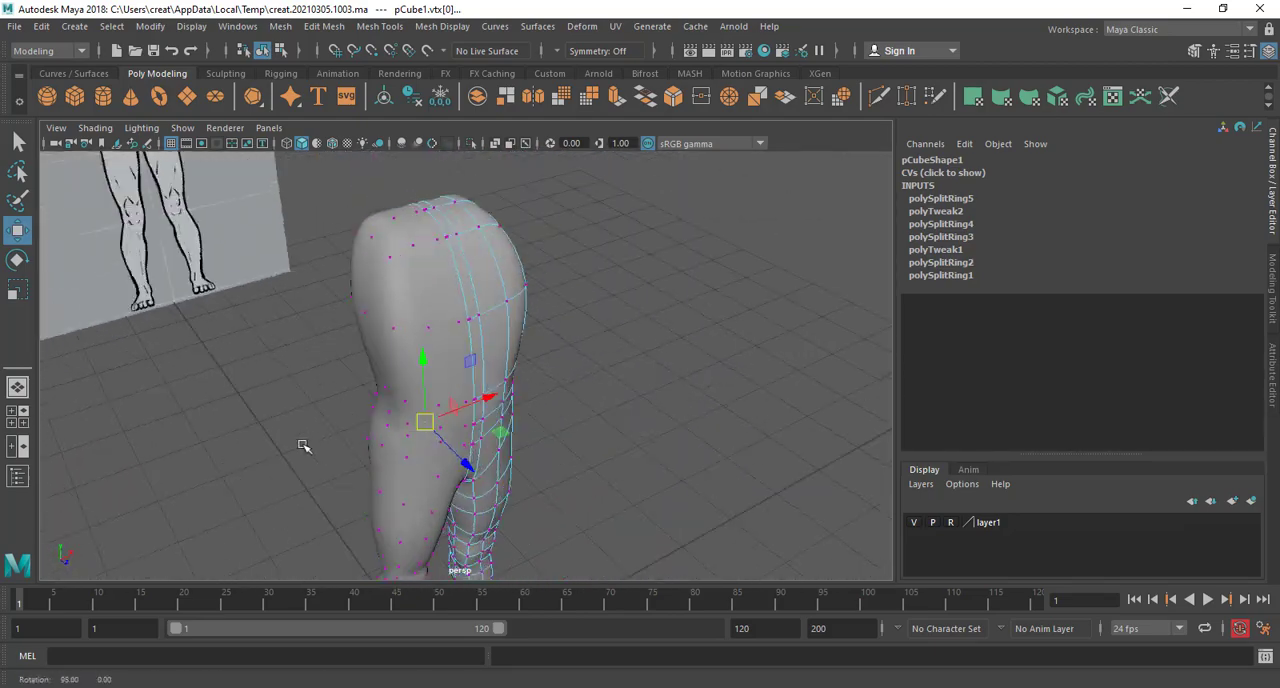
scroll(482, 386, "up", 3)
left_click_drag(482, 386, 168, 322, "alt")
scroll(400, 347, "up", 2)
left_click_drag(412, 346, 437, 286, "alt")
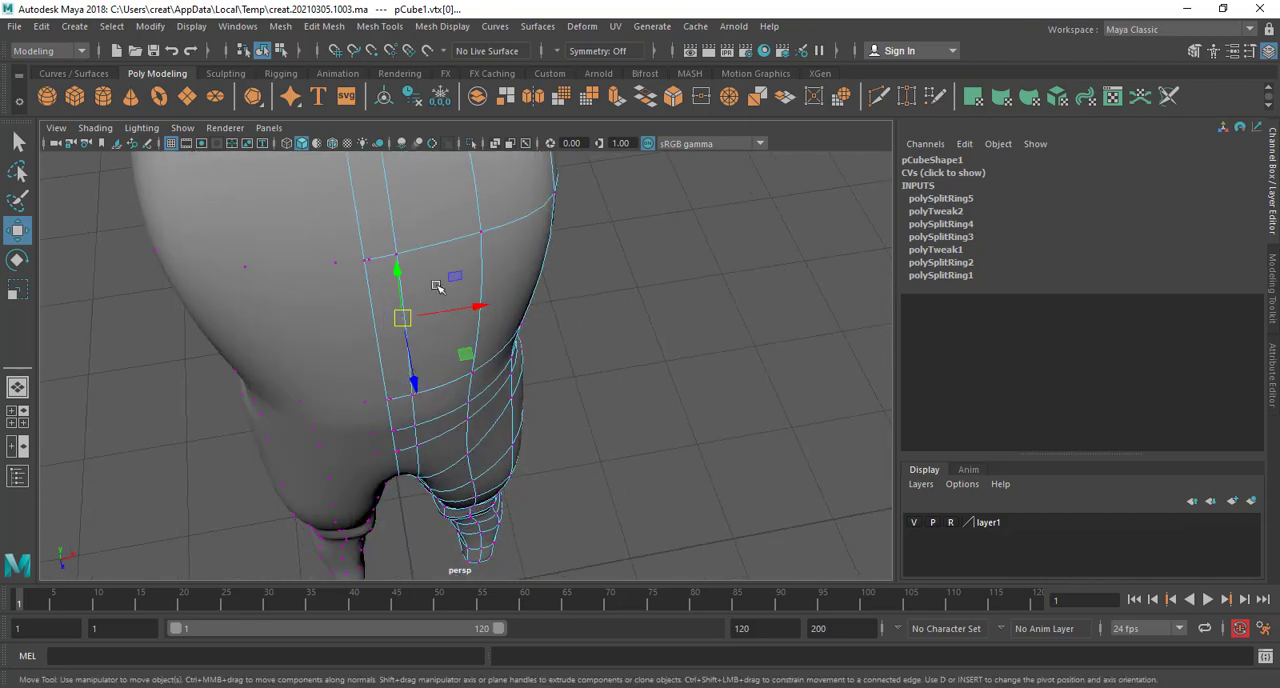
scroll(436, 242, "up", 1)
Insert one edge loop around the torso between chest and waist, and another around the upper chest
right_click_drag(436, 242, 468, 266)
right_click_drag(531, 219, 531, 219)
left_click_drag(531, 219, 428, 317, "alt")
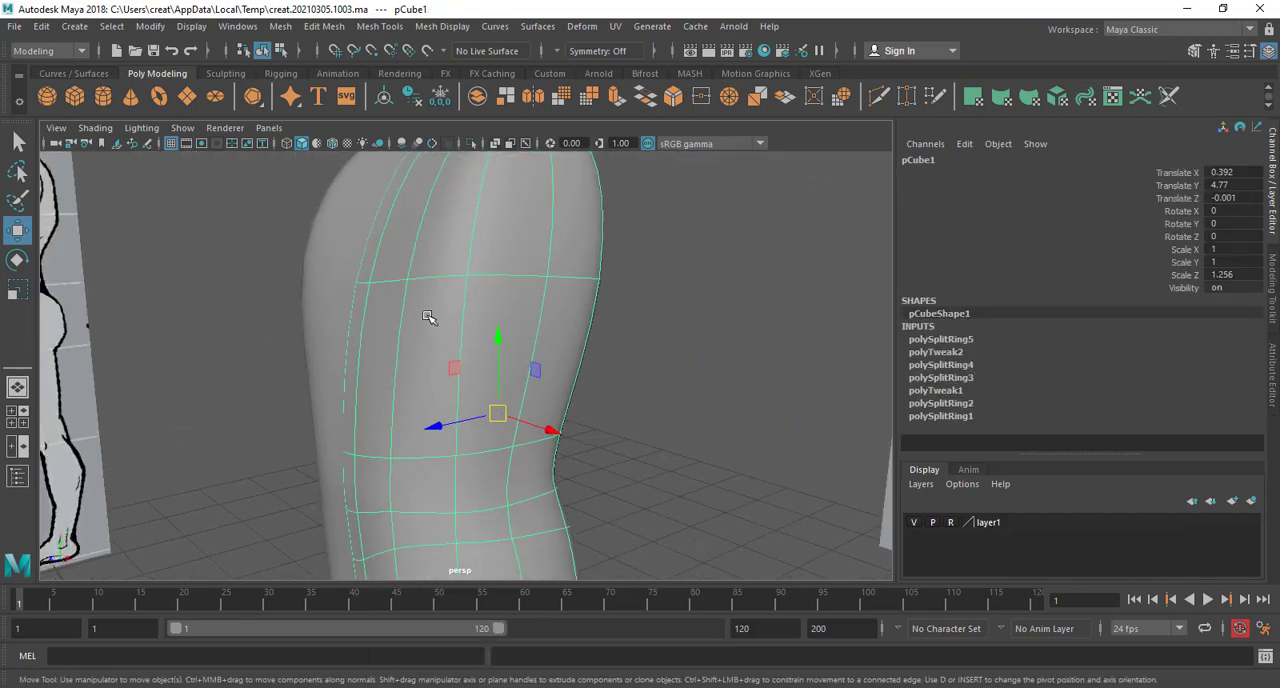
right_click_drag(437, 290, 337, 314, "shift")
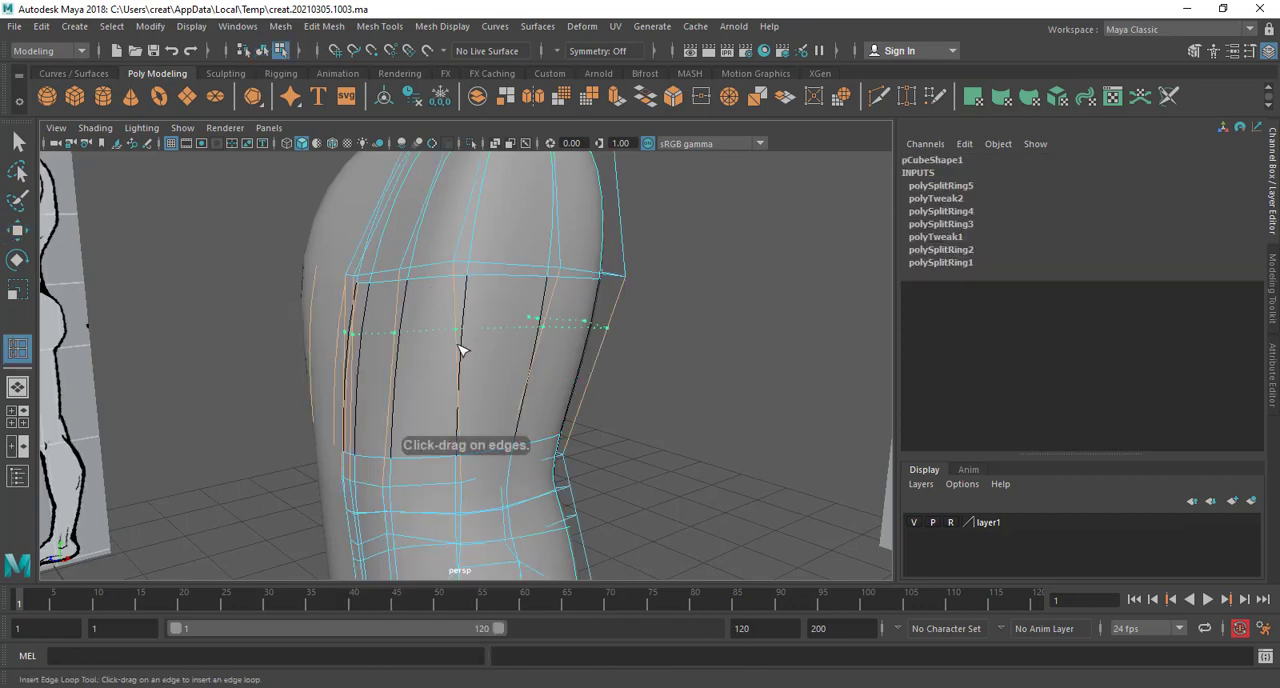
left_click(460, 370)
mouse_move(460, 370)
left_mouse_down("alt")
mouse_move(500, 371)
mouse_move(486, 400)
mouse_move(453, 388)
left_mouse_up("alt")
left_click_drag(508, 292, 446, 315, "alt")
left_click(455, 319)
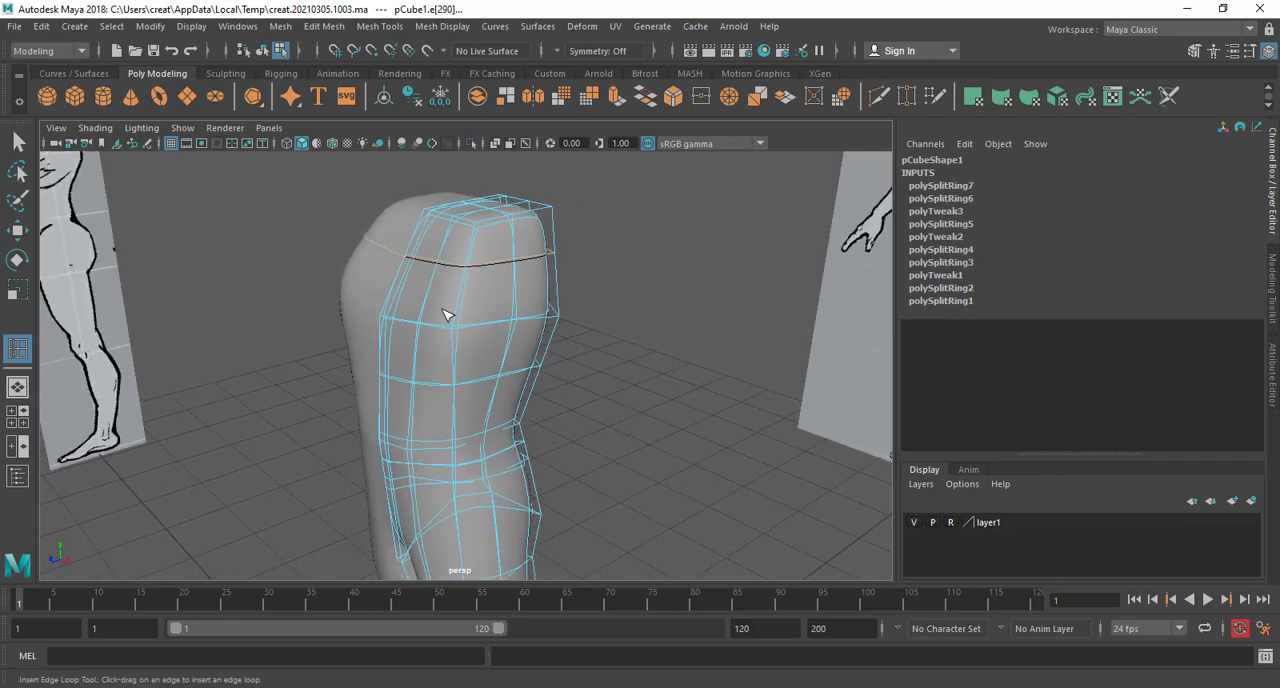
Switch to edge selection and move the middle vertical edges on the upper side of the torso forward
left_click_drag(445, 366, 509, 349, "alt")
key("w")
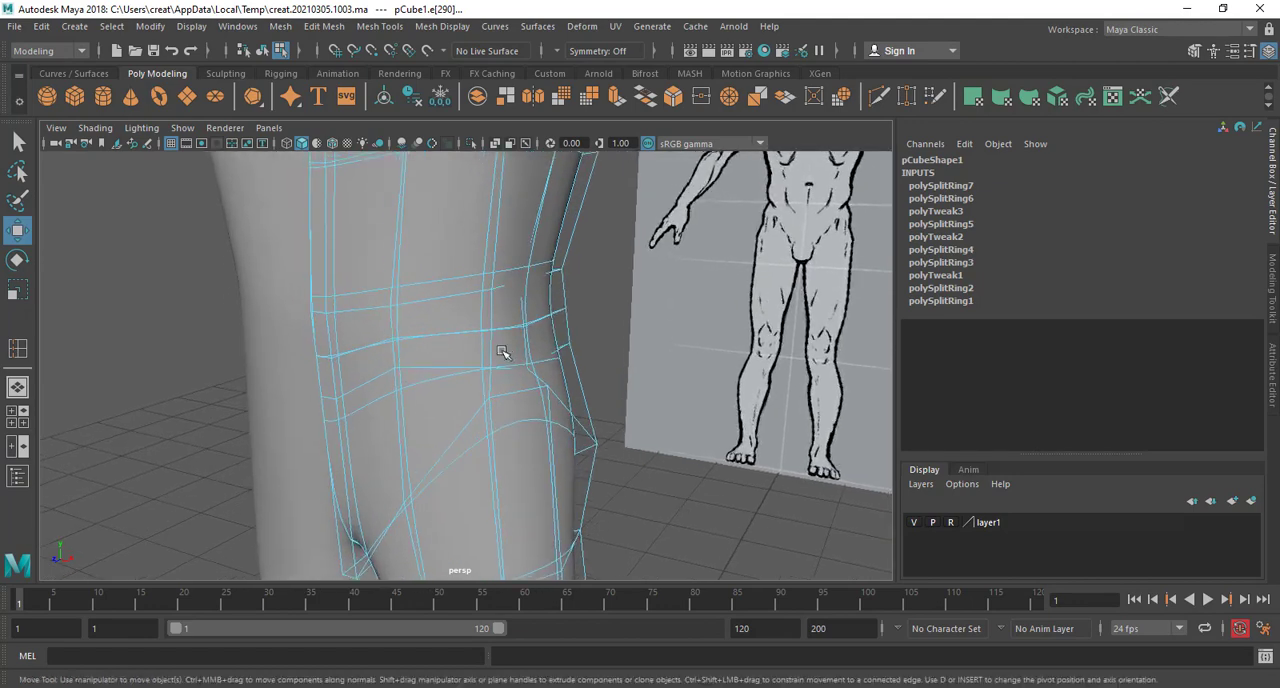
right_click(468, 226)
right_click_drag(468, 226, 470, 265)
middle_click_drag(488, 281, 497, 434, "alt")
left_click_drag(497, 434, 518, 328, "alt")
scroll(443, 448, "down", 4)
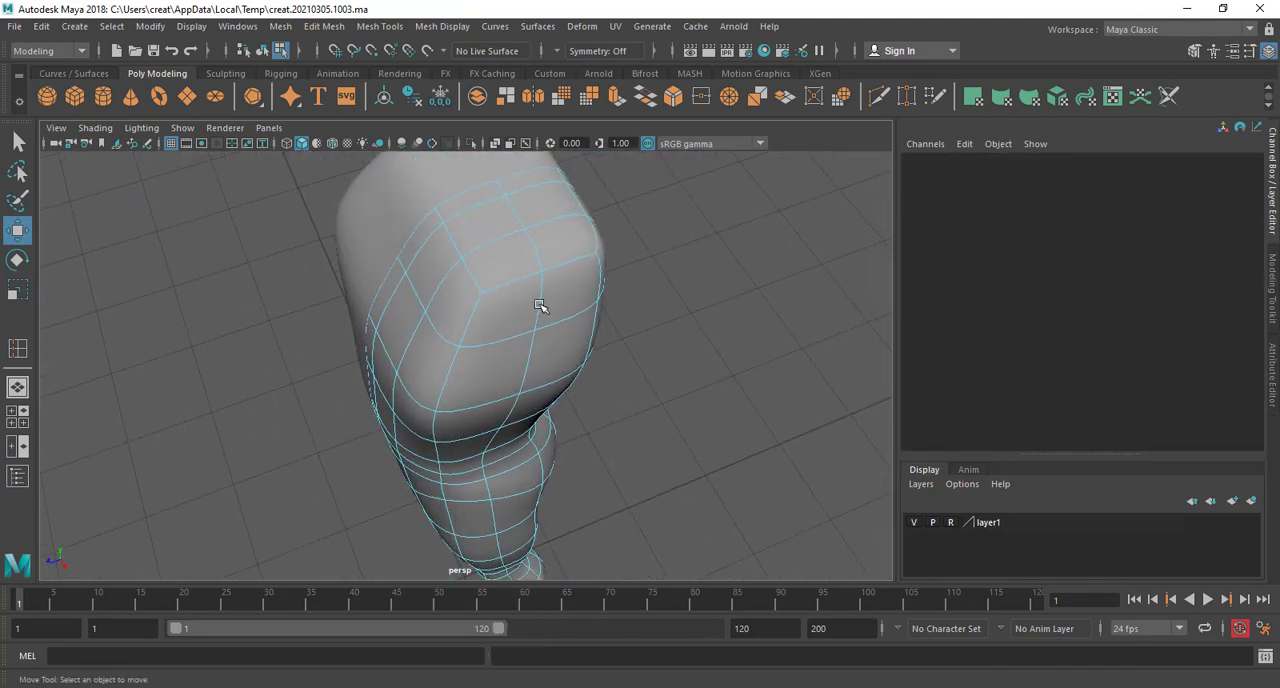
left_click(540, 305)
right_click_drag(507, 227, 540, 199)
left_click(540, 298)
left_click(531, 358, "shift")
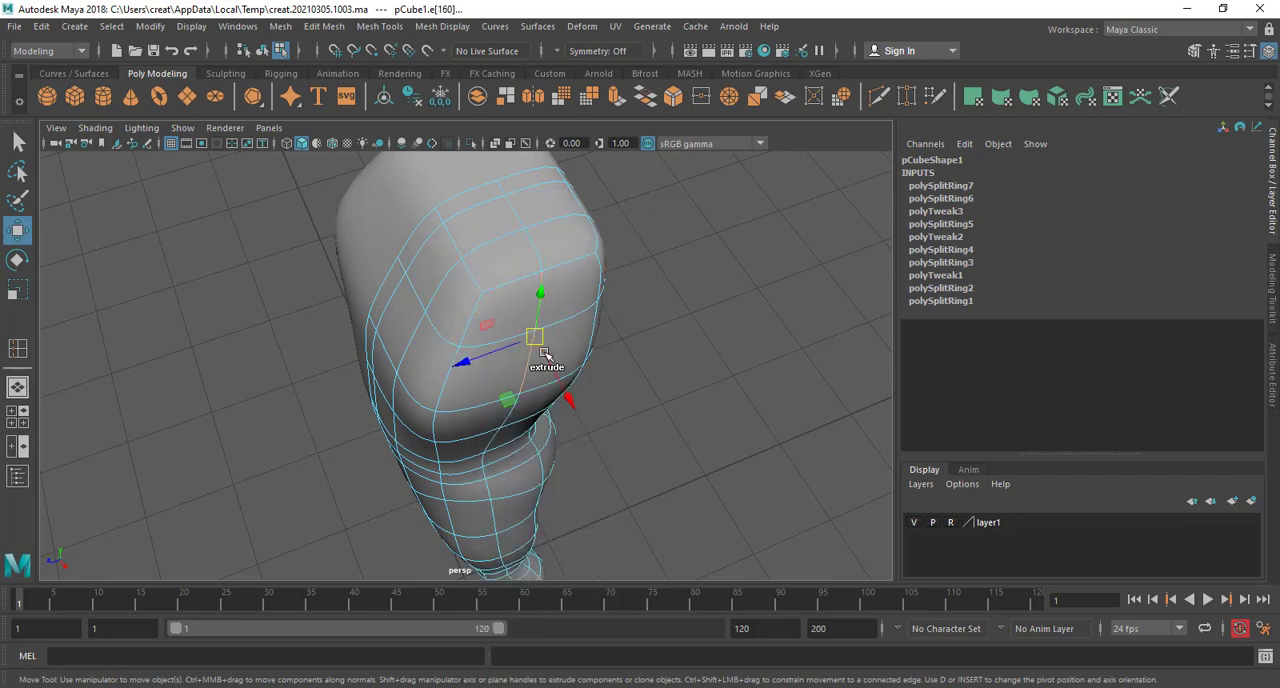
left_click_drag(533, 418, 509, 354, "alt")
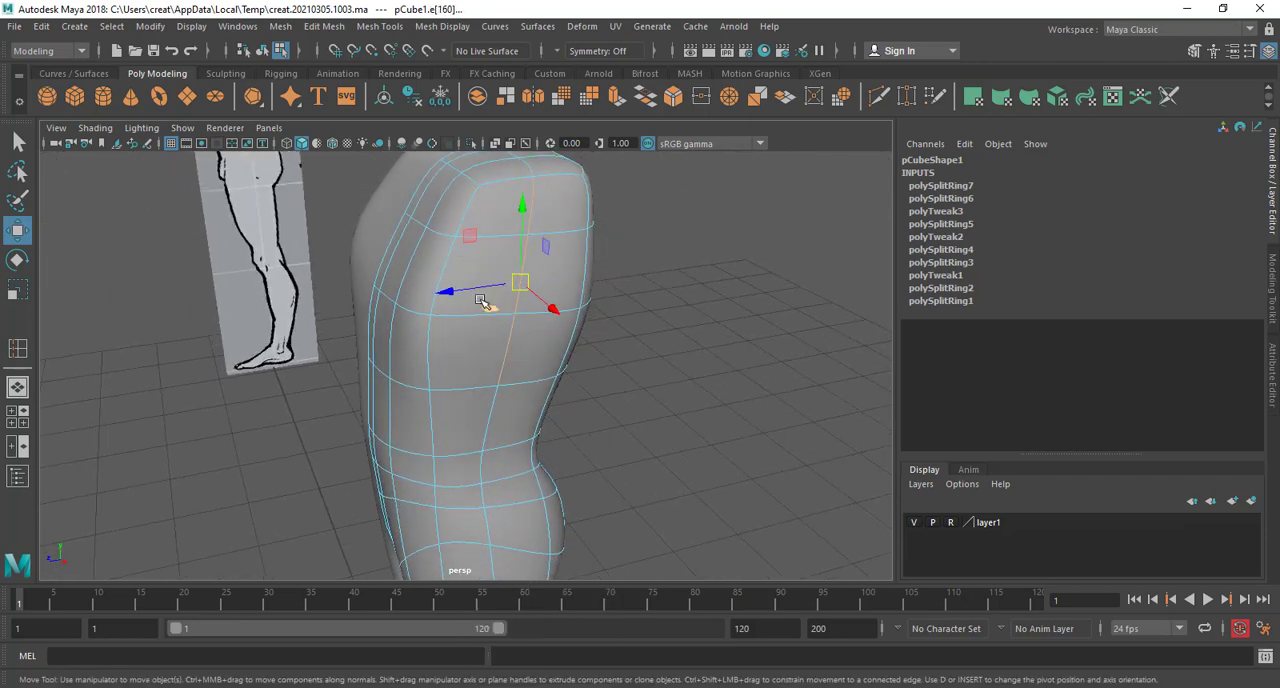
left_click_drag(466, 291, 386, 314)
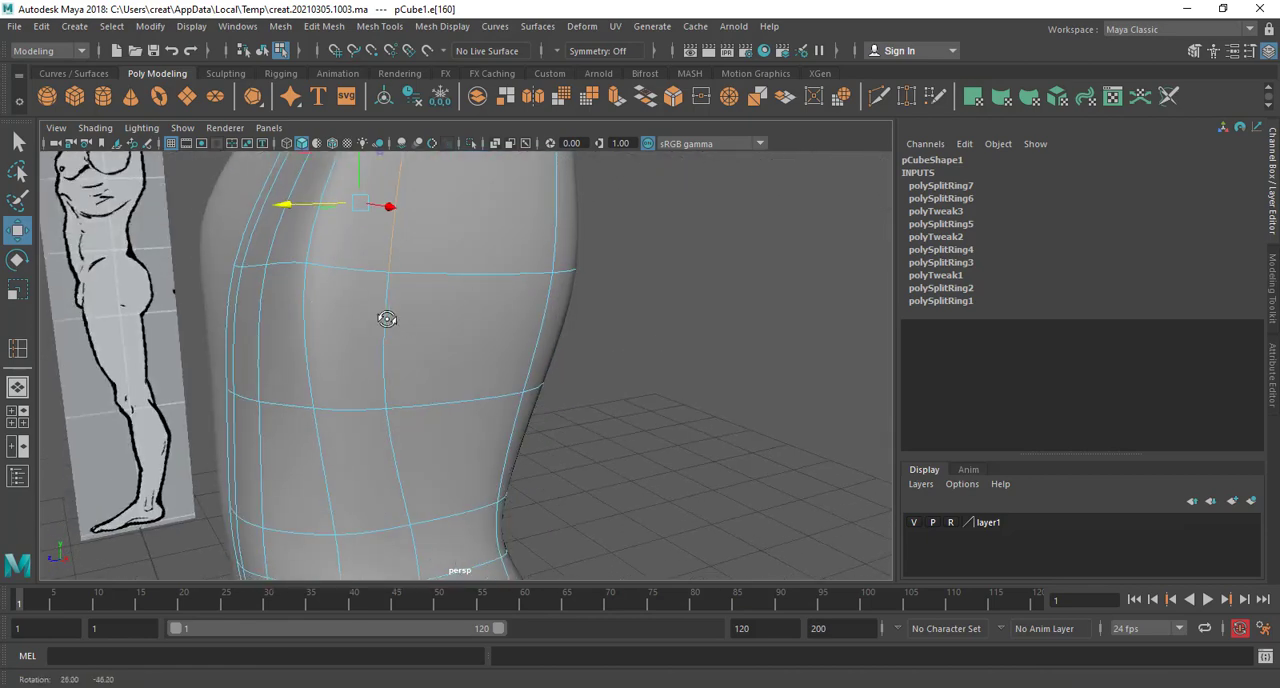
middle_click_drag(386, 314, 408, 443, "alt")
left_click_drag(420, 335, 464, 298, "alt")
Extrude the faces on the upper side of the torso outward to form the shoulder stub
right_click_drag(463, 243, 463, 289)
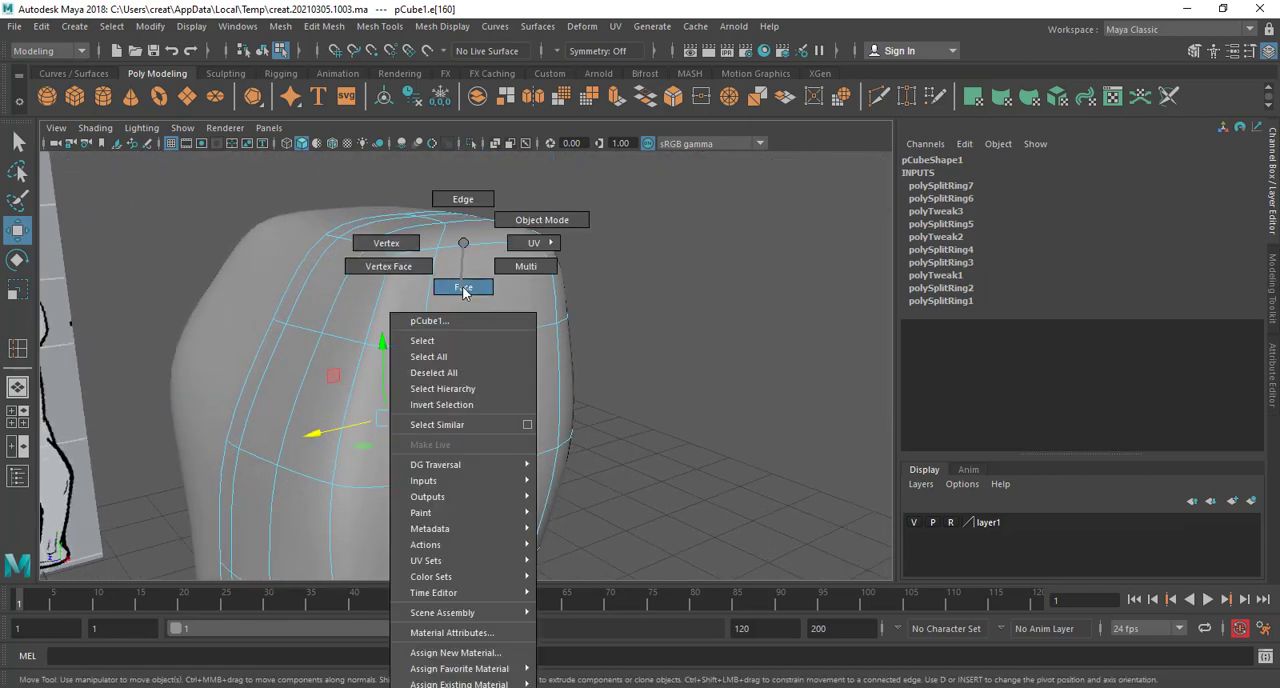
left_click(484, 299)
left_click(502, 393, "shift")
scroll(520, 400, "down", 5)
left_click_drag(520, 400, 580, 377, "alt")
key("ctrl+e")
left_click_drag(603, 387, 549, 423, "alt")
Delete the faces at the centre of the torso's top to open the neck hole
scroll(506, 410, "up", 4)
left_click(504, 405)
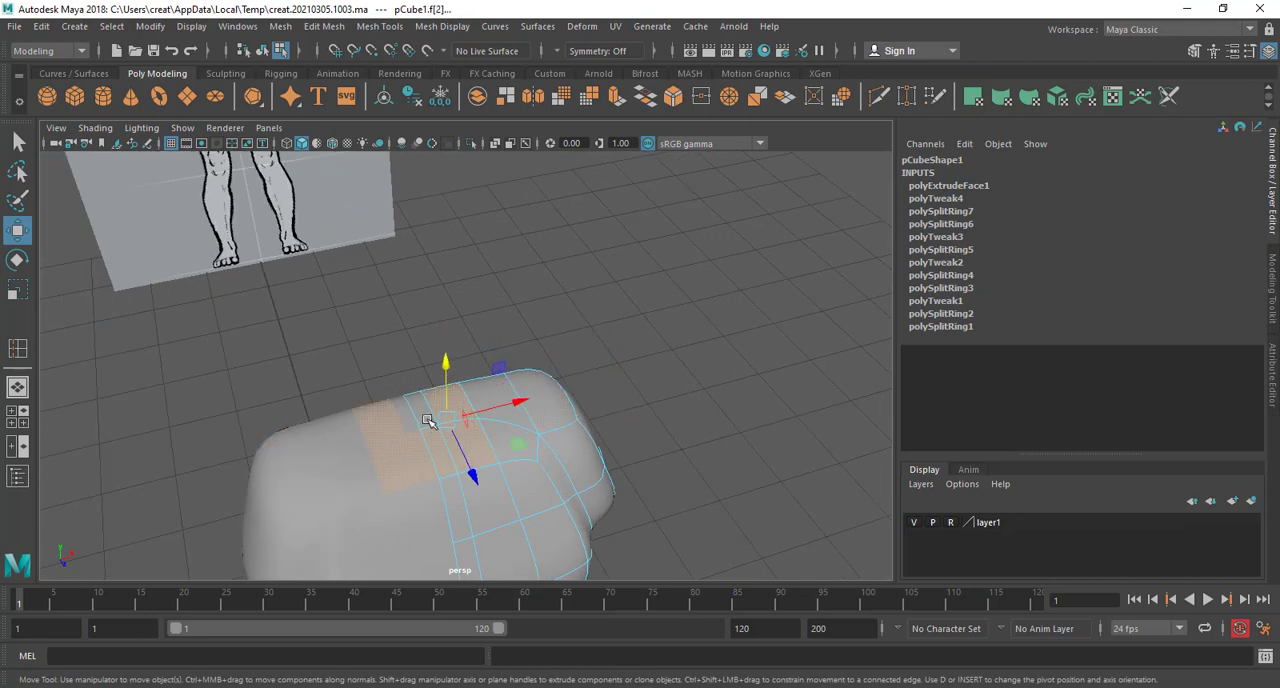
key("Delete")
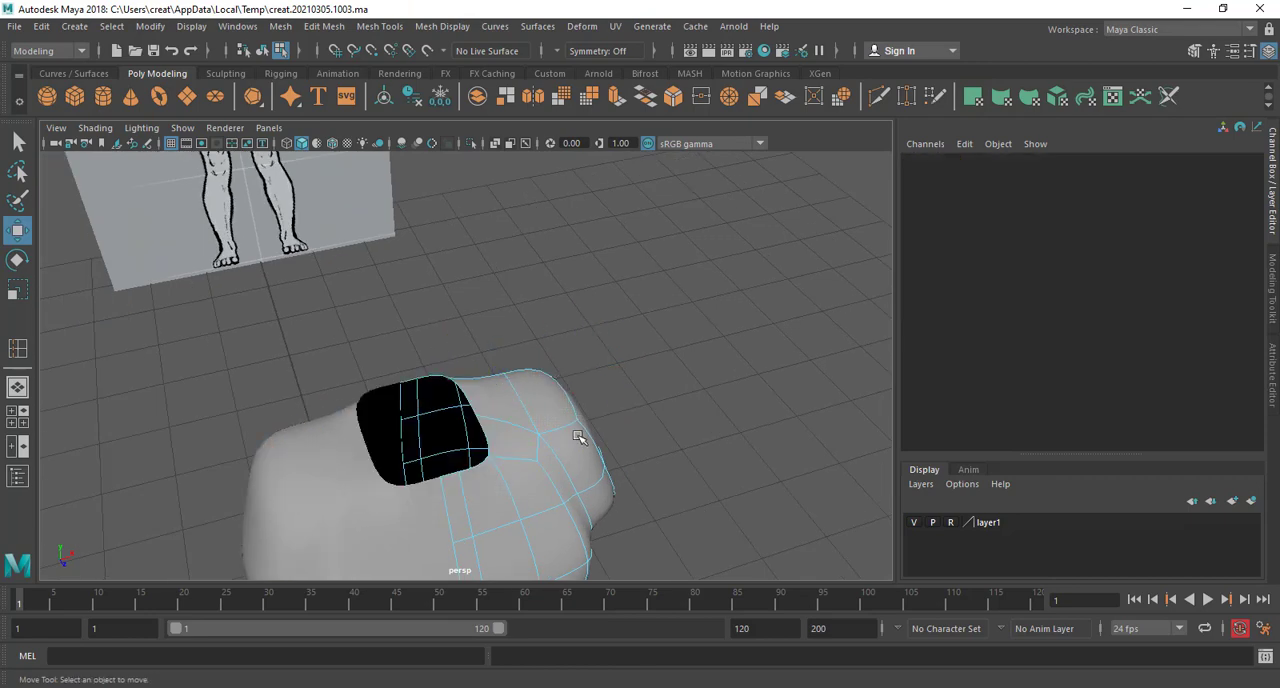
Select the front vertices of the loop beneath the chest on both halves and move that row down
left_click_drag(578, 437, 451, 436, "alt")
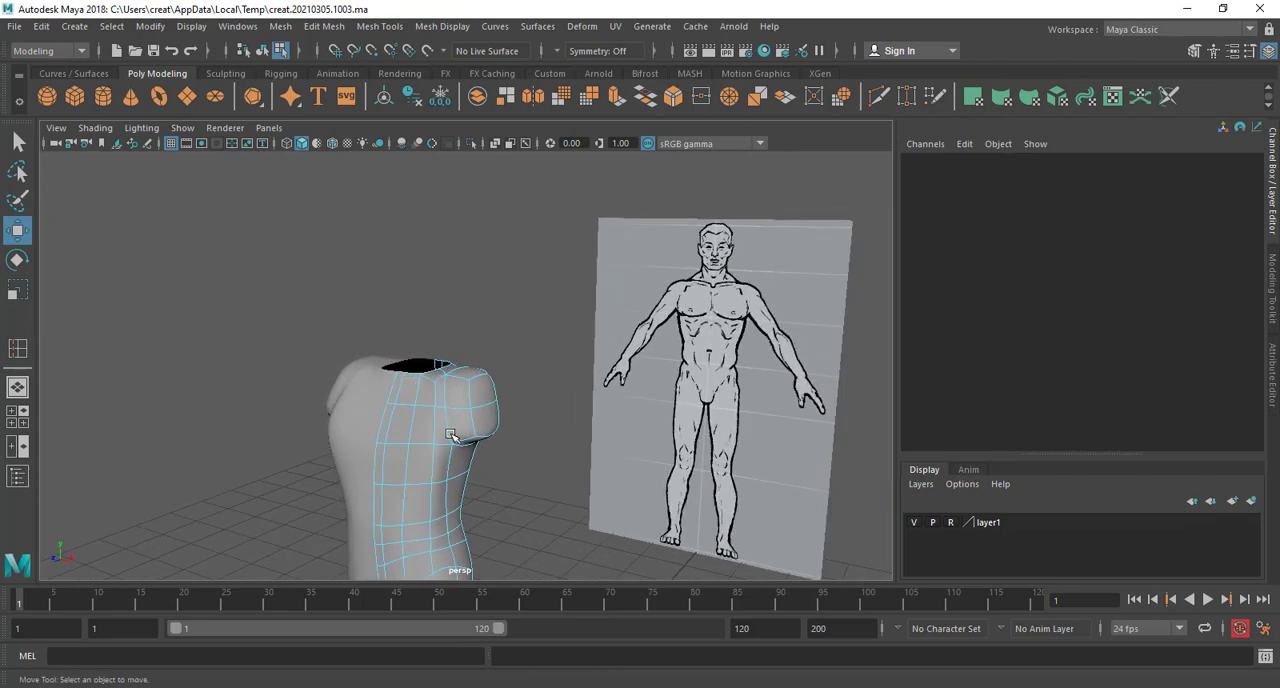
scroll(451, 436, "up", 2)
middle_click_drag(451, 437, 471, 351, "alt")
left_click_drag(471, 351, 403, 380, "alt")
scroll(454, 372, "up", 3)
right_click_drag(398, 245, 345, 240)
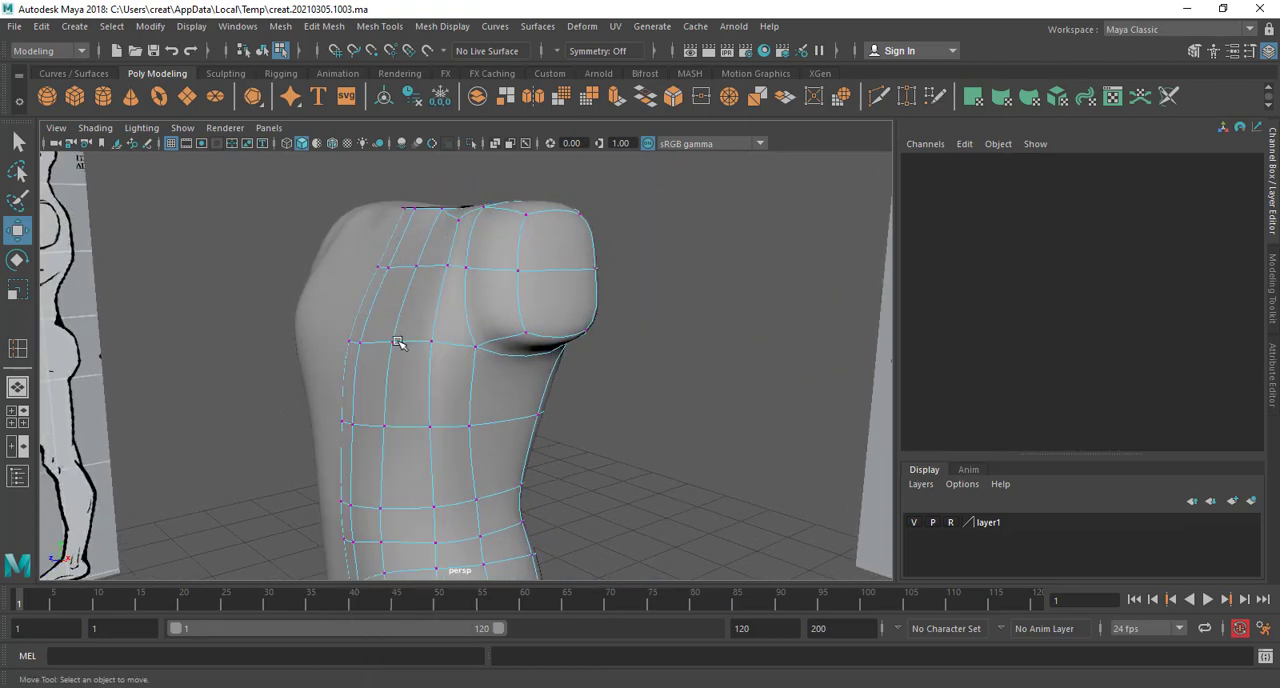
left_click(394, 341)
left_click_drag(386, 281, 344, 440)
key("ctrl+z")
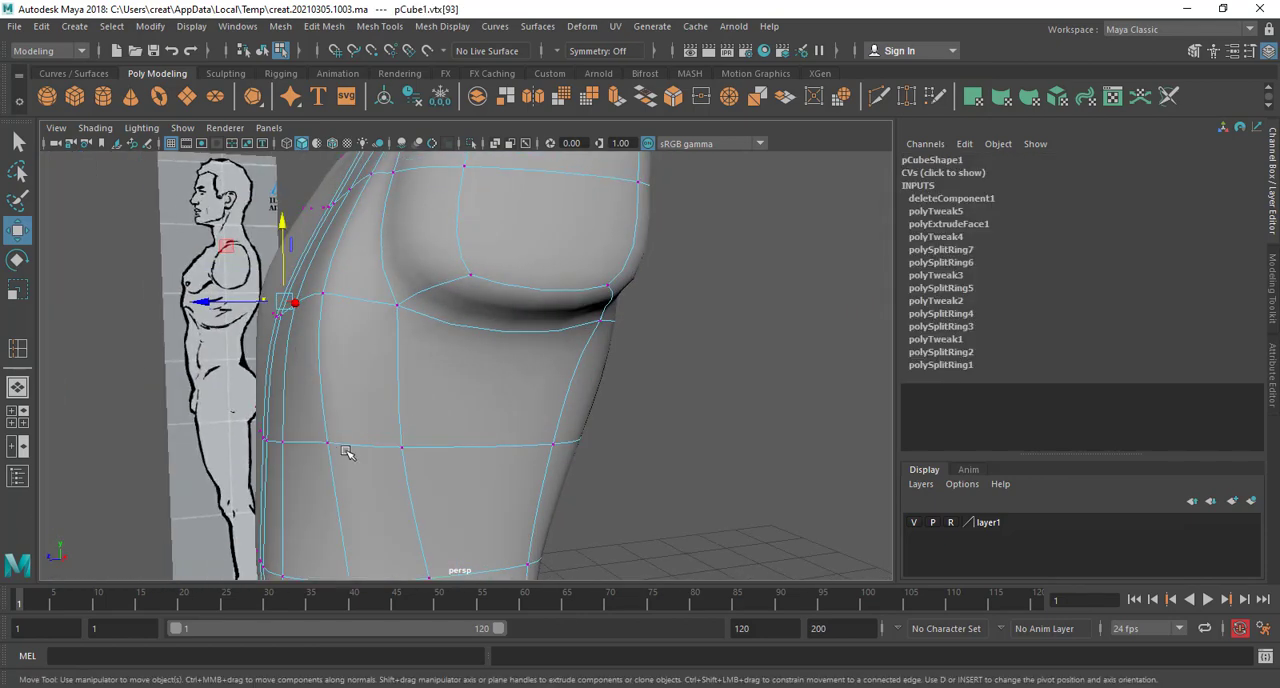
left_click(329, 442)
right_click_drag(469, 243, 345, 392)
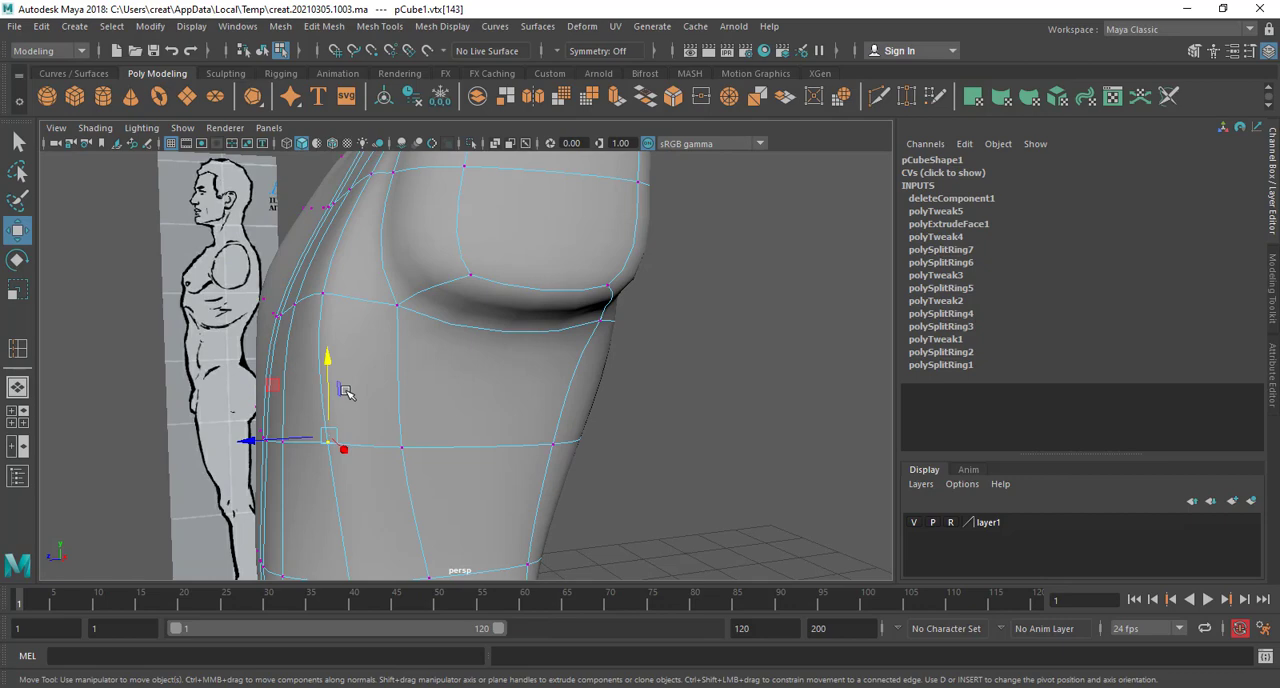
left_click(401, 451)
mouse_move(401, 451)
left_mouse_down("alt")
mouse_move(405, 462)
mouse_move(383, 454)
left_mouse_up("alt")
left_click(362, 455, "shift")
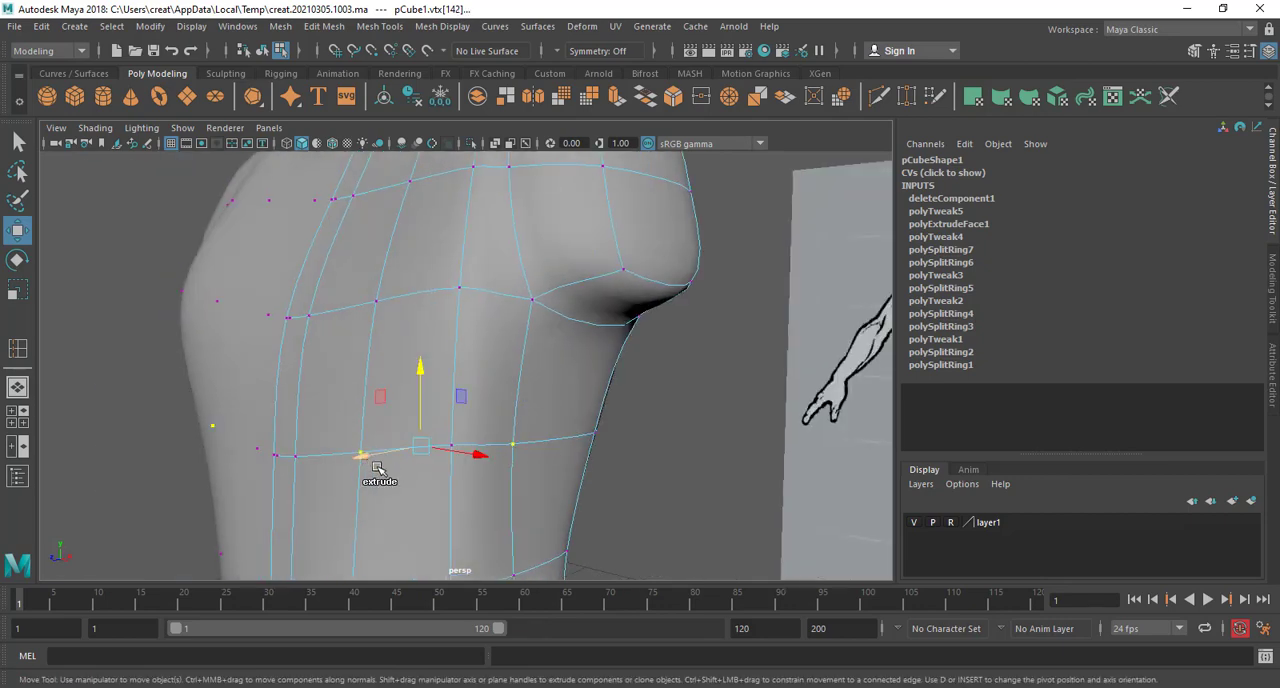
left_click(453, 443, "shift")
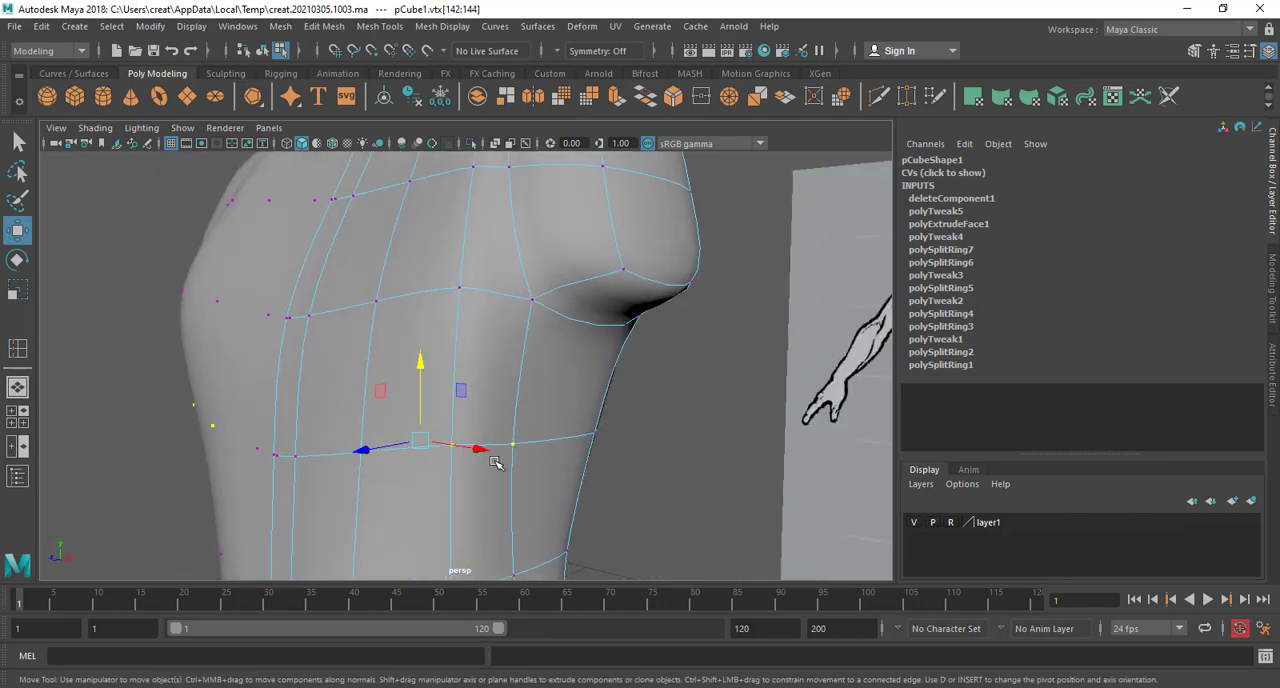
left_click(288, 460, "shift")
left_click_drag(286, 471, 323, 477, "alt")
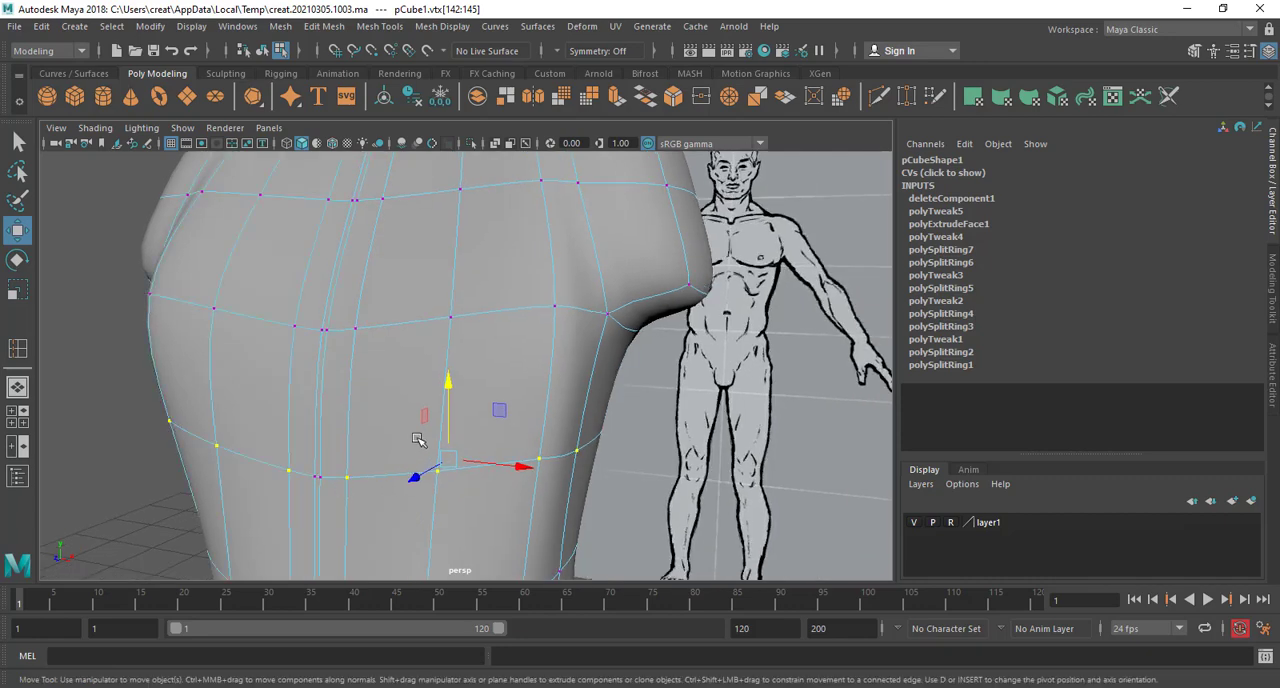
left_click(319, 481, "shift")
left_click_drag(440, 386, 437, 419)
scroll(448, 368, "down", 5)
In the front view, select the front vertices of the chest loop and lower them to the reference's lower pectoral line
key("space")
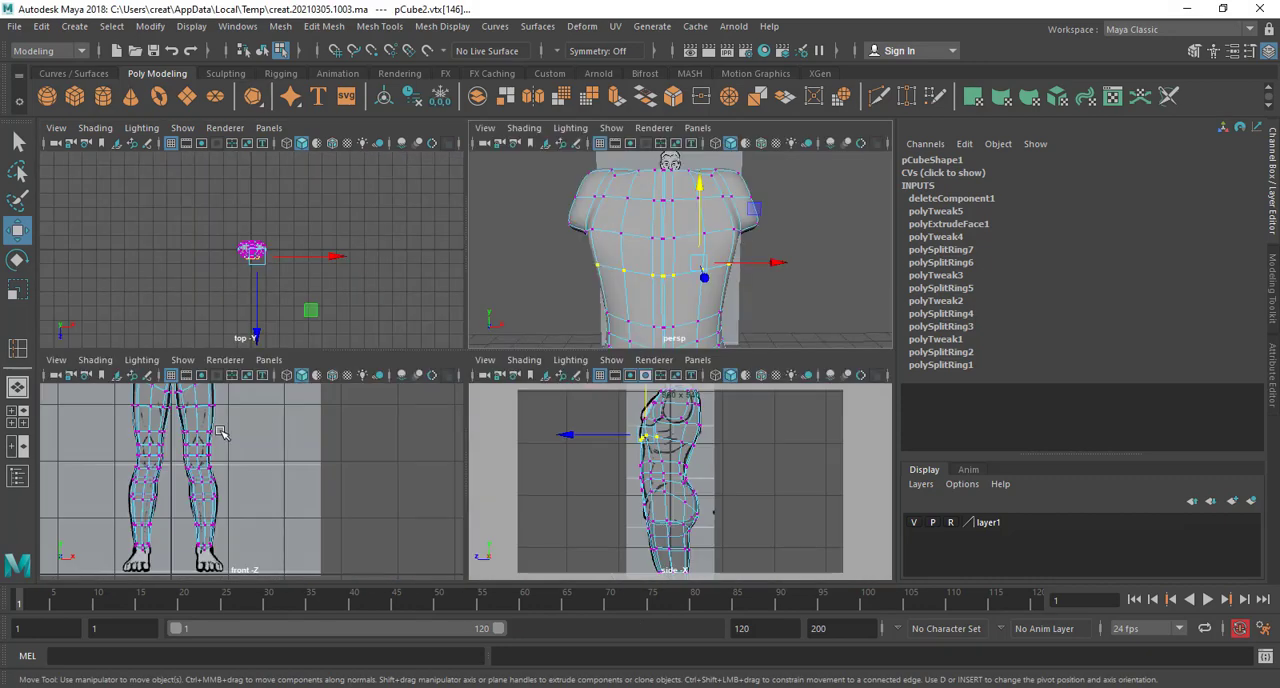
key("space")
left_click_drag(384, 188, 371, 357, "alt")
scroll(371, 357, "up", 3)
middle_click_drag(371, 357, 437, 568, "alt")
middle_click_drag(371, 314, 460, 483, "alt")
scroll(471, 457, "up", 5)
middle_click_drag(363, 384, 453, 412, "alt")
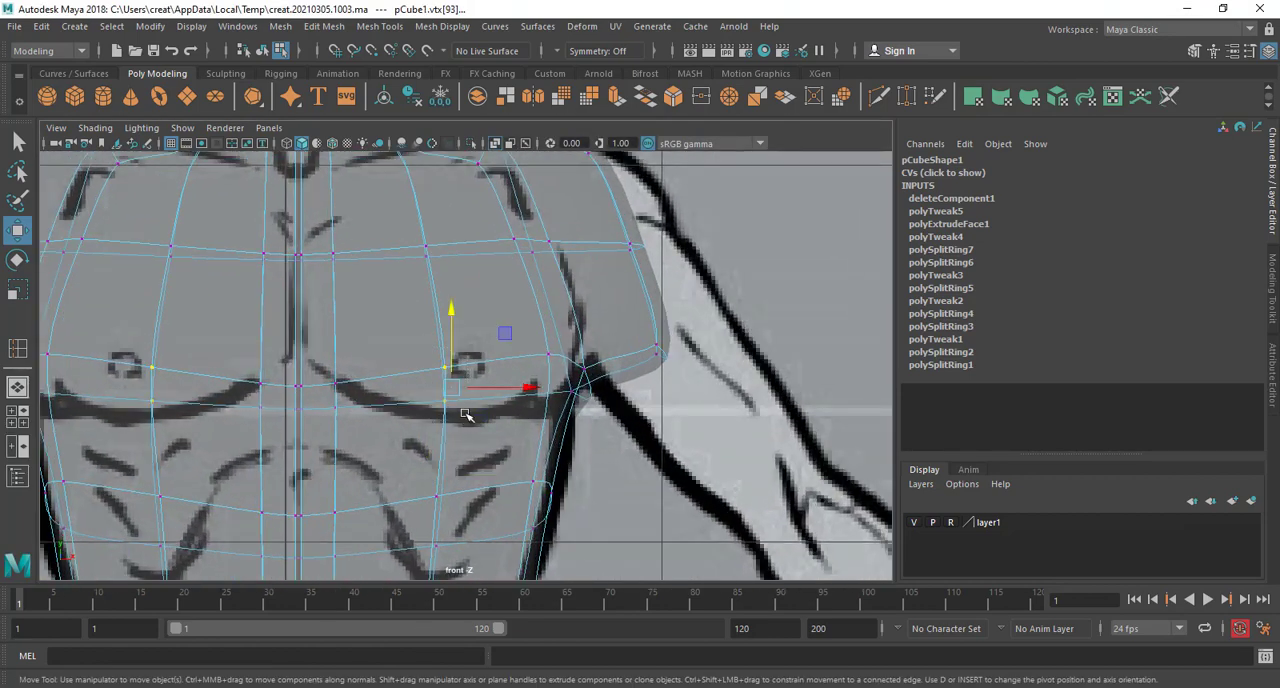
left_click(434, 363)
left_click(445, 368)
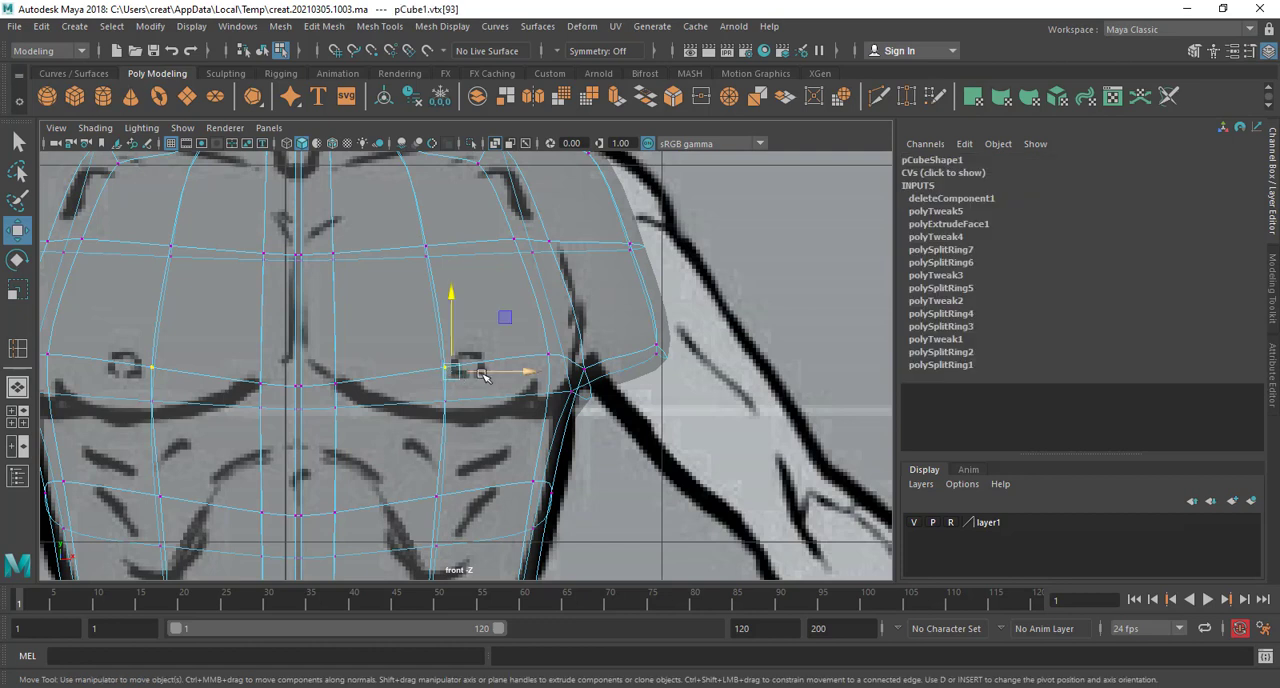
left_click(495, 144)
left_click(335, 384, "shift")
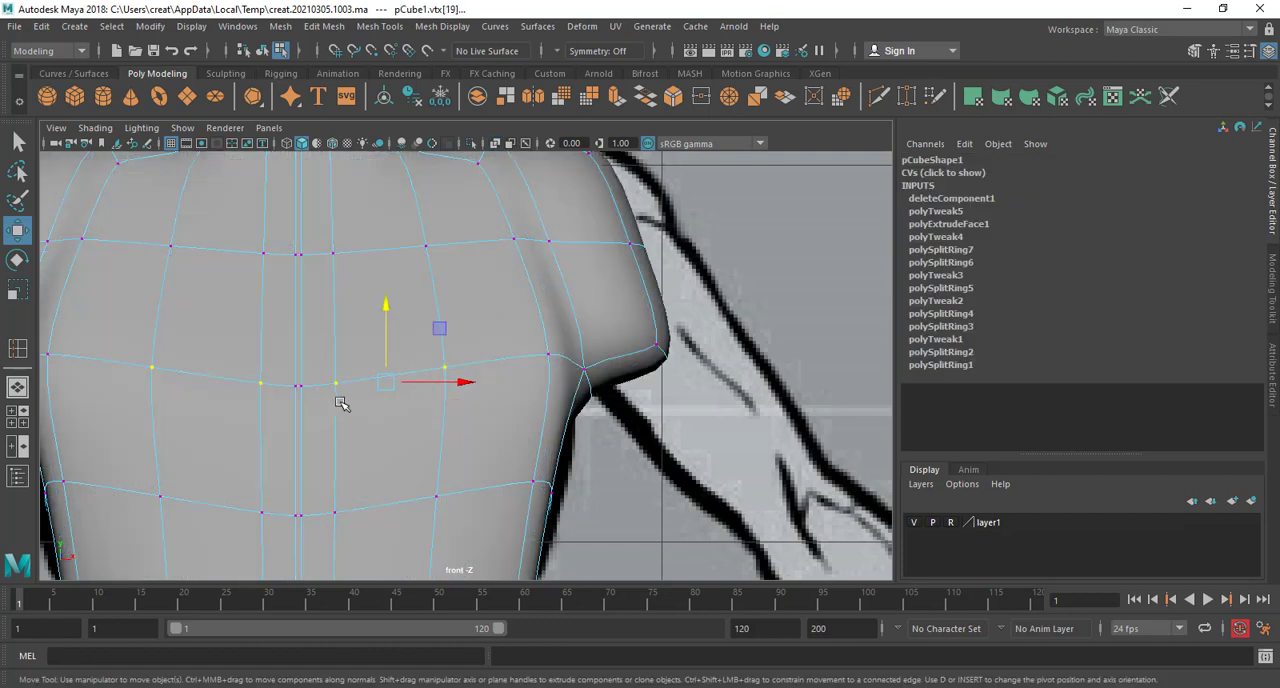
left_click(302, 386, "shift")
left_click(548, 356, "shift")
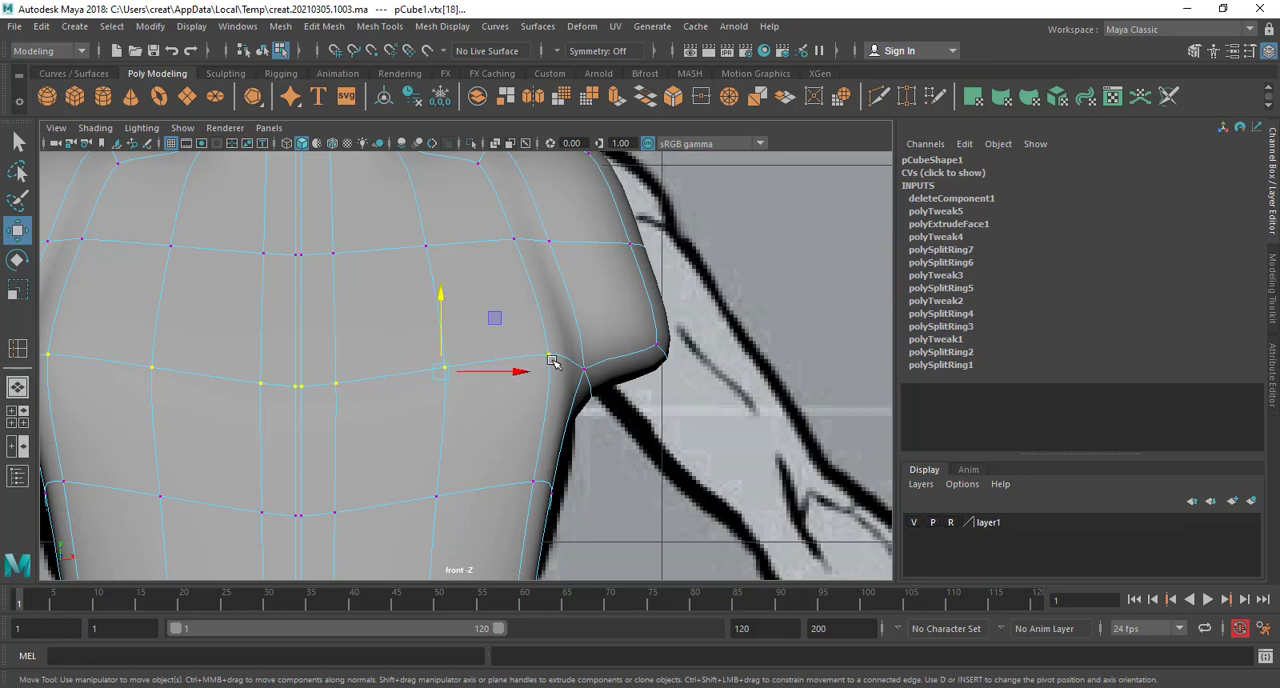
left_click(495, 144)
left_click_drag(446, 312, 444, 370)
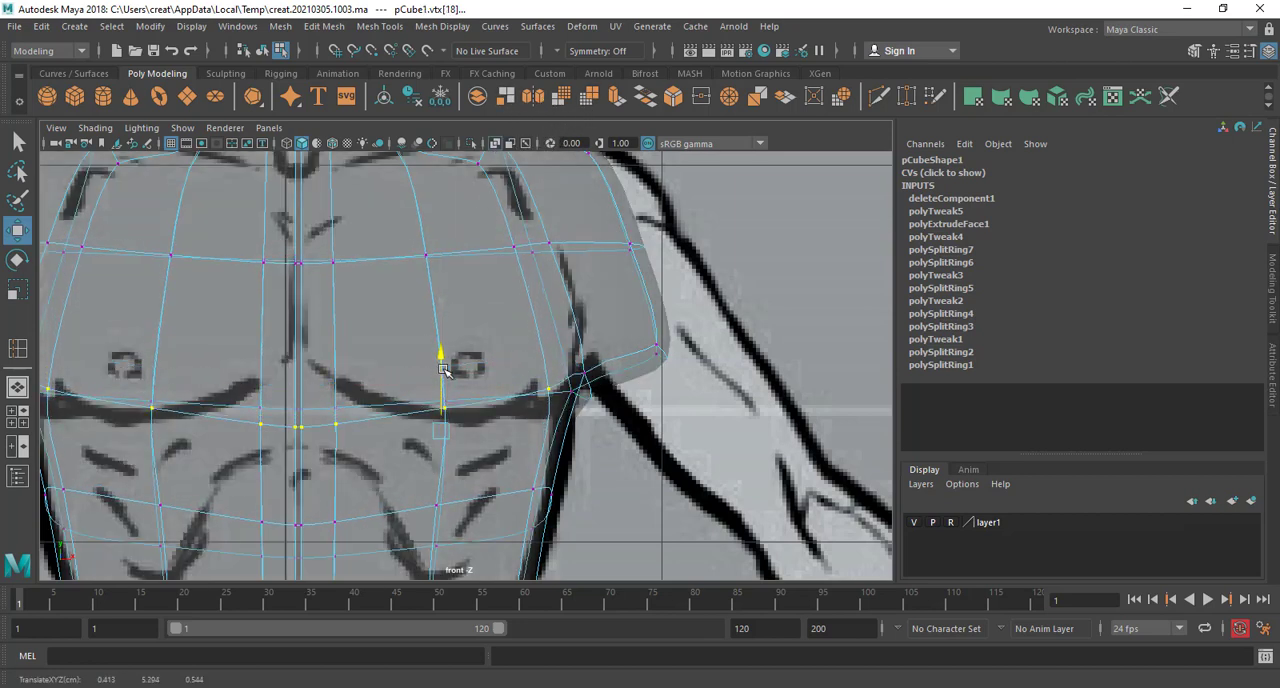
Raise the chest loop's innermost vertices to follow the reference's pectoral line up to the sternum
left_click(336, 425)
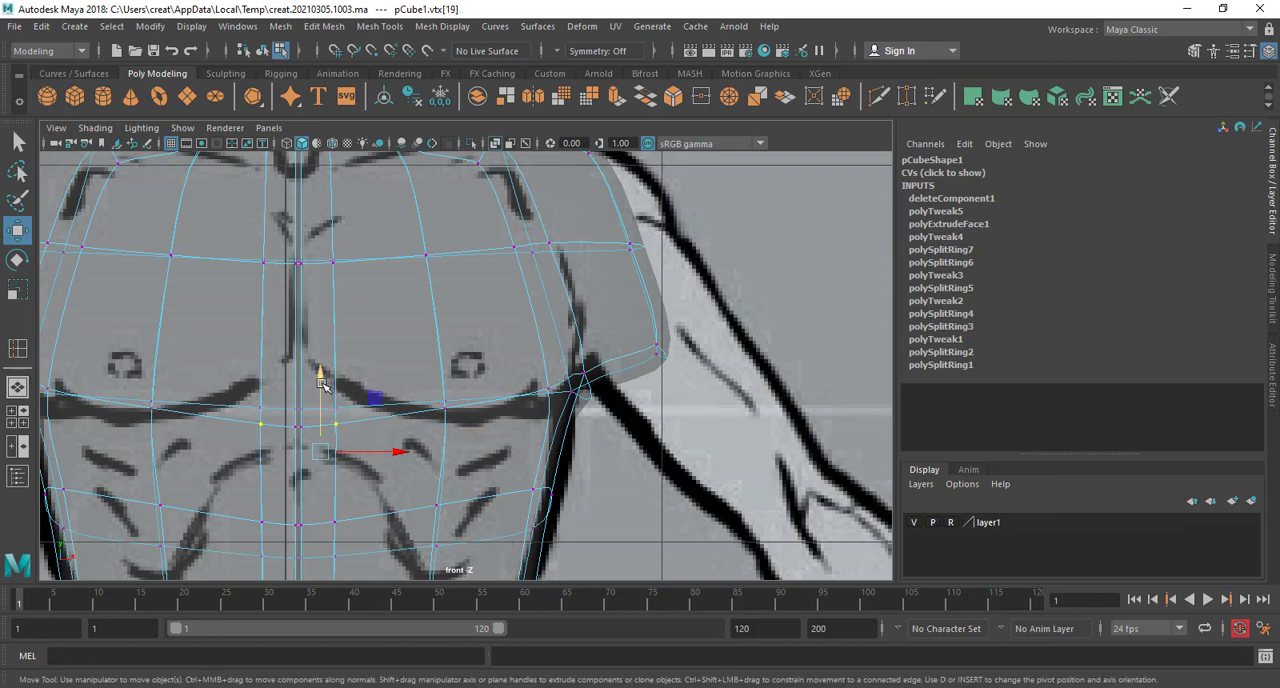
left_click_drag(322, 386, 311, 318)
left_click(303, 426)
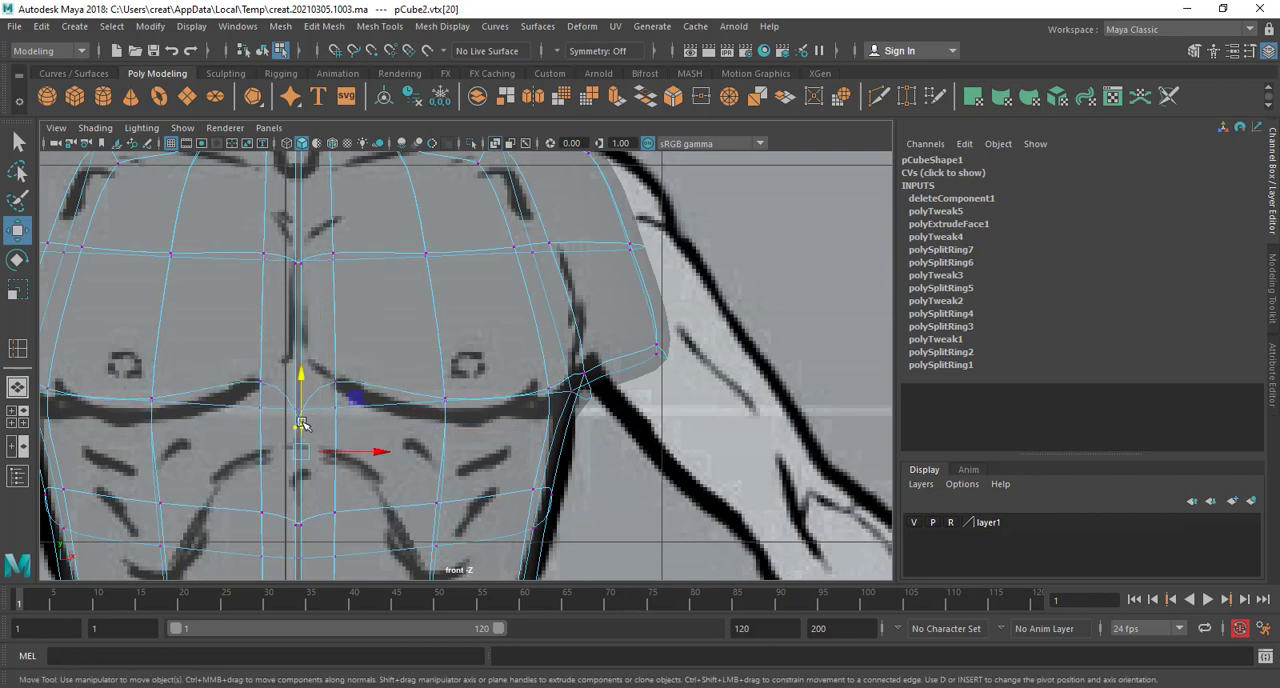
left_click_drag(304, 389, 300, 289)
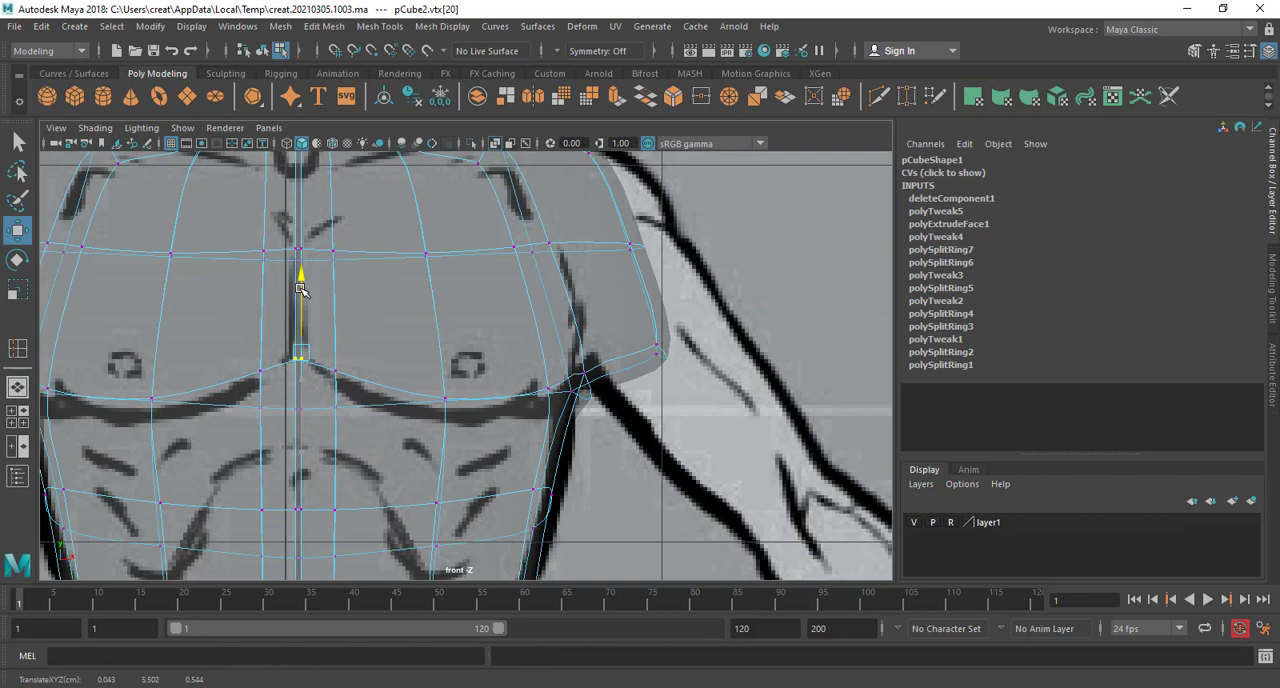
Lower the mid-pectoral and outer chest vertices to match the underside of the reference's pectoral muscle
left_click(444, 399)
left_click_drag(452, 374, 452, 402)
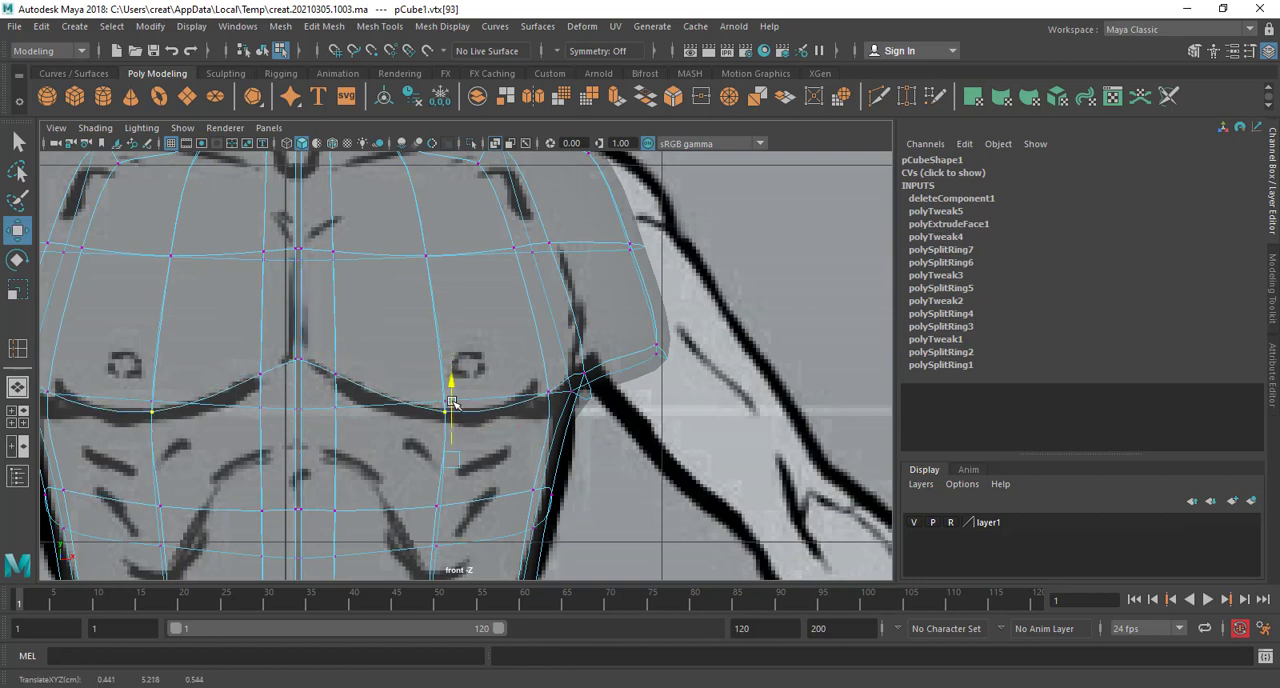
left_click(549, 396)
left_click_drag(585, 353, 587, 370)
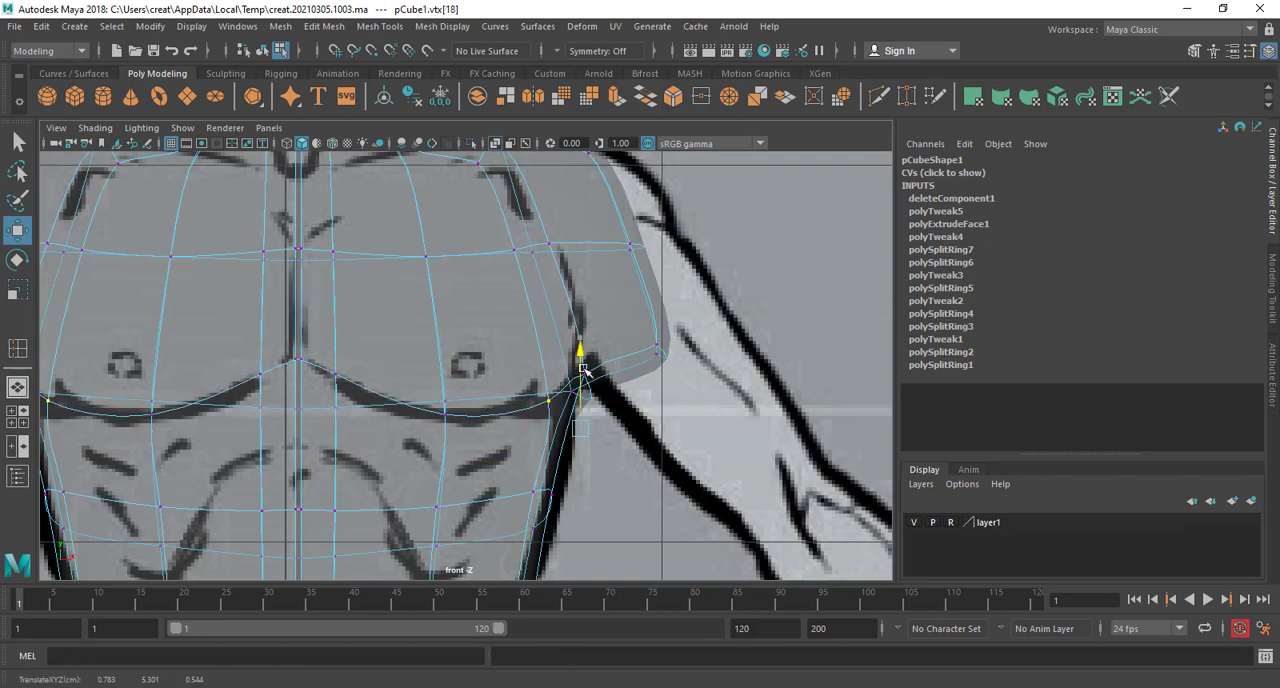
left_click(338, 419)
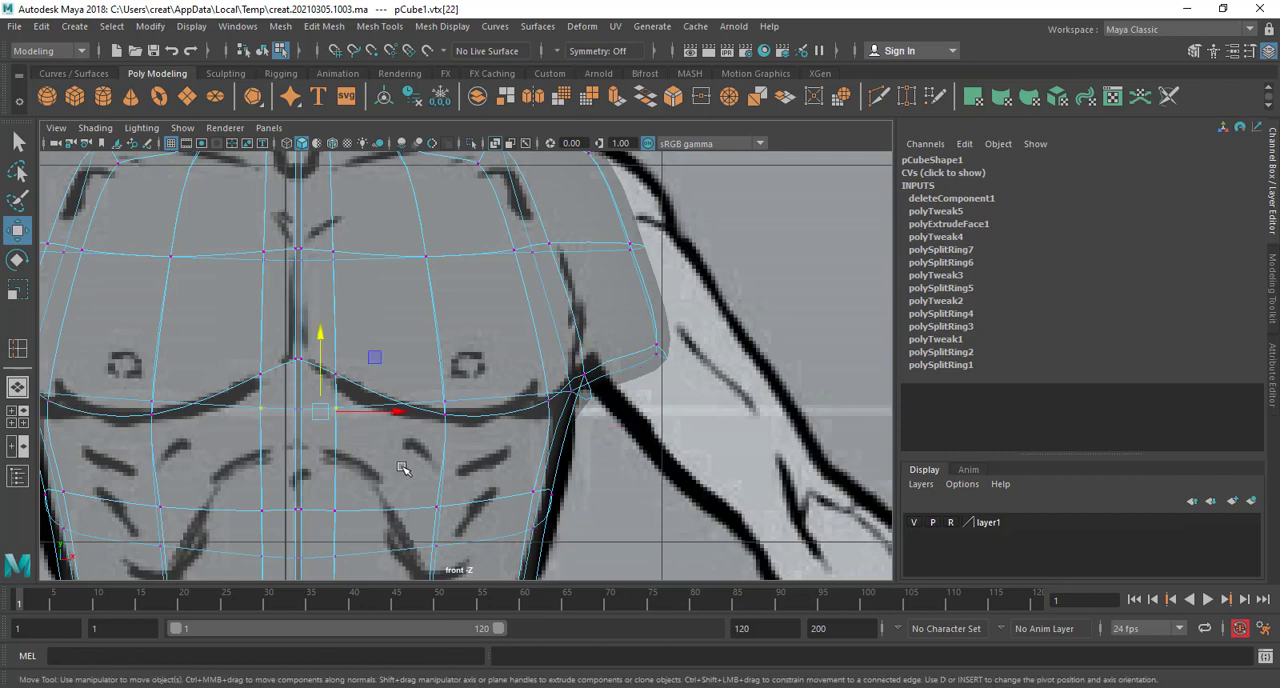
left_click(437, 511)
In the perspective view, push the front row of vertices beneath the chest inward so the pectorals project above it
key("space")
key("space")
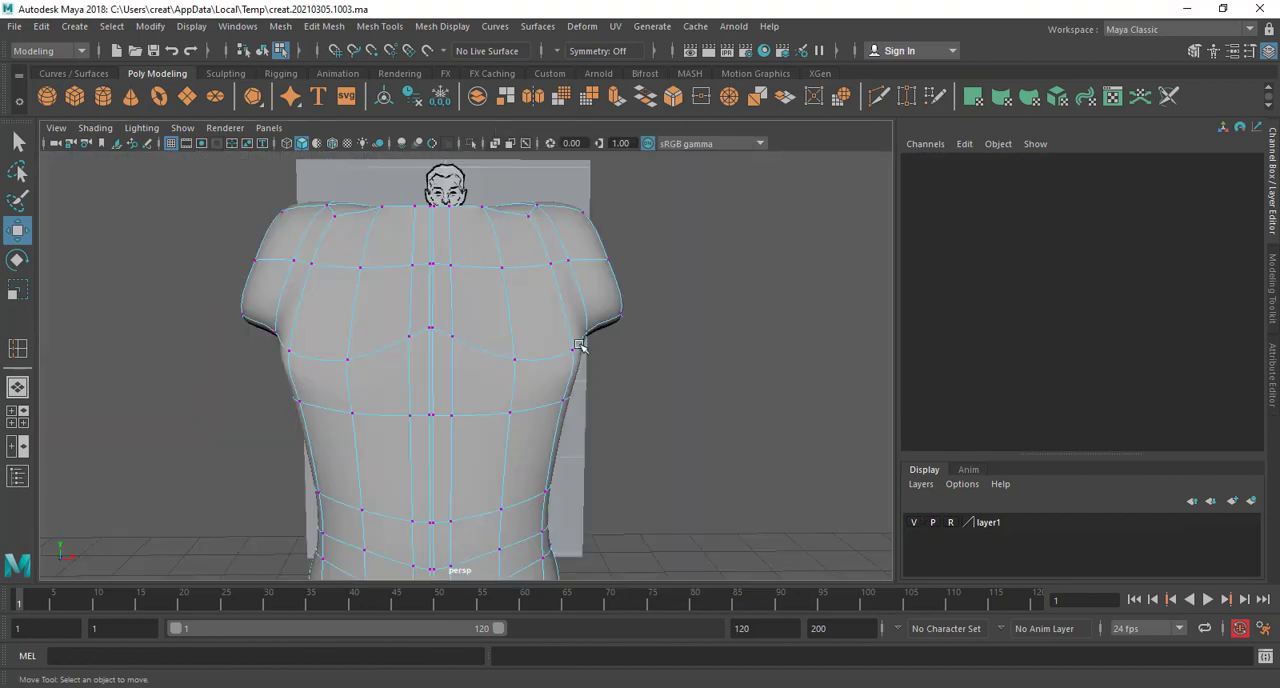
left_click_drag(580, 343, 428, 424, "alt")
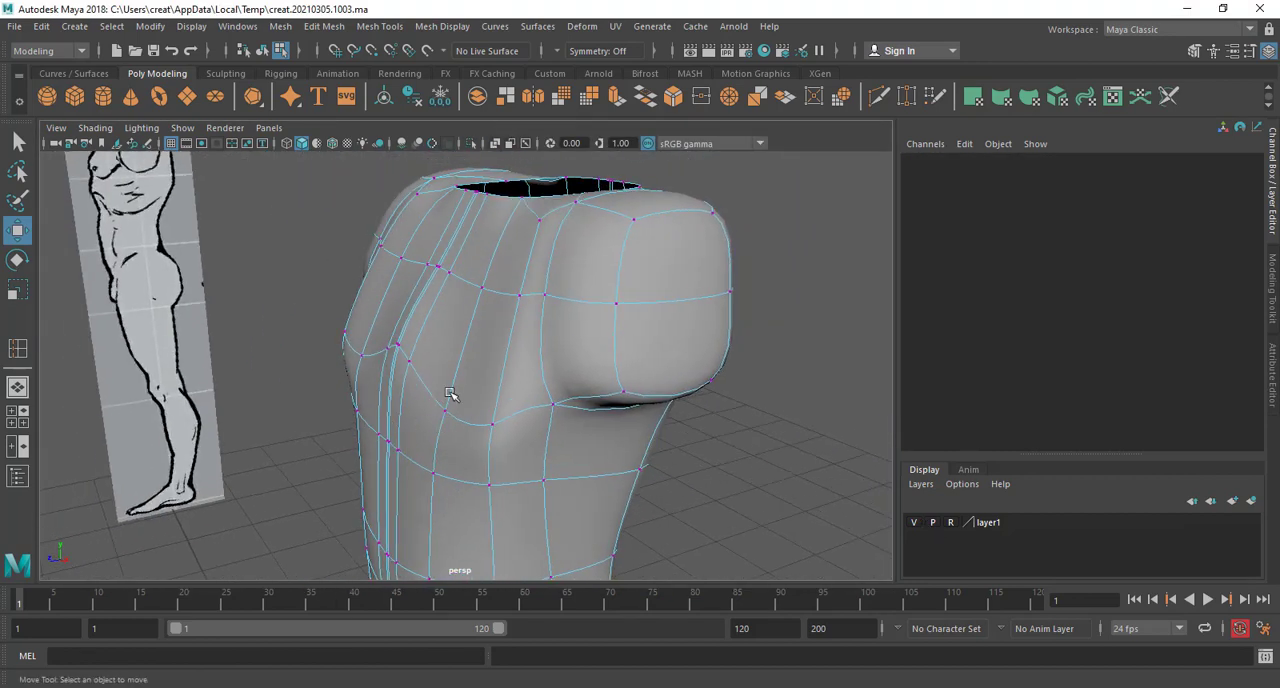
left_click(446, 414)
scroll(444, 426, "up", 3)
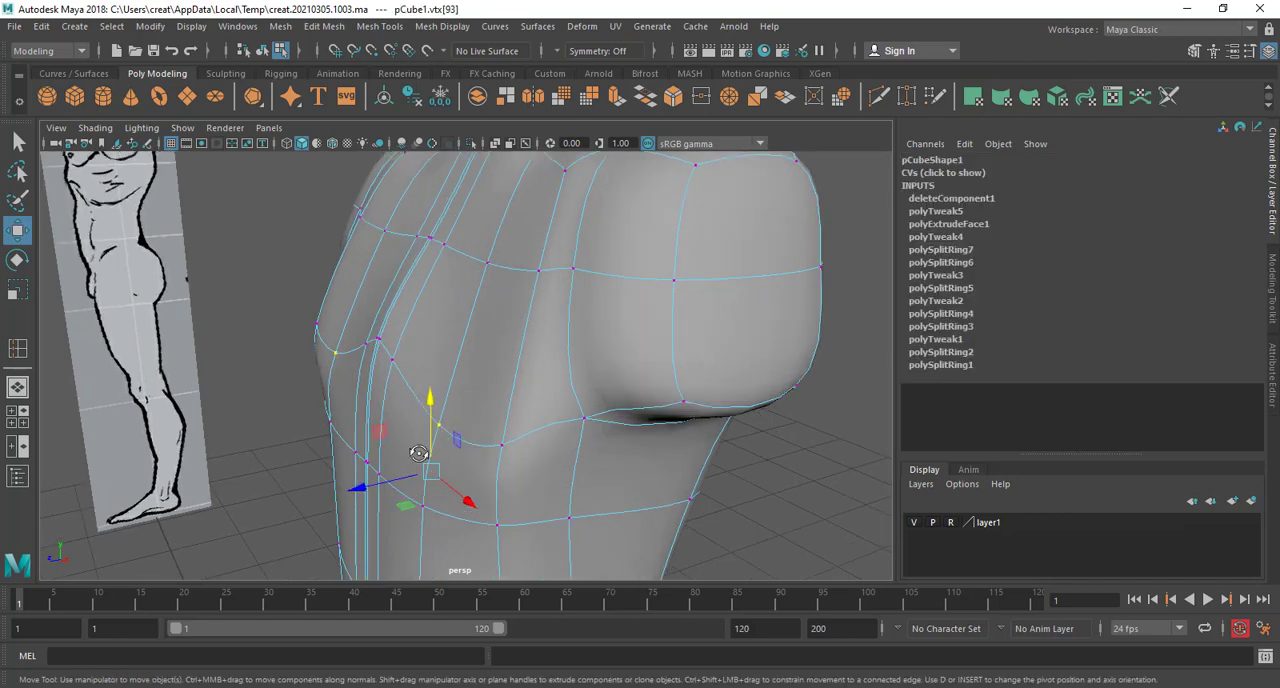
left_click_drag(412, 450, 535, 472, "alt")
left_click(513, 483)
left_click_drag(607, 487, 536, 485, "alt")
left_click(552, 471, "shift")
left_click(654, 461, "shift")
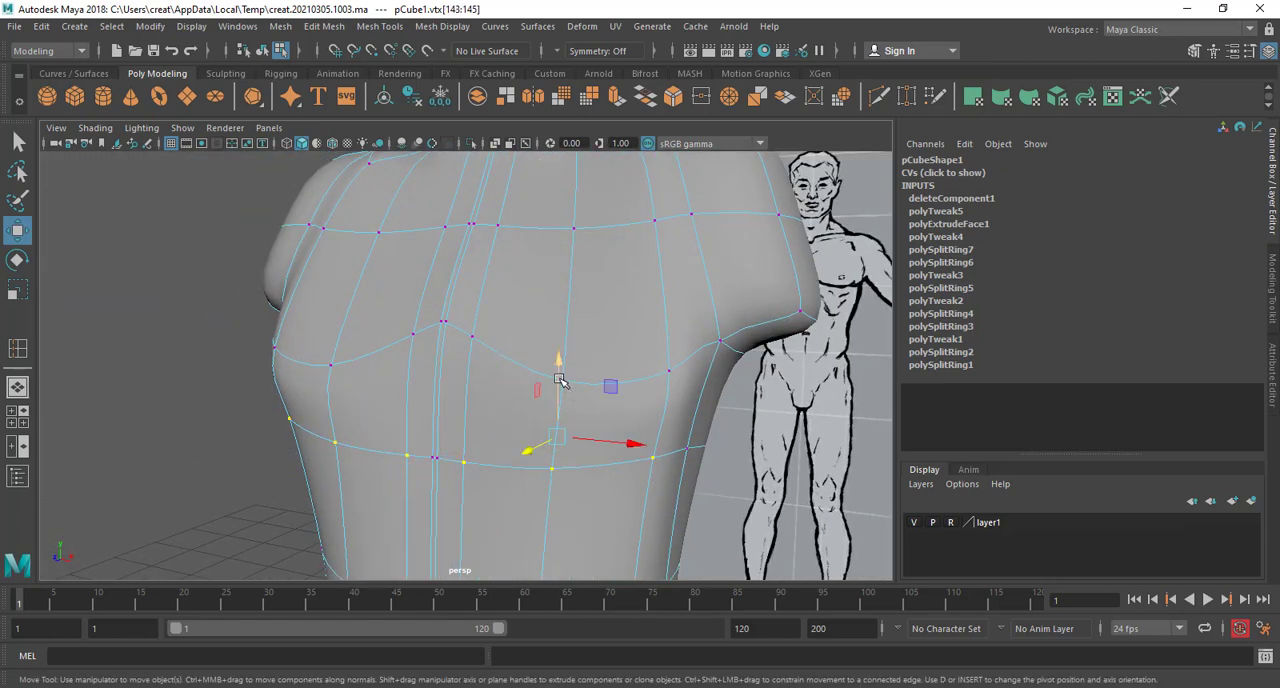
left_click_drag(560, 366, 622, 458)
left_click_drag(438, 358, 505, 335)
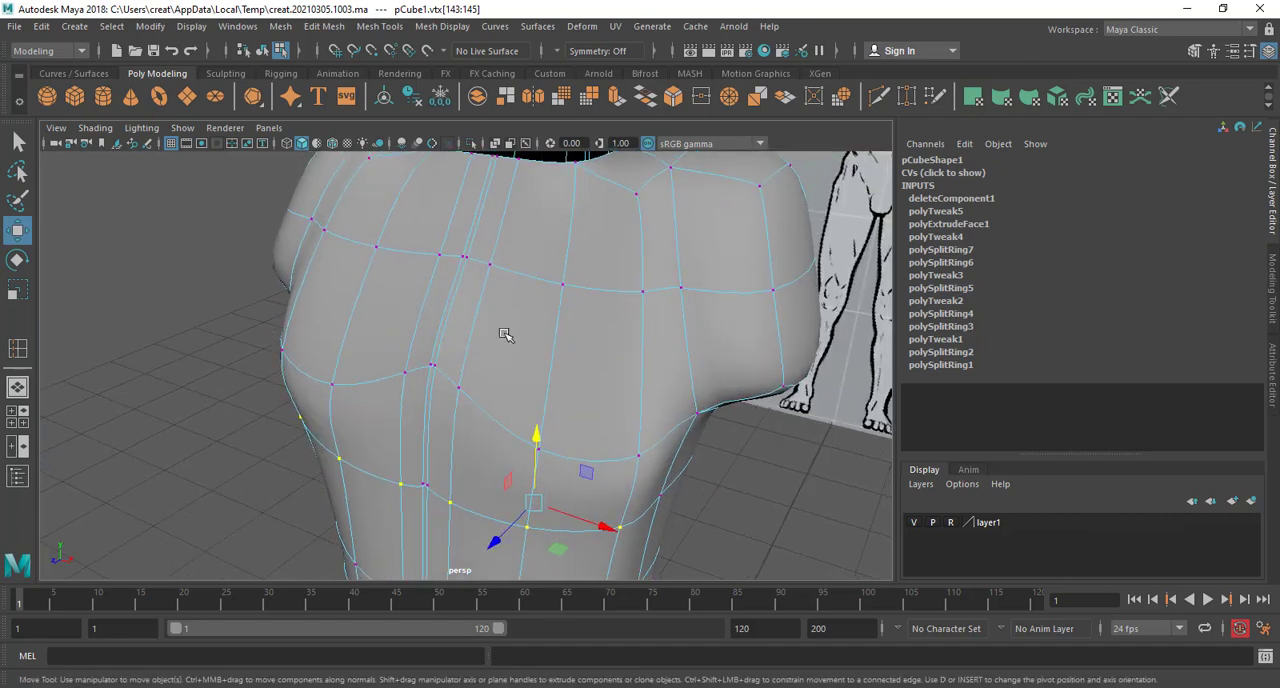
Insert an edge loop through the chest and shoulder stub, between the upper chest loop and the pectoral line
right_click_drag(551, 246, 695, 190)
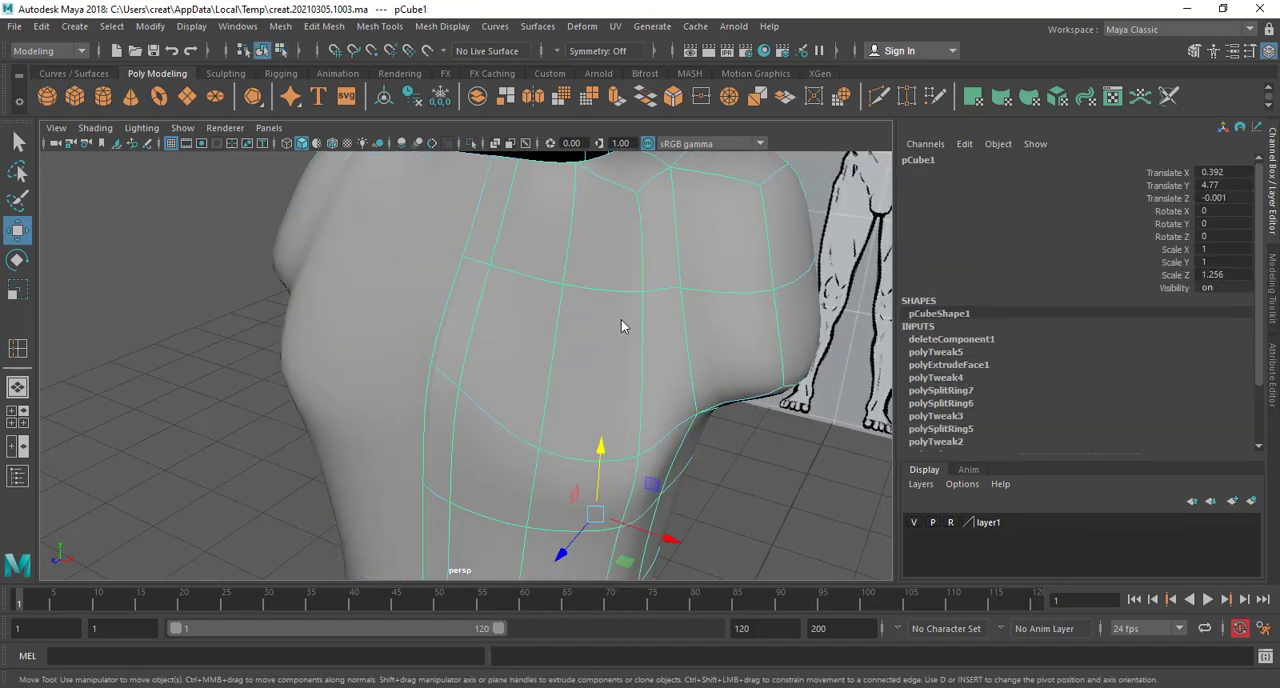
right_click_drag(621, 326, 534, 349, "shift")
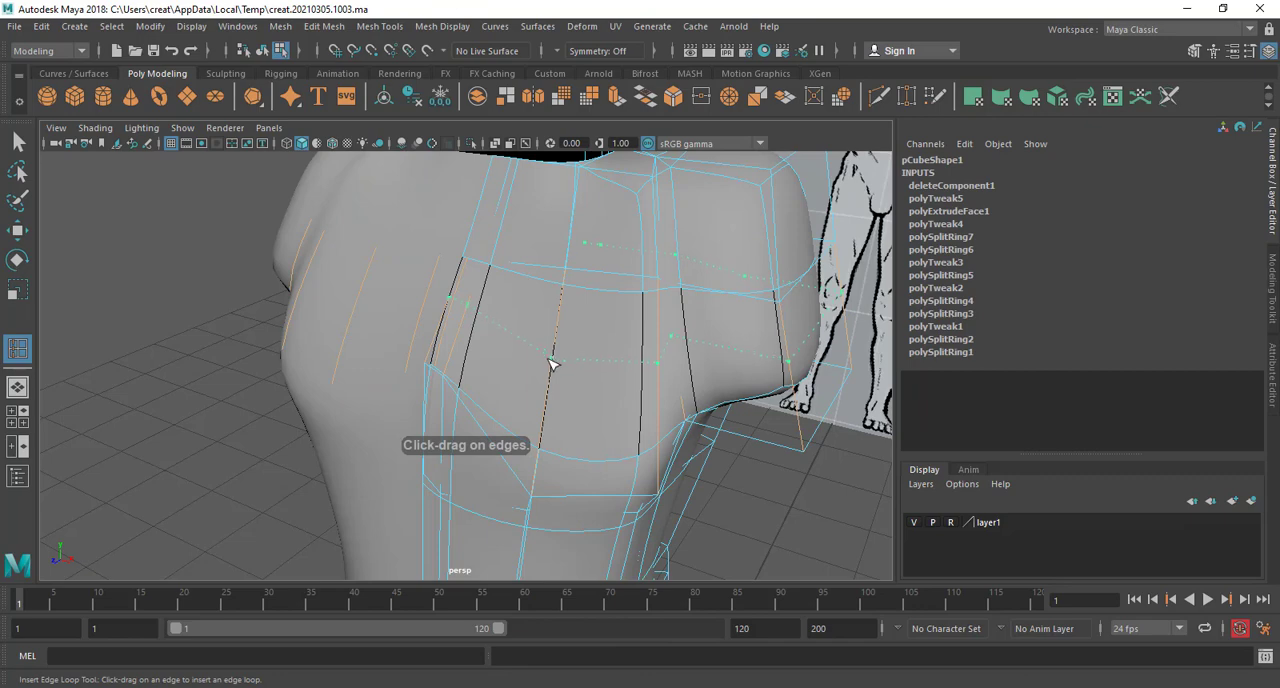
left_click(551, 364)
left_click_drag(583, 509, 560, 360, "alt")
key("w")
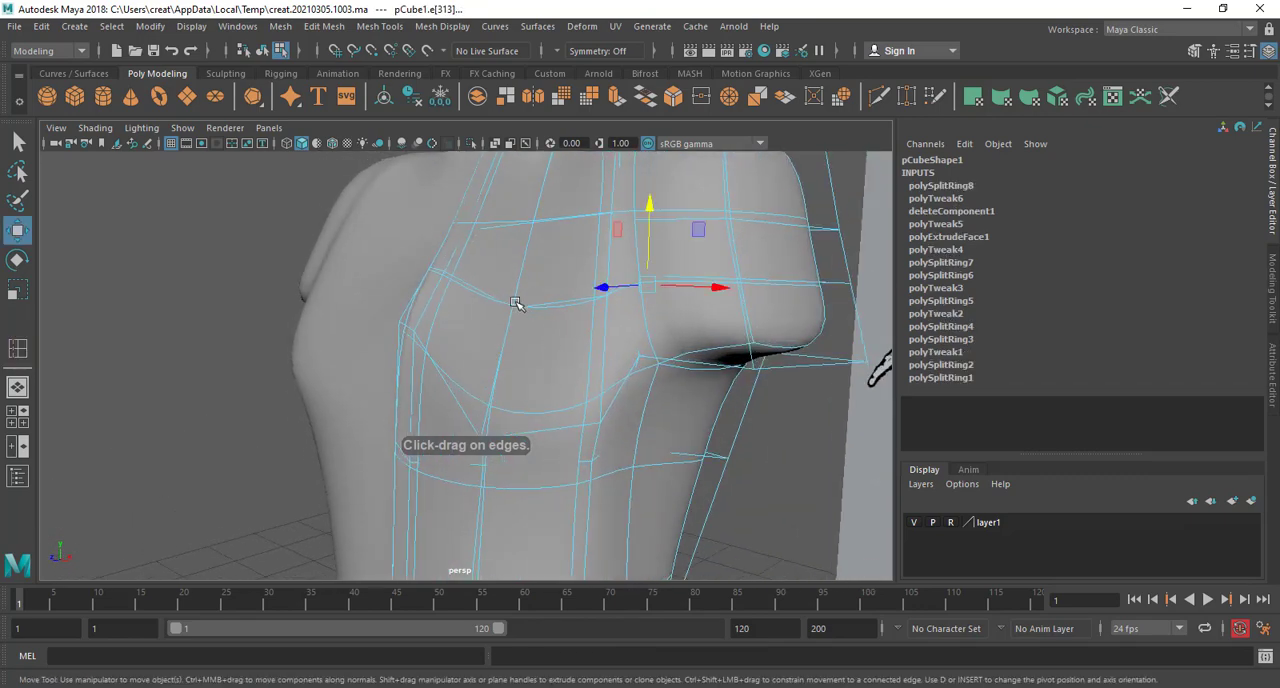
Reposition the vertices of the new chest edge loop in depth and height to round out the upper pectoral
right_click_drag(510, 250, 422, 250)
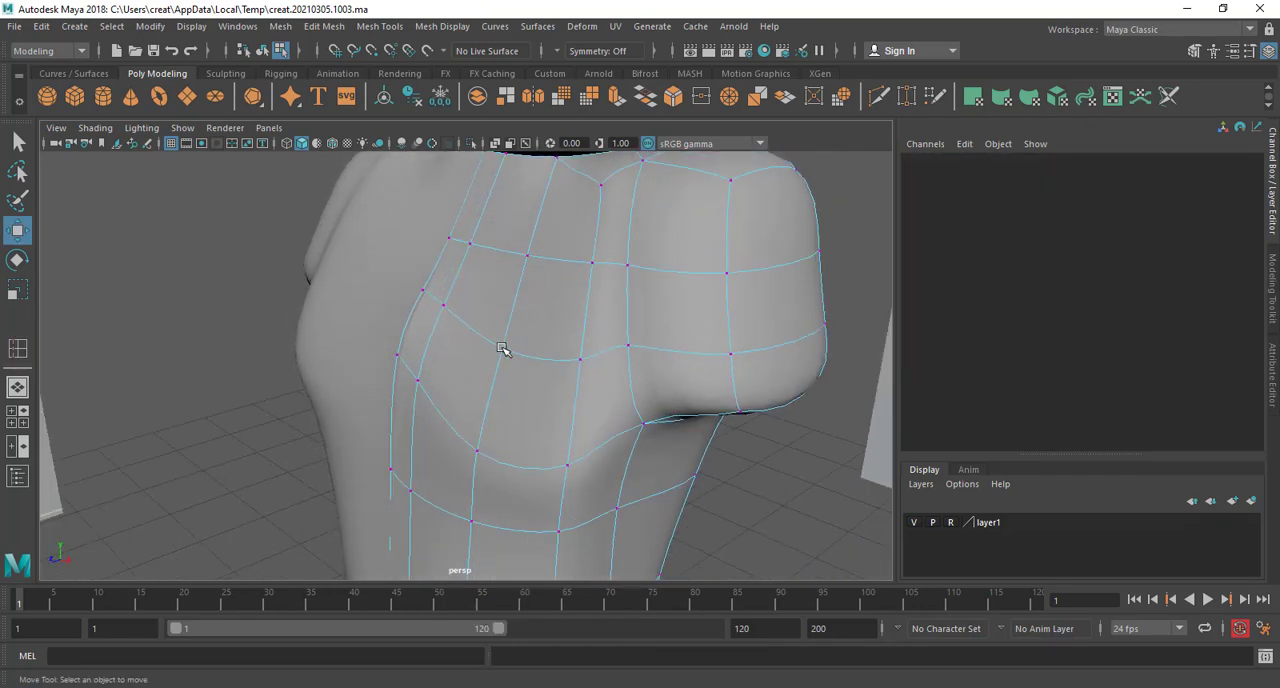
left_click(502, 348)
left_click_drag(502, 348, 550, 420, "alt")
left_click(590, 416)
left_click(614, 427)
left_click(613, 423)
left_click(633, 411)
left_click_drag(633, 411, 497, 442, "alt")
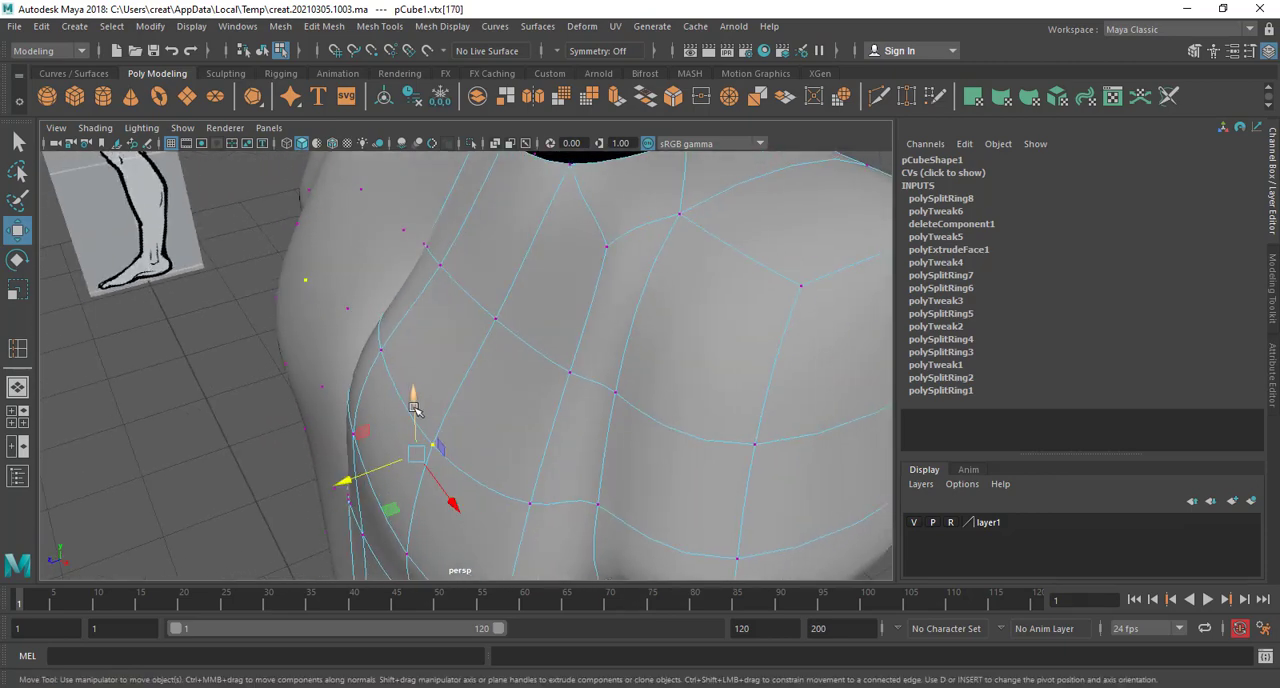
left_click_drag(414, 408, 581, 388)
Adjust the height of the pectoral's outer lower-edge vertex and raise the inner vertex of the row beneath the chest
left_click(553, 490)
left_click_drag(557, 480, 556, 429)
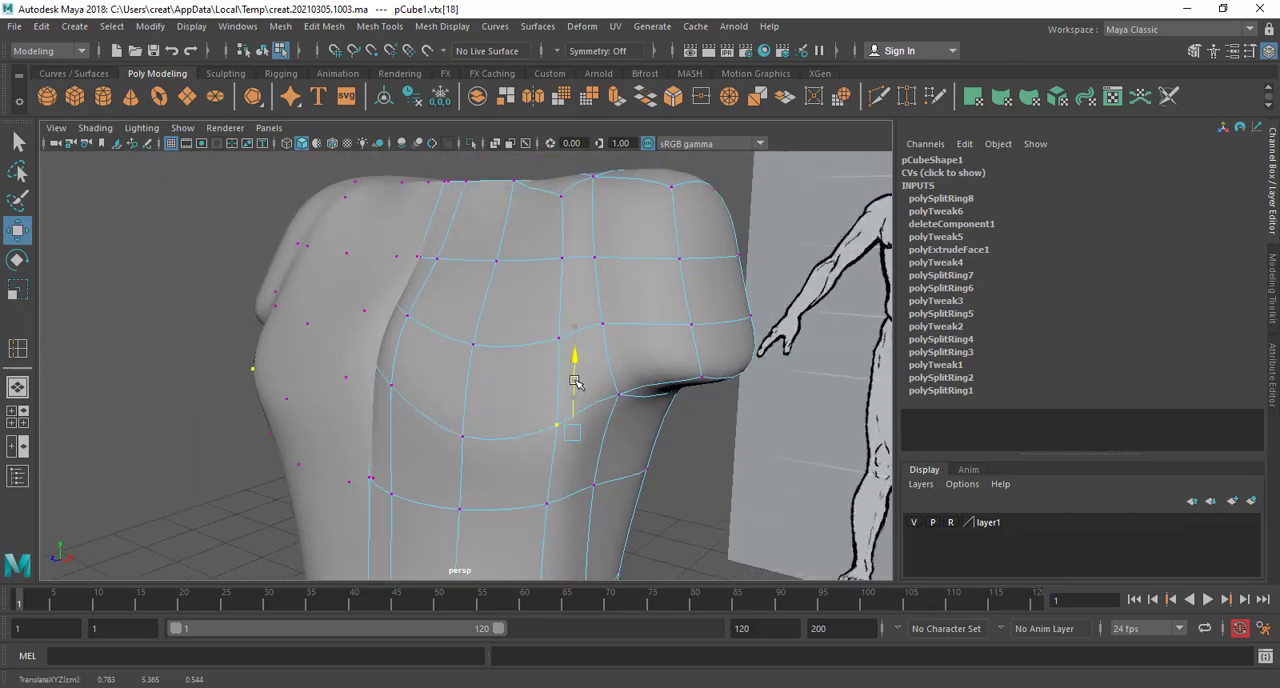
left_click_drag(571, 371, 495, 338, "alt")
left_click(463, 462)
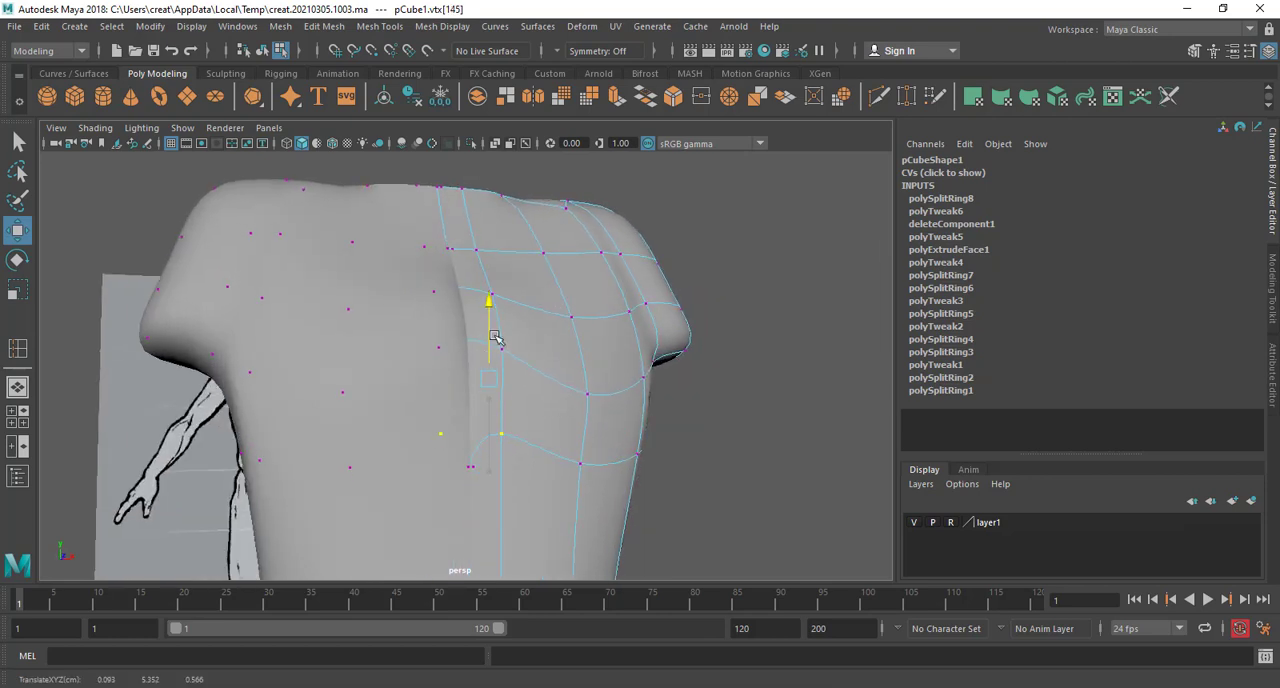
left_click(491, 340)
left_click_drag(486, 358, 583, 450, "alt")
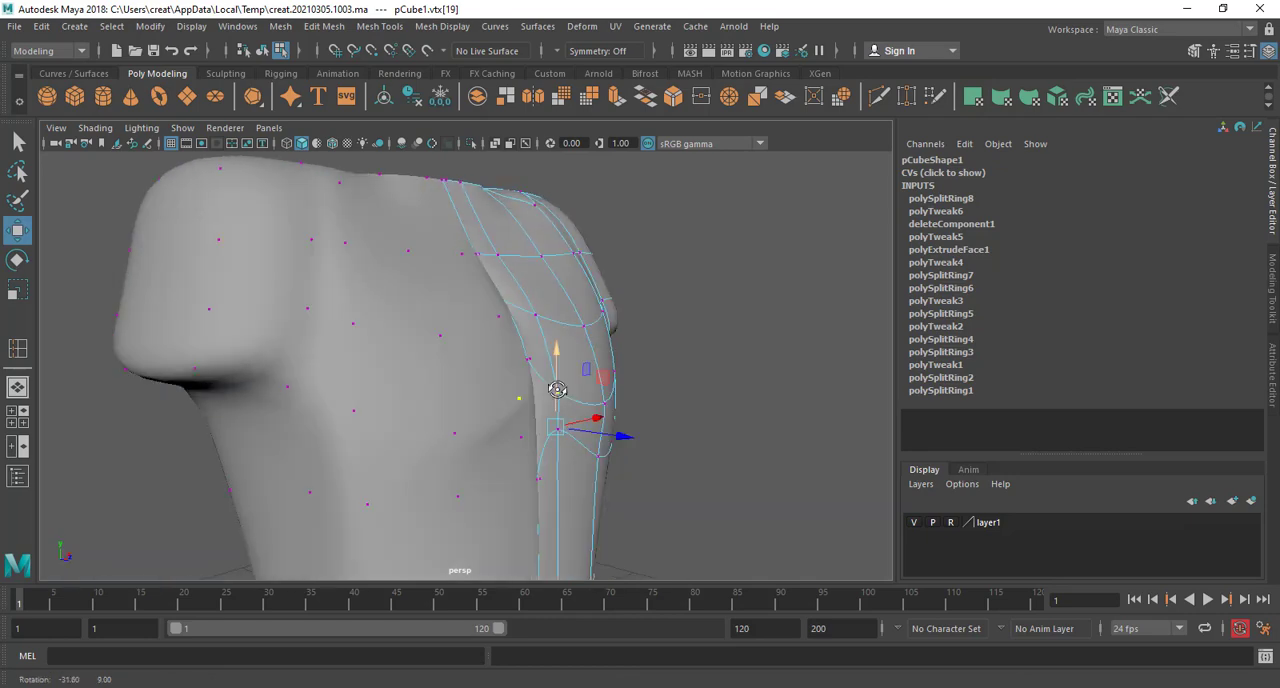
Push the inner and middle vertices of the row beneath the chest back into the torso to deepen the pectoral crease
left_click(567, 465)
left_click(561, 431)
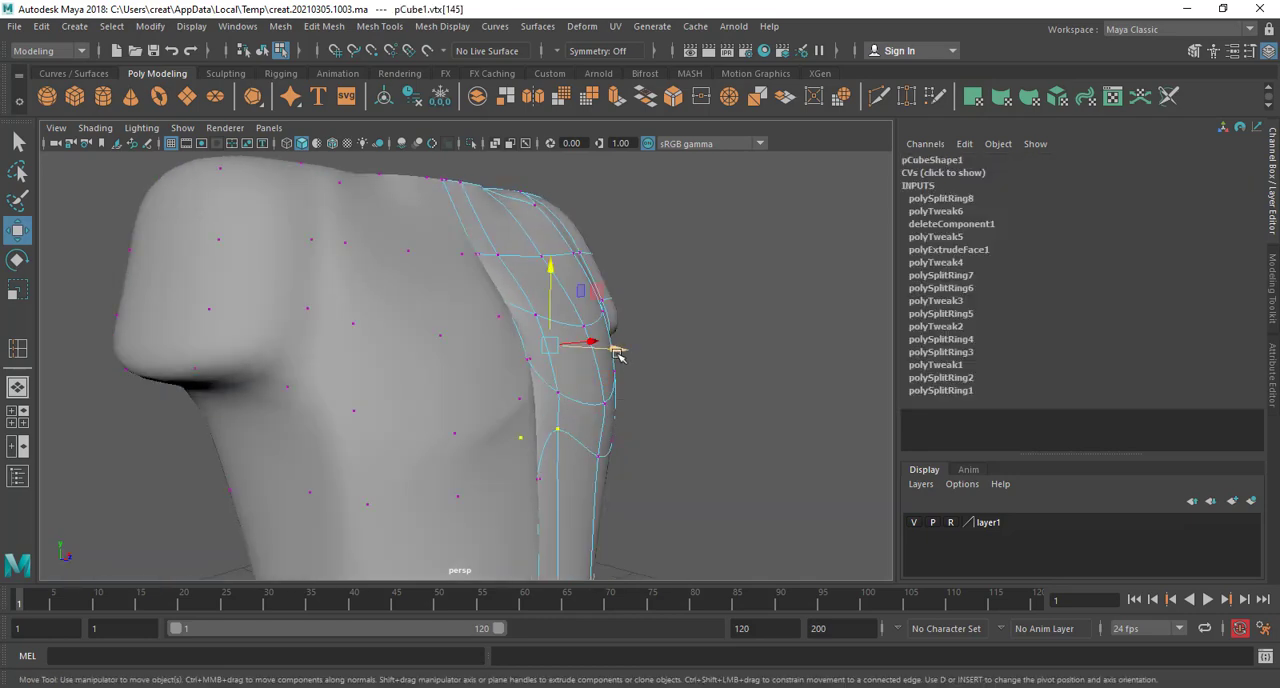
left_click_drag(618, 355, 602, 358)
left_click_drag(622, 428, 360, 403, "alt")
left_click(421, 400)
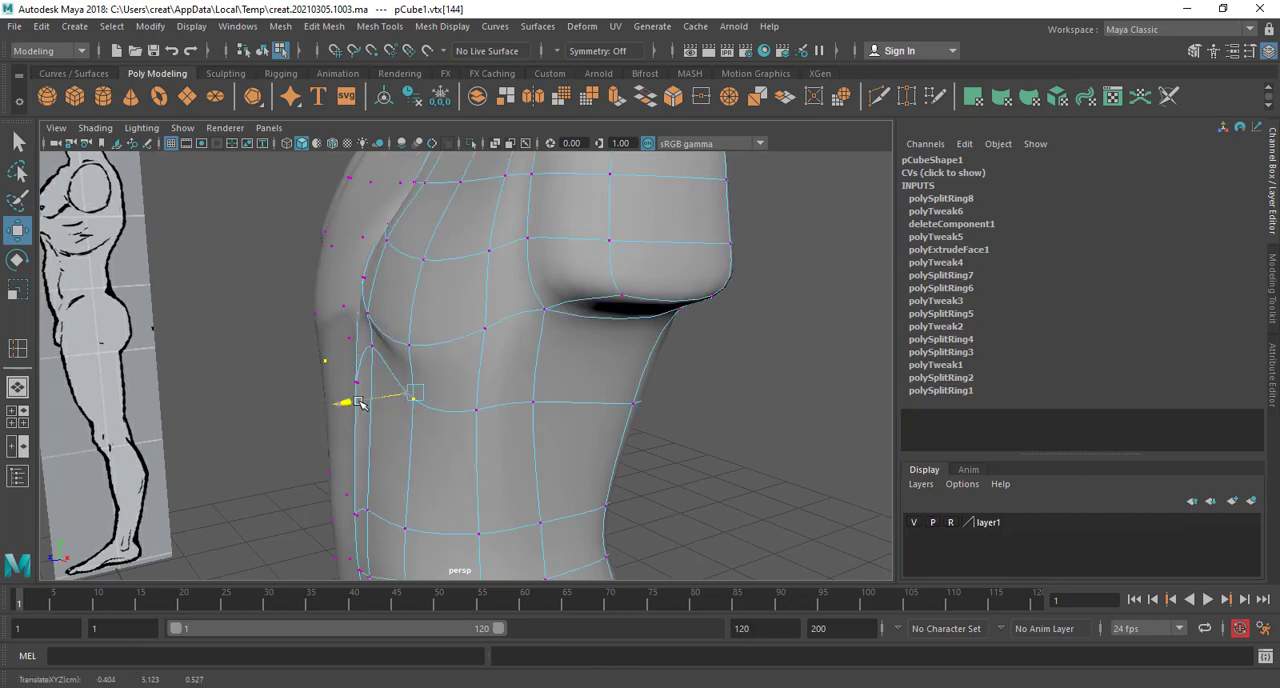
left_click(482, 412)
mouse_move(482, 412)
left_mouse_down("alt")
mouse_move(492, 478)
mouse_move(486, 430)
mouse_move(610, 408)
mouse_move(520, 374)
mouse_move(462, 399)
left_mouse_up("alt")
Adjust the height of the midline vertices and their inner neighbours beneath the sternum to even out the lower pectoral line
left_click(389, 328)
left_click_drag(389, 328, 360, 290, "alt")
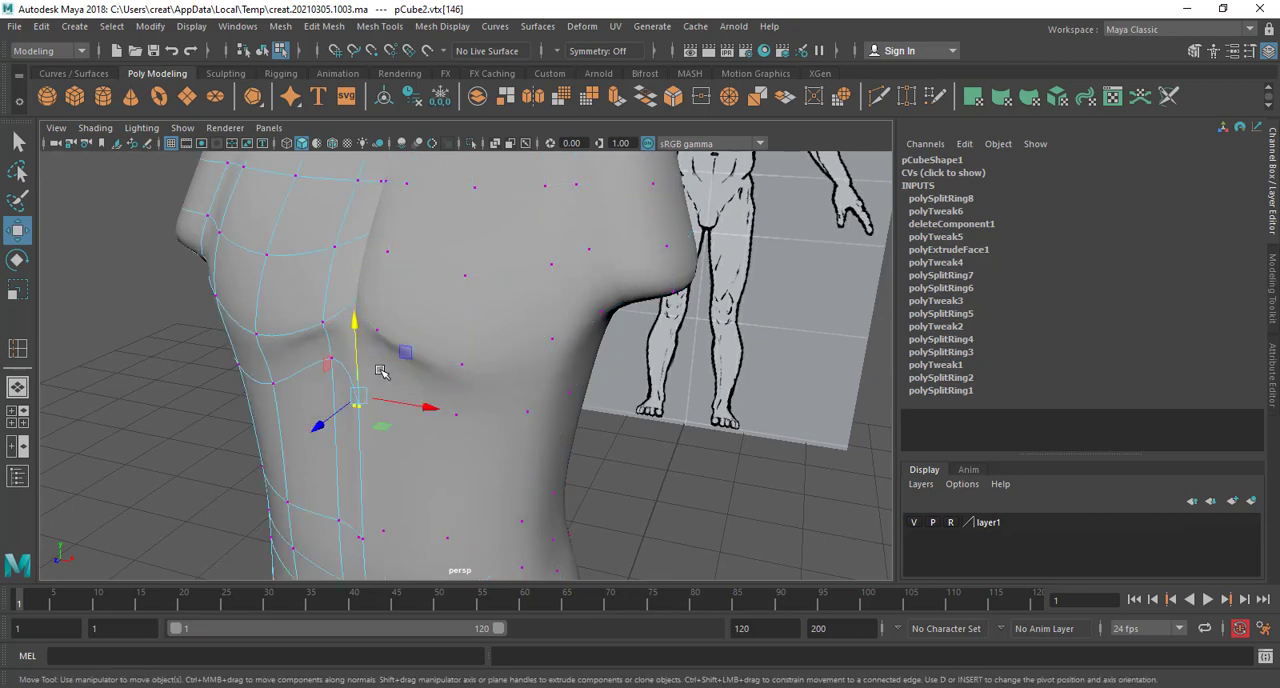
left_click_drag(373, 233, 375, 281)
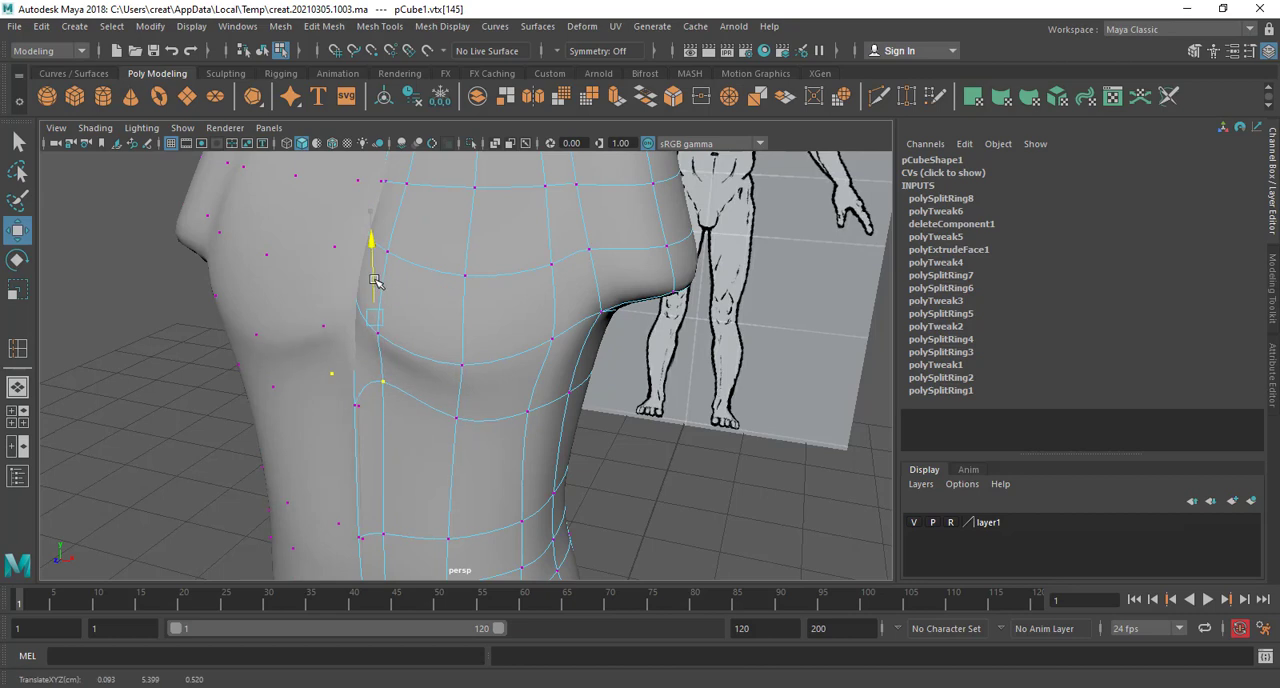
left_click_drag(480, 378, 389, 425, "alt")
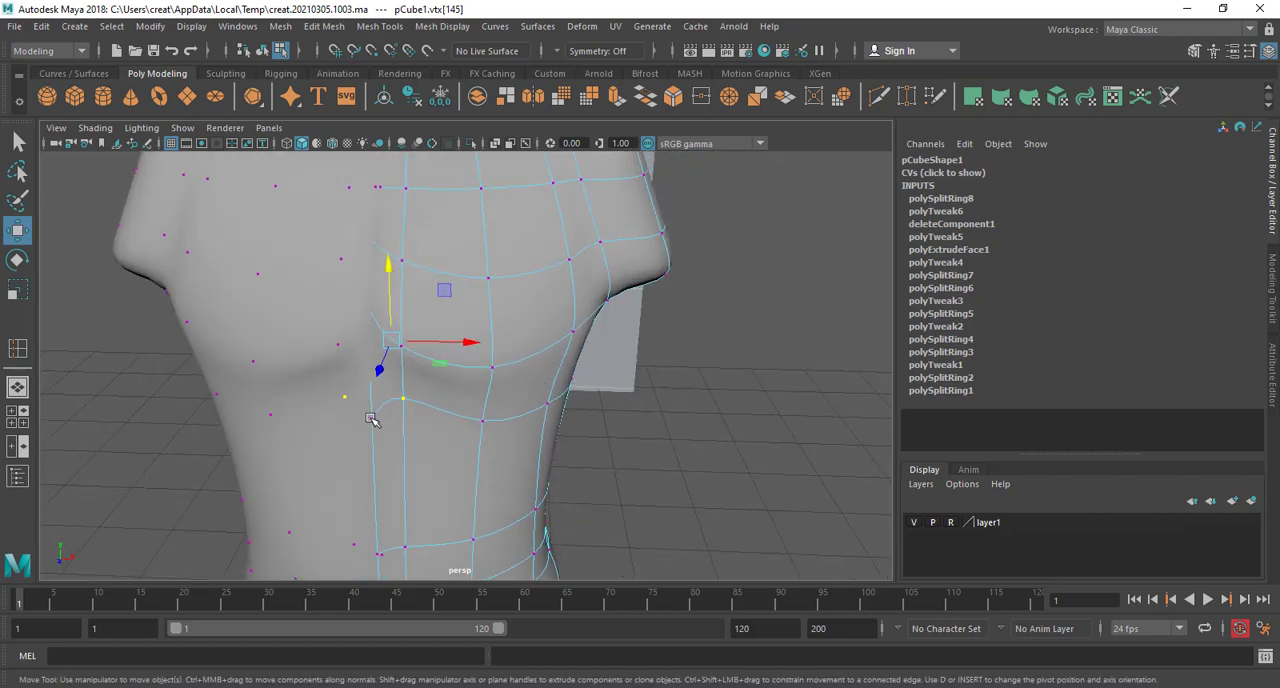
Adjust the mid upper-chest vertex between the neck opening and the pectoral to refine the chest surface
left_click_drag(368, 345, 439, 456)
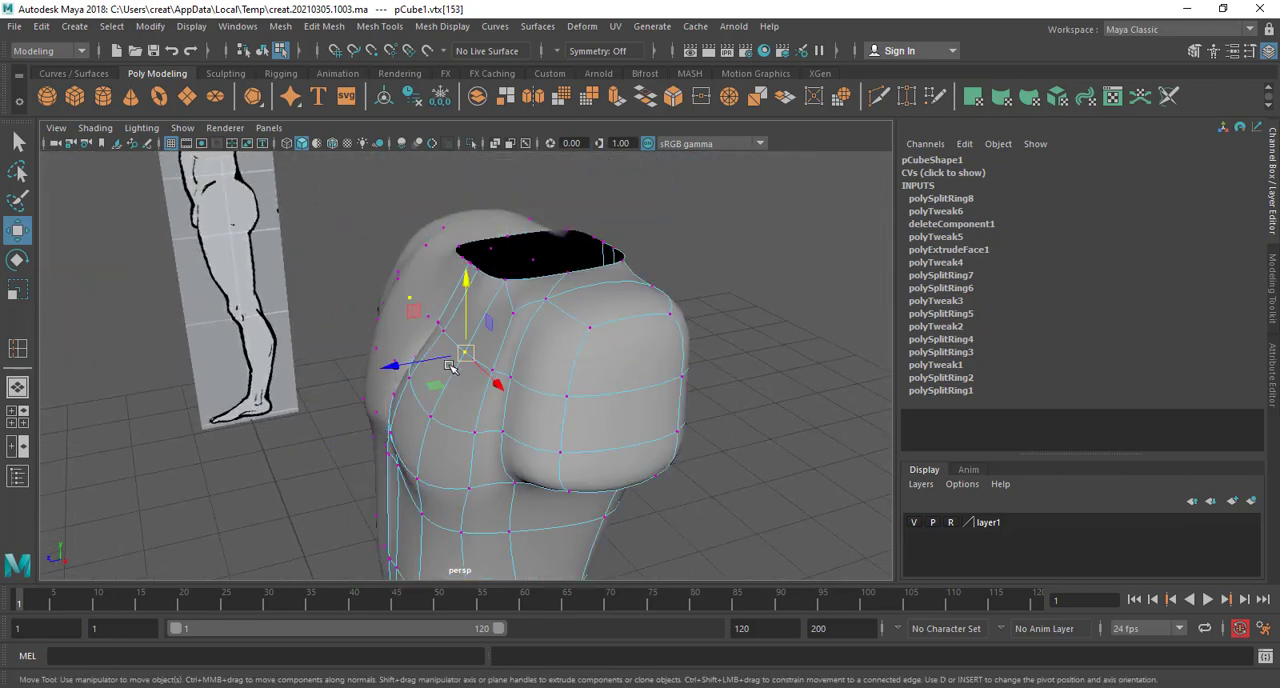
left_click_drag(450, 366, 622, 403)
left_click_drag(521, 388, 355, 437, "alt")
Move the front waist vertices in depth to flatten the lower abdomen
left_click(368, 414)
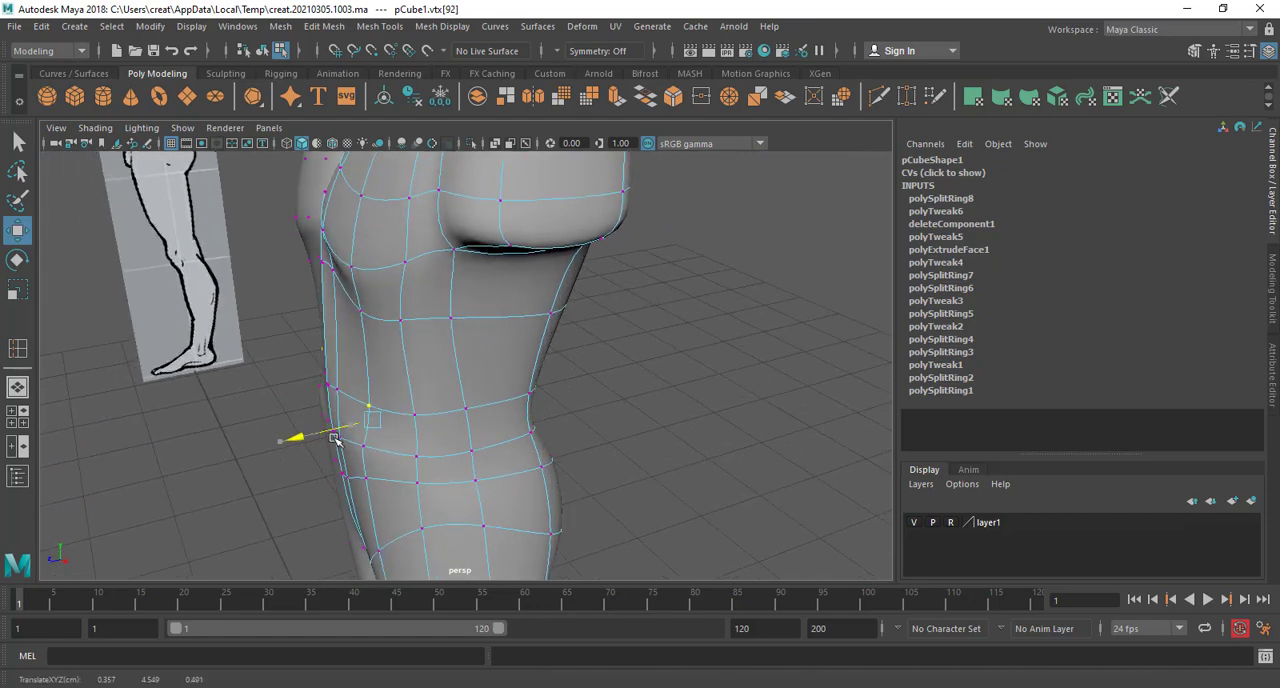
middle_click_drag(363, 436, 376, 381, "alt")
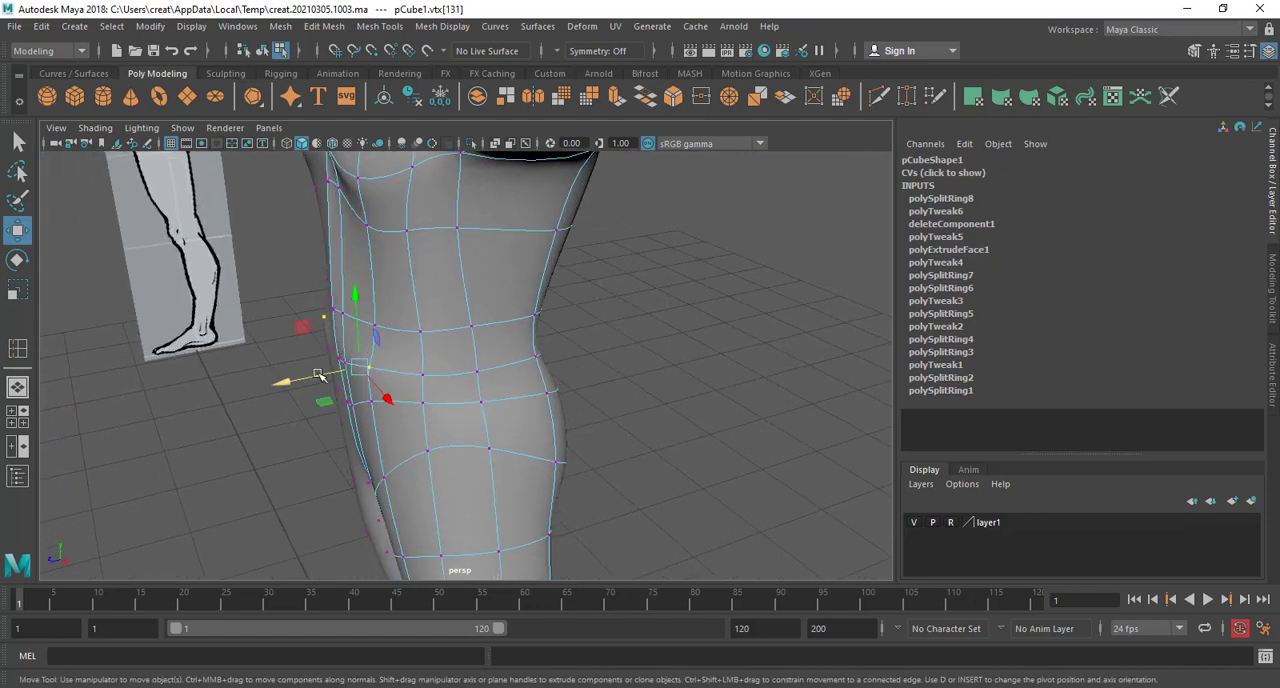
left_click_drag(378, 414, 544, 242, "alt")
Insert a horizontal edge loop around the torso between the row beneath the chest and the waist
right_click_drag(544, 242, 683, 226)
right_click_drag(558, 365, 488, 368, "shift")
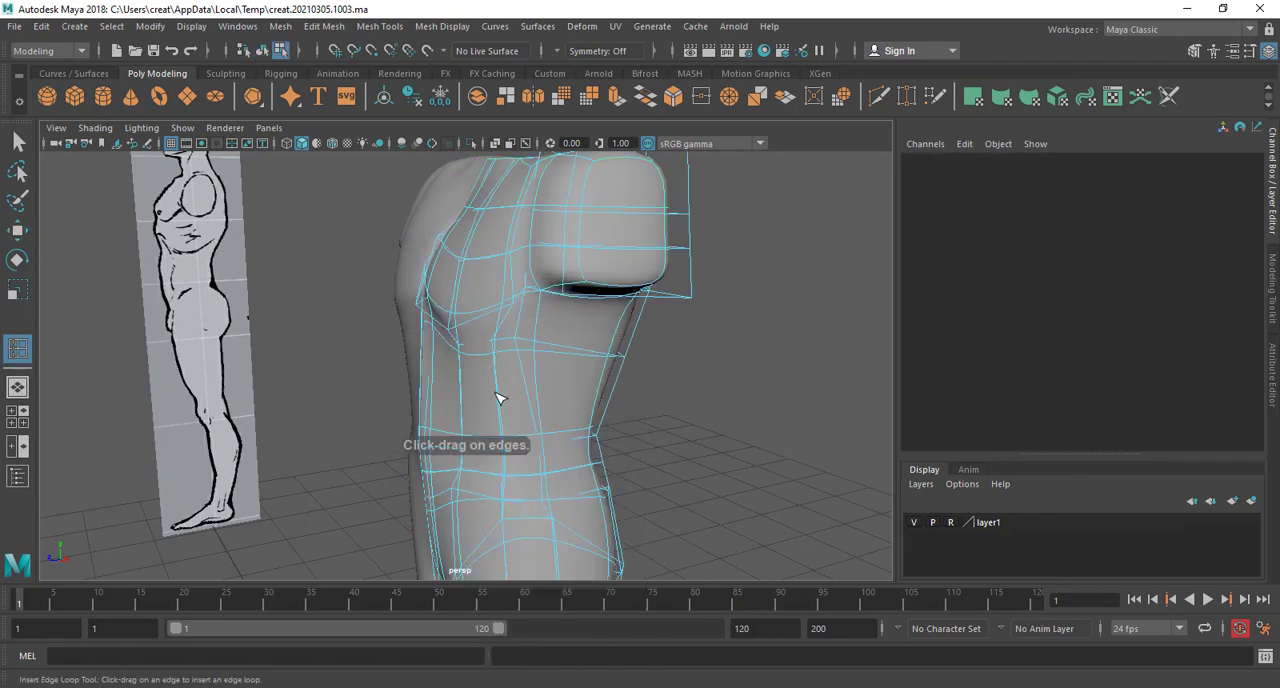
left_click_drag(500, 398, 501, 396)
left_click_drag(501, 396, 550, 430, "alt")
key("w")
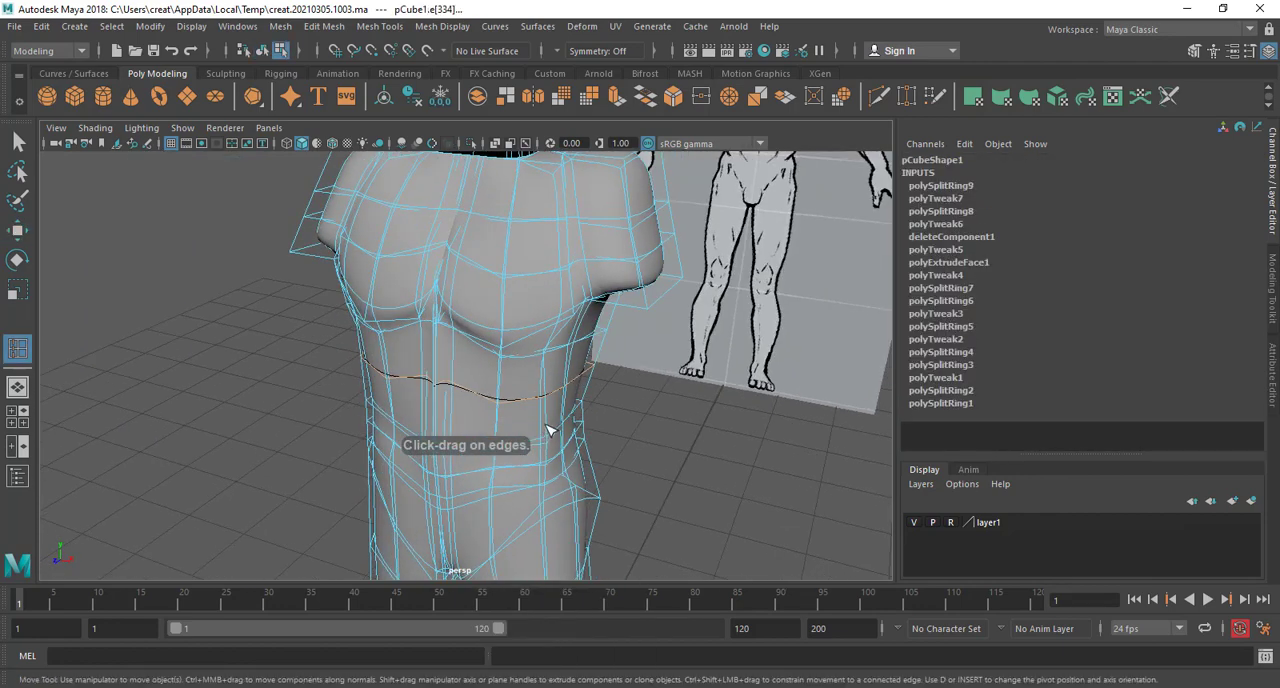
Leave component editing and examine the overall body shape in the perspective view
scroll(540, 400, "up", 4)
left_click_drag(536, 375, 537, 260, "alt")
right_click_drag(540, 263, 688, 214)
scroll(684, 300, "down", 4)
left_click_drag(684, 340, 590, 362, "alt")
left_click(684, 463)
scroll(493, 447, "down", 5)
left_click_drag(494, 448, 549, 417, "alt")
left_click(482, 421)
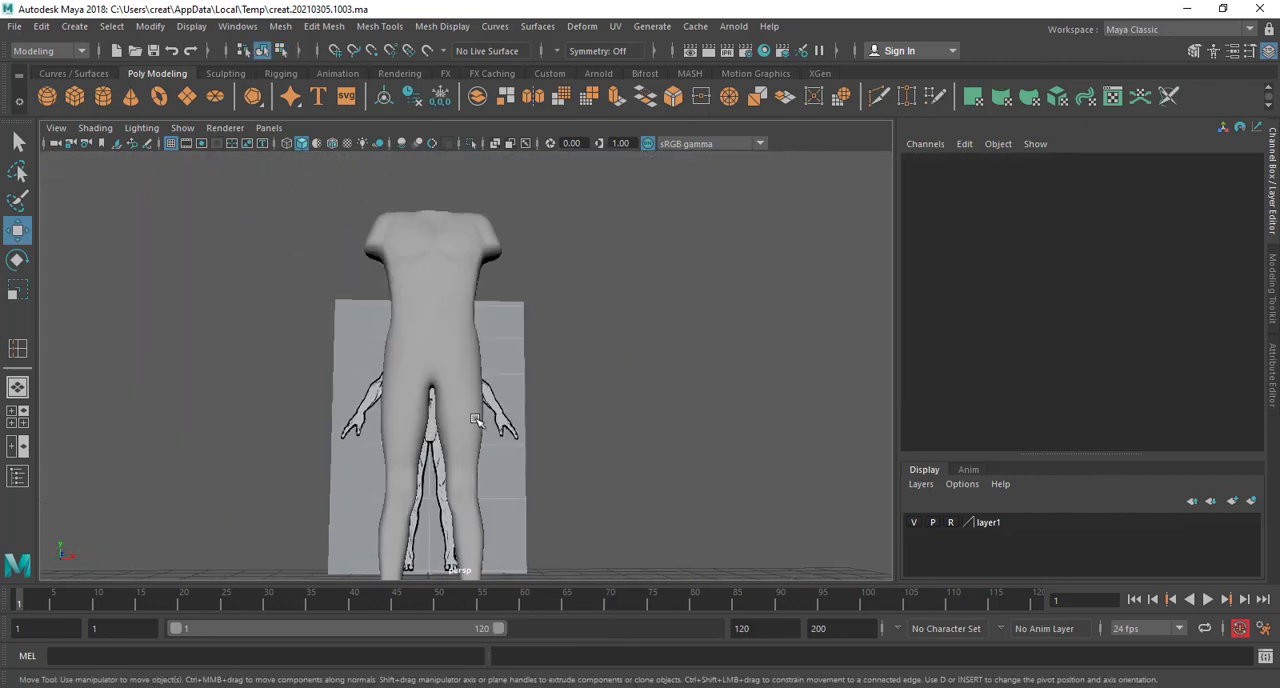
scroll(470, 350, "up", 4)
left_click_drag(474, 315, 460, 312, "alt")
Compare the half mesh's thigh, calf and torso contours with the reference in the front view
key("space")
key("space")
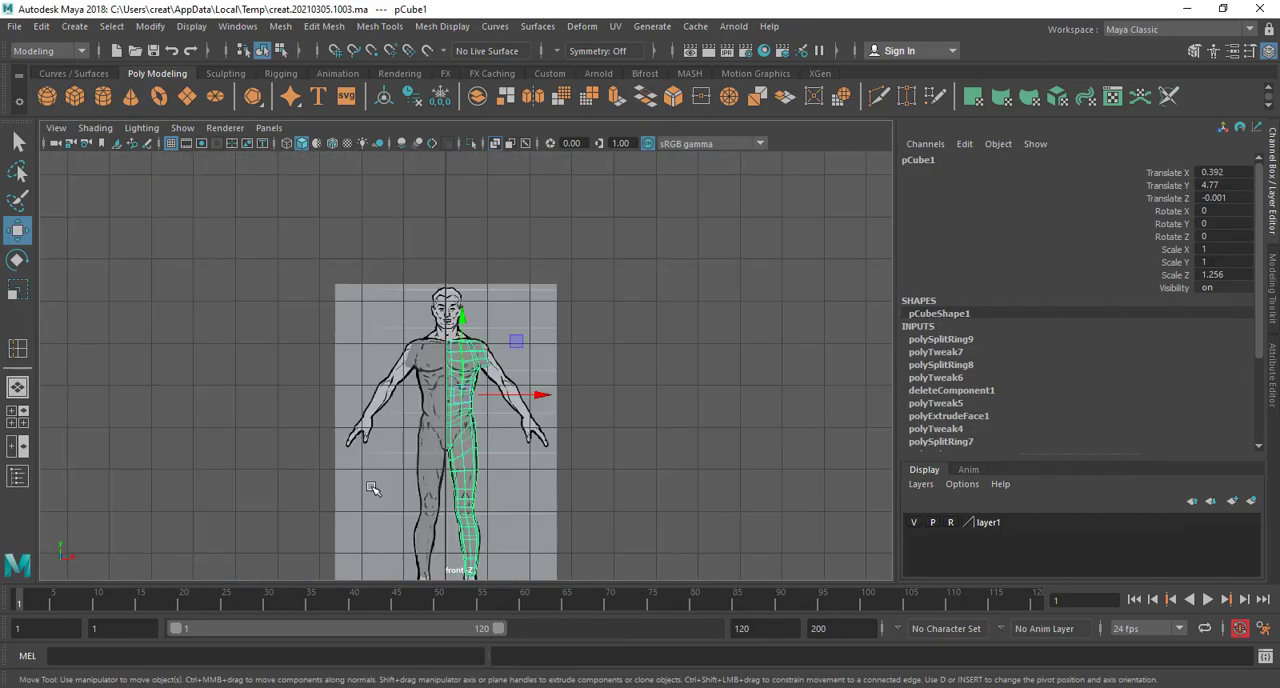
middle_click_drag(374, 491, 309, 337, "alt")
scroll(309, 337, "up", 5)
middle_click_drag(374, 243, 428, 376, "alt")
scroll(346, 397, "up", 5)
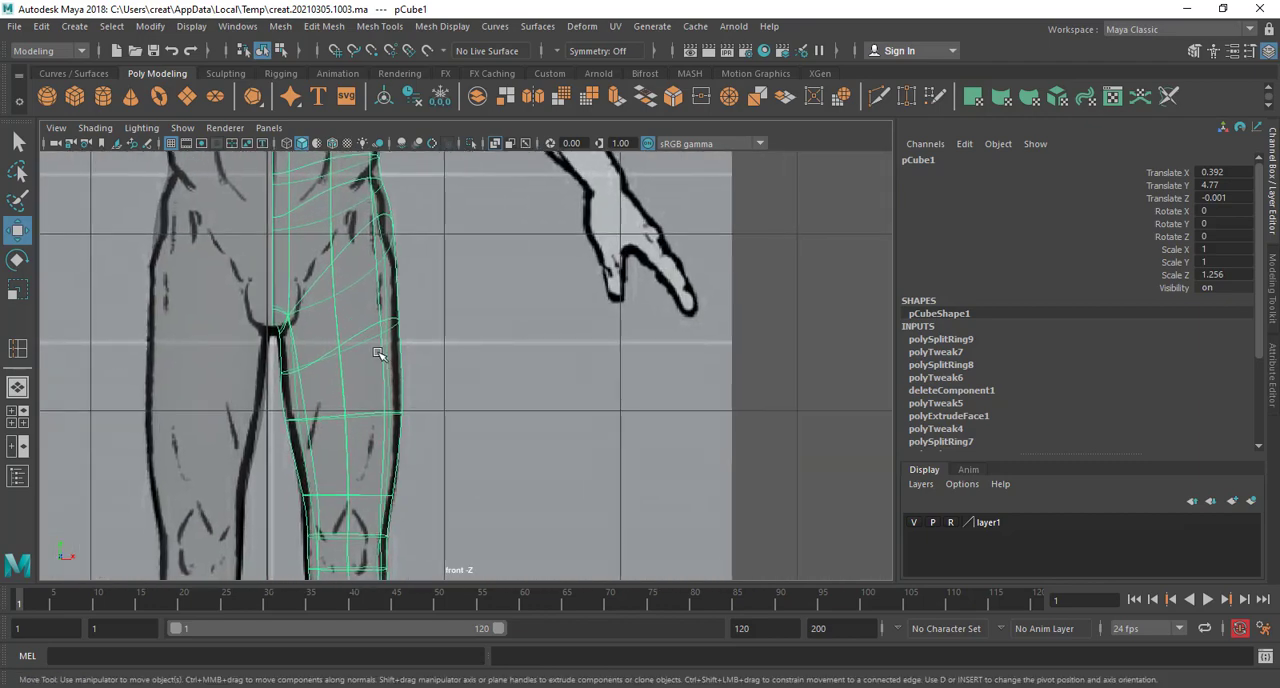
right_click_drag(377, 243, 370, 290)
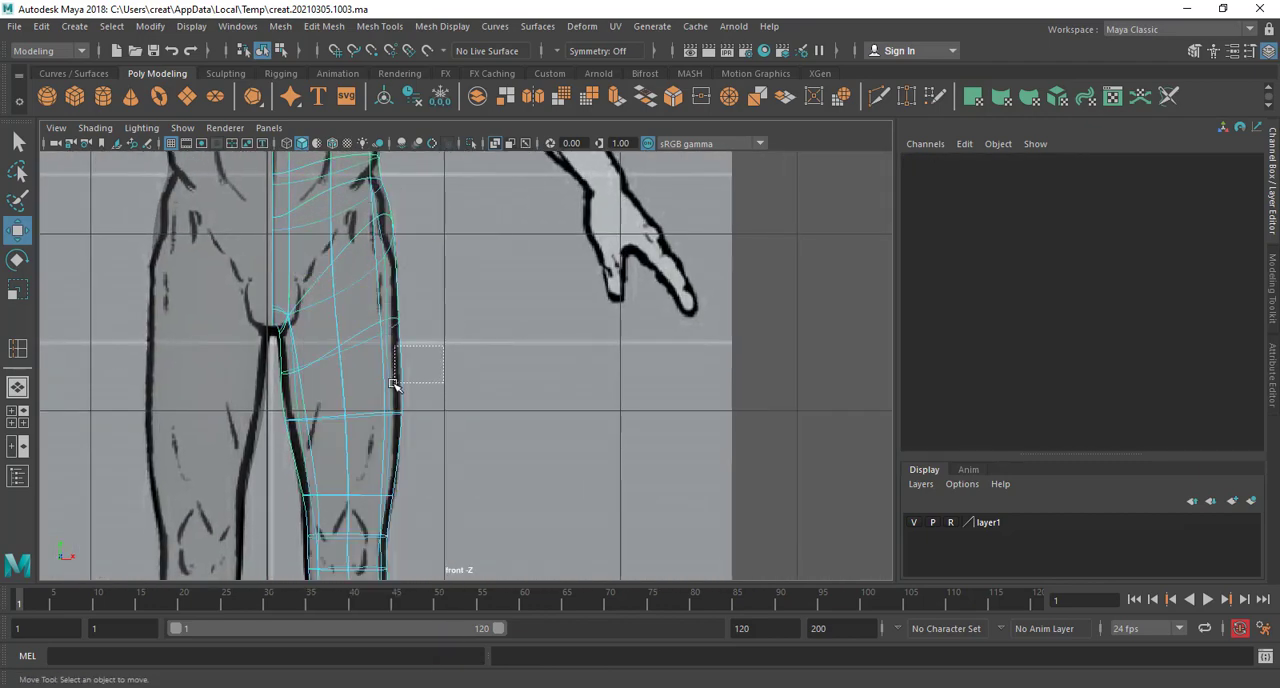
left_click_drag(393, 385, 392, 386)
left_click_drag(446, 366, 443, 367)
middle_click_drag(408, 403, 420, 185, "alt")
middle_click_drag(404, 363, 412, 229, "alt")
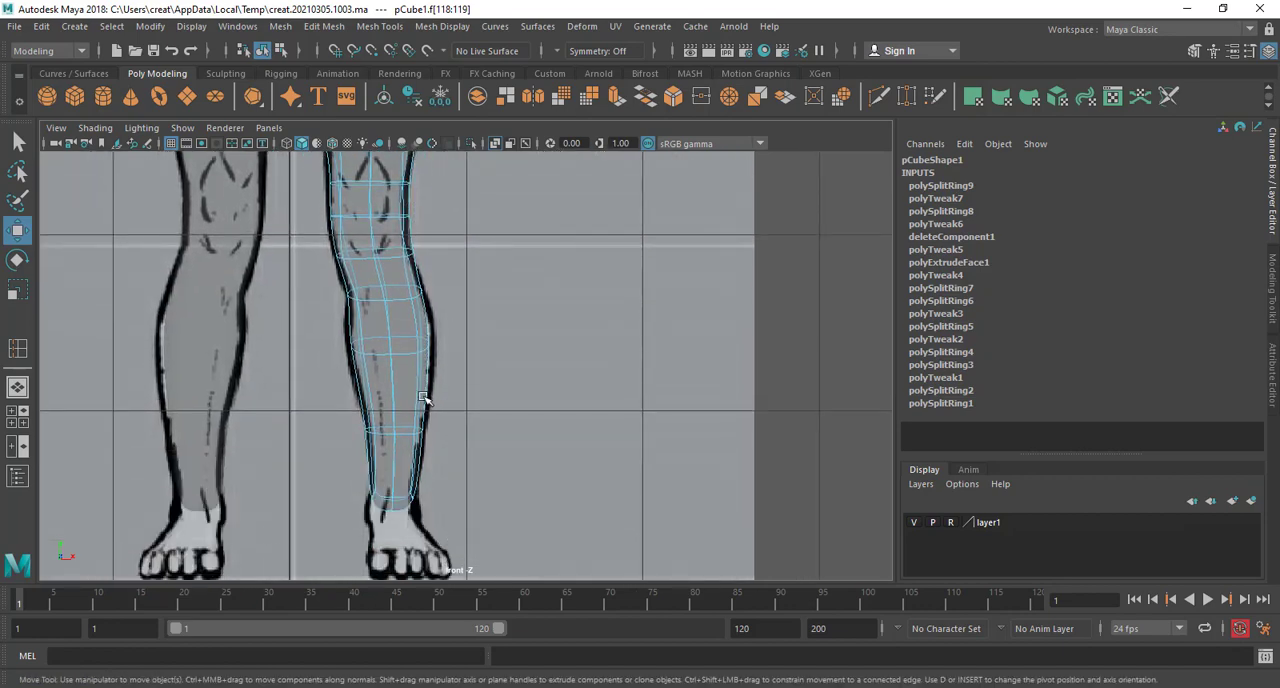
left_click_drag(474, 362, 479, 363)
middle_click_drag(422, 418, 444, 477, "alt")
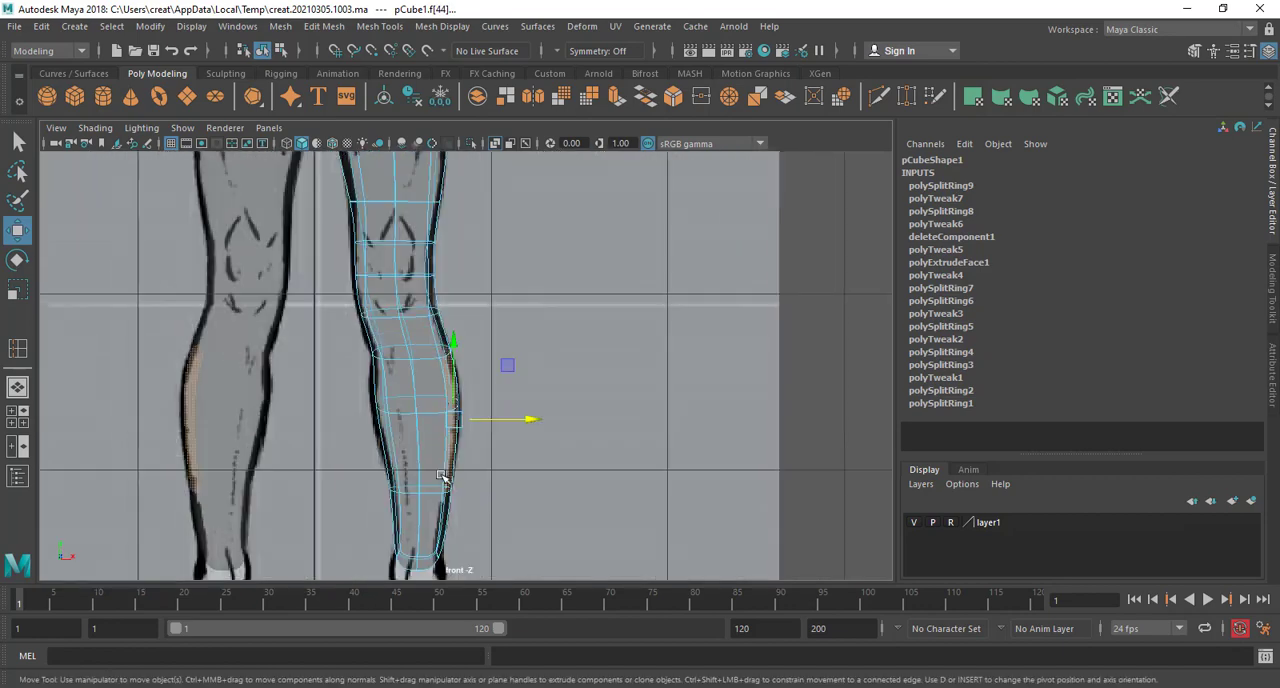
middle_click_drag(423, 302, 445, 485, "alt")
middle_click_drag(457, 315, 468, 423, "alt")
mouse_move(439, 346)
middle_mouse_down("alt")
mouse_move(446, 417)
mouse_move(351, 491)
middle_mouse_up("alt")
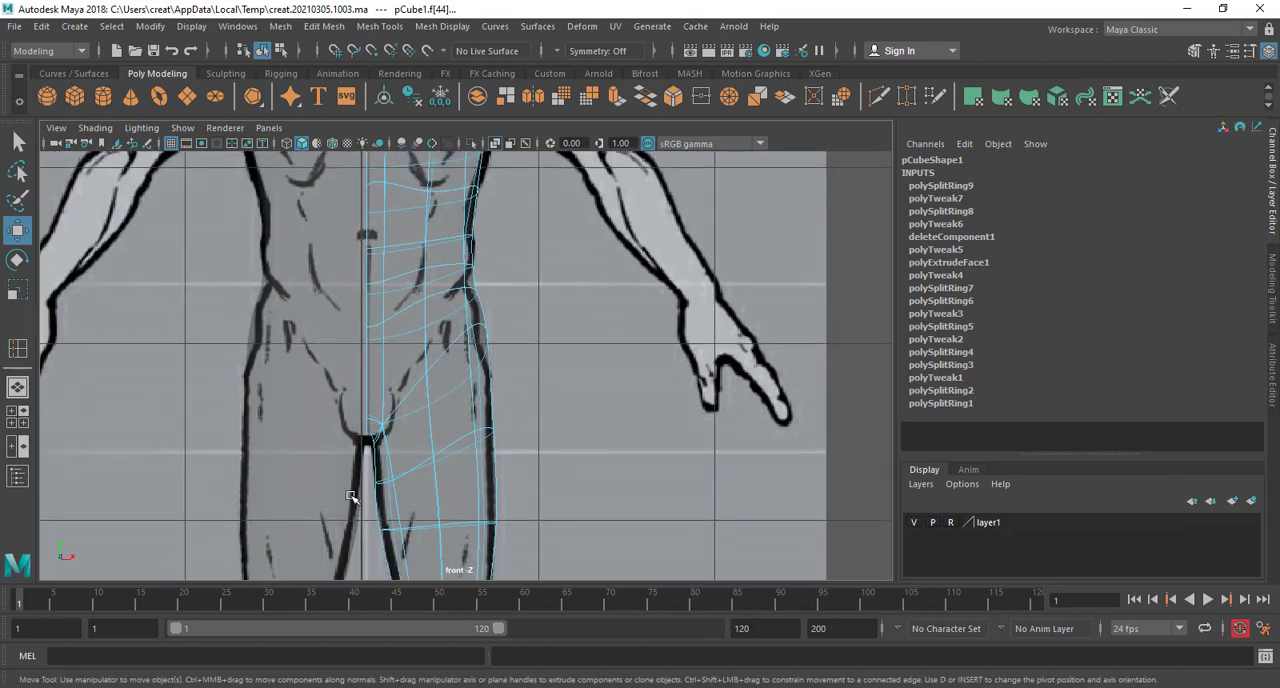
middle_click_drag(360, 280, 372, 440, "alt")
middle_click_drag(370, 330, 373, 356, "alt")
scroll(373, 356, "up", 3)
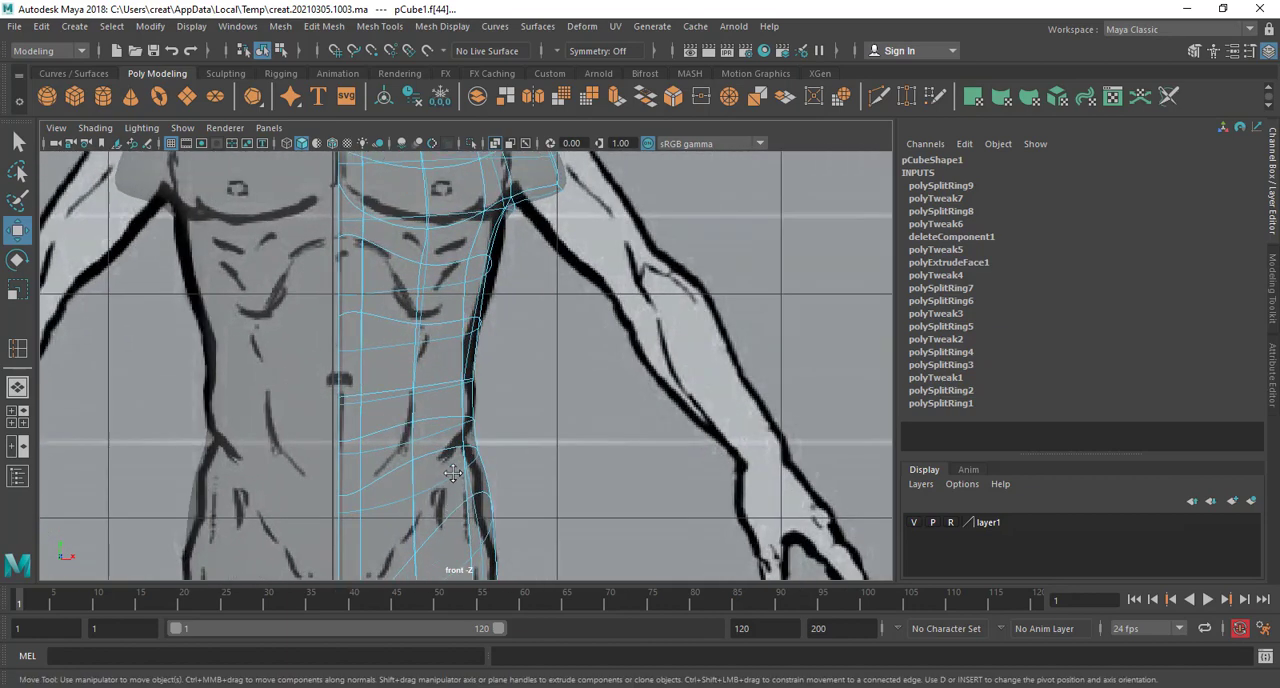
Move the outer waist, hip and upper-thigh vertices sideways to match the front reference's outline
right_click(466, 243)
left_click(396, 246)
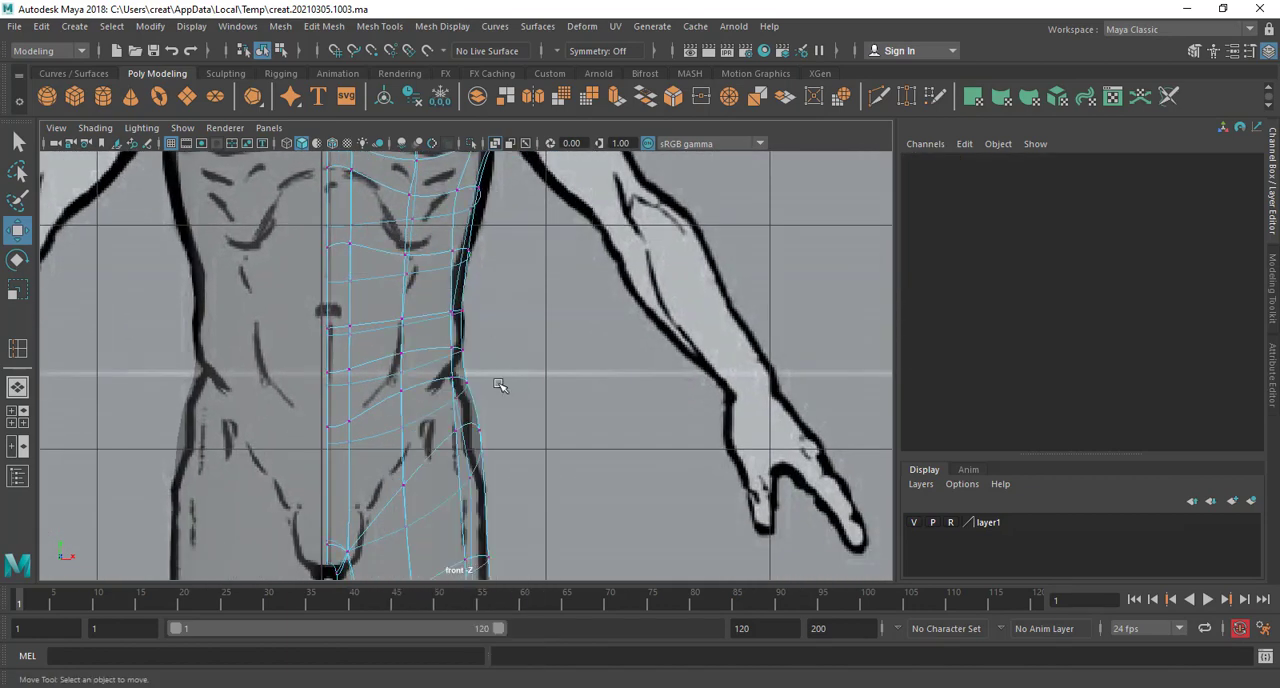
left_click_drag(461, 400, 462, 399)
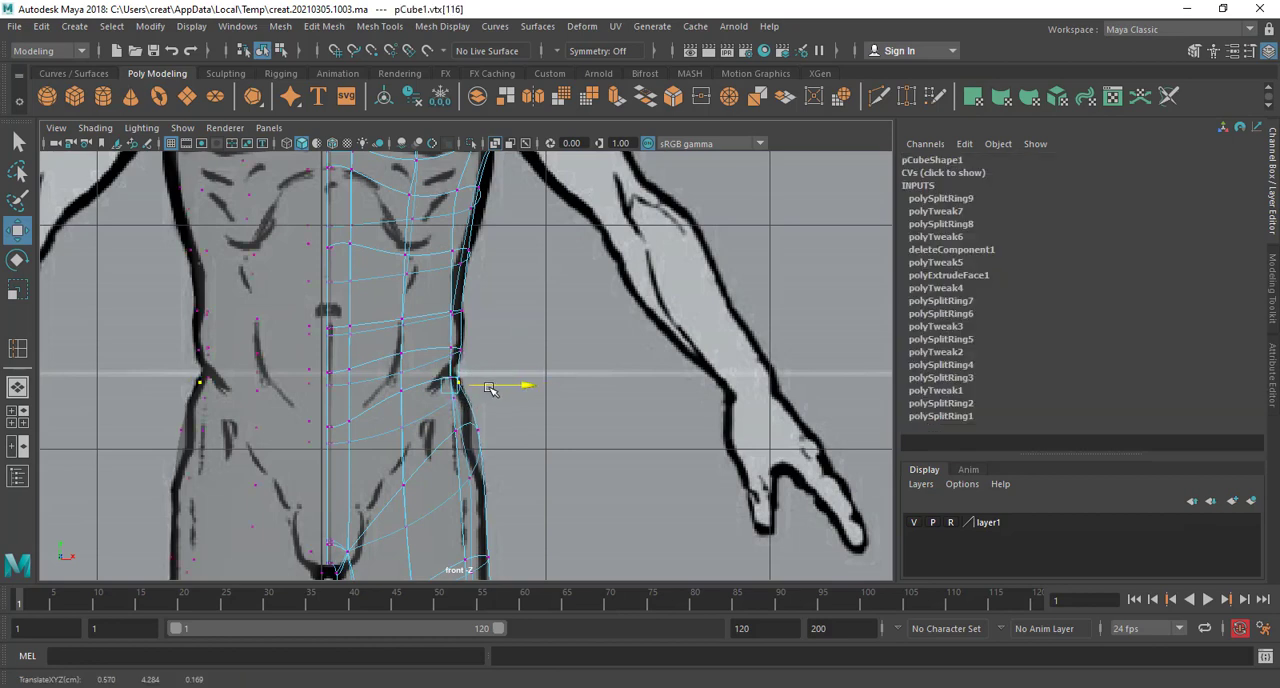
left_click(499, 426)
left_click_drag(535, 400, 520, 398)
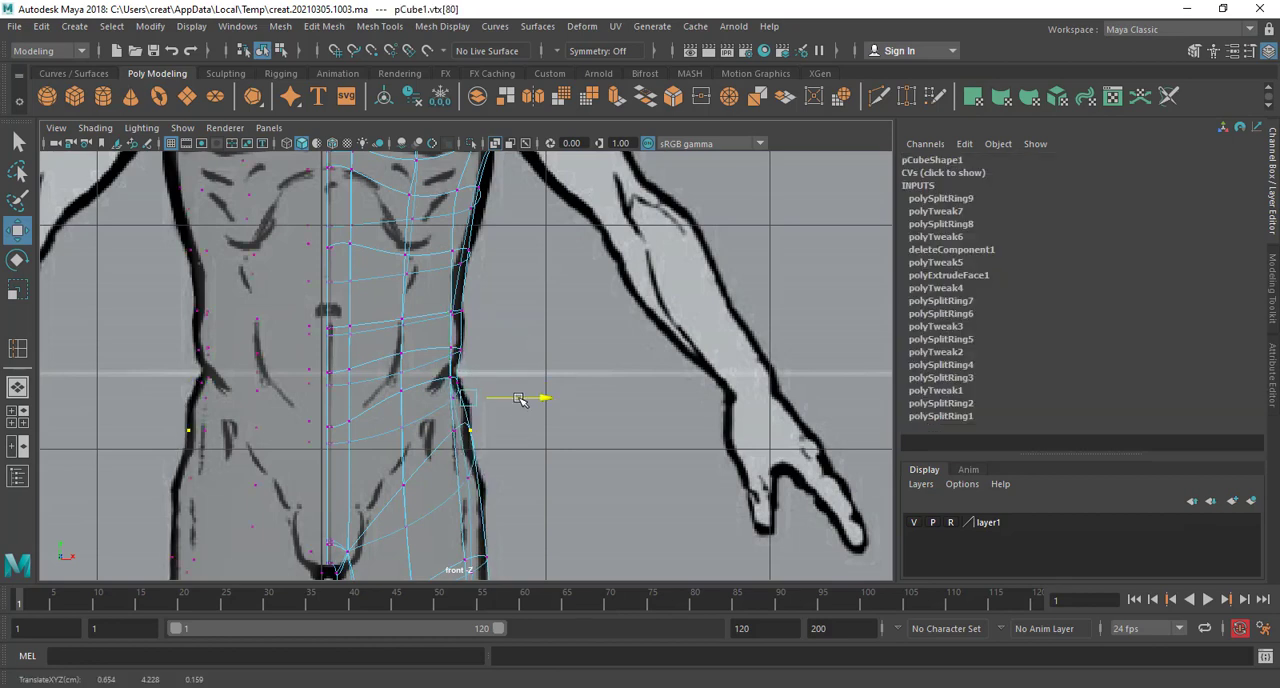
middle_click_drag(529, 456, 523, 329, "alt")
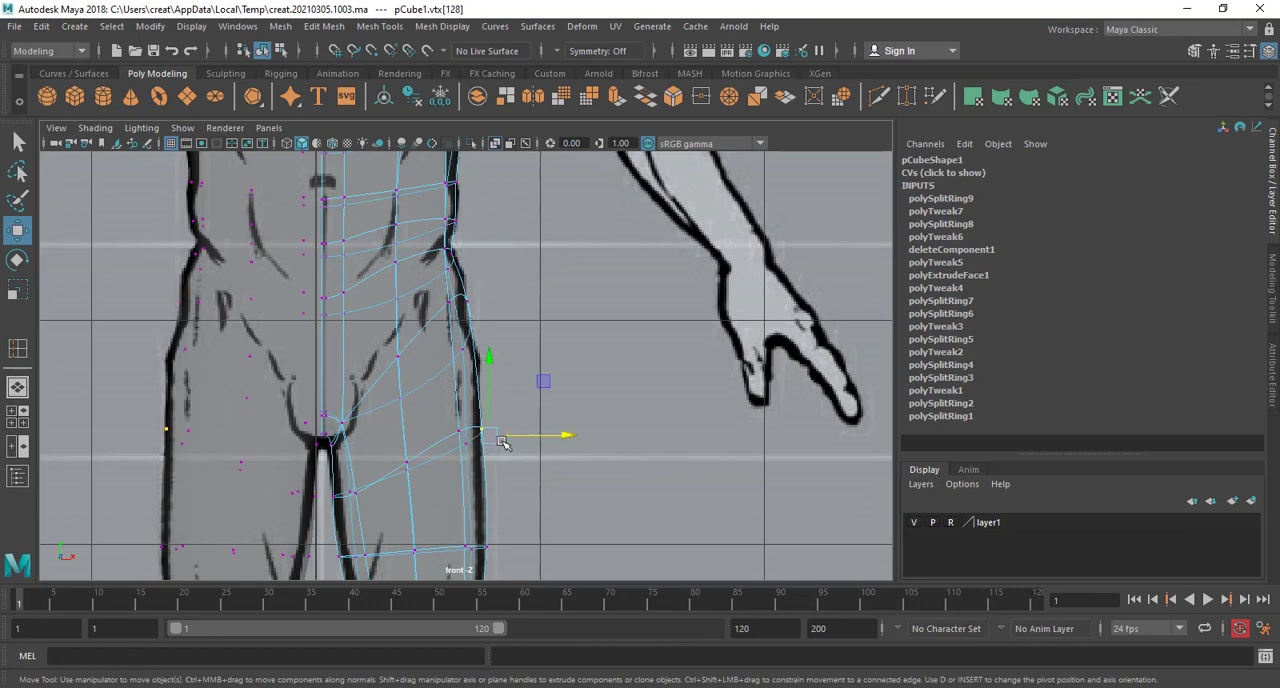
left_click_drag(503, 443, 489, 413)
Raise the shoulder stub's outer lower vertices and the armpit vertices to follow the underside of the reference's arm
middle_click_drag(467, 185, 487, 459, "alt")
middle_click_drag(545, 300, 542, 423, "alt")
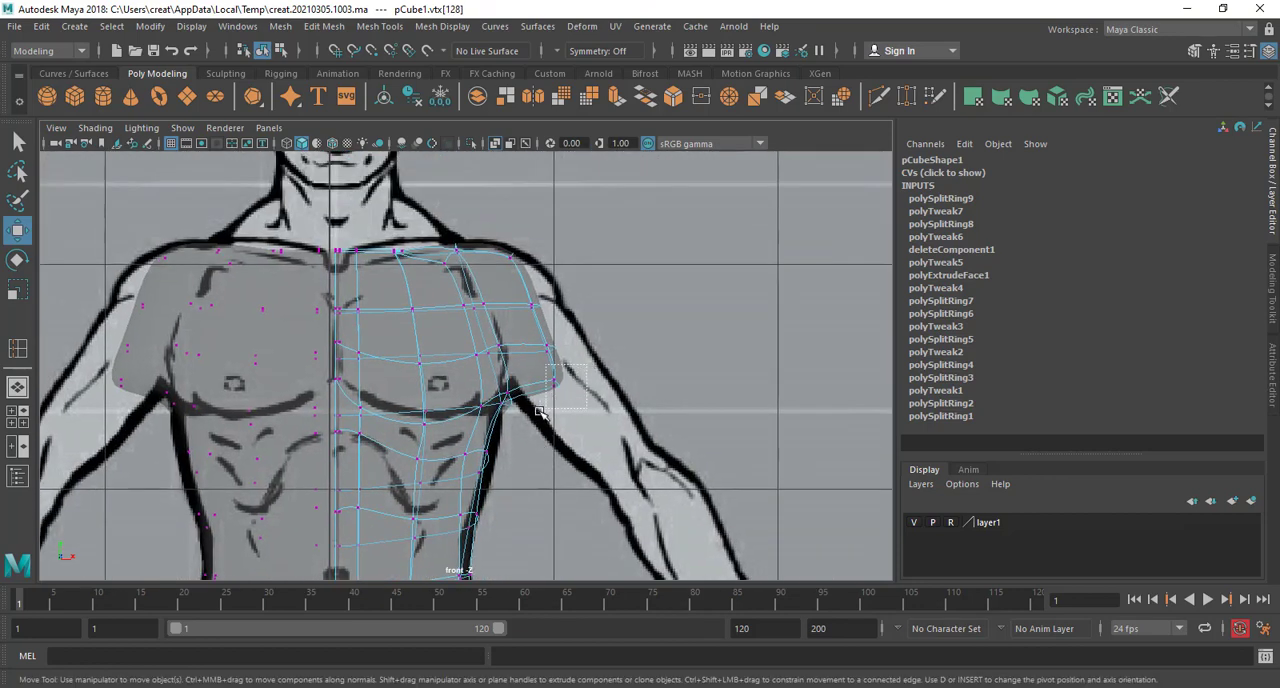
left_click_drag(568, 390, 574, 359)
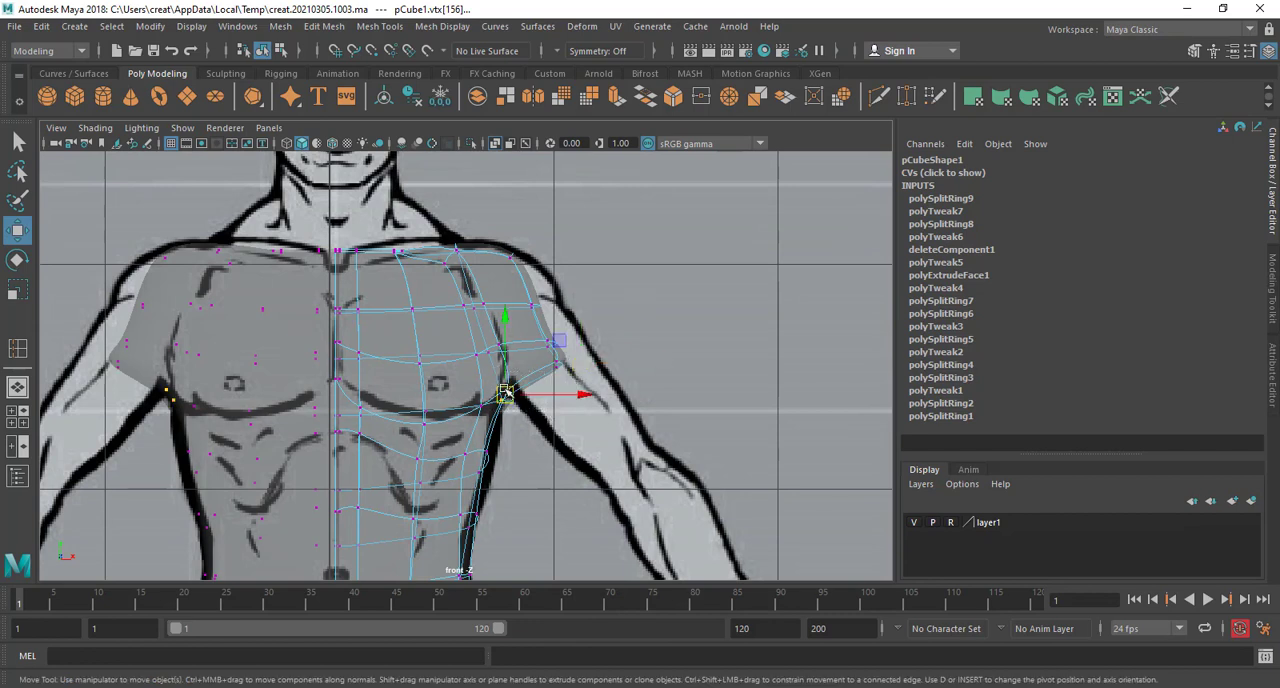
left_click_drag(505, 394, 501, 372)
Raise the top row of shoulder vertices and move the outer shoulder vertices outward to the reference's deltoid contour
middle_click_drag(526, 383, 537, 498, "alt")
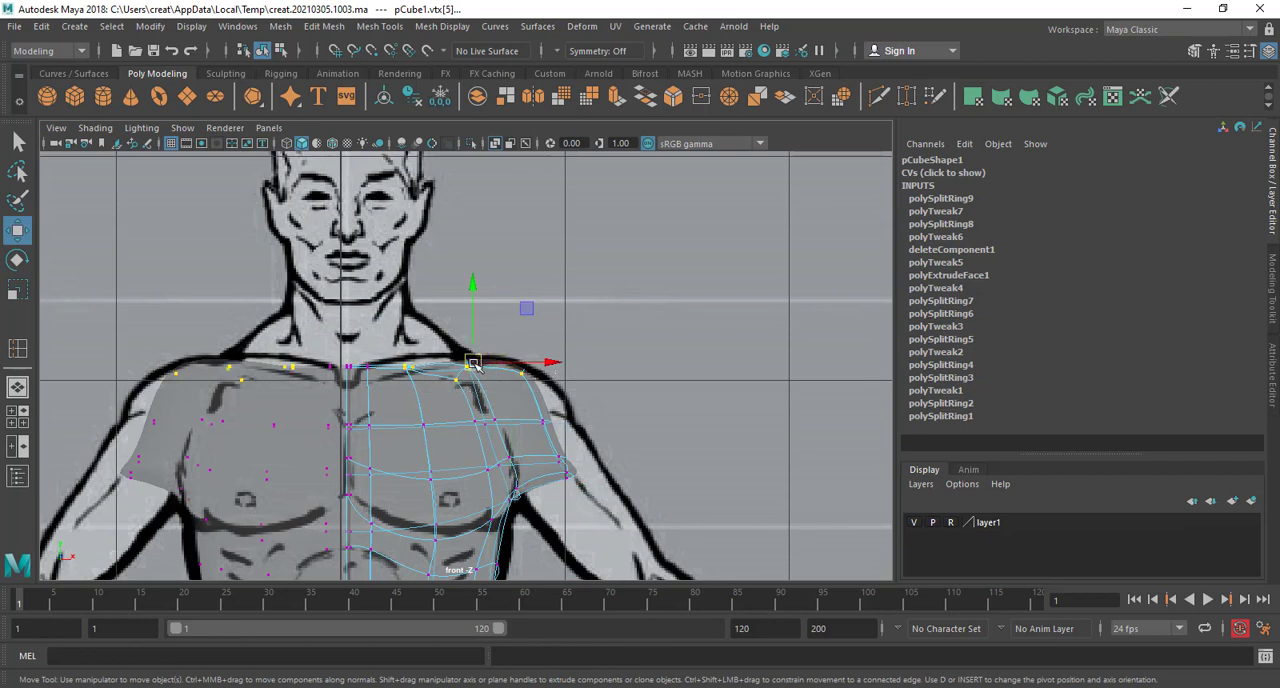
left_click_drag(474, 366, 477, 352)
left_click(546, 421)
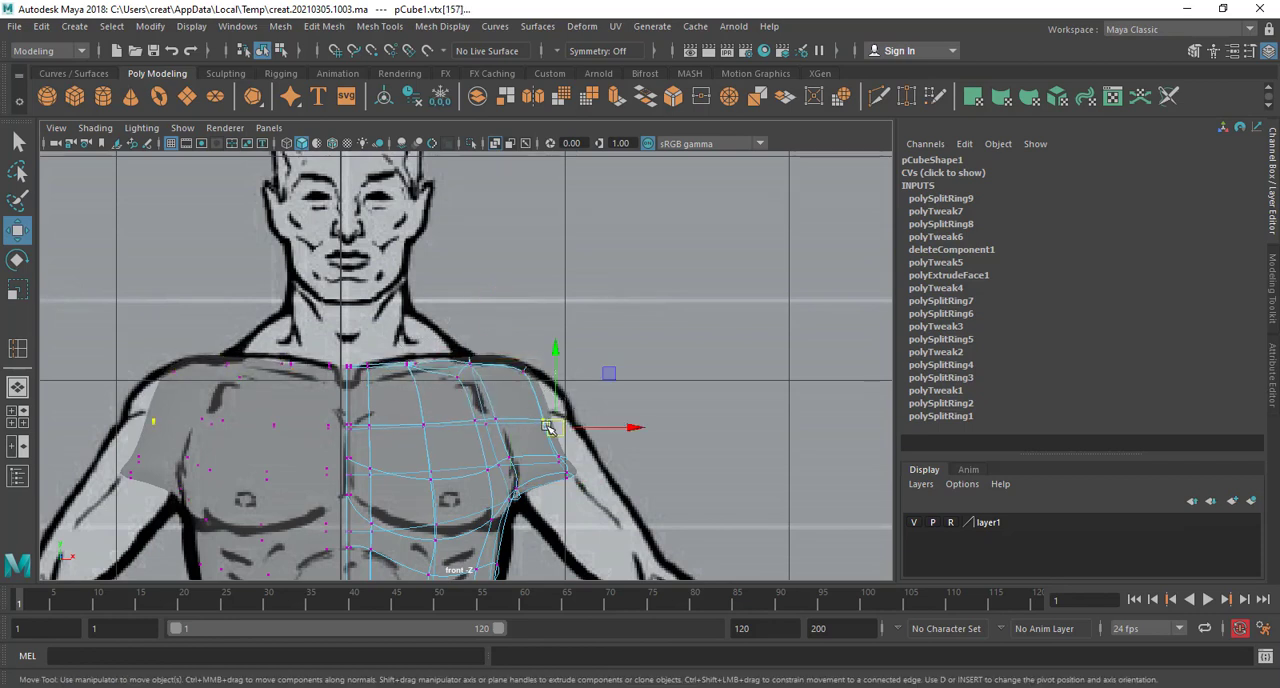
left_click_drag(552, 423, 549, 488)
left_click_drag(582, 462, 592, 450)
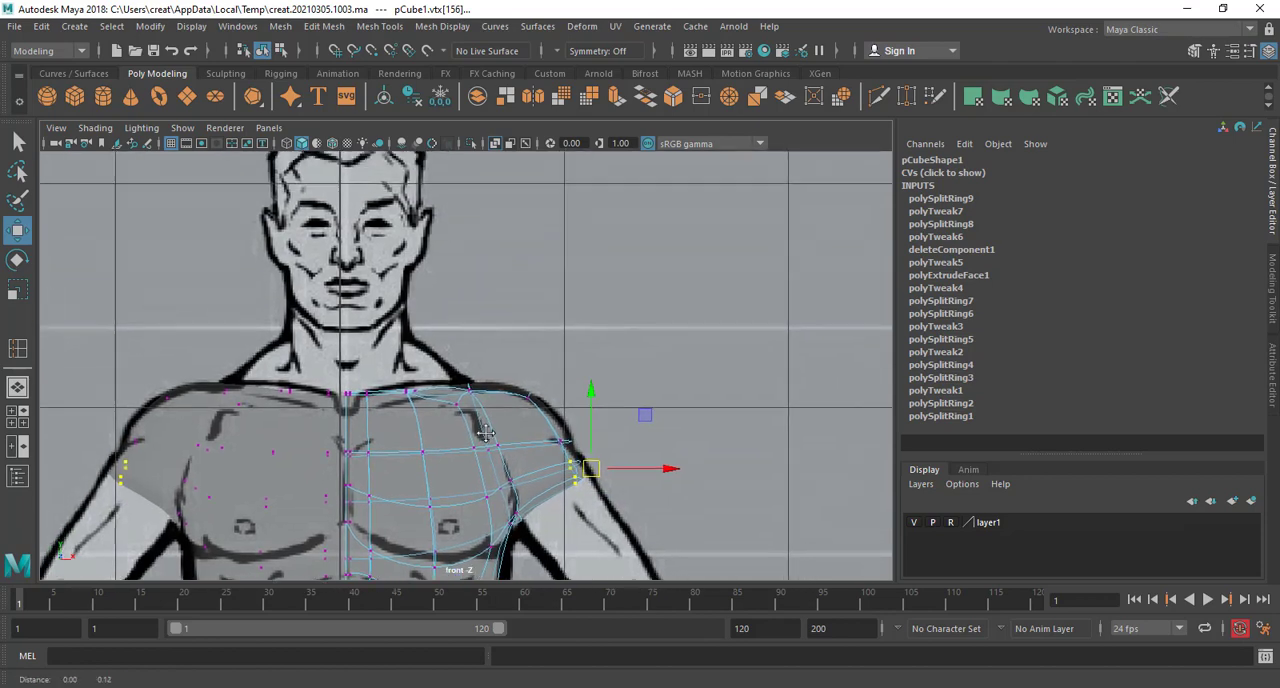
In the perspective view, move the midline vertex of the new abdominal loop in depth to shape the upper abdomen
key("space")
key("space")
left_click_drag(590, 302, 472, 420, "alt")
right_click_drag(472, 420, 520, 385, "alt")
left_click_drag(520, 385, 417, 394, "alt")
scroll(515, 432, "up", 4)
scroll(515, 432, "up", 2)
left_click(486, 446)
left_click(546, 458)
right_click_drag(378, 374, 404, 356)
left_click_drag(388, 374, 447, 402, "alt")
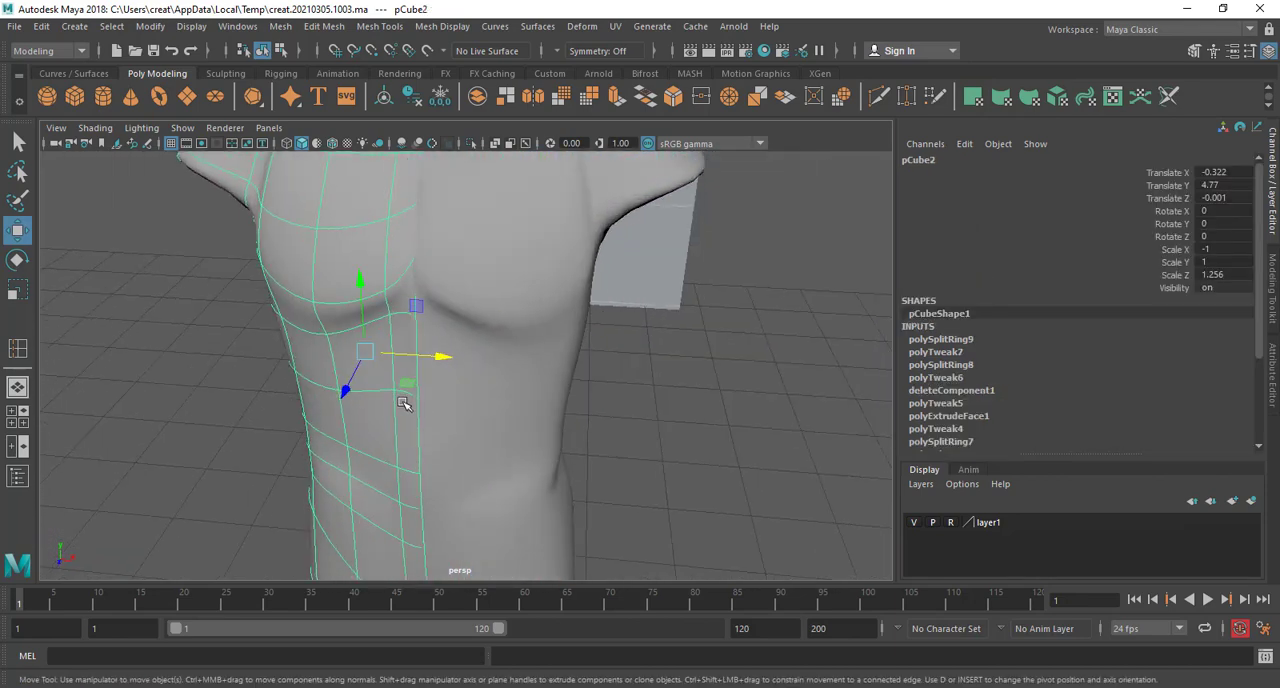
right_click_drag(404, 403, 340, 247)
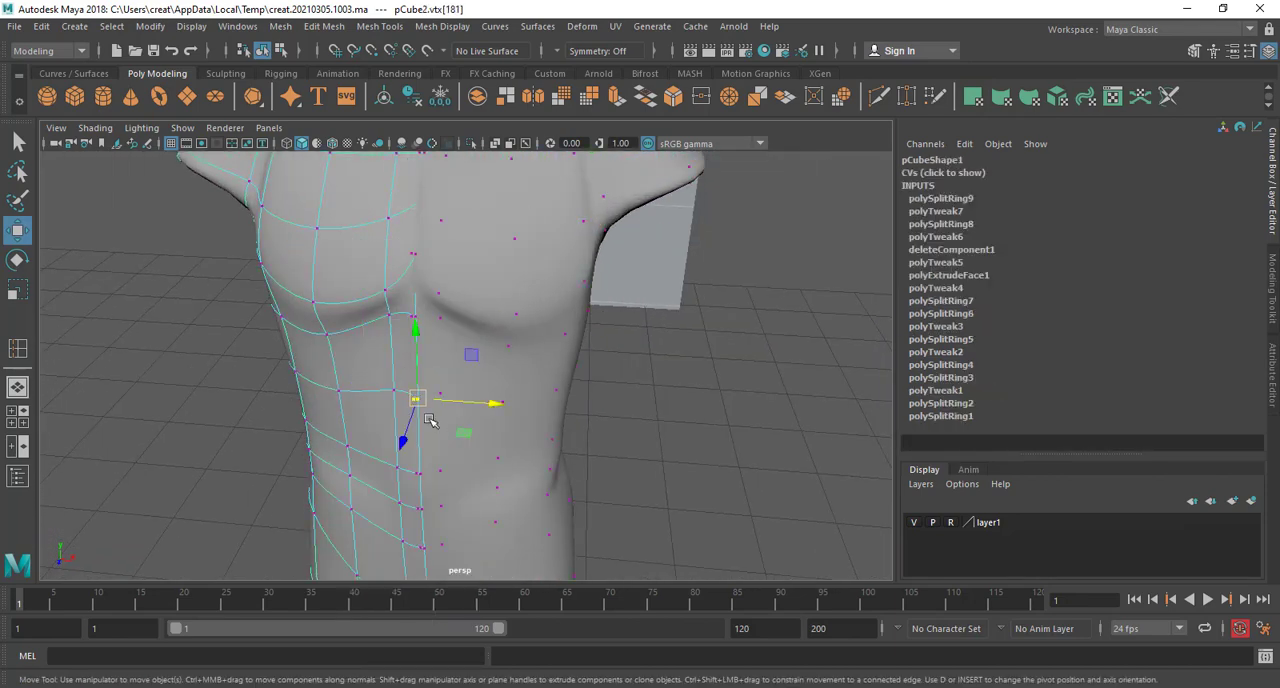
left_click_drag(429, 420, 745, 387, "alt")
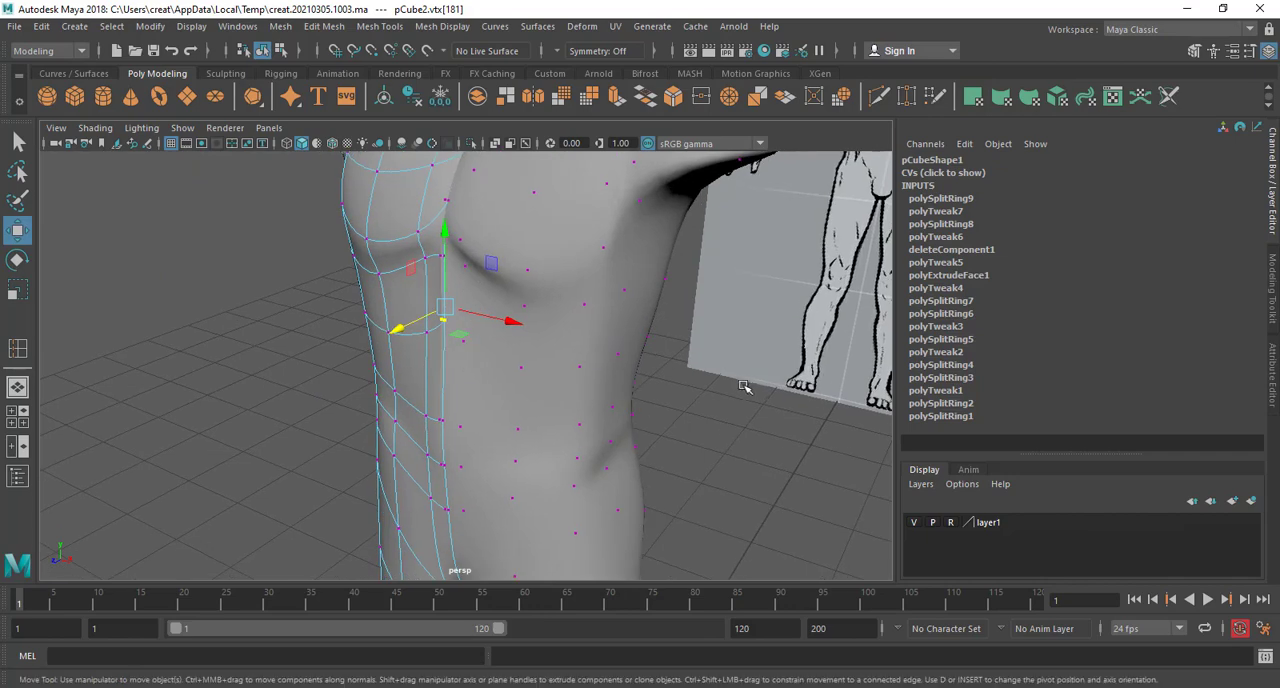
In object mode, try to move the mirrored half sideways away from the midline, and undo the move
left_click(745, 387)
left_click_drag(535, 382, 497, 326, "alt")
scroll(497, 326, "up", 4)
scroll(424, 300, "down", 1)
right_click_drag(414, 243, 490, 220)
left_click_drag(443, 331, 383, 332, "alt")
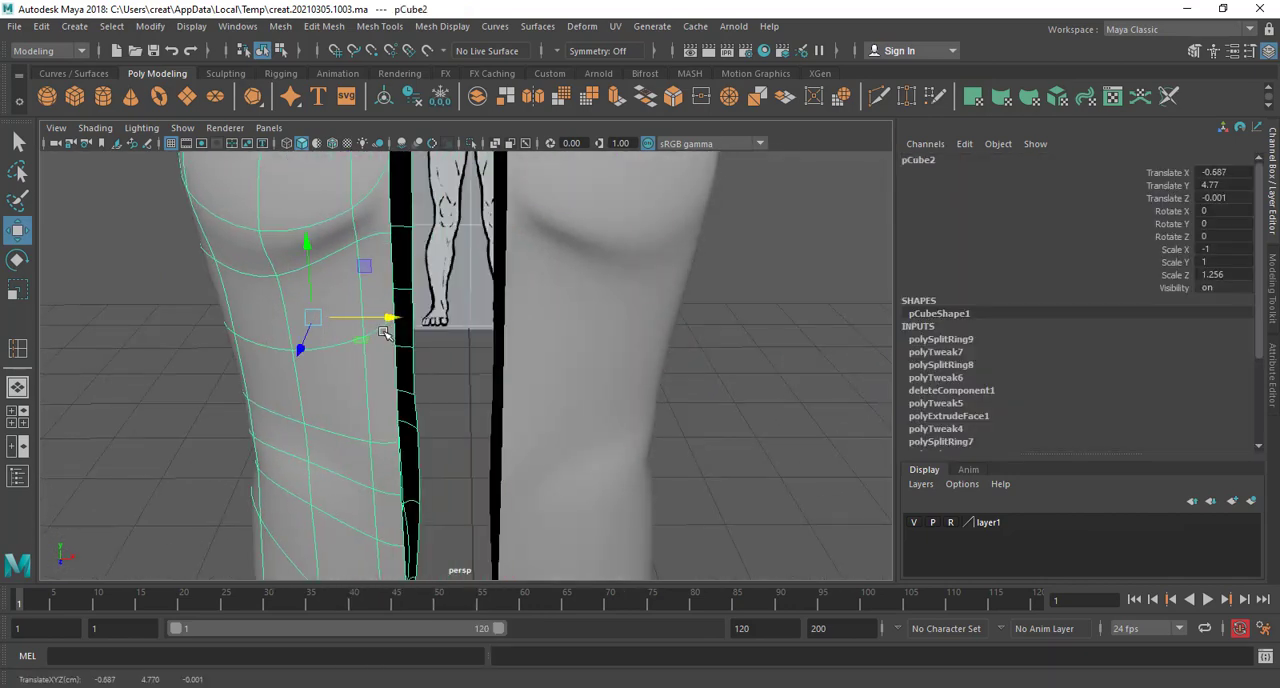
key("ctrl+z")
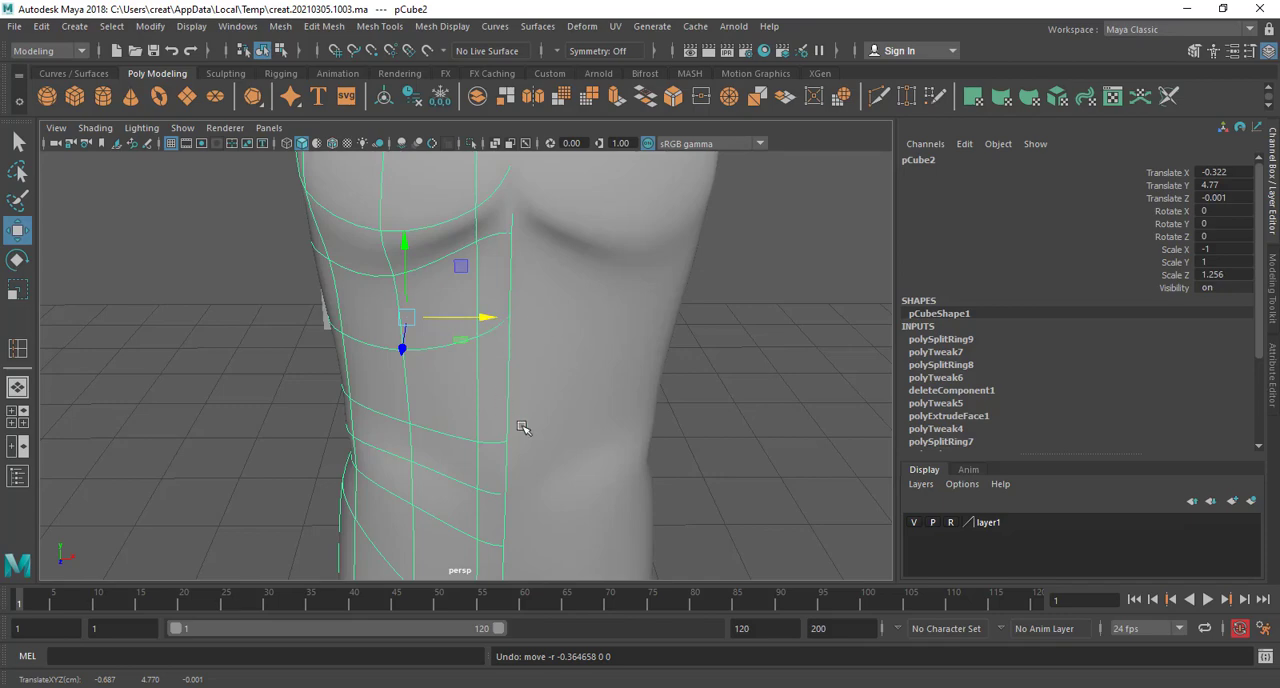
Examine the torso, hips and legs of both halves from the side and from behind
middle_click_drag(629, 382, 622, 344, "alt")
left_click_drag(622, 344, 580, 423, "alt")
left_click(580, 423)
scroll(580, 423, "down", 3)
middle_click_drag(580, 423, 587, 479, "alt")
left_click_drag(588, 480, 463, 445, "alt")
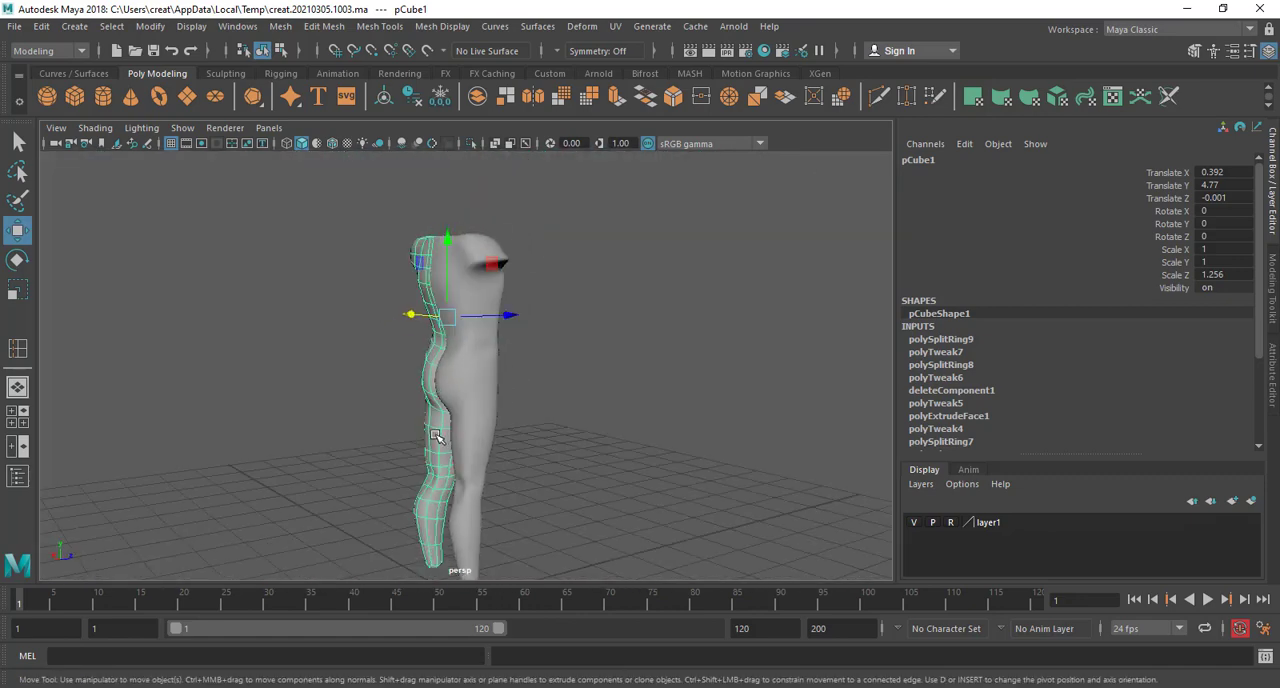
middle_click_drag(463, 445, 463, 386, "alt")
scroll(463, 386, "up", 4)
left_click_drag(463, 386, 563, 380, "alt")
Move the inner vertices on the back of the mirrored half's thigh sideways to refine the inner thigh contour
left_click(564, 374)
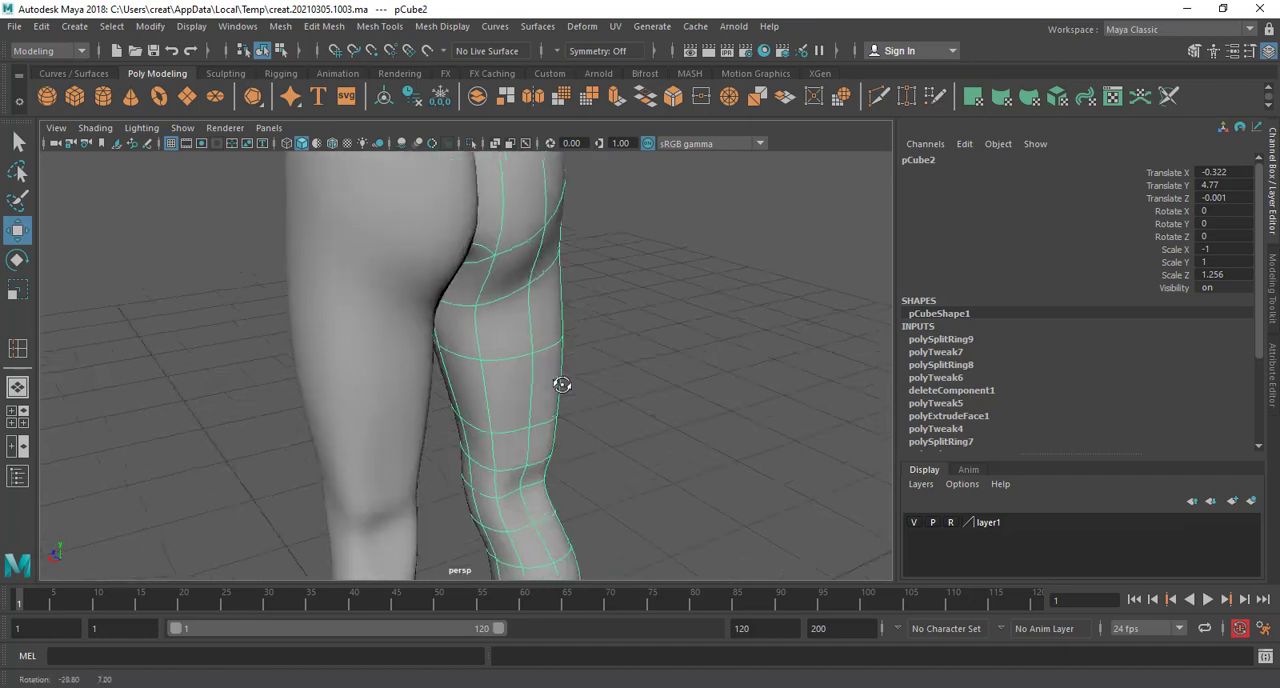
right_click_drag(534, 334, 500, 308)
left_click(538, 357)
left_click_drag(538, 357, 586, 408, "alt")
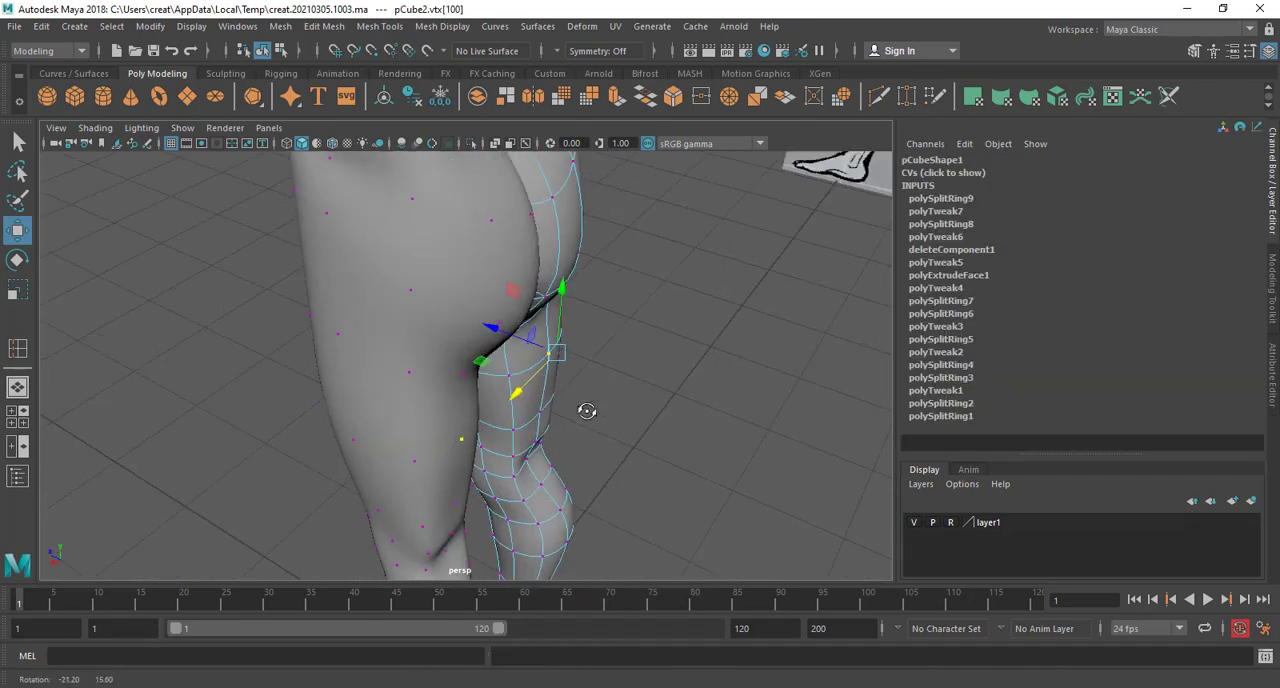
left_click_drag(523, 331, 559, 334)
left_click(548, 379)
scroll(552, 376, "up", 4)
left_click(517, 378)
scroll(525, 338, "up", 4)
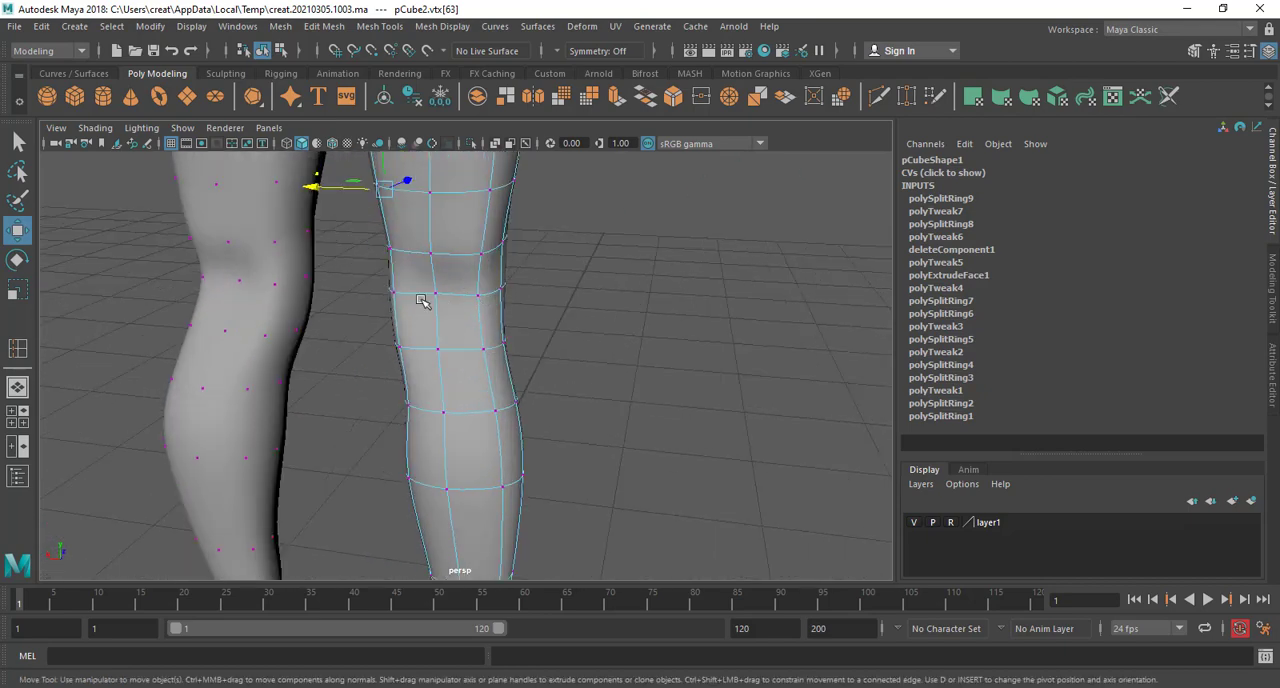
Move the inner vertices on the back of the mirrored half's calf sideways to round the calf below the knee
left_click_drag(347, 290, 455, 329, "alt")
scroll(455, 329, "up", 3)
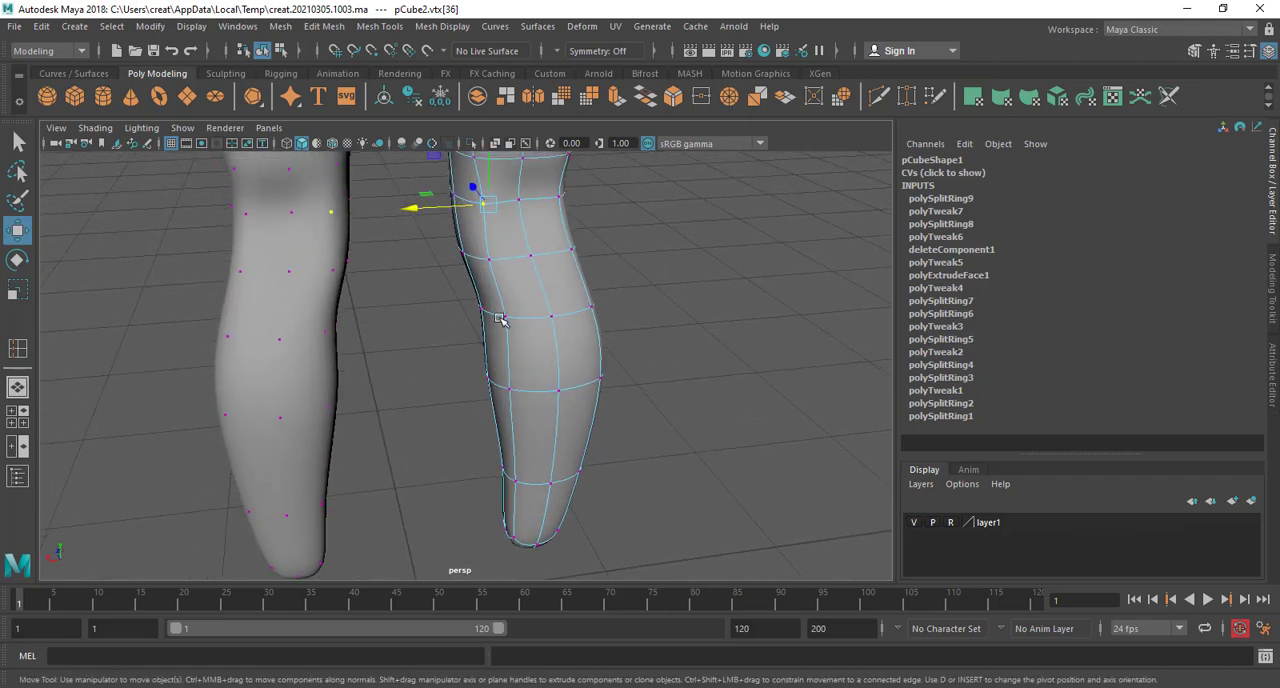
left_click(490, 262)
left_click_drag(490, 262, 483, 365, "alt")
On the original half, move the vertical edges along the front of the lower leg in depth to shape the shin
left_click(467, 372)
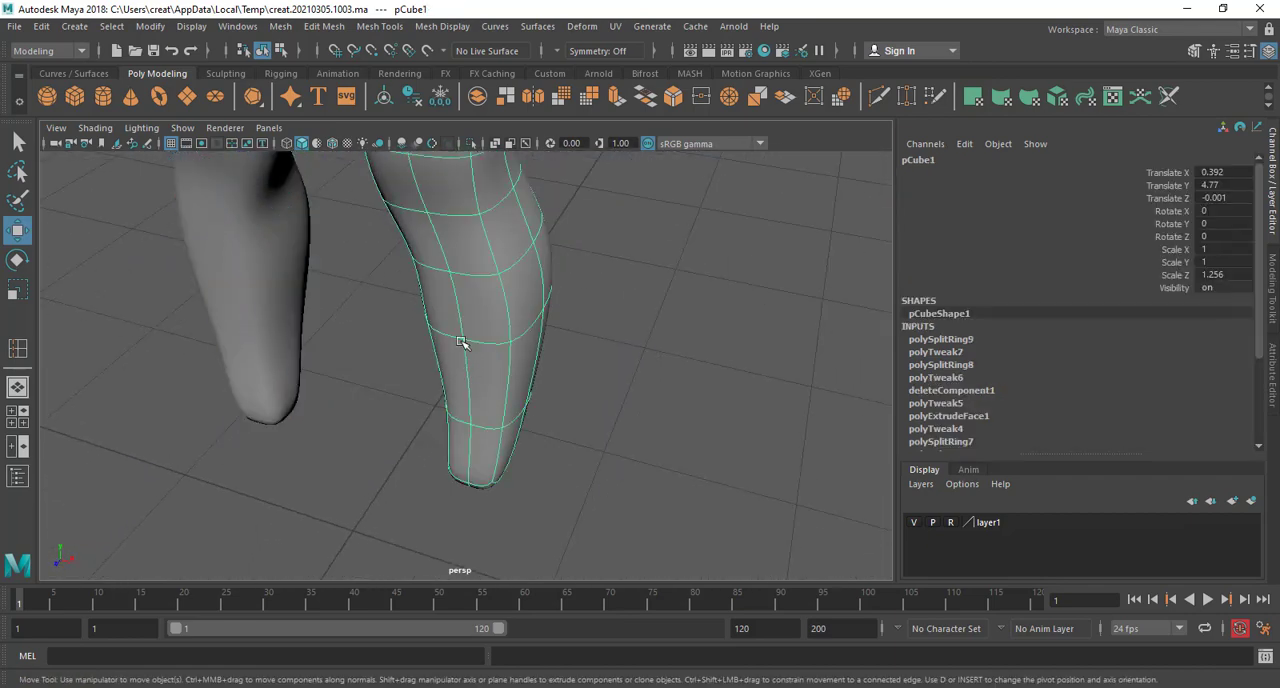
right_click_drag(460, 243, 455, 282)
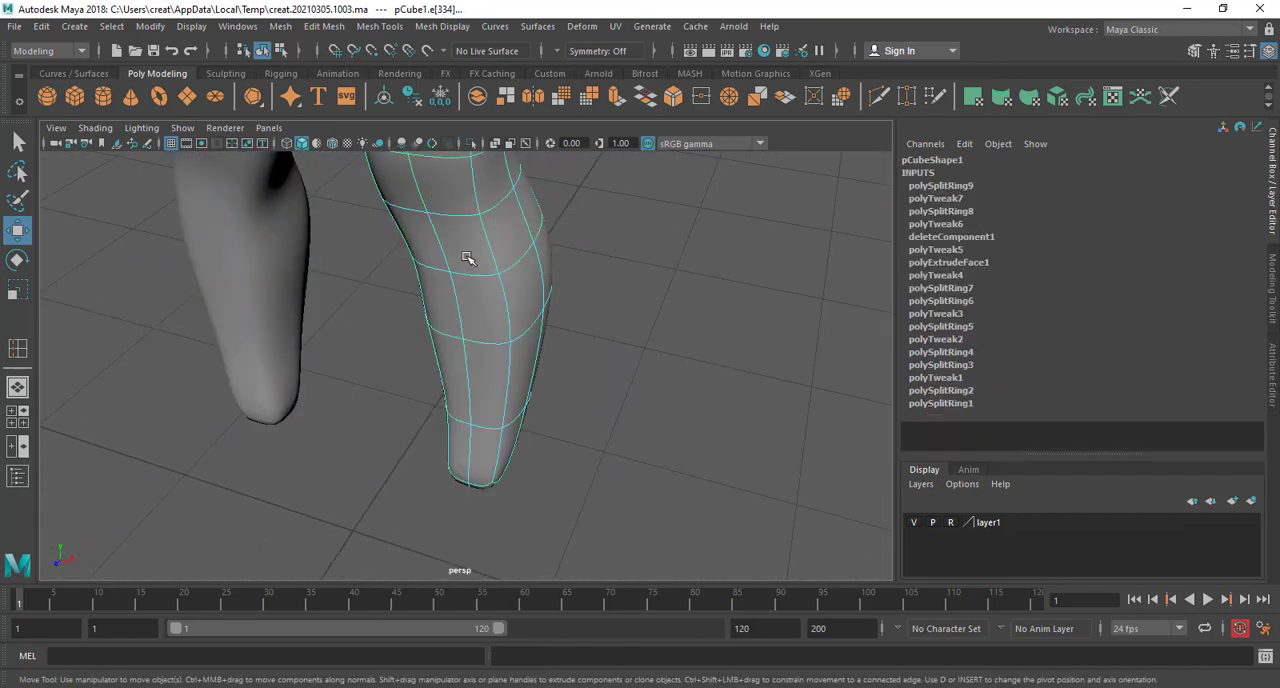
left_click(446, 378)
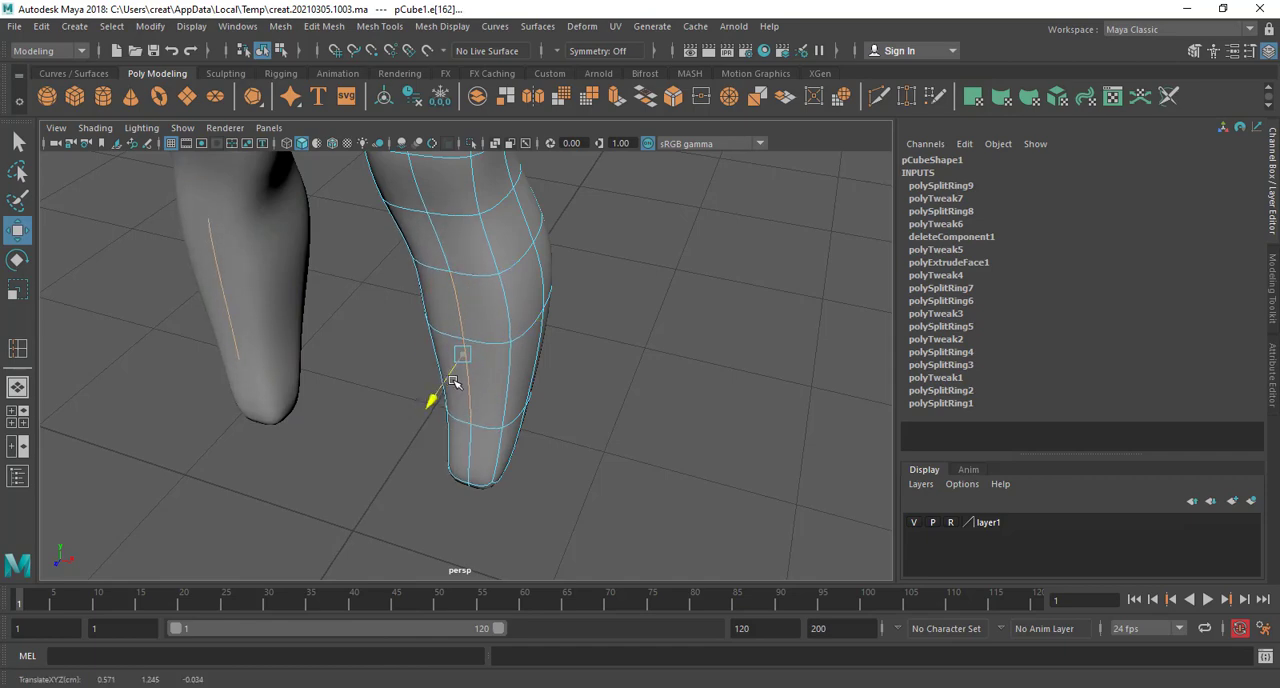
left_click_drag(458, 385, 495, 341, "alt")
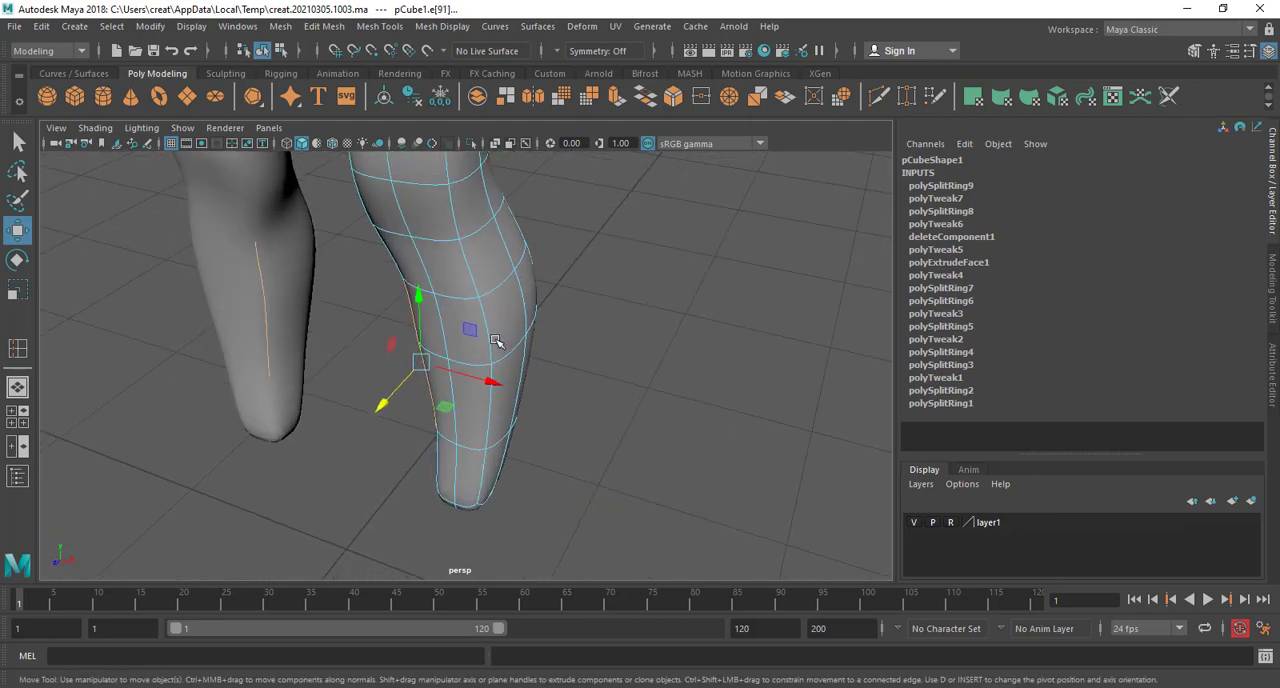
left_click(491, 334)
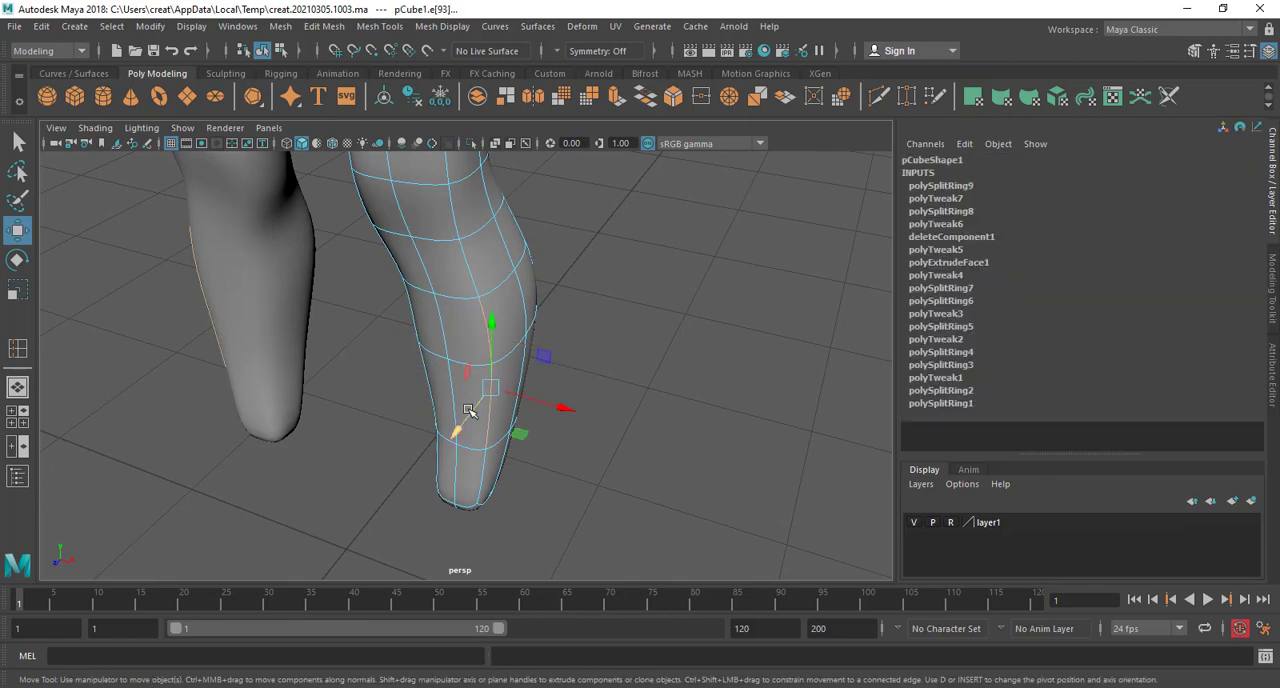
left_click_drag(469, 410, 512, 394)
Move the front vertices just above the mirrored half's knee in depth and sideways to shape the kneecap
left_click(397, 344)
scroll(402, 349, "up", 4)
left_click_drag(403, 348, 367, 378, "alt")
right_click_drag(365, 375, 297, 250)
left_click_drag(338, 459, 320, 474, "alt")
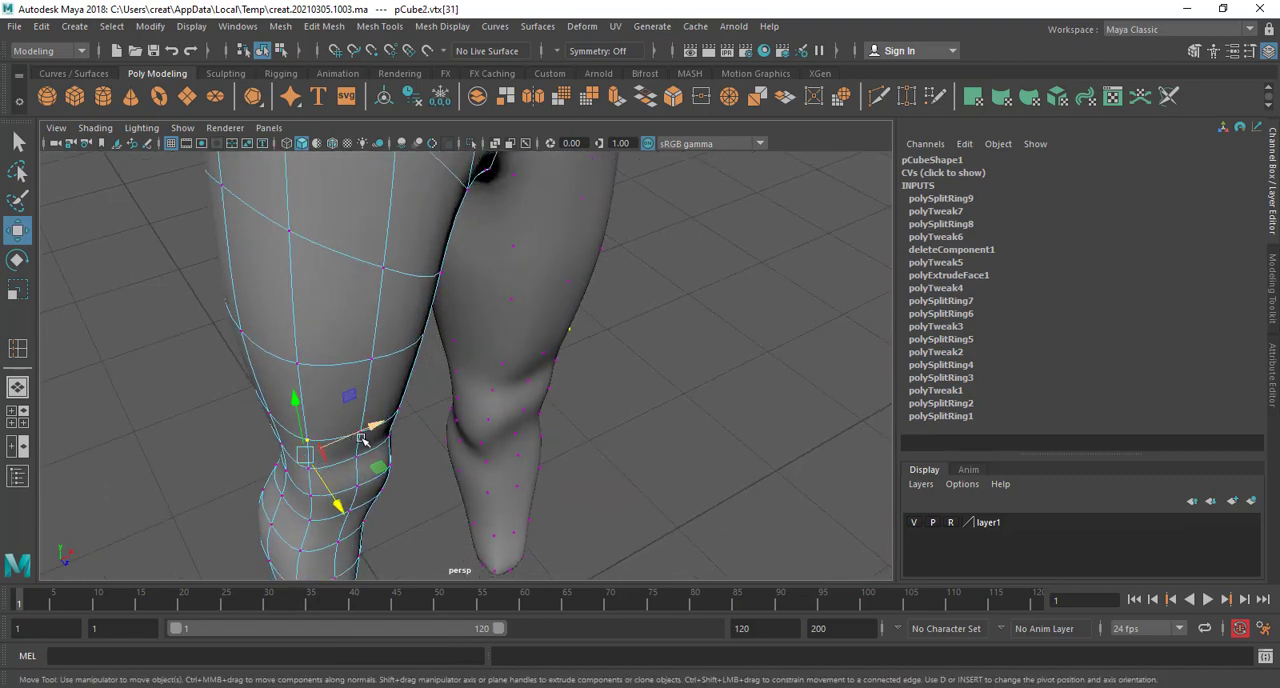
left_click_drag(362, 431, 290, 403)
On the original half, adjust the outer front knee vertices, moving the one below the kneecap sideways
scroll(390, 452, "down", 4)
scroll(514, 439, "up", 3)
left_click(521, 391)
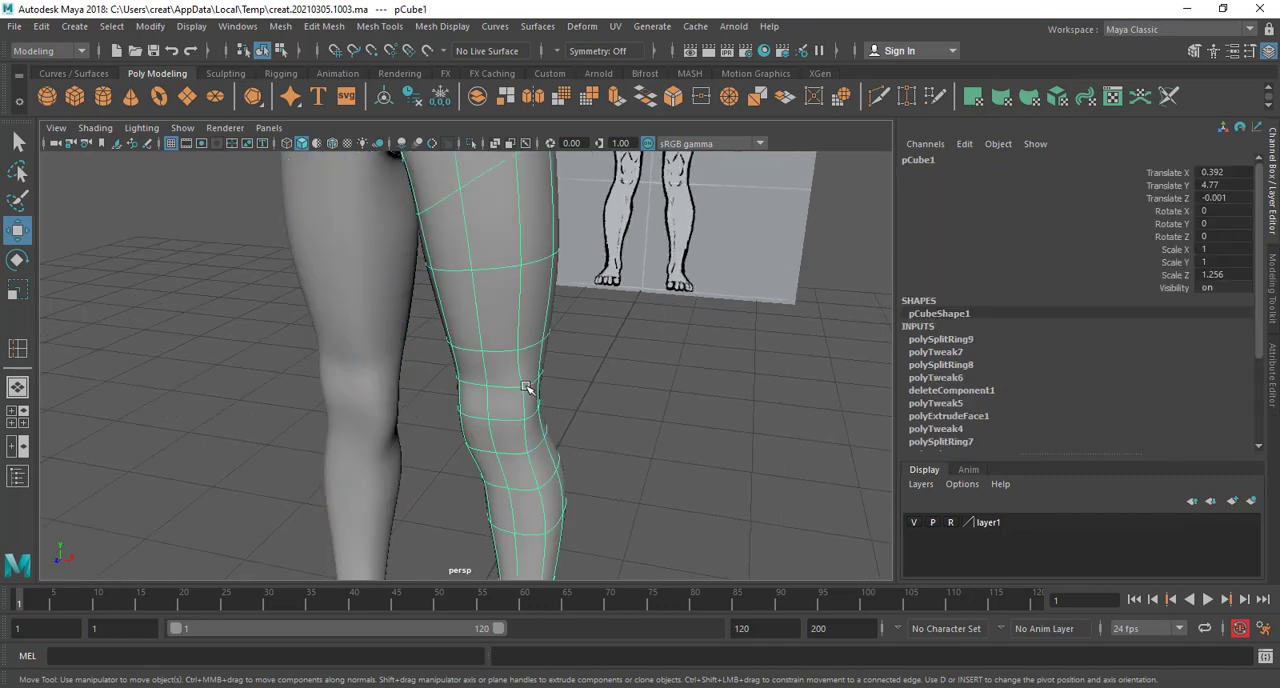
right_click_drag(527, 250, 455, 265)
left_click(521, 390)
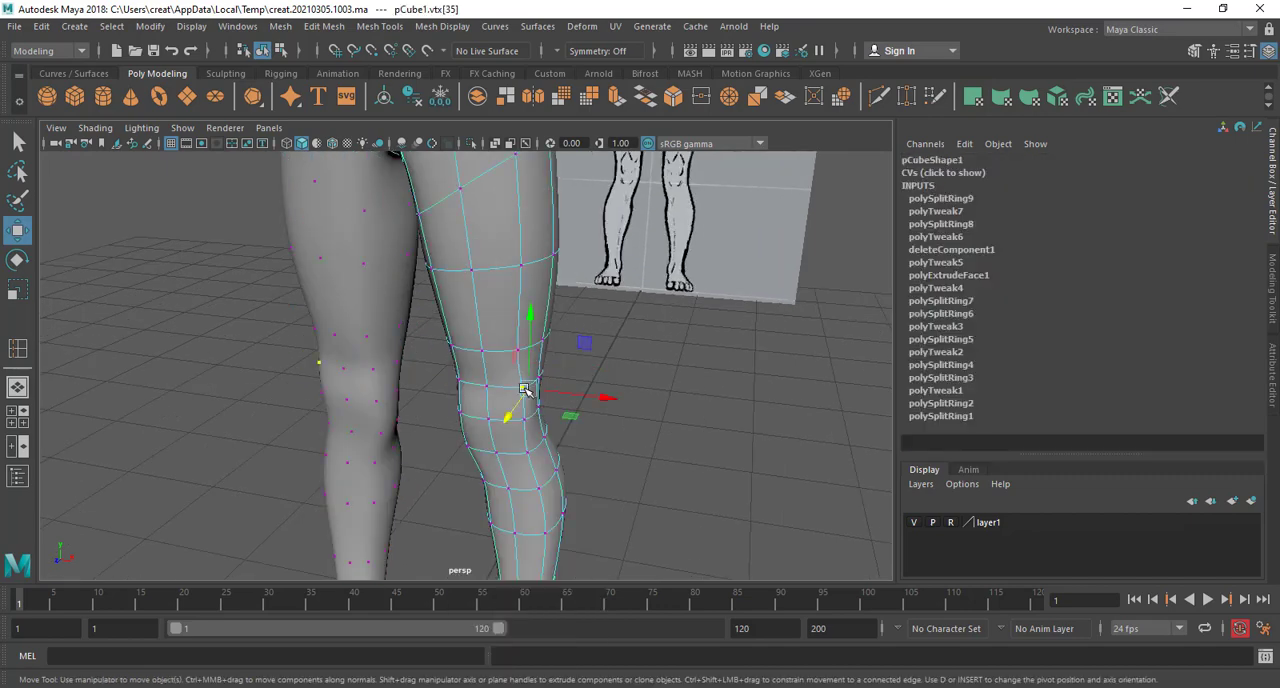
scroll(610, 415, "up", 3)
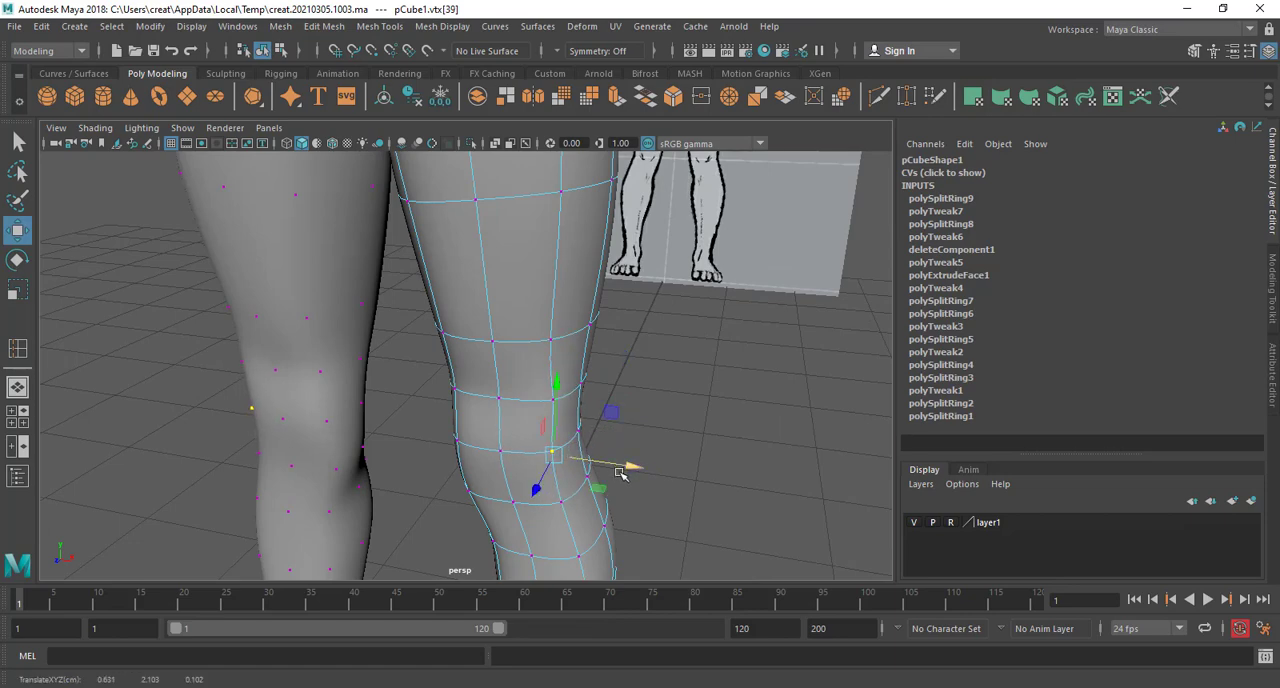
left_click_drag(623, 466, 539, 416, "alt")
Move the middle vertex below the kneecap in depth and the inner vertex beside it sideways
scroll(539, 416, "up", 5)
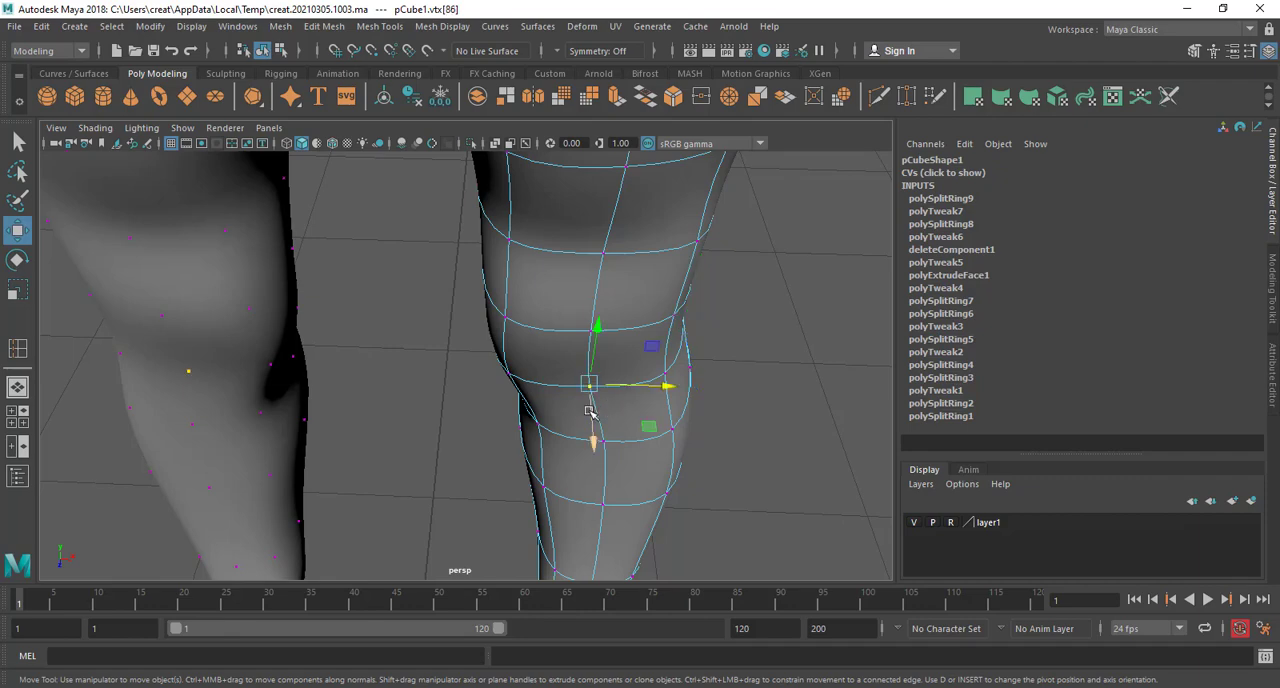
left_click_drag(590, 411, 597, 433)
left_click(509, 377)
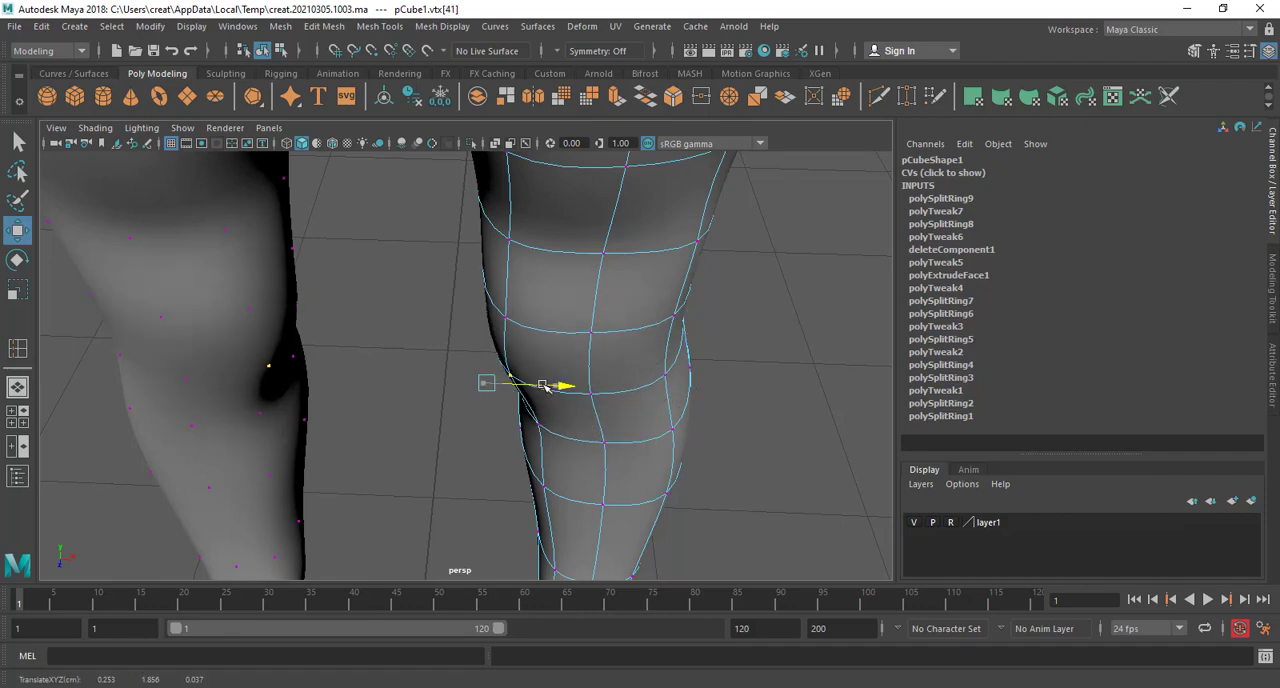
scroll(575, 396, "down", 4)
left_click_drag(597, 403, 580, 366, "alt")
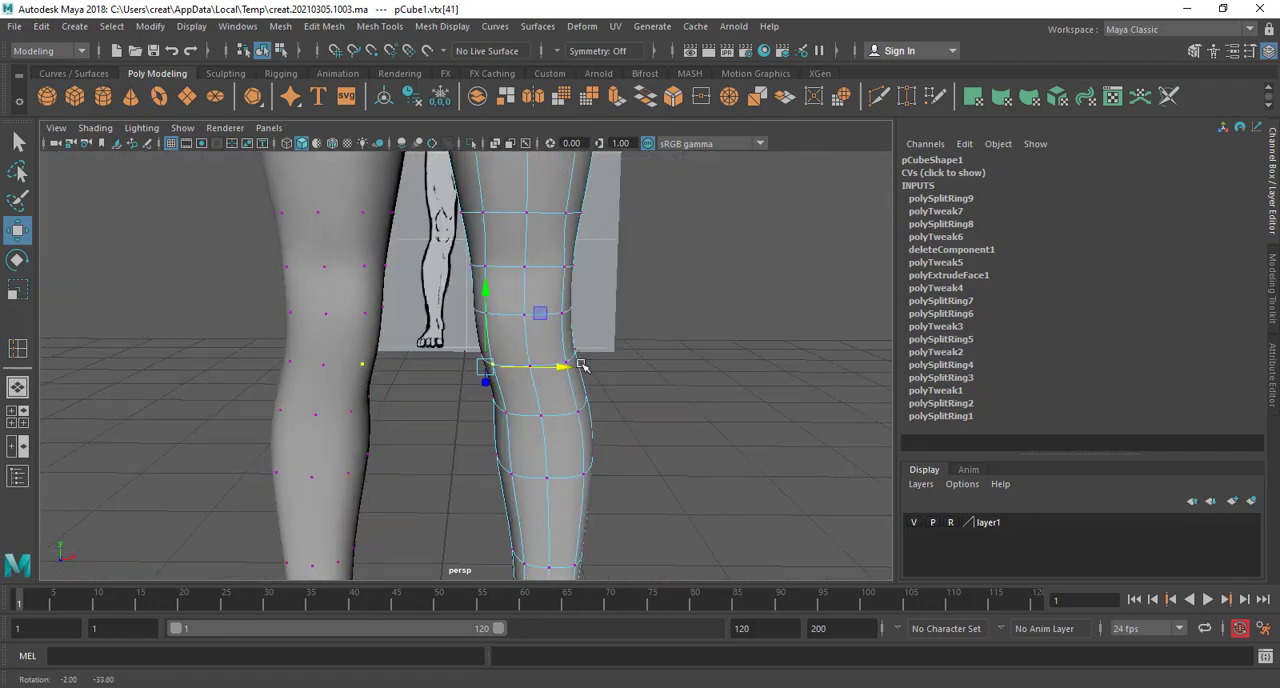
Select the two outer vertices at the top of the thigh and raise them toward the hip
scroll(580, 366, "down", 3)
middle_click_drag(582, 367, 588, 503, "alt")
middle_click_drag(590, 346, 591, 449, "alt")
scroll(591, 449, "up", 4)
left_click_drag(591, 440, 417, 417, "alt")
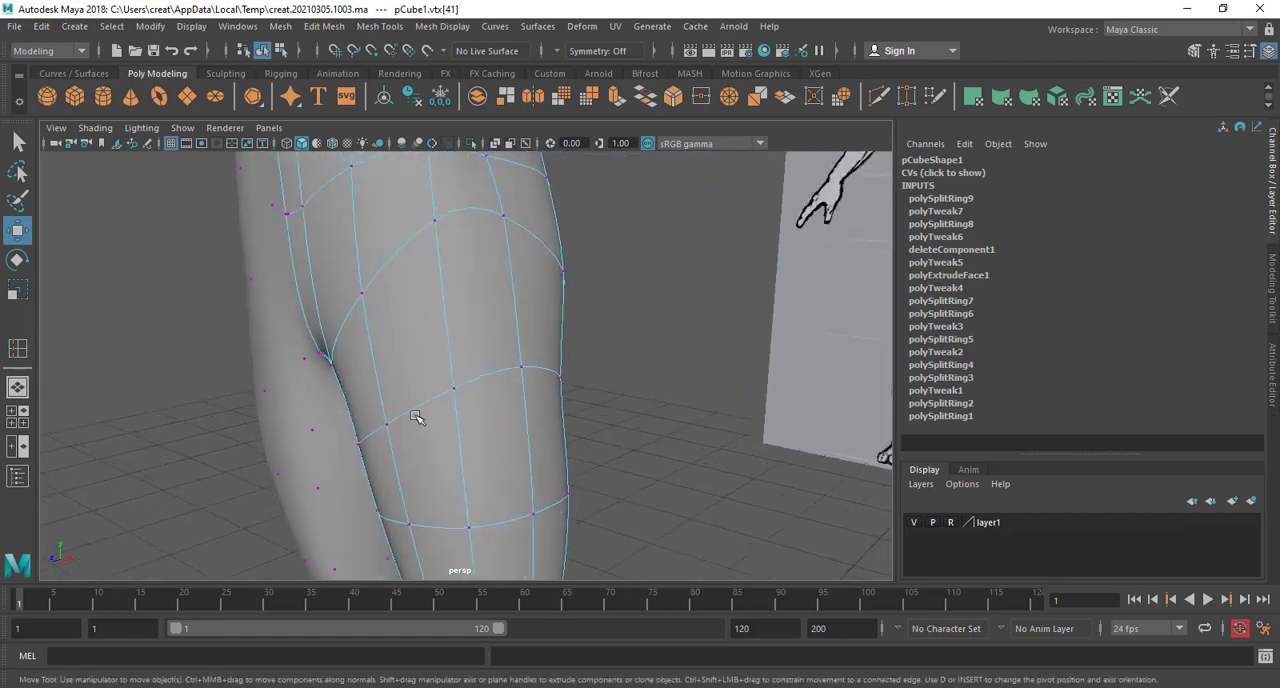
scroll(417, 415, "down", 3)
middle_click_drag(425, 398, 430, 488, "alt")
left_click_drag(430, 488, 460, 420, "alt")
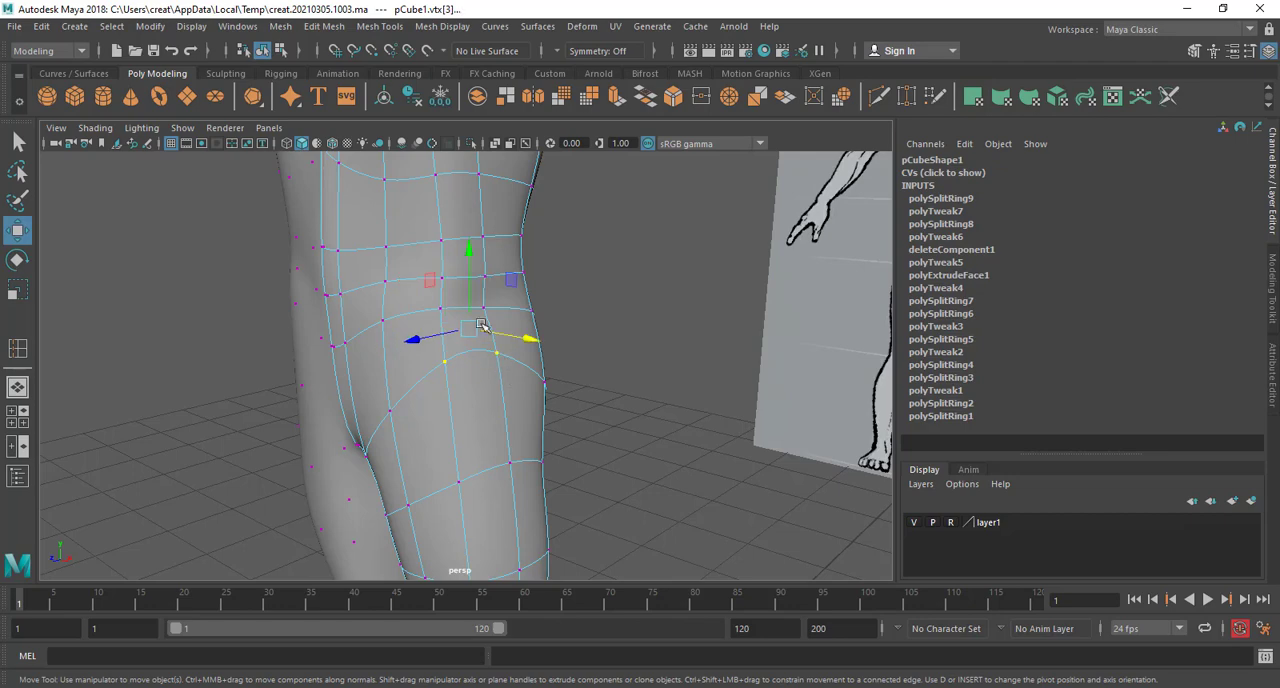
left_click_drag(481, 326, 476, 305)
left_click_drag(481, 349, 551, 357, "alt")
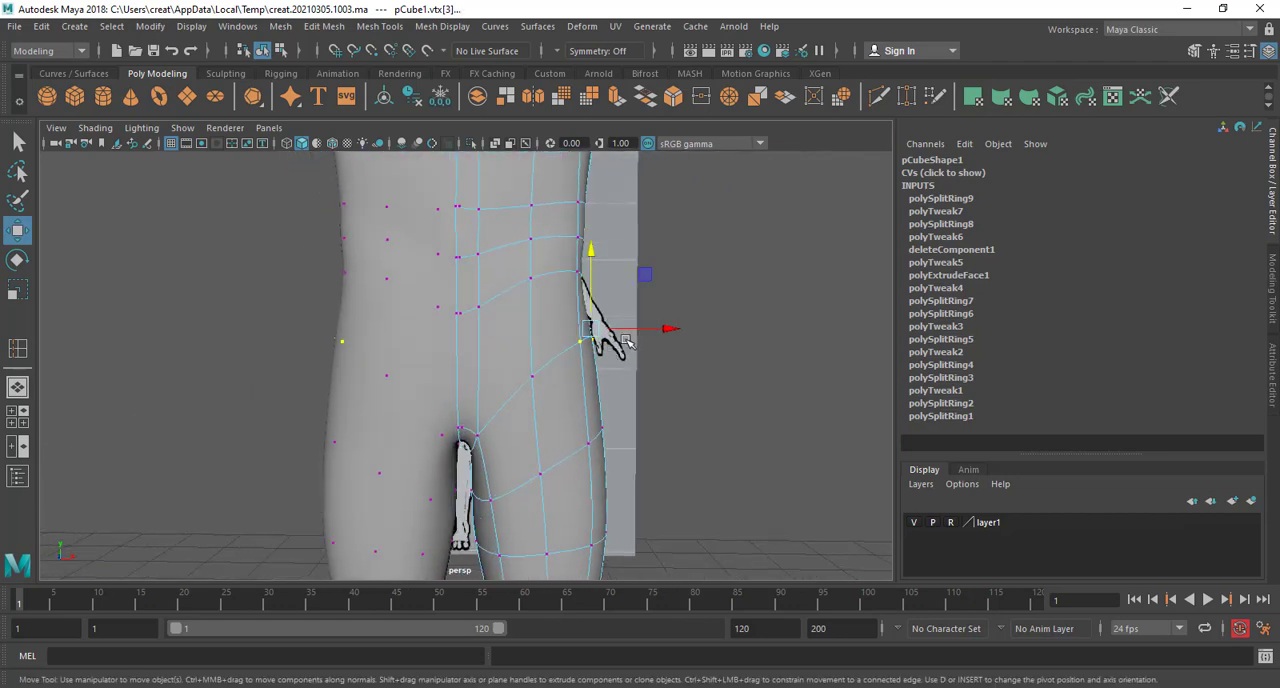
Move the side waist vertex sideways and lower the neighbouring vertex on the front of the waist
left_click_drag(634, 330, 604, 483)
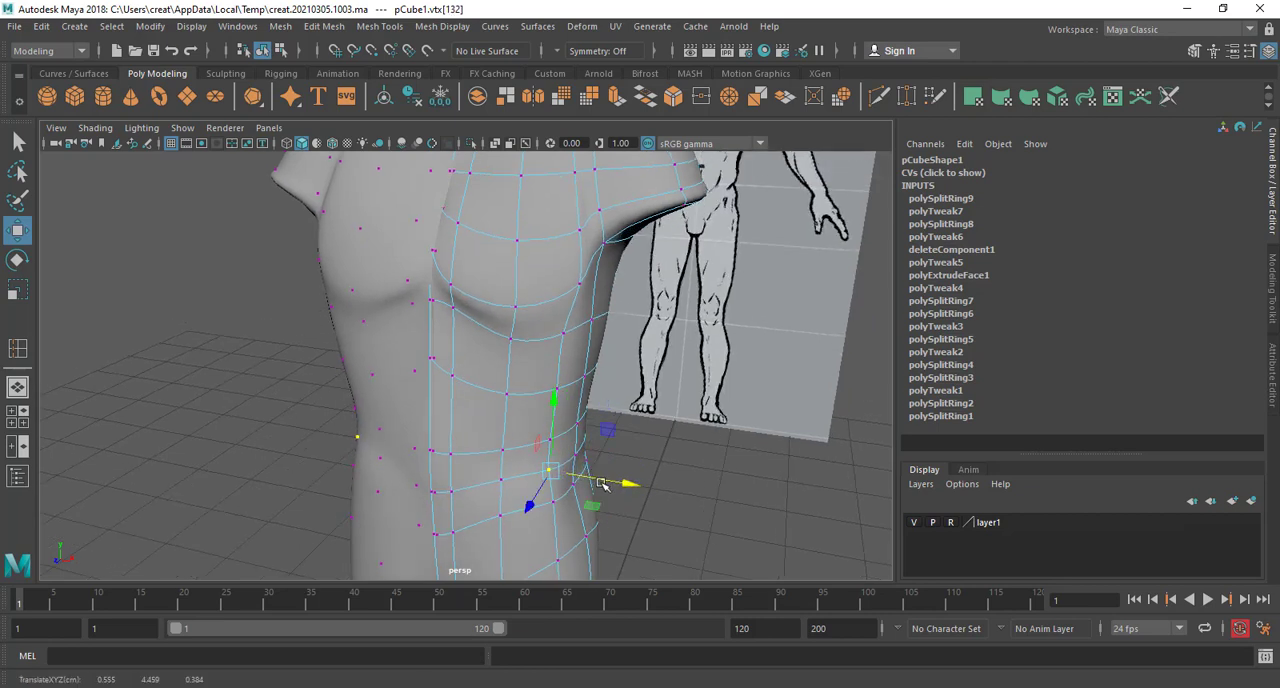
left_click_drag(568, 455, 571, 498)
left_click(501, 480)
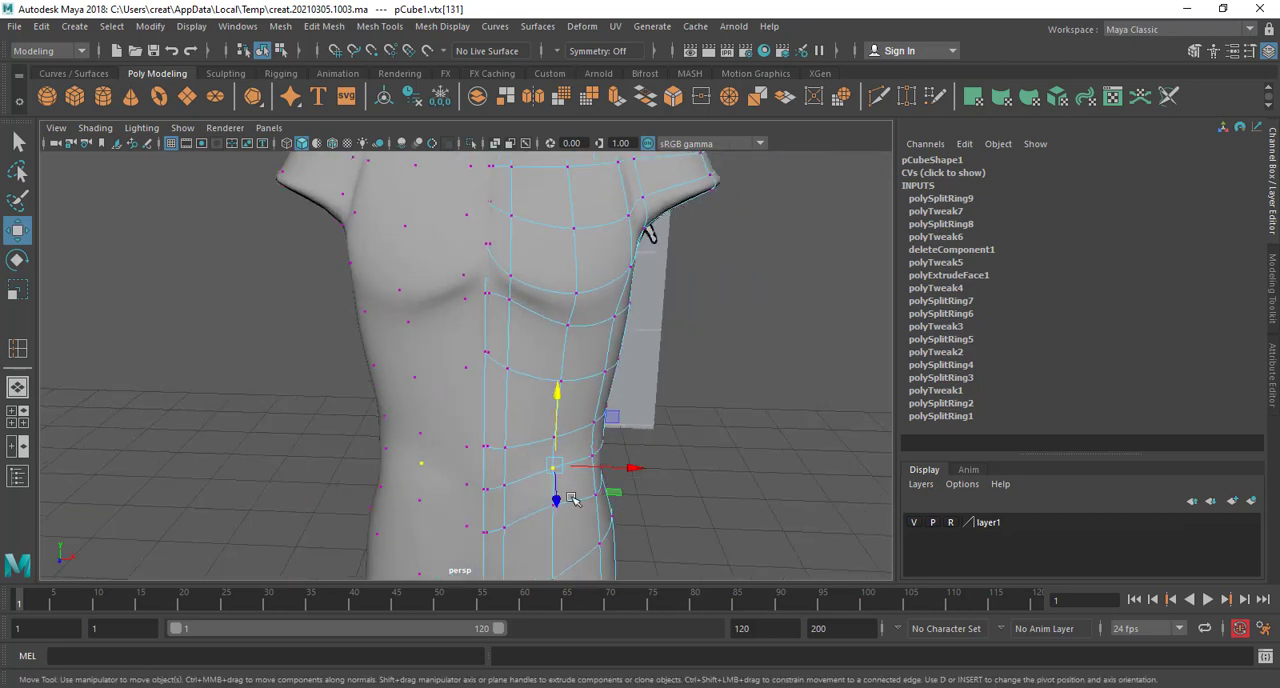
left_click_drag(556, 413, 557, 433)
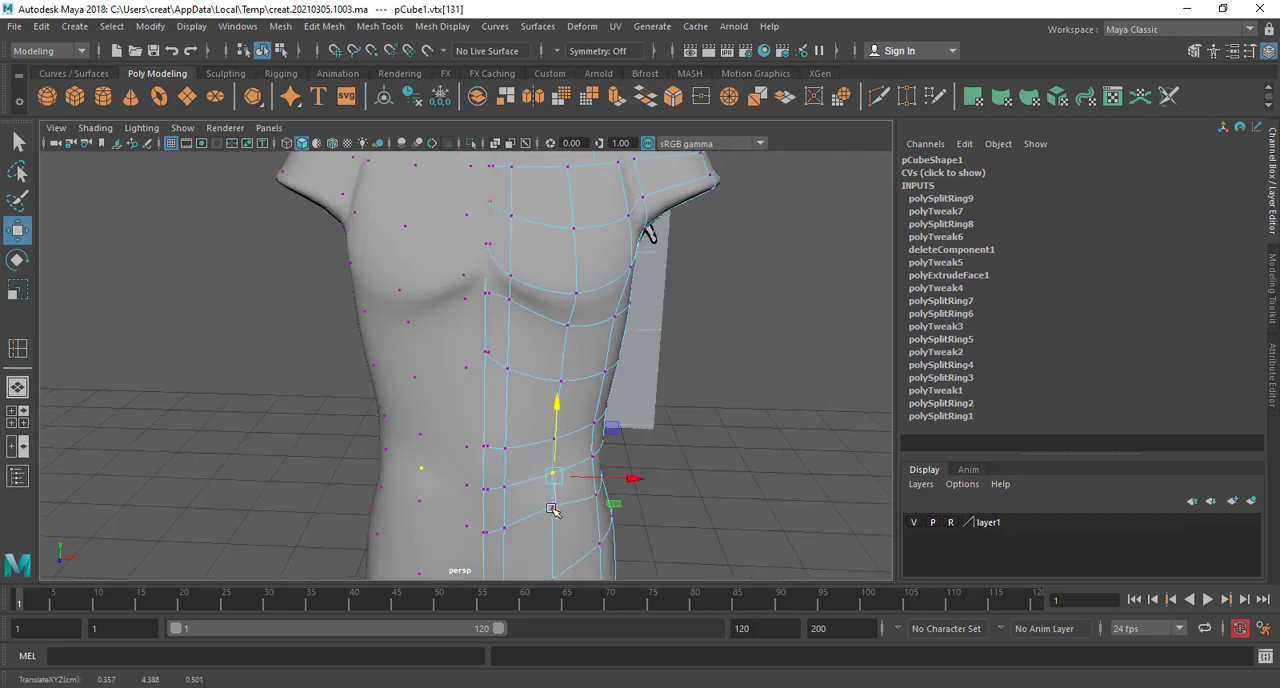
Adjust the side and back vertices of the loop just below the waist to even out its curve
left_click(543, 514)
left_click(557, 523)
left_click_drag(557, 523, 325, 437, "alt")
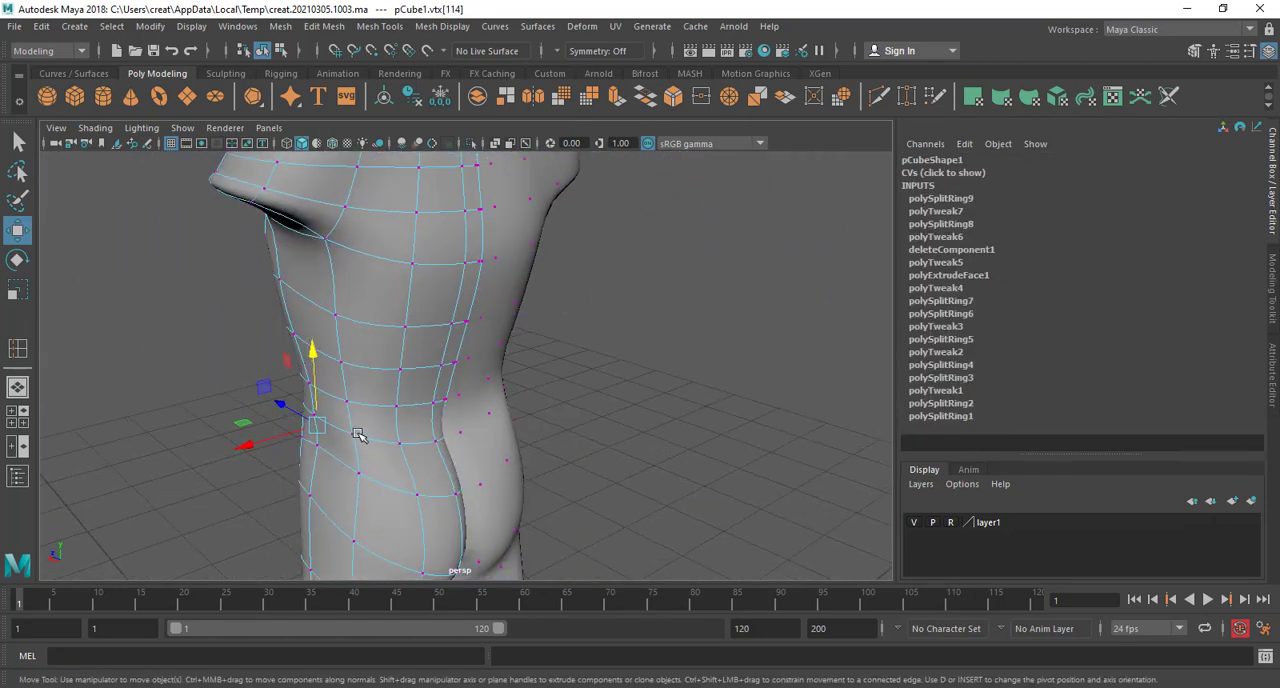
left_click(358, 438)
scroll(360, 443, "up", 3)
middle_click_drag(360, 443, 508, 438, "alt")
left_click(487, 458)
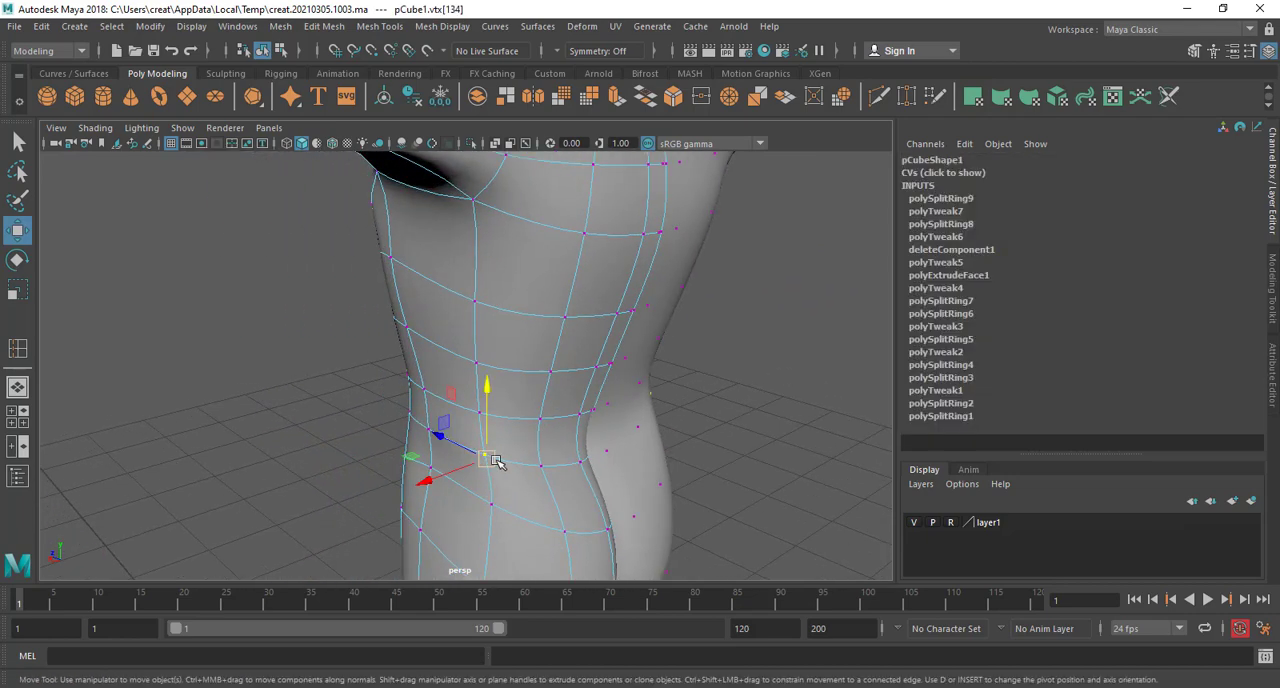
left_click_drag(495, 460, 446, 512, "alt")
Try to raise the upper-back vertex beside the midline, and undo the move
left_click_drag(450, 511, 443, 426, "alt")
scroll(534, 463, "down", 4)
middle_click_drag(443, 426, 486, 500, "alt")
scroll(526, 474, "up", 5)
middle_click_drag(637, 384, 649, 383, "alt")
left_click_drag(649, 383, 695, 456, "alt")
left_click(674, 429, "shift")
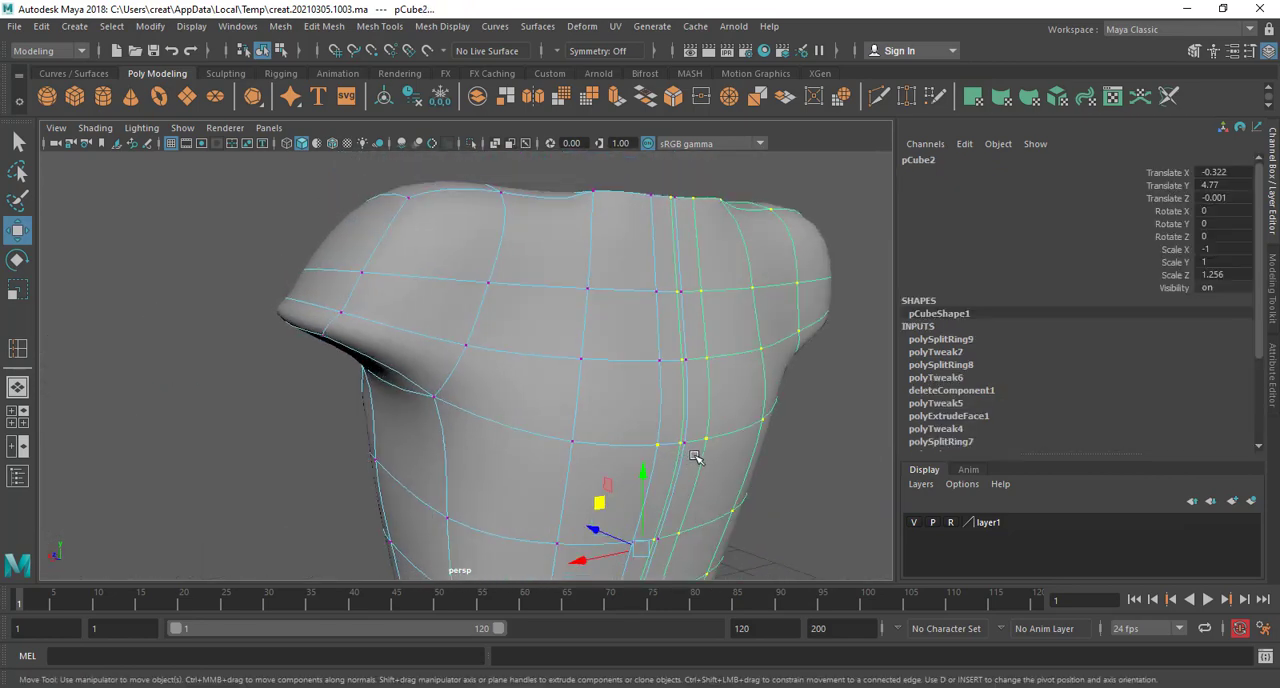
left_click(660, 443)
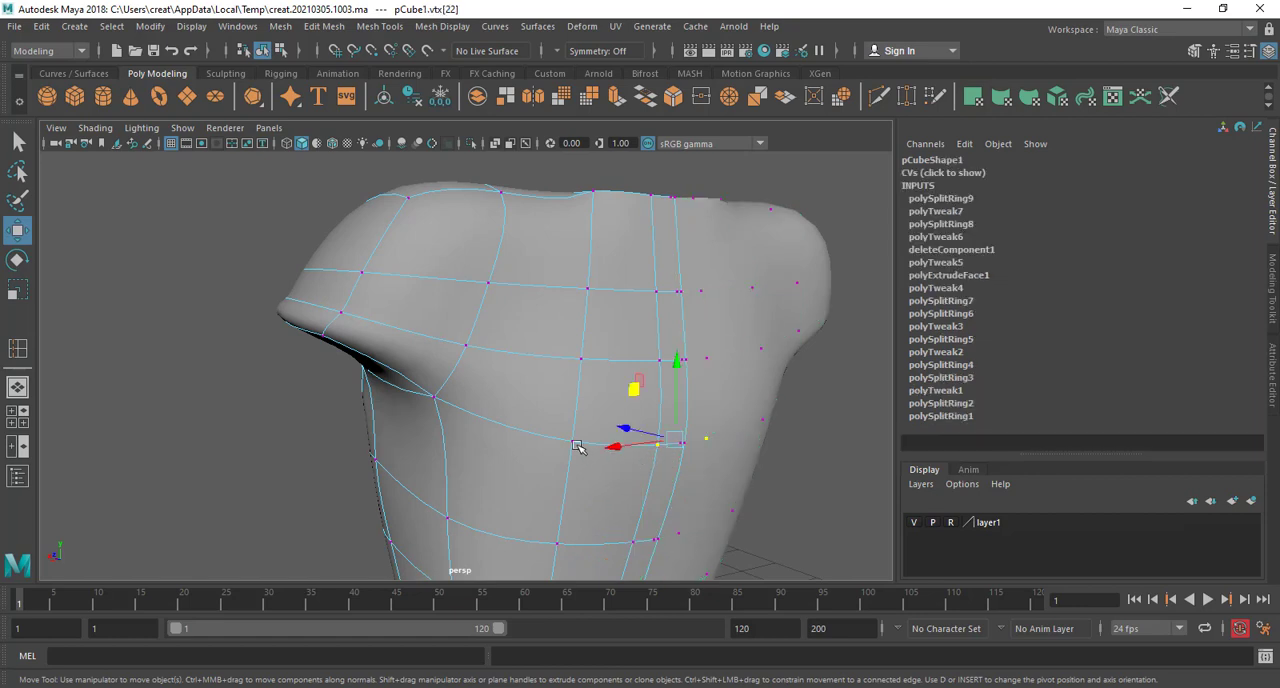
left_click_drag(667, 328, 663, 304)
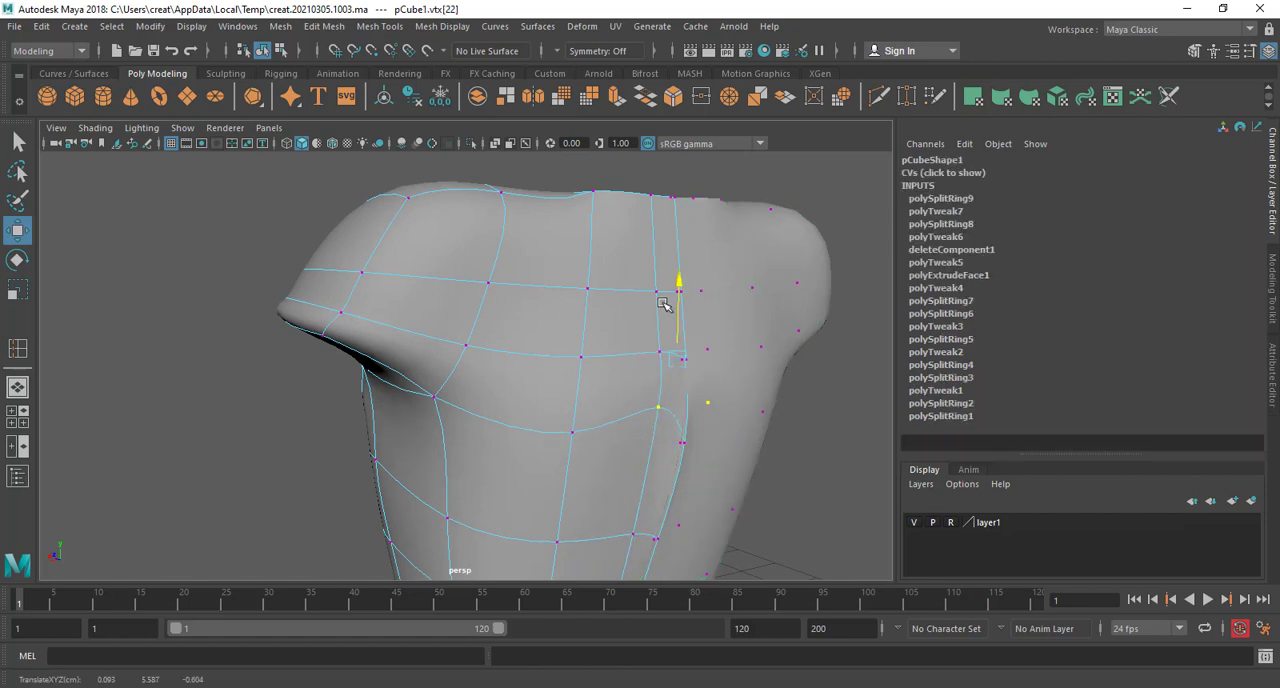
left_click(691, 431)
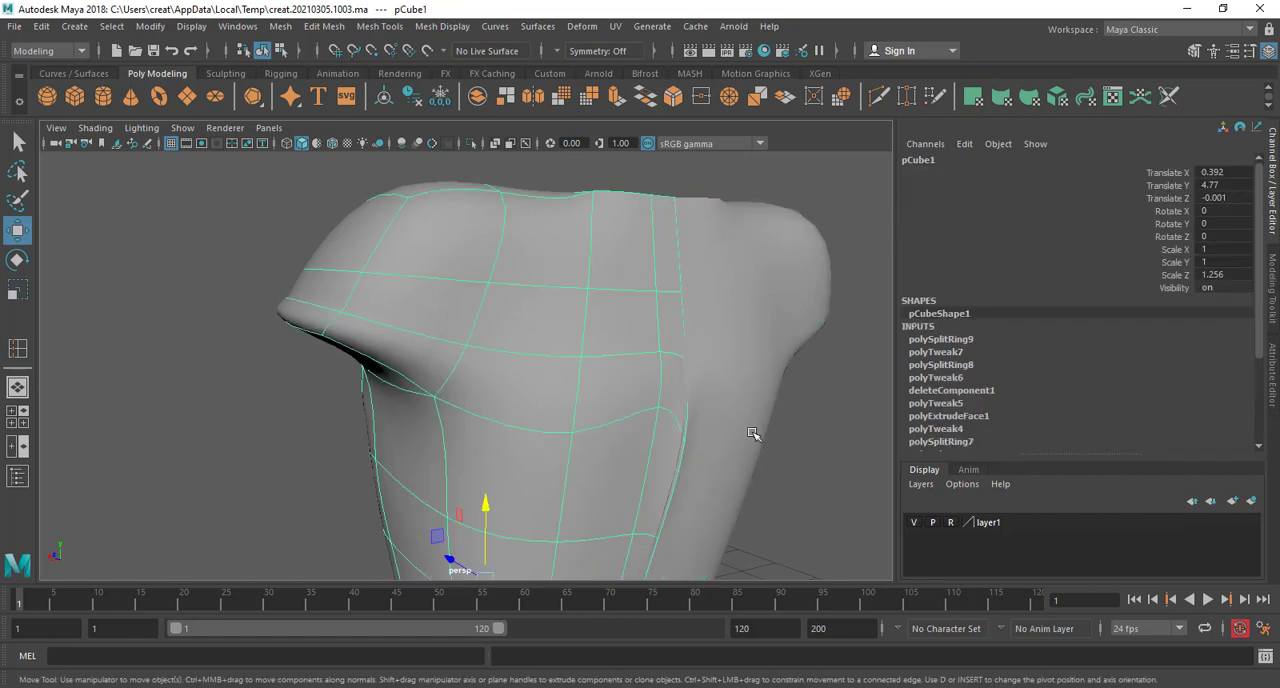
key("ctrl+z")
key("ctrl+z")
Push the midline vertices of the upper back forward into the body to form the spine groove
left_click_drag(713, 455, 651, 483, "alt")
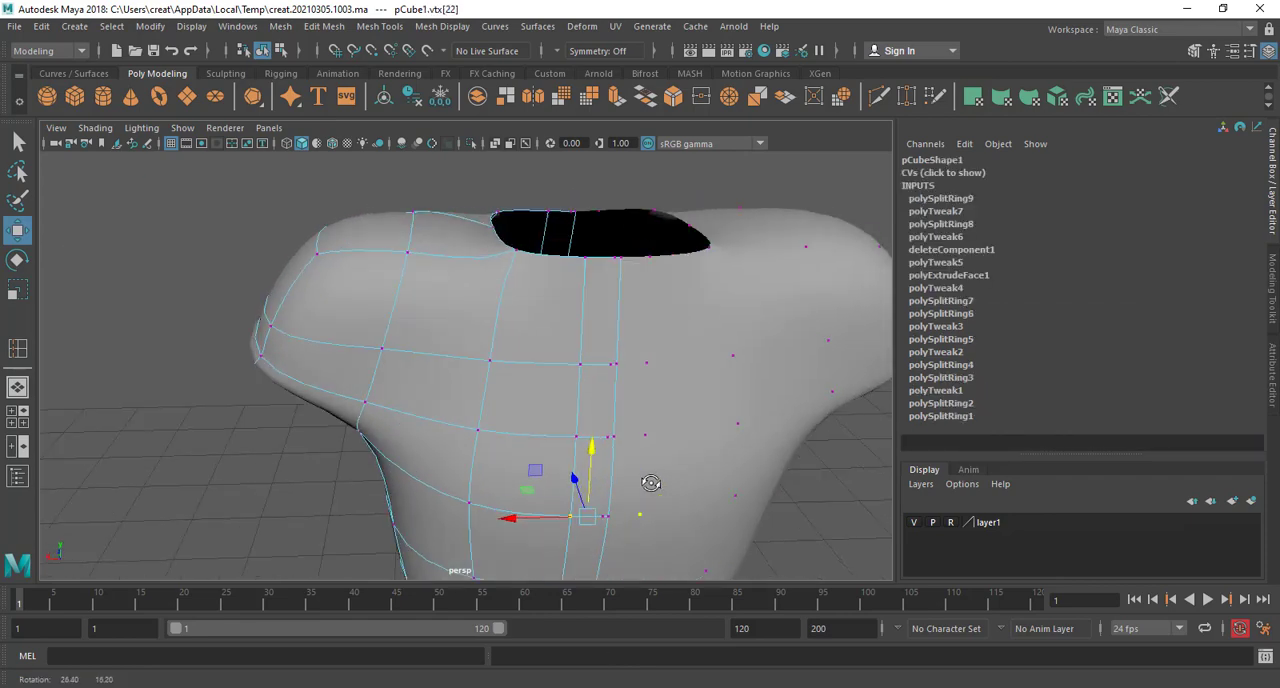
middle_click_drag(651, 483, 660, 391, "alt")
mouse_move(660, 391)
right_mouse_down("alt")
mouse_move(727, 487)
mouse_move(650, 402)
right_mouse_up("alt")
left_click(720, 465, "shift")
left_click_drag(650, 402, 734, 403, "alt")
middle_click_drag(734, 403, 685, 483, "alt")
right_click_drag(685, 483, 718, 500, "alt")
left_click_drag(606, 367, 598, 313)
left_click_drag(575, 422, 551, 379, "alt")
left_click_drag(601, 381, 630, 380, "alt")
left_click(605, 358)
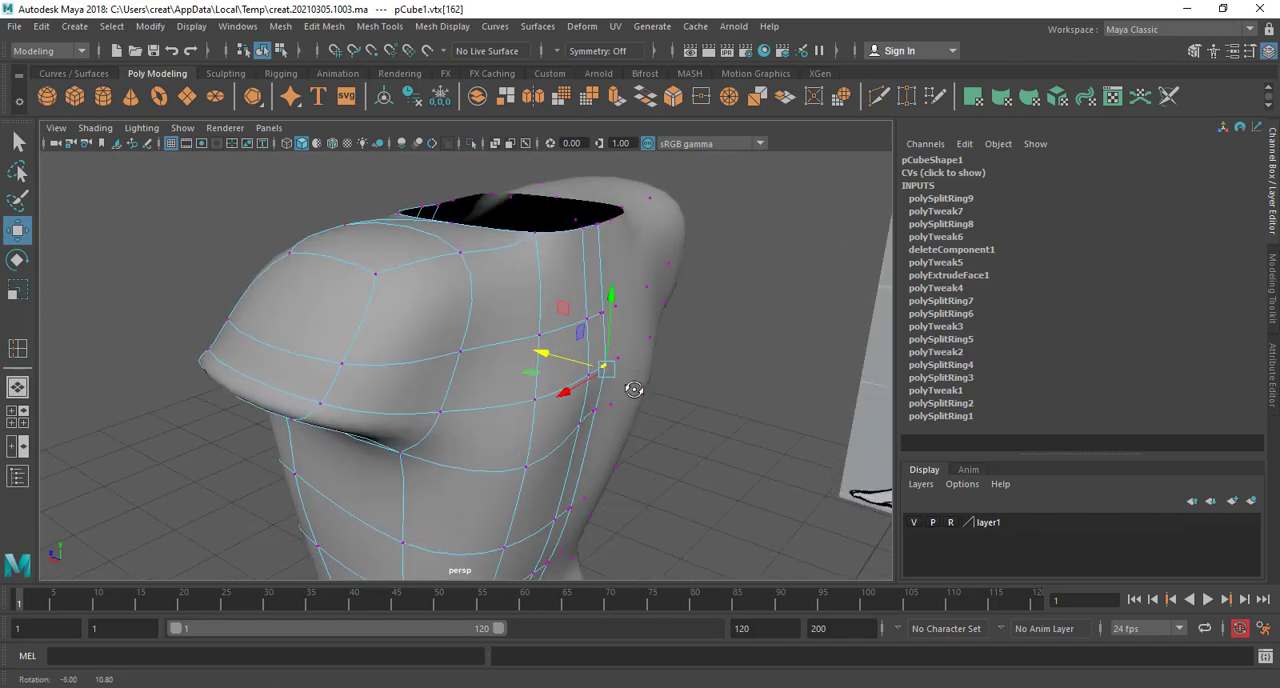
left_click_drag(566, 357, 564, 358)
left_click(594, 318)
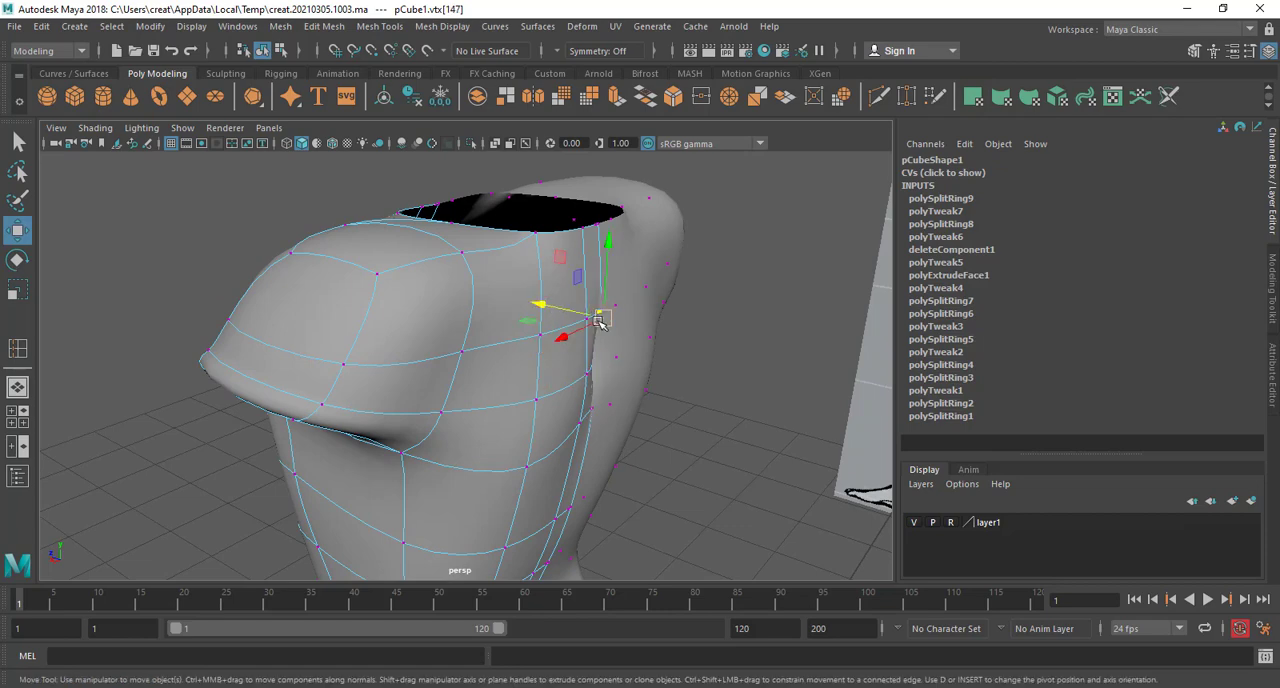
left_click_drag(578, 312, 532, 385)
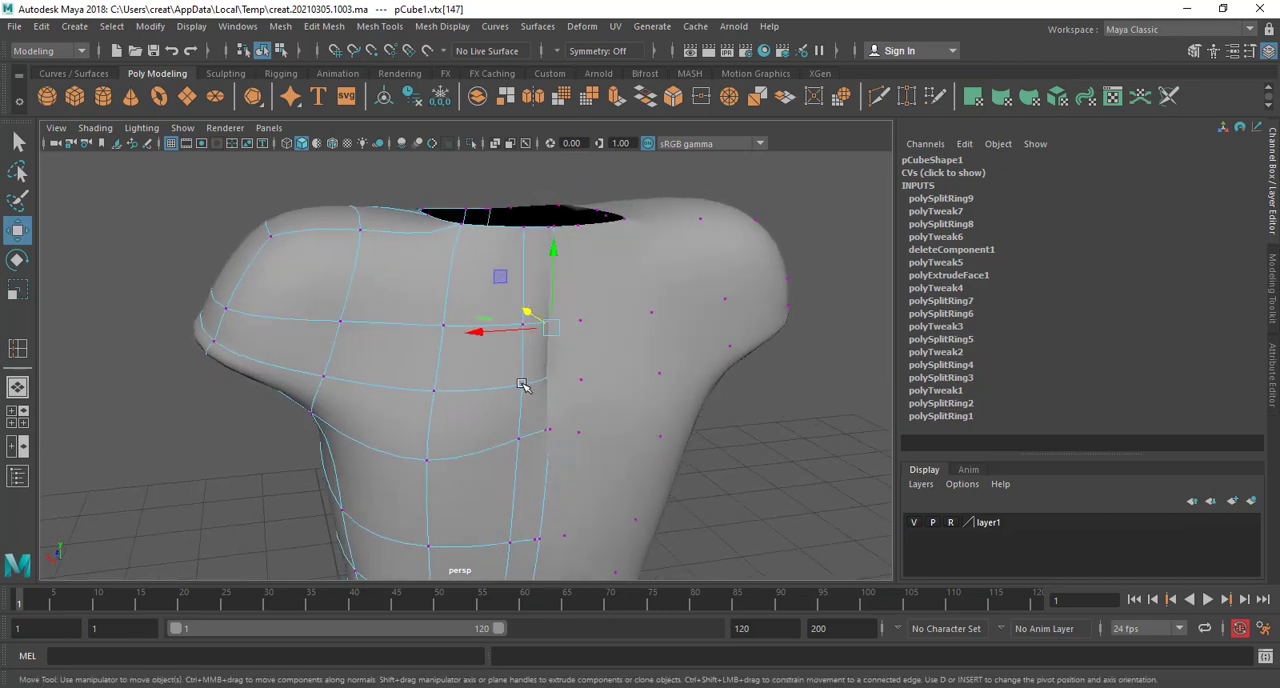
Adjust the vertex beside the midline at shoulder-blade height and push the midline vertex below it forward into the body
left_click(523, 385)
left_click(549, 431)
left_click_drag(552, 431, 566, 357, "alt")
left_click(534, 357)
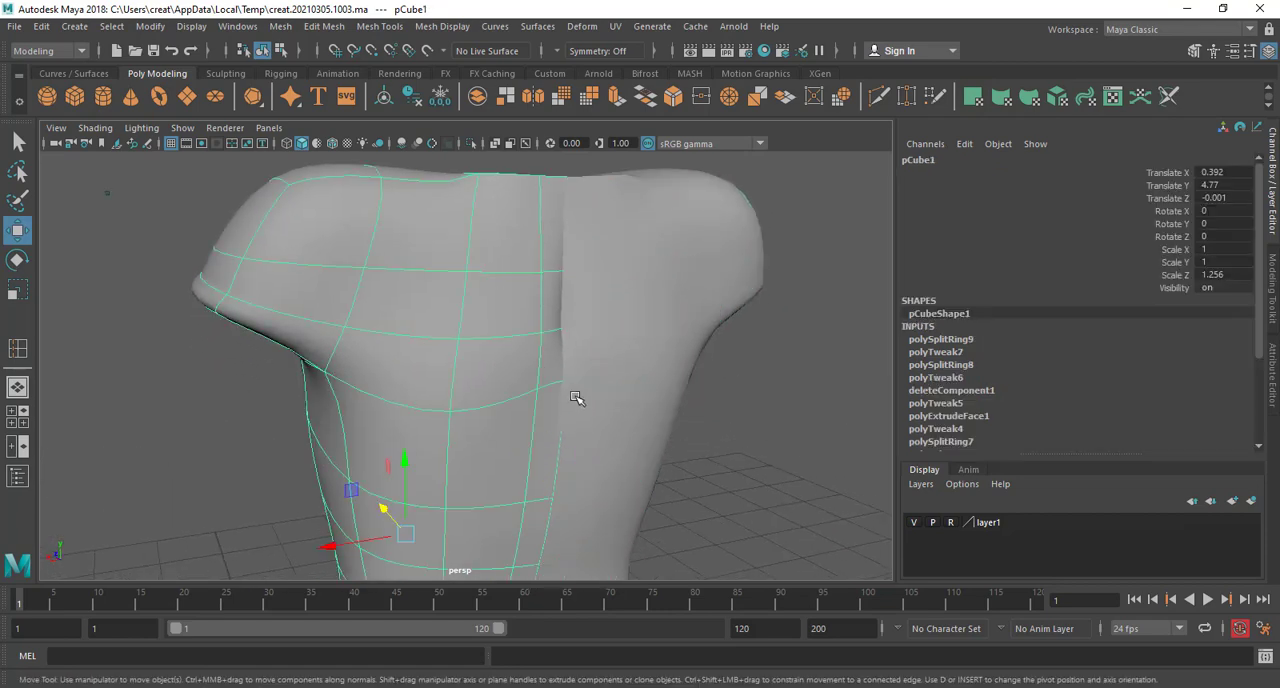
scroll(577, 398, "up", 3)
right_click_drag(580, 245, 491, 255)
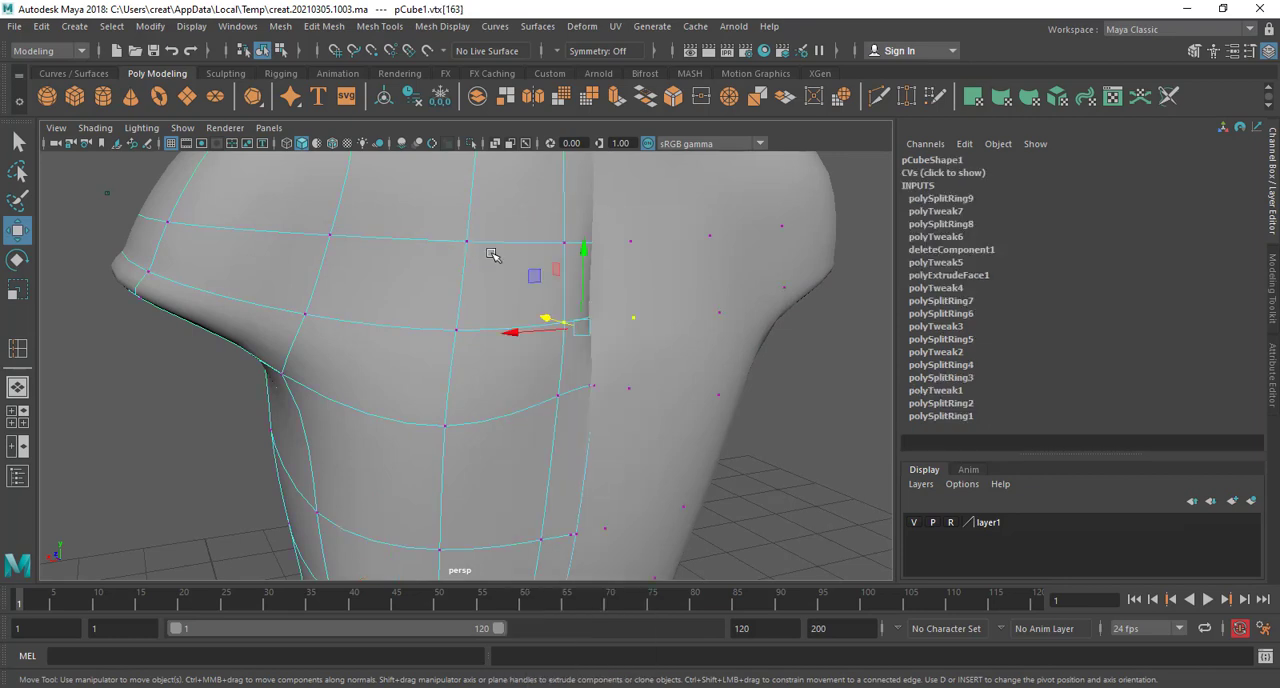
left_click(595, 387)
left_click_drag(597, 388, 686, 412, "alt")
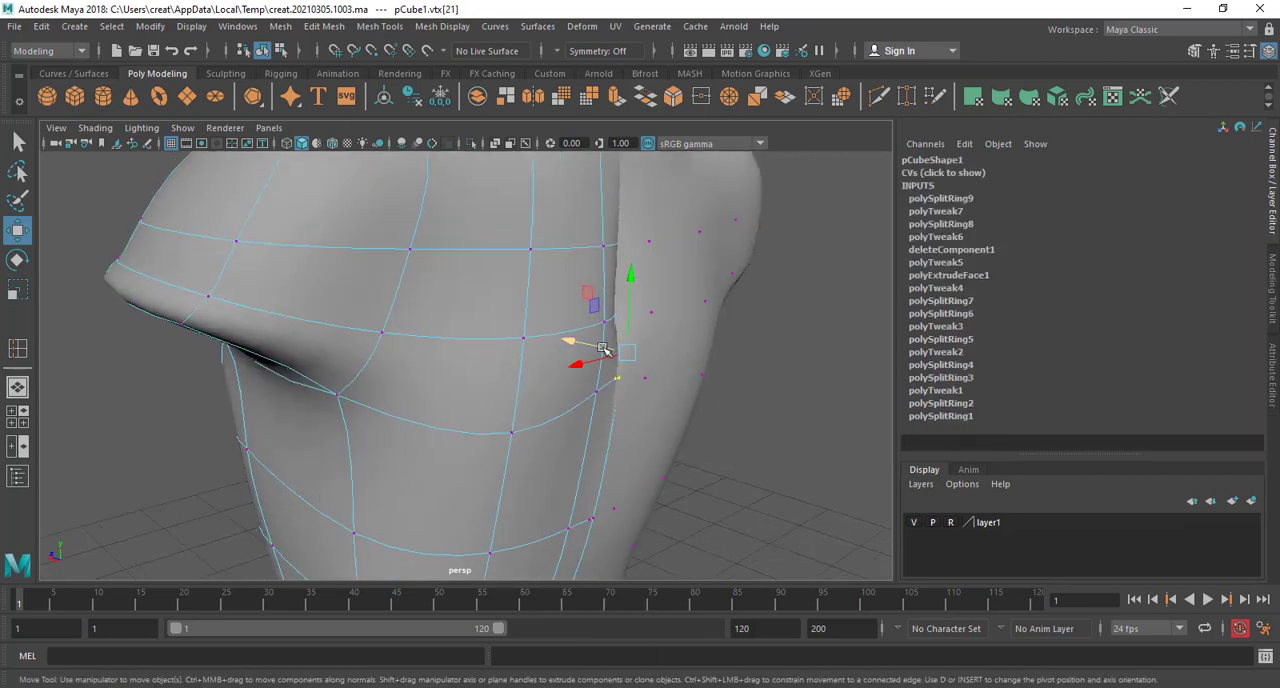
left_click_drag(606, 350, 588, 346)
middle_click_drag(627, 418, 628, 350, "alt")
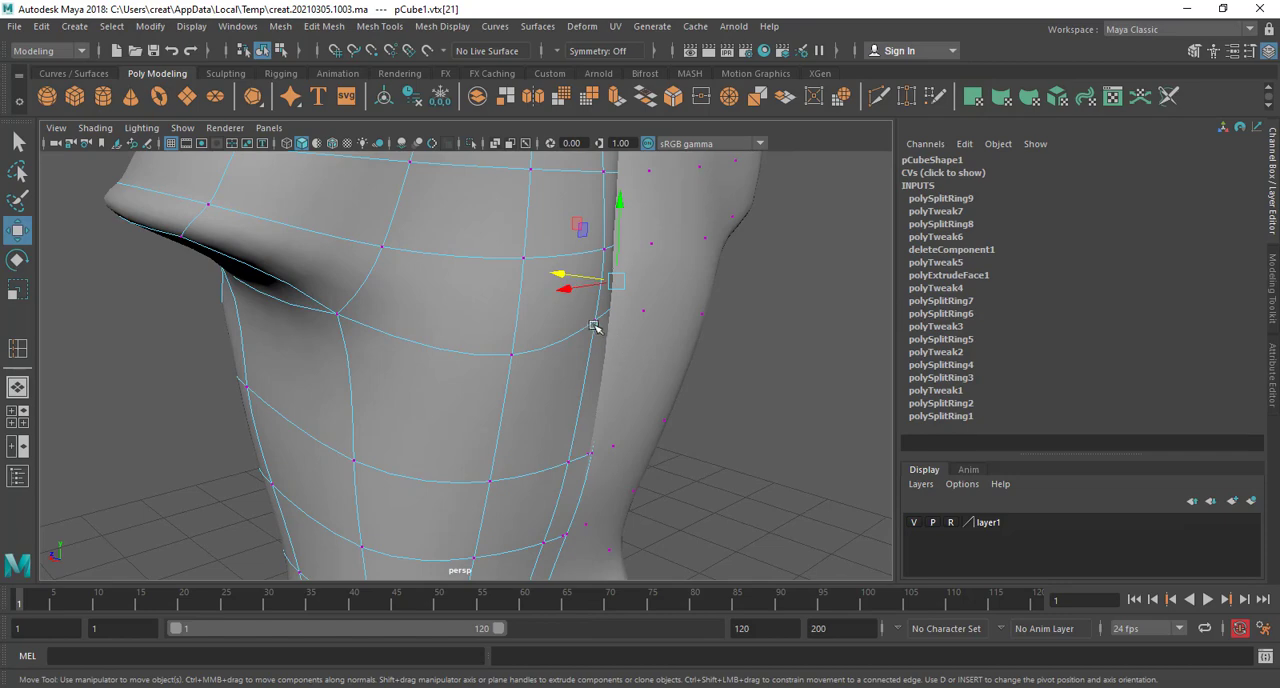
Adjust the back vertices of the loop under the shoulder blade and raise the one beside the midline
left_click(595, 322)
mouse_move(608, 263)
left_mouse_down("alt")
mouse_move(605, 322)
mouse_move(491, 374)
mouse_move(526, 383)
left_mouse_up("alt")
left_click(549, 388)
key("f")
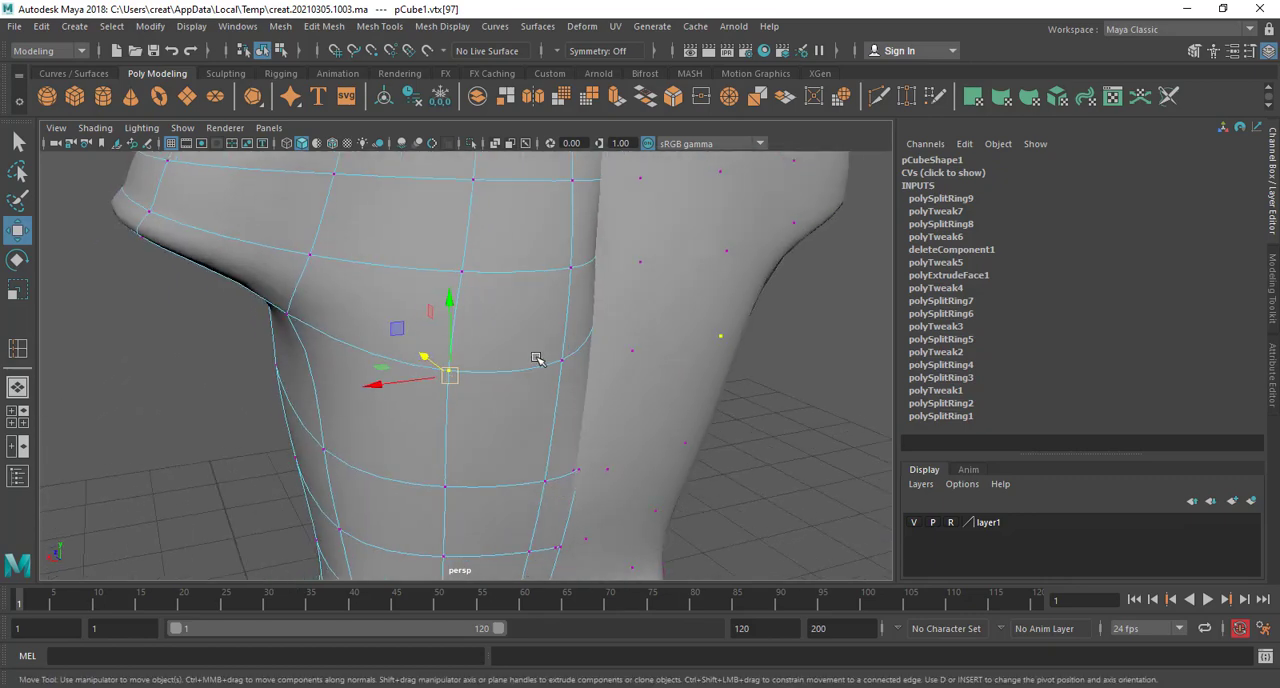
left_click(561, 360)
left_click_drag(580, 313, 551, 403)
scroll(566, 248, "down", 3)
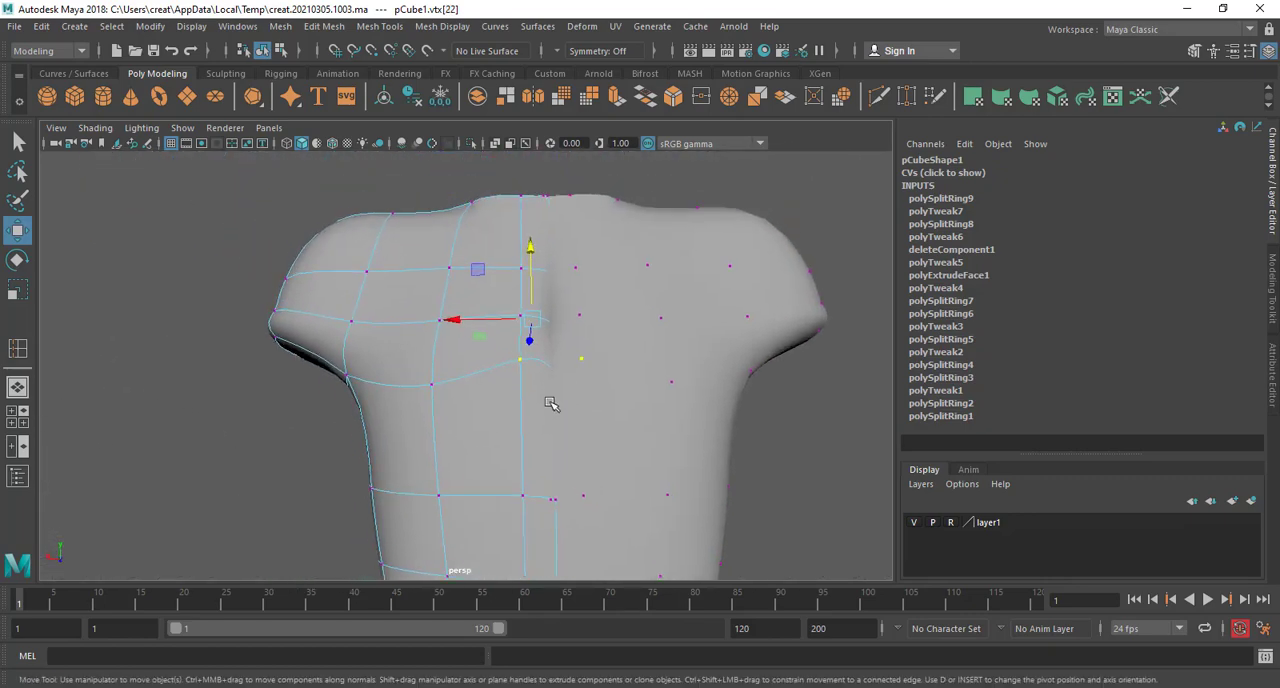
Raise the midline vertex and the vertex beside it on the next loop down the back
left_click(524, 496)
left_click_drag(528, 457, 531, 373)
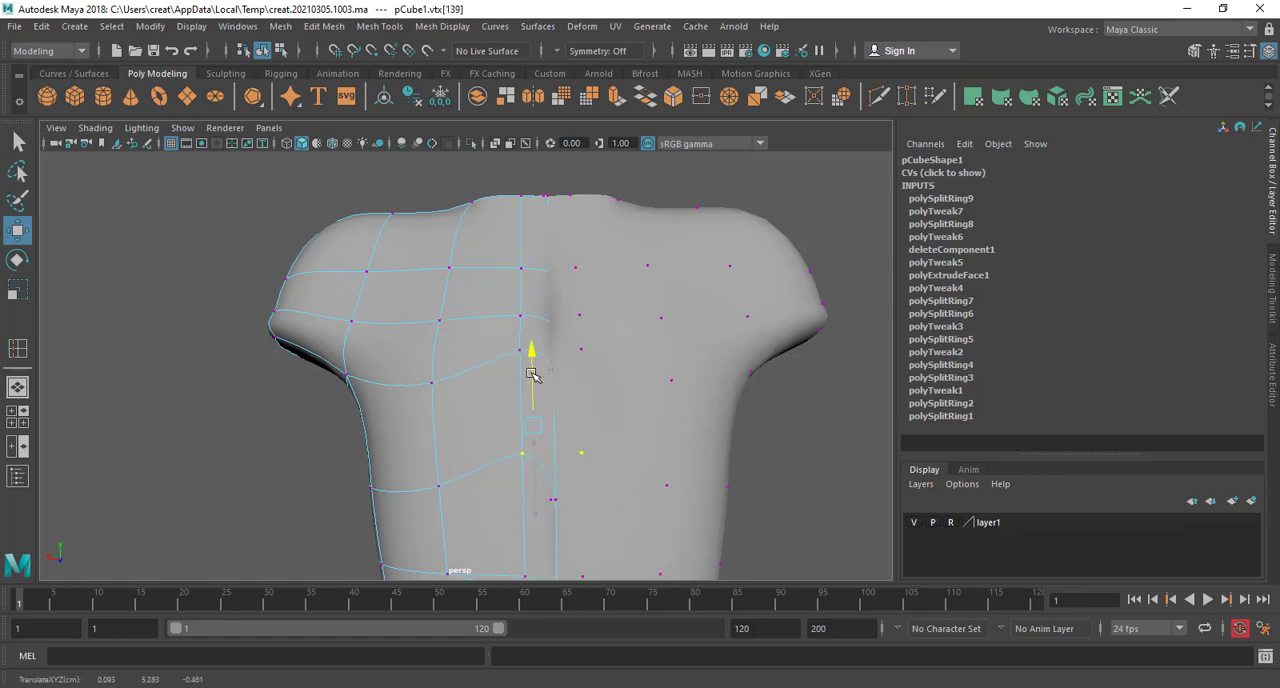
left_click(556, 496)
left_click_drag(553, 474, 557, 425)
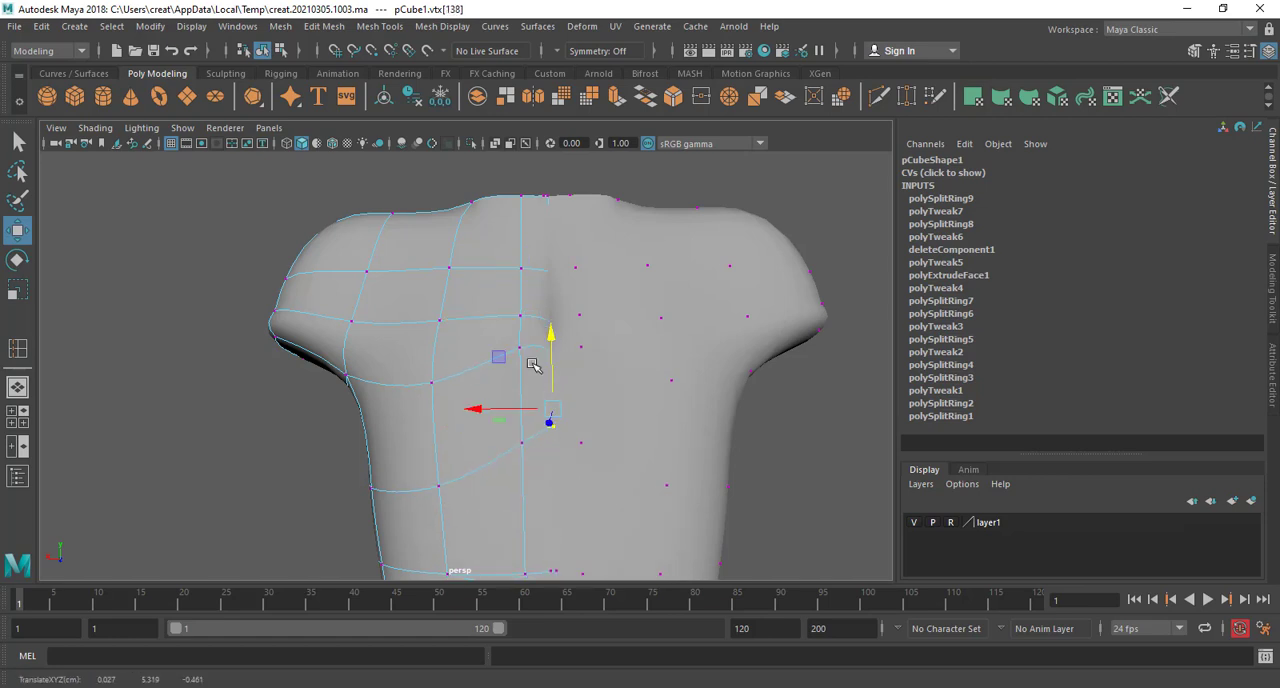
Try to shift the outer shoulder-blade vertex in depth, and undo the move
left_click_drag(532, 364, 622, 382, "alt")
left_click(495, 346)
left_click_drag(497, 394, 575, 450, "alt")
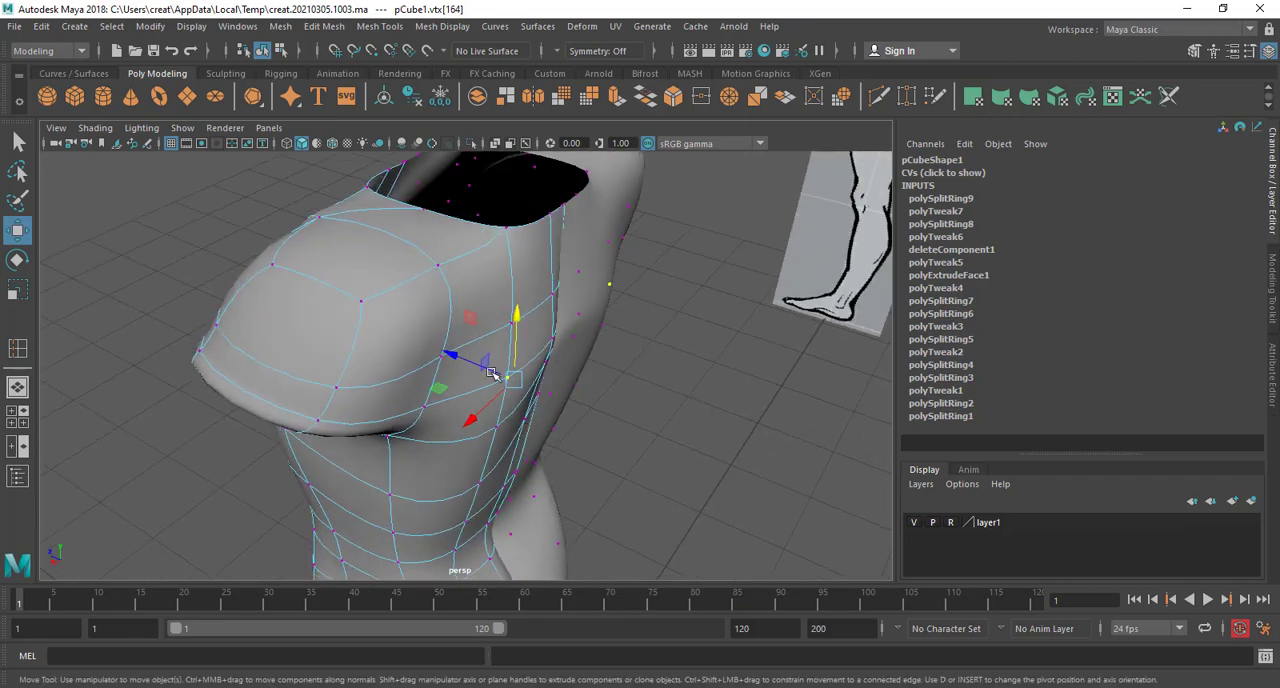
mouse_move(482, 361)
left_mouse_down()
mouse_move(500, 373)
mouse_move(461, 361)
mouse_move(472, 367)
left_mouse_up()
key("ctrl+z")
mouse_move(505, 422)
left_mouse_down("alt")
mouse_move(434, 375)
mouse_move(505, 436)
left_mouse_up("alt")
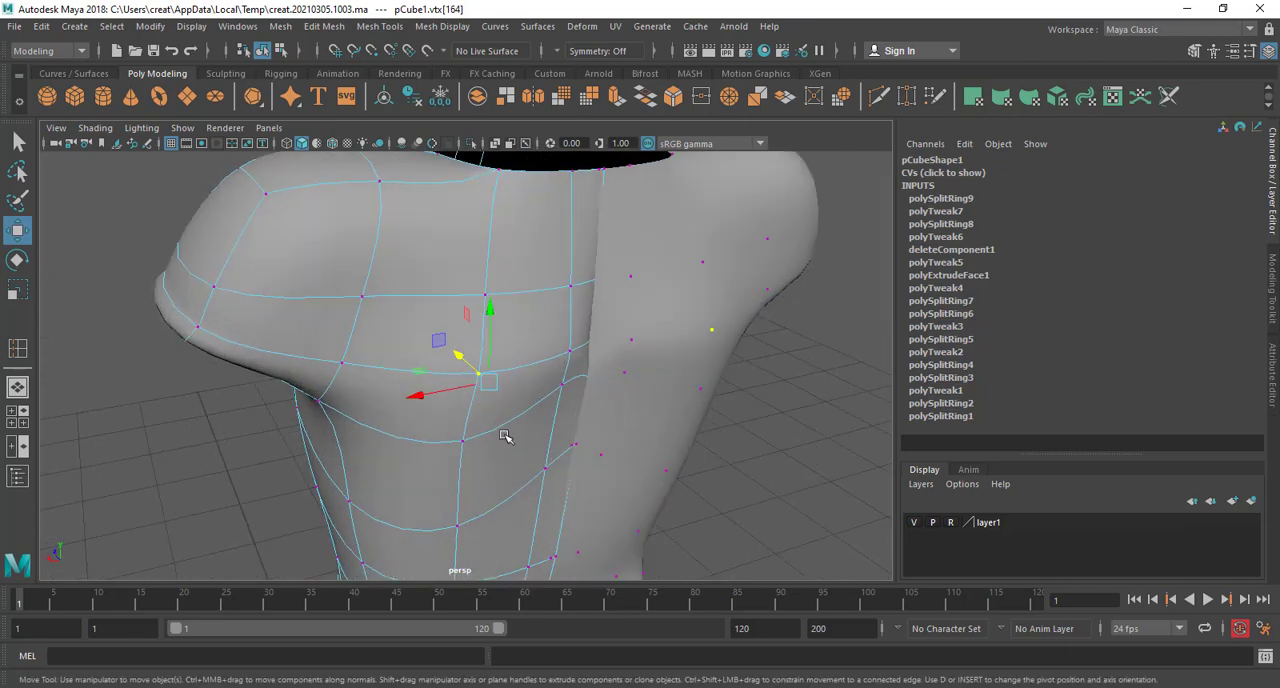
Adjust the vertices around the shoulder blade and move its upper vertex sideways toward the shoulder
left_click(562, 384)
left_click_drag(582, 334, 486, 383)
left_click(517, 386)
left_click(514, 440)
right_click_drag(486, 383, 408, 243)
left_click(476, 403)
scroll(479, 412, "up", 3)
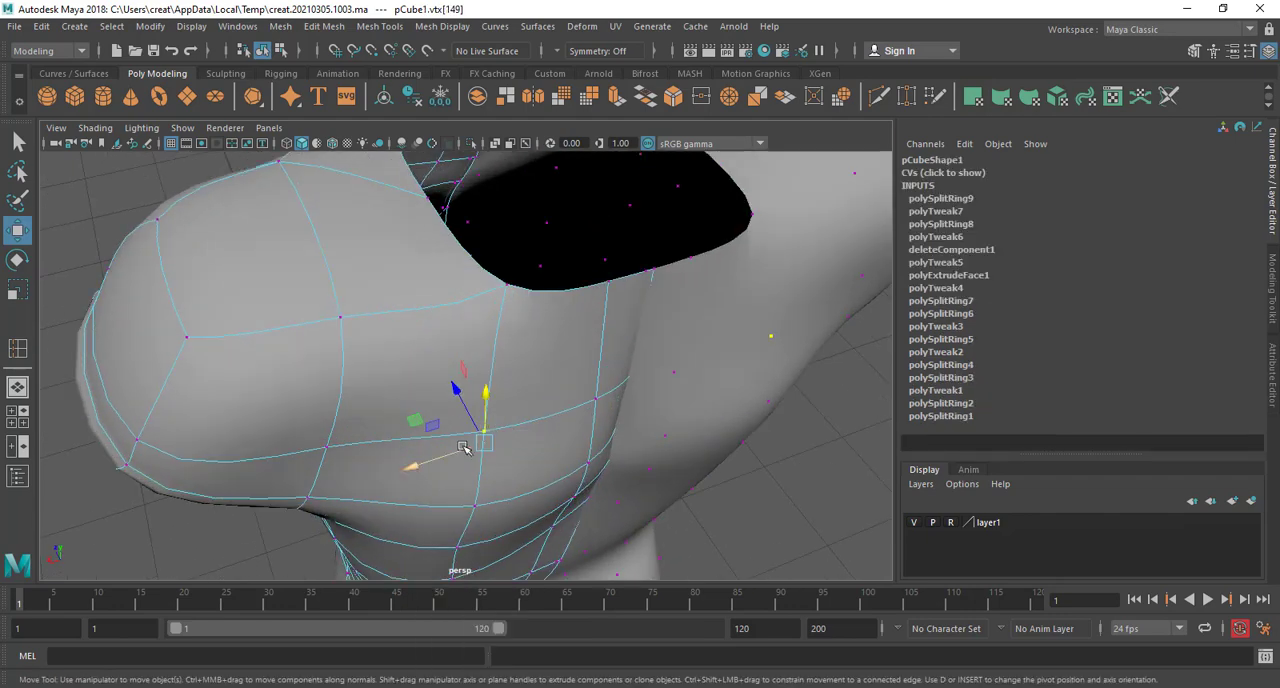
left_click_drag(464, 453, 523, 443)
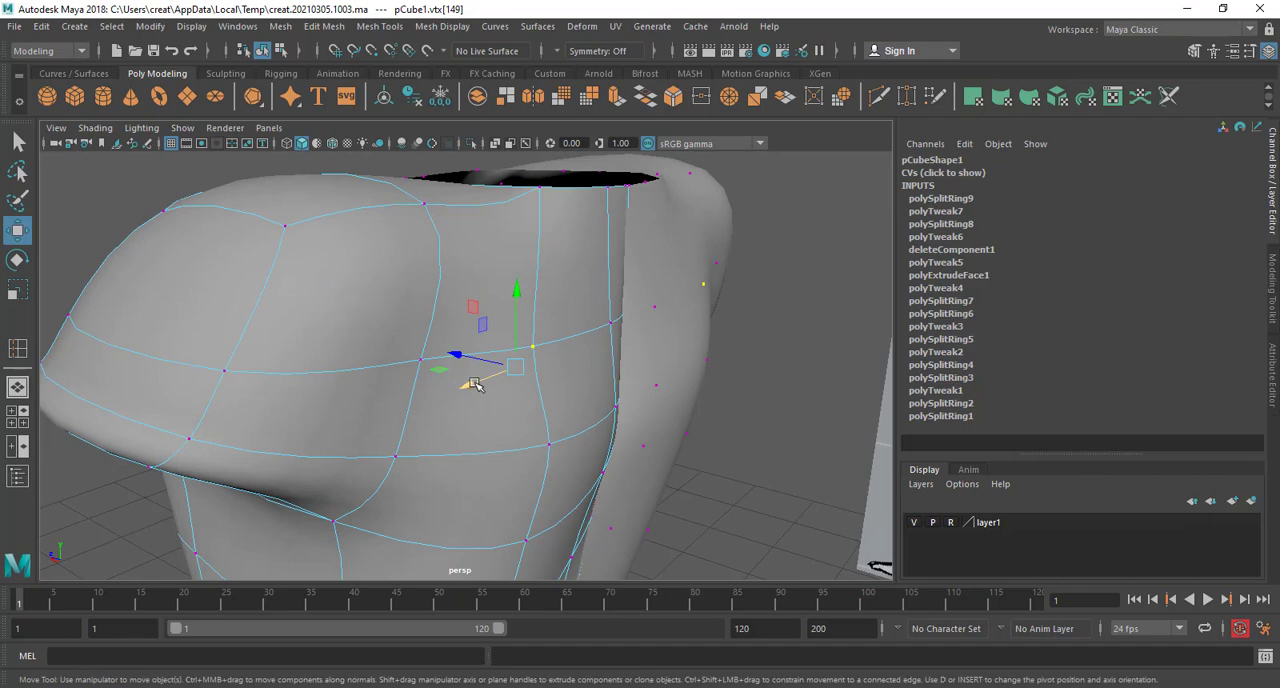
left_click_drag(471, 380, 525, 500, "alt")
Raise the vertex beside the midline and lower its outer neighbour on the loop crossing the shoulder blade
left_click(581, 373)
left_click_drag(586, 391, 531, 374, "alt")
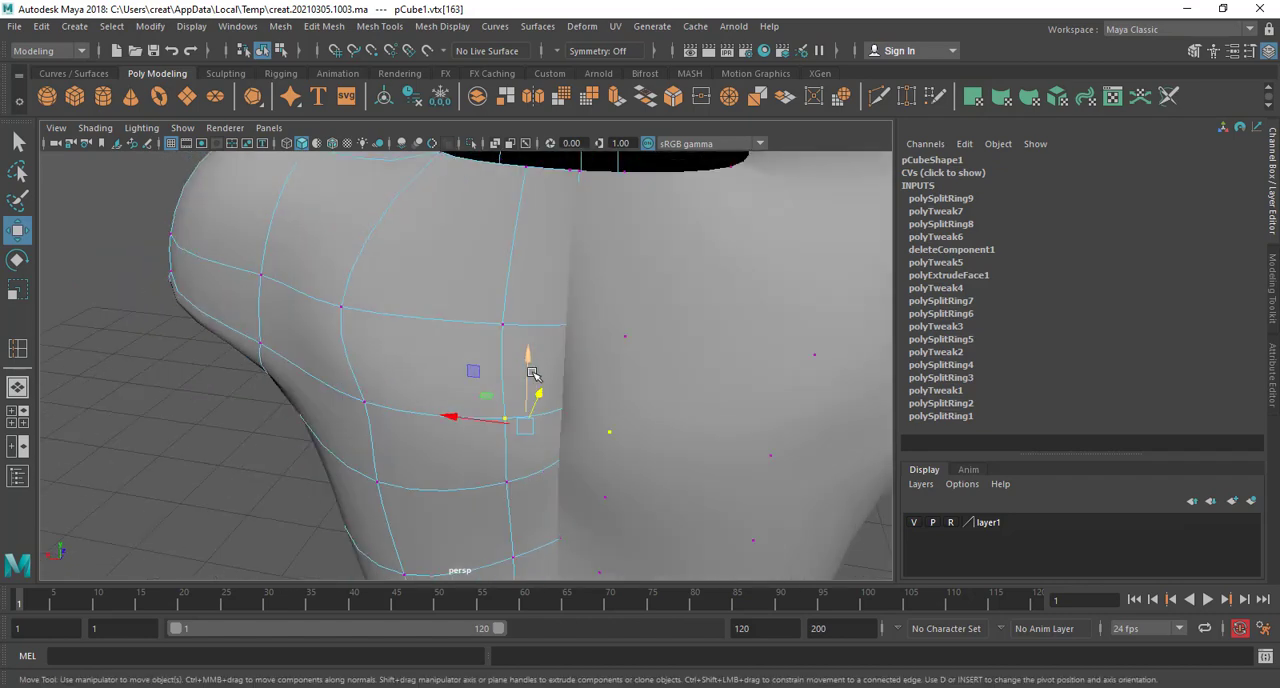
left_click(361, 401)
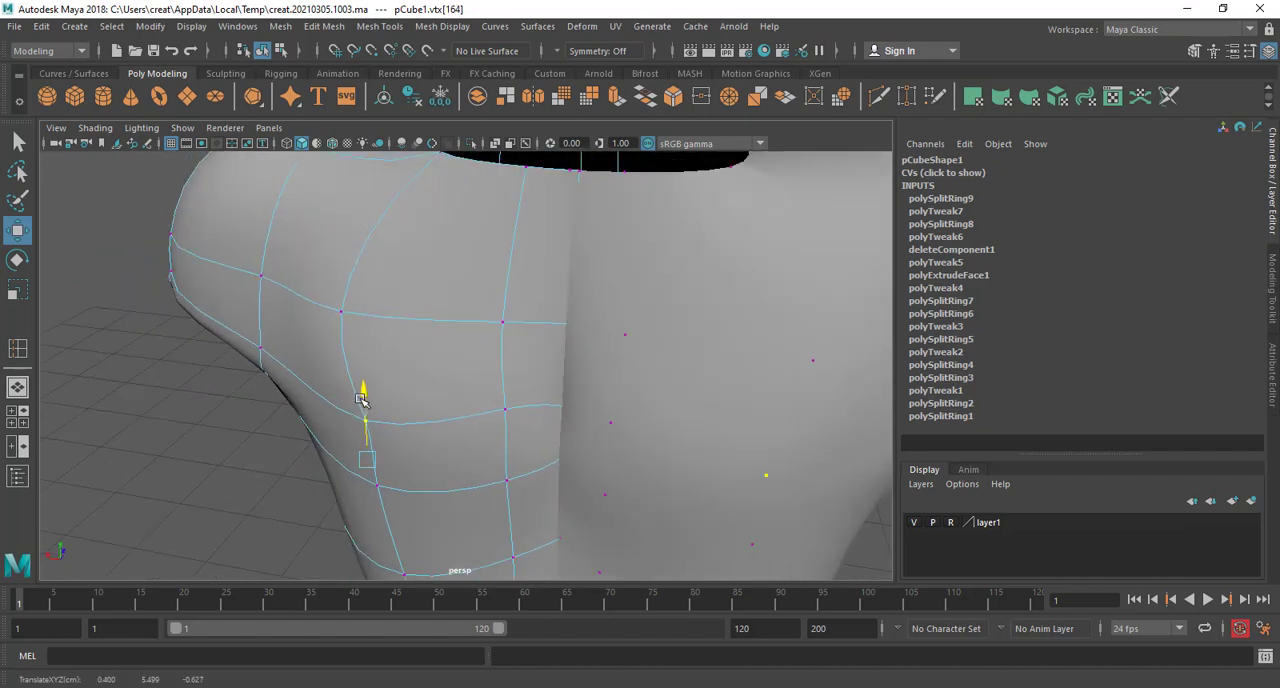
mouse_move(375, 440)
left_mouse_down("alt")
mouse_move(502, 402)
mouse_move(246, 417)
mouse_move(412, 397)
mouse_move(486, 406)
mouse_move(423, 486)
mouse_move(571, 357)
mouse_move(543, 363)
mouse_move(586, 434)
mouse_move(560, 408)
mouse_move(463, 460)
mouse_move(420, 423)
mouse_move(357, 437)
mouse_move(380, 434)
mouse_move(396, 453)
left_mouse_up("alt")
left_click(480, 418)
key("F8")
Lower the vertex at the bottom edge of the shoulder blade to extend its curve downward
right_click_drag(368, 255, 291, 243)
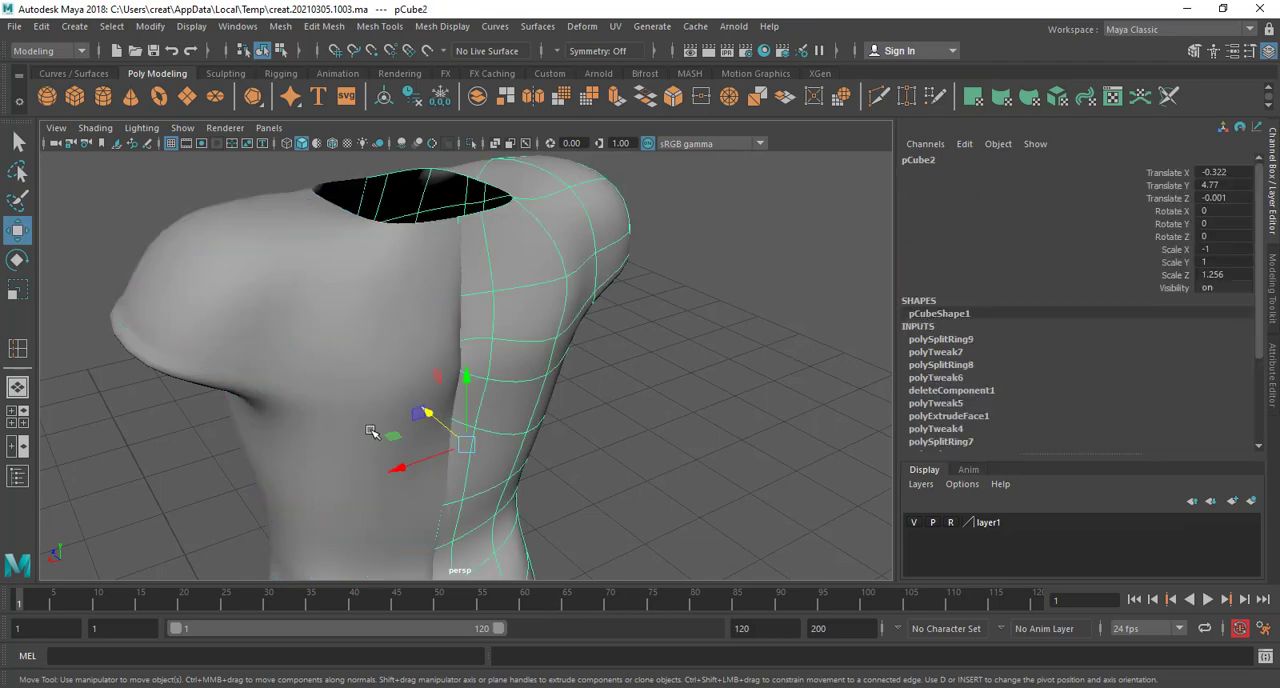
left_click_drag(371, 434, 300, 450, "alt")
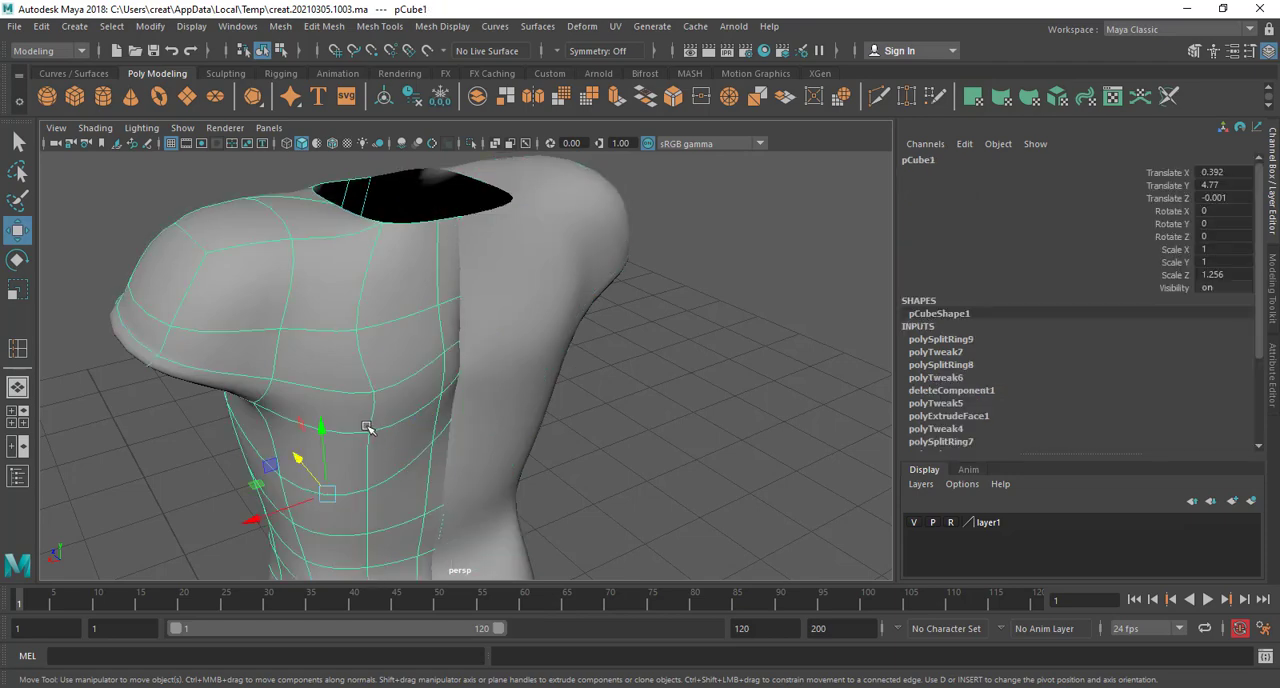
right_click_drag(368, 255, 291, 243)
scroll(335, 479, "up", 5)
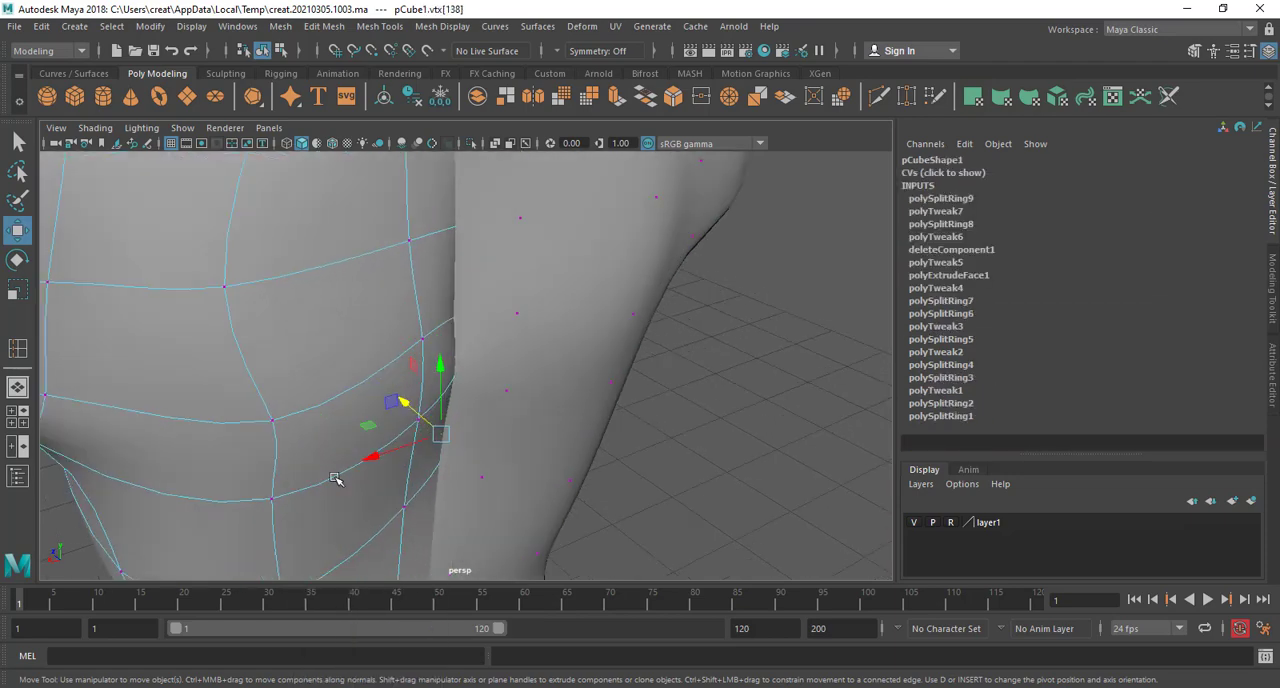
left_click(274, 502)
left_click(272, 506)
left_click_drag(272, 506, 270, 466, "alt")
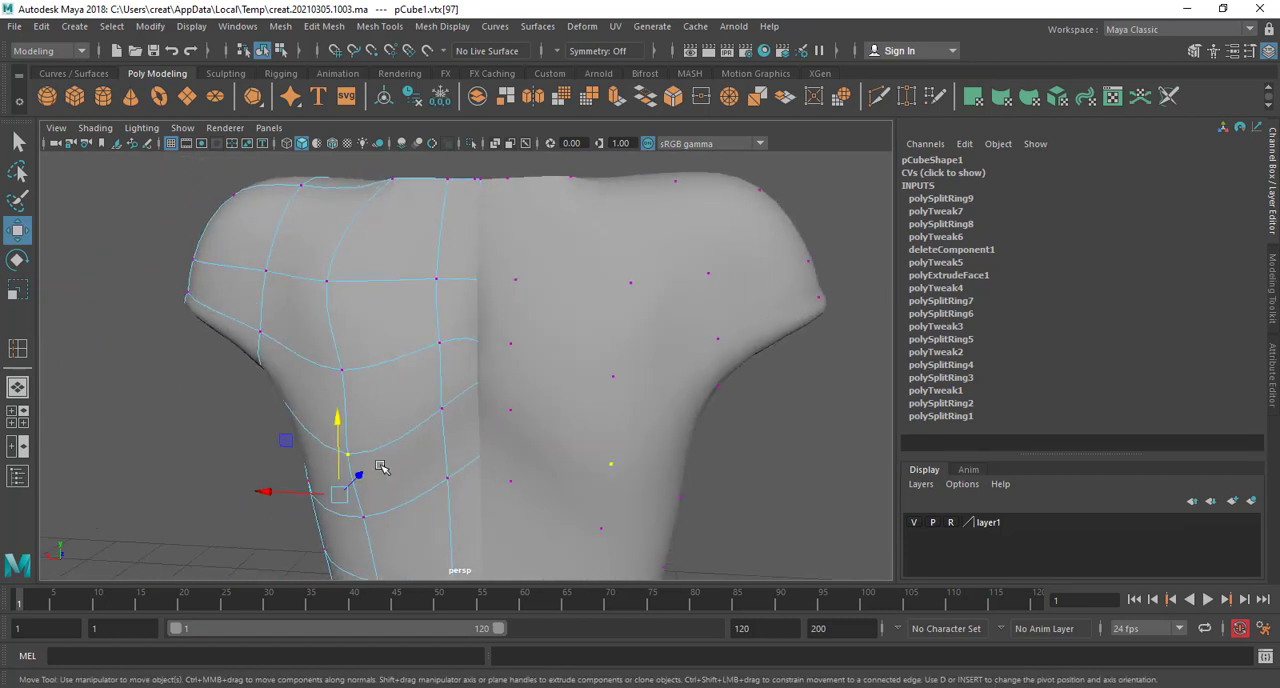
Adjust the vertex beside the midline and its outer neighbour on the loop just below the shoulder blade
left_click(447, 481)
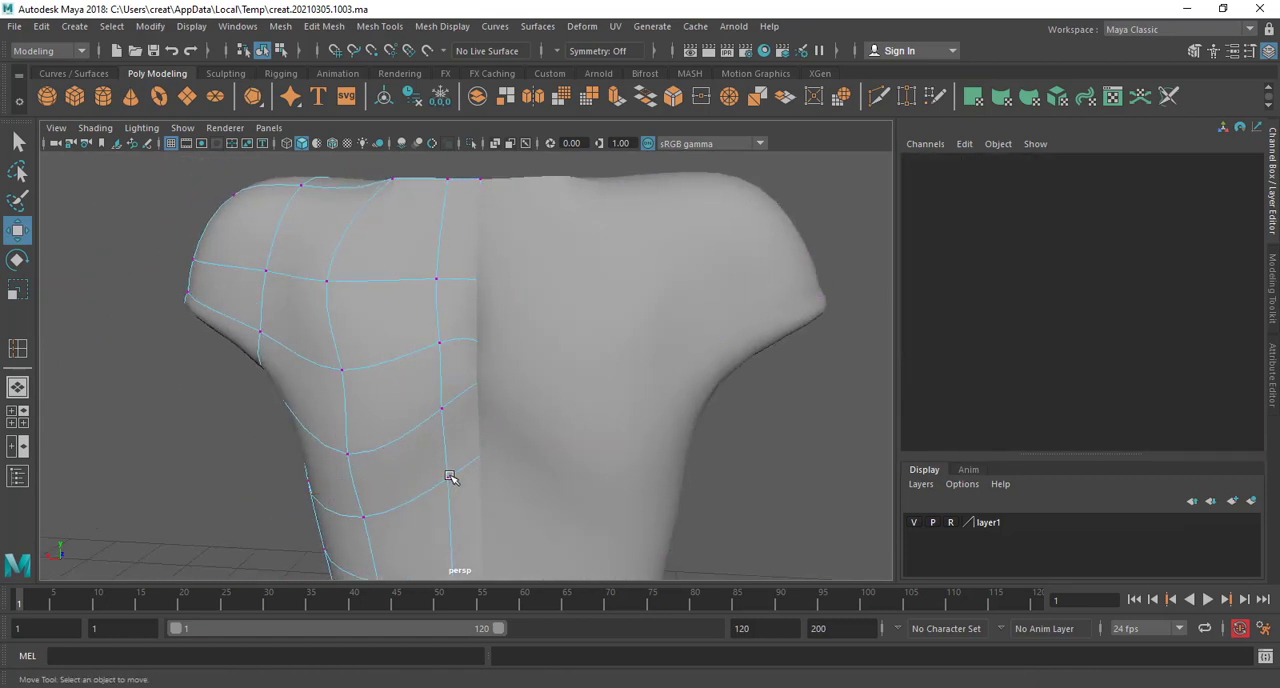
left_click(447, 481)
left_click_drag(459, 421, 650, 432)
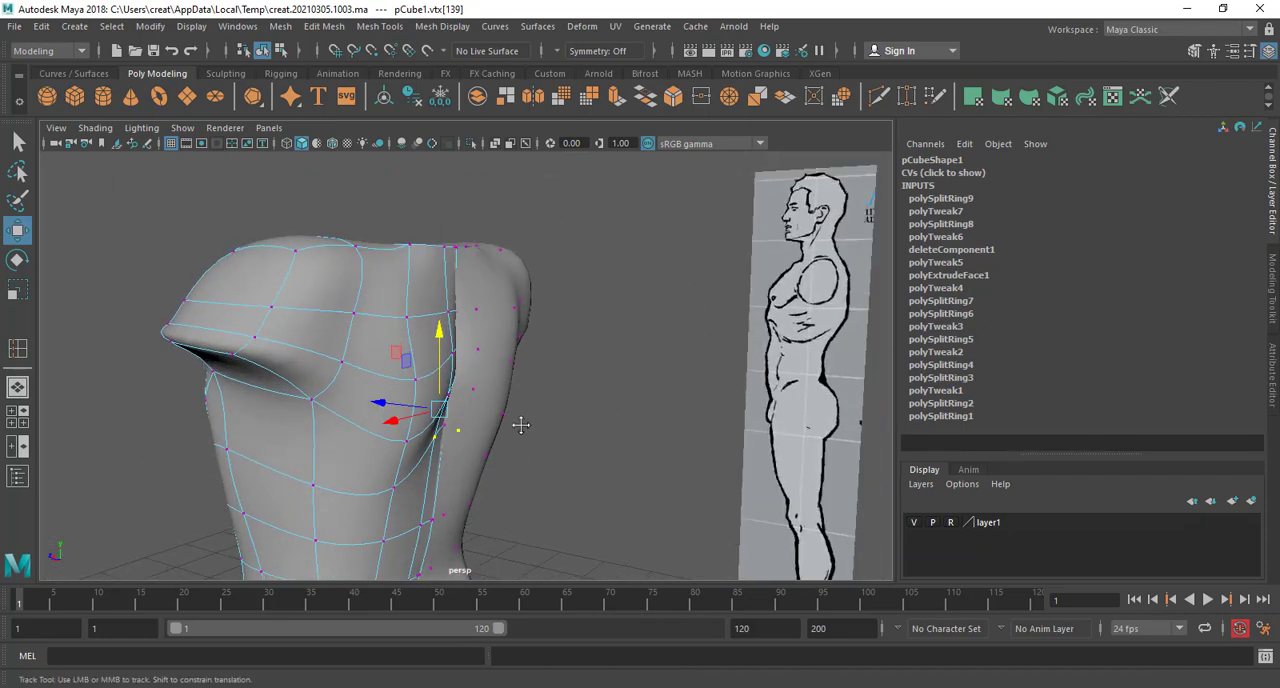
right_click_drag(517, 426, 570, 432, "alt")
left_click_drag(560, 434, 434, 438, "alt")
left_click(332, 469)
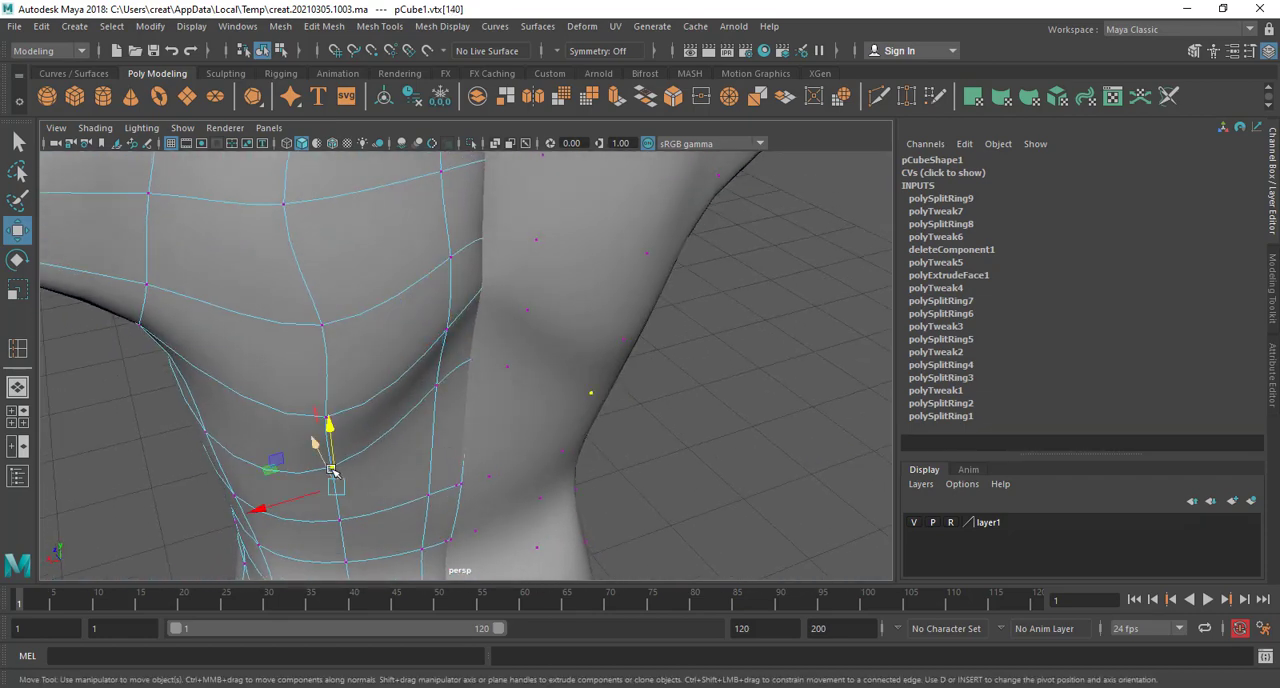
left_click_drag(333, 459, 402, 434, "alt")
Push the midline vertex of the lower back slightly forward into the body
scroll(347, 508, "down", 5)
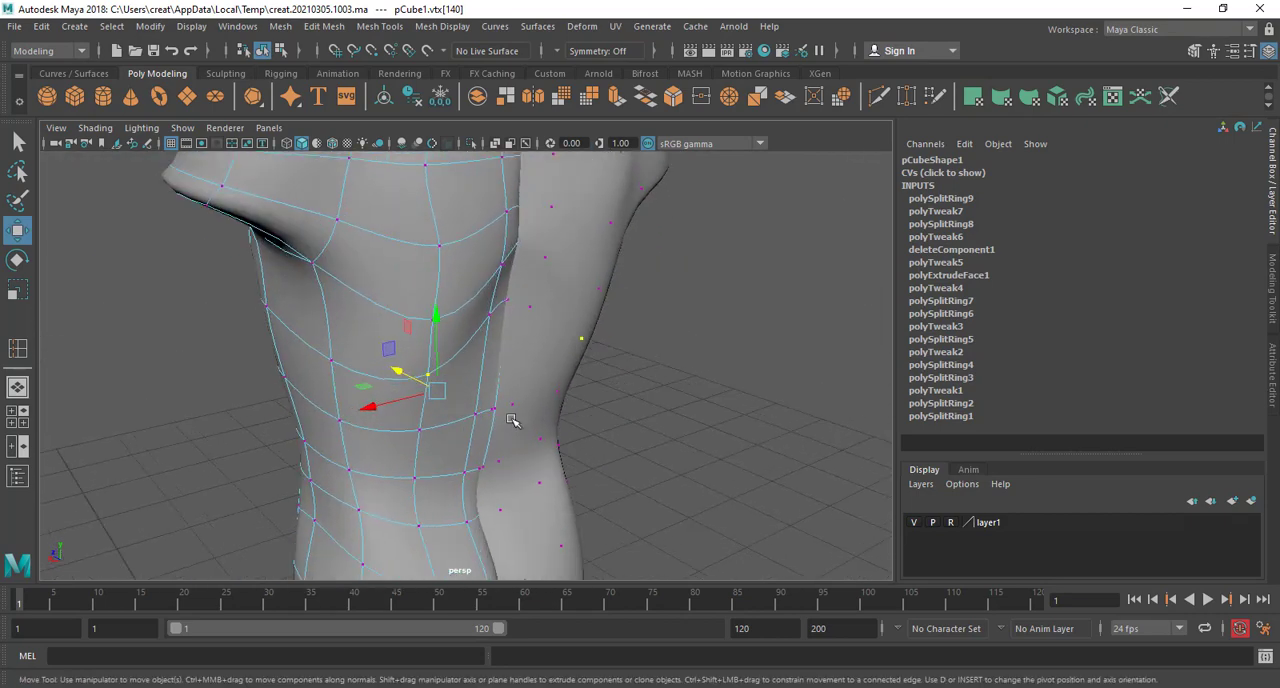
left_click(516, 417)
left_click(472, 412)
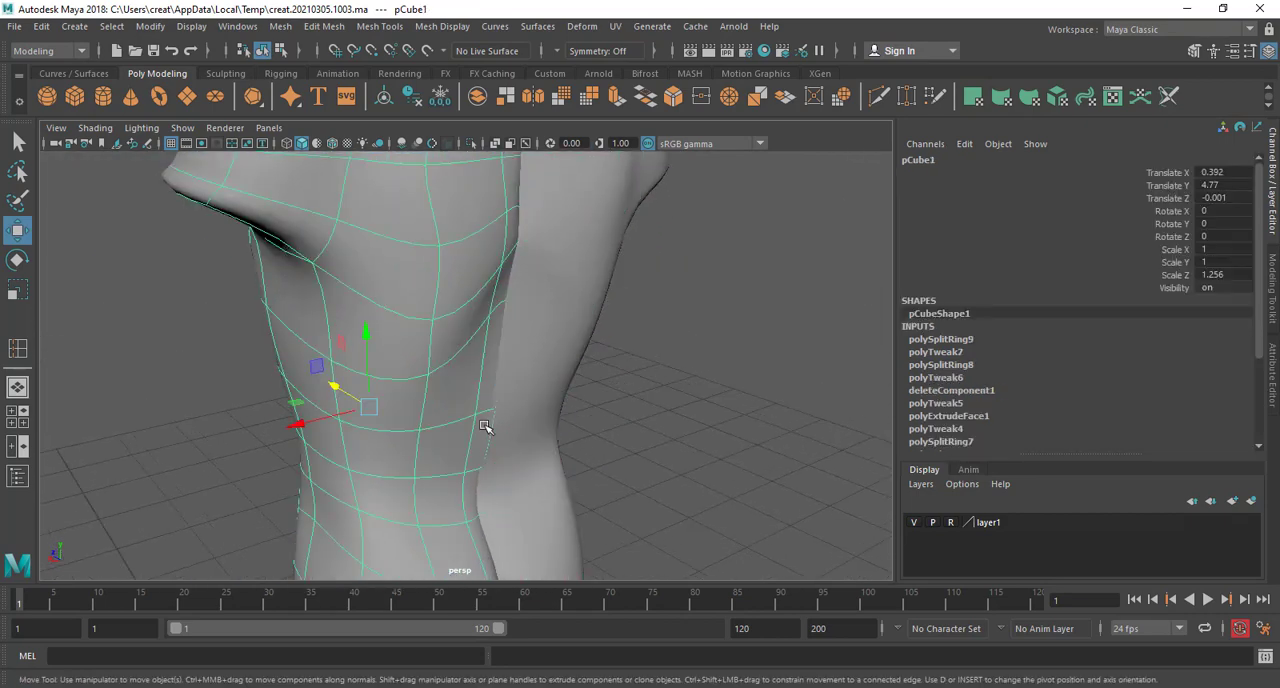
scroll(488, 426, "up", 3)
right_click_drag(502, 431, 414, 247)
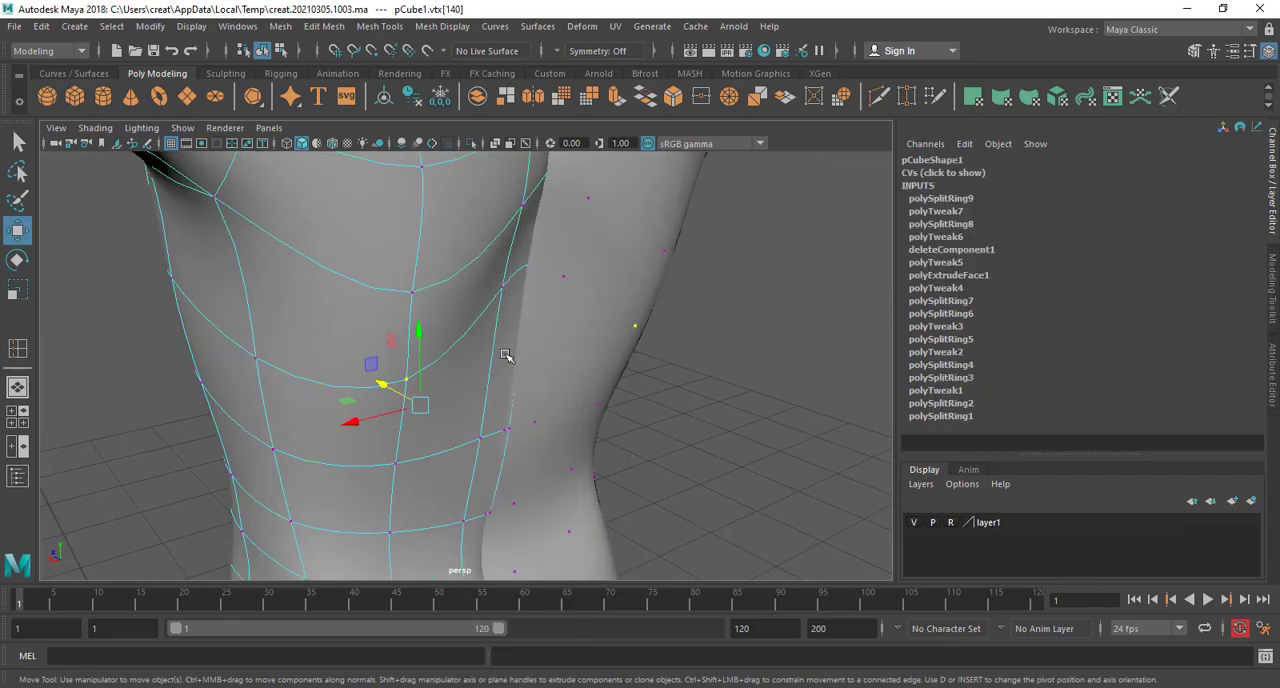
left_click(508, 431)
left_click_drag(476, 429, 471, 427)
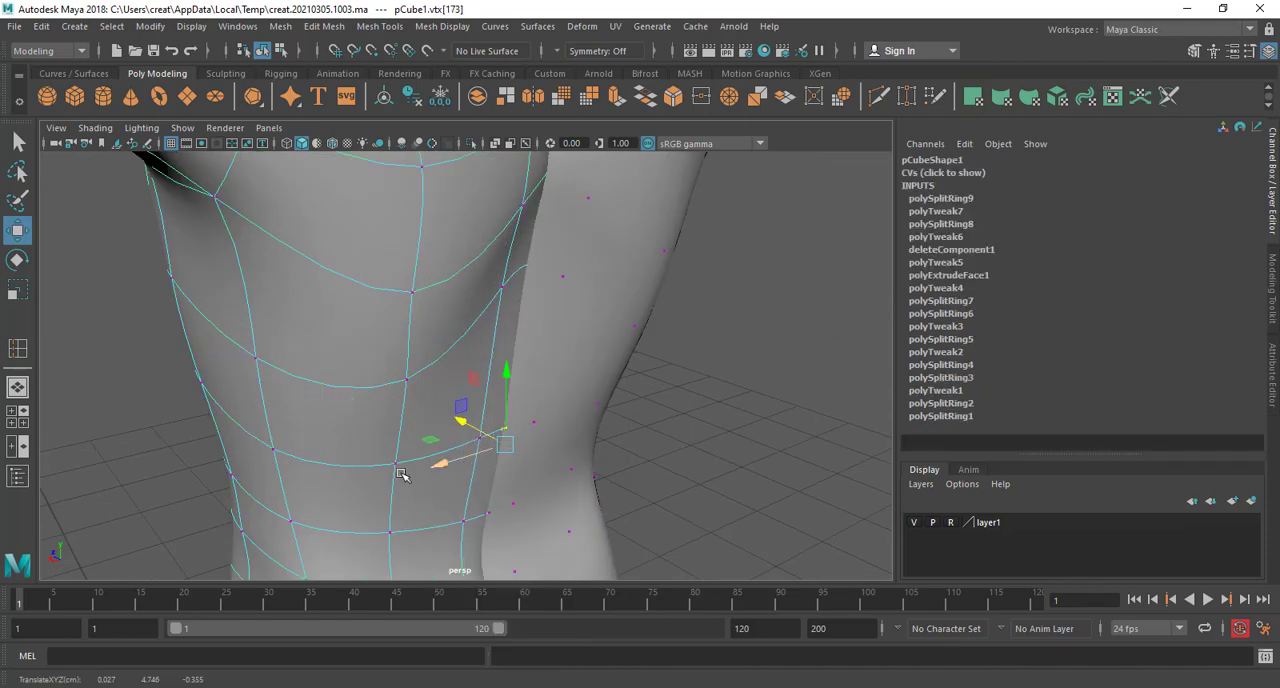
On the mirrored half, pull the two lower shoulder-blade vertices backward, out of the body
key("F8")
left_click_drag(402, 475, 647, 389, "alt")
left_click(632, 428)
right_click_drag(647, 389, 580, 246)
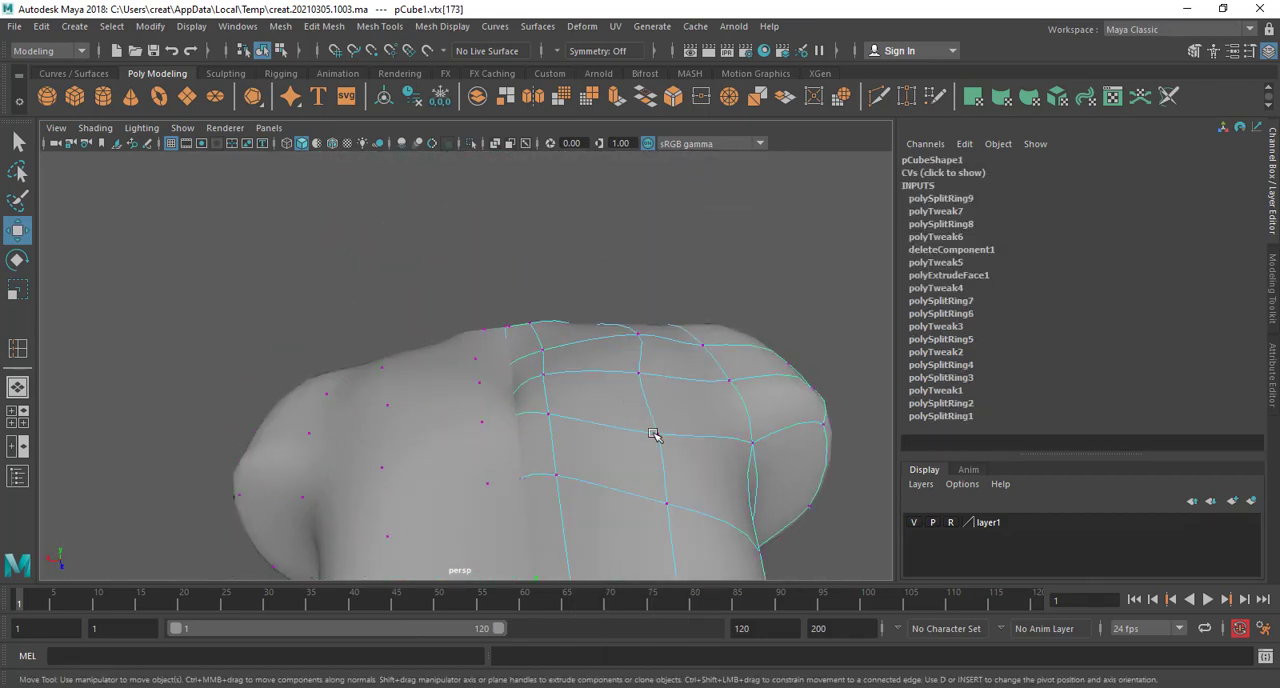
left_click_drag(678, 479, 675, 462)
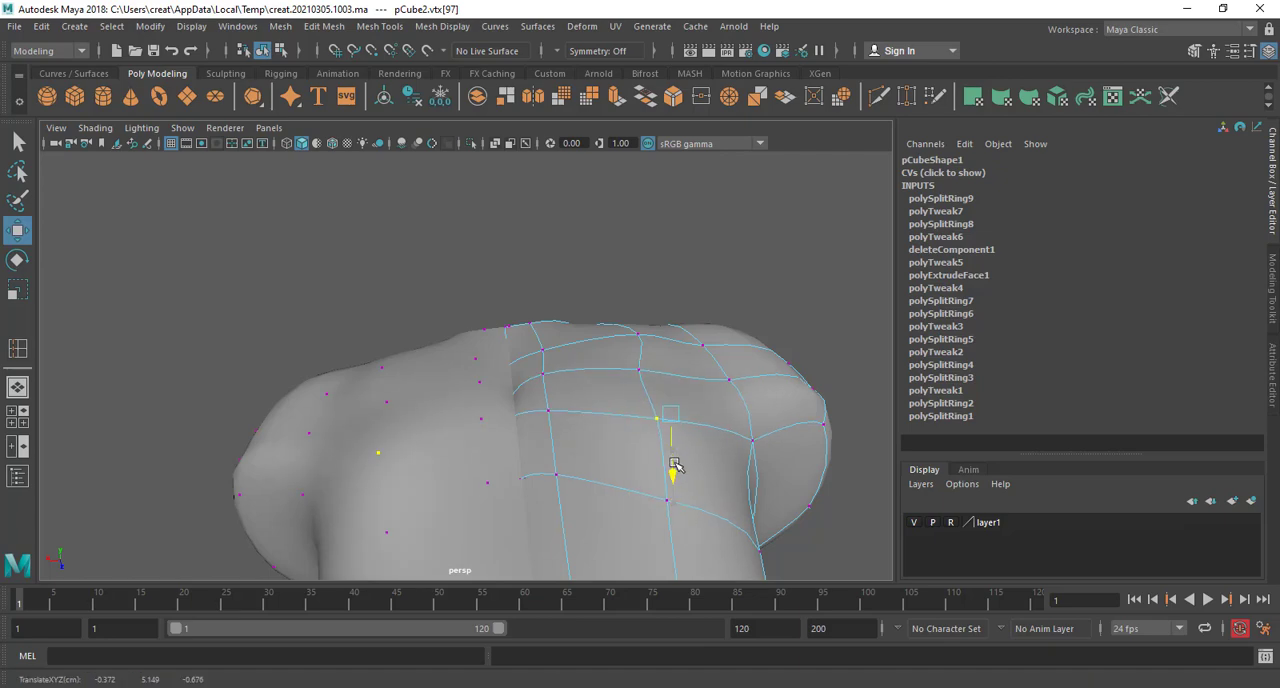
left_click(636, 374)
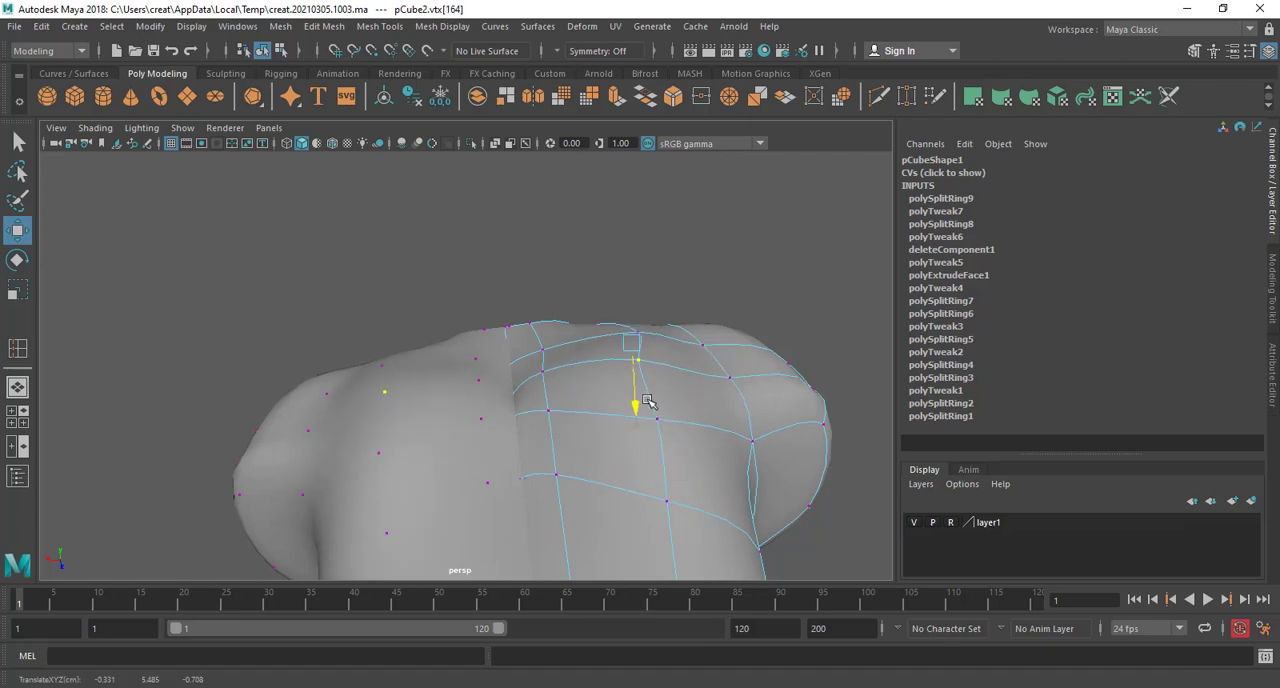
Move the two lower shoulder-blade vertices of the mirrored half sideways to refine the blade's contour
left_click_drag(646, 397, 750, 410, "alt")
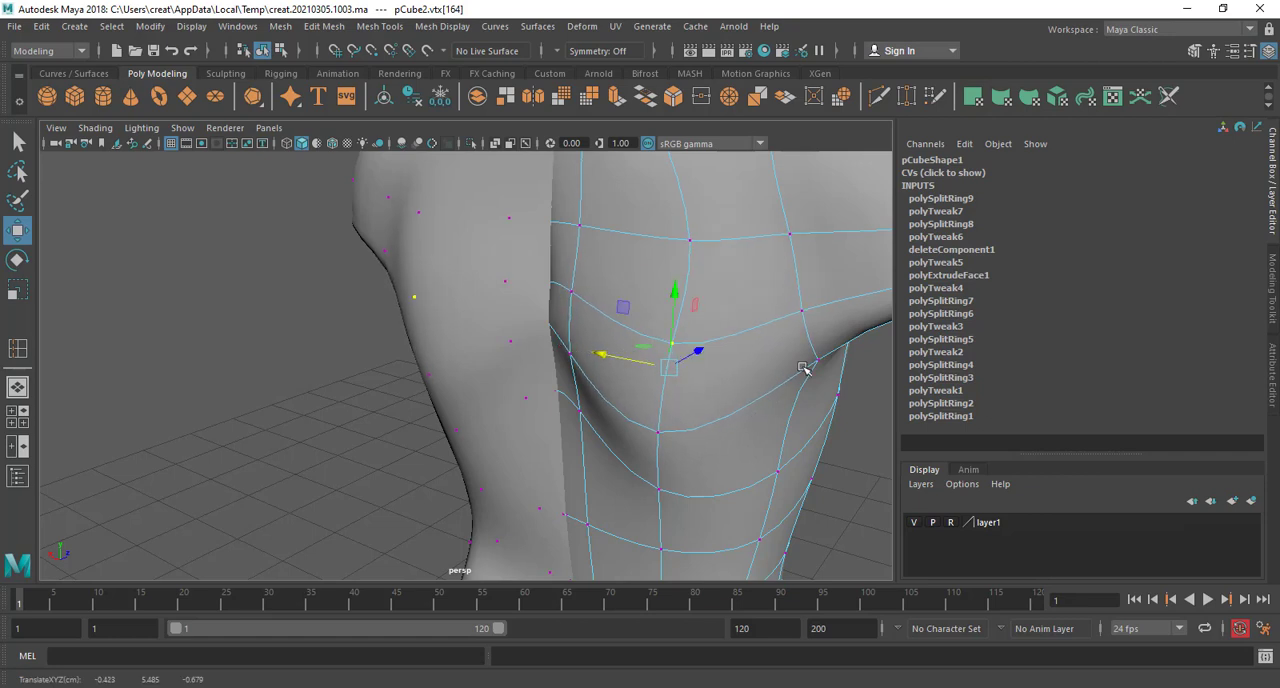
key("F8")
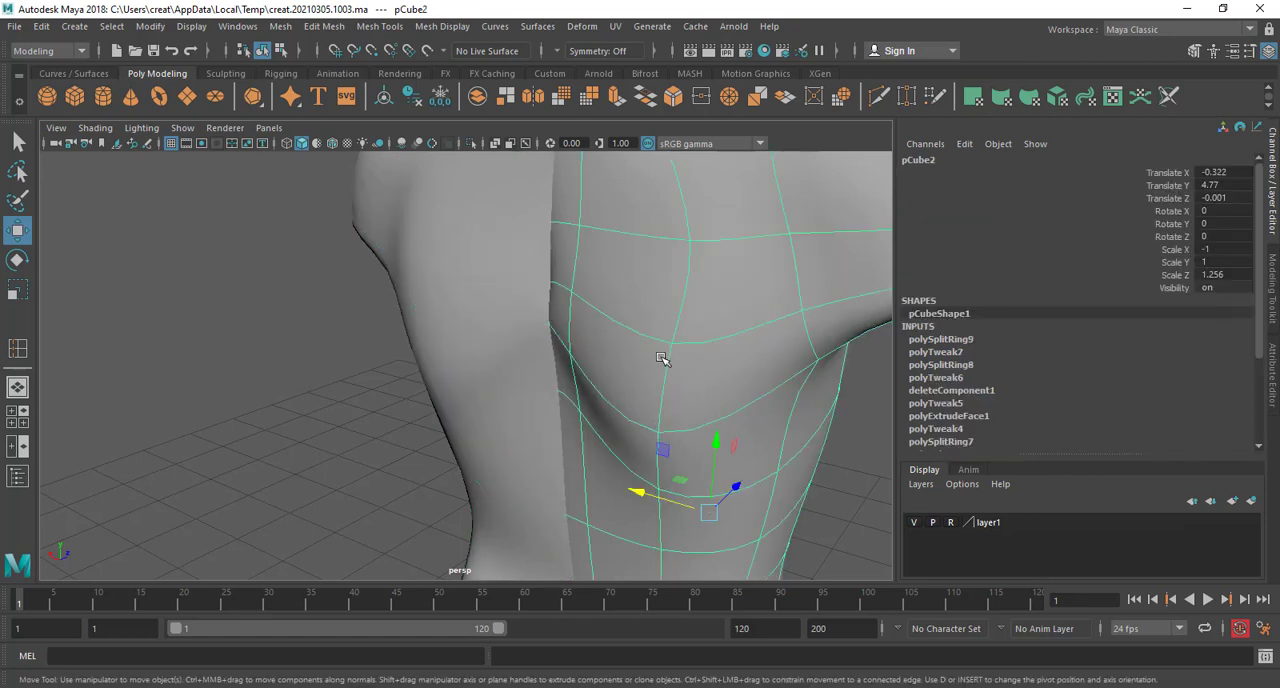
right_click_drag(657, 250, 585, 260)
left_click(660, 433)
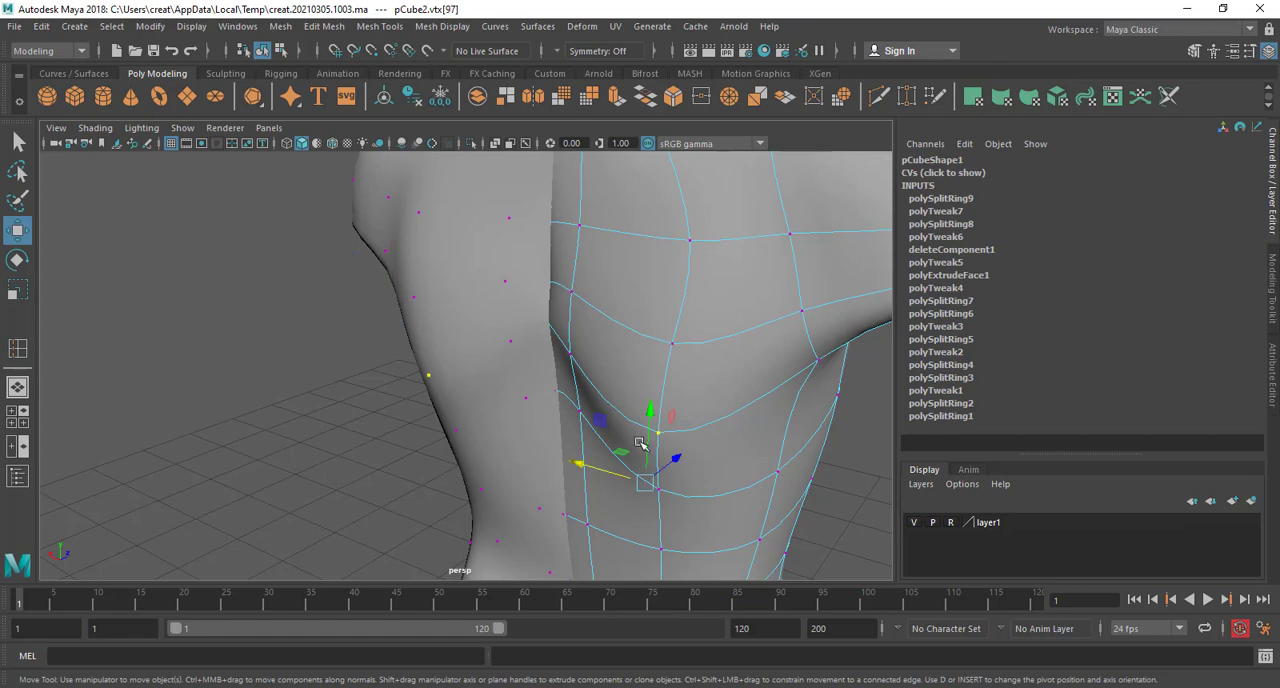
left_click_drag(613, 468, 486, 477)
Examine the overall shape of the torso and back from several angles
scroll(650, 496, "down", 5)
left_click(424, 406)
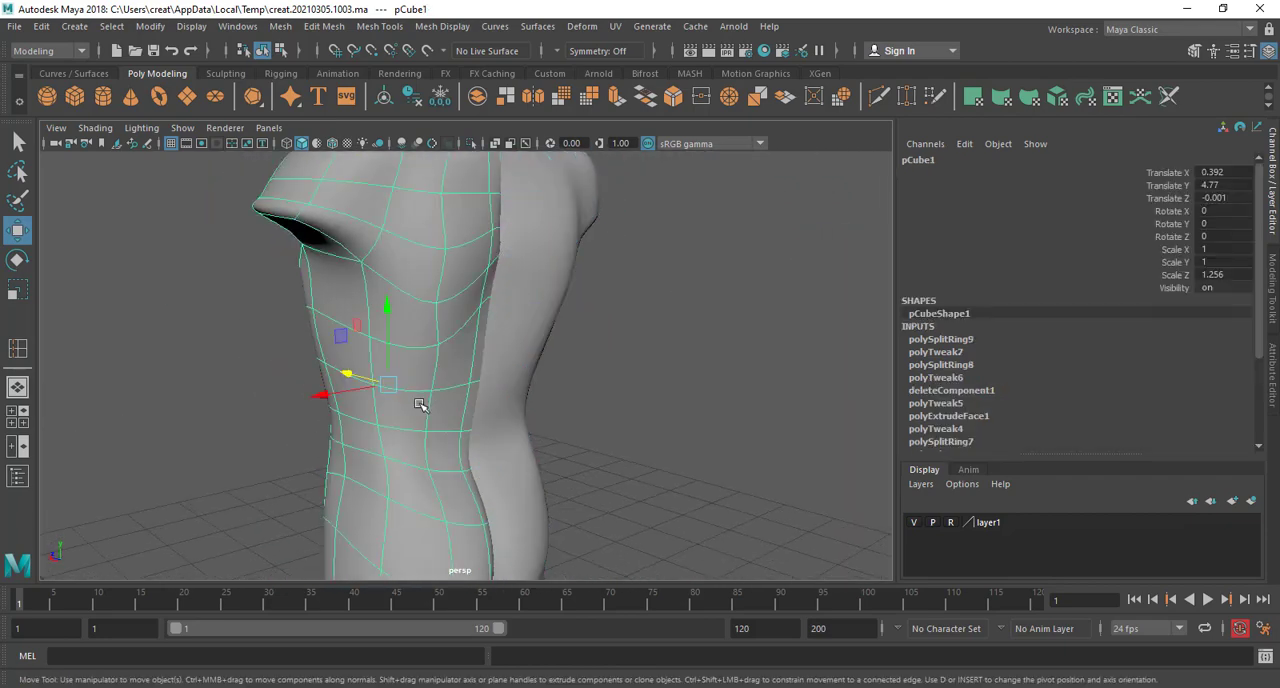
left_click_drag(424, 406, 481, 387, "alt")
right_click_drag(481, 304, 562, 222)
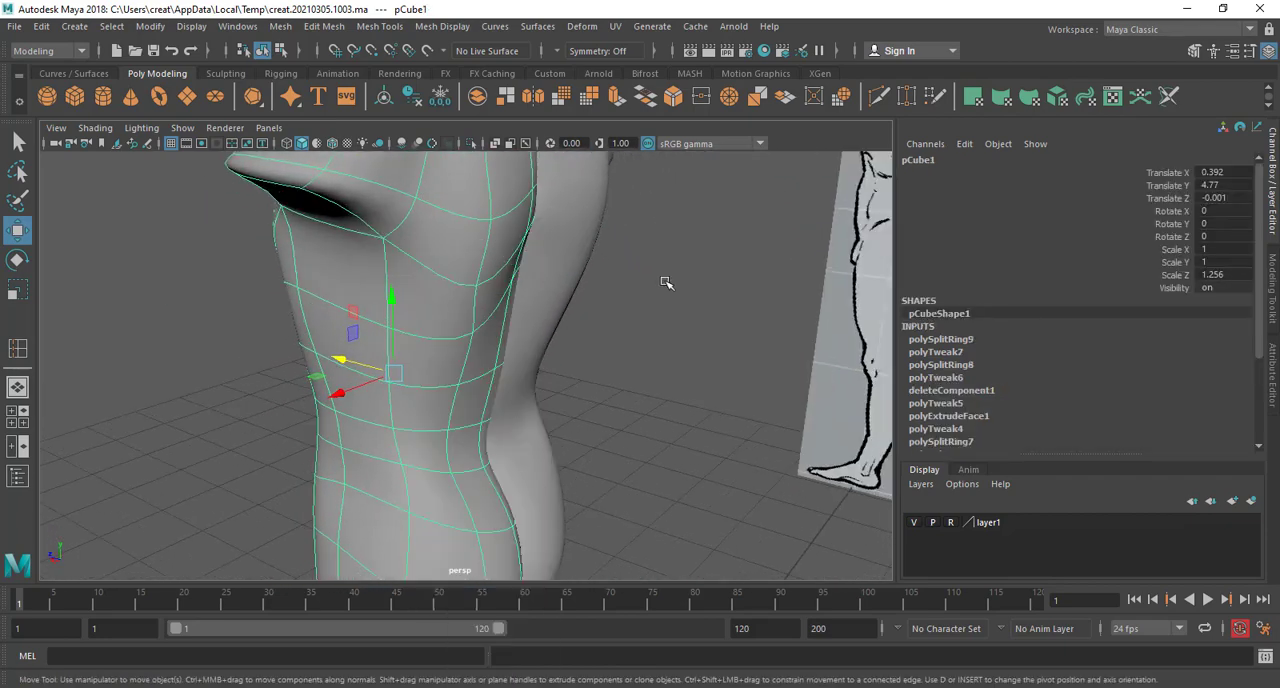
left_click(664, 280)
scroll(645, 380, "down", 4)
left_click_drag(628, 418, 537, 424, "alt")
Save the scene to the Desktop as body modeling 1.mb in Maya Binary format, replacing the existing file
key("ctrl+shift+s")
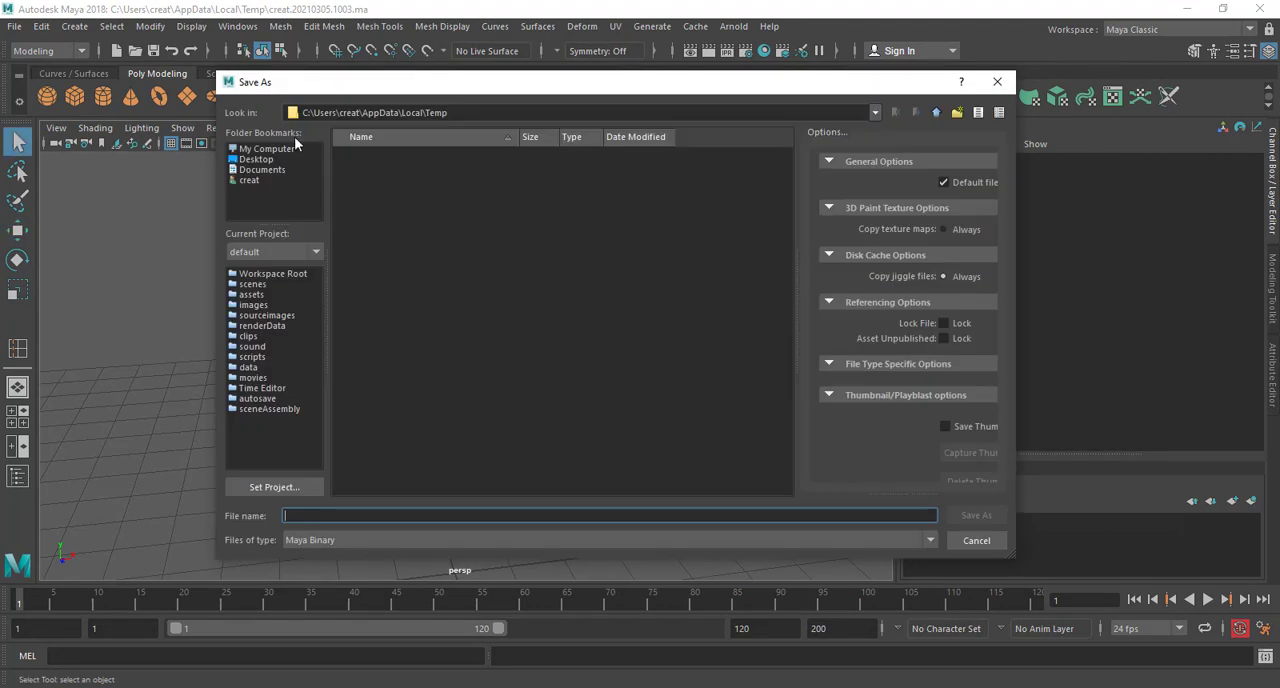
left_click(256, 159)
left_click(389, 168)
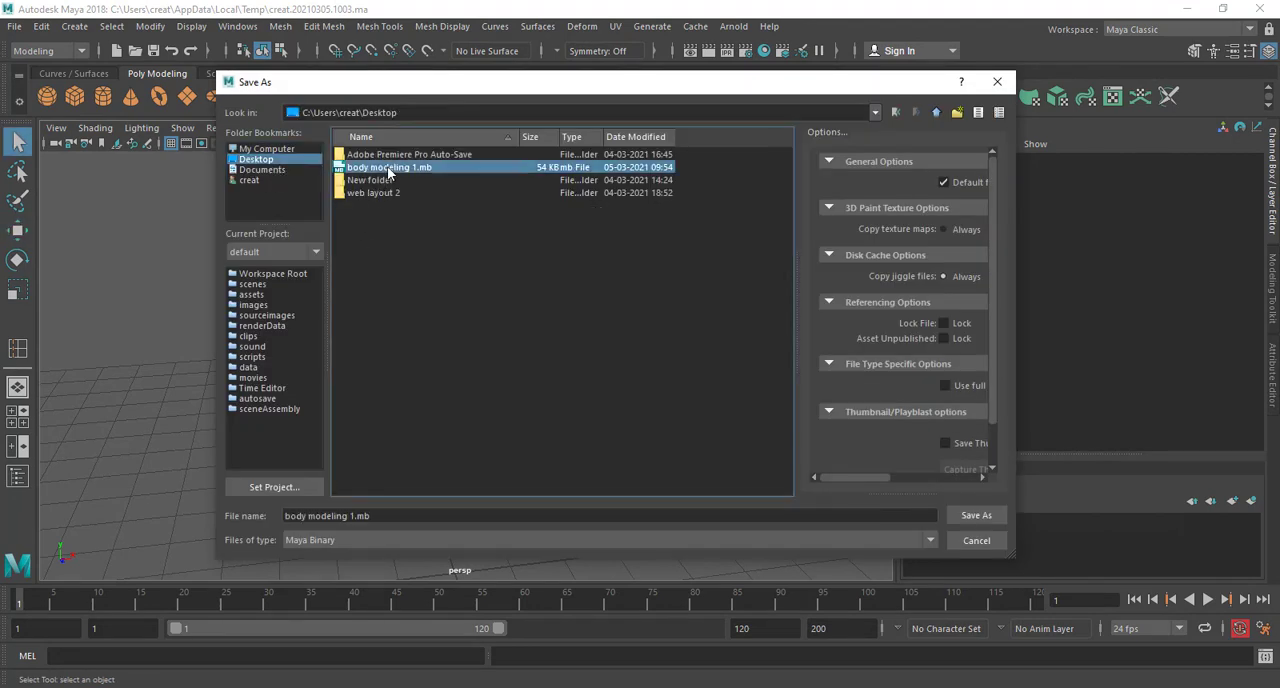
left_click(940, 516)
left_click(606, 347)
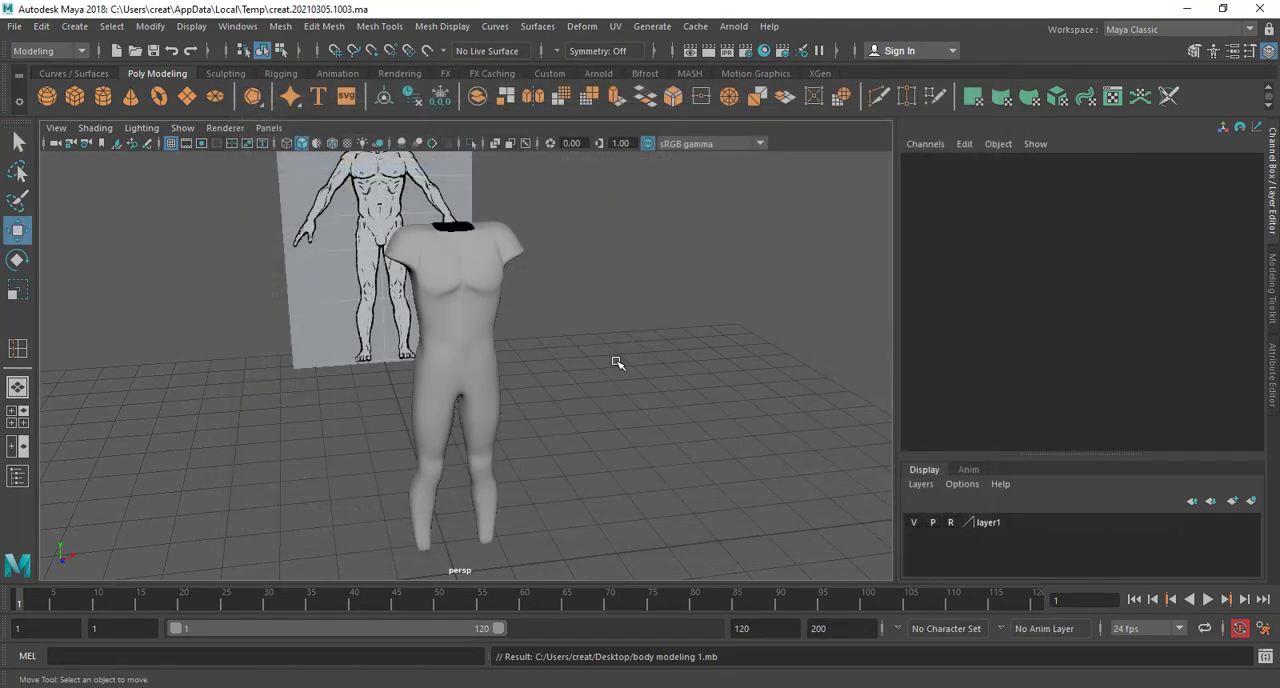